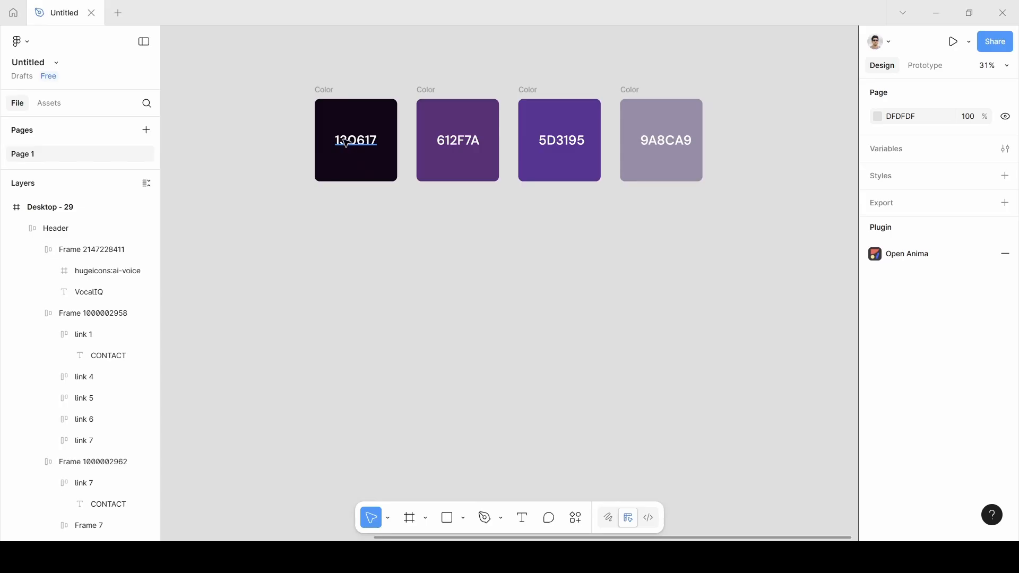
# Step: Add a new frame using the 1440×1024 Desktop preset below the color swatches
pyautogui.scroll(-1, 682, 277)
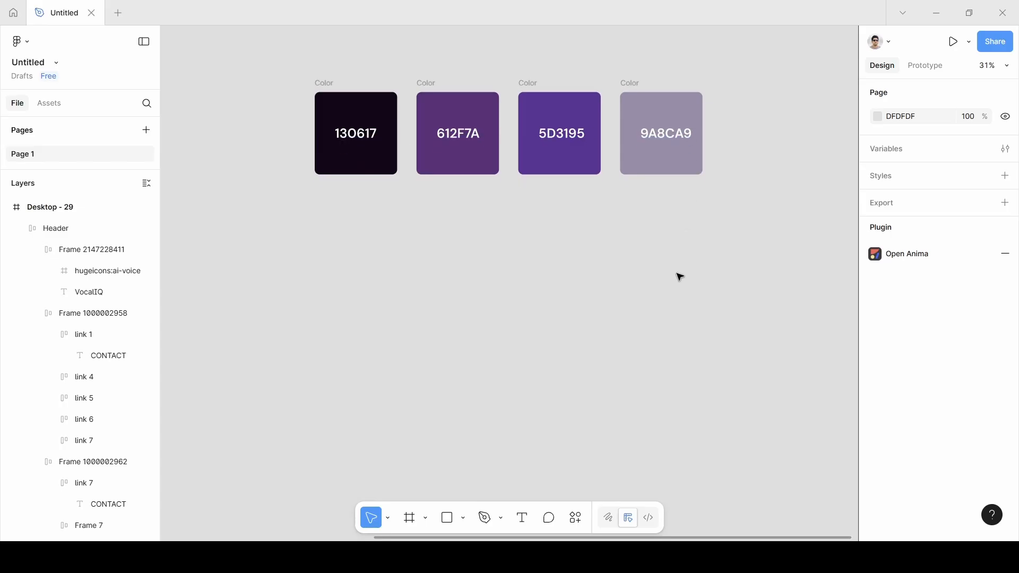
pyautogui.scroll(-3, 681, 276)
pyautogui.hscroll(-2, 680, 277)
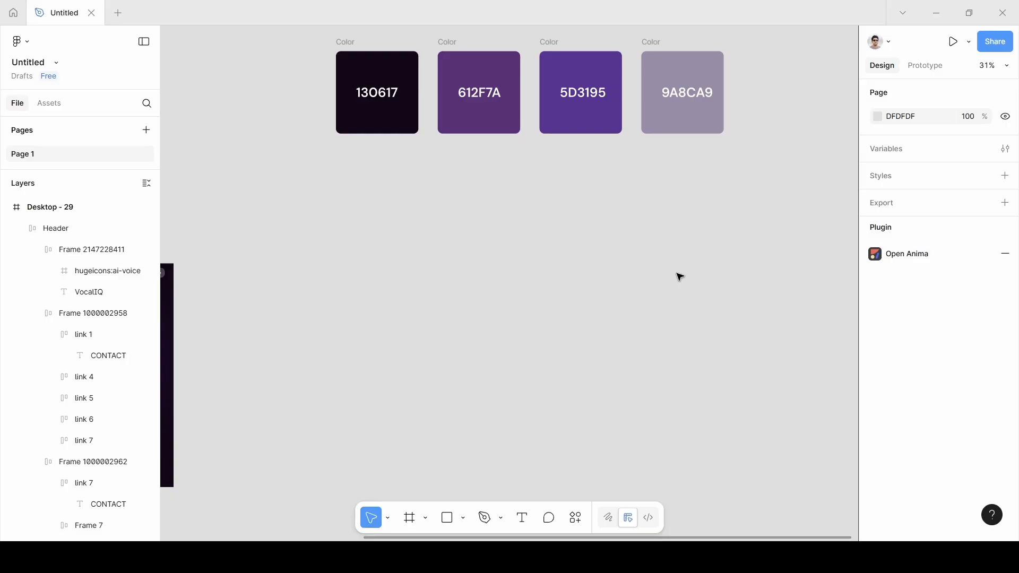
pyautogui.press('f')
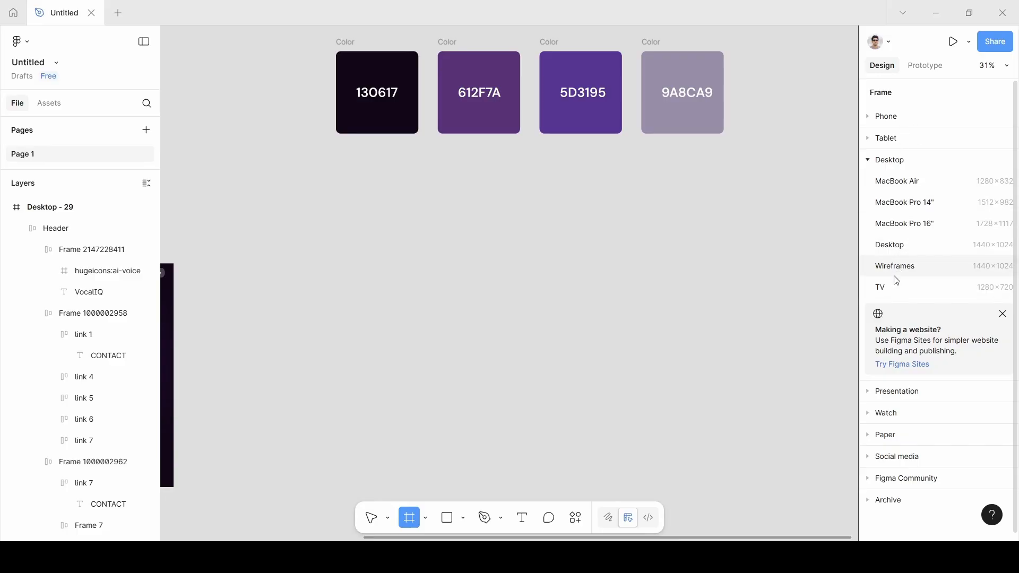
pyautogui.click(901, 246)
pyautogui.hotkey('shift', '2')
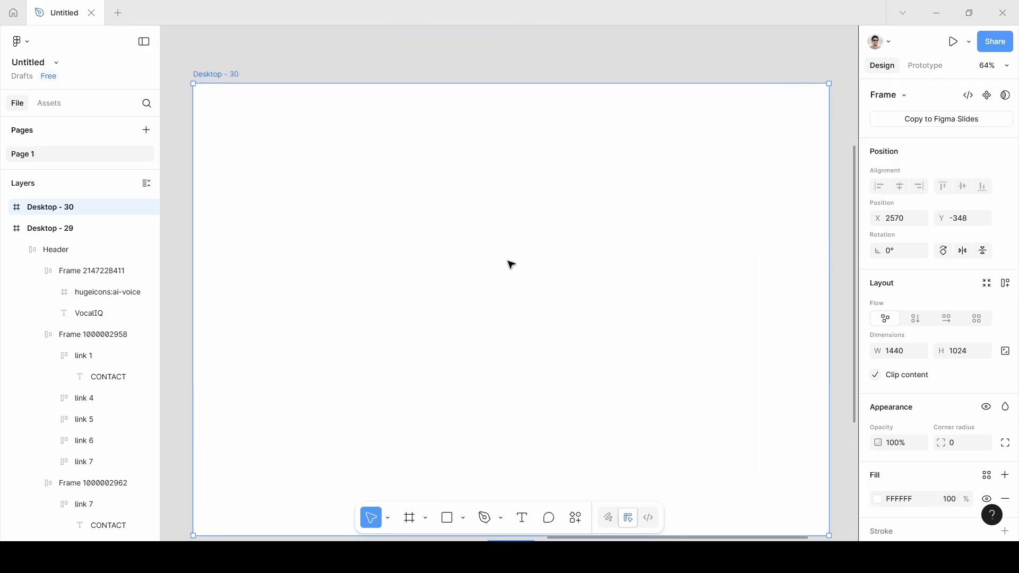
# Step: Fill the new desktop frame with the dark color 130617 sampled from the first swatch
pyautogui.scroll(-3, 520, 261)
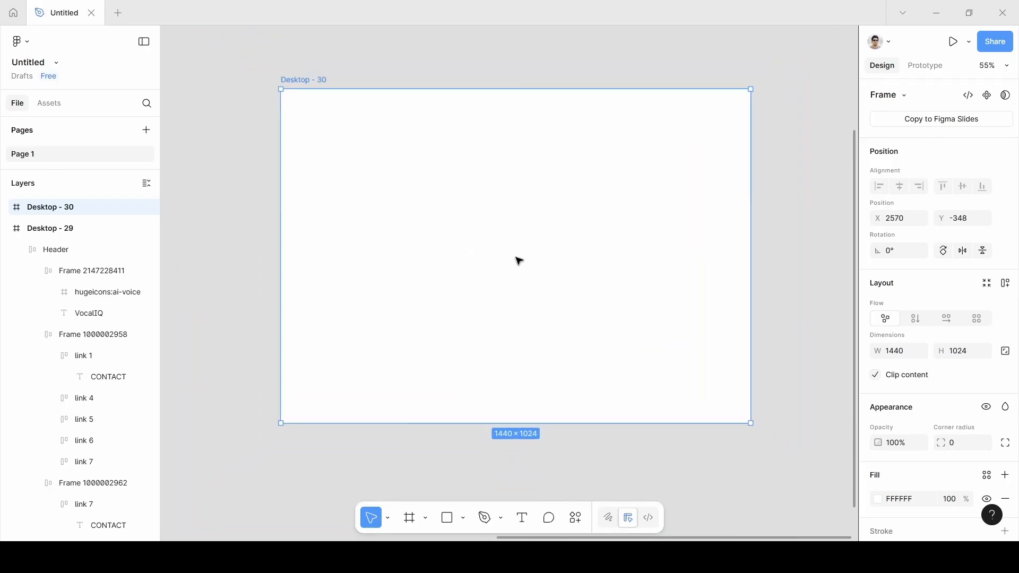
pyautogui.scroll(1, 519, 260)
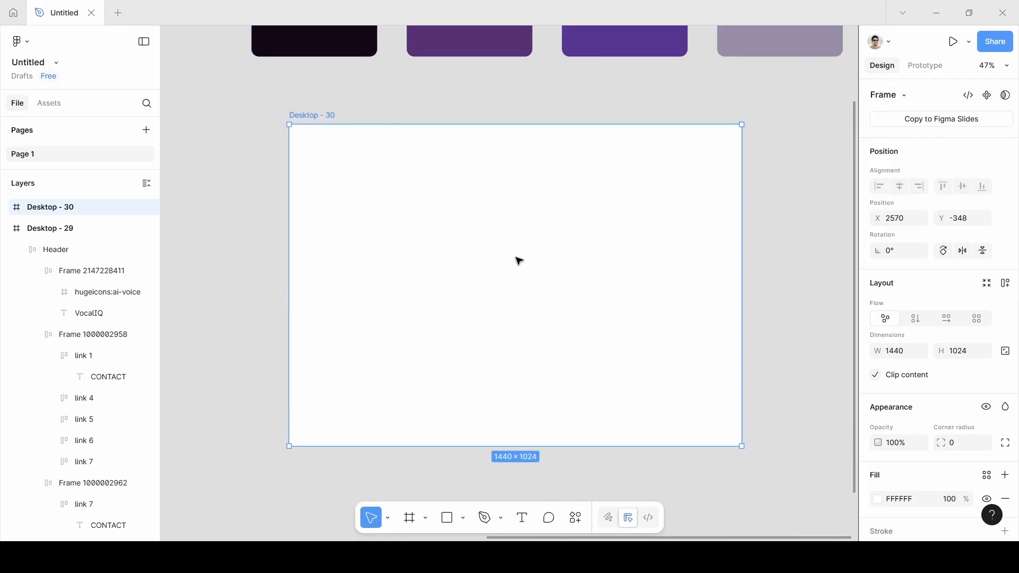
pyautogui.scroll(-3, 919, 396)
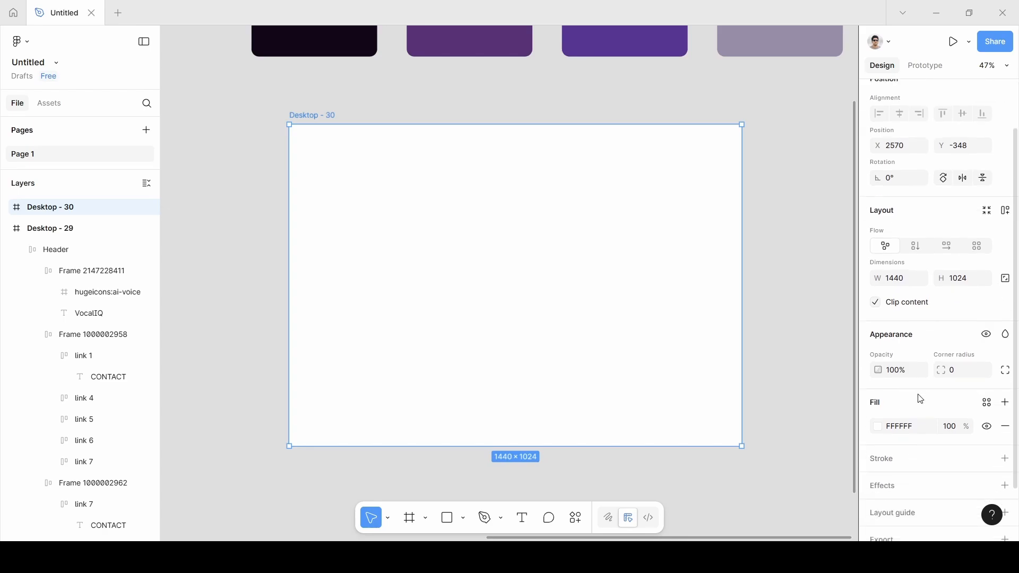
pyautogui.scroll(3, 879, 370)
pyautogui.scroll(3, 520, 235)
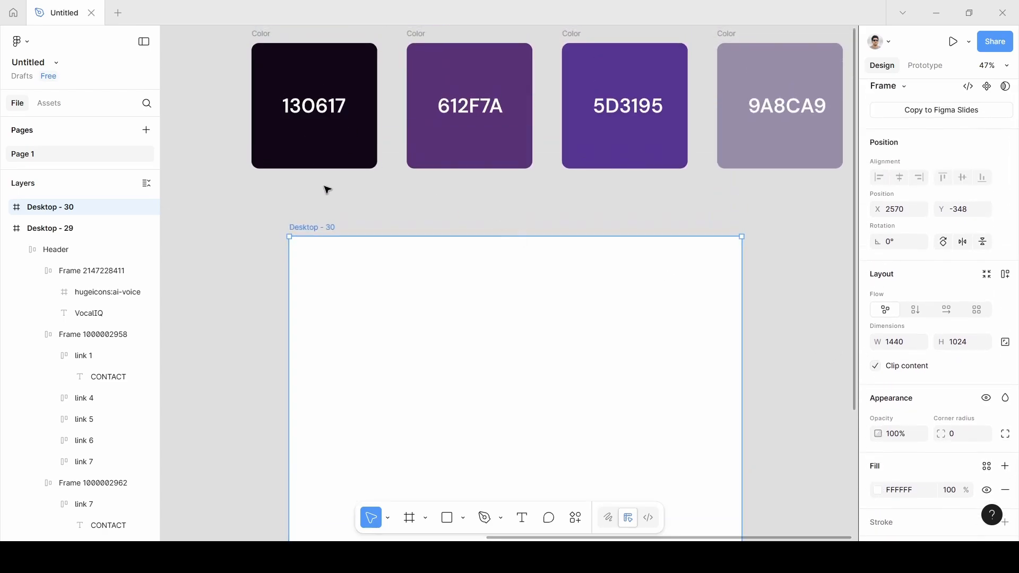
pyautogui.scroll(-2, 325, 191)
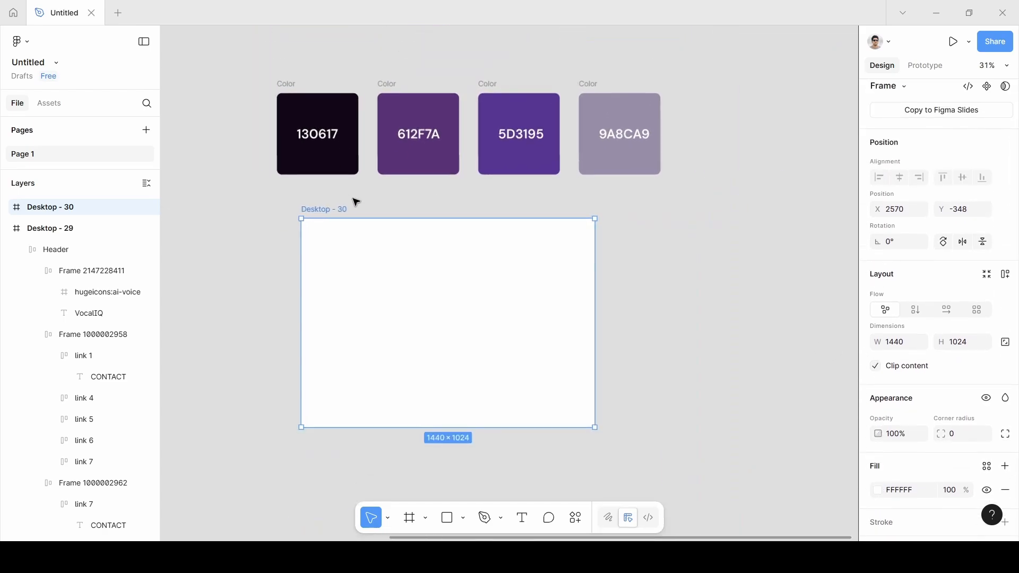
pyautogui.click(879, 490)
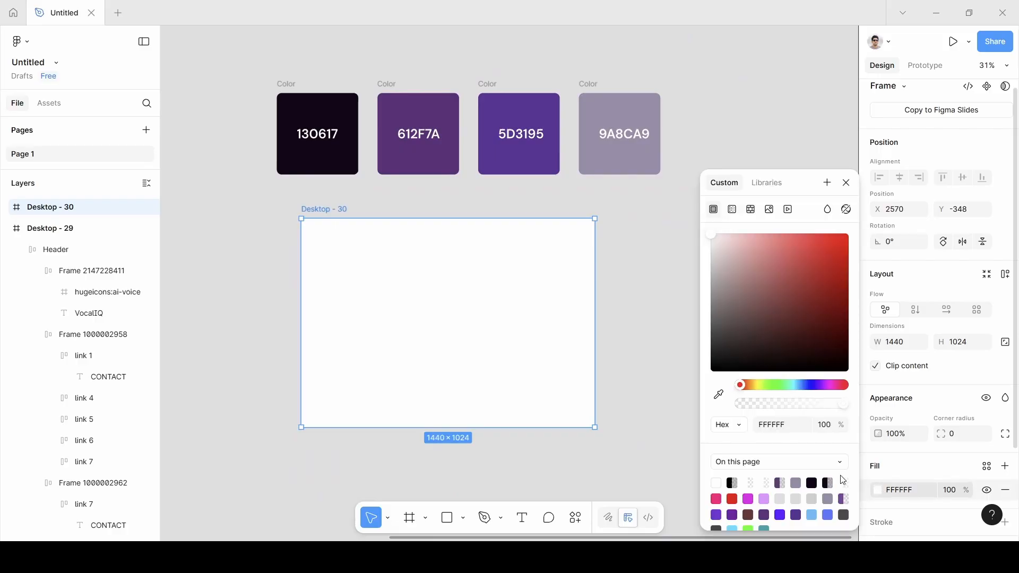
pyautogui.click(719, 393)
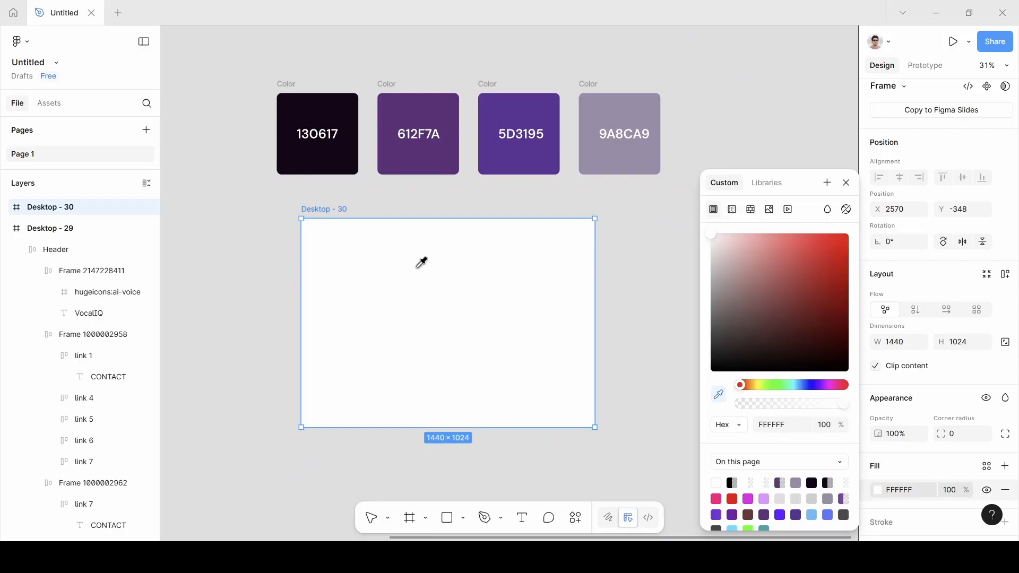
pyautogui.click(334, 154)
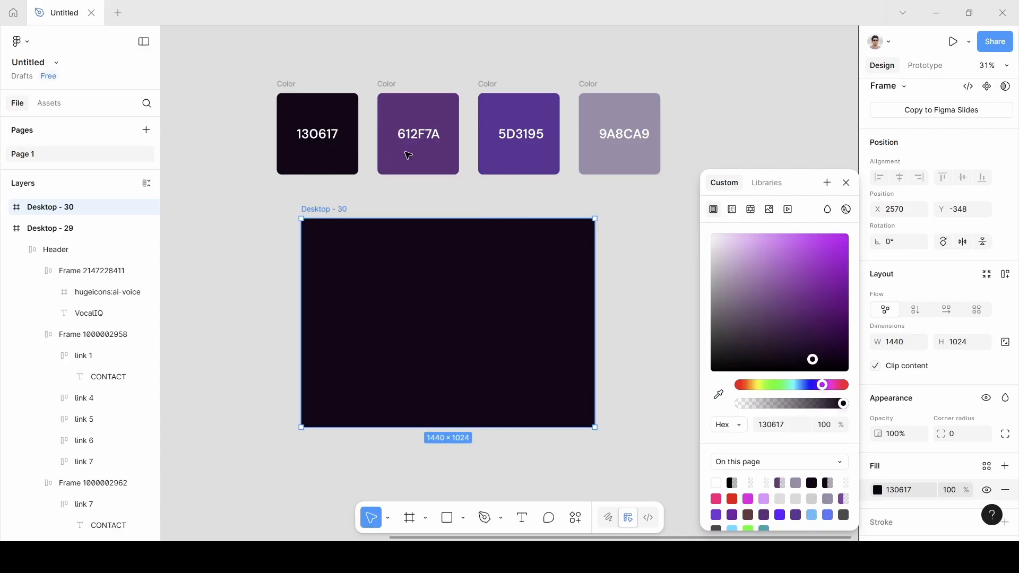
pyautogui.click(842, 184)
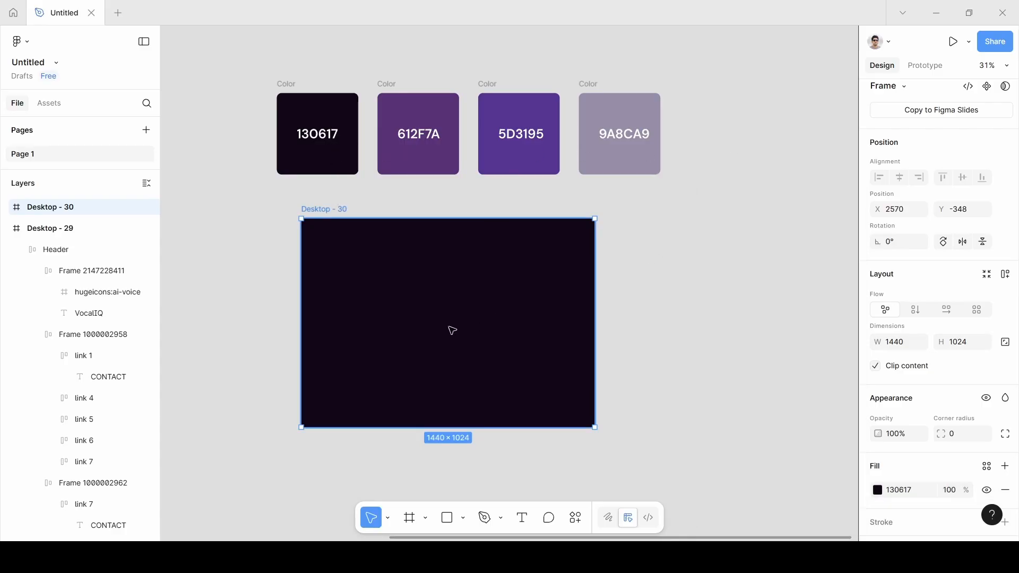
# Step: Add the text "VocalIQ" near the dark frame's upper-left corner, at about X 111, Y 48
pyautogui.scroll(4, 385, 301)
pyautogui.hscroll(-3, 390, 302)
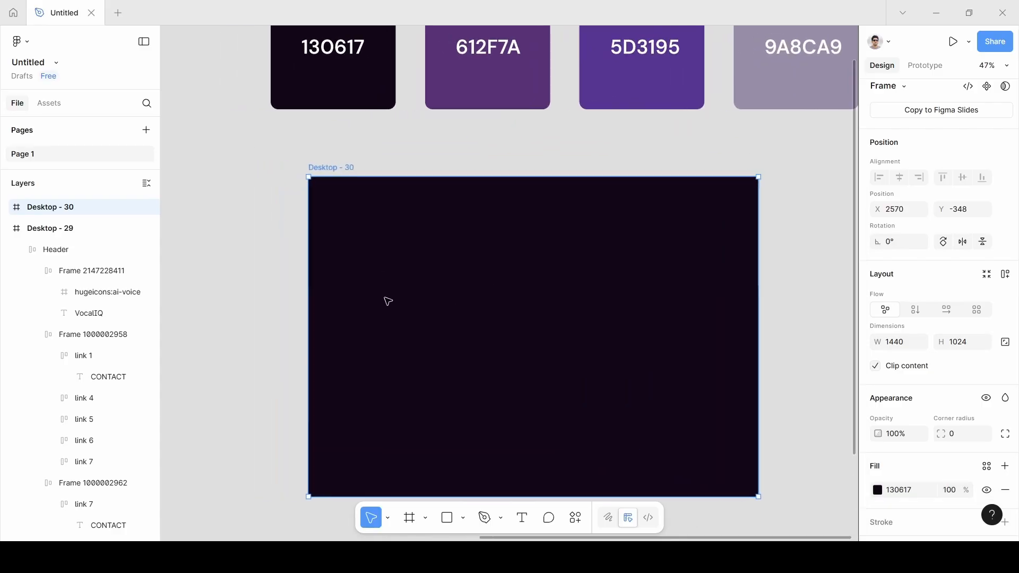
pyautogui.scroll(3, 394, 303)
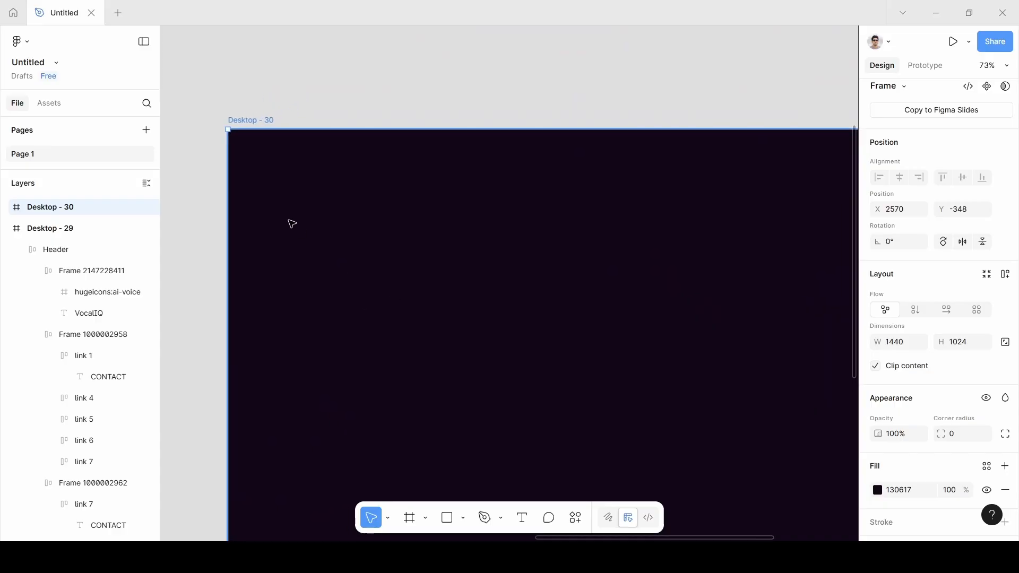
pyautogui.press('t')
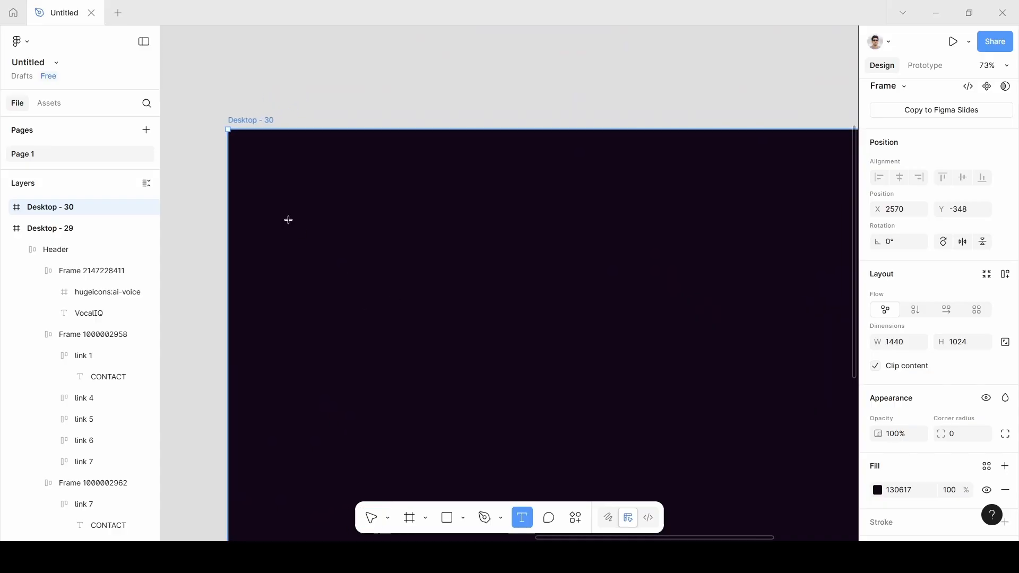
pyautogui.click(282, 153)
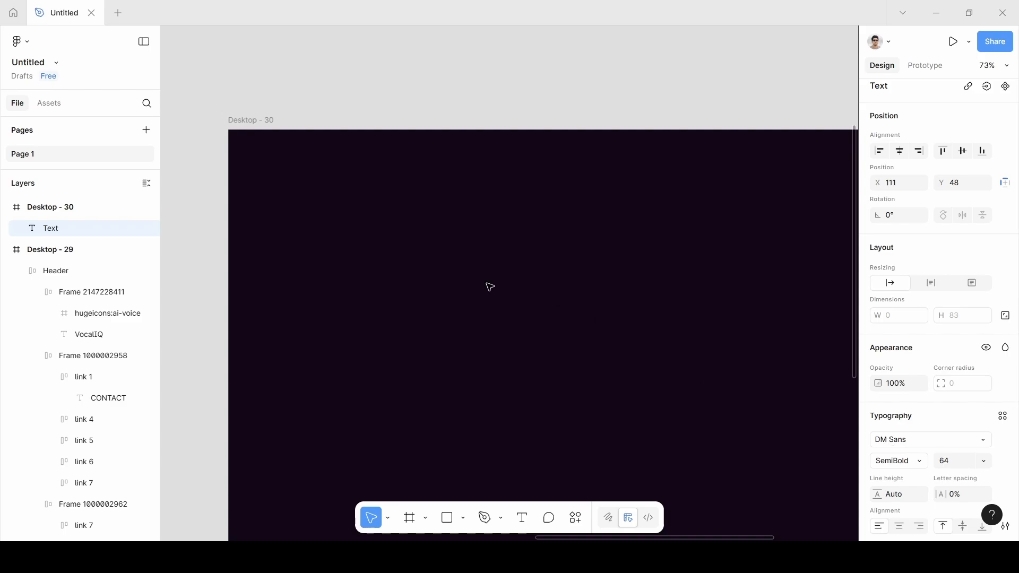
pyautogui.write('Voca')
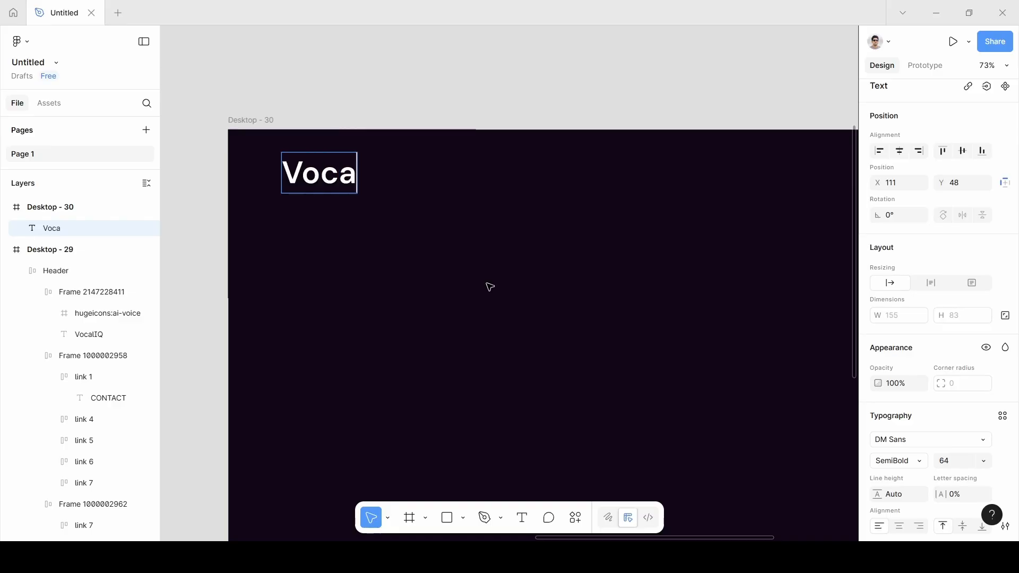
pyautogui.write('lIQ')
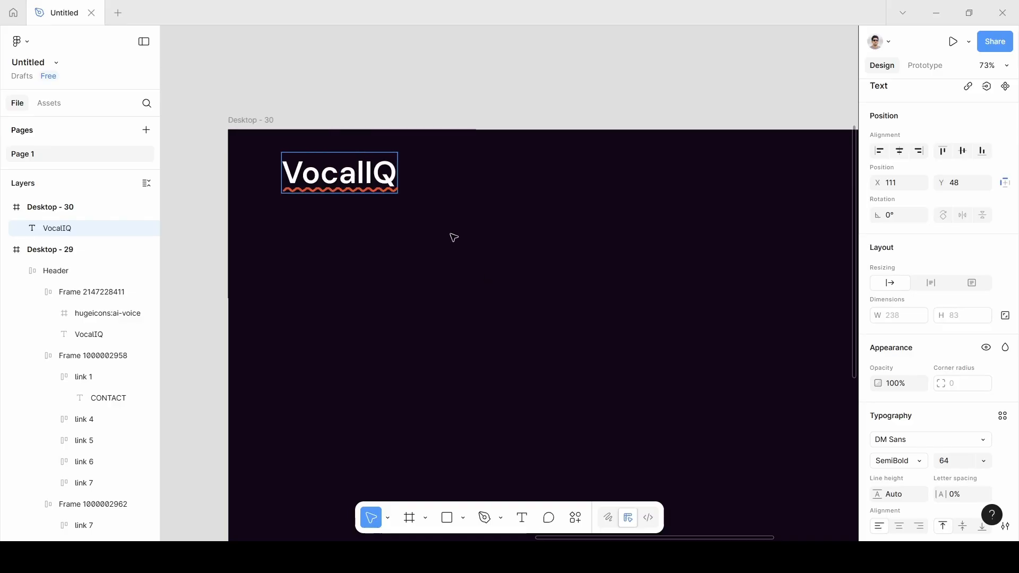
pyautogui.press('Escape')
# Step: Set the VocalIQ text to font size 20 with -3% letter spacing and nudge it slightly left and down
pyautogui.scroll(-3, 972, 402)
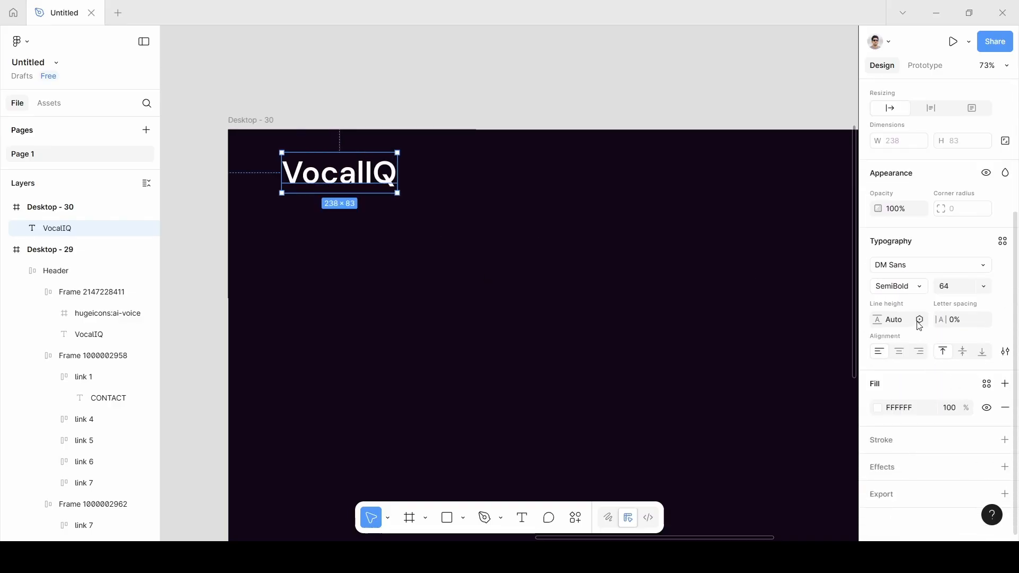
pyautogui.click(982, 292)
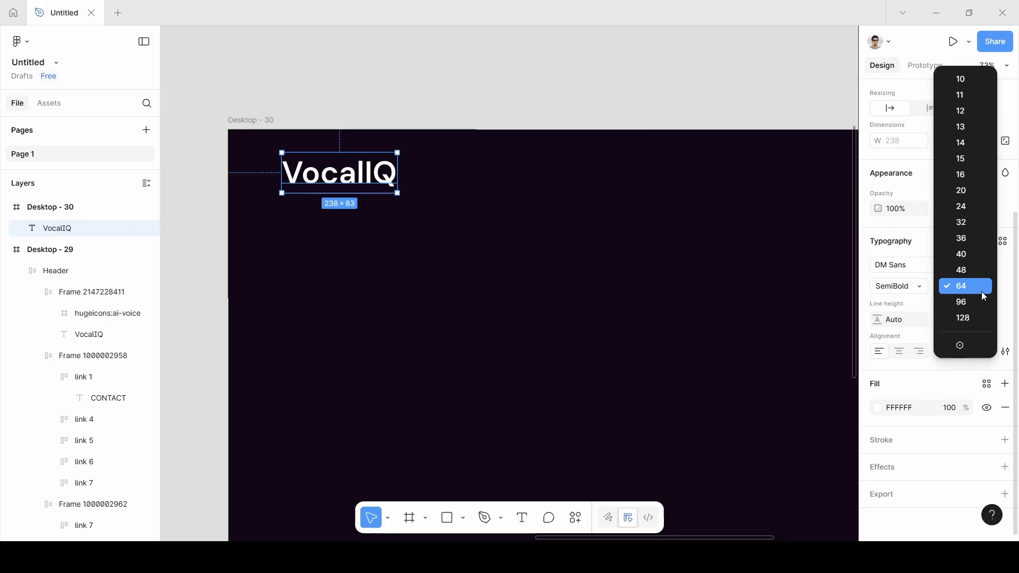
pyautogui.click(974, 189)
pyautogui.click(958, 320)
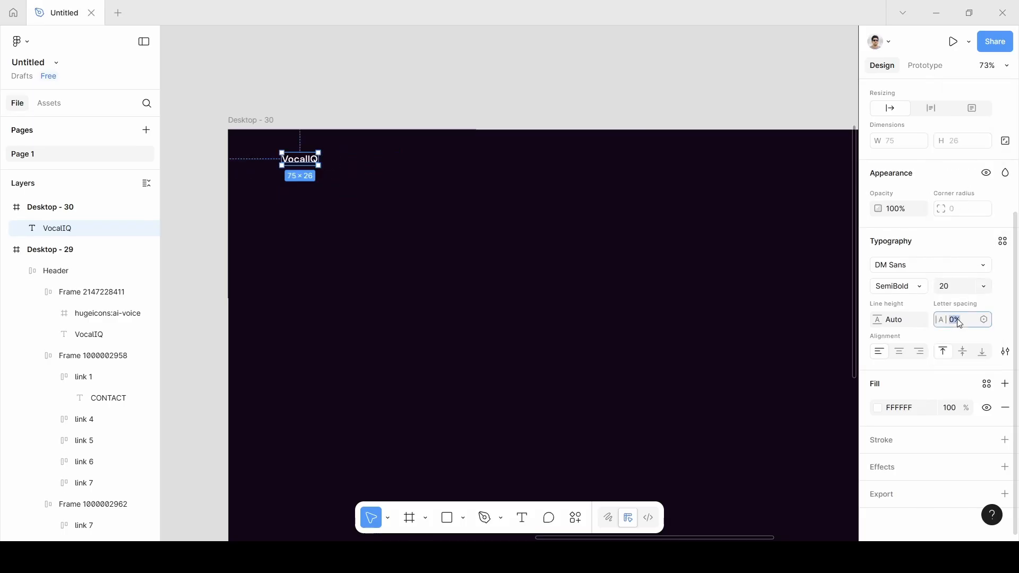
pyautogui.write('-3')
pyautogui.press('Return')
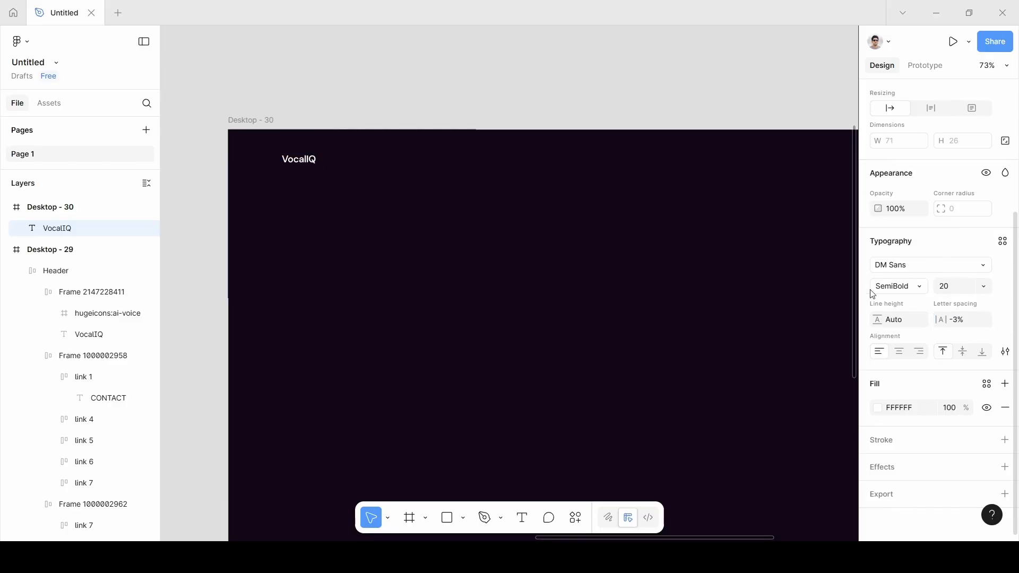
pyautogui.moveTo(299, 158); pyautogui.dragTo(301, 163)
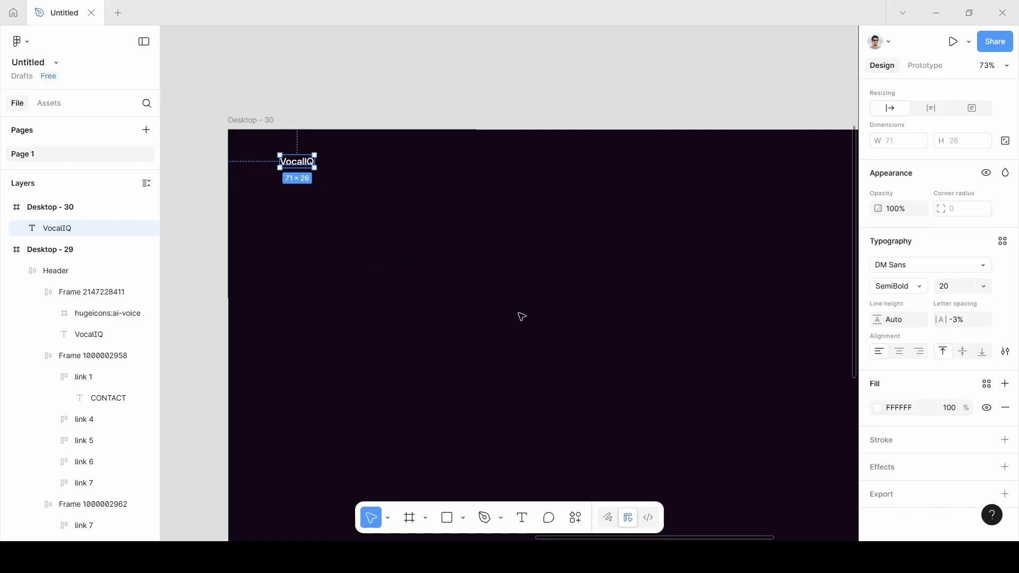
pyautogui.click(303, 146)
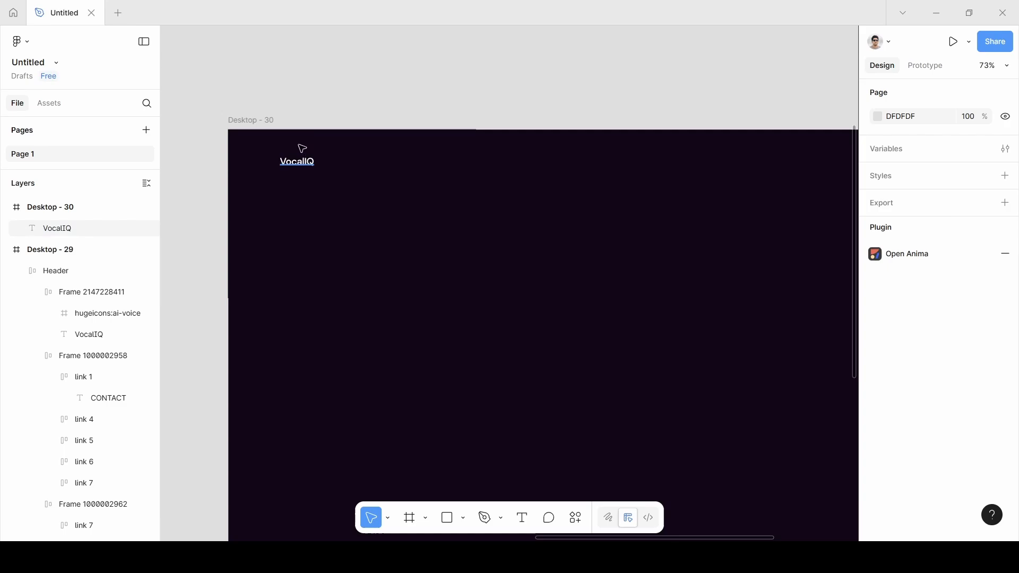
# Step: Open the Iconify plugin with the dark desktop frame selected and search for "voice" icons
pyautogui.click(274, 120)
pyautogui.click(577, 519)
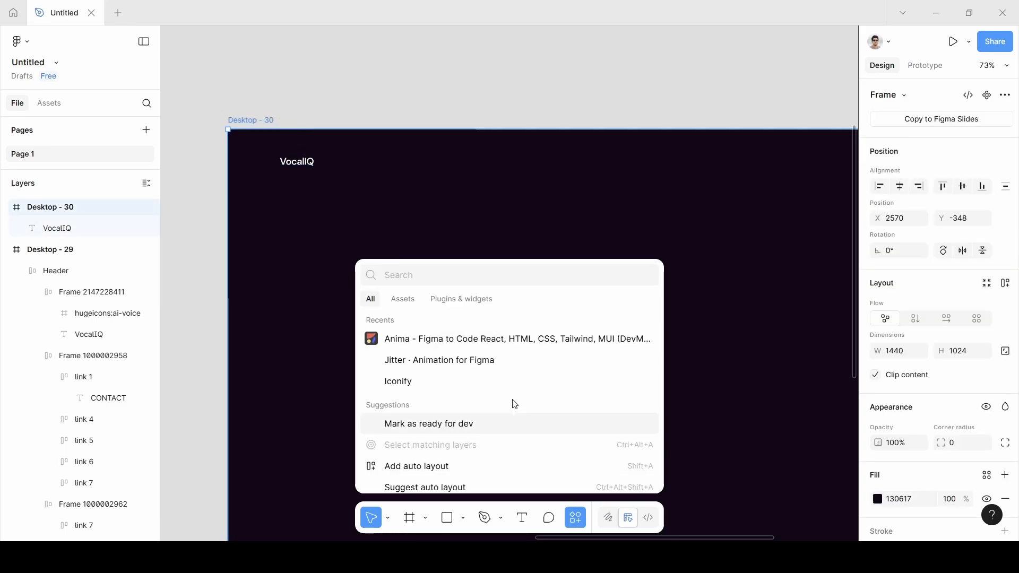
pyautogui.click(415, 382)
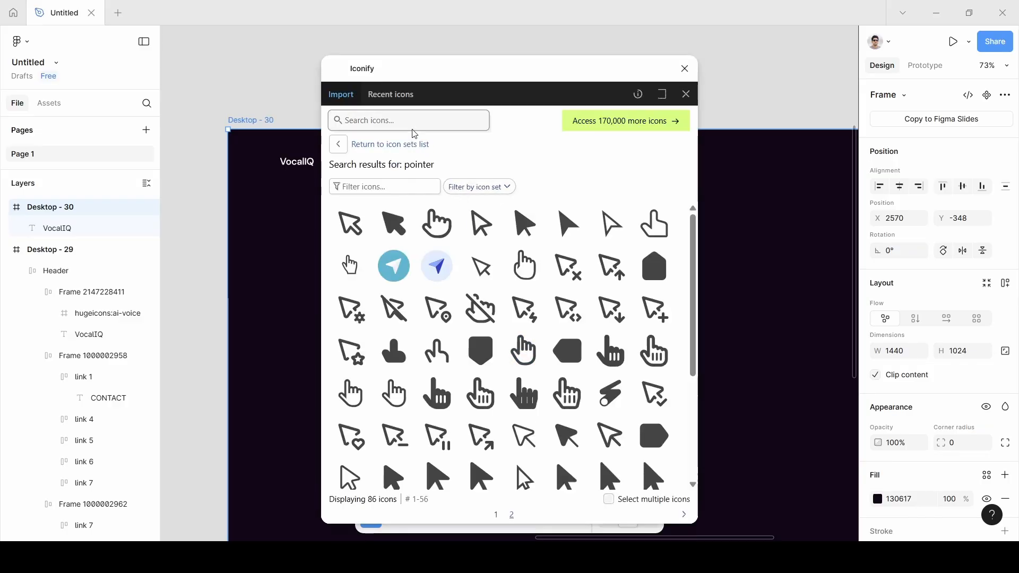
pyautogui.click(412, 120)
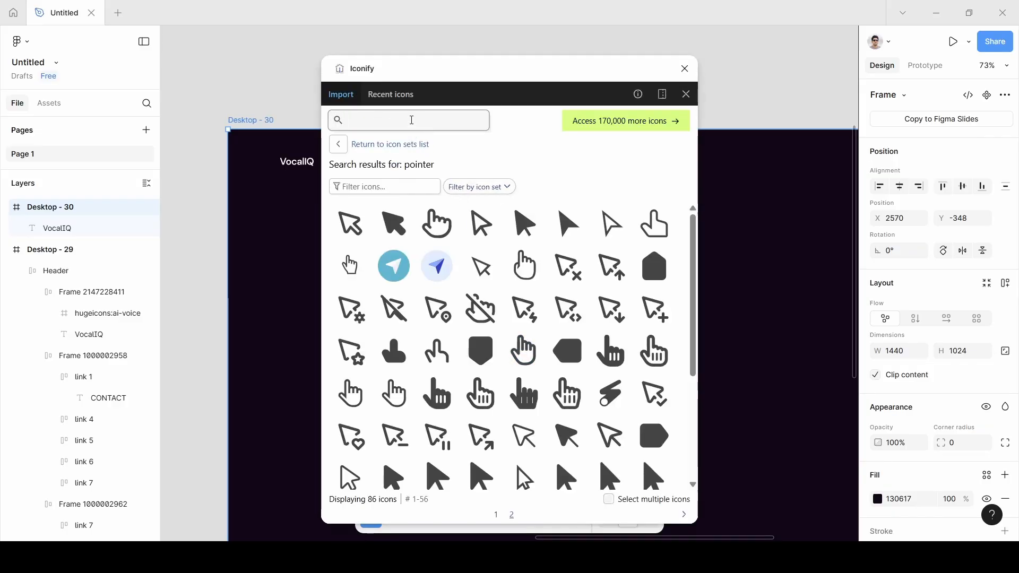
pyautogui.write('v')
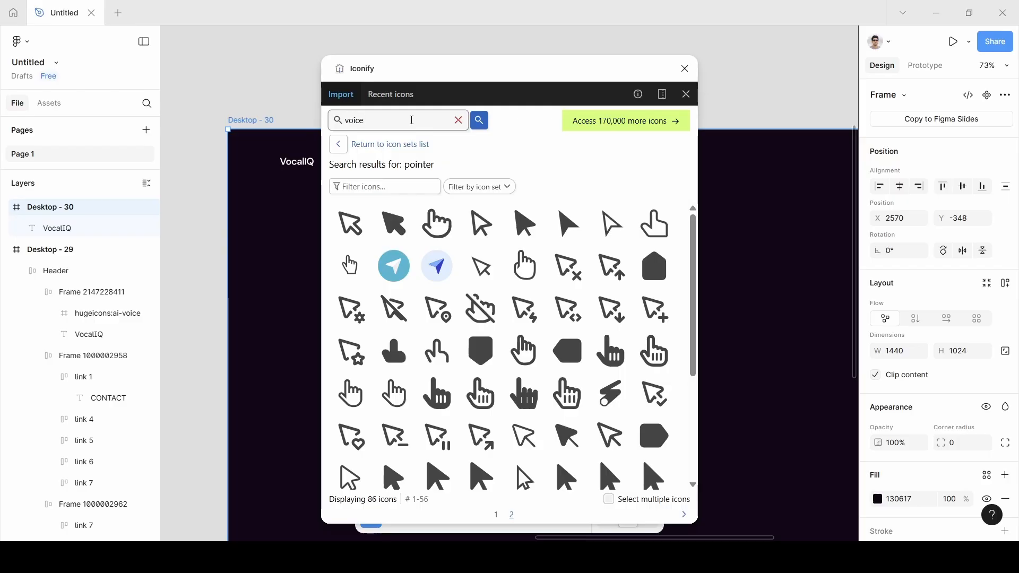
pyautogui.write('oice')
pyautogui.press('Return')
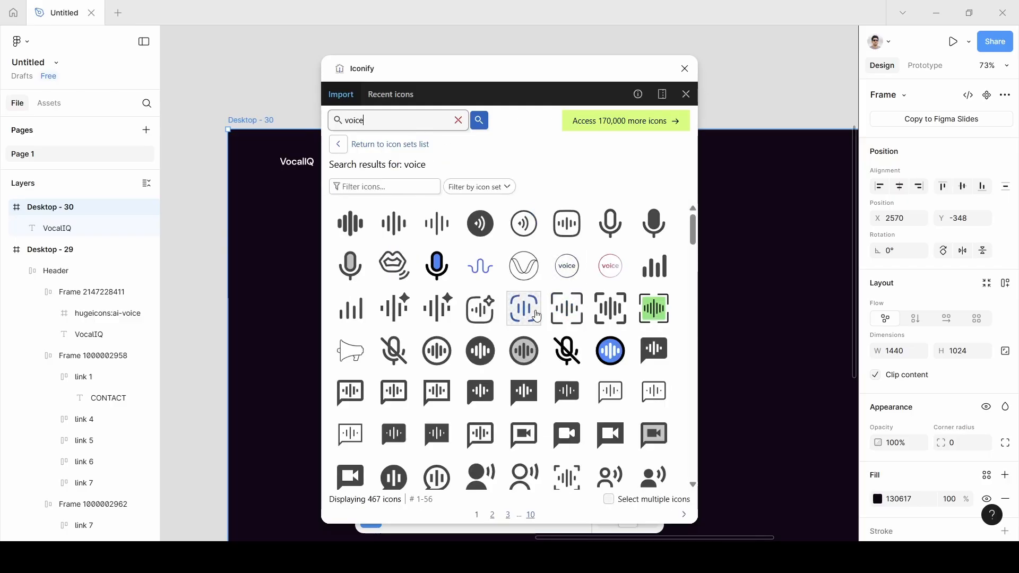
# Step: Import the hugeicons ai-voice icon as a frame and place it just left of the VocalIQ text, at about X 60, Y 49
pyautogui.click(476, 308)
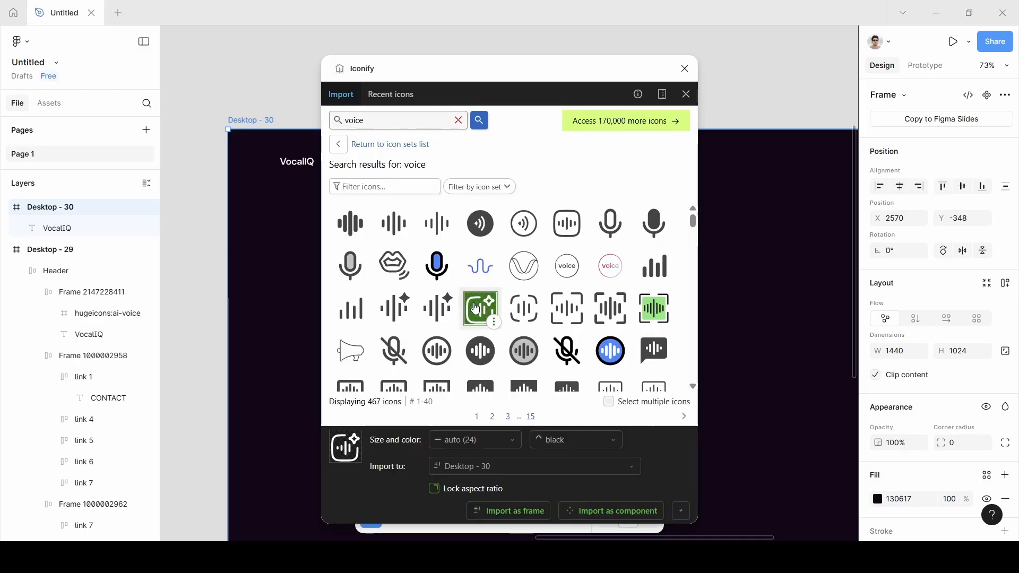
pyautogui.click(499, 504)
pyautogui.click(685, 68)
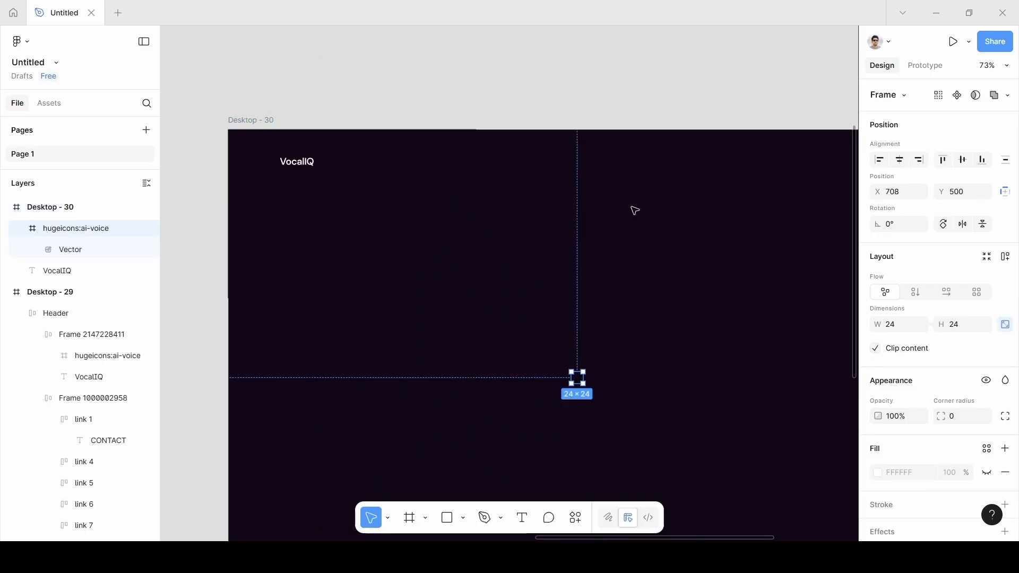
pyautogui.moveTo(582, 382); pyautogui.dragTo(268, 164)
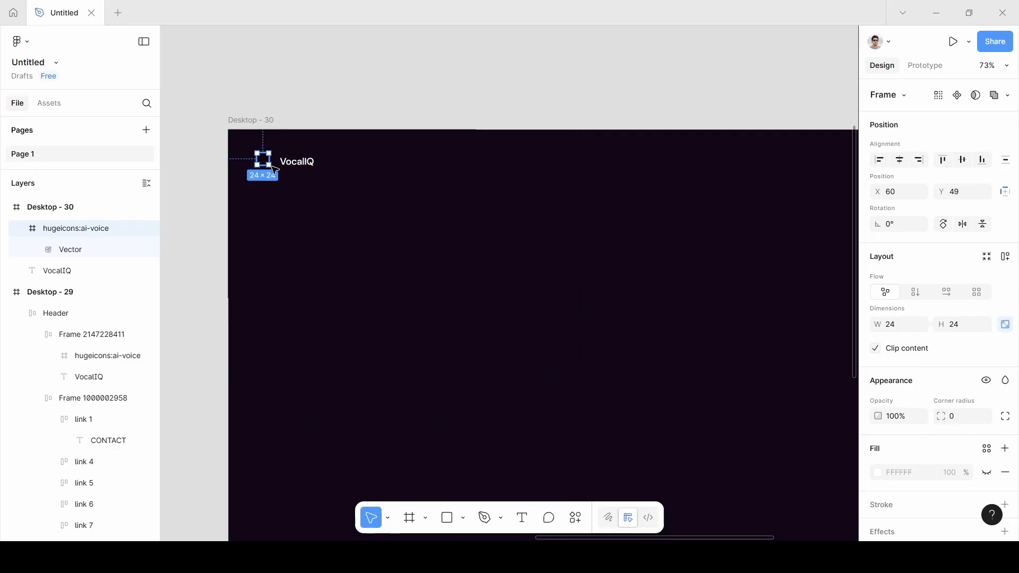
# Step: Recolor the imported ai-voice icon to white, FFFFFF
pyautogui.scroll(-4, 955, 488)
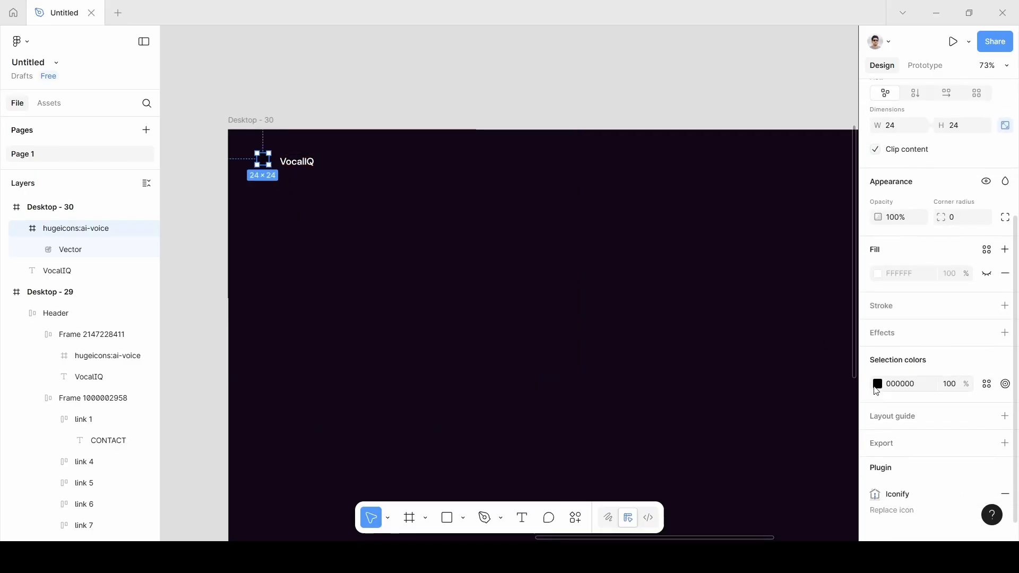
pyautogui.click(878, 384)
pyautogui.click(734, 243)
pyautogui.moveTo(720, 245); pyautogui.dragTo(692, 226)
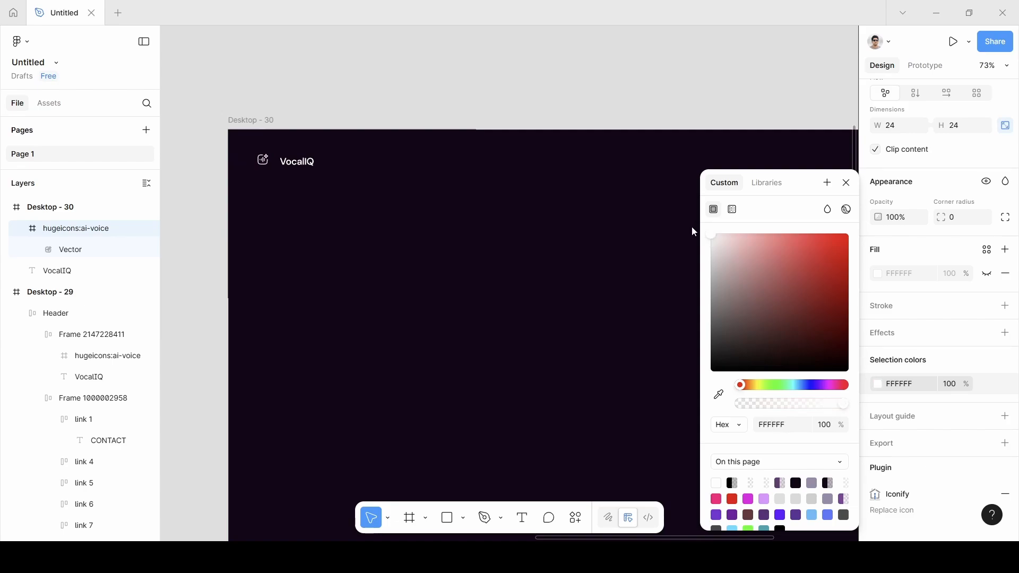
# Step: Scale the white ai-voice icon proportionally to 32 × 32 with the Scale tool
pyautogui.click(846, 183)
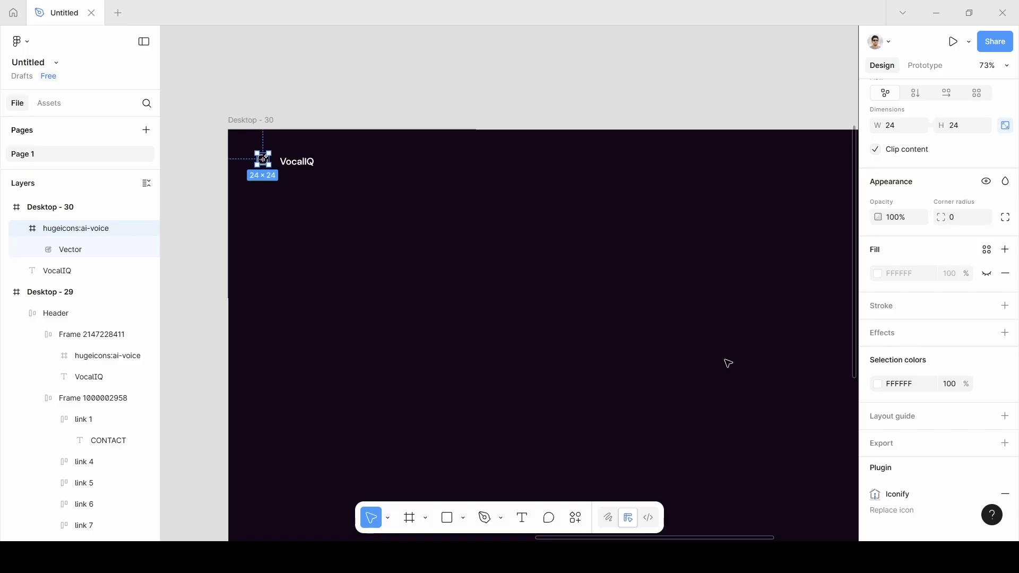
pyautogui.press('k')
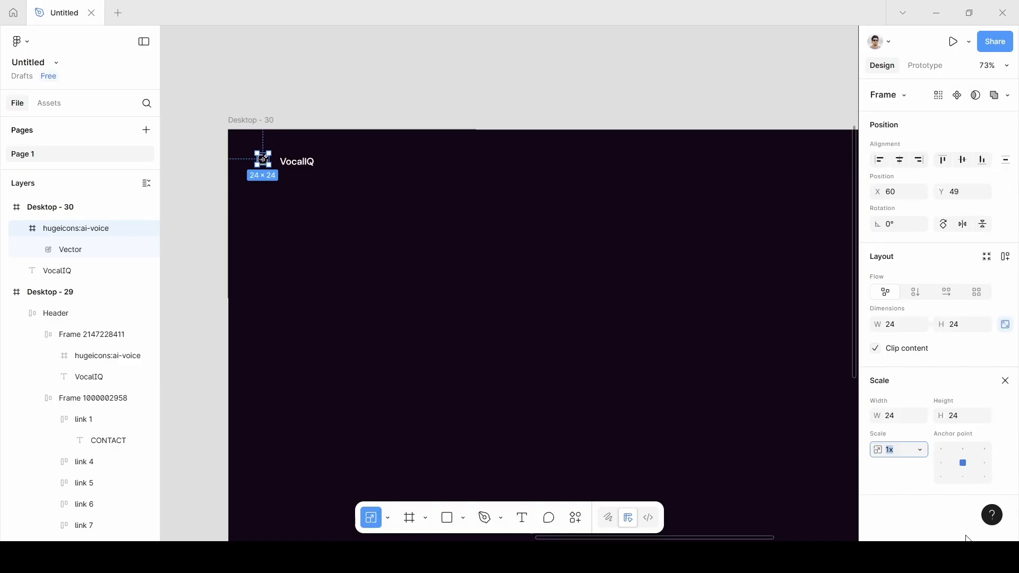
pyautogui.click(899, 418)
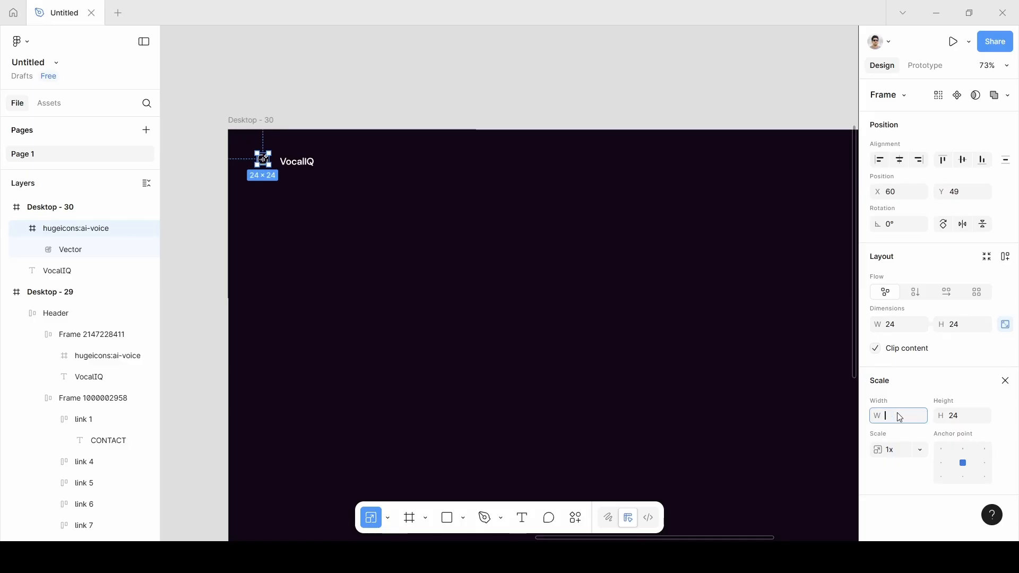
pyautogui.write('32')
pyautogui.press('Return')
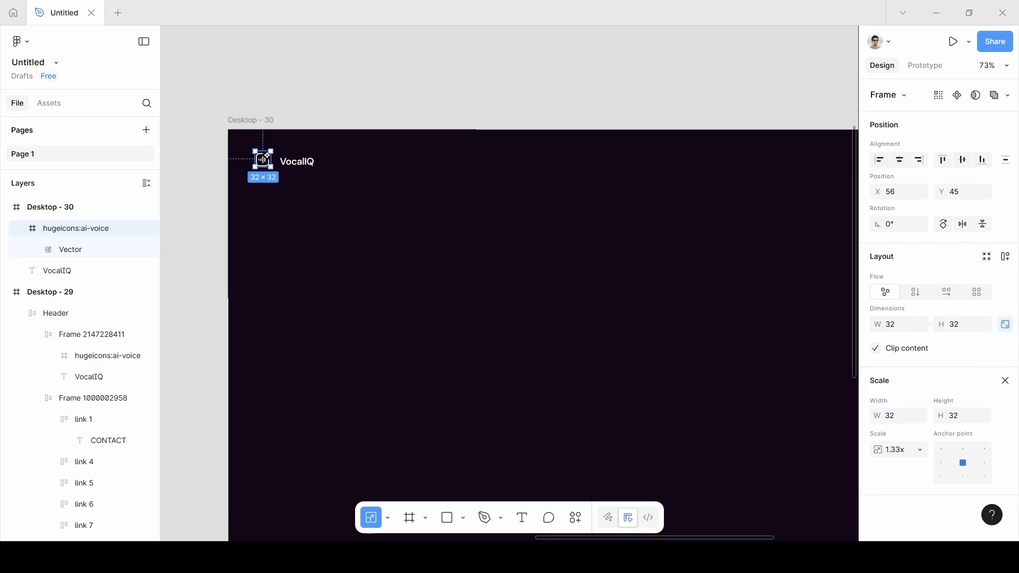
pyautogui.click(1005, 380)
# Step: Combine the ai-voice icon and VocalIQ text into a horizontal auto layout with a gap of 8
pyautogui.scroll(5, 255, 170)
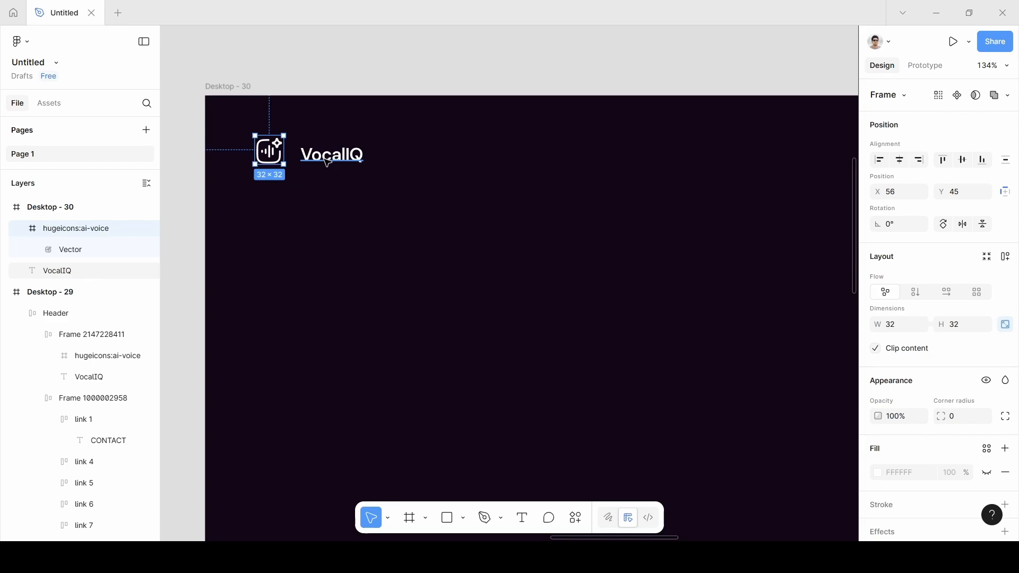
pyautogui.keyDown('shift'); pyautogui.click(327, 162); pyautogui.keyUp('shift')
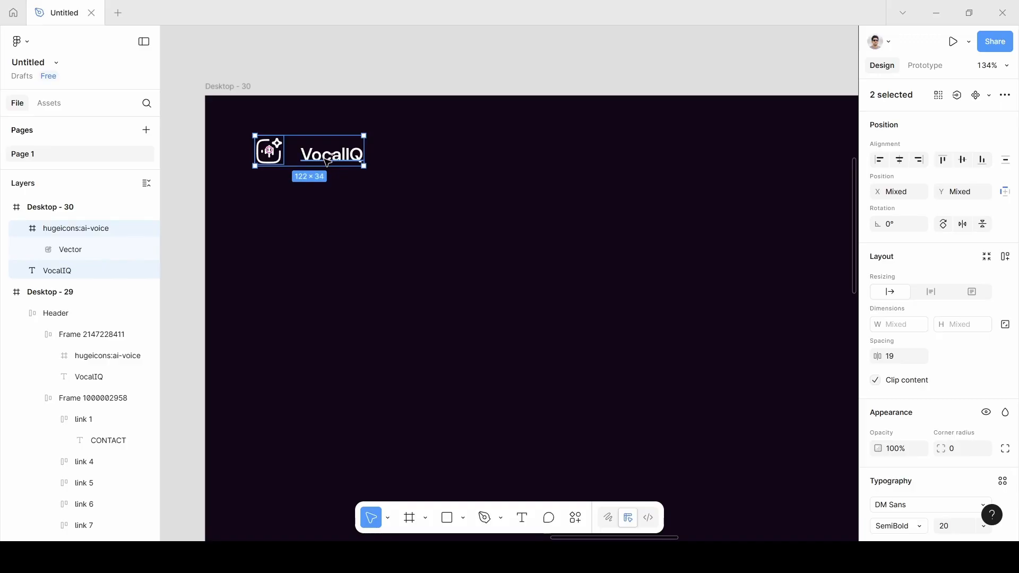
pyautogui.hotkey('shift', 'a')
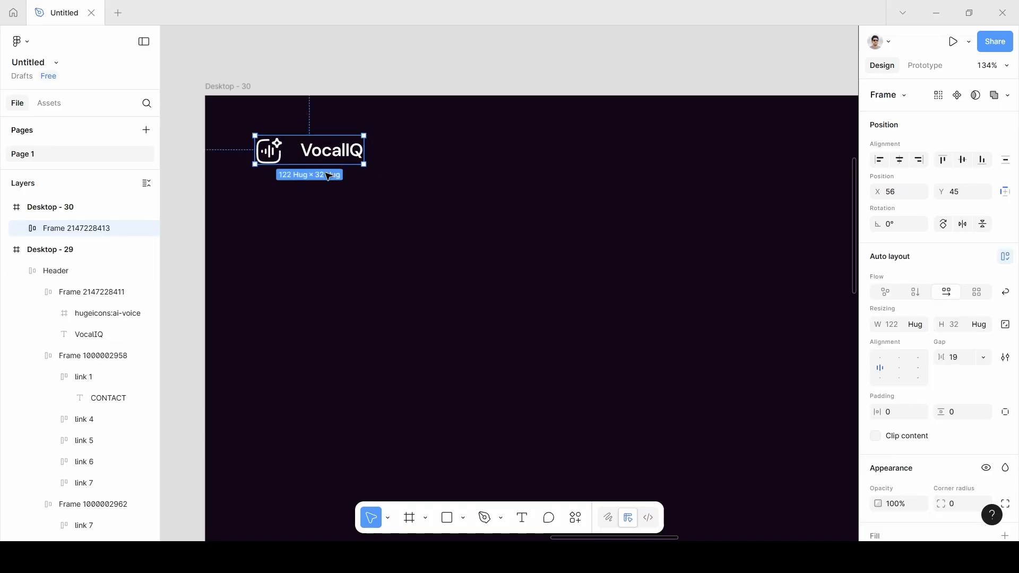
pyautogui.scroll(-3, 926, 400)
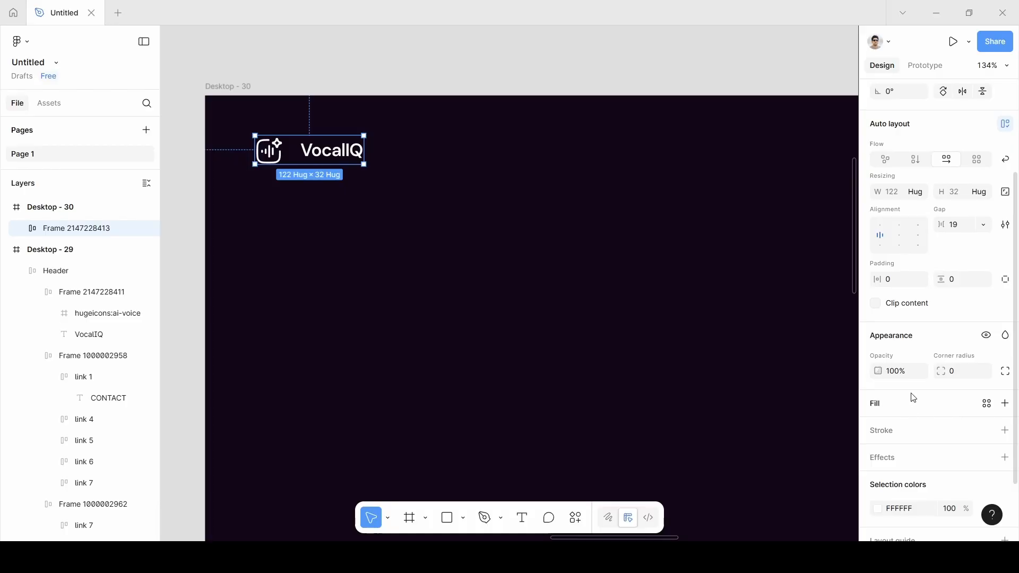
pyautogui.click(960, 231)
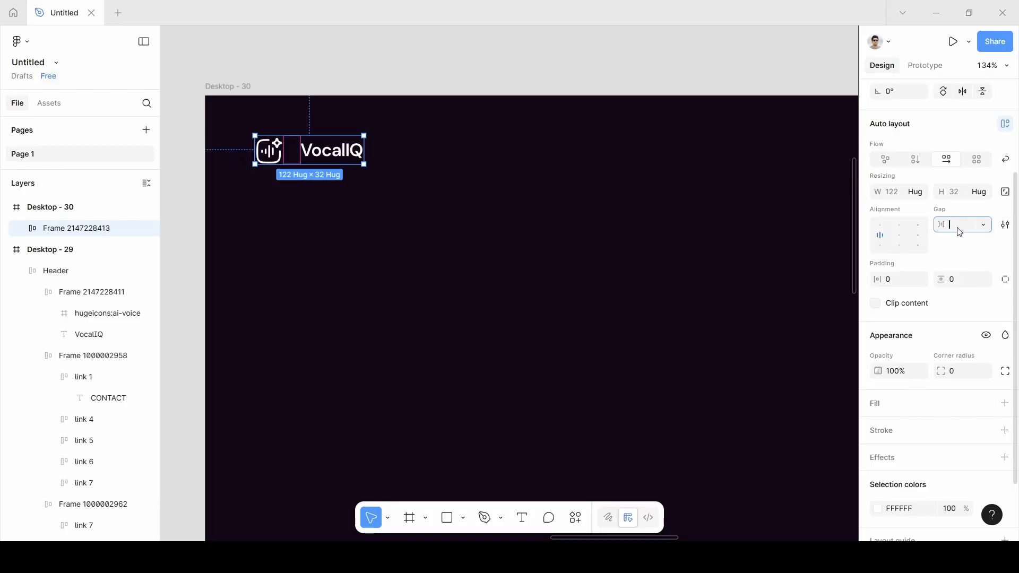
pyautogui.write('8')
pyautogui.press('Return')
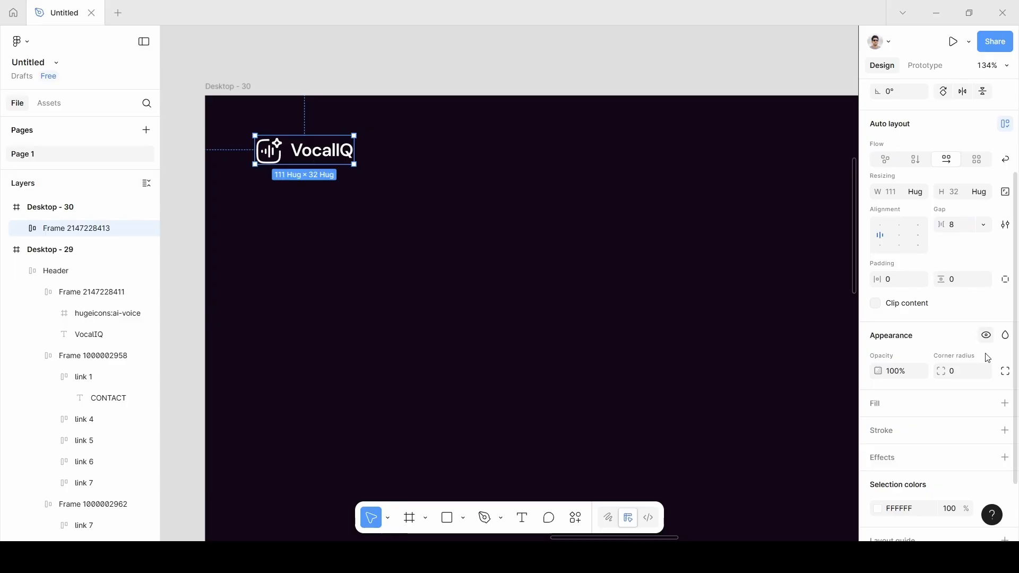
# Step: Add a text layer reading "Product" in the header, to the right of the logo at about X 546, Y 70
pyautogui.scroll(-5, 379, 251)
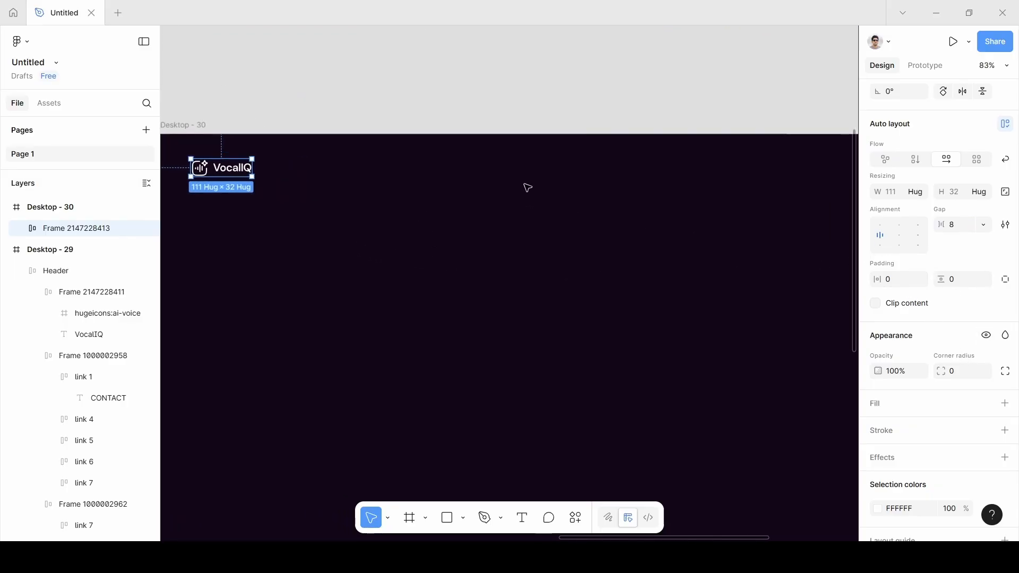
pyautogui.click(516, 250)
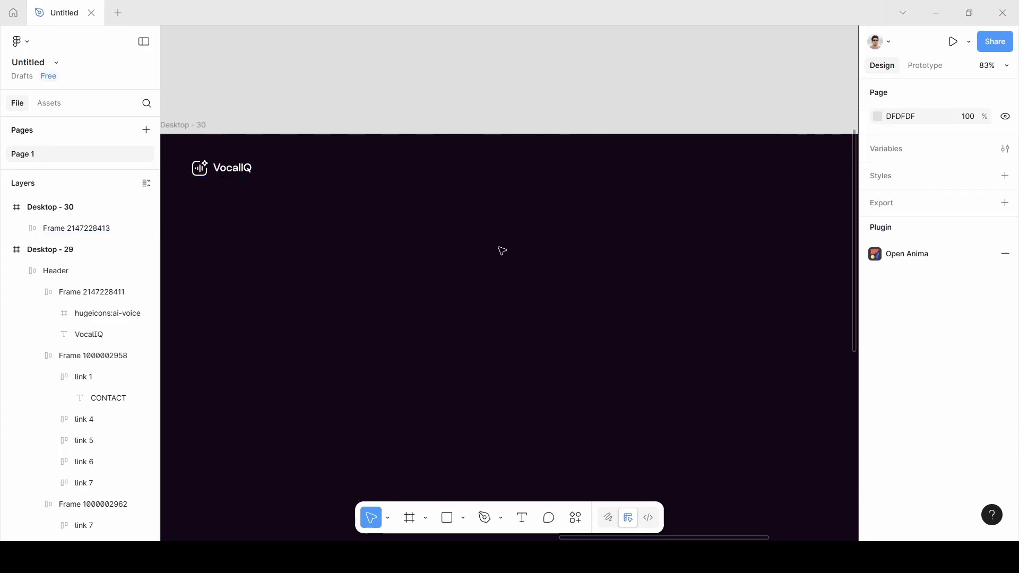
pyautogui.press('t')
pyautogui.click(460, 173)
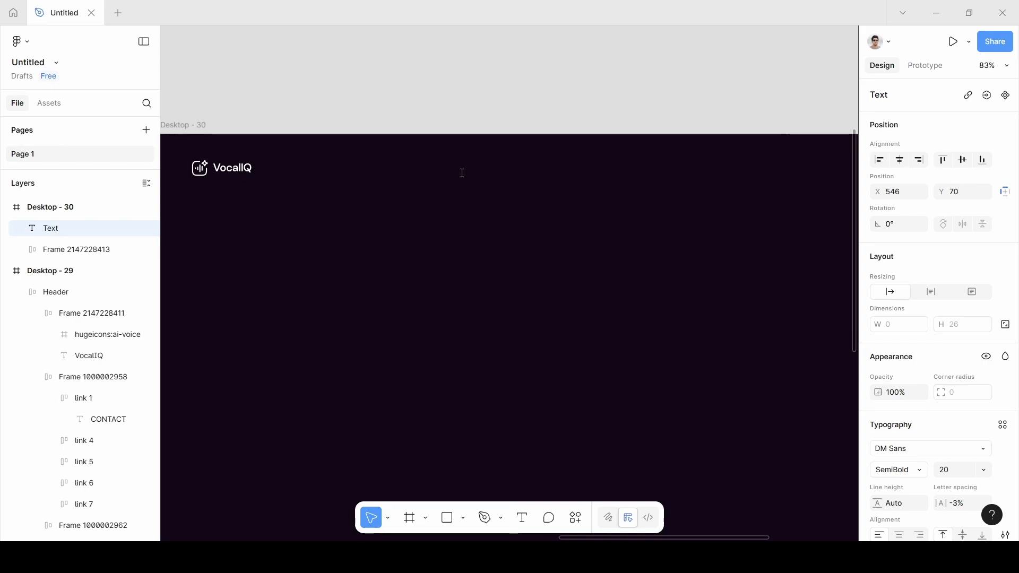
pyautogui.write('Pro')
pyautogui.write('duct')
pyautogui.press('Escape')
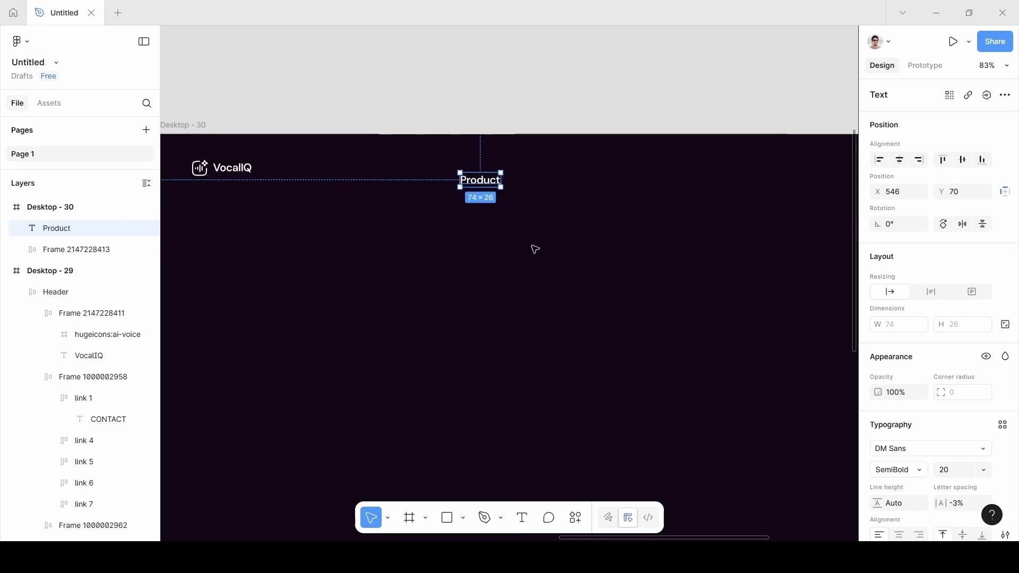
# Step: Set the Product text to size 16 with Regular weight and move it up roughly level with the logo
pyautogui.scroll(-3, 956, 403)
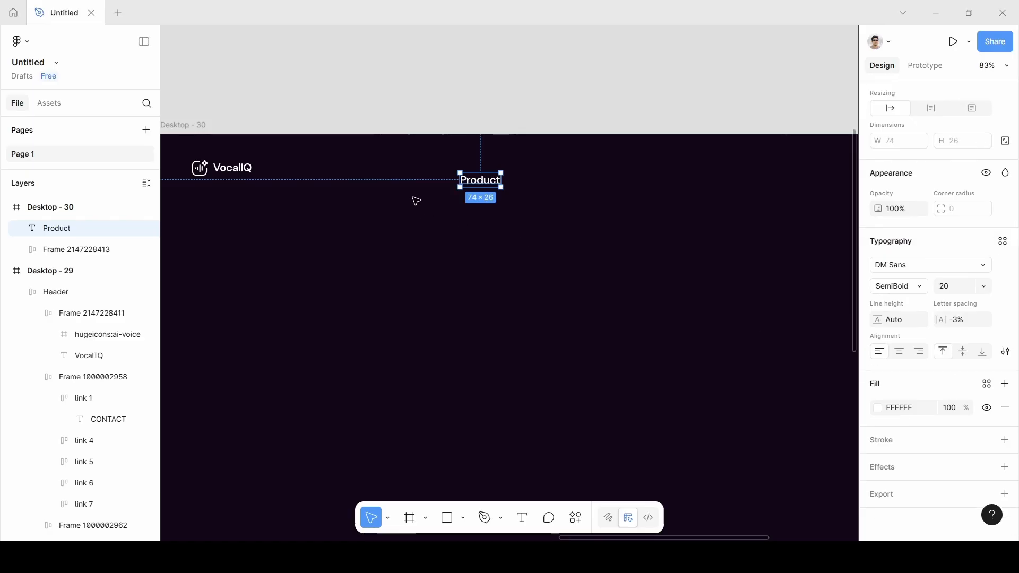
pyautogui.click(983, 286)
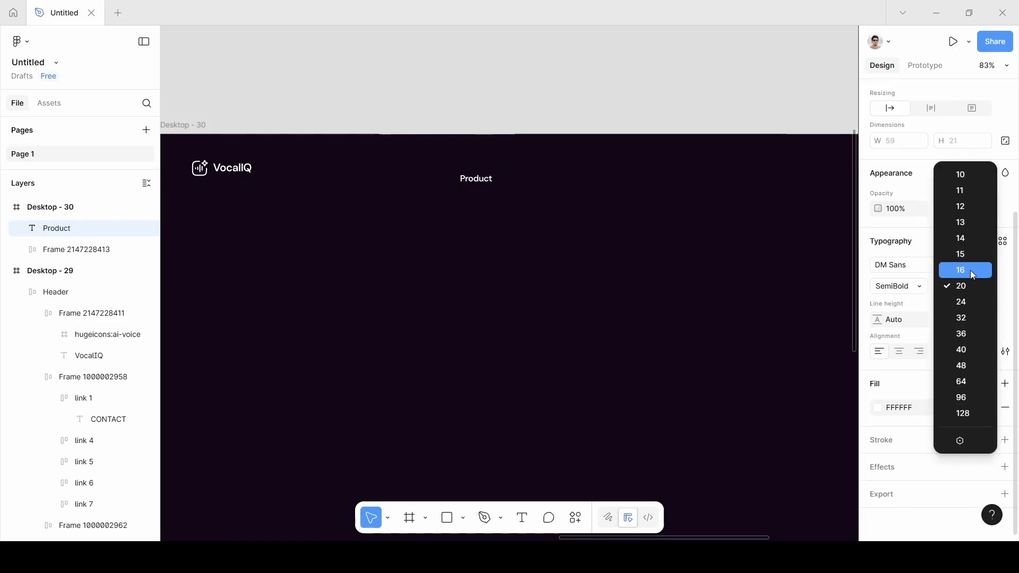
pyautogui.click(971, 271)
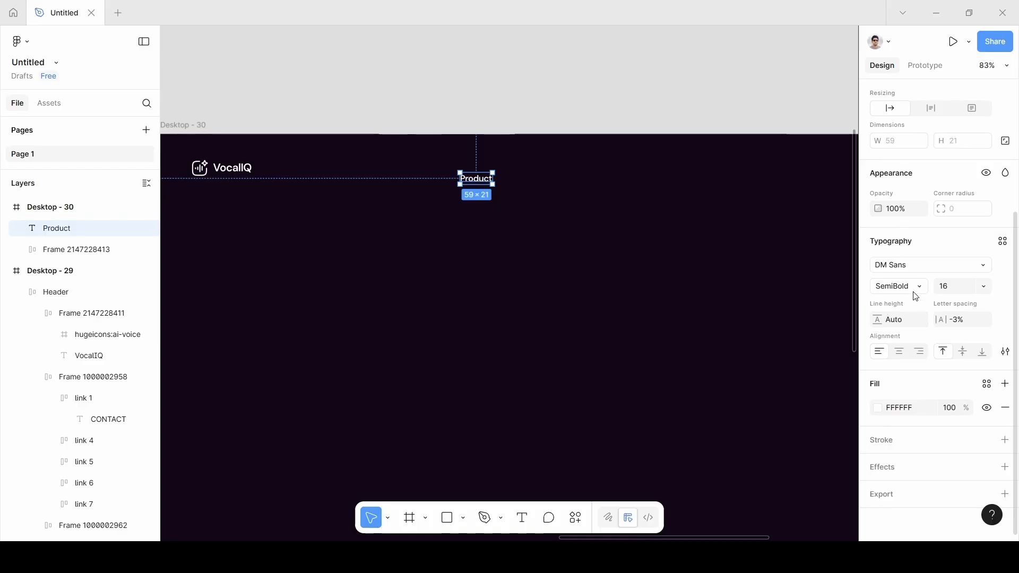
pyautogui.click(925, 287)
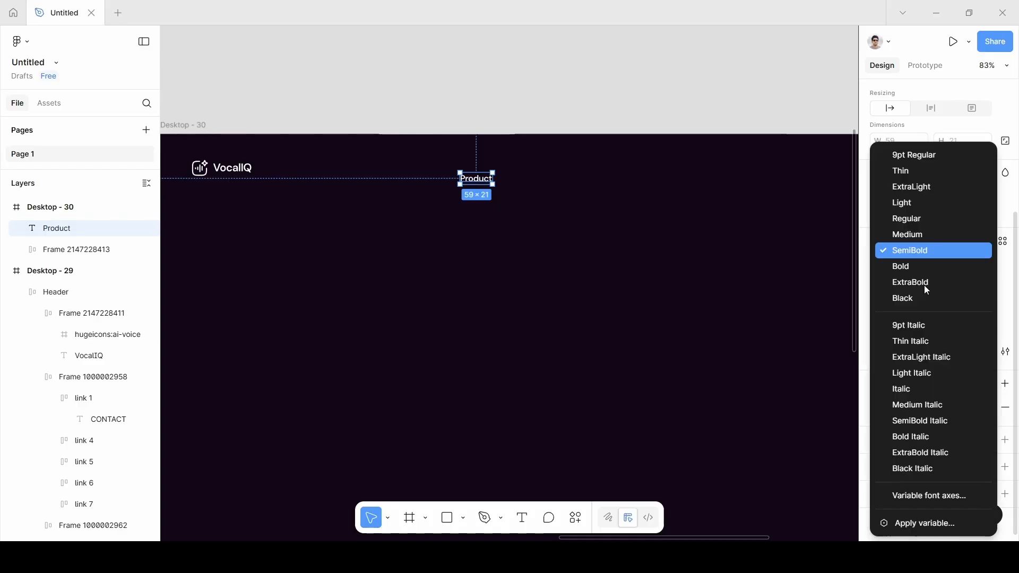
pyautogui.click(927, 227)
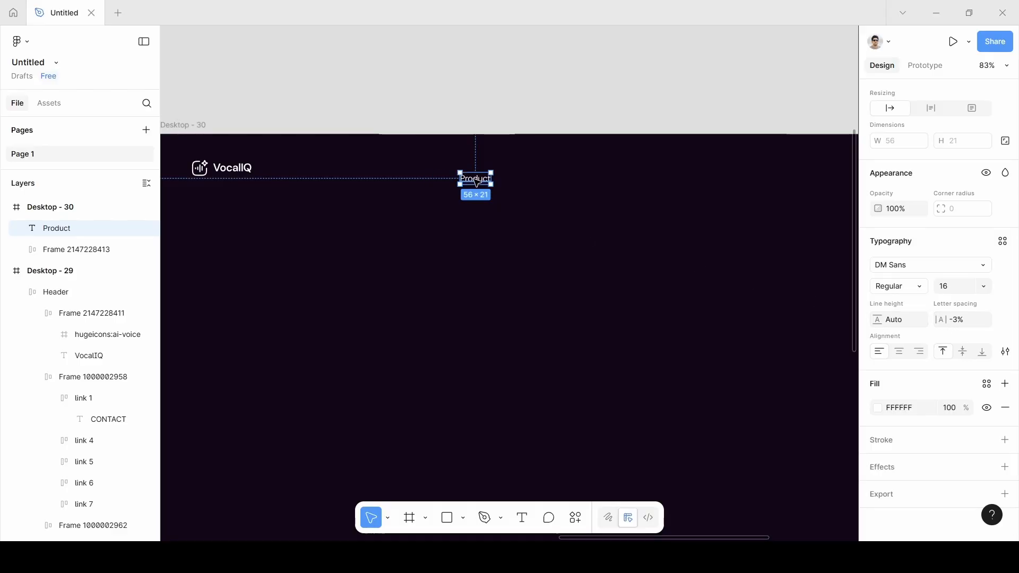
pyautogui.moveTo(475, 181); pyautogui.dragTo(471, 171)
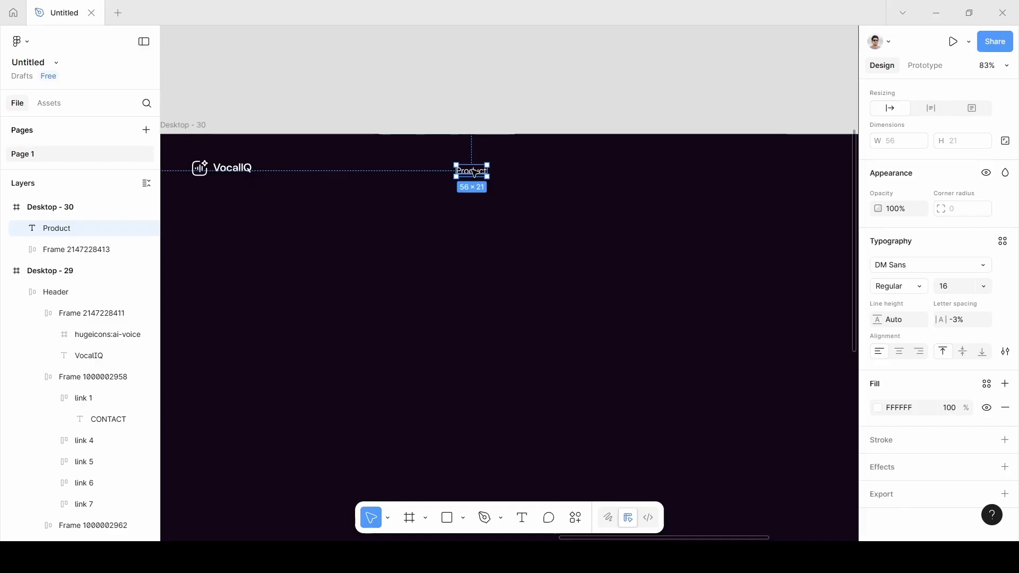
# Step: Wrap the Product text in an auto layout frame with horizontal and vertical padding of 12, shifted a little further right in the header
pyautogui.hotkey('shift', 'a')
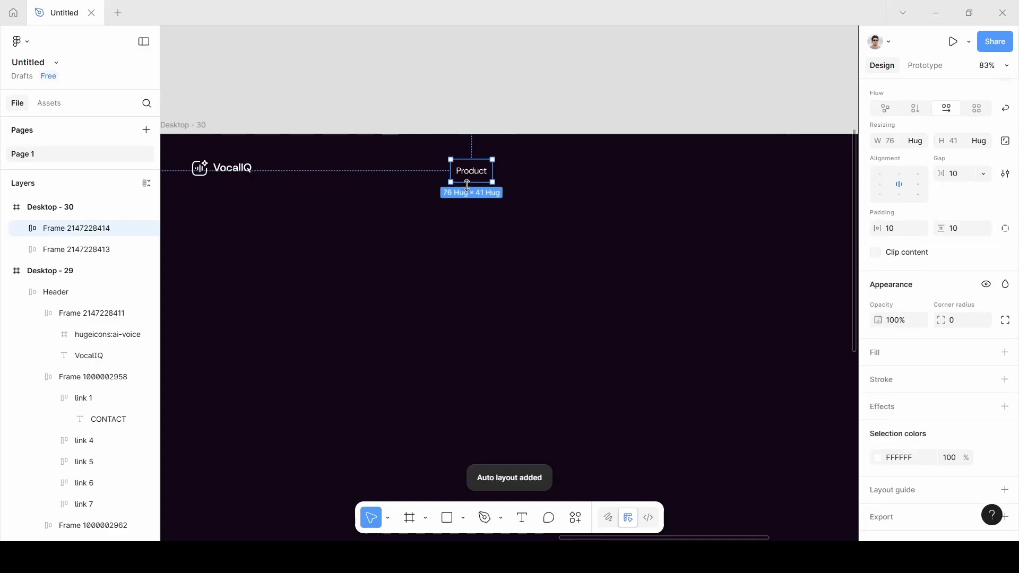
pyautogui.scroll(5, 464, 194)
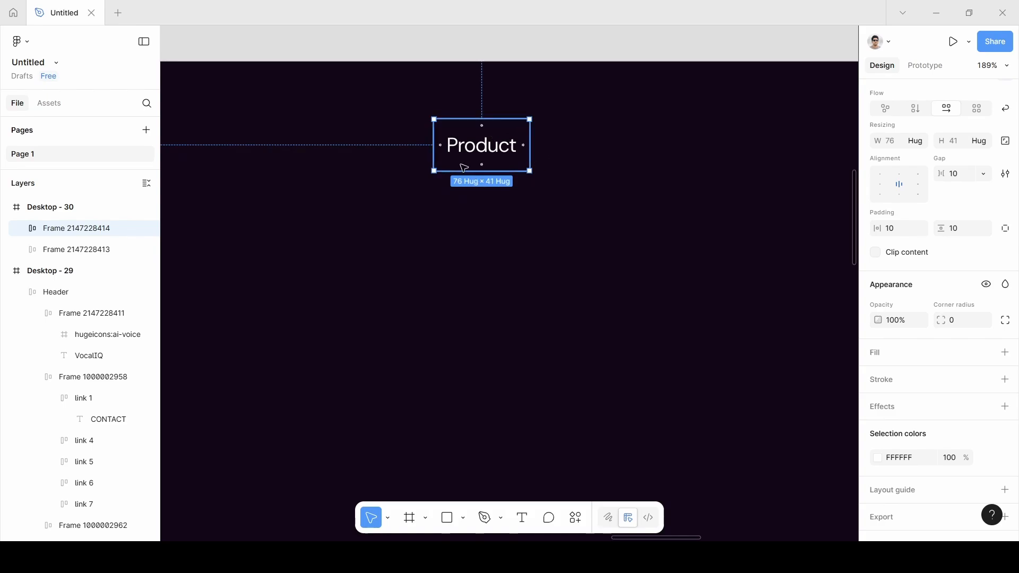
pyautogui.scroll(-3, 465, 168)
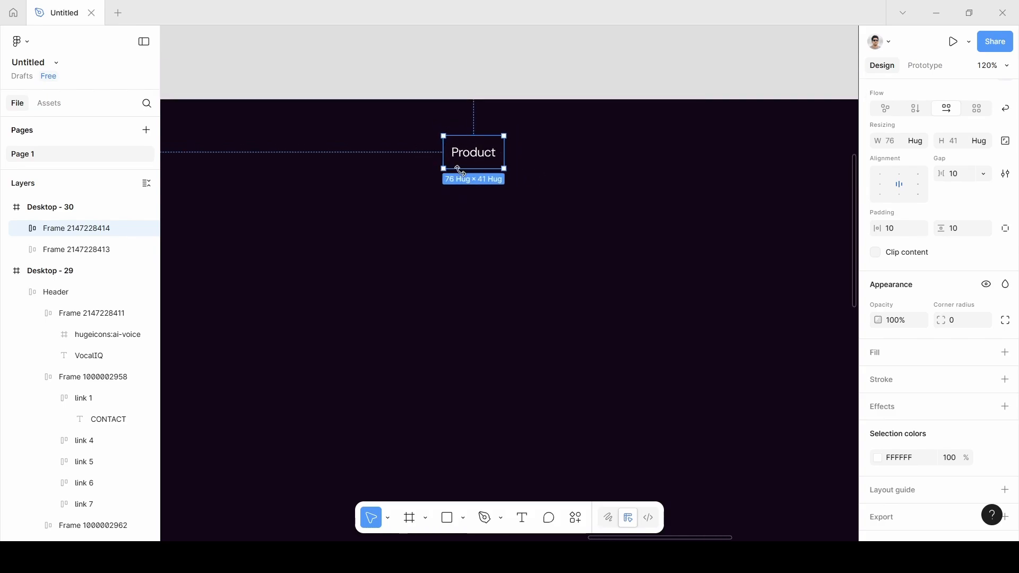
pyautogui.scroll(-3, 477, 154)
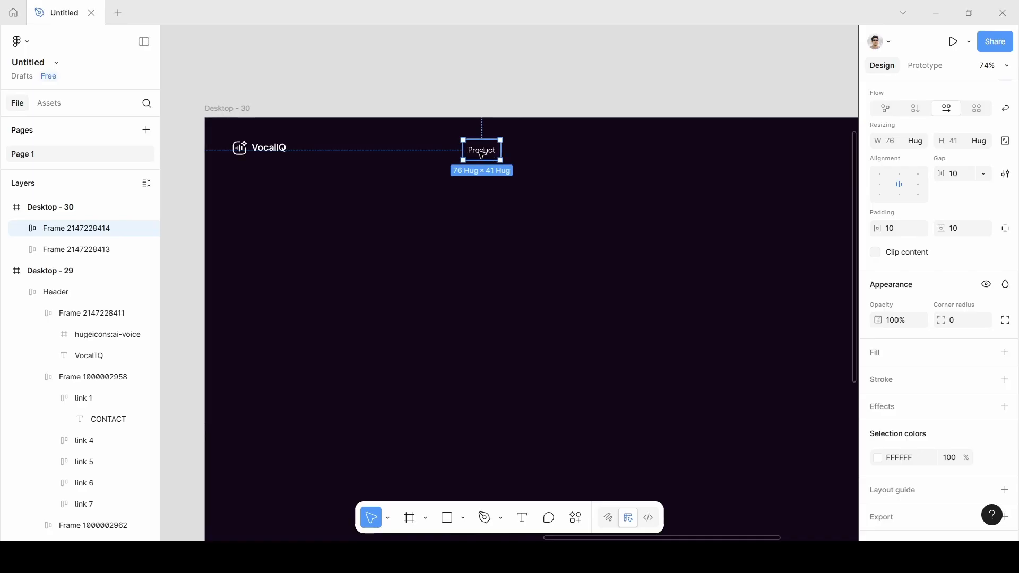
pyautogui.moveTo(482, 154); pyautogui.dragTo(523, 158)
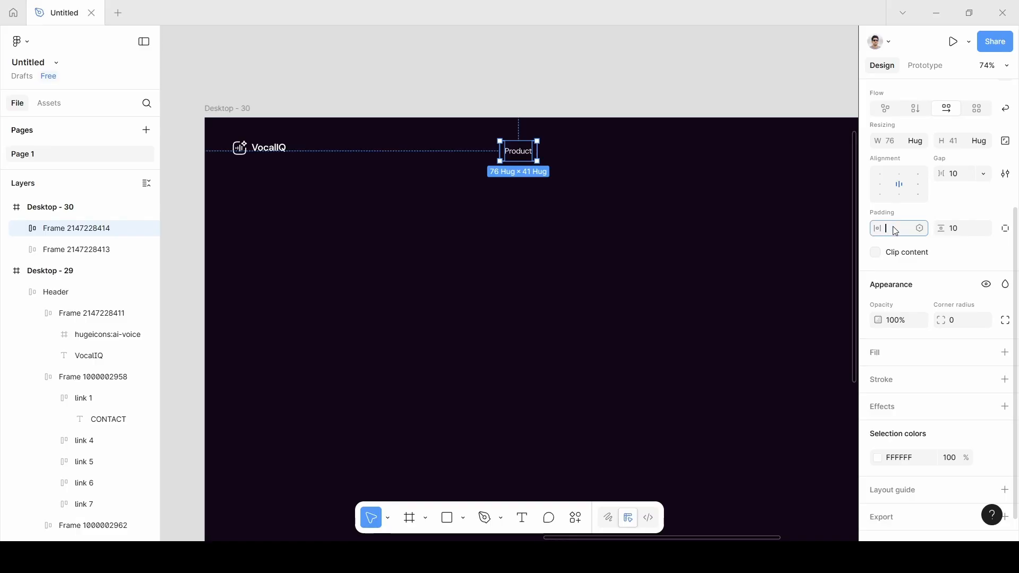
pyautogui.click(961, 230)
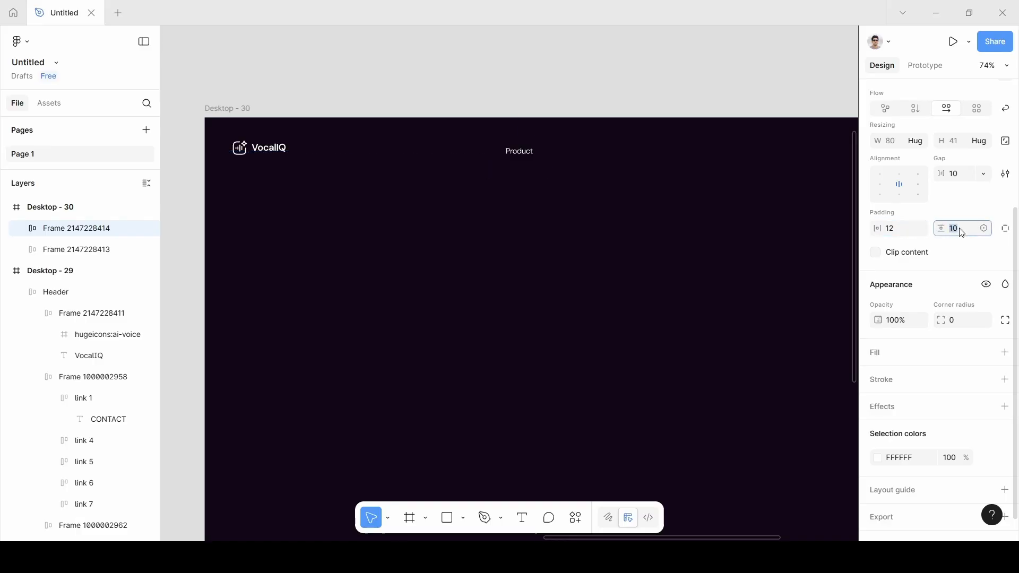
pyautogui.write('12')
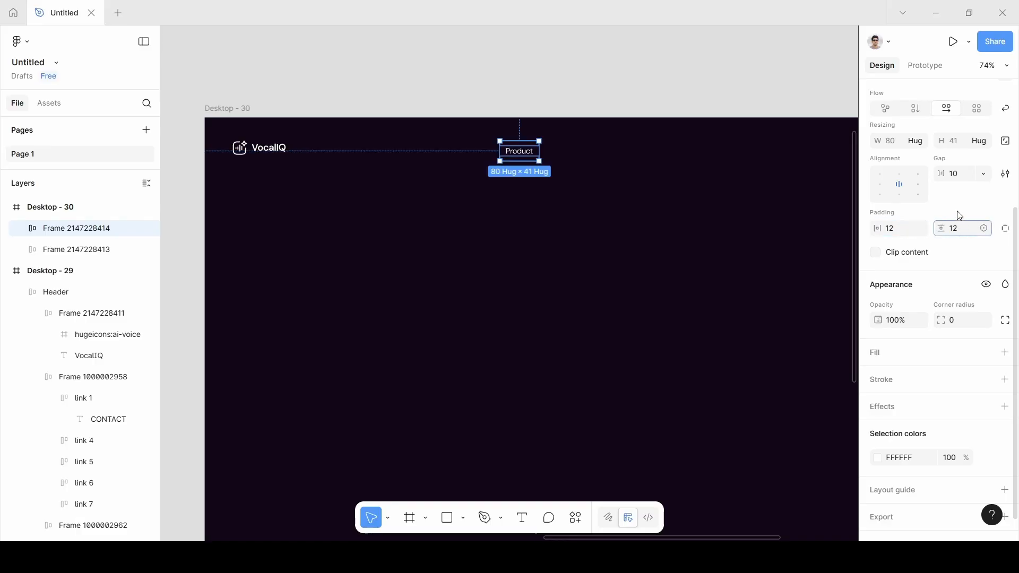
pyautogui.press('Return')
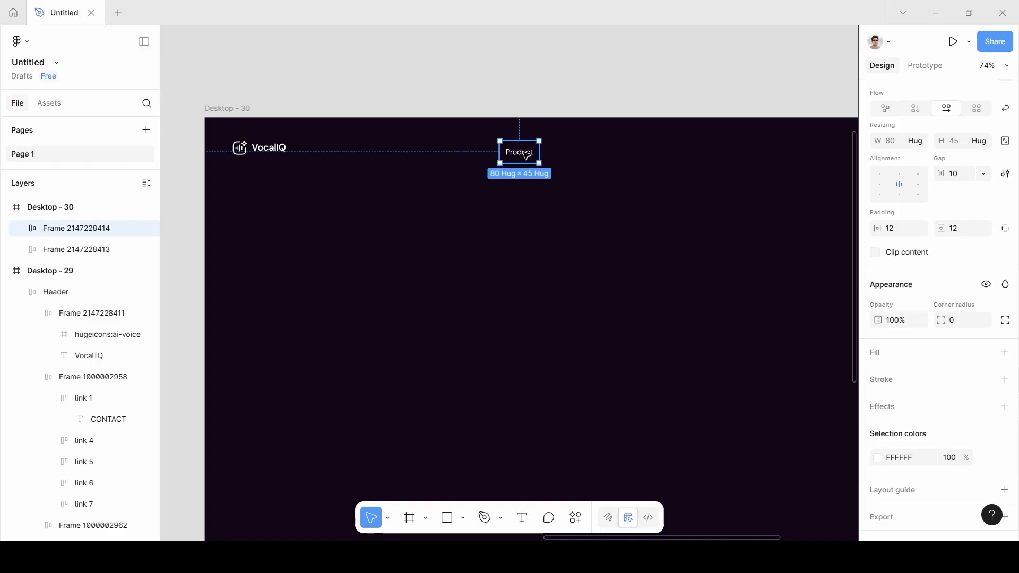
# Step: Duplicate the Product link, place the copy just right of the original, and change its text to "Audio Plugin"
pyautogui.hotkey('ctrl', 'd')
pyautogui.moveTo(525, 154); pyautogui.dragTo(569, 155)
pyautogui.doubleClick(580, 154)
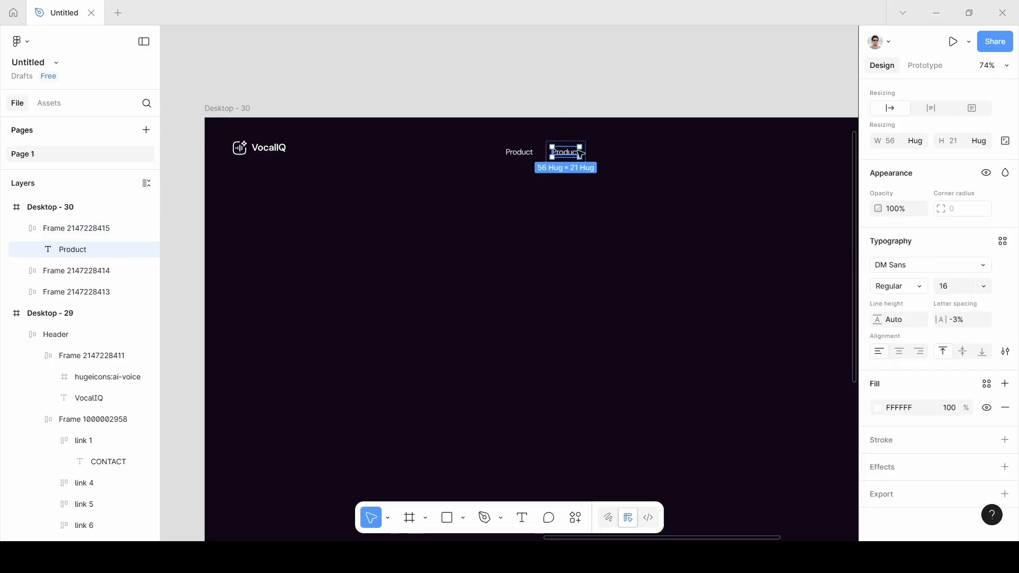
pyautogui.doubleClick(576, 154)
pyautogui.press('BackSpace')
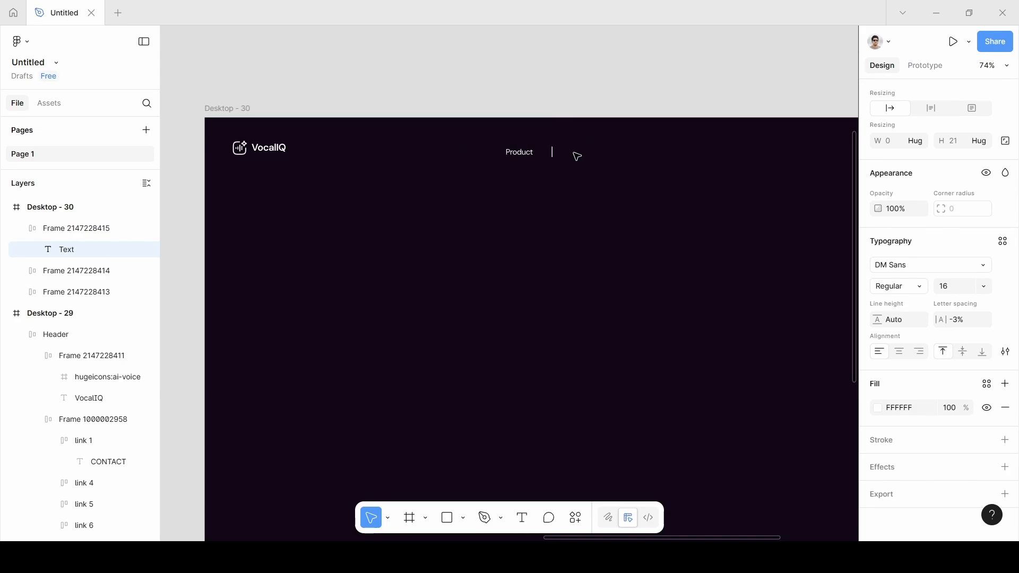
pyautogui.write('Audio')
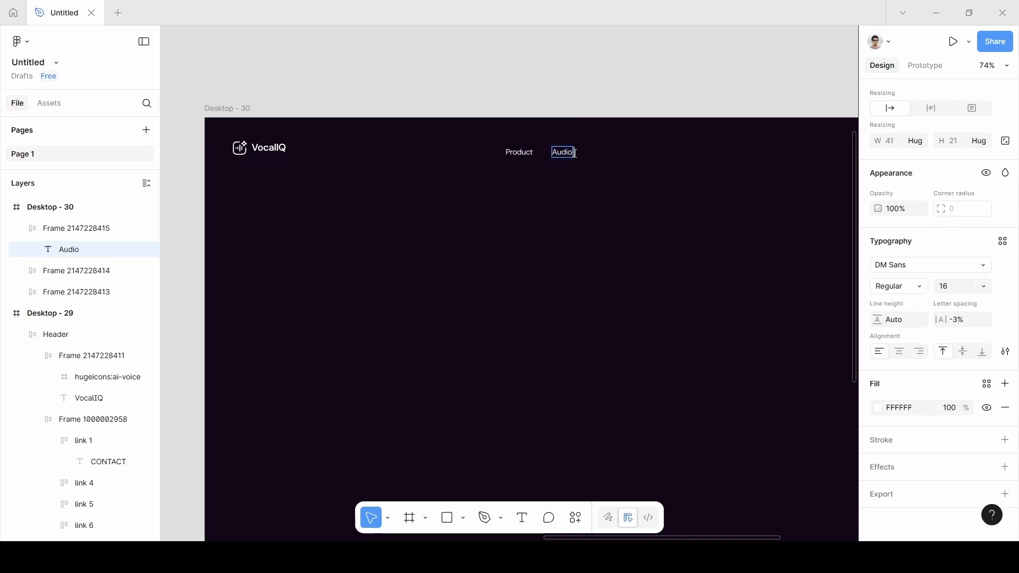
pyautogui.write(' Plugin')
pyautogui.press('Escape')
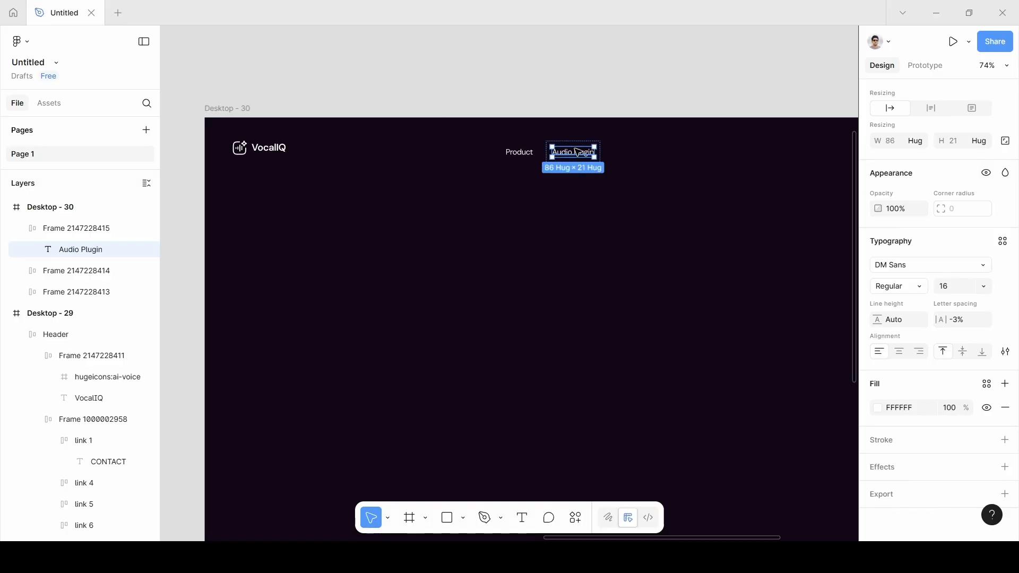
# Step: Duplicate the Audio Plugin link, place the copy to its right at about X 836, Y 48, and change its text to "Pricing"
pyautogui.click(605, 182)
pyautogui.click(580, 141)
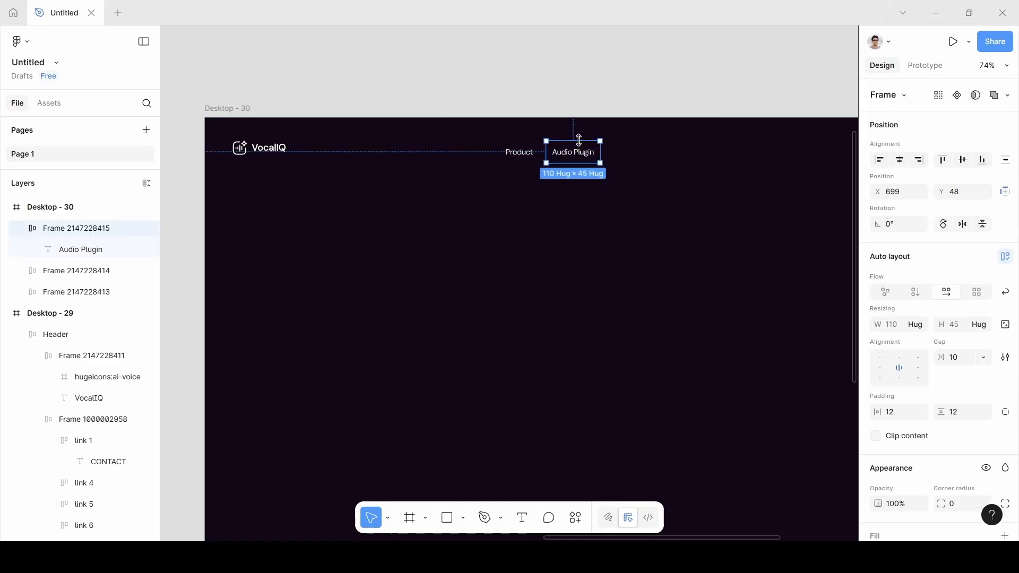
pyautogui.hotkey('ctrl', 'd')
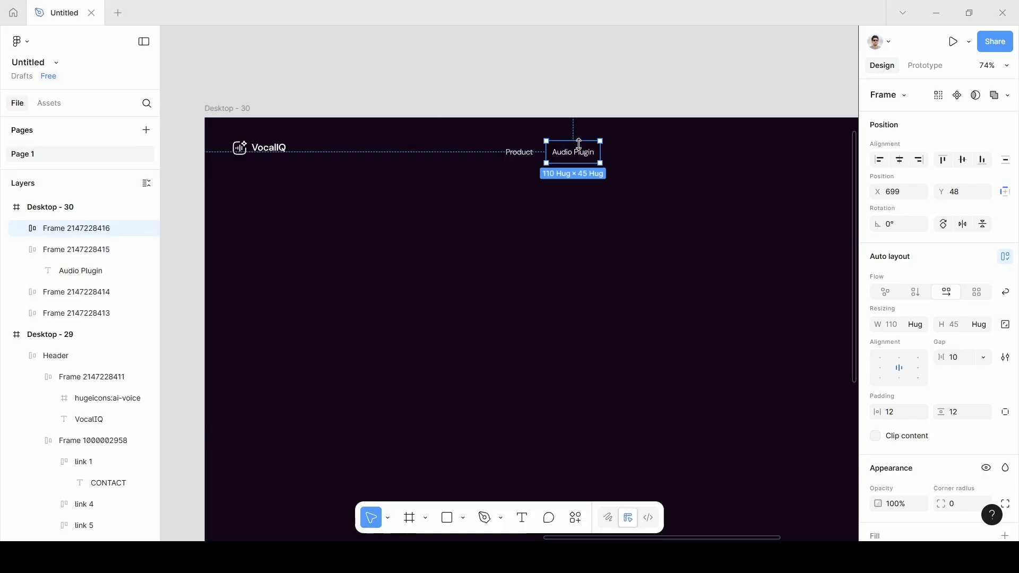
pyautogui.moveTo(595, 154); pyautogui.dragTo(649, 156)
pyautogui.doubleClick(648, 156)
pyautogui.click(647, 154)
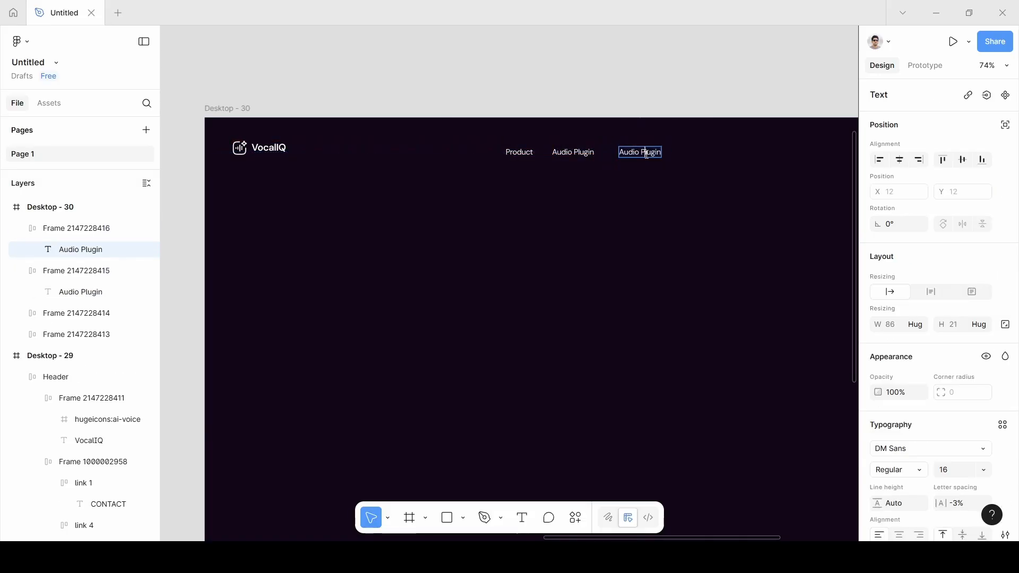
pyautogui.press('BackSpace')
pyautogui.press('BackSpace')
pyautogui.press('BackSpace')
pyautogui.press('BackSpace')
pyautogui.press('BackSpace')
pyautogui.press('BackSpace')
pyautogui.press('BackSpace')
pyautogui.press('BackSpace')
pyautogui.press('BackSpace')
pyautogui.press('BackSpace')
pyautogui.press('BackSpace')
pyautogui.press('BackSpace')
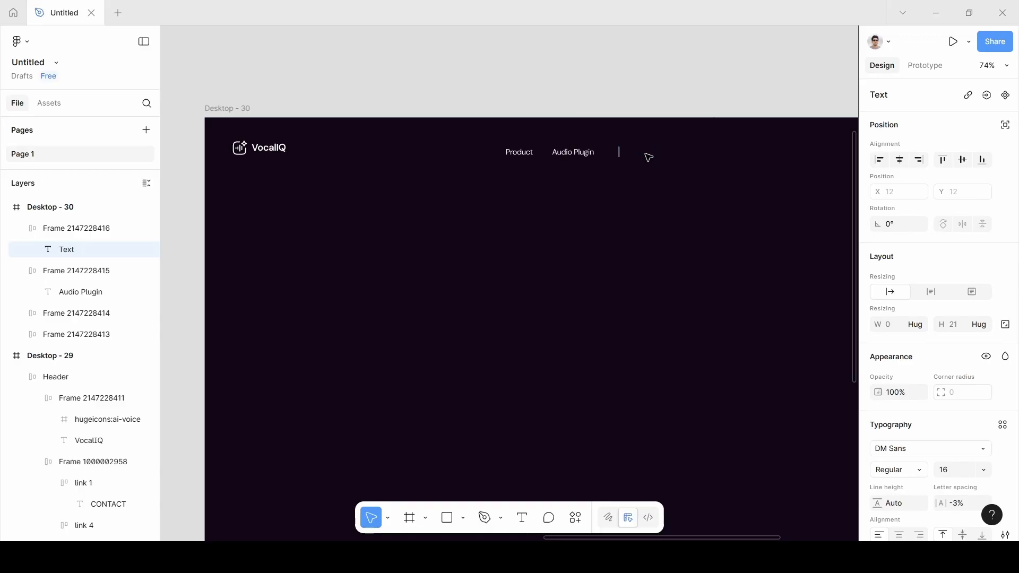
pyautogui.write('Pricing')
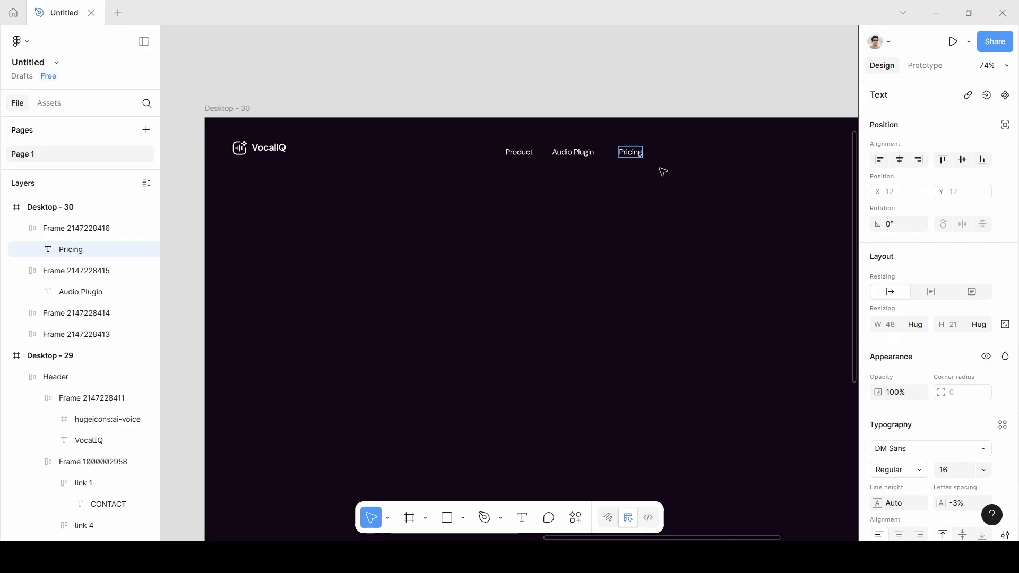
pyautogui.press('Escape')
# Step: Duplicate the Pricing link, place the copy to its right at about X 923, Y 48, and change its text to "Resources"
pyautogui.hscroll(1, 658, 197)
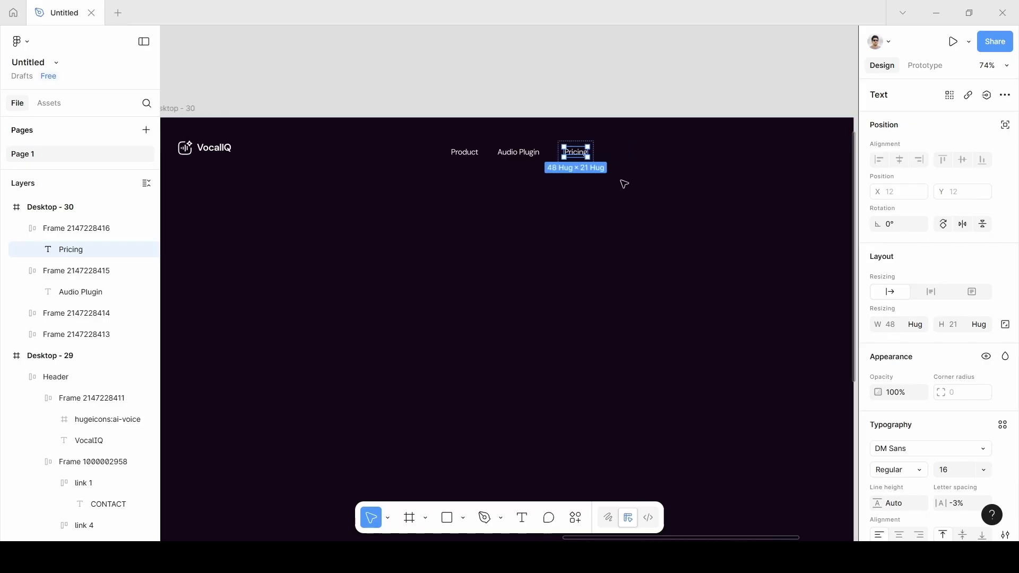
pyautogui.click(624, 185)
pyautogui.click(572, 151)
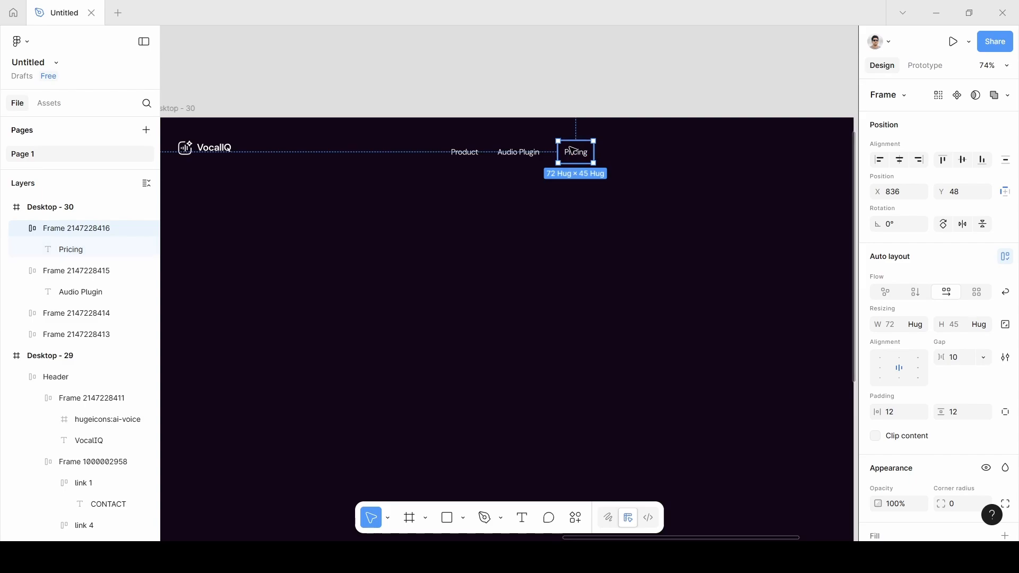
pyautogui.hotkey('ctrl', 'd')
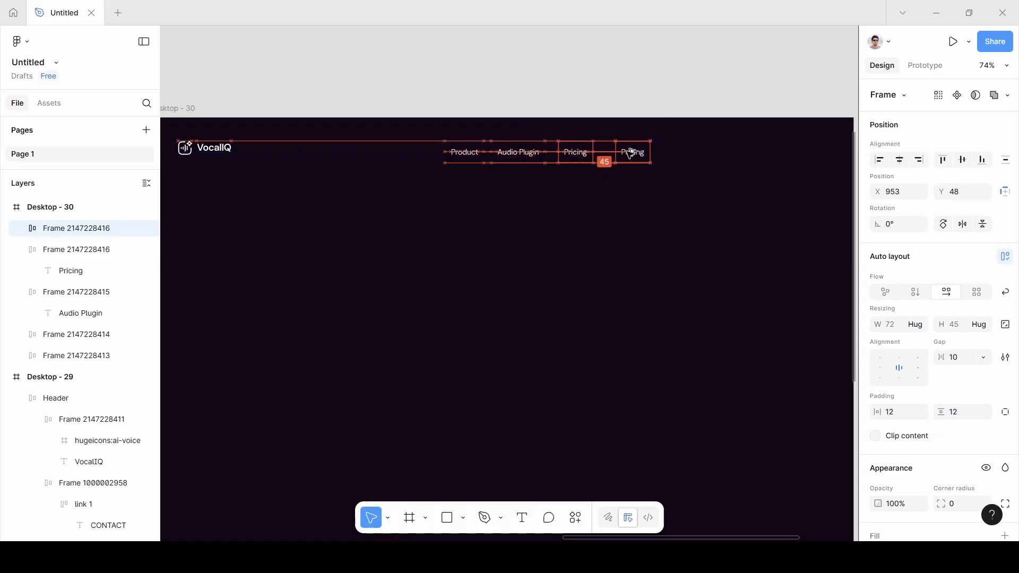
pyautogui.moveTo(621, 150)
pyautogui.mouseDown()
pyautogui.moveTo(574, 157)
pyautogui.moveTo(629, 151)
pyautogui.moveTo(622, 154)
pyautogui.mouseUp()
pyautogui.doubleClick(620, 154)
pyautogui.doubleClick(620, 154)
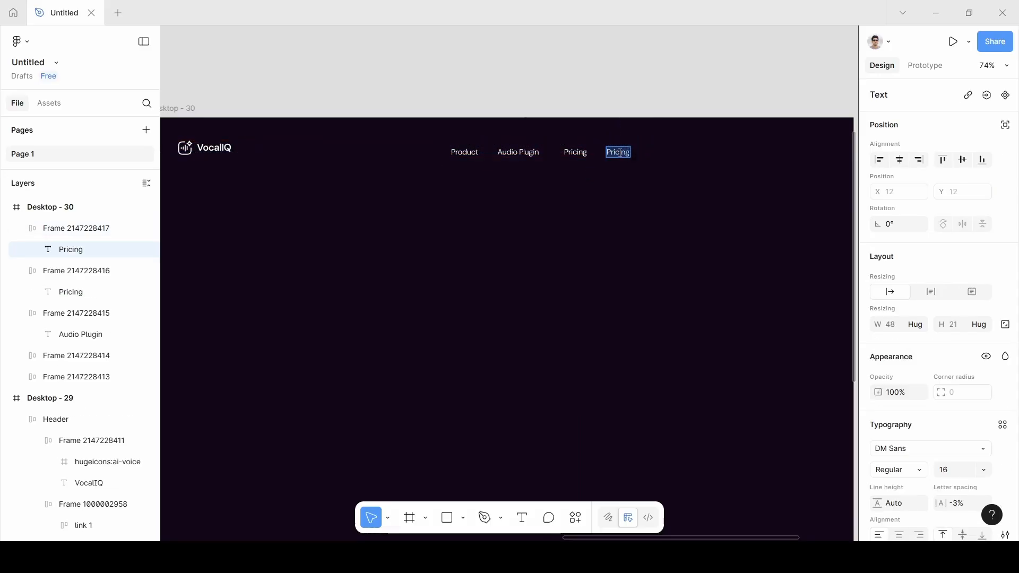
pyautogui.press('BackSpace')
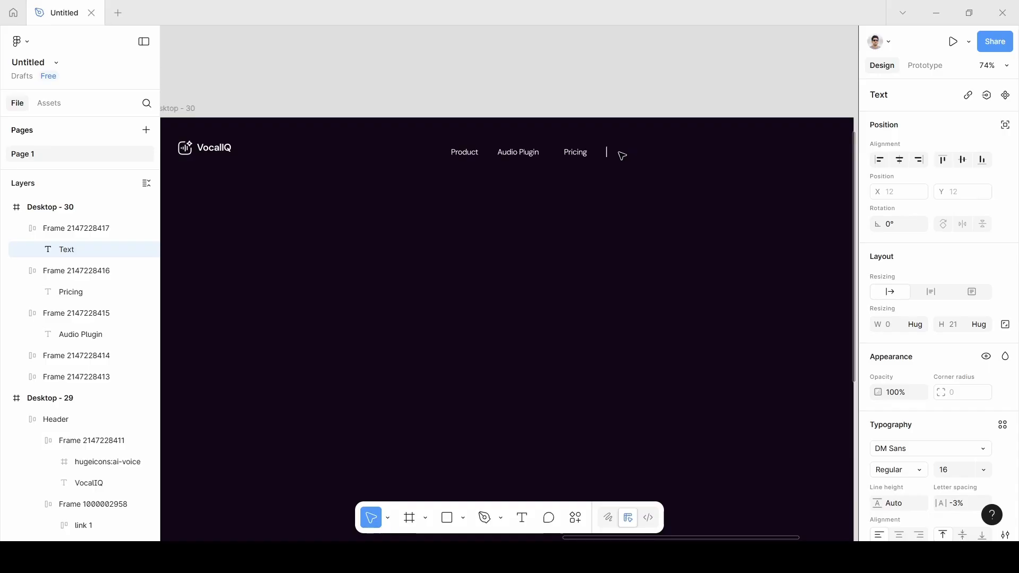
pyautogui.write('Resoucr')
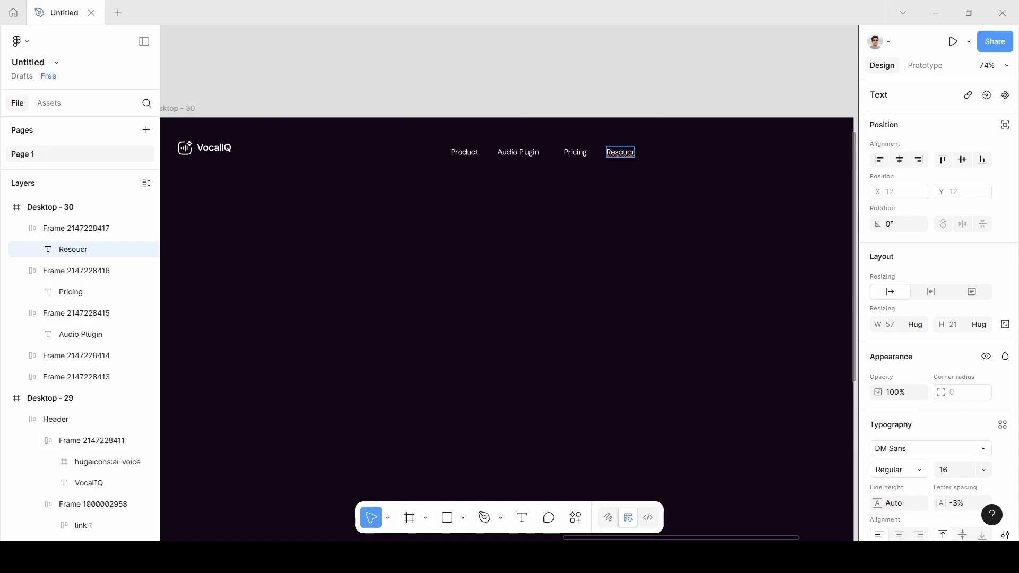
pyautogui.press('BackSpace')
pyautogui.press('BackSpace')
pyautogui.write('rces')
pyautogui.press('Escape')
# Step: Duplicate the Resources link, place the copy to its right at about X 1047, Y 48, and change its text to "API Docs"
pyautogui.click(661, 193)
pyautogui.click(637, 142)
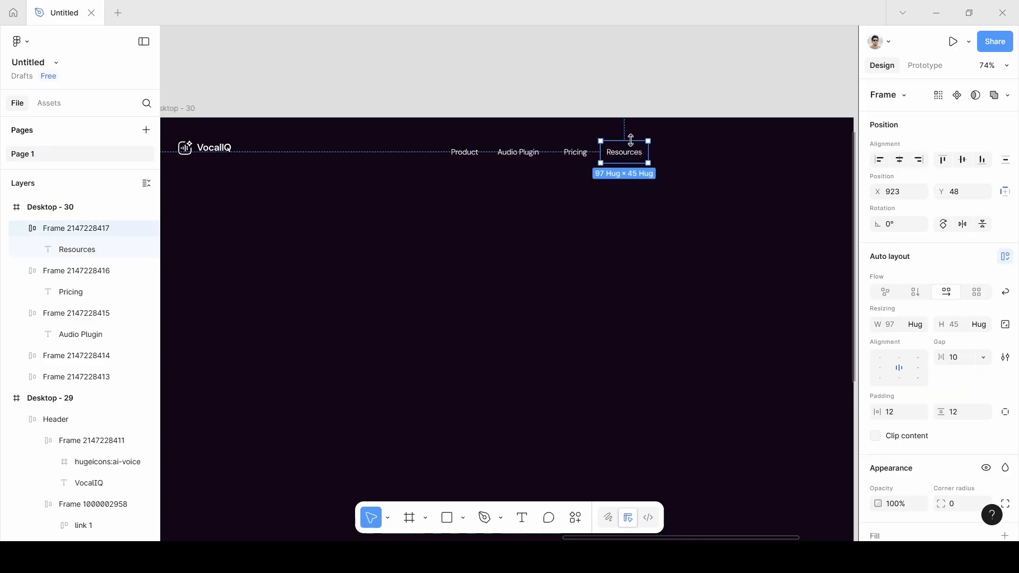
pyautogui.moveTo(626, 152); pyautogui.dragTo(685, 153)
pyautogui.click(688, 156)
pyautogui.doubleClick(687, 154)
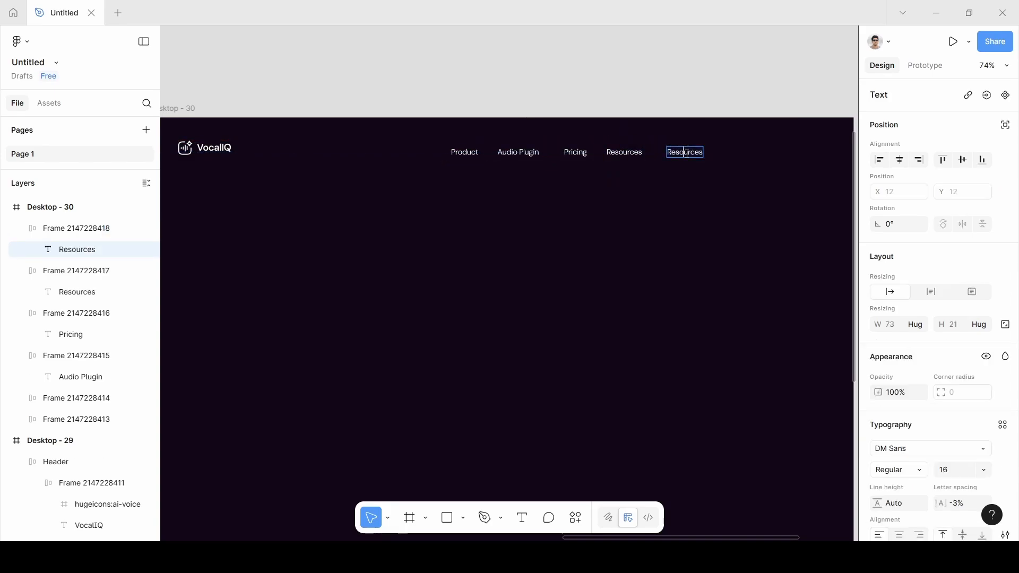
pyautogui.doubleClick(685, 153)
pyautogui.press('BackSpace')
pyautogui.write('API')
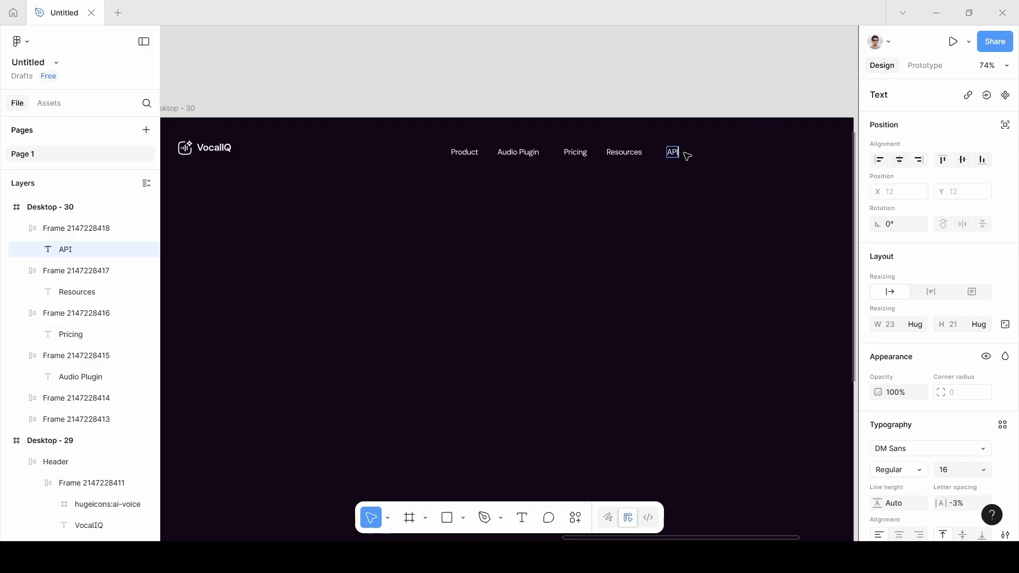
pyautogui.write(' Docs')
pyautogui.press('Escape')
# Step: Wrap the five navigation links, from Product to API Docs, together in one auto layout frame
pyautogui.hscroll(3, 699, 217)
pyautogui.click(697, 216)
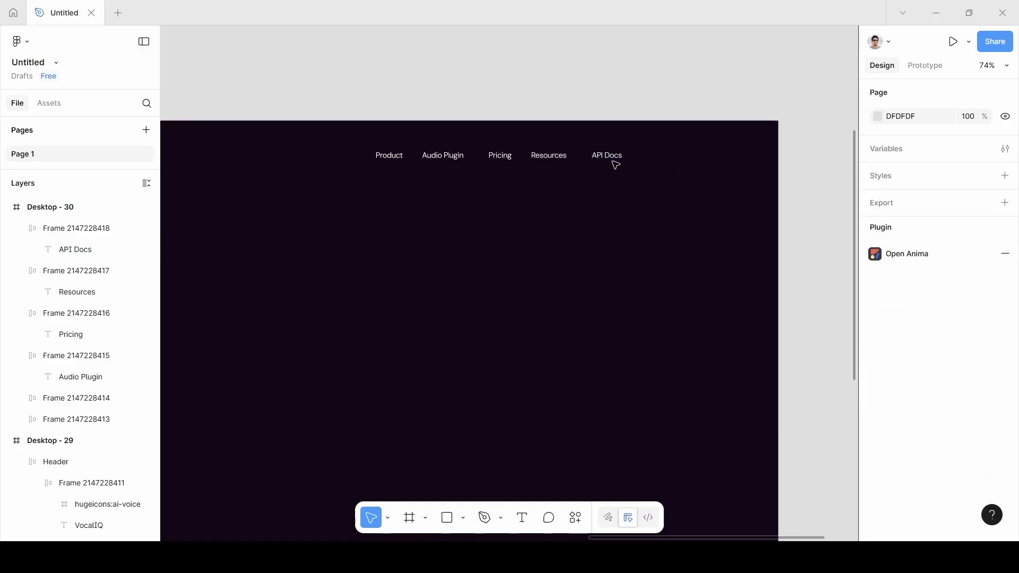
pyautogui.click(610, 160)
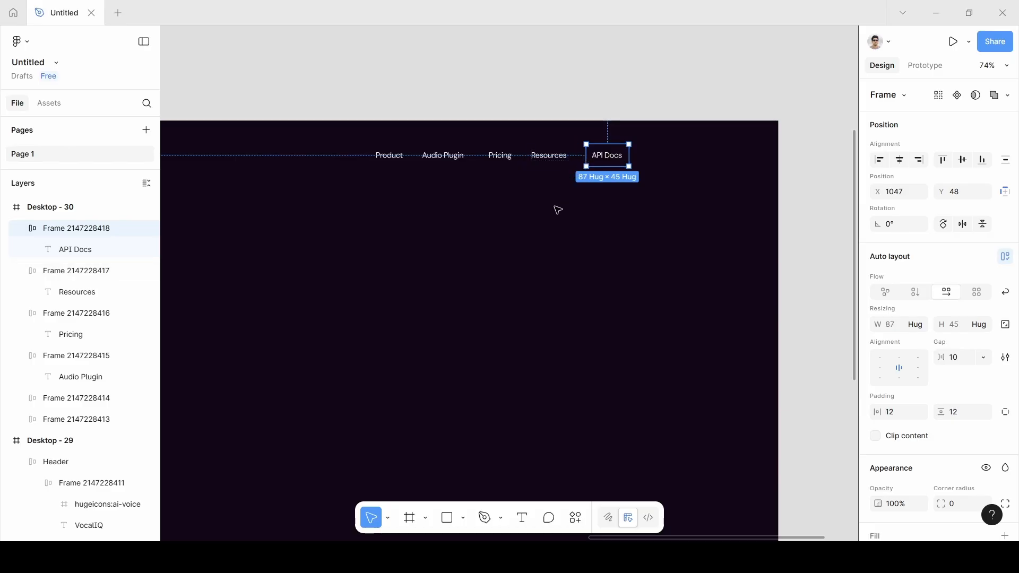
pyautogui.keyDown('shift'); pyautogui.click(552, 155); pyautogui.keyUp('shift')
pyautogui.keyDown('shift'); pyautogui.click(501, 156); pyautogui.keyUp('shift')
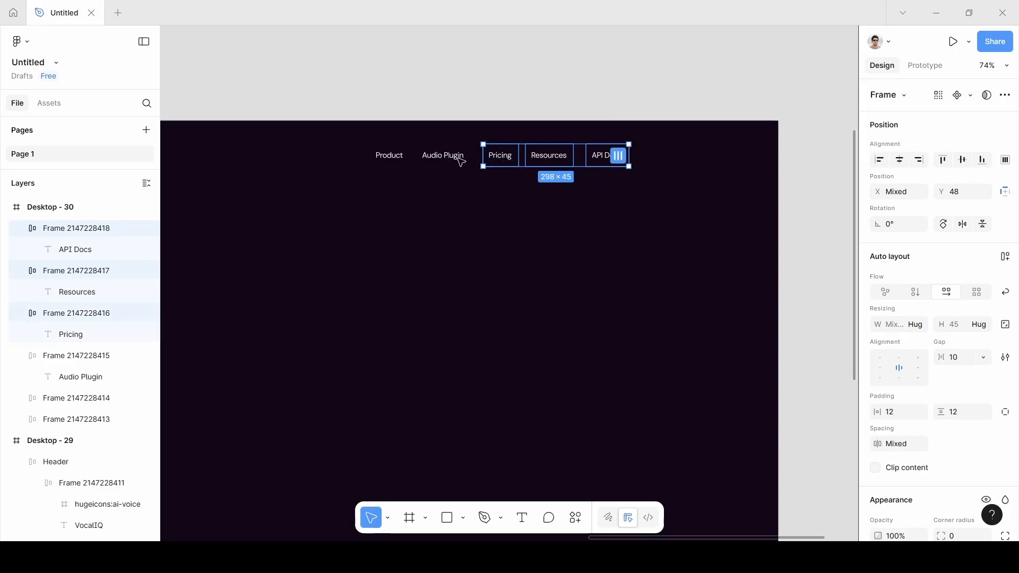
pyautogui.keyDown('shift'); pyautogui.click(446, 157); pyautogui.keyUp('shift')
pyautogui.keyDown('shift'); pyautogui.click(397, 156); pyautogui.keyUp('shift')
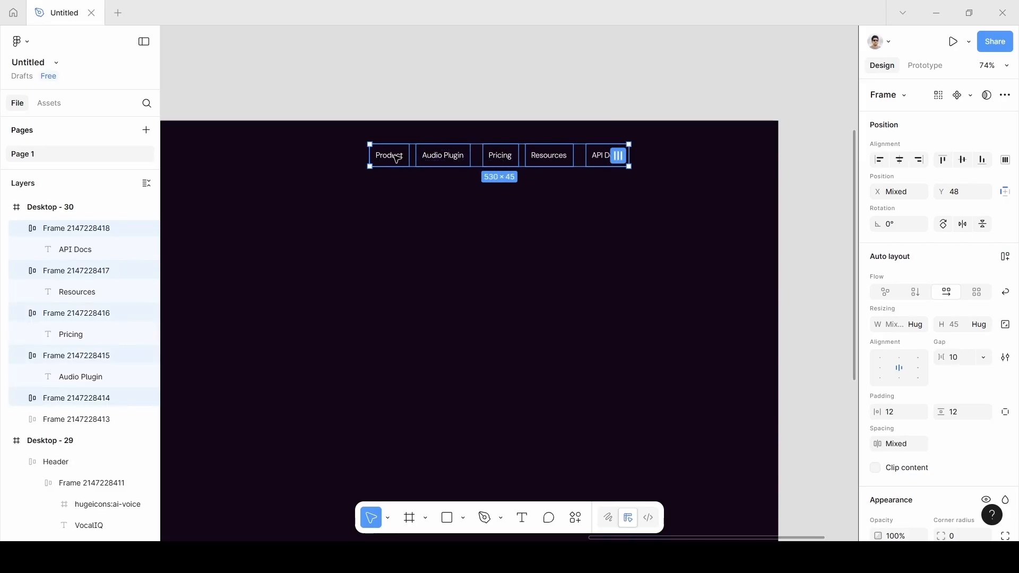
pyautogui.hotkey('shift', 'a')
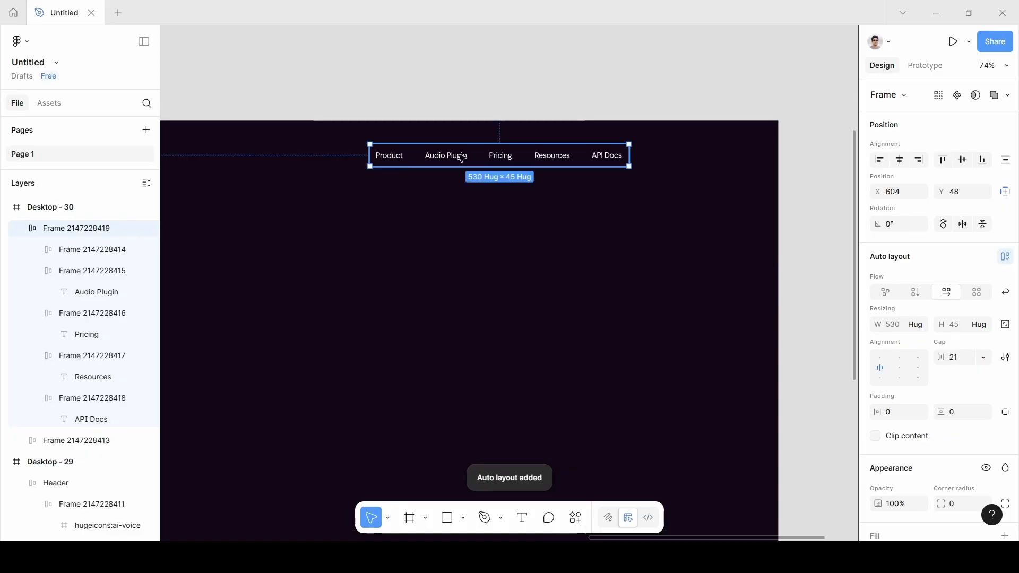
# Step: Try the Auto gap on the navigation links frame, and switch the gap back to 21
pyautogui.click(984, 361)
pyautogui.click(948, 374)
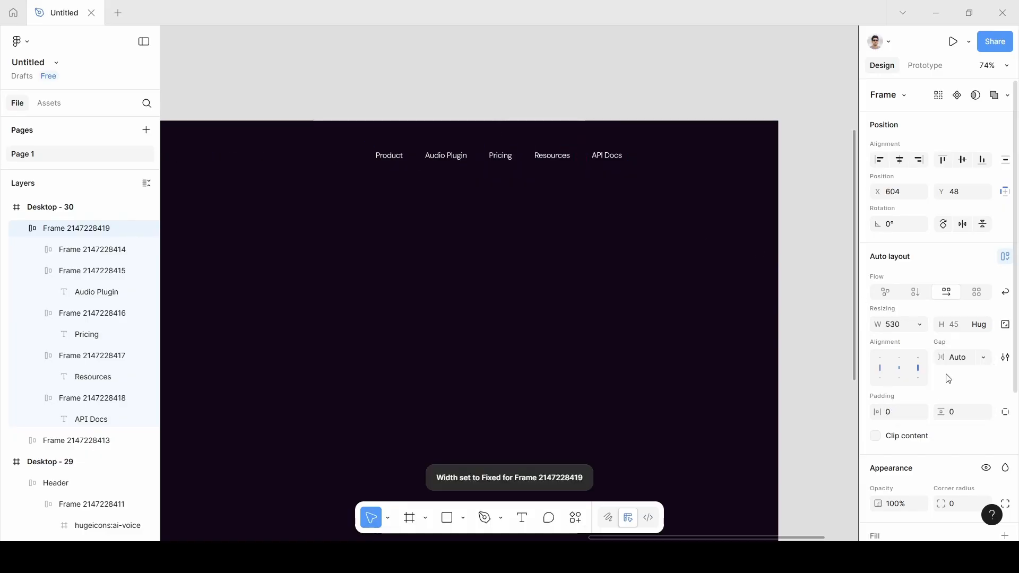
pyautogui.click(984, 361)
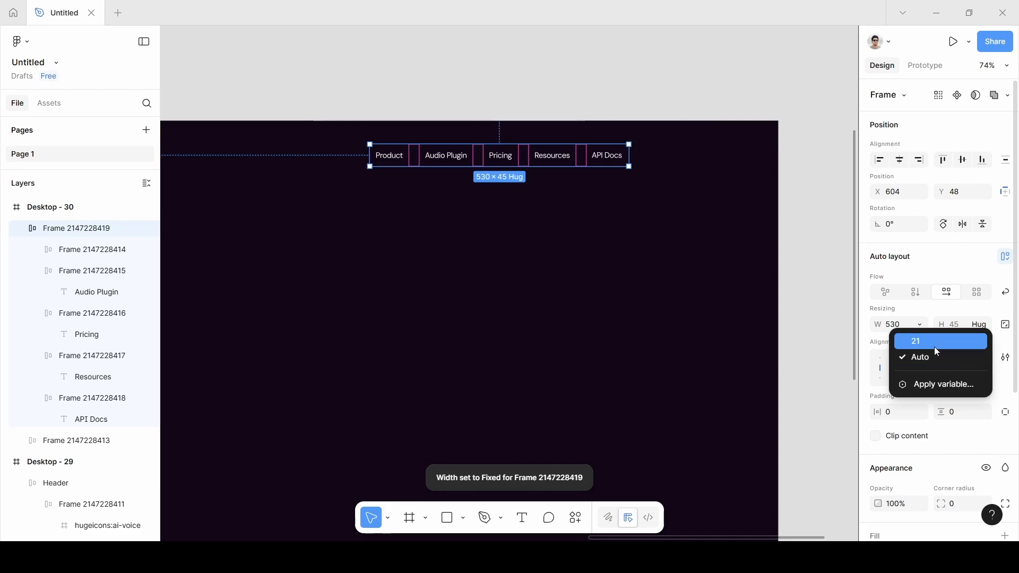
pyautogui.click(934, 346)
# Step: Set the navigation links frame's gap to 0 and its width to hug contents
pyautogui.click(960, 363)
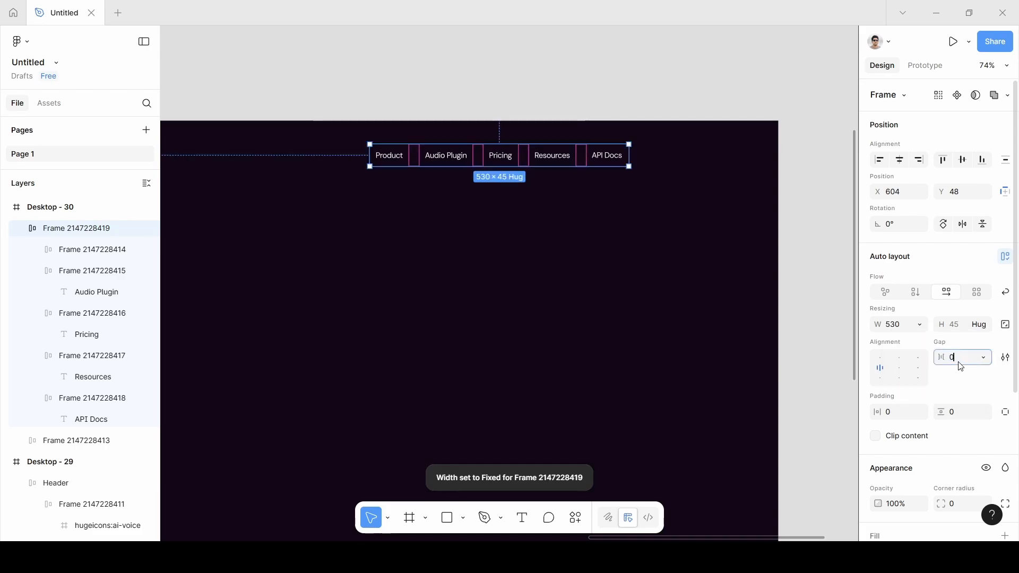
pyautogui.write('0')
pyautogui.press('Return')
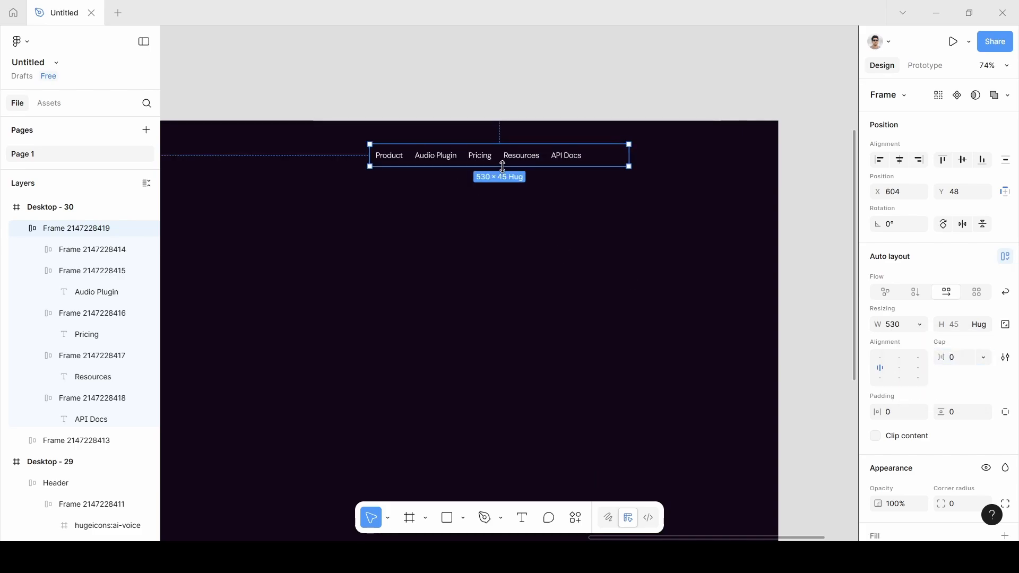
pyautogui.click(922, 329)
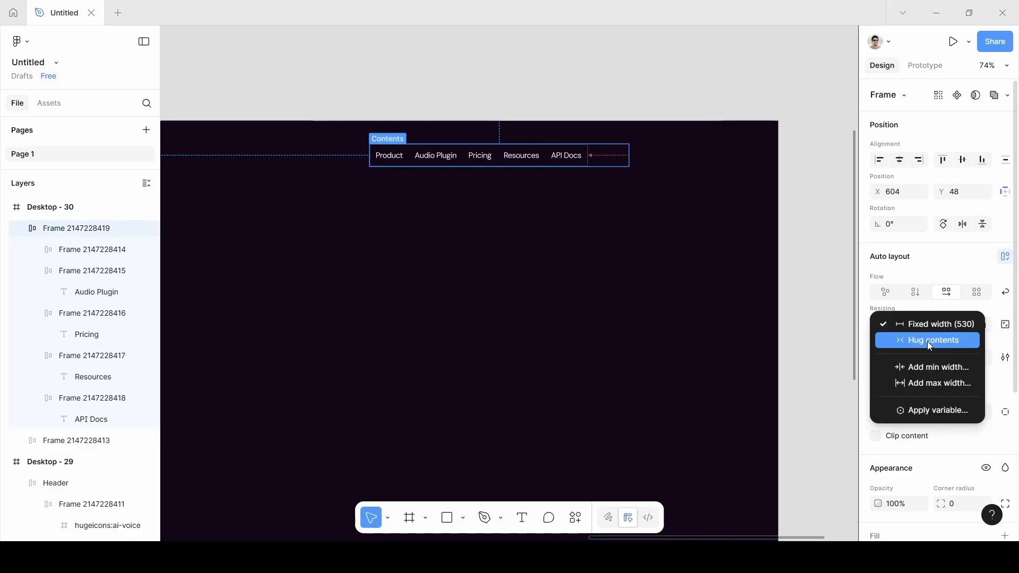
pyautogui.click(931, 343)
# Step: Move the navigation links frame to roughly the middle of the header, at about X 486, Y 39
pyautogui.moveTo(462, 157); pyautogui.dragTo(332, 157)
pyautogui.hscroll(-5, 329, 157)
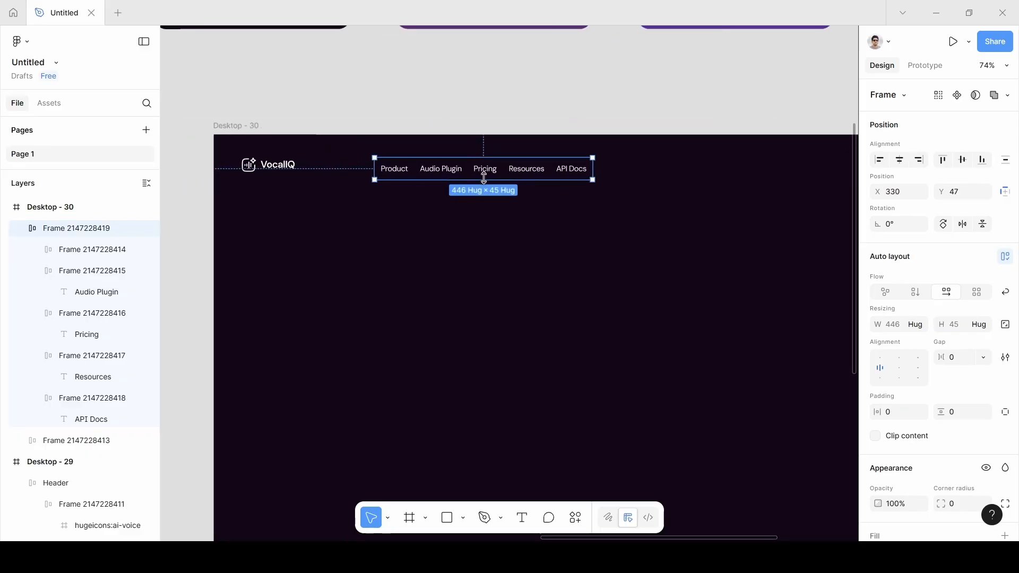
pyautogui.moveTo(486, 175); pyautogui.dragTo(614, 178)
# Step: Duplicate the API Docs link out of the navigation frame to about X 1174, Y 39, and change the copy's text to "Login"
pyautogui.scroll(-6, 614, 178)
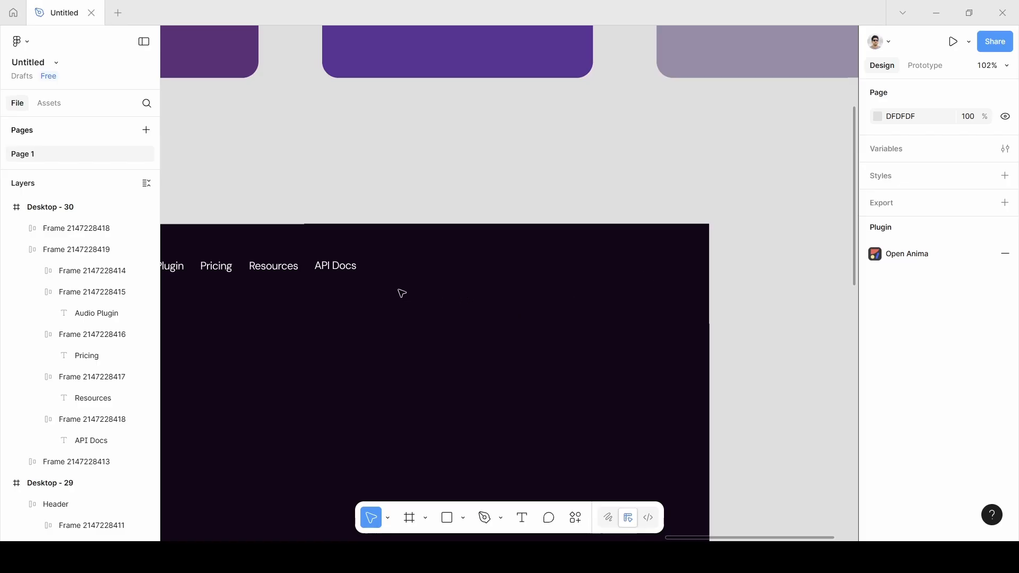
pyautogui.click(340, 268)
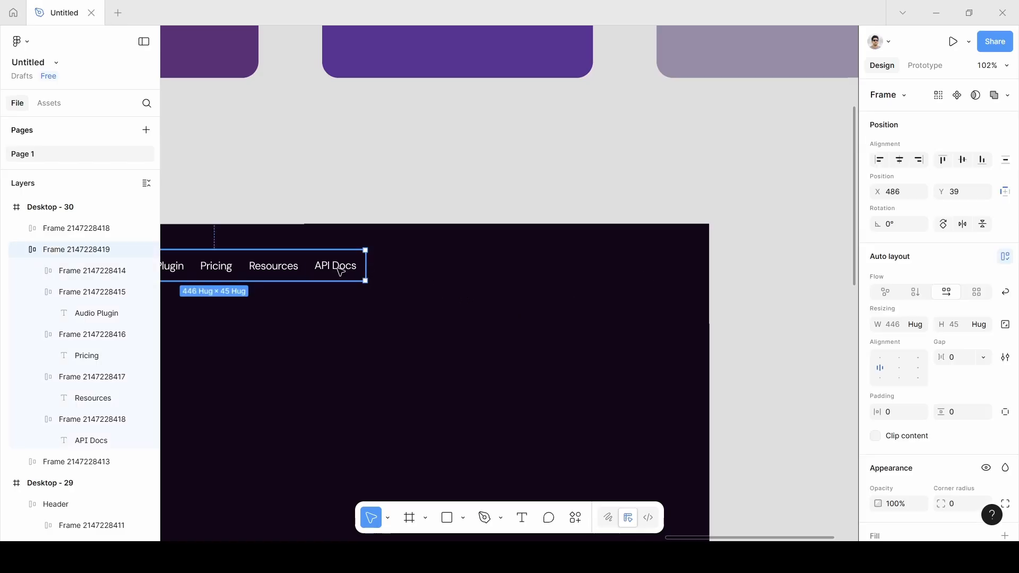
pyautogui.click(338, 270)
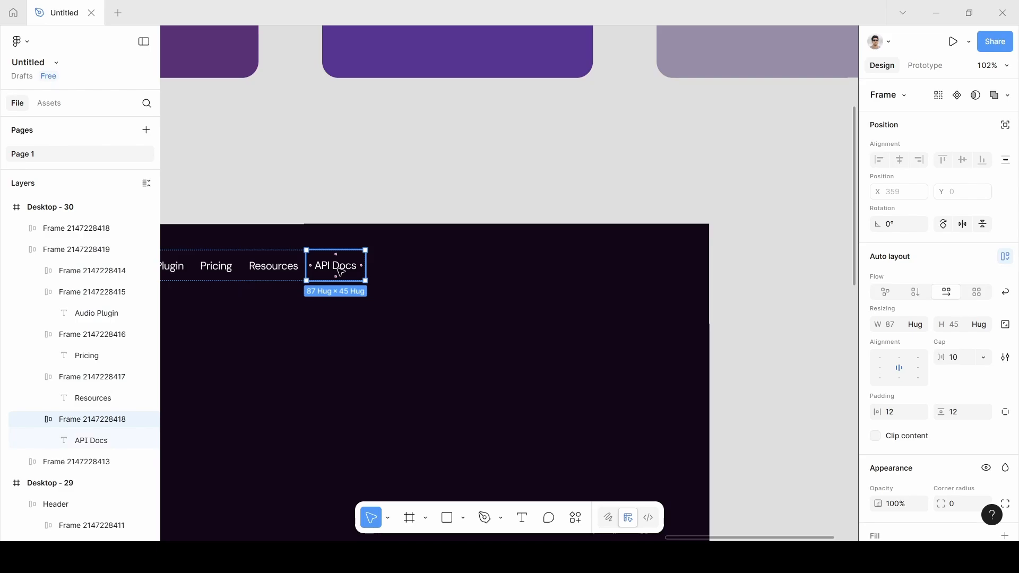
pyautogui.moveTo(365, 269); pyautogui.dragTo(563, 272)
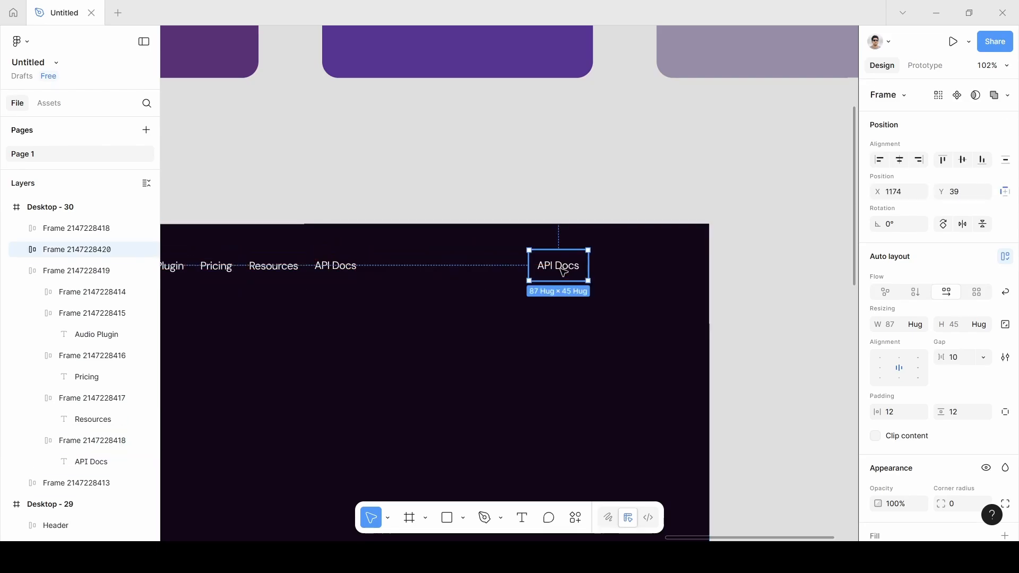
pyautogui.doubleClick(562, 271)
pyautogui.doubleClick(561, 270)
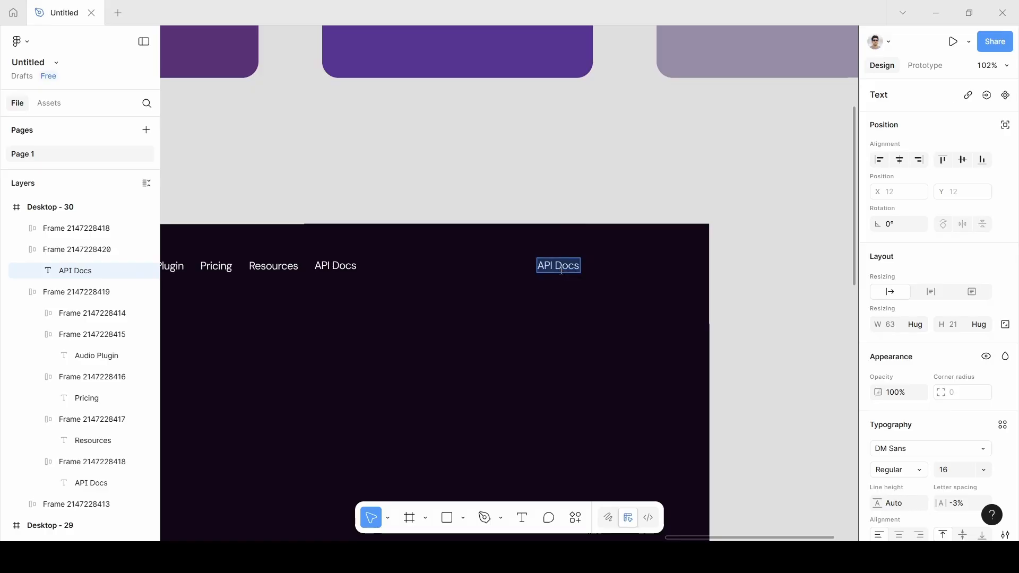
pyautogui.press('BackSpace')
pyautogui.write('L')
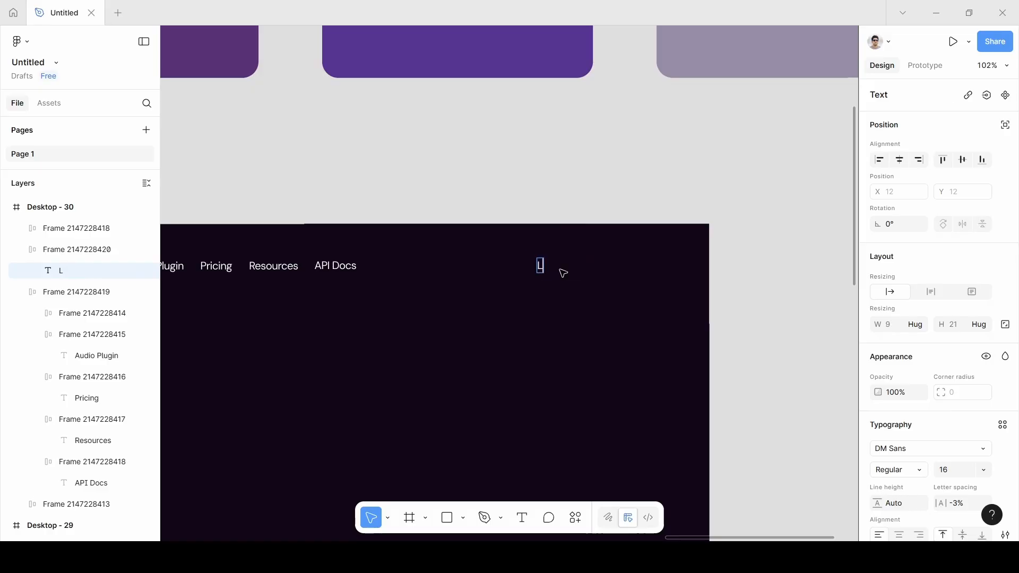
pyautogui.write('ogin')
pyautogui.press('Escape')
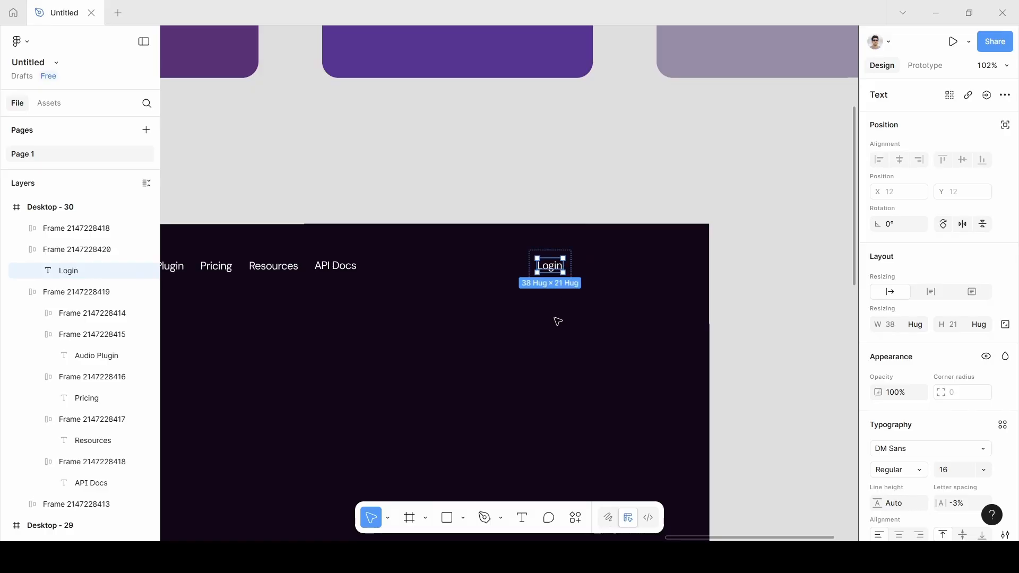
# Step: Shift the Login link a little further right in the header, keeping it level with the navigation links, and select its text layer
pyautogui.click(547, 252)
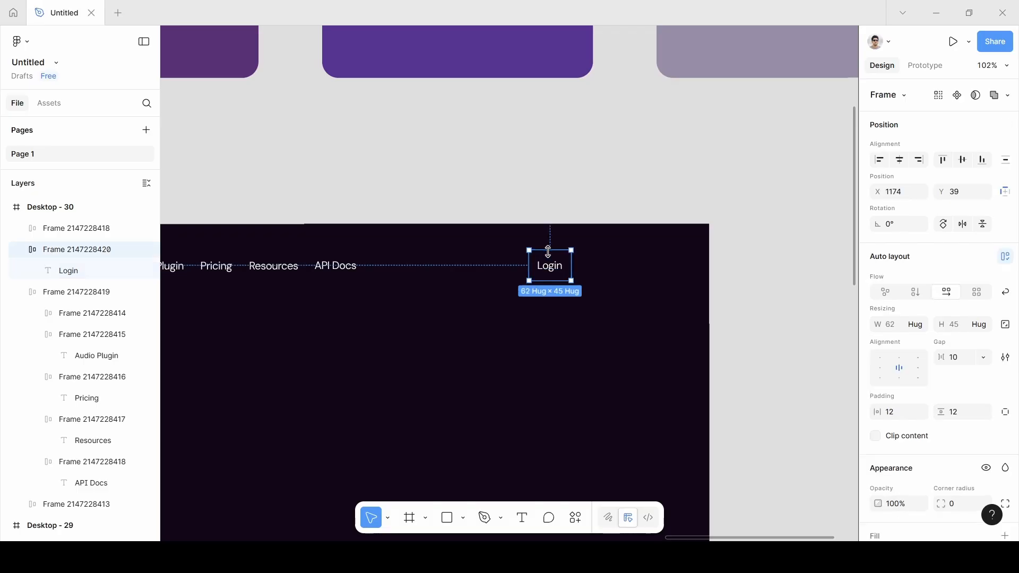
pyautogui.moveTo(548, 278); pyautogui.dragTo(564, 279)
pyautogui.scroll(-4, 989, 400)
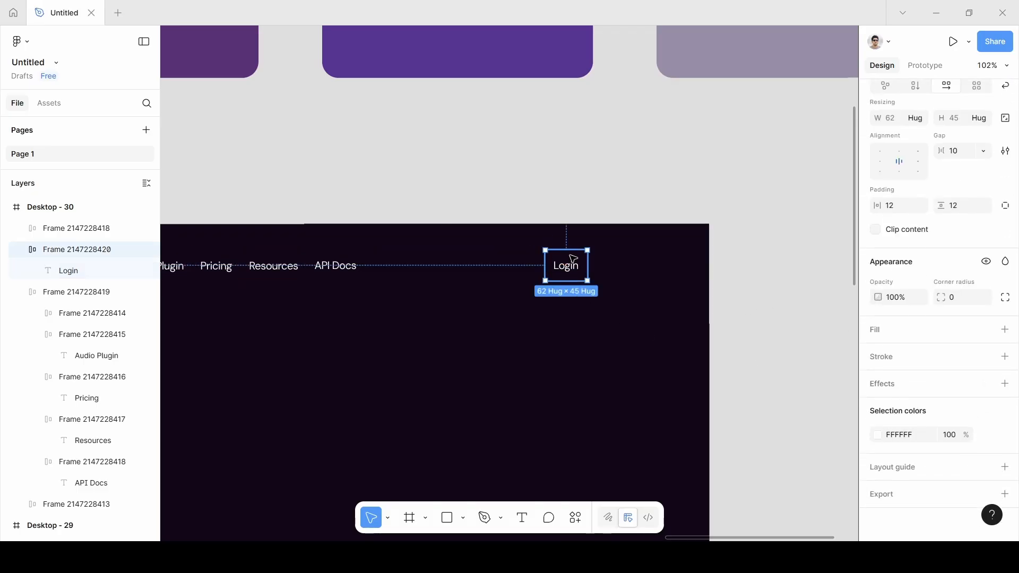
pyautogui.click(574, 266)
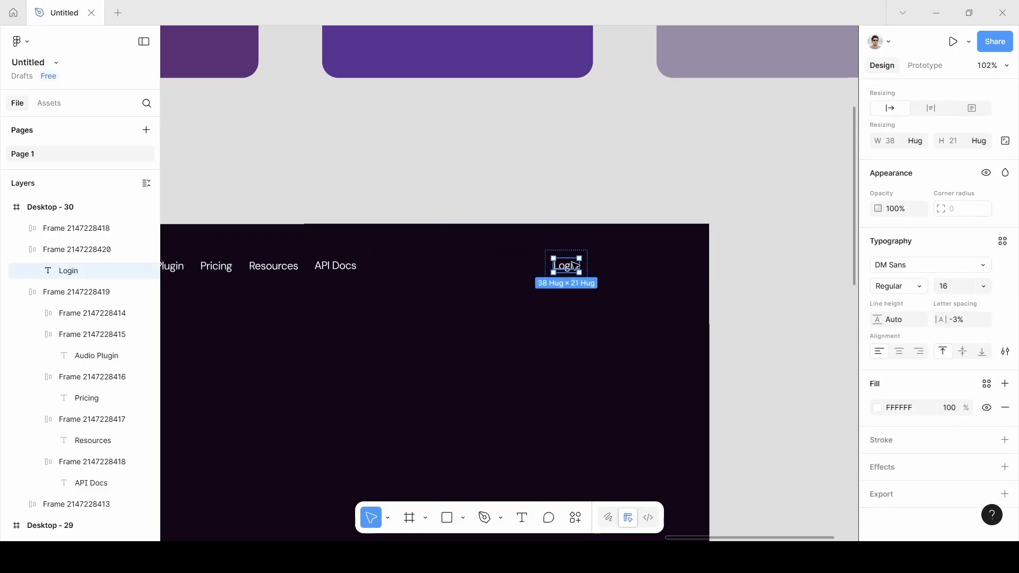
# Step: Set the Login text's weight to SemiBold and duplicate the Login frame to its right, at about X 1293, Y 39
pyautogui.click(911, 289)
pyautogui.click(913, 250)
pyautogui.click(600, 302)
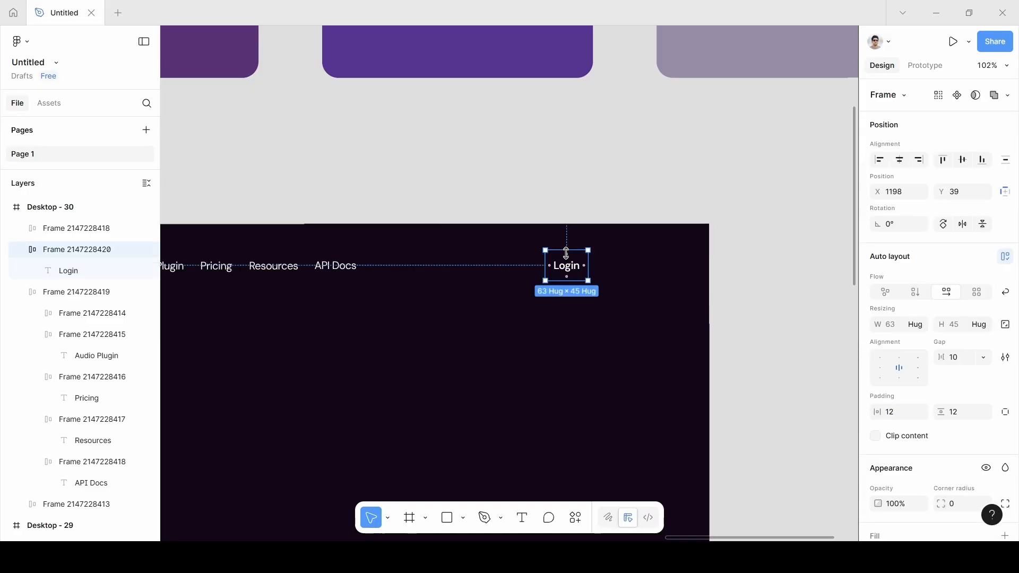
pyautogui.moveTo(565, 260); pyautogui.dragTo(630, 263)
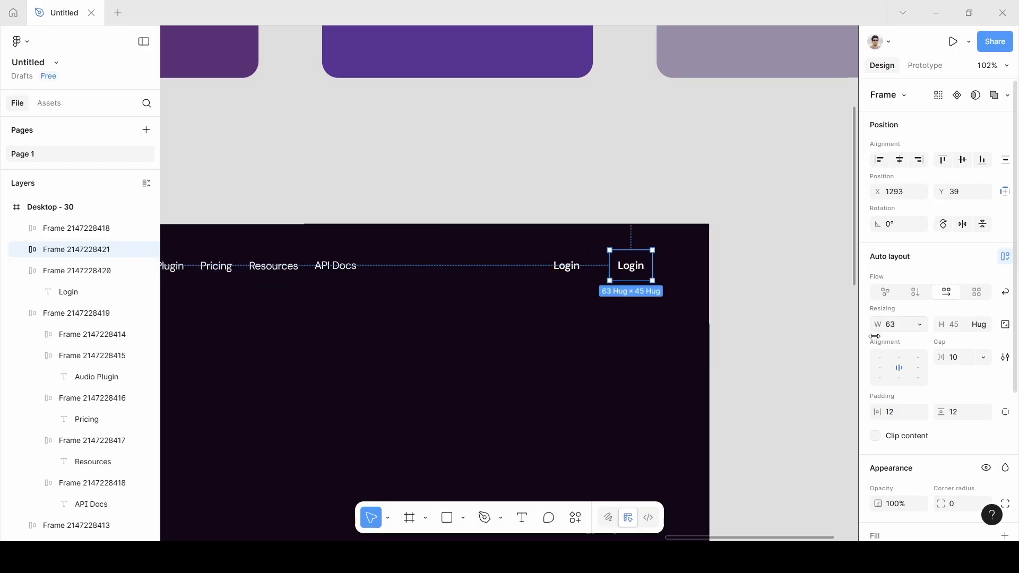
# Step: Examine the palette swatches and the header button in the finished reference design
pyautogui.scroll(-3, 770, 377)
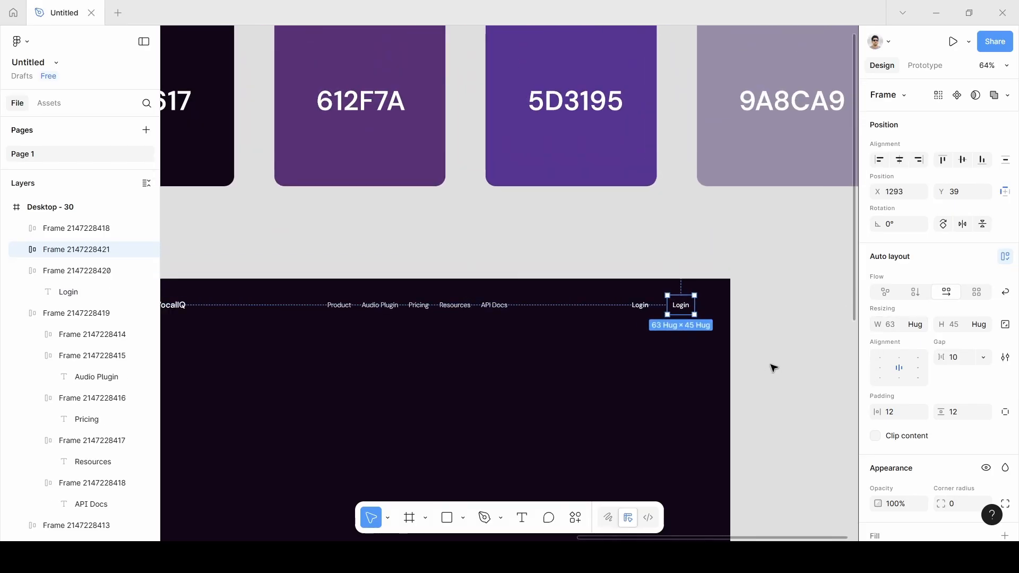
pyautogui.scroll(2, 773, 369)
pyautogui.hscroll(-1, 790, 374)
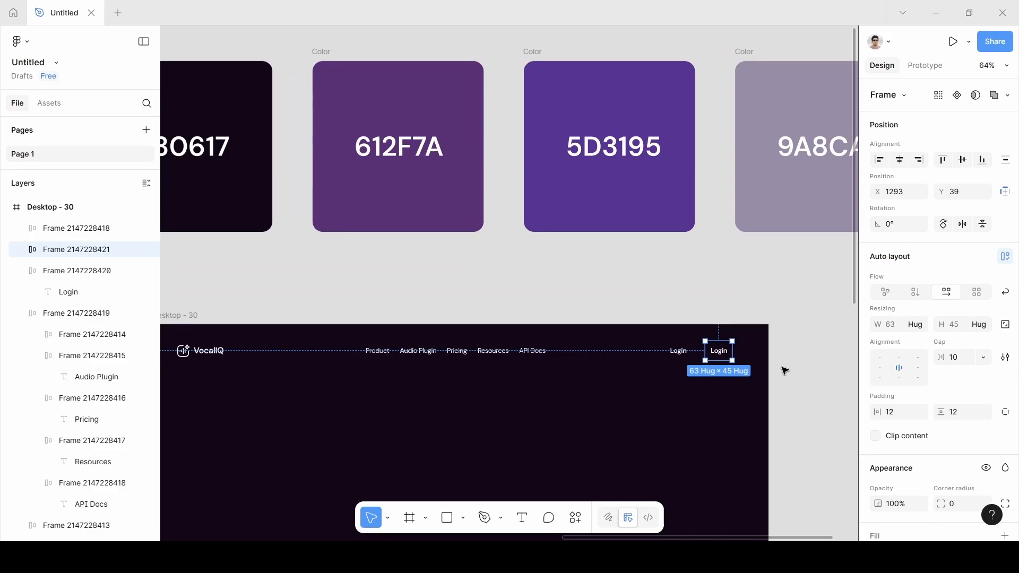
pyautogui.moveTo(345, 382); pyautogui.dragTo(718, 213)
pyautogui.moveTo(464, 257); pyautogui.dragTo(775, 154)
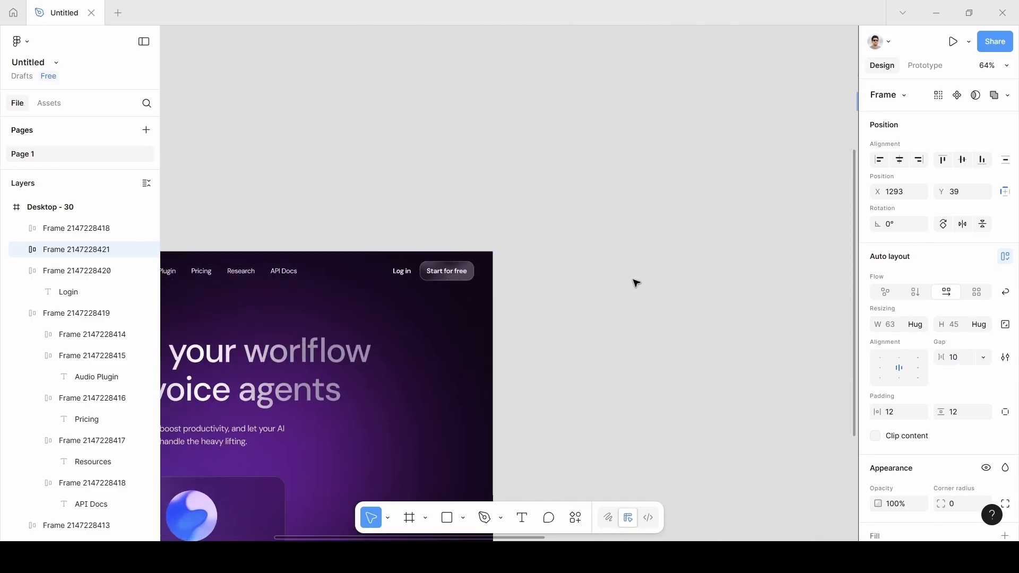
pyautogui.moveTo(703, 260); pyautogui.dragTo(410, 362)
pyautogui.moveTo(746, 225); pyautogui.dragTo(243, 267)
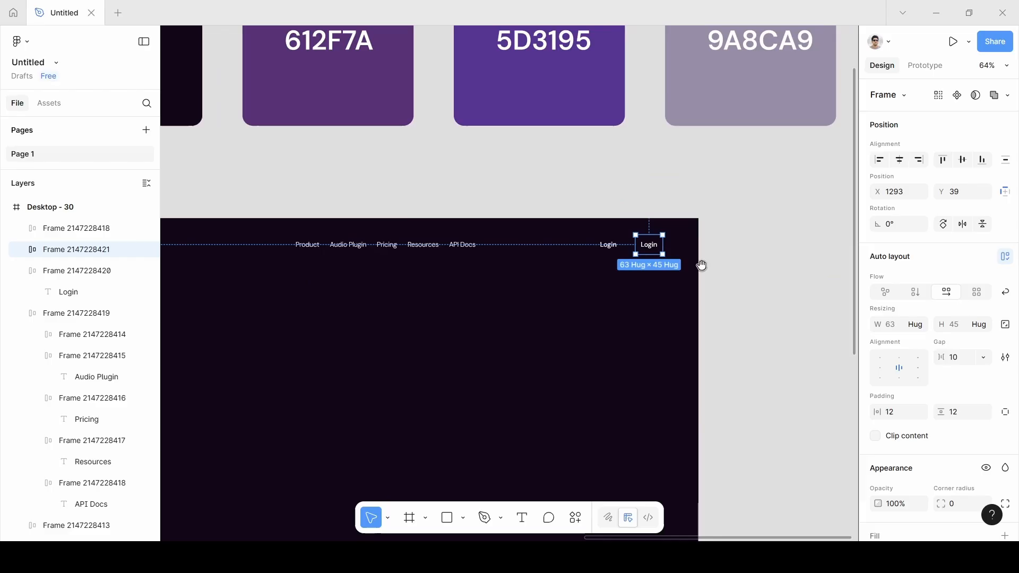
pyautogui.click(732, 214)
pyautogui.scroll(2, 738, 273)
pyautogui.click(642, 324)
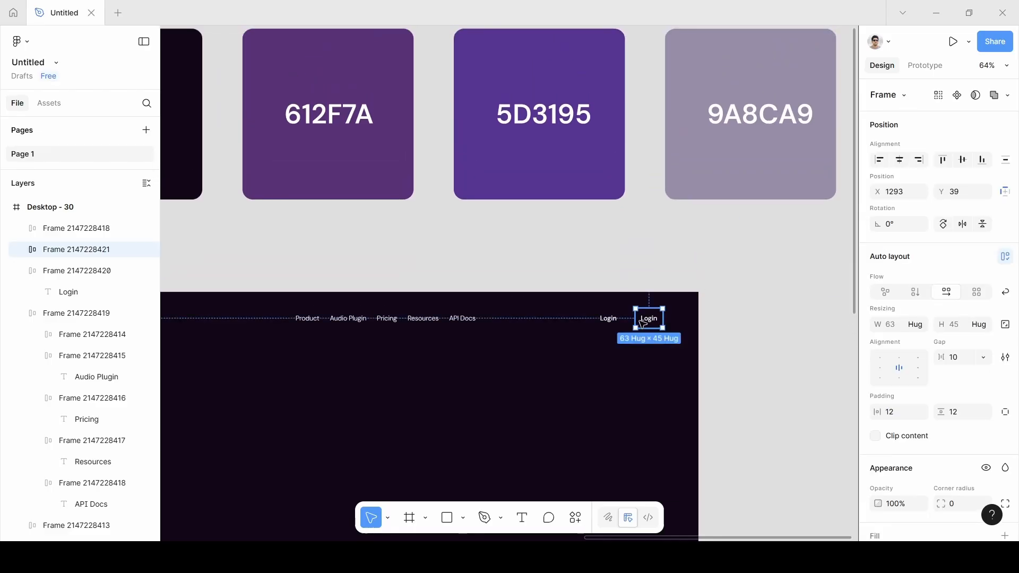
# Step: Add a fill to the duplicated Login frame, sampling 612F7A from the matching palette swatch
pyautogui.scroll(-3, 933, 398)
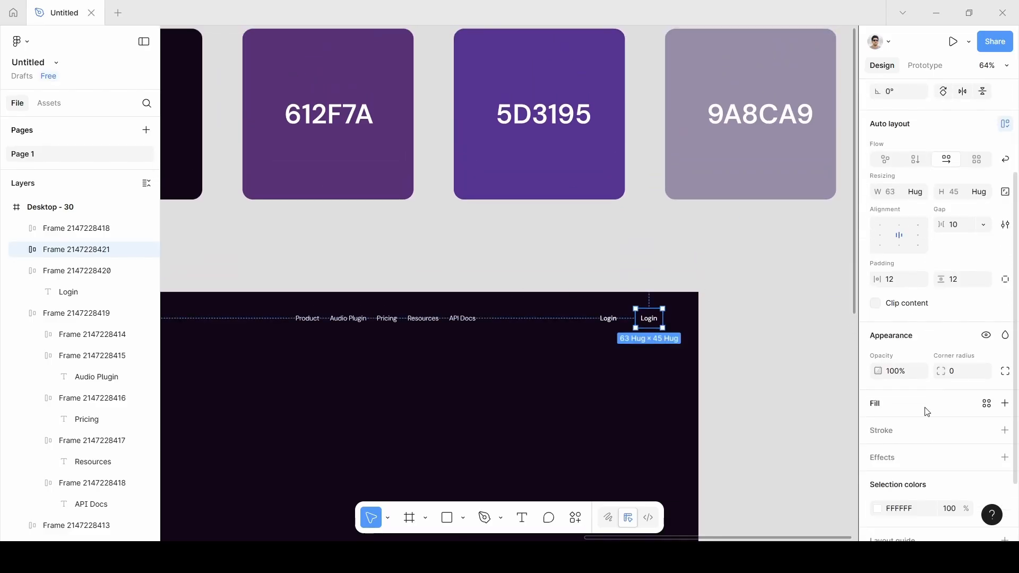
pyautogui.click(928, 412)
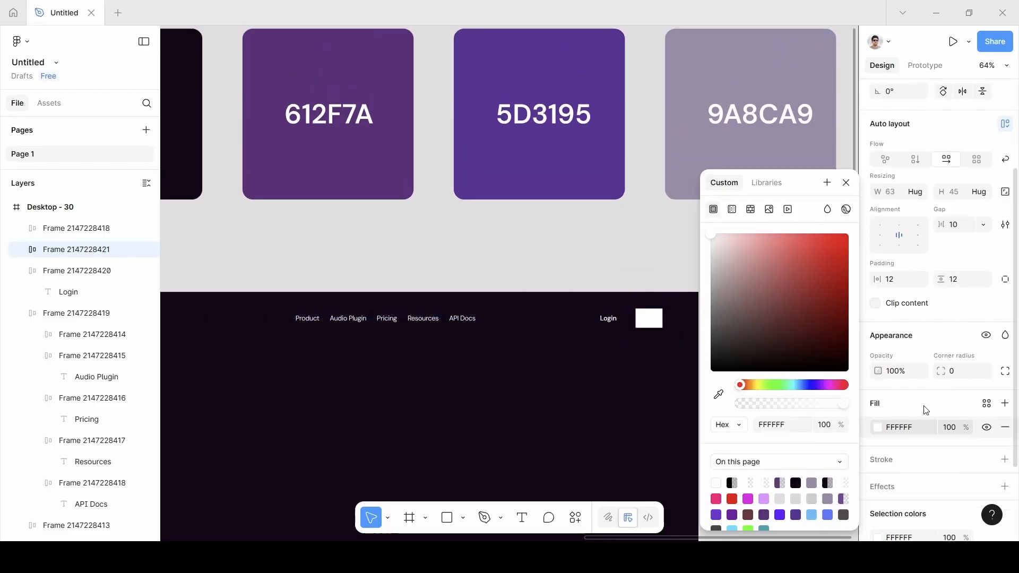
pyautogui.click(718, 395)
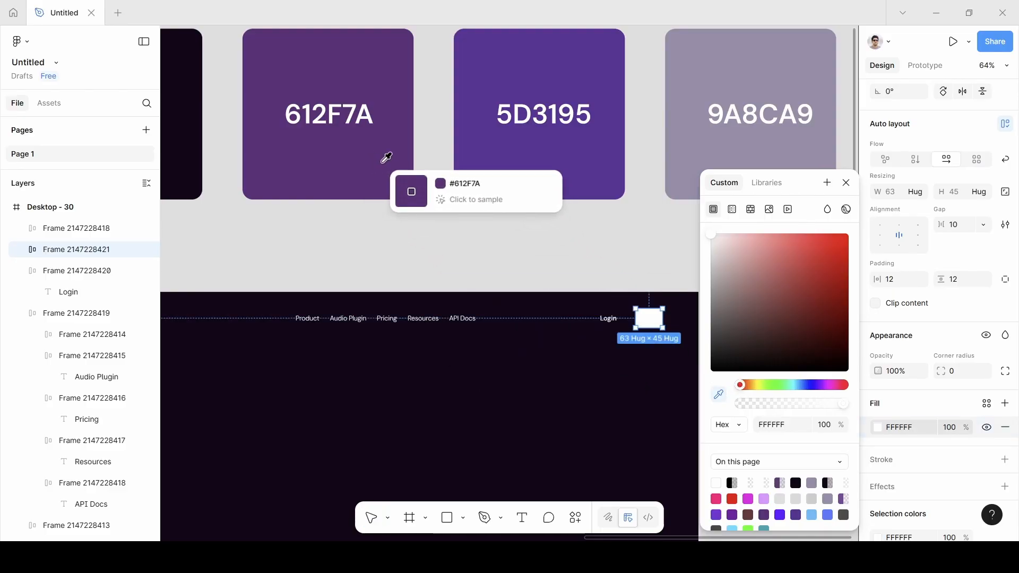
pyautogui.click(354, 161)
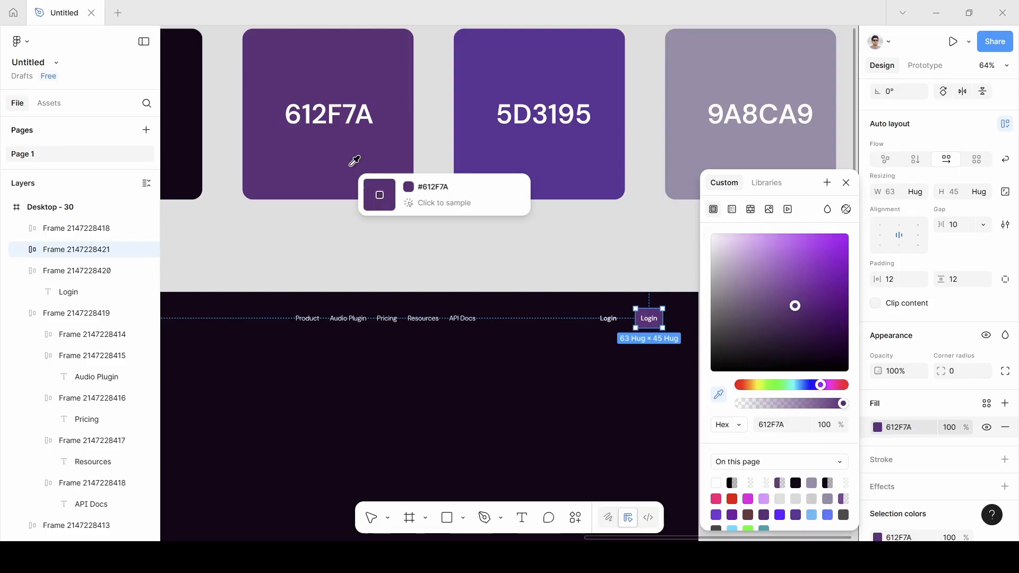
pyautogui.click(847, 183)
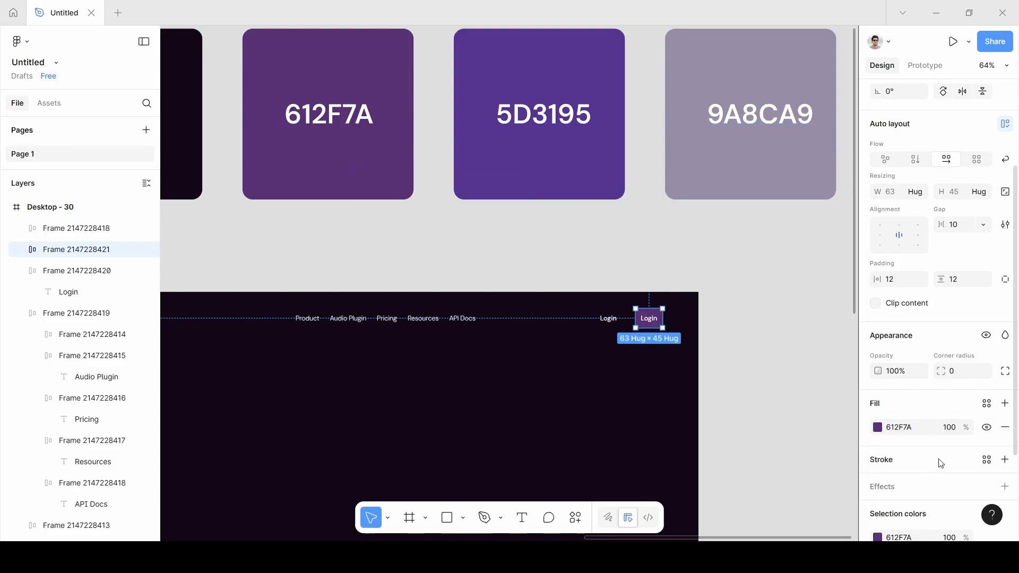
# Step: Set the duplicated Login frame's fill opacity to 20%
pyautogui.scroll(-3, 950, 372)
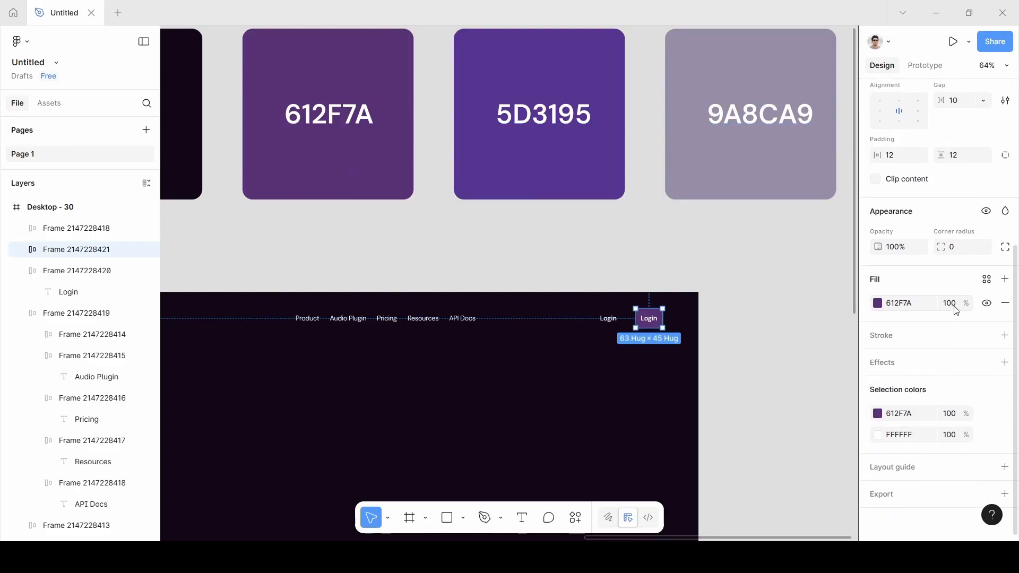
pyautogui.click(955, 310)
pyautogui.press('BackSpace')
pyautogui.press('Return')
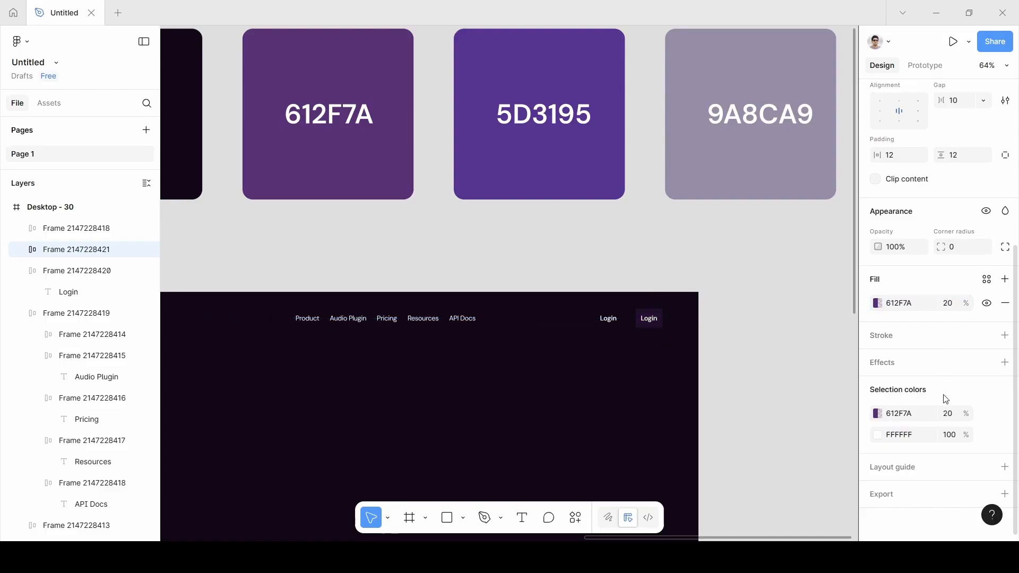
# Step: Add an inside stroke of weight 1 to the duplicated Login frame, coloured FFFFFF at 30% opacity
pyautogui.click(1005, 335)
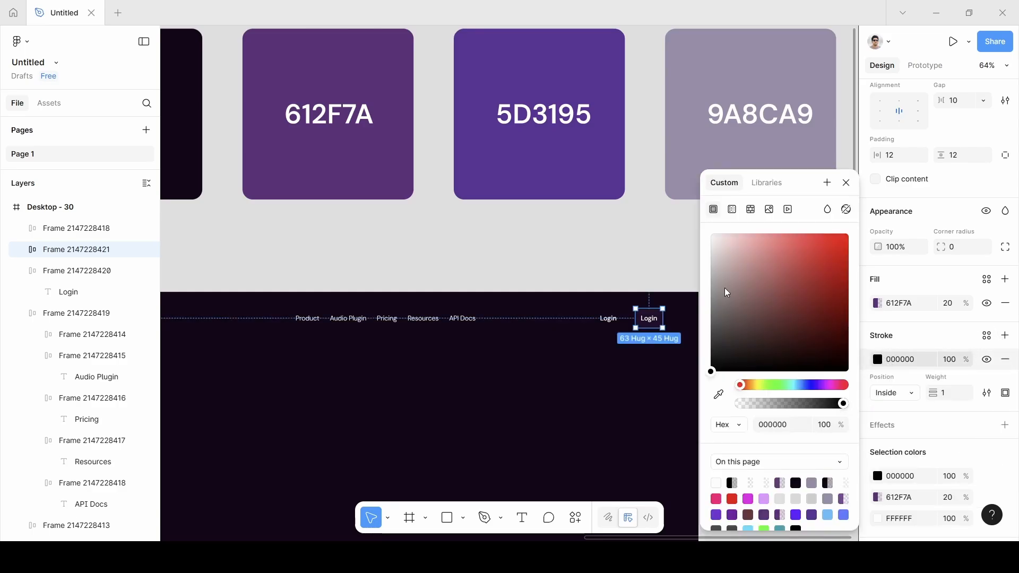
pyautogui.moveTo(728, 259); pyautogui.dragTo(694, 216)
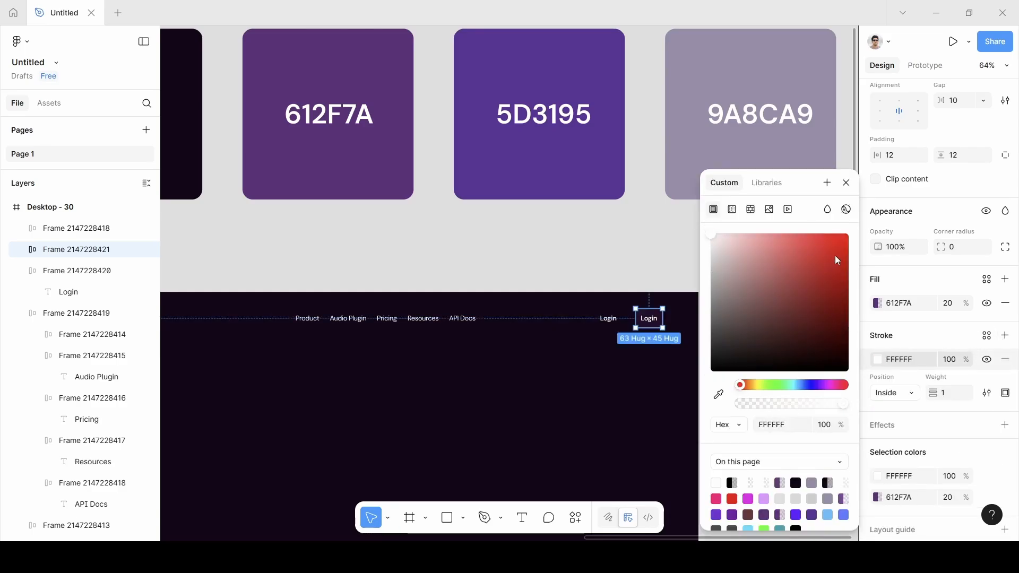
pyautogui.click(847, 182)
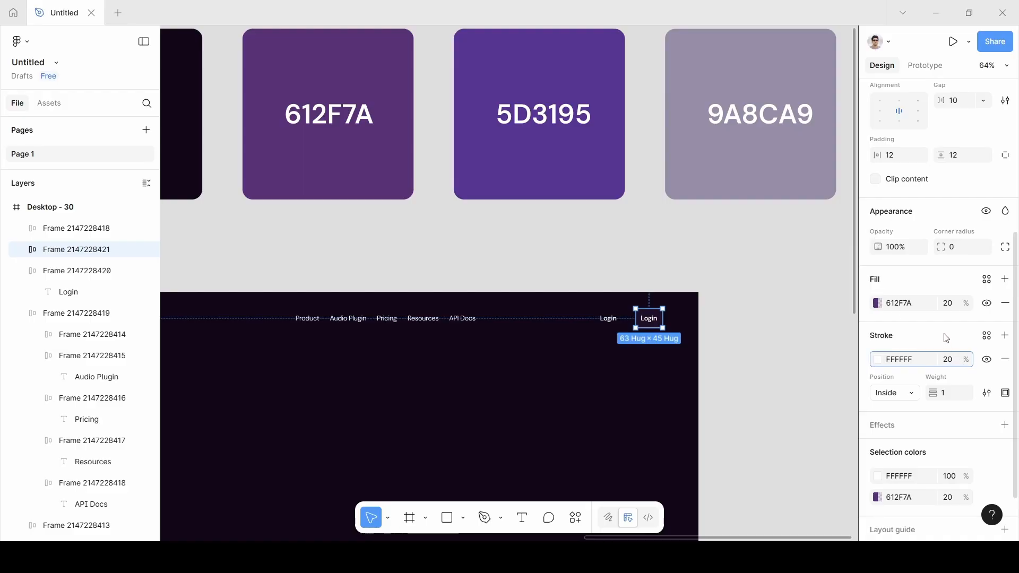
pyautogui.press('Return')
pyautogui.click(959, 364)
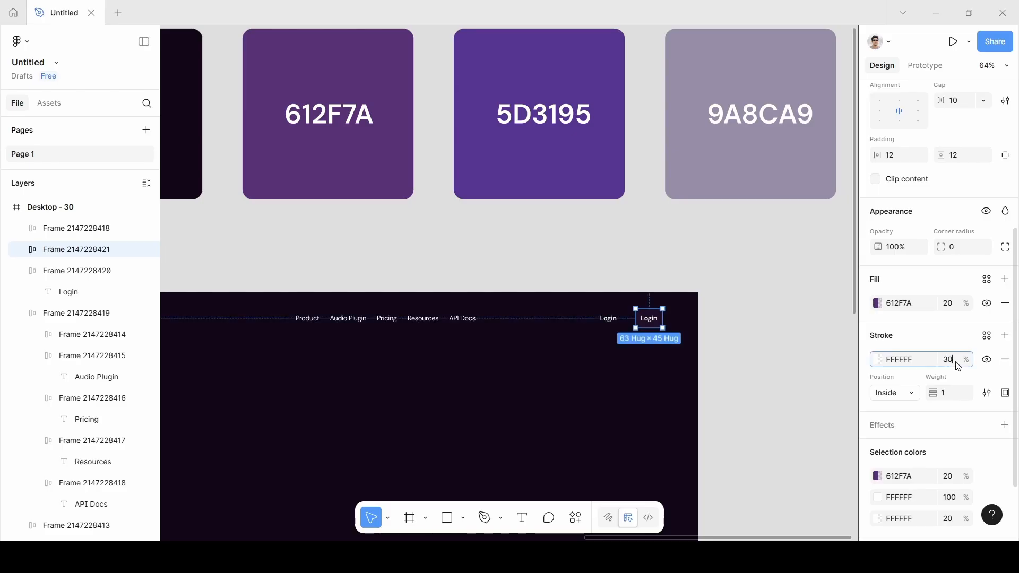
pyautogui.write('30')
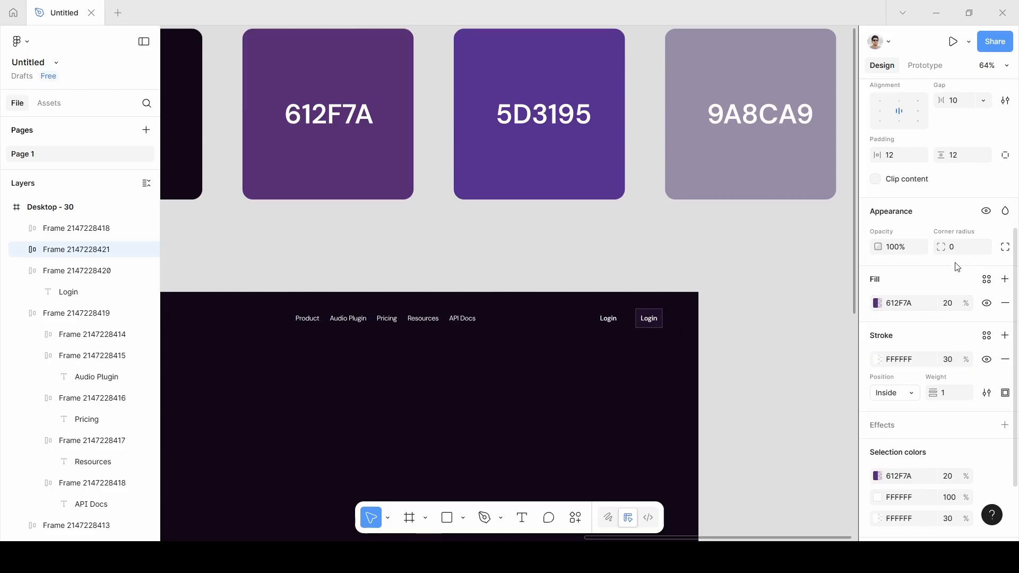
# Step: Set the duplicated Login frame's corner radius to 16
pyautogui.click(962, 248)
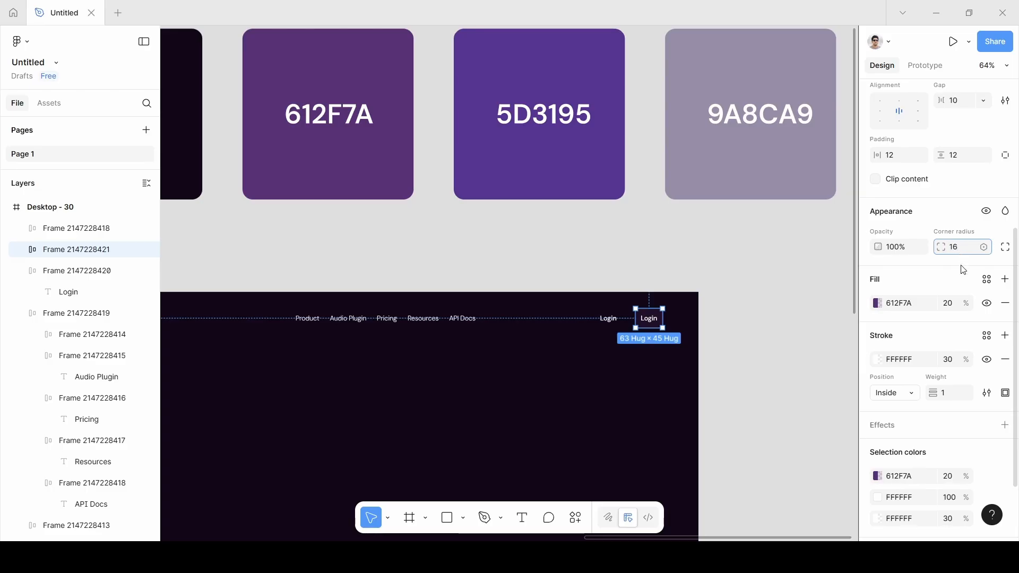
pyautogui.write('16')
pyautogui.press('Return')
pyautogui.scroll(10, 690, 345)
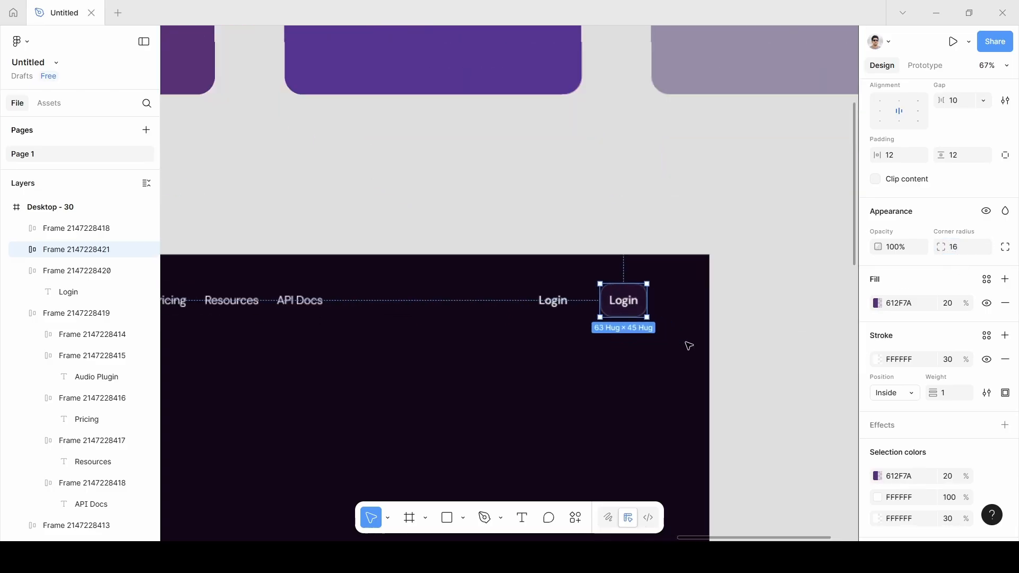
pyautogui.scroll(-1, 691, 345)
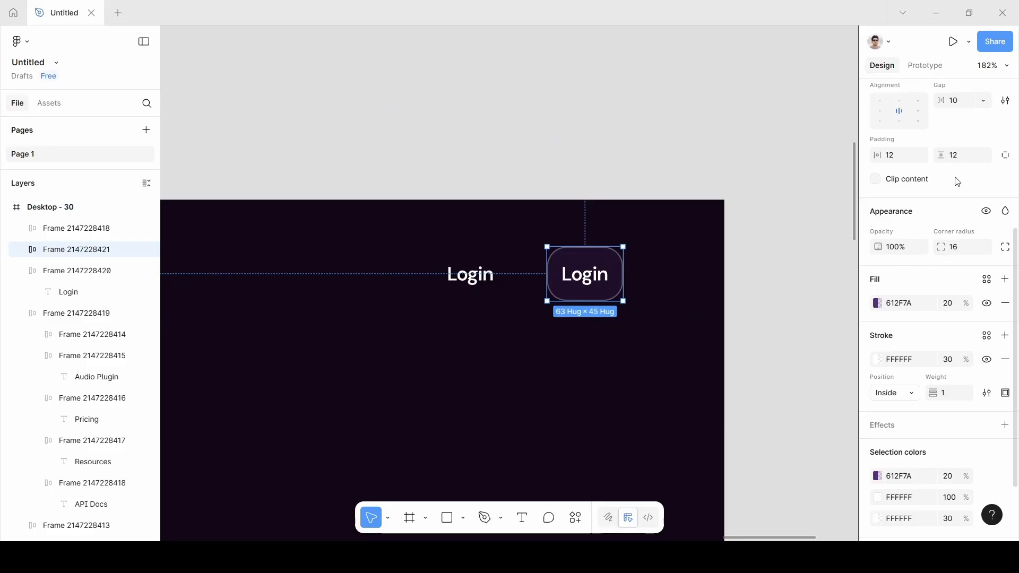
# Step: Set the duplicated Login frame's horizontal padding to 16 and turn on Clip content
pyautogui.click(894, 156)
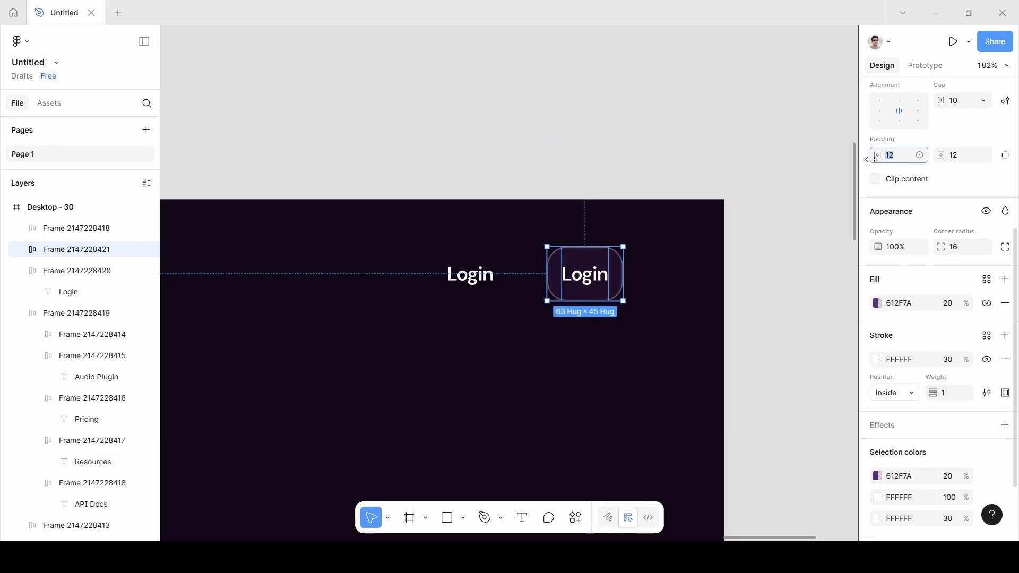
pyautogui.write('16')
pyautogui.press('Return')
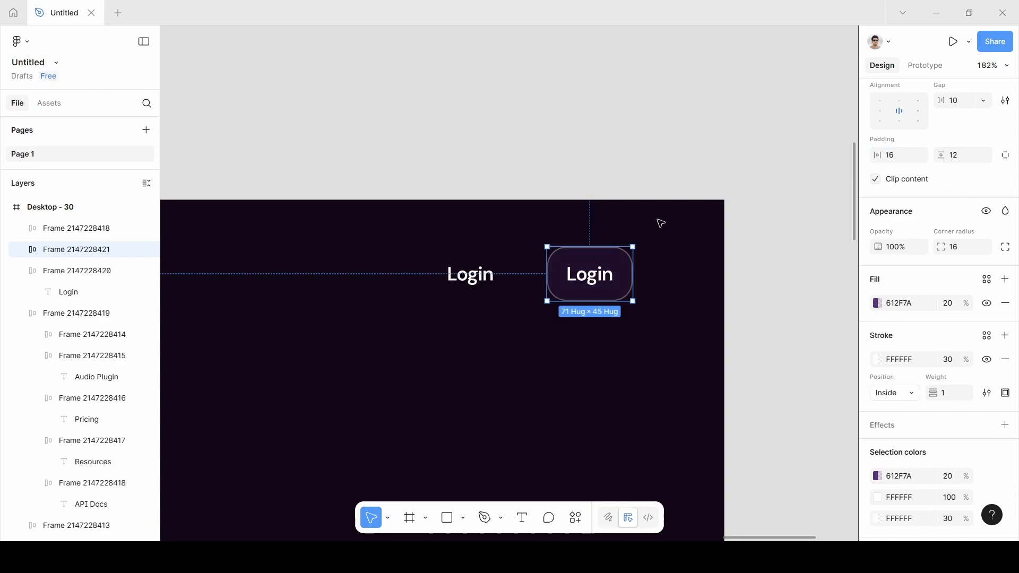
# Step: Change the outlined button's text to "Start for free" and shift the button slightly left, keeping it level with the Login link
pyautogui.doubleClick(591, 277)
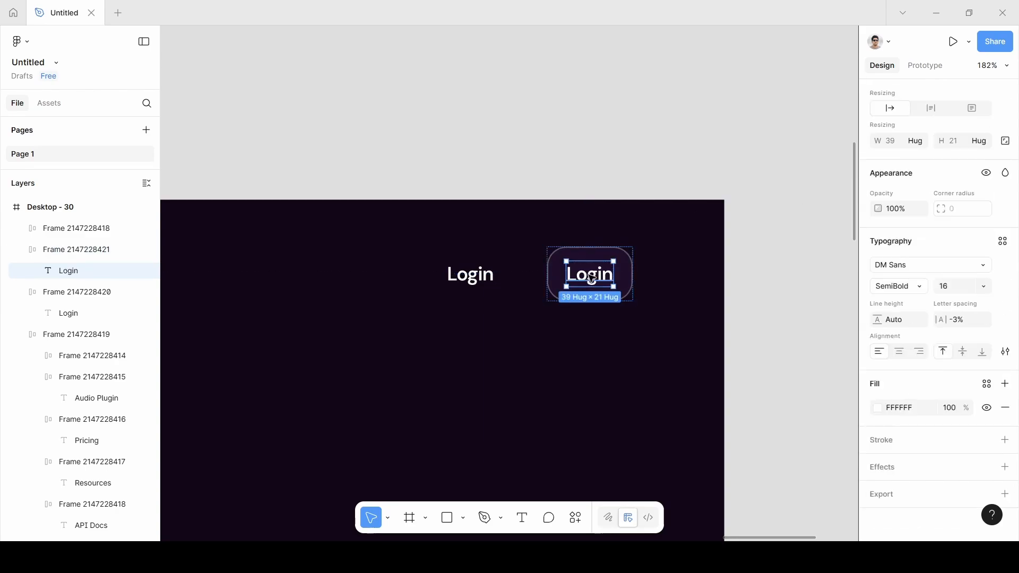
pyautogui.doubleClick(591, 276)
pyautogui.press('BackSpace')
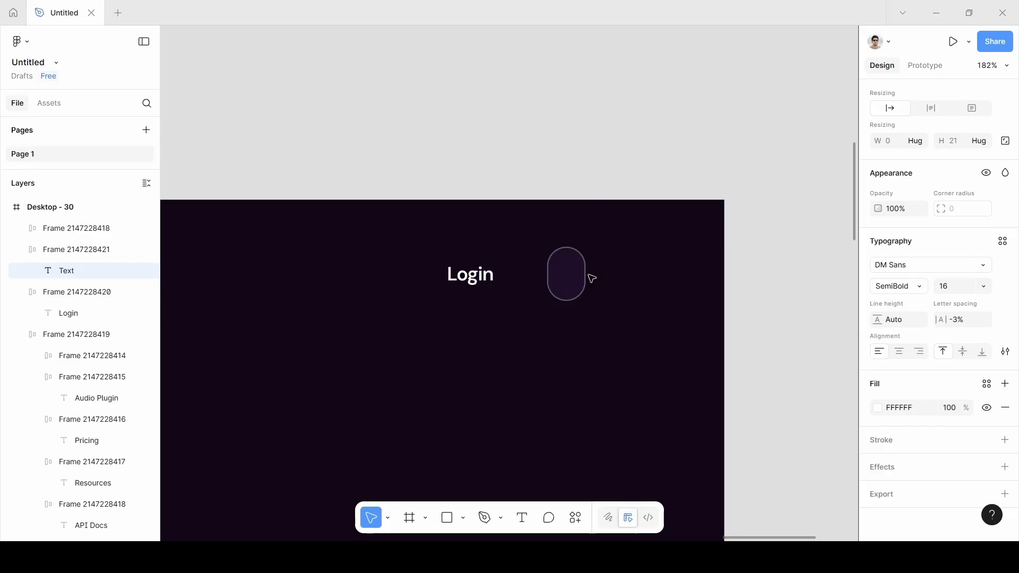
pyautogui.write('Start f')
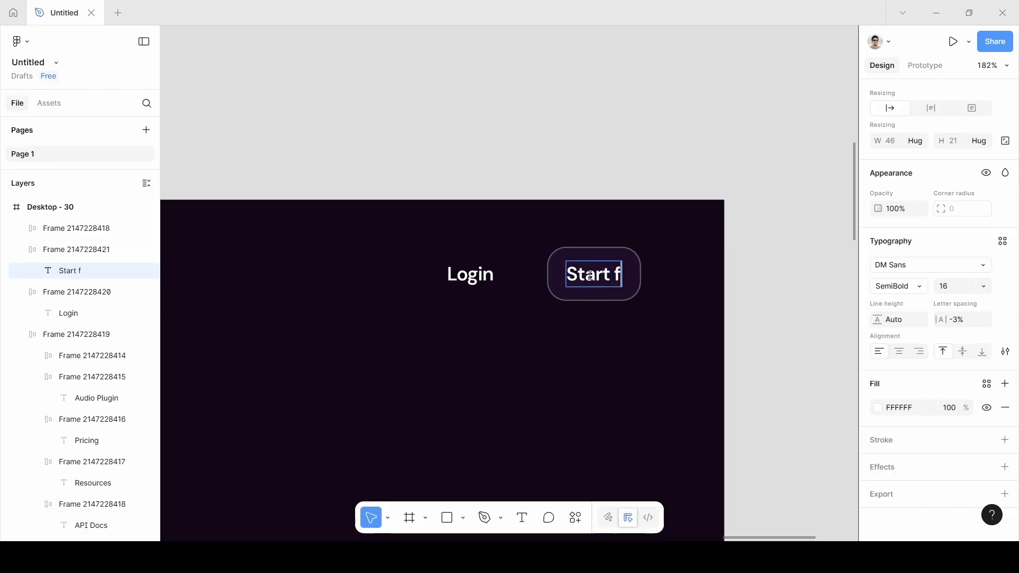
pyautogui.write('or free')
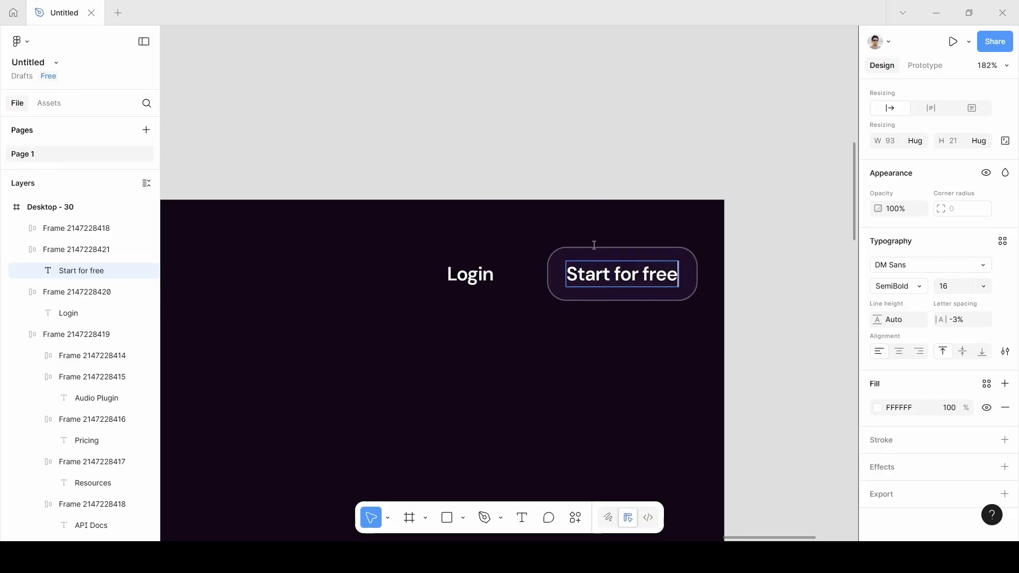
pyautogui.click(656, 268)
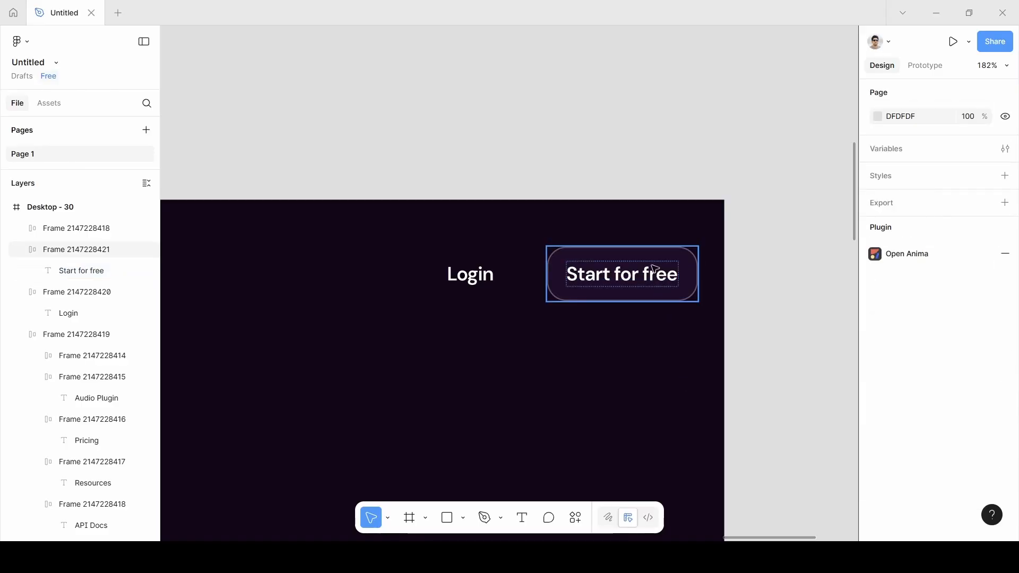
pyautogui.moveTo(653, 262); pyautogui.dragTo(631, 262)
# Step: Add a second fill to the Start for free button, coloured FFFFFF at 20% opacity
pyautogui.scroll(-5, 921, 435)
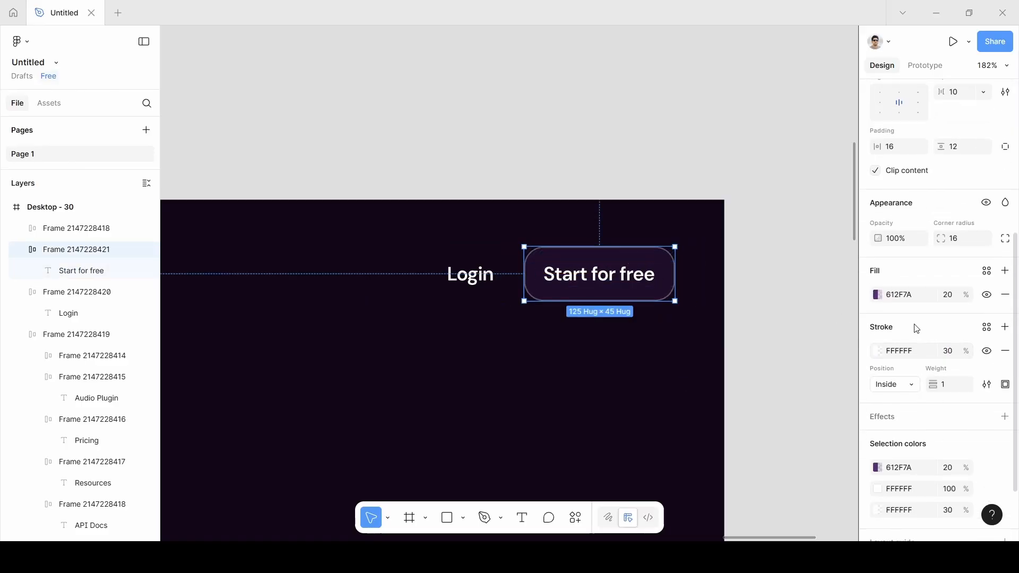
pyautogui.click(1005, 271)
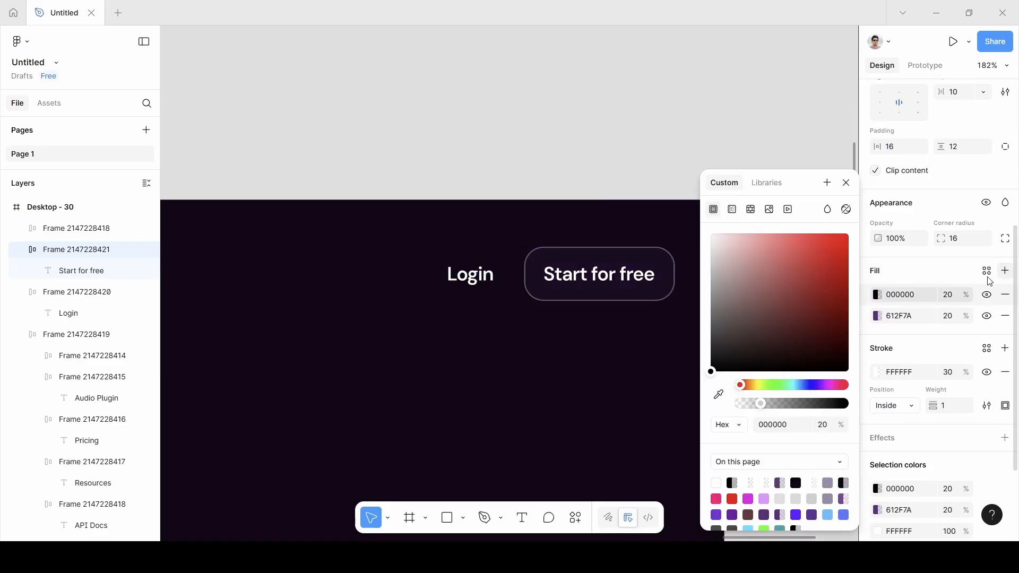
pyautogui.click(901, 296)
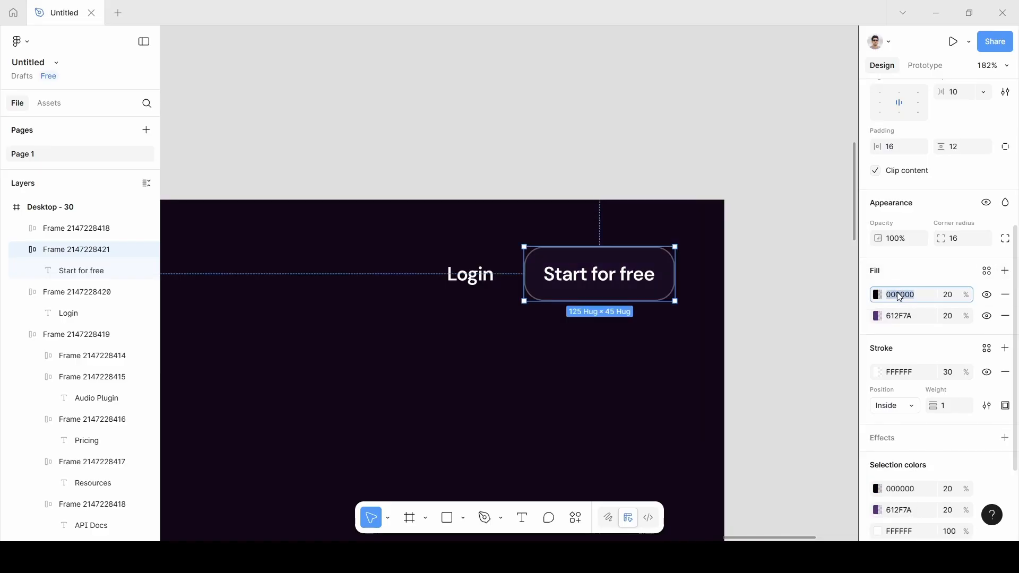
pyautogui.write('ffffff')
pyautogui.press('Return')
# Step: Convert the button's white fill into a radial gradient running from 0% to 100% opacity
pyautogui.click(884, 296)
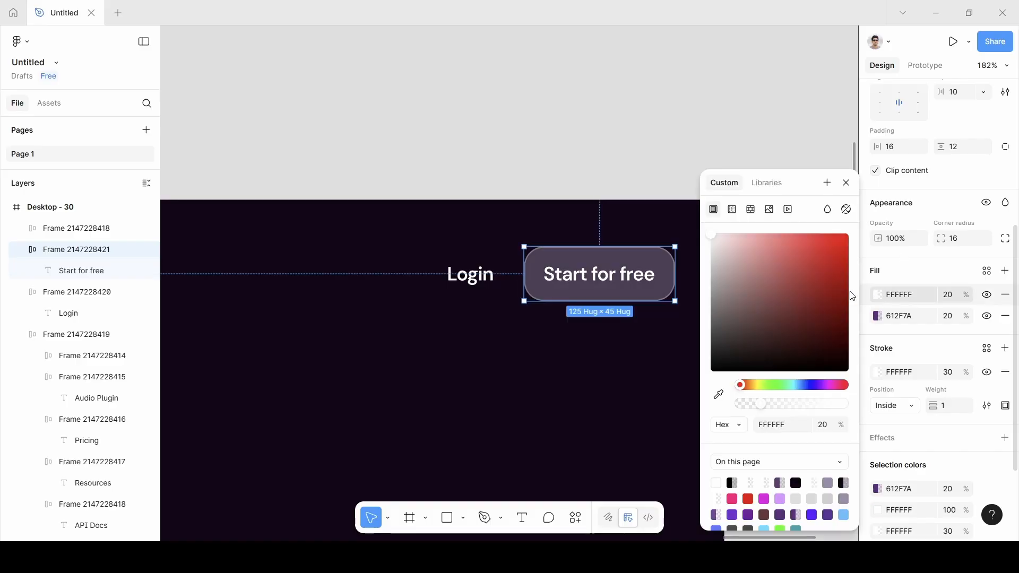
pyautogui.click(733, 211)
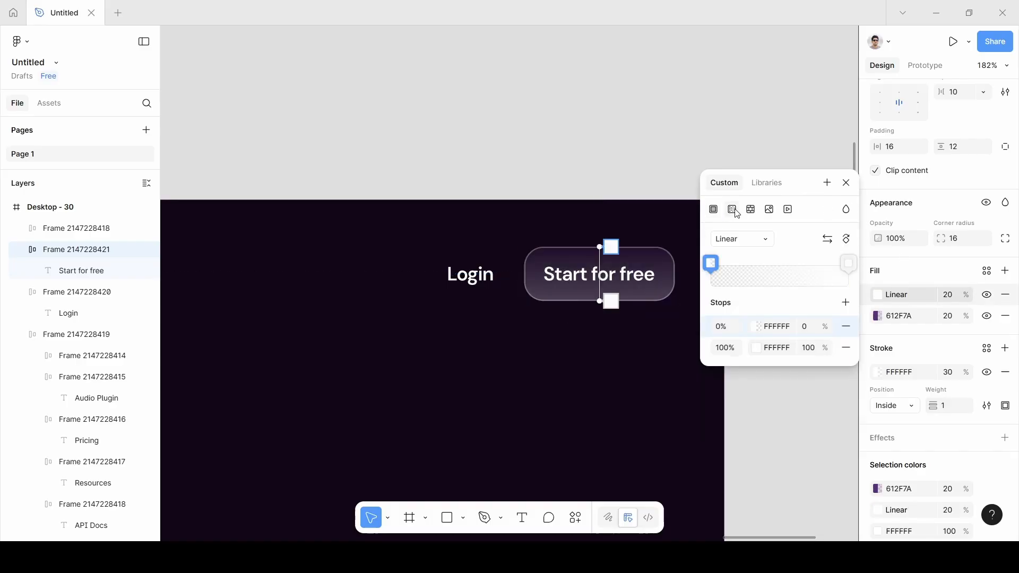
pyautogui.click(738, 244)
pyautogui.click(743, 253)
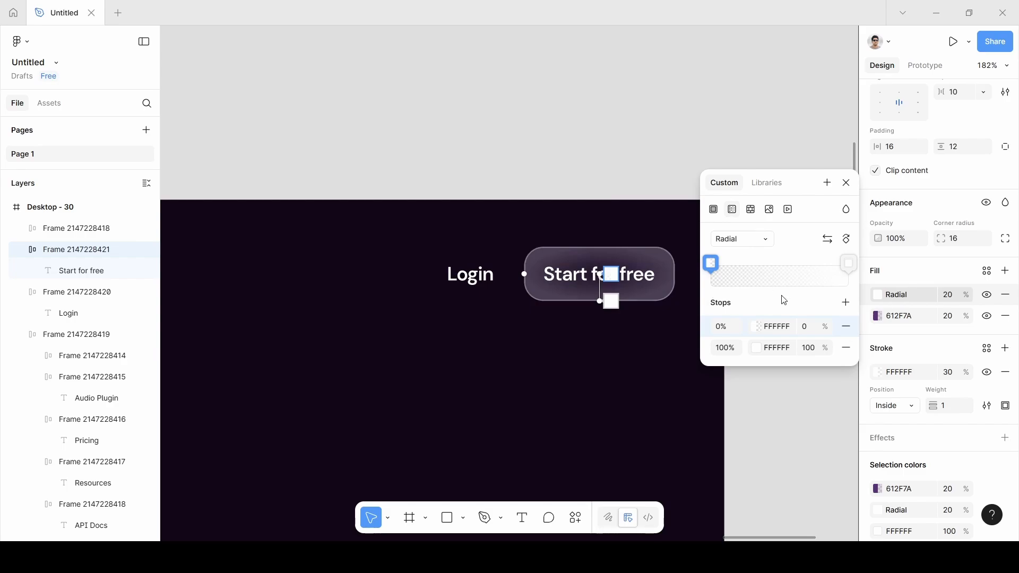
# Step: Reverse the radial gradient's opacity, setting its 0% stop to 100% opacity and its 100% stop to 0% opacity
pyautogui.click(810, 327)
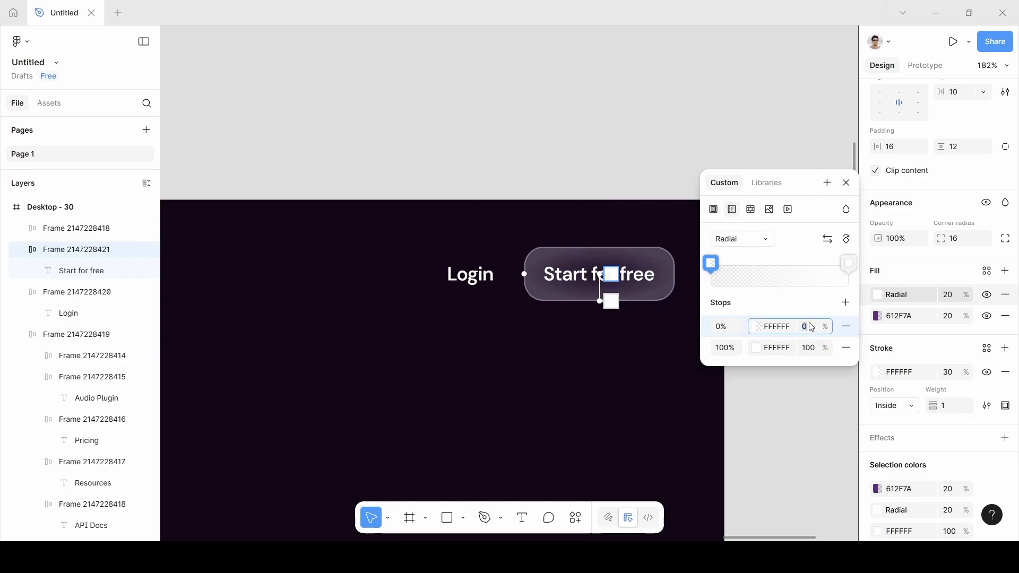
pyautogui.write('100')
pyautogui.press('Return')
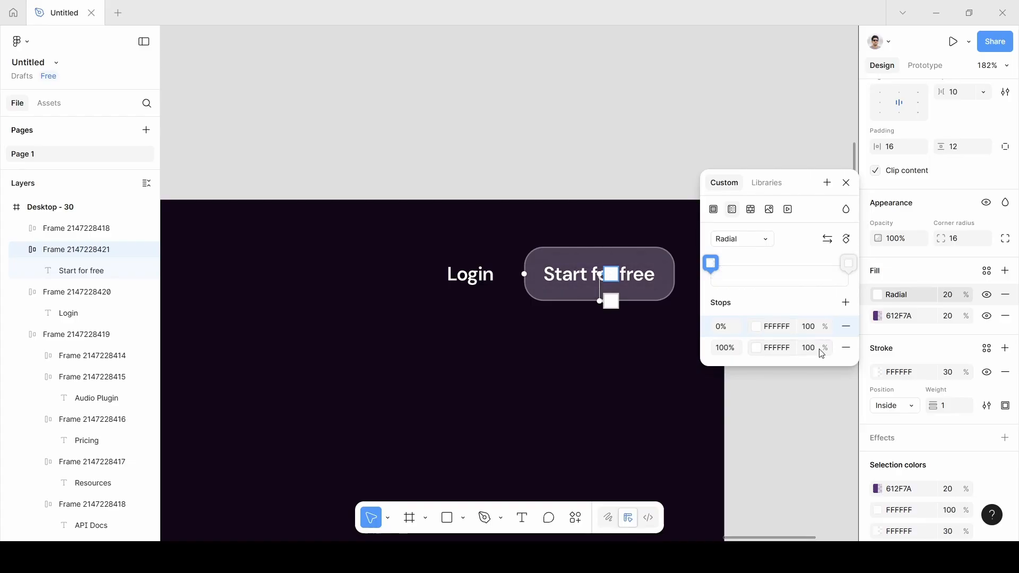
pyautogui.click(817, 349)
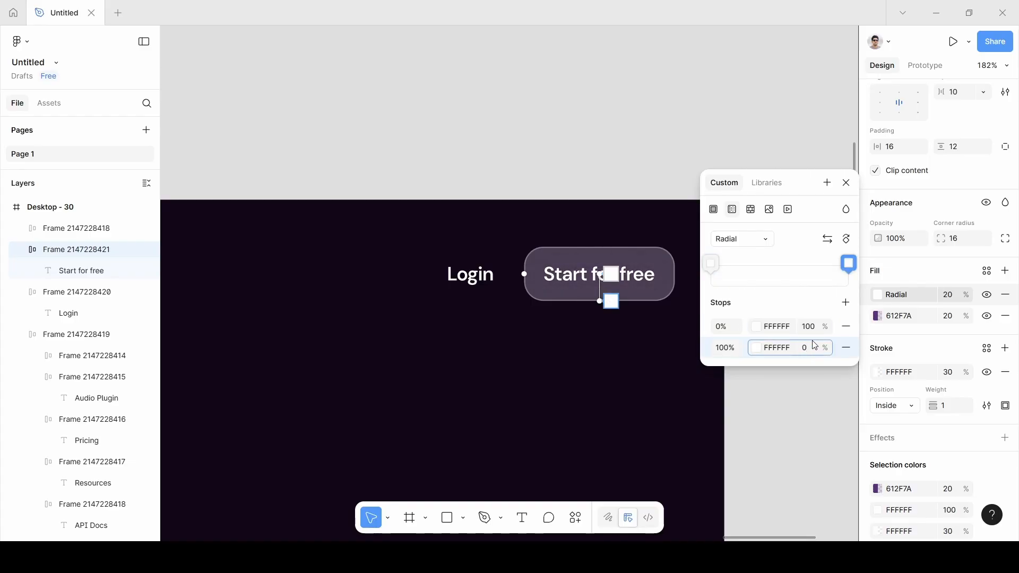
pyautogui.write('0')
pyautogui.press('Return')
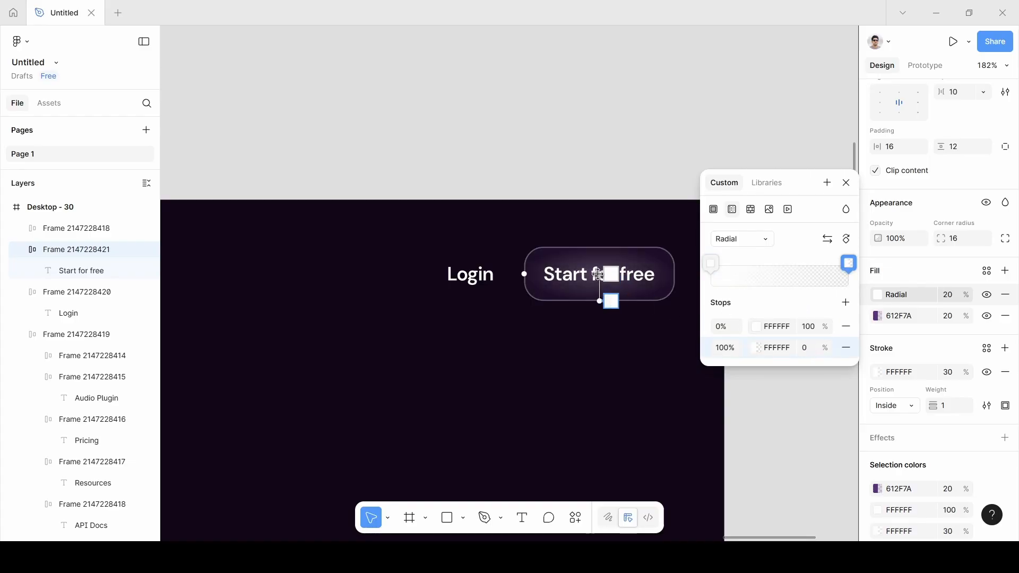
# Step: Move the radial gradient's centre to the Start for free button's upper-left edge and shorten its radius to a small highlight
pyautogui.moveTo(599, 274); pyautogui.dragTo(554, 247)
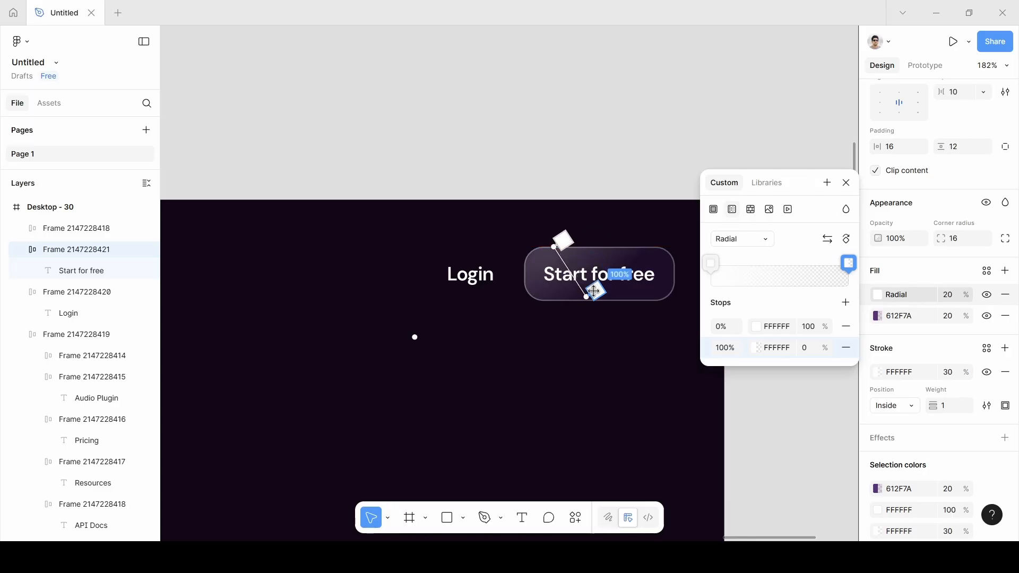
pyautogui.moveTo(593, 291); pyautogui.dragTo(555, 275)
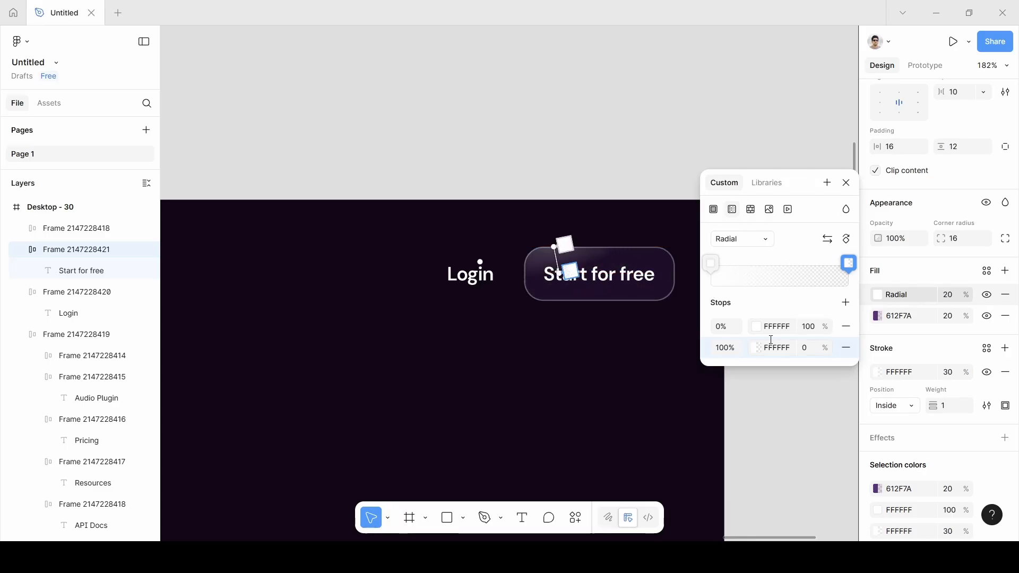
pyautogui.click(846, 183)
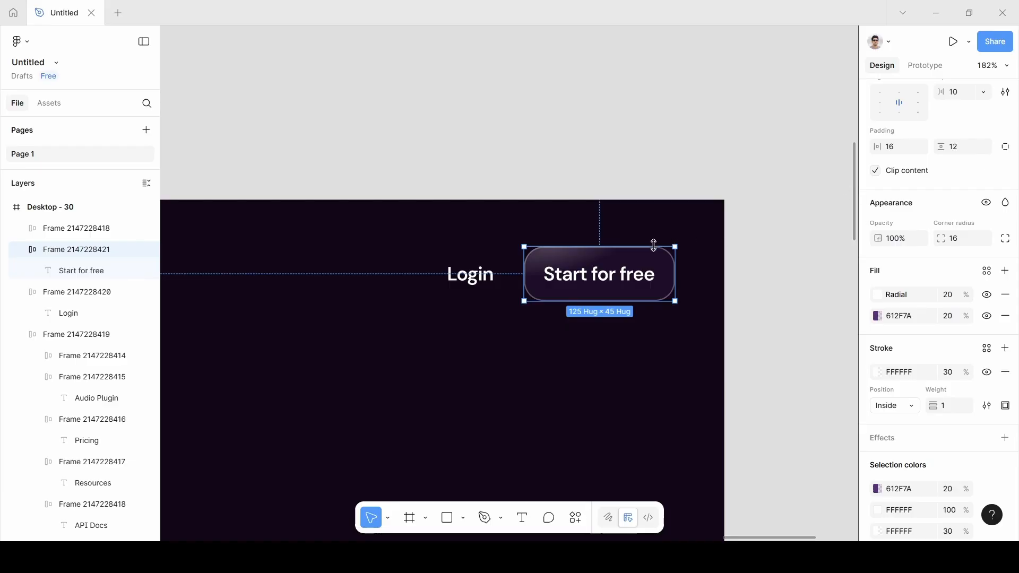
# Step: Add a third fill to the Start for free button as a linear gradient with both stops FFFFFF, from 0% to 100% opacity
pyautogui.click(1005, 271)
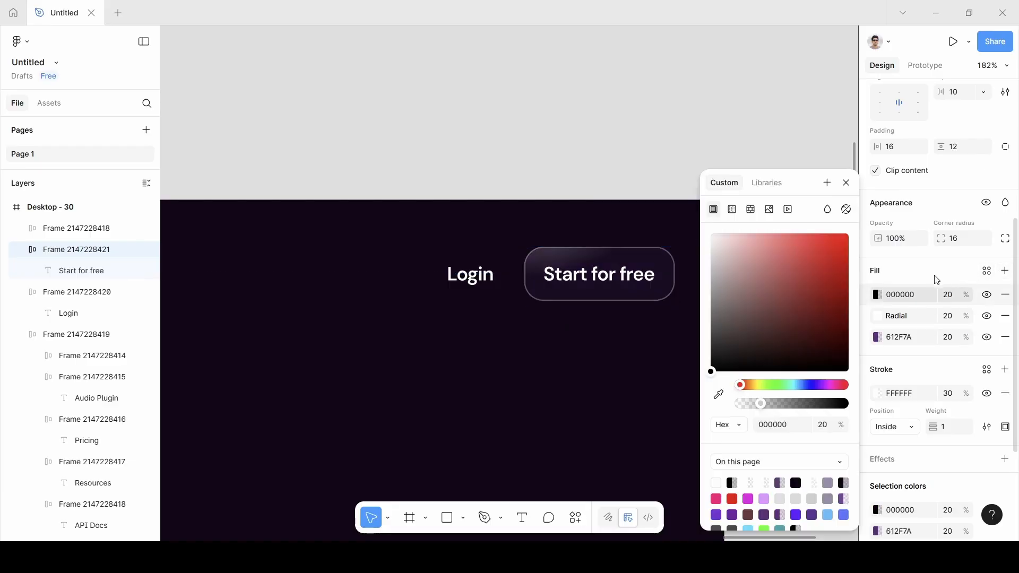
pyautogui.click(732, 209)
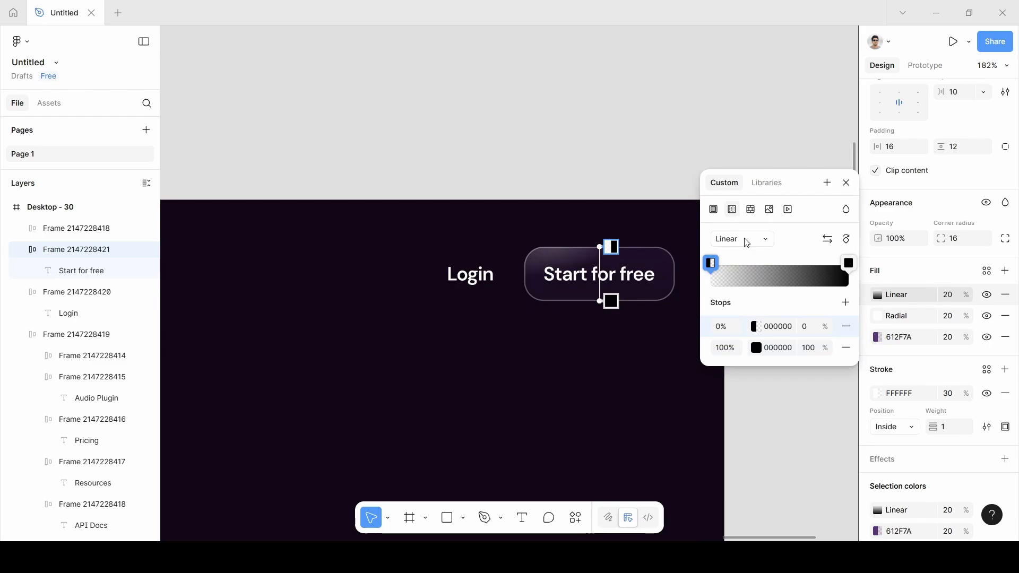
pyautogui.click(777, 324)
pyautogui.write('f')
pyautogui.press('Return')
pyautogui.click(780, 344)
pyautogui.write('f')
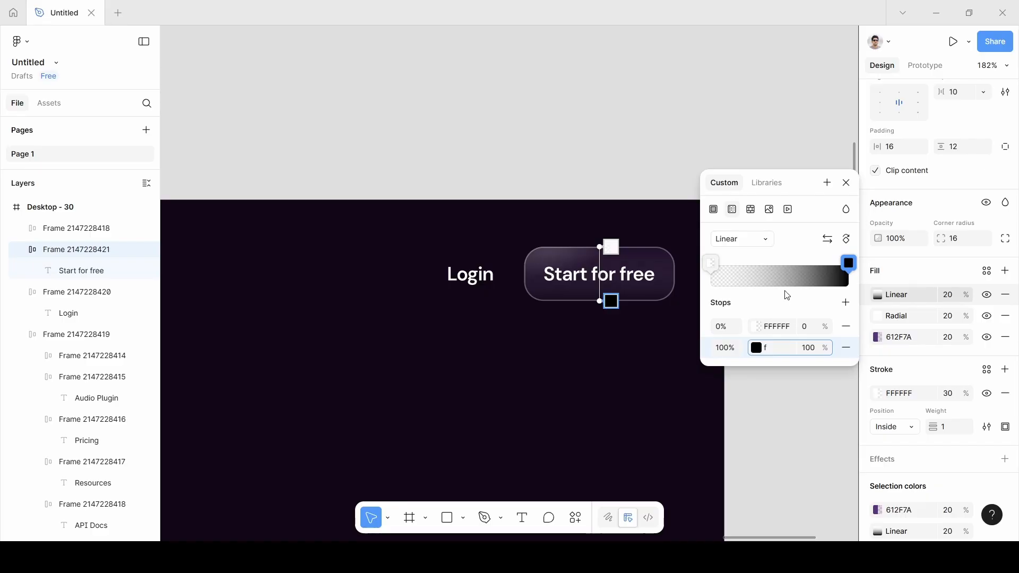
pyautogui.press('Return')
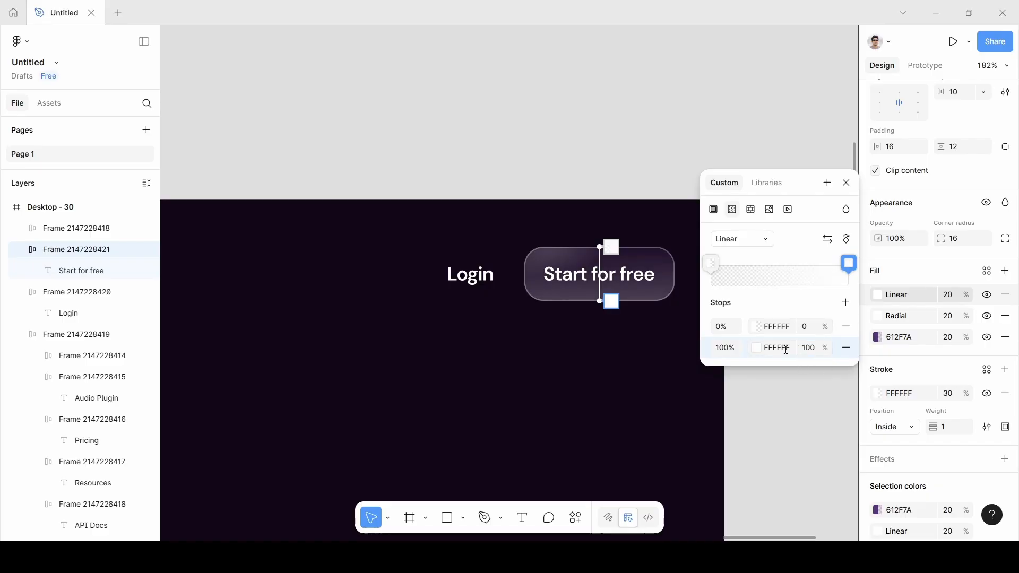
# Step: Angle the linear gradient diagonally toward the Start for free button's lower-right corner, starting it slightly inside the upper edge
pyautogui.moveTo(601, 301); pyautogui.dragTo(647, 301)
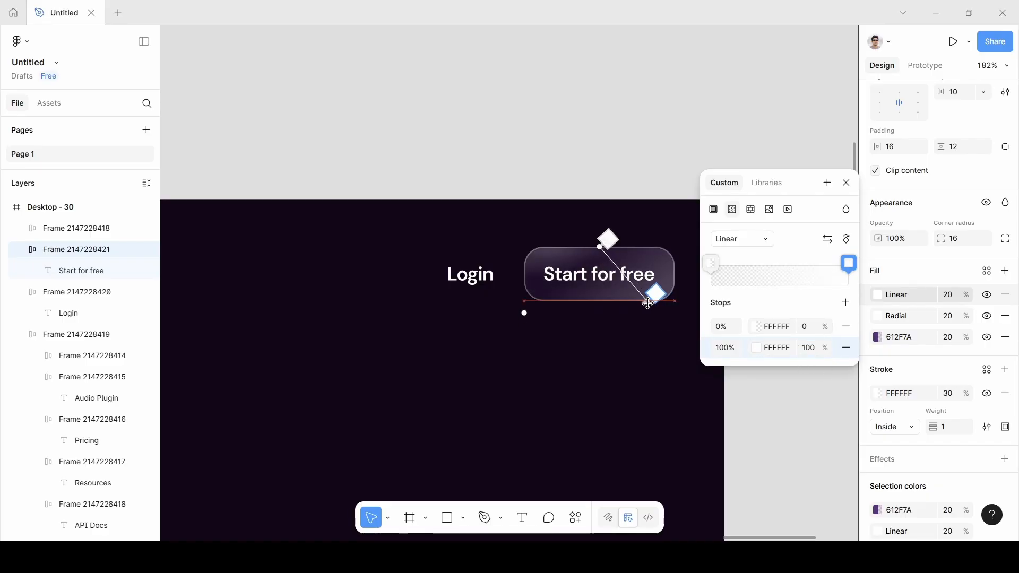
pyautogui.moveTo(599, 246); pyautogui.dragTo(613, 259)
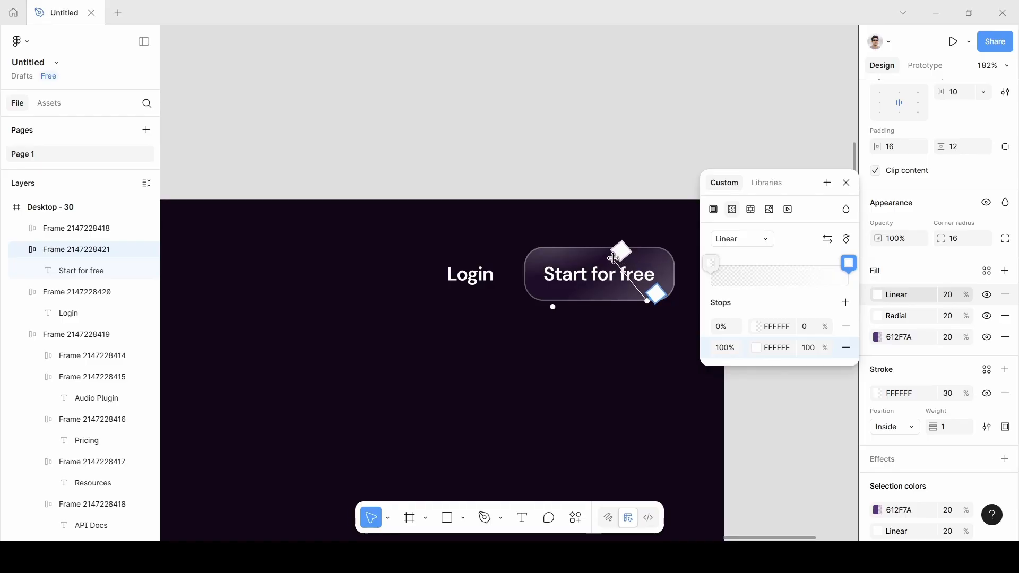
pyautogui.click(846, 182)
pyautogui.click(798, 272)
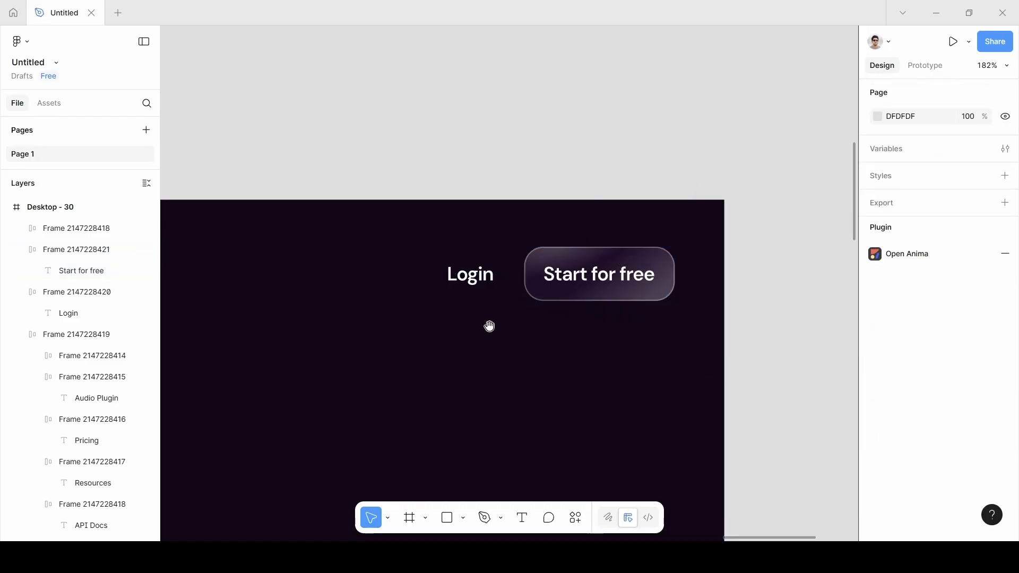
# Step: Compare the finished header button with the one in the Desktop - 29 reference design, and return to the Desktop - 30 header
pyautogui.moveTo(361, 322); pyautogui.dragTo(828, 219)
pyautogui.moveTo(379, 277); pyautogui.dragTo(772, 266)
pyautogui.moveTo(202, 353); pyautogui.dragTo(838, 221)
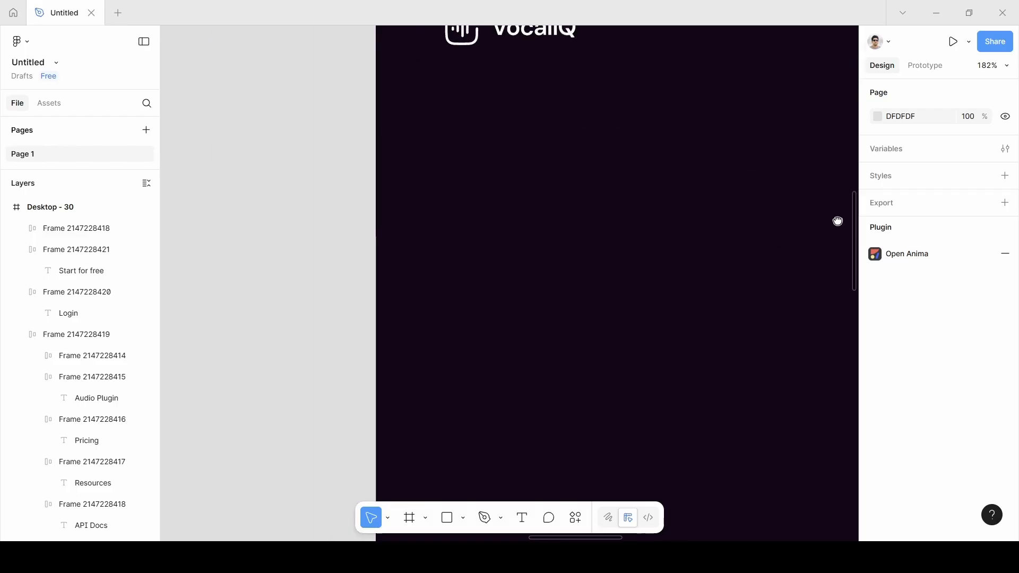
pyautogui.scroll(-3, 405, 316)
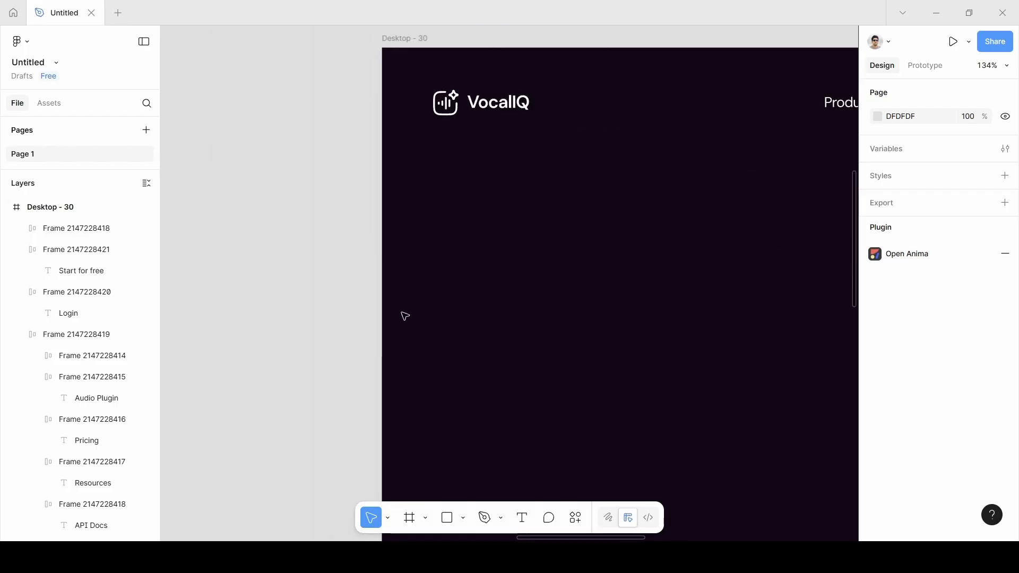
pyautogui.scroll(-3, 405, 317)
pyautogui.moveTo(279, 328); pyautogui.dragTo(725, 248)
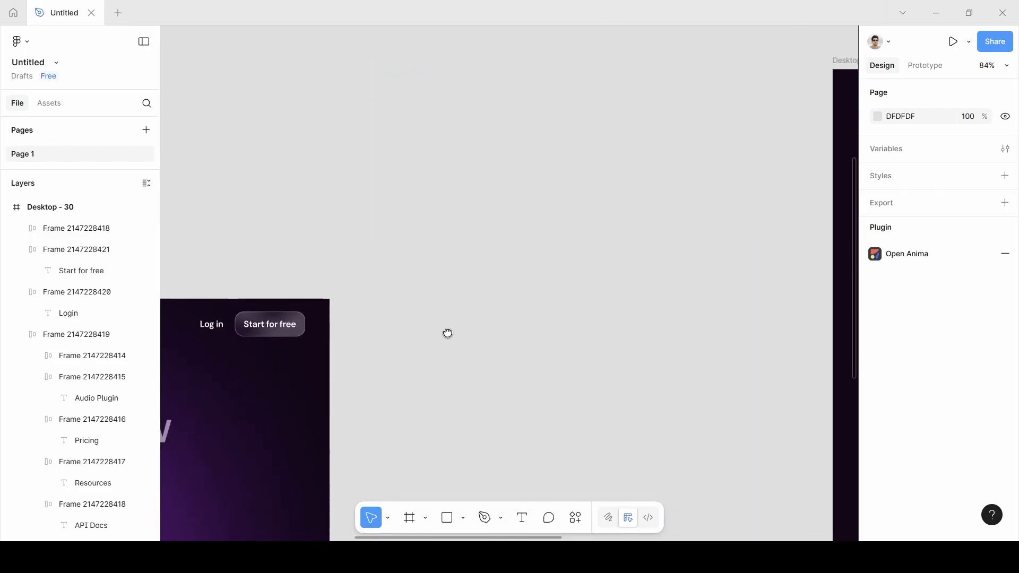
pyautogui.moveTo(447, 334); pyautogui.dragTo(645, 271)
pyautogui.scroll(-5, 495, 315)
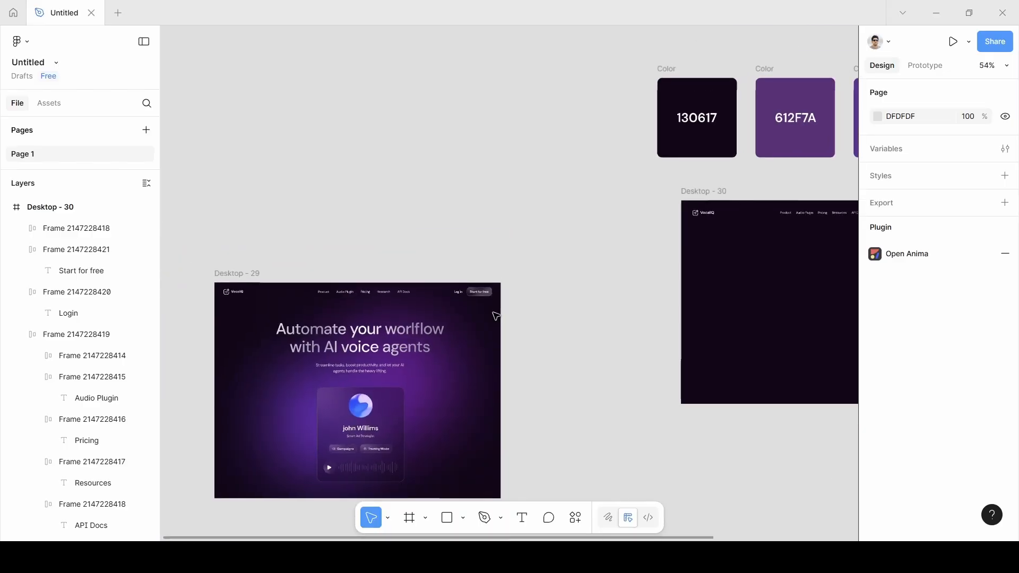
pyautogui.hscroll(2, 662, 255)
pyautogui.scroll(5, 712, 257)
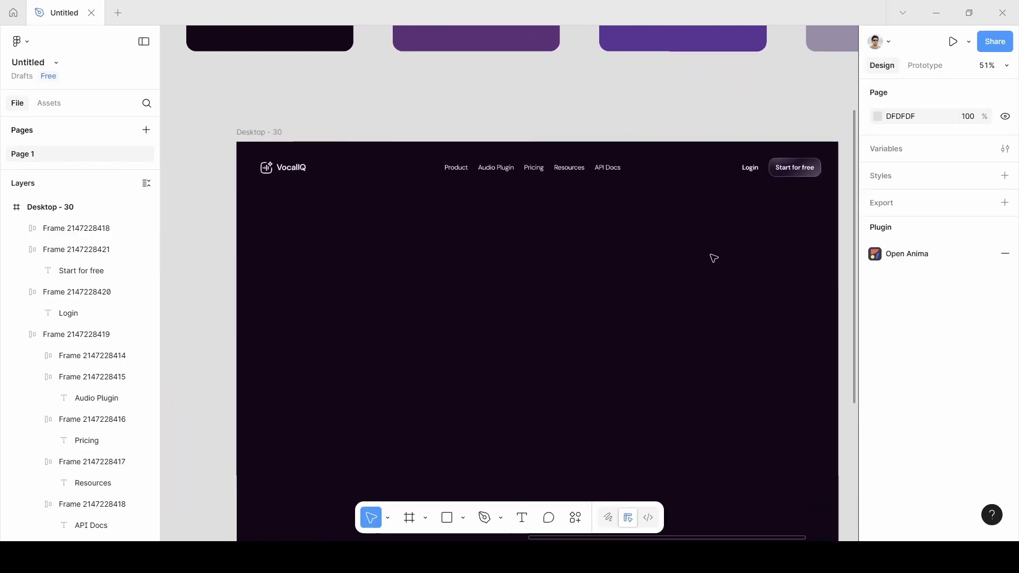
pyautogui.scroll(-2, 712, 257)
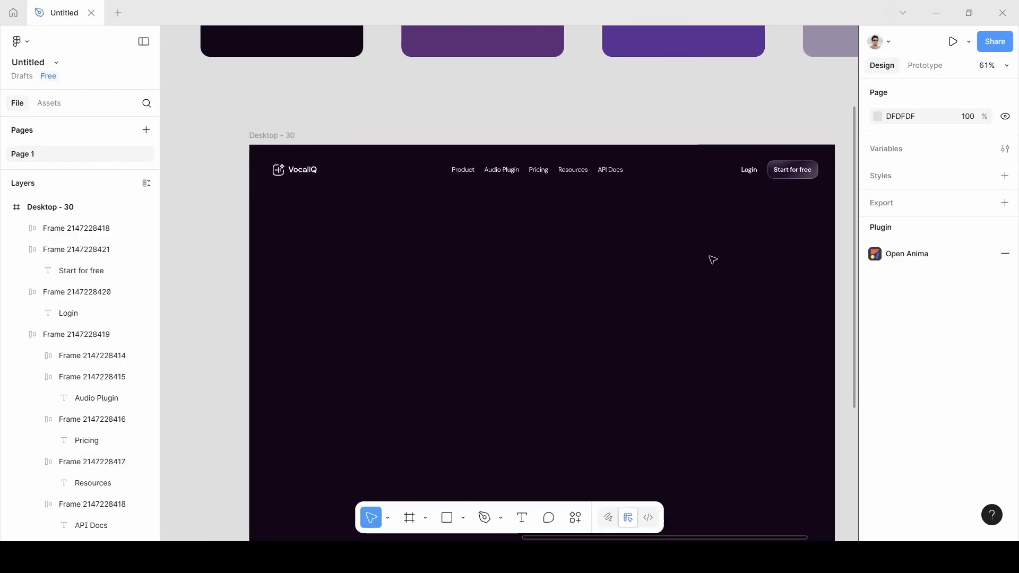
# Step: Combine the Login link and the Start for free button into one auto layout frame with a gap of 12
pyautogui.click(753, 176)
pyautogui.keyDown('shift'); pyautogui.click(804, 176); pyautogui.keyUp('shift')
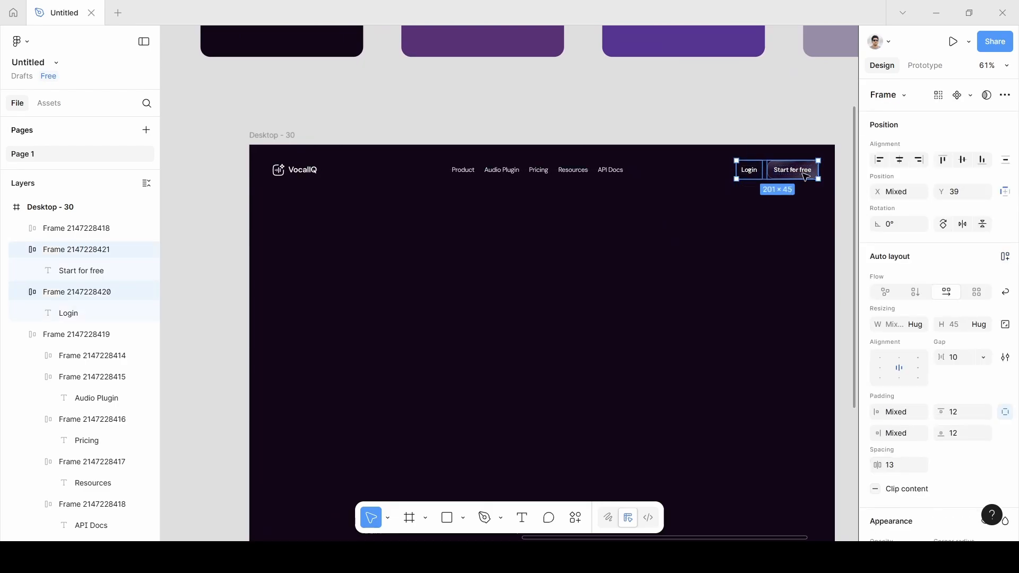
pyautogui.hotkey('shift', 'a')
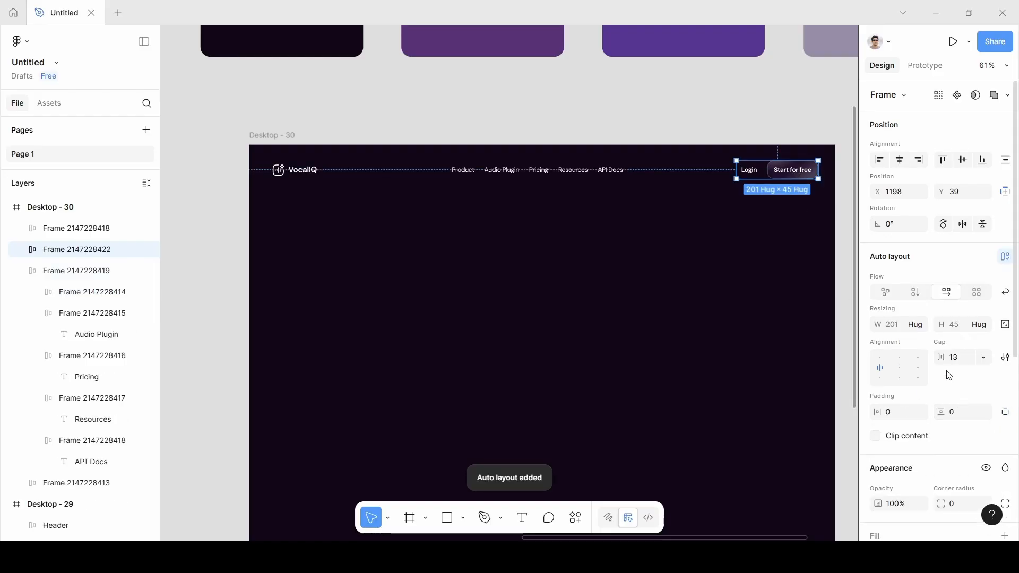
pyautogui.click(962, 366)
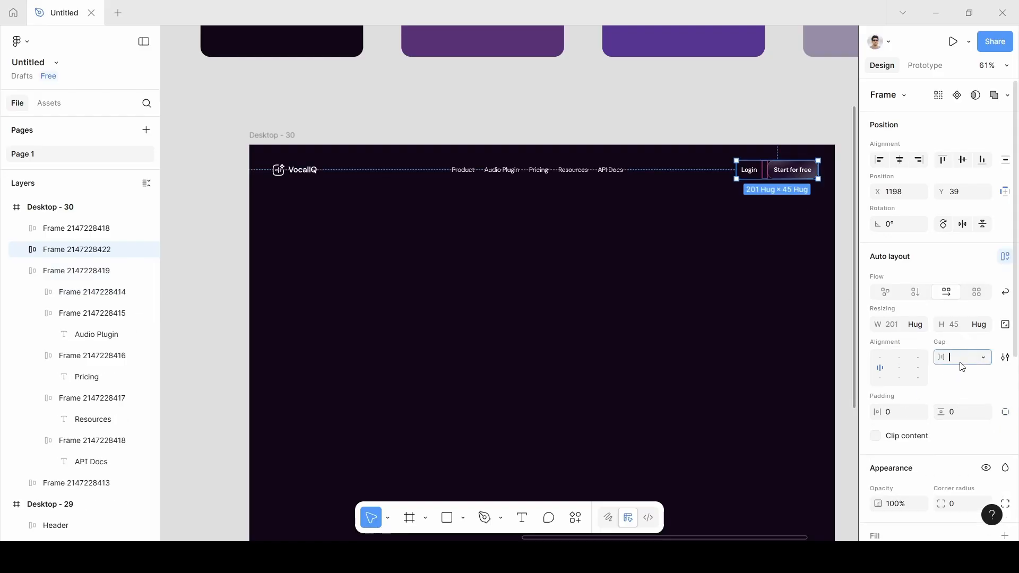
pyautogui.write('12')
pyautogui.click(969, 390)
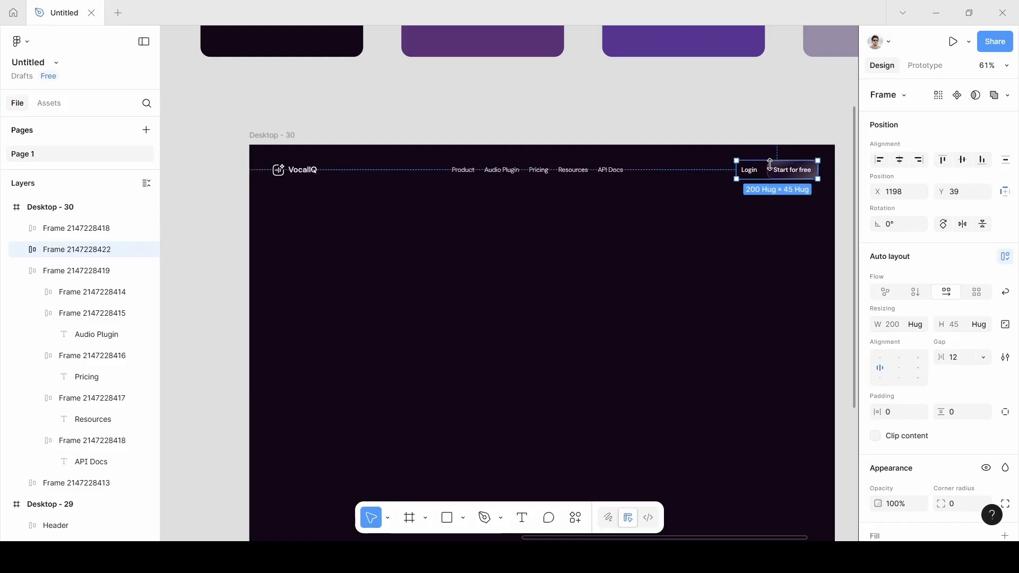
pyautogui.click(406, 234)
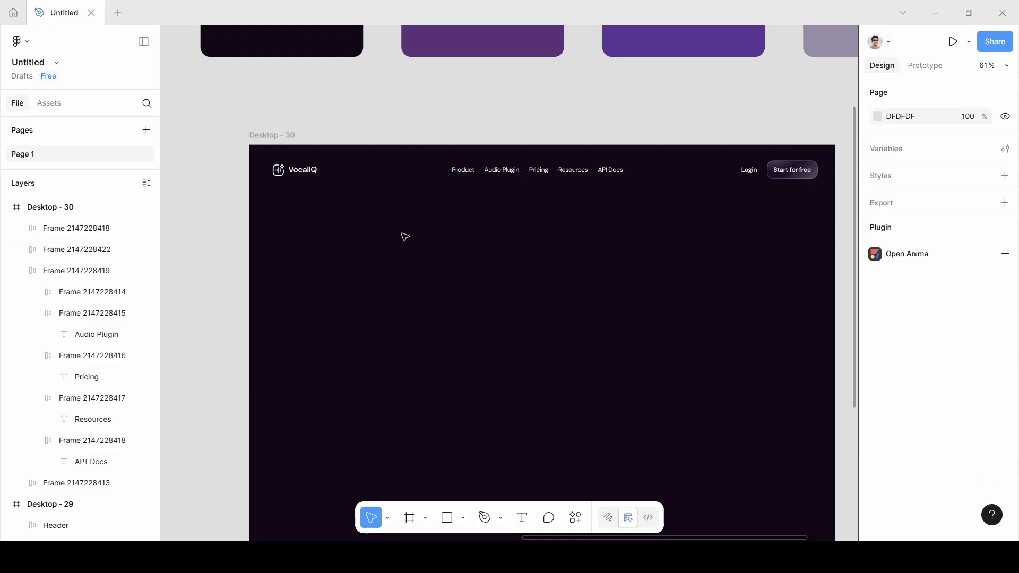
# Step: Wrap the VocalIQ logo, the navigation links and the Login/Start for free group in a single horizontal auto layout frame
pyautogui.click(286, 177)
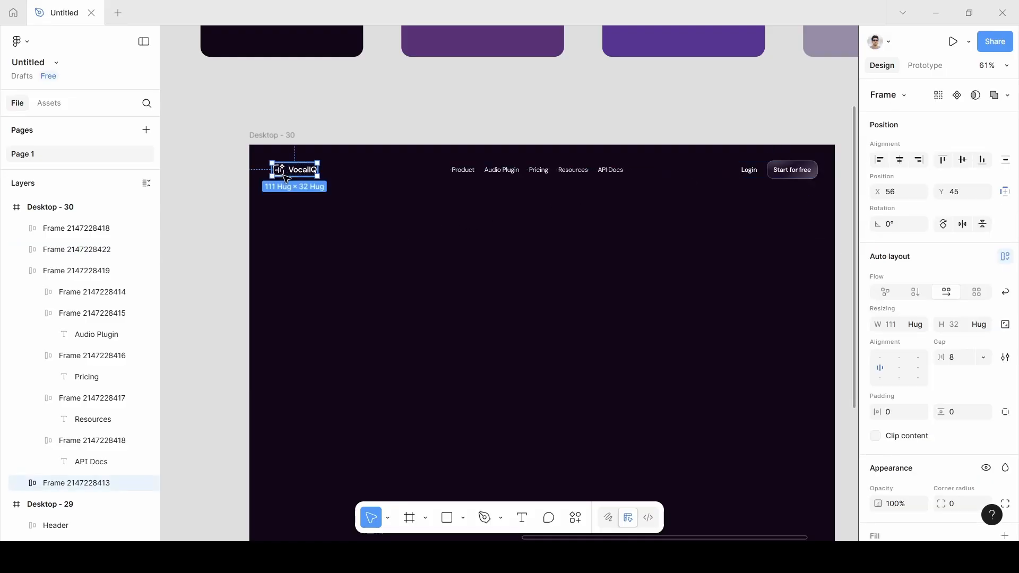
pyautogui.keyDown('shift'); pyautogui.click(485, 175); pyautogui.keyUp('shift')
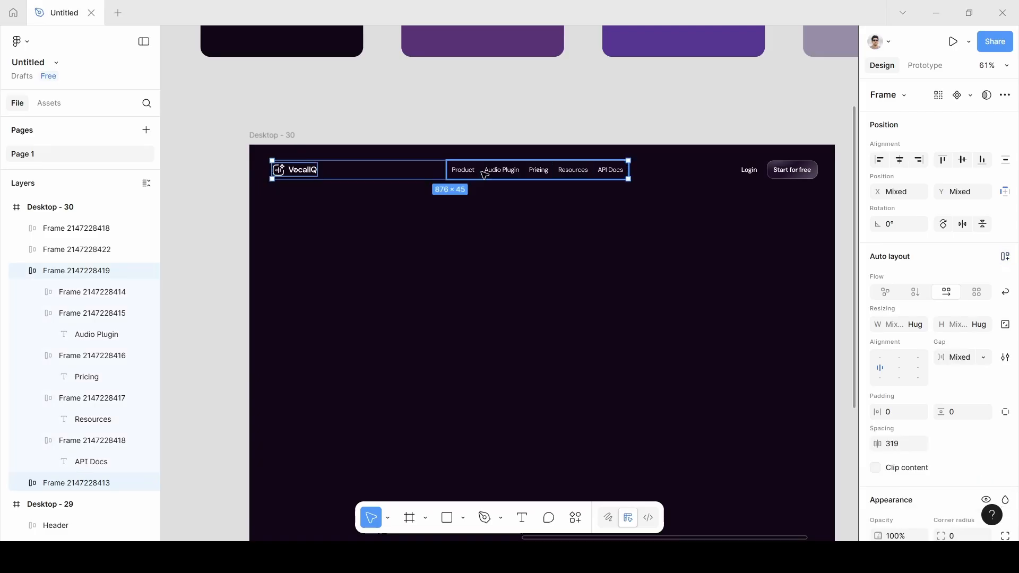
pyautogui.keyDown('shift'); pyautogui.click(760, 172); pyautogui.keyUp('shift')
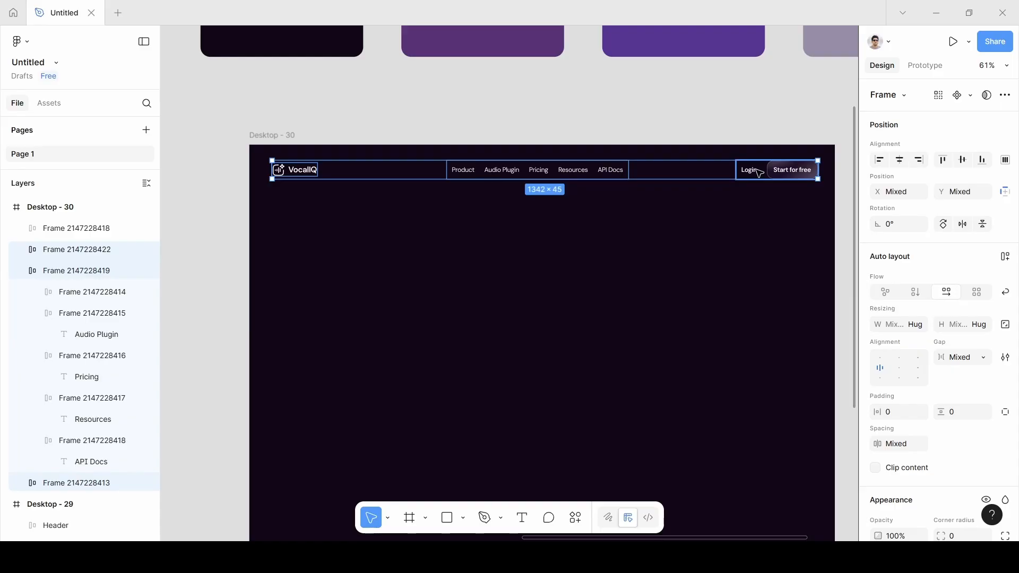
pyautogui.hotkey('shift', 'a')
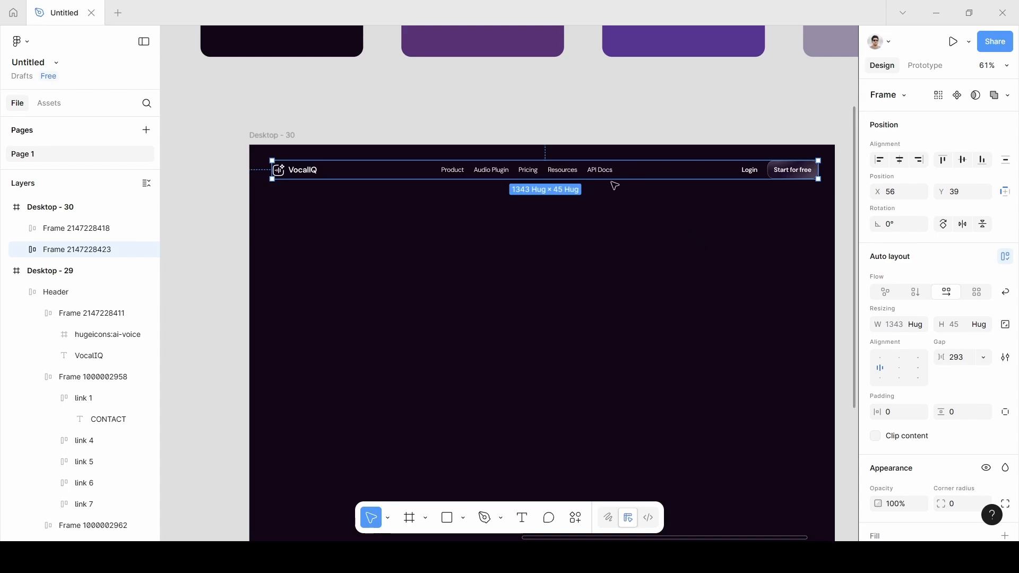
pyautogui.click(922, 329)
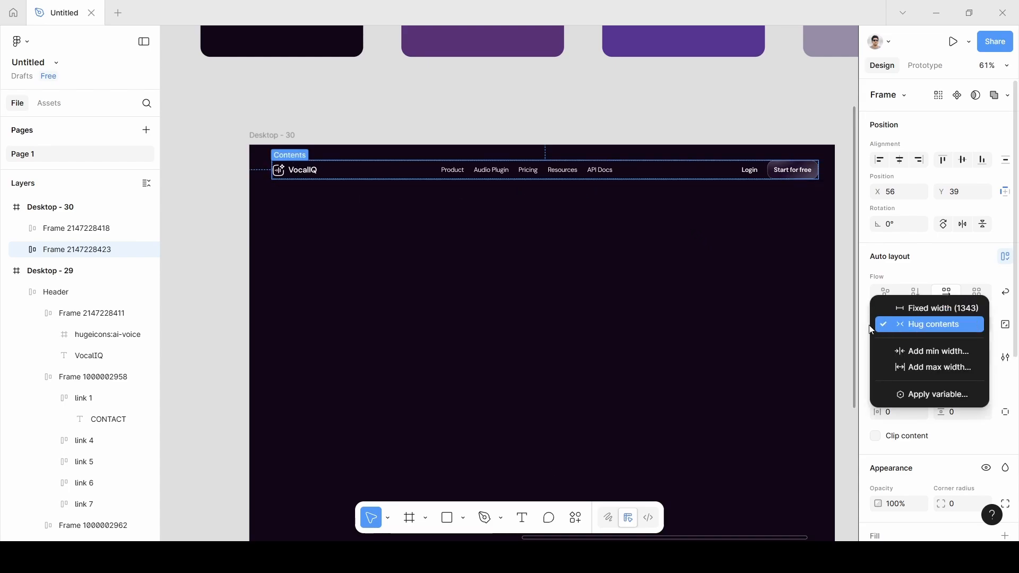
pyautogui.press('Escape')
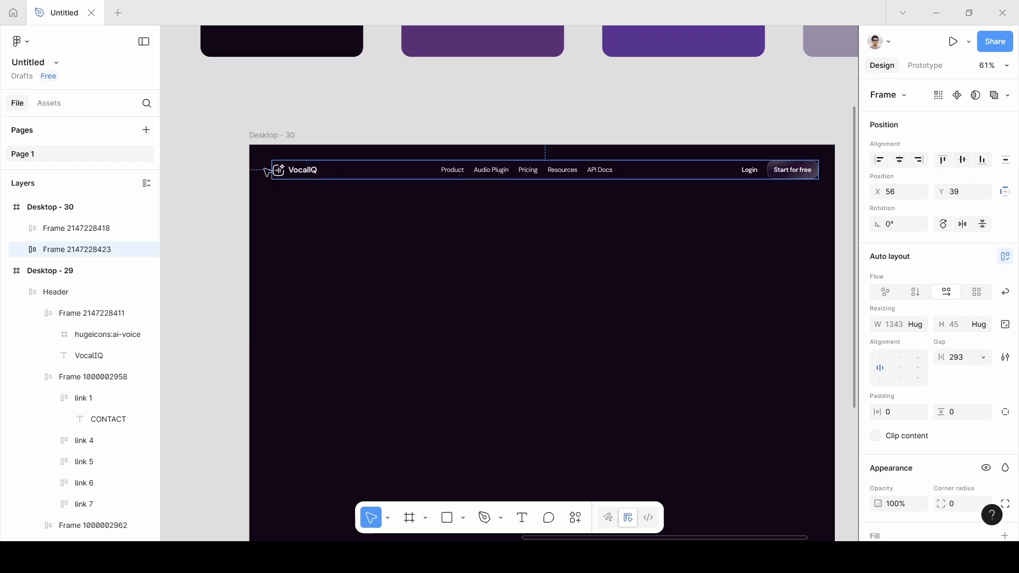
# Step: Stretch the header frame across the full page width of 1440 and move it up to Y 17
pyautogui.moveTo(271, 170); pyautogui.dragTo(249, 170)
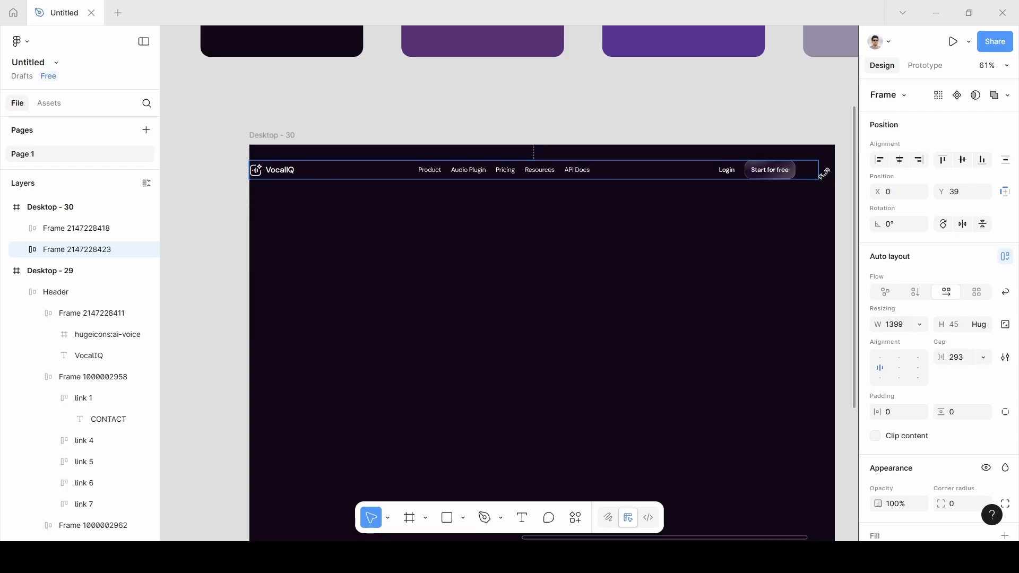
pyautogui.moveTo(817, 173); pyautogui.dragTo(830, 172)
pyautogui.moveTo(836, 171); pyautogui.dragTo(834, 171)
pyautogui.moveTo(402, 173); pyautogui.dragTo(403, 163)
# Step: Set the header frame's auto layout gap to Auto so its three groups spread across the full width
pyautogui.click(984, 358)
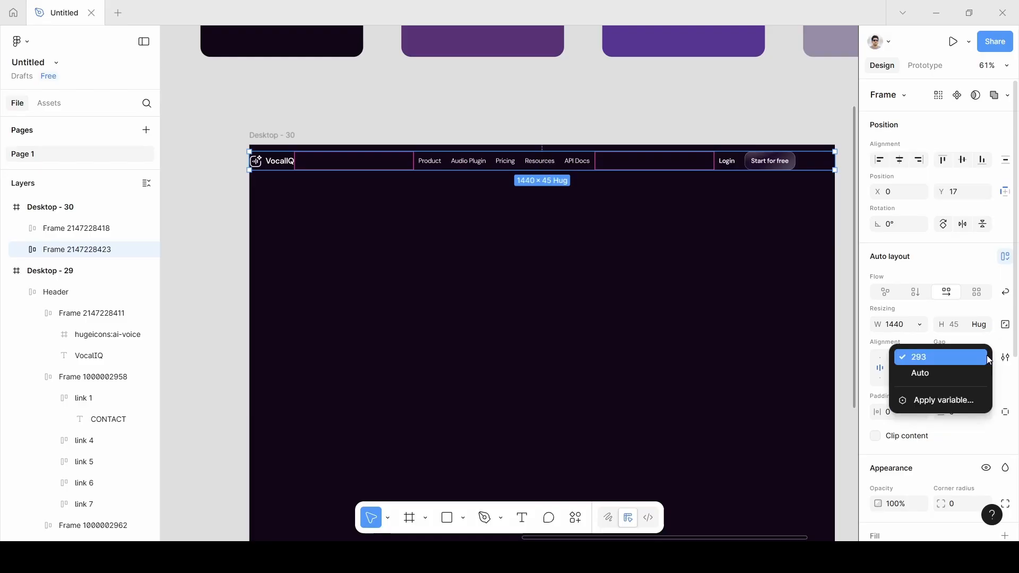
pyautogui.click(942, 373)
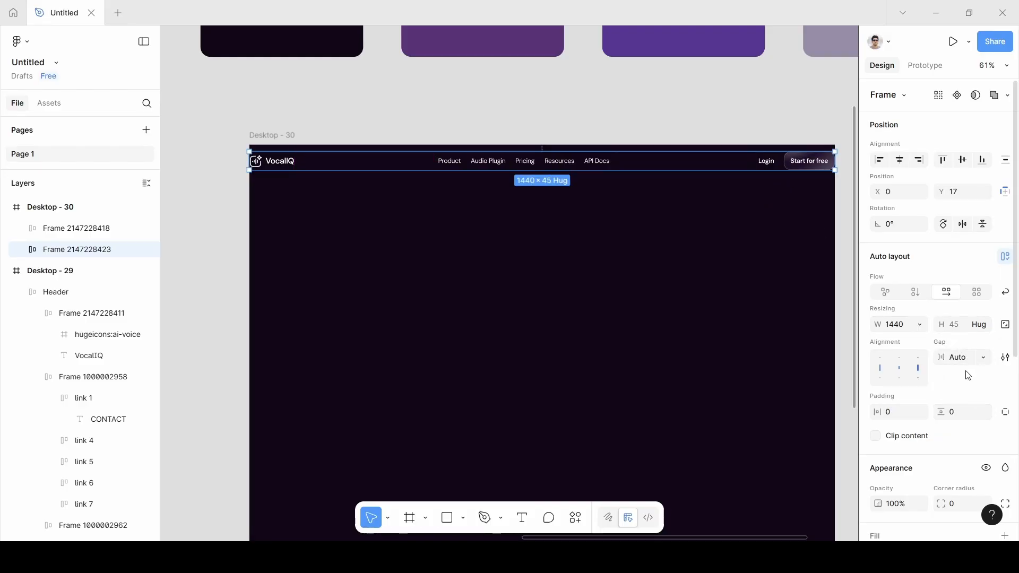
pyautogui.scroll(-1, 926, 384)
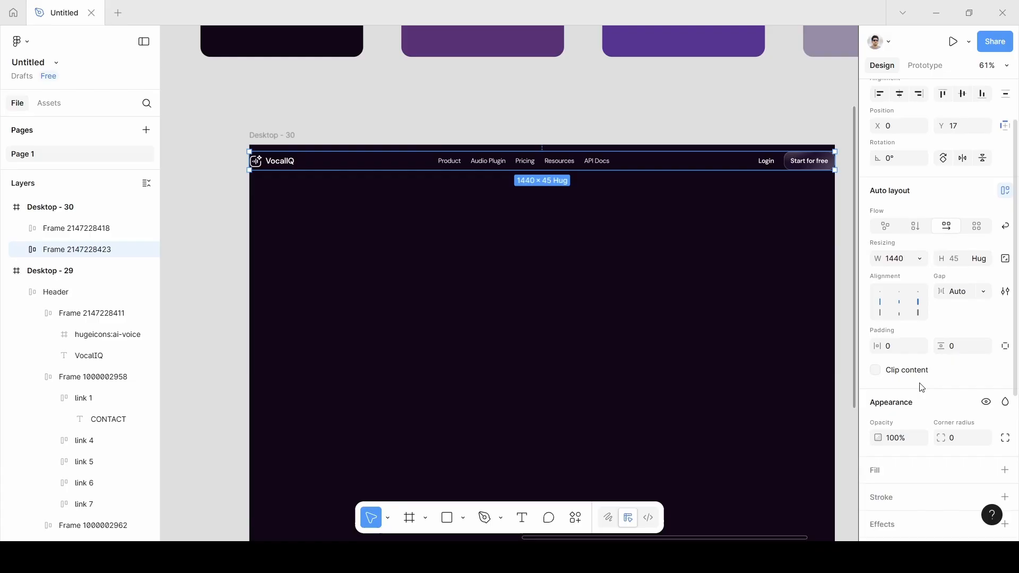
# Step: Set the header frame's auto layout padding to 44 horizontal and 20 vertical
pyautogui.click(900, 351)
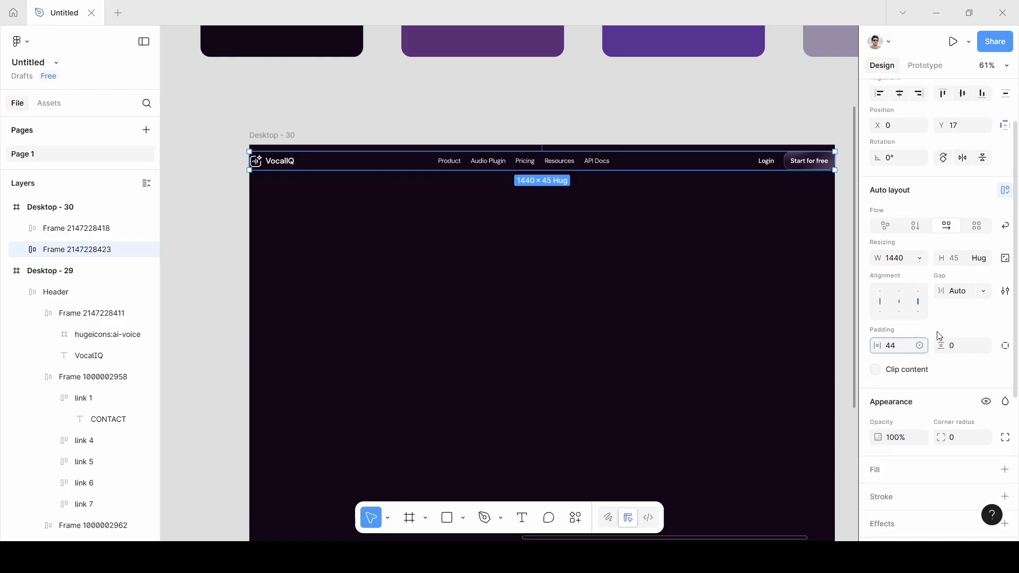
pyautogui.write('44')
pyautogui.click(955, 347)
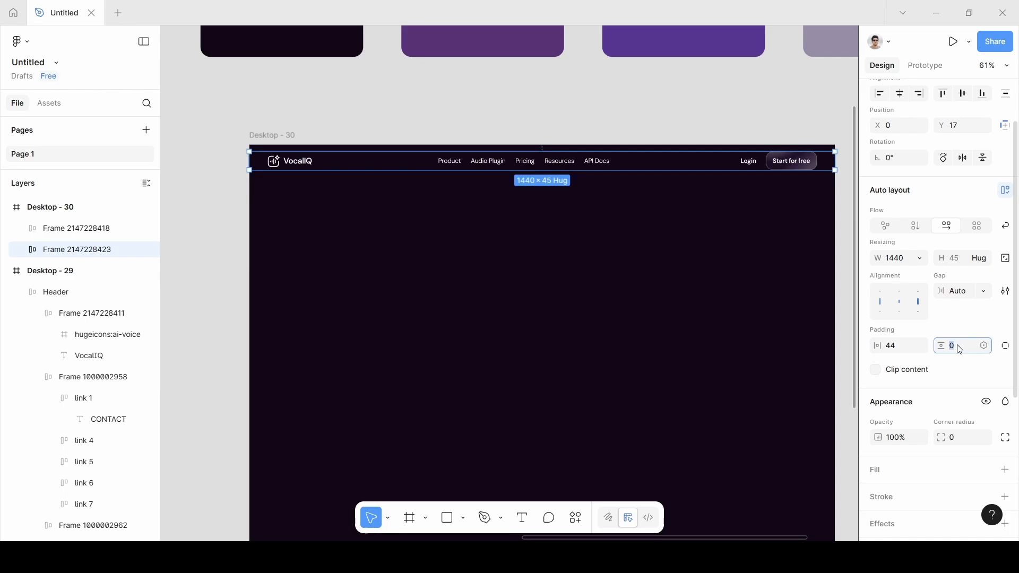
pyautogui.write('20')
pyautogui.press('Return')
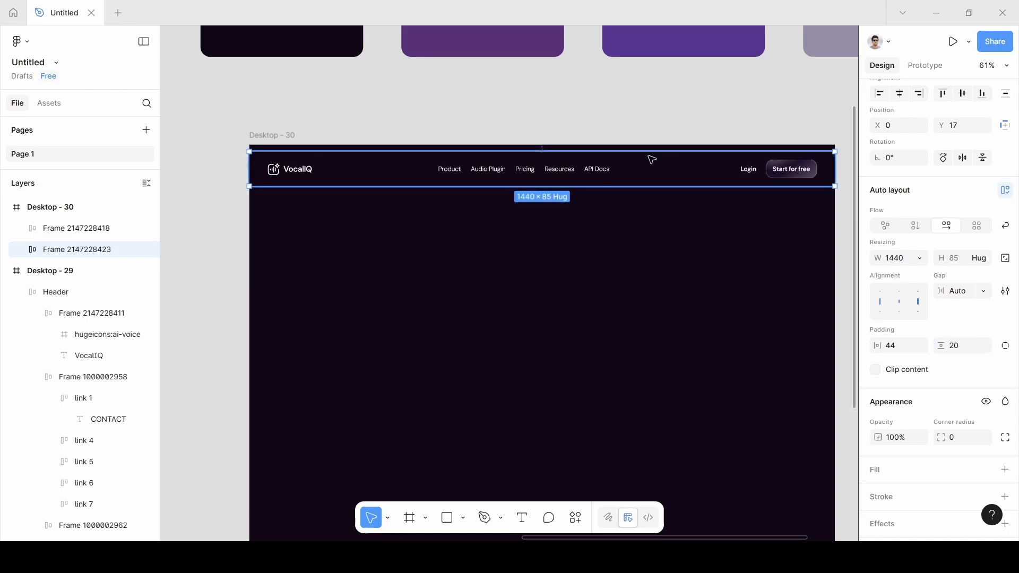
# Step: Nudge the header frame up to Y 1 so it sits against the page's upper edge
pyautogui.scroll(5, 620, 174)
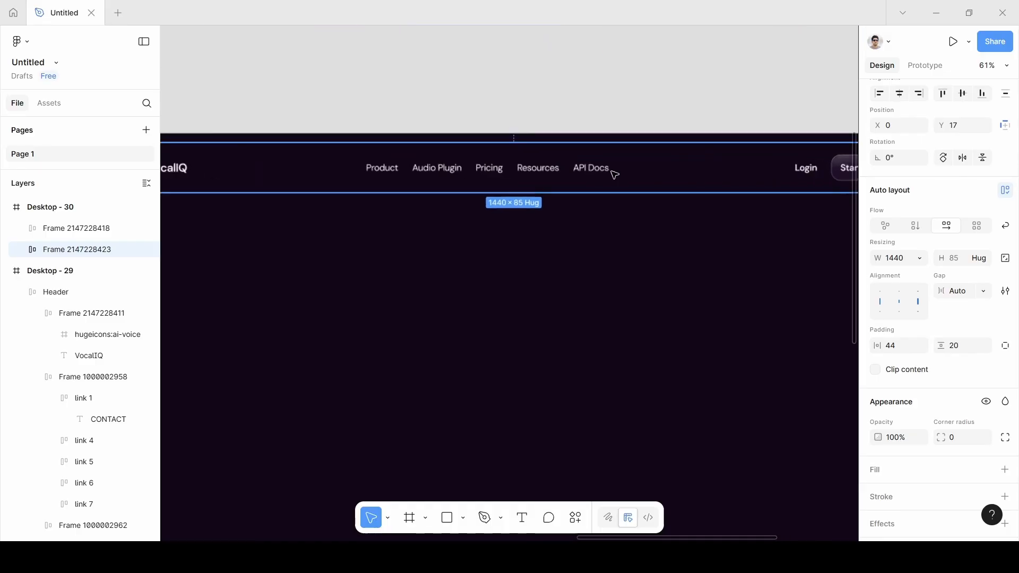
pyautogui.scroll(-4, 616, 174)
pyautogui.scroll(1, 615, 174)
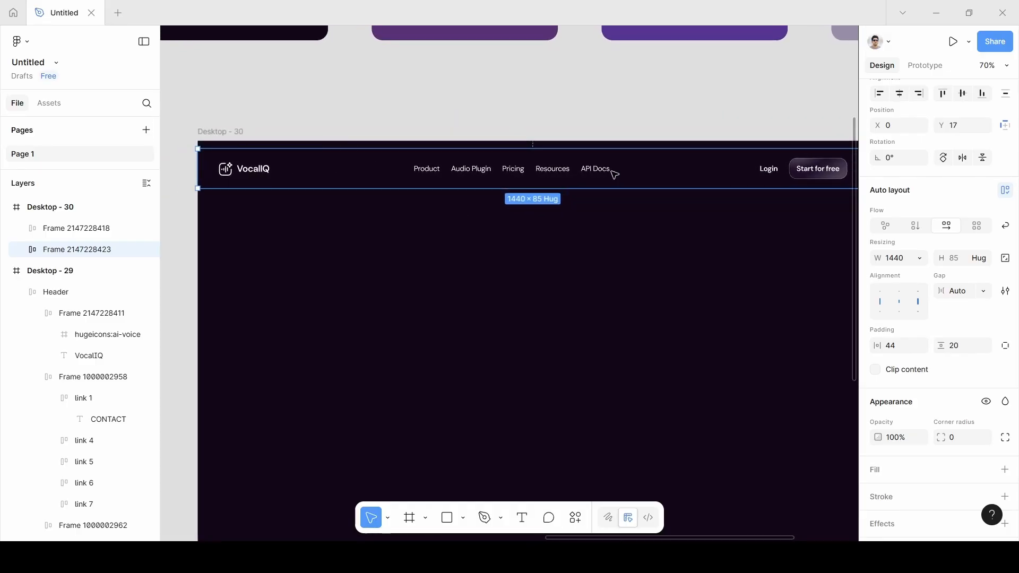
pyautogui.press('Up')
pyautogui.press('Up')
pyautogui.press('Up')
pyautogui.press('Up')
pyautogui.press('Up')
pyautogui.press('Up')
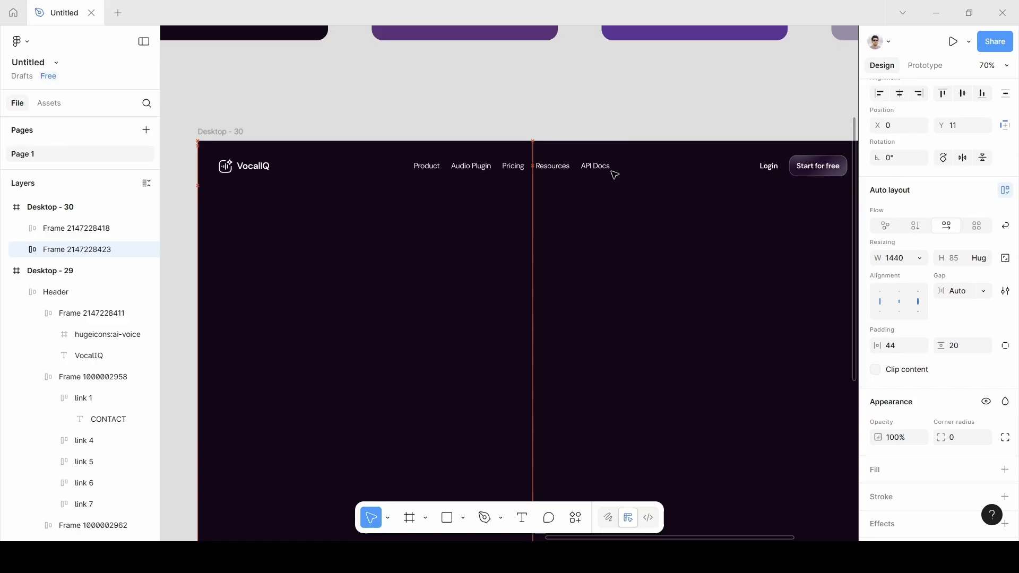
pyautogui.press('Up')
pyautogui.press('Up')
pyautogui.press('Up')
pyautogui.press('Up')
pyautogui.press('Up')
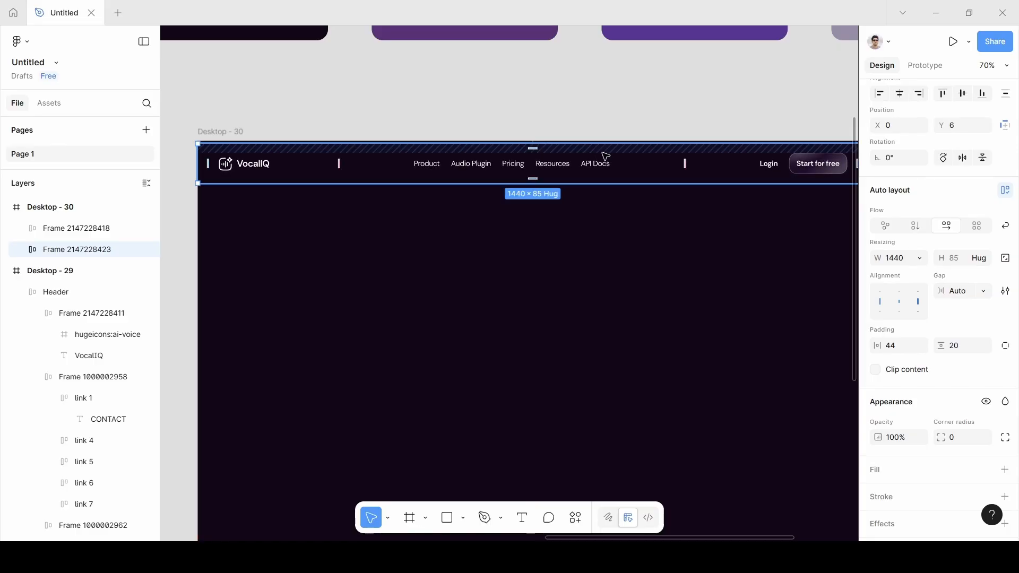
pyautogui.scroll(5, 624, 131)
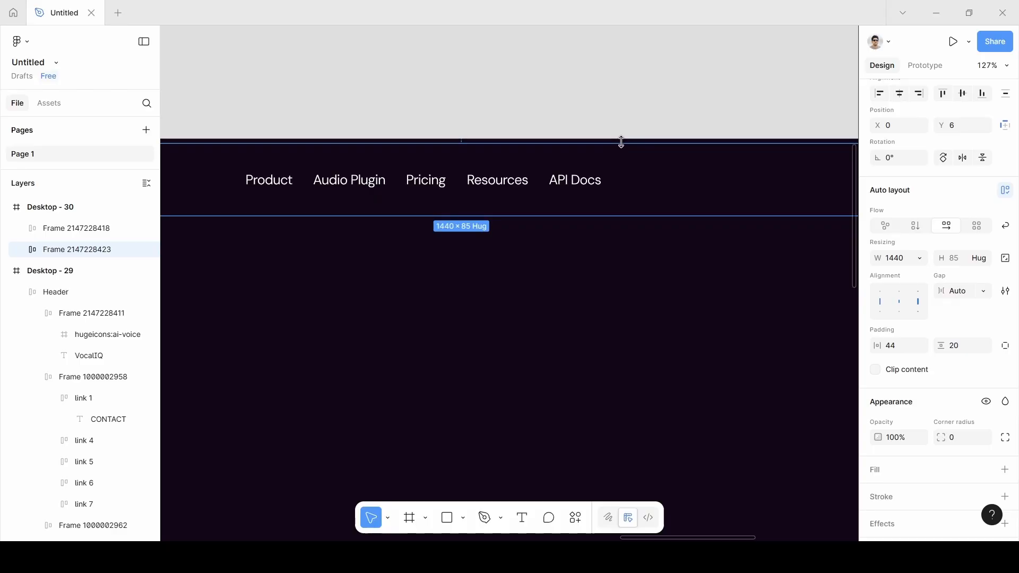
pyautogui.press('Up')
pyautogui.press('Up')
pyautogui.press('Up')
pyautogui.press('Up')
pyautogui.press('Up')
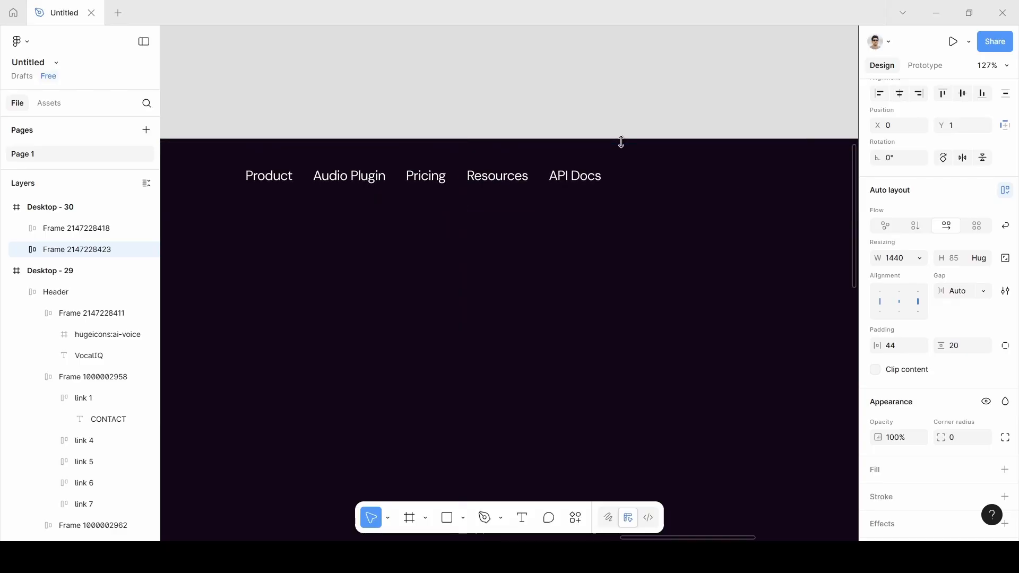
# Step: Examine the background glow of the Desktop - 29 reference page and the colour swatches above the new page
pyautogui.hotkey('shift', '1')
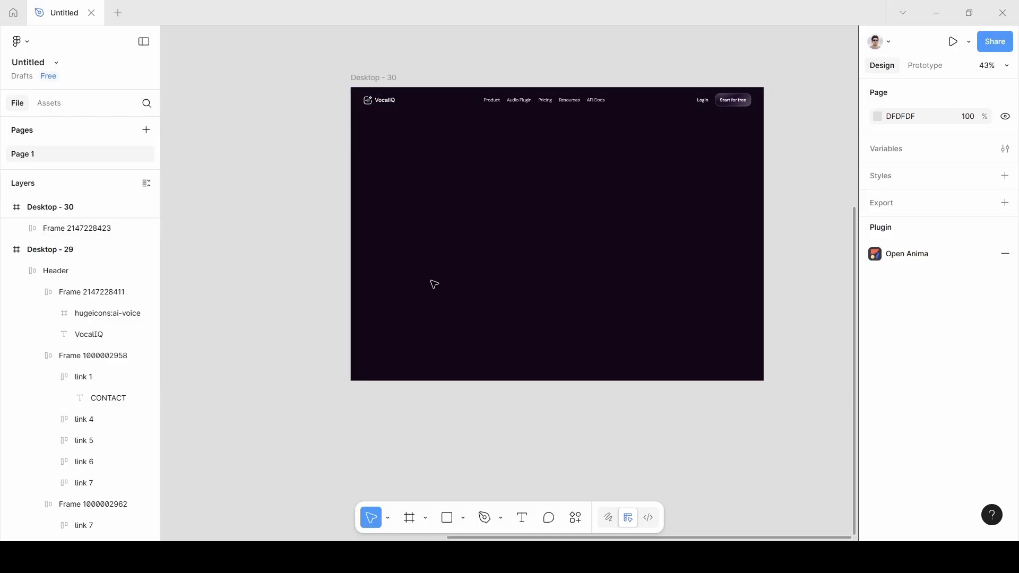
pyautogui.hscroll(-10, 378, 332)
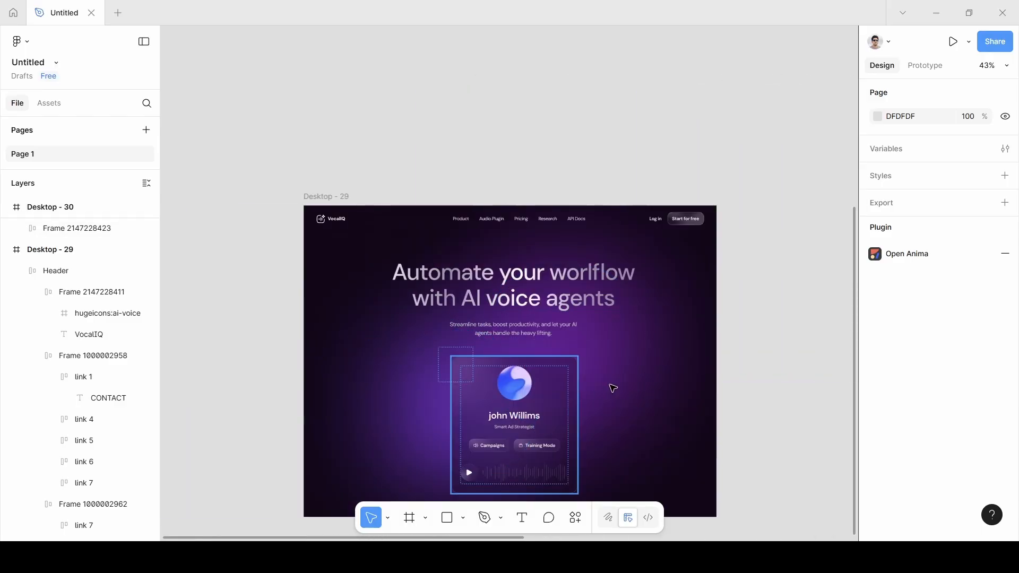
pyautogui.hscroll(15, 750, 317)
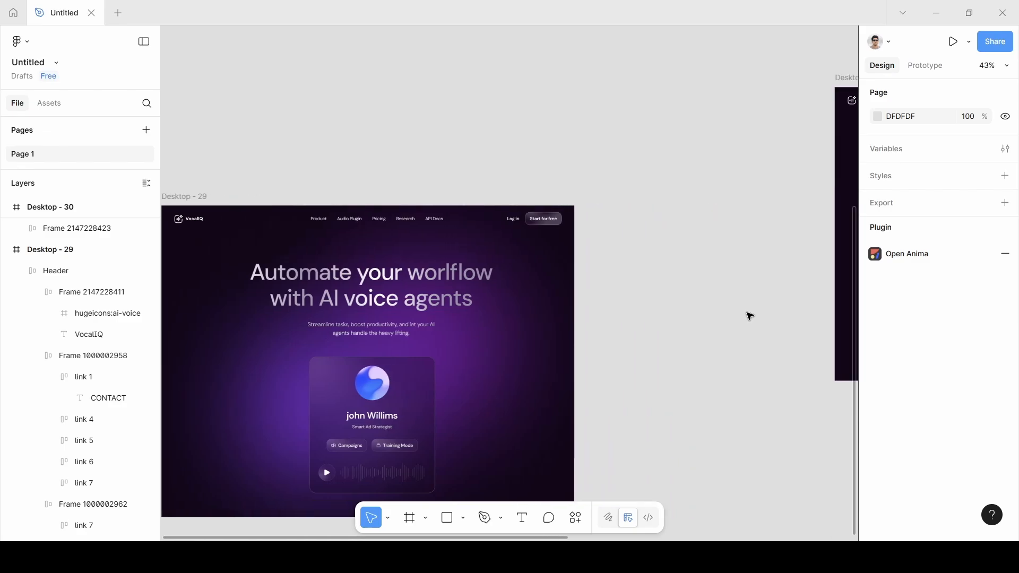
pyautogui.scroll(2, 749, 315)
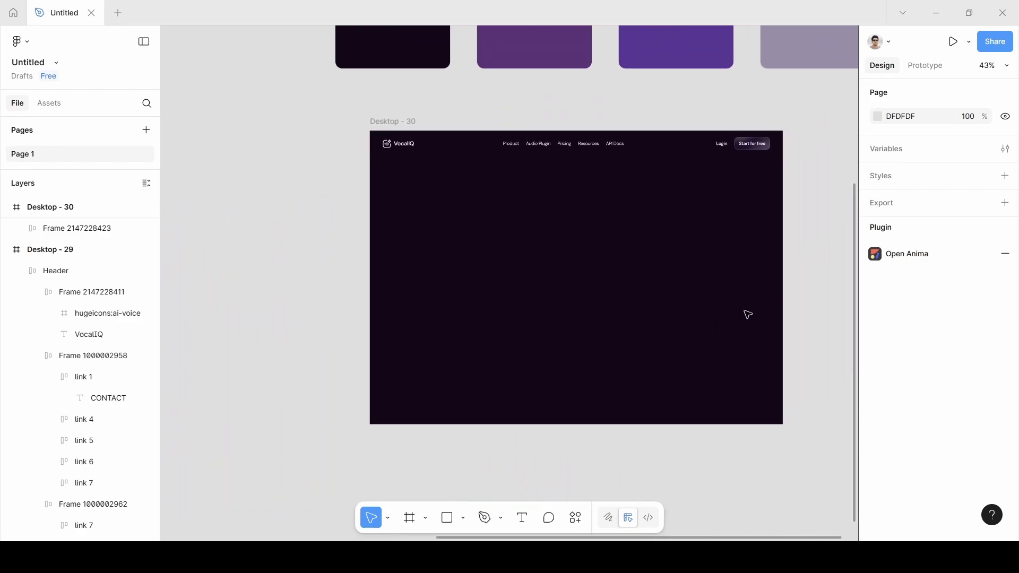
pyautogui.scroll(5, 758, 262)
pyautogui.hscroll(1, 750, 264)
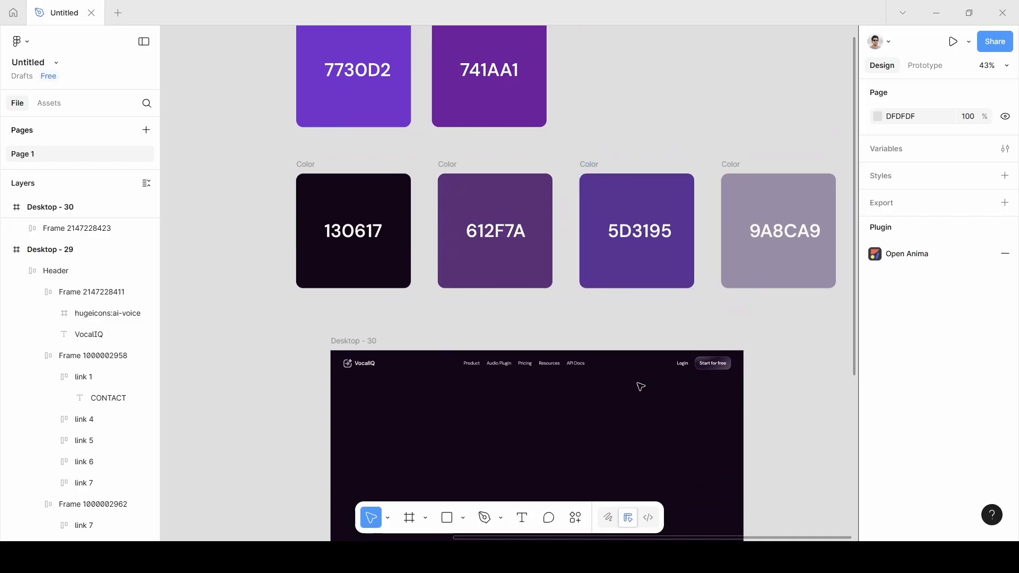
pyautogui.scroll(-3, 641, 387)
pyautogui.hscroll(-10, 419, 356)
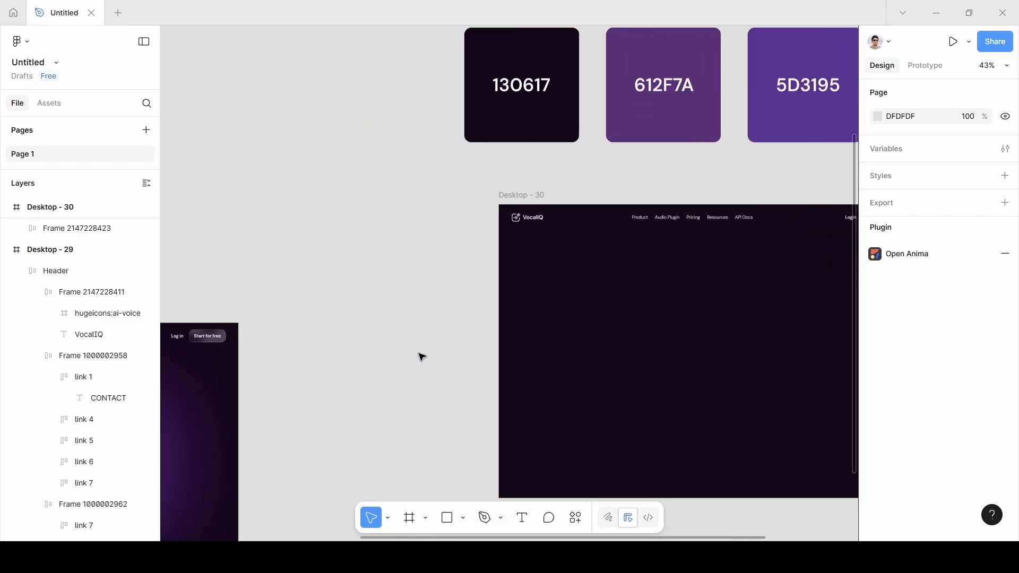
pyautogui.scroll(-2, 478, 329)
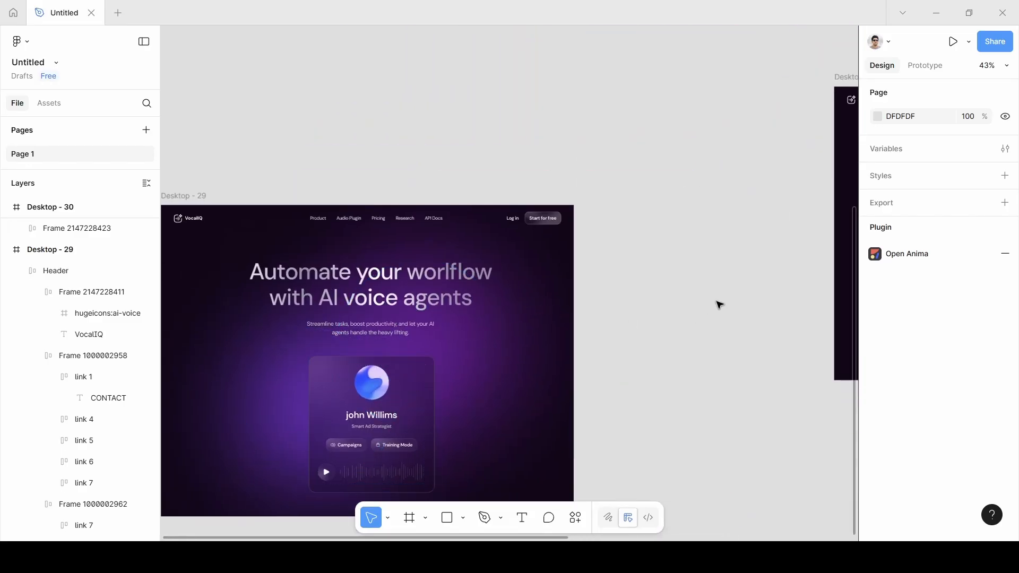
pyautogui.hscroll(10, 719, 304)
pyautogui.scroll(1, 720, 305)
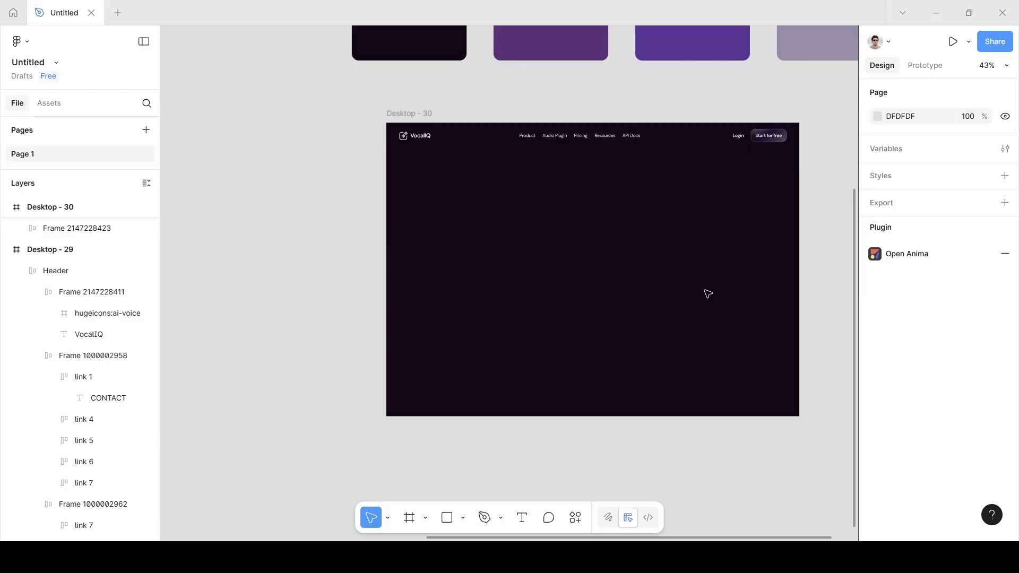
# Step: Draw a circle about 606 × 606 on the Desktop - 30 page and place it at about X 690, Y 131
pyautogui.press('o')
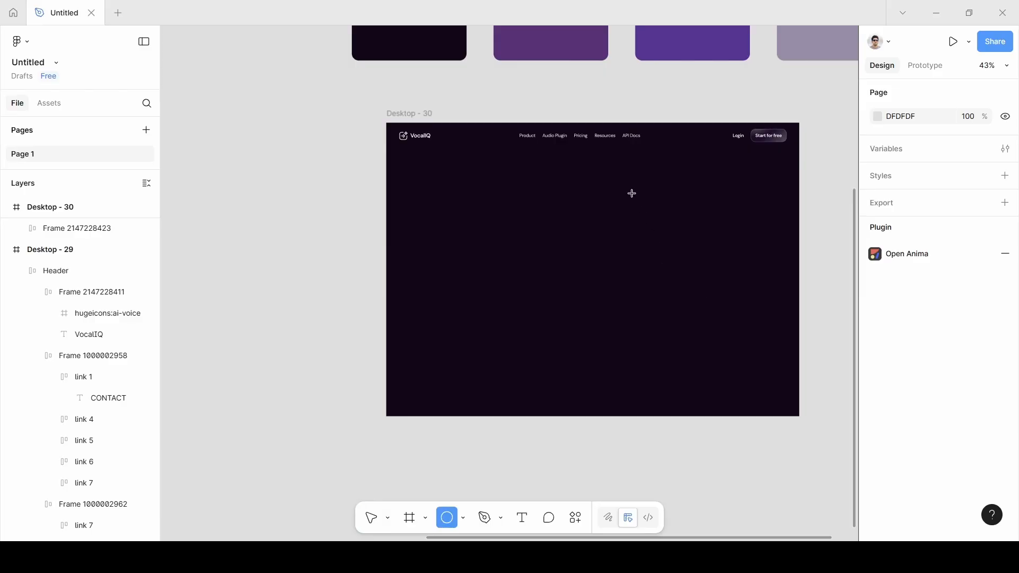
pyautogui.moveTo(609, 172); pyautogui.dragTo(731, 346)
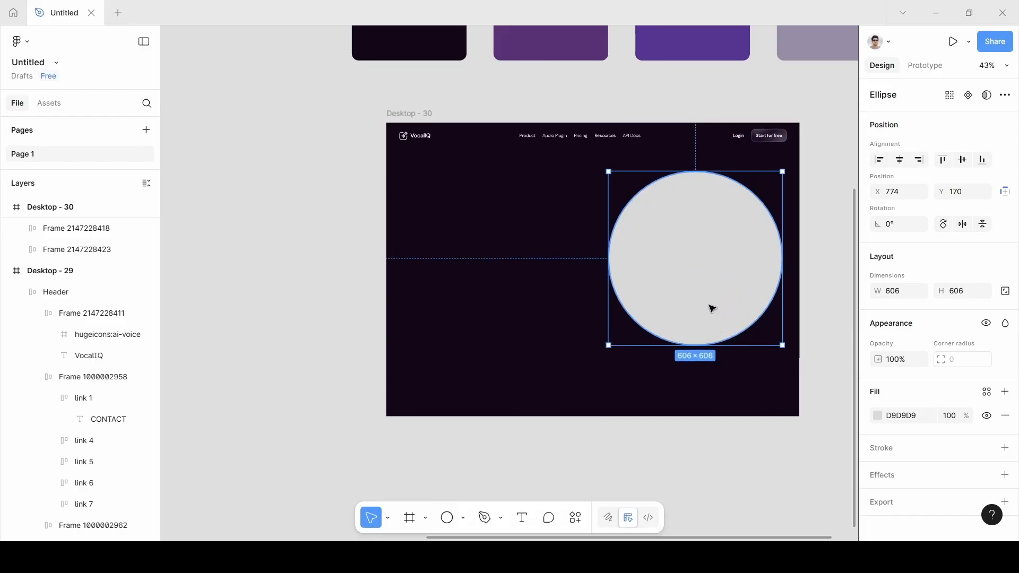
pyautogui.moveTo(711, 307); pyautogui.dragTo(697, 301)
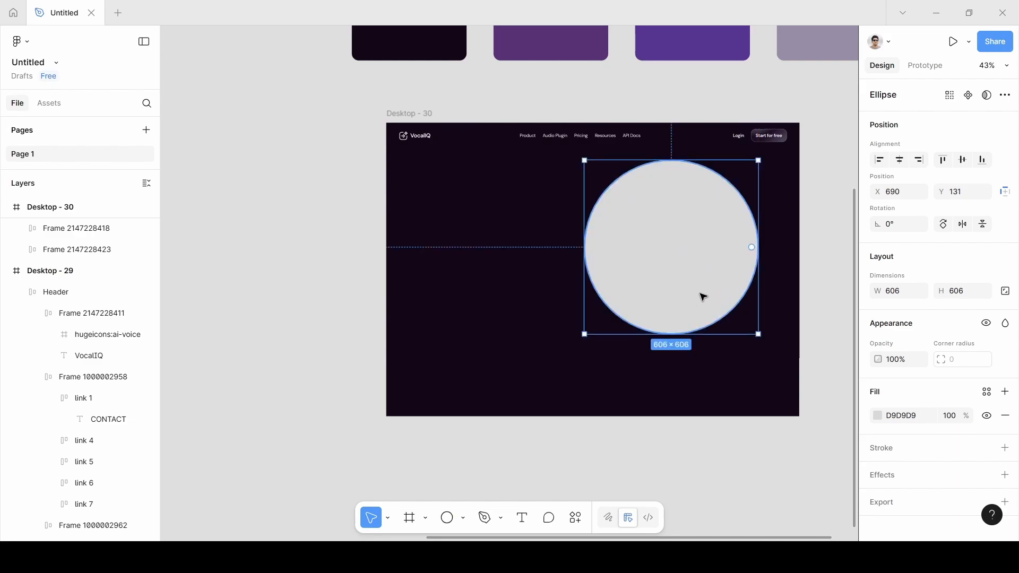
# Step: Fill the circle with the purple 7730D2 sampled from its colour swatch
pyautogui.click(879, 422)
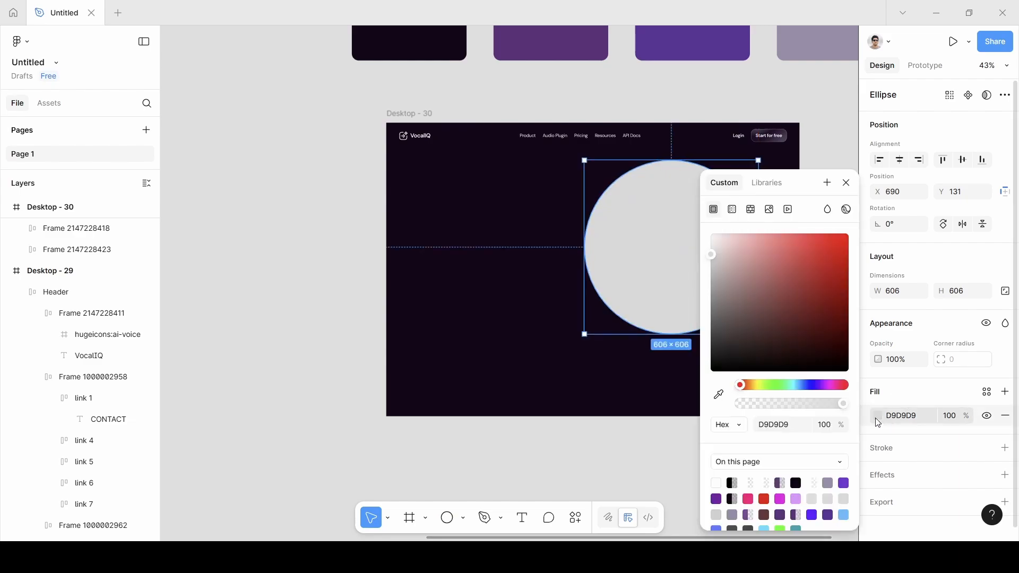
pyautogui.click(719, 394)
pyautogui.scroll(5, 680, 334)
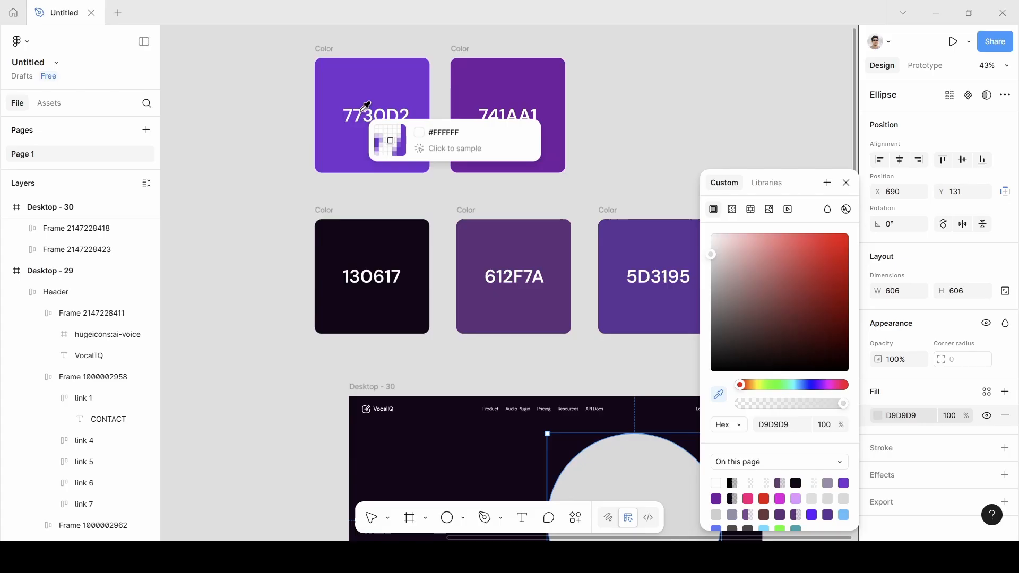
pyautogui.click(360, 76)
pyautogui.click(846, 183)
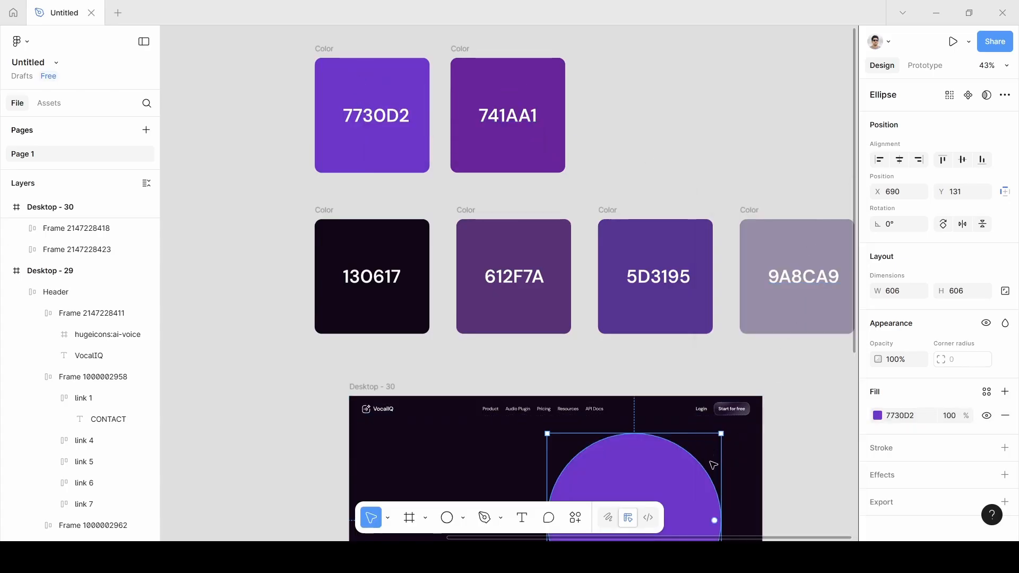
# Step: Duplicate the purple circle and place the copy down and to the left at about X 281, Y 335
pyautogui.scroll(-4, 708, 459)
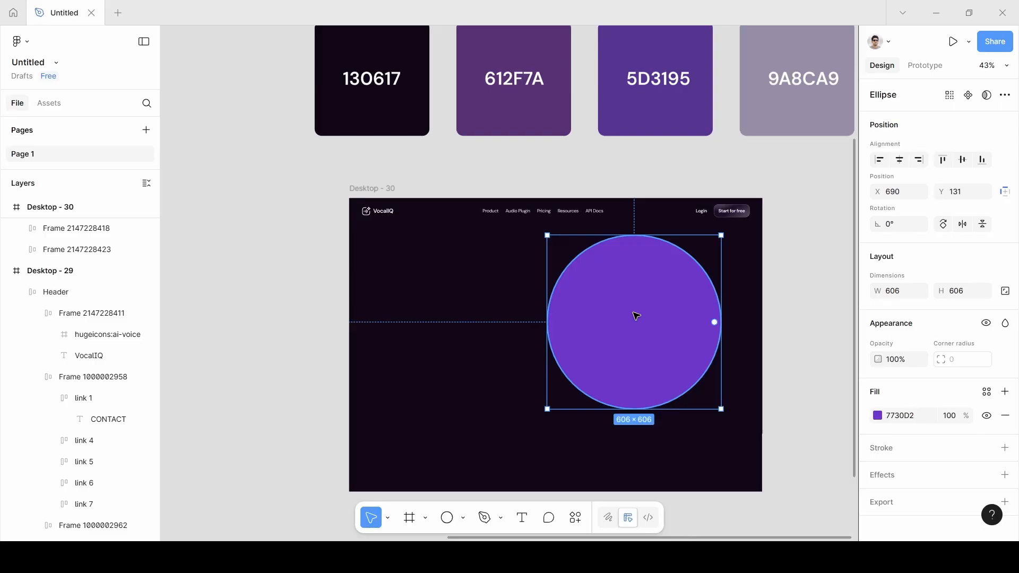
pyautogui.hotkey('ctrl', 'd')
pyautogui.moveTo(639, 314); pyautogui.dragTo(516, 378)
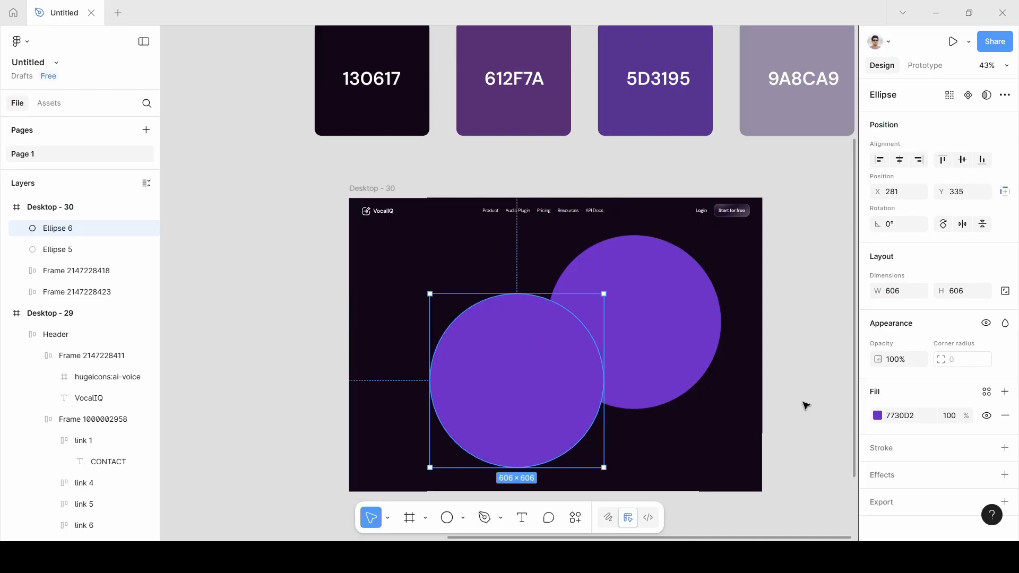
# Step: Fill the duplicated circle with the darker purple 741AA1 sampled from its colour swatch
pyautogui.click(876, 417)
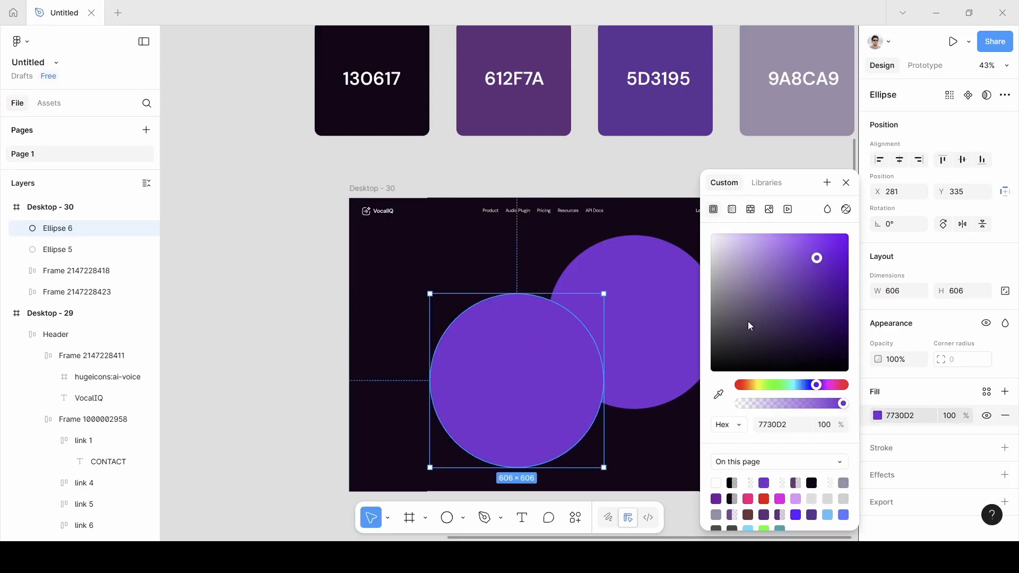
pyautogui.click(718, 396)
pyautogui.scroll(8, 489, 273)
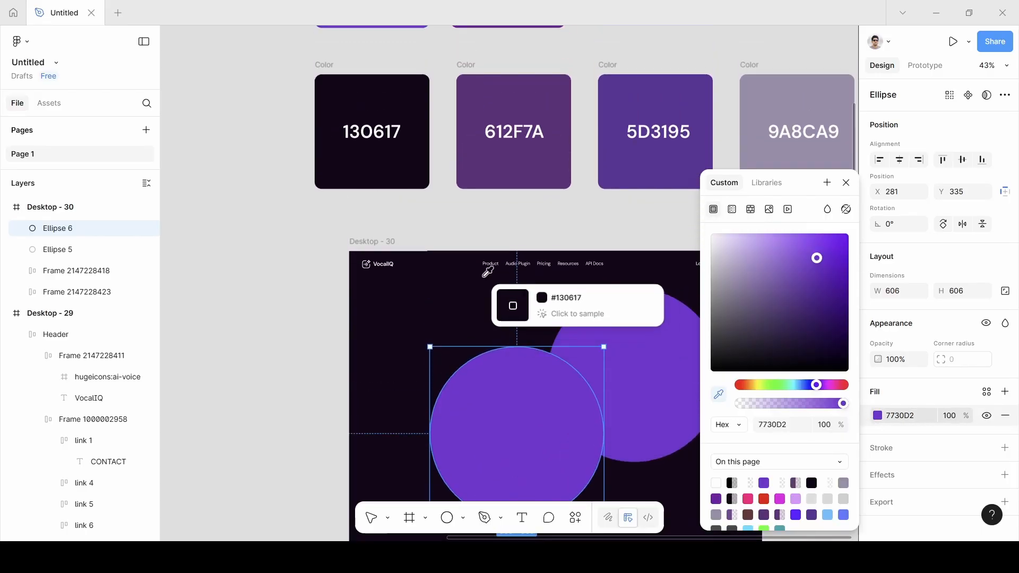
pyautogui.click(498, 98)
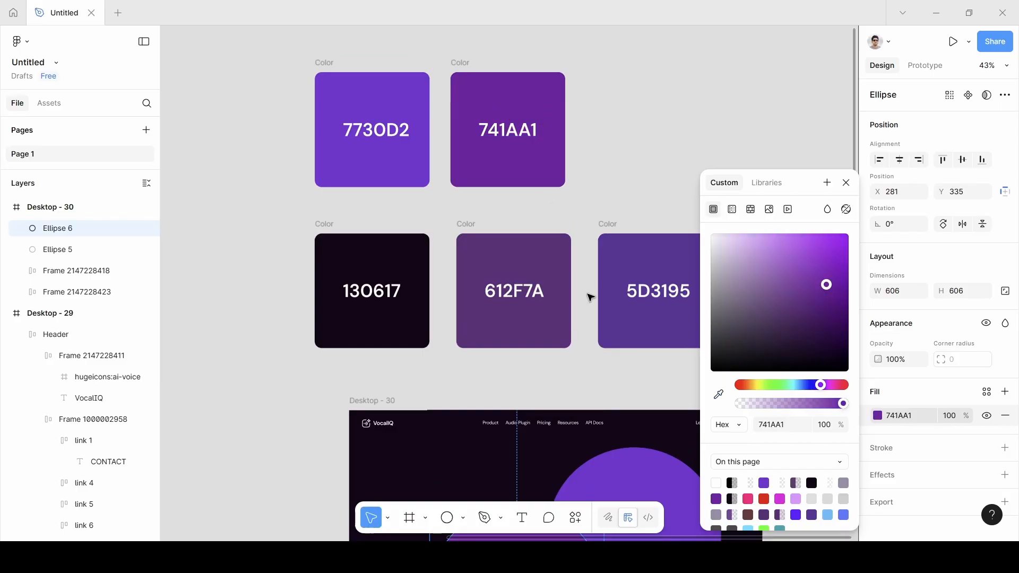
pyautogui.scroll(-5, 587, 295)
pyautogui.click(845, 183)
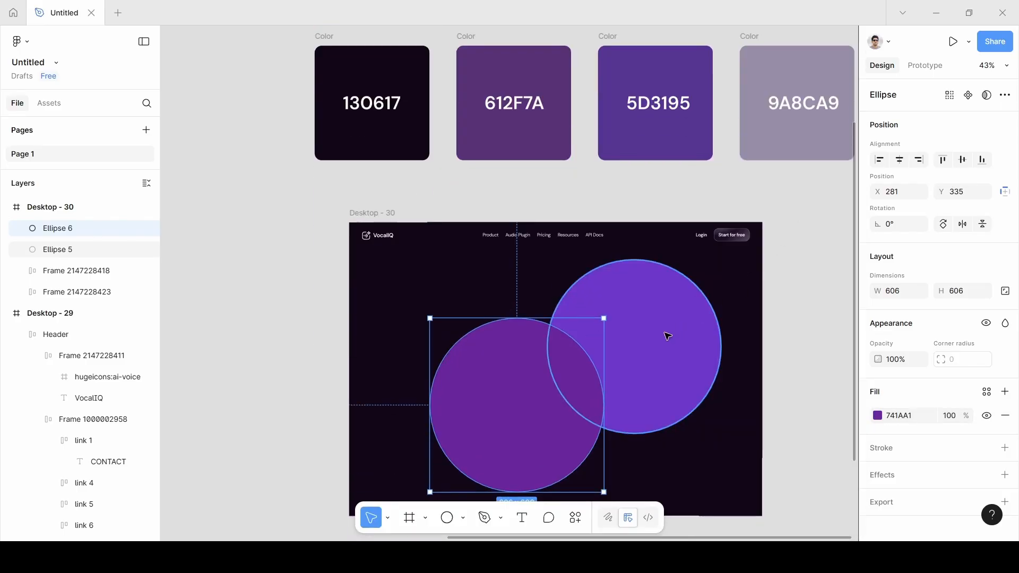
# Step: Compare the placement of the two circles with the purple glows on the Desktop - 29 reference page
pyautogui.hscroll(-9, 562, 337)
pyautogui.scroll(-5, 562, 337)
pyautogui.hscroll(4, 563, 338)
pyautogui.scroll(2, 562, 338)
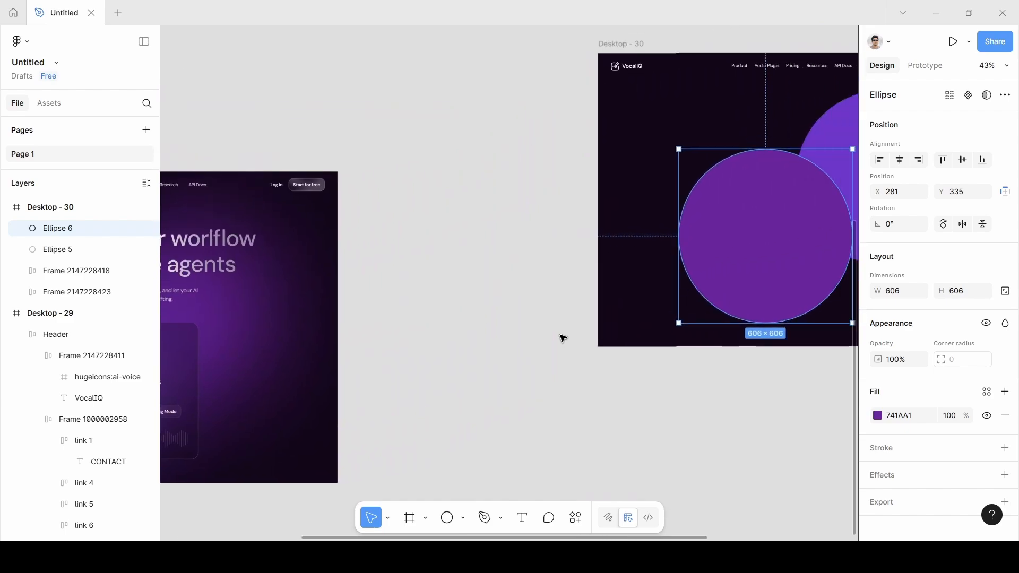
pyautogui.hscroll(2, 555, 336)
pyautogui.hscroll(-8, 546, 334)
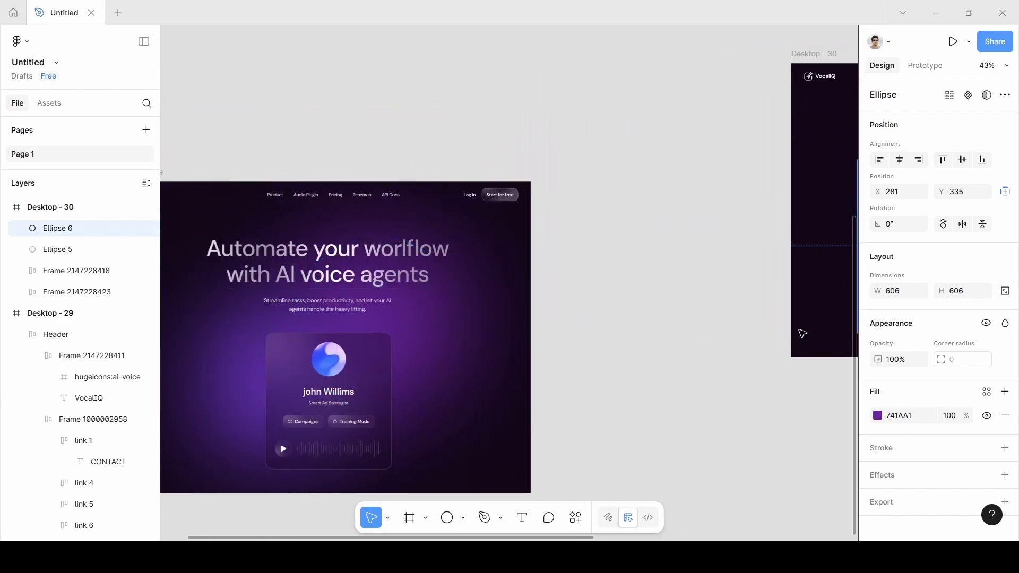
pyautogui.hscroll(15, 803, 333)
pyautogui.scroll(2, 803, 334)
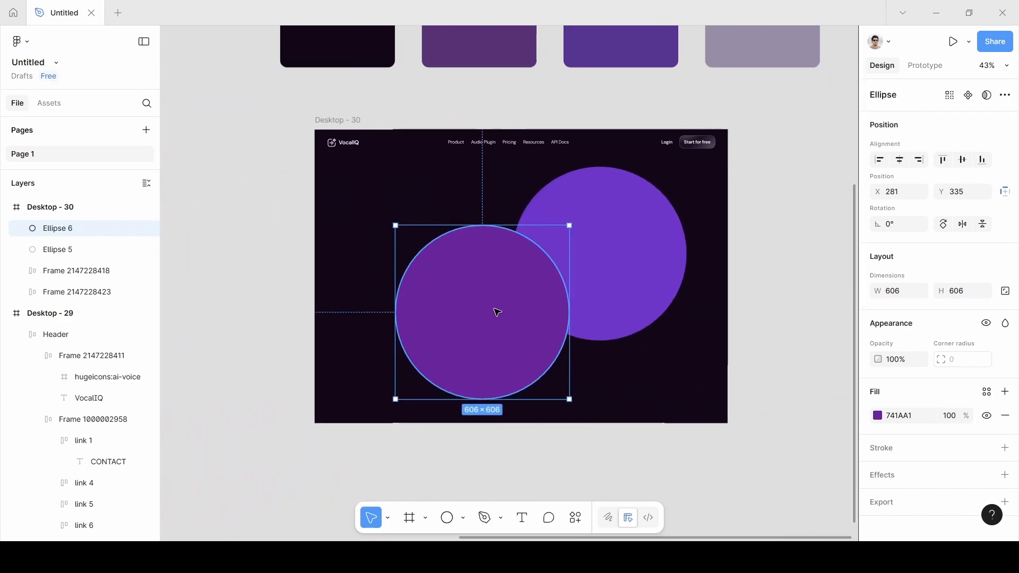
# Step: Swap the two circles, moving the 741AA1 one to about X 655, Y 67 and the 7730D2 one to the page's lower left
pyautogui.moveTo(498, 313); pyautogui.dragTo(619, 246)
pyautogui.click(690, 284)
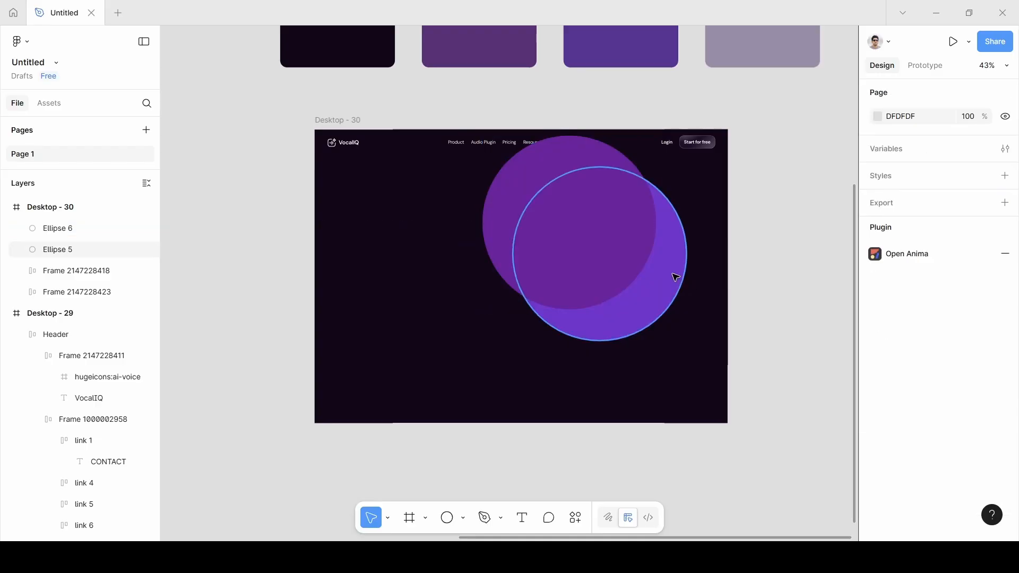
pyautogui.click(675, 272)
pyautogui.moveTo(665, 291); pyautogui.dragTo(554, 332)
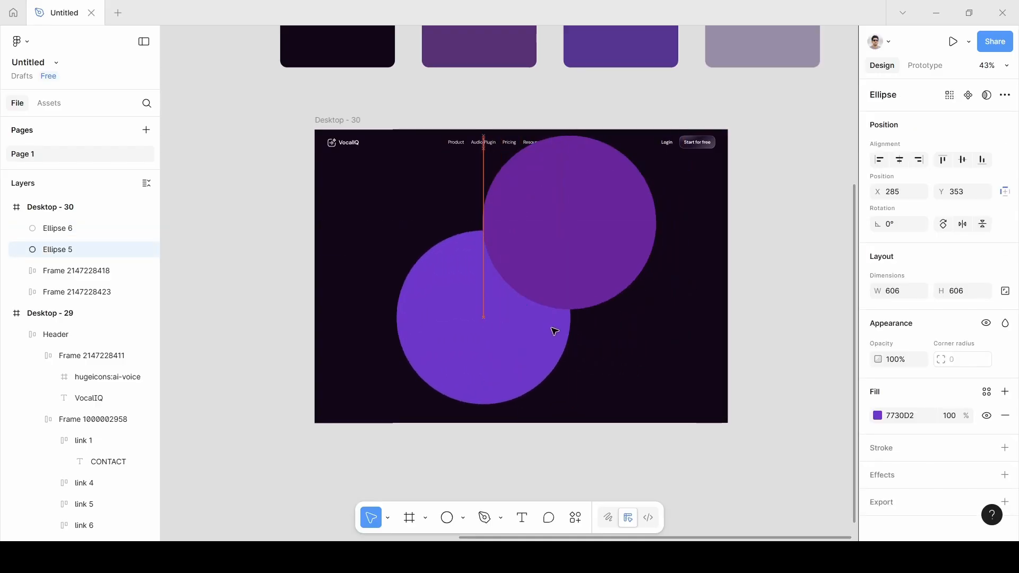
pyautogui.moveTo(605, 221); pyautogui.dragTo(625, 232)
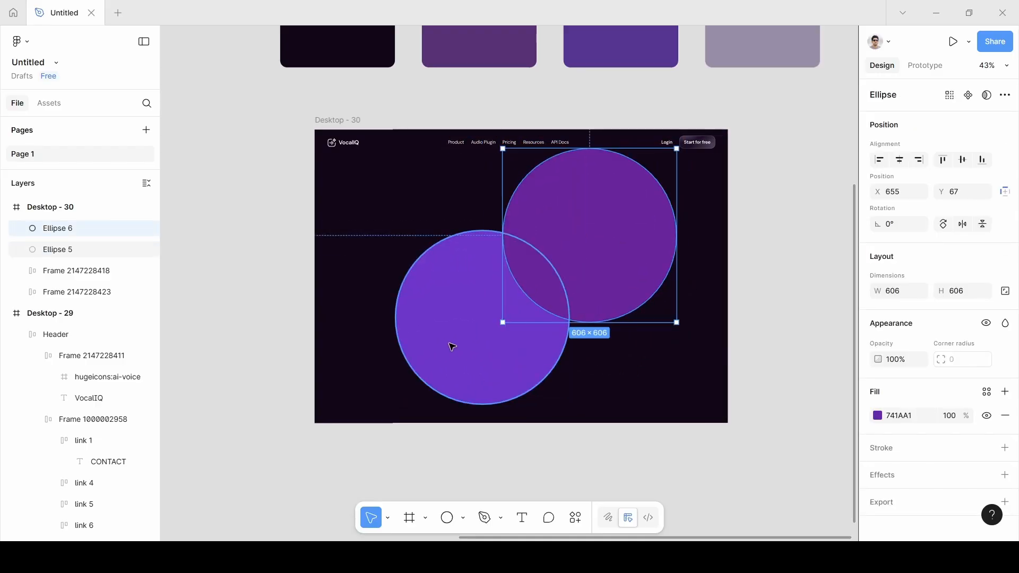
# Step: Move the 7730D2 circle to about X 328, Y 351 and the 741AA1 circle down to X 655, Y 150
pyautogui.moveTo(453, 347); pyautogui.dragTo(464, 345)
pyautogui.moveTo(631, 234); pyautogui.dragTo(630, 262)
# Step: Add a uniform layer blur of 400 to the 741AA1 circle
pyautogui.scroll(-1, 931, 438)
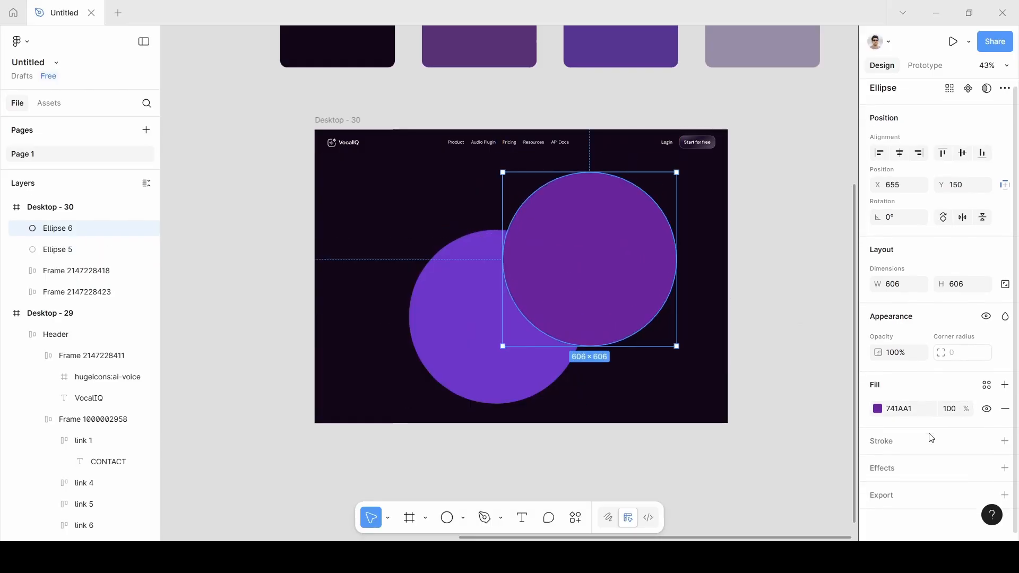
pyautogui.click(909, 467)
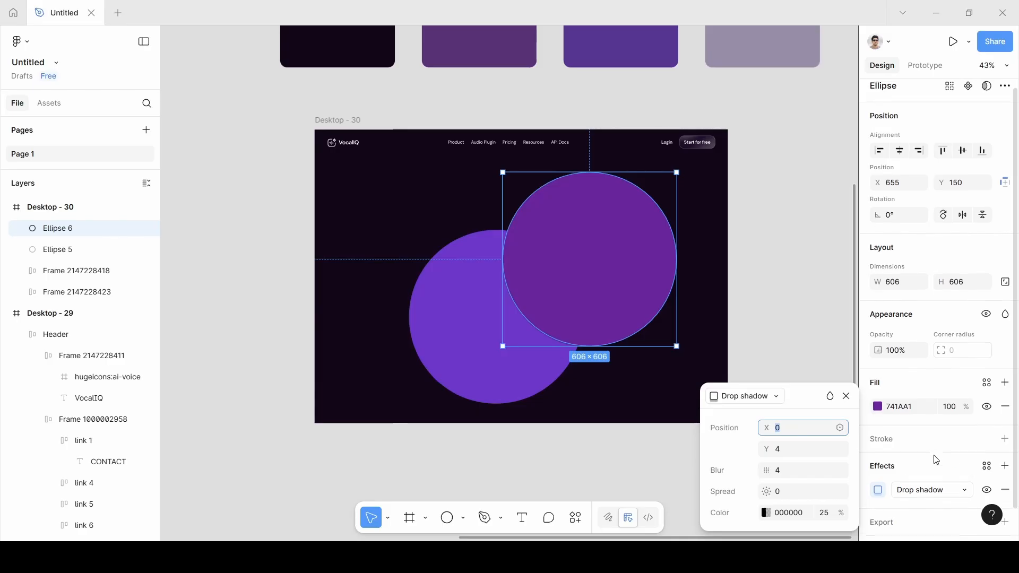
pyautogui.scroll(-1, 913, 477)
pyautogui.click(918, 471)
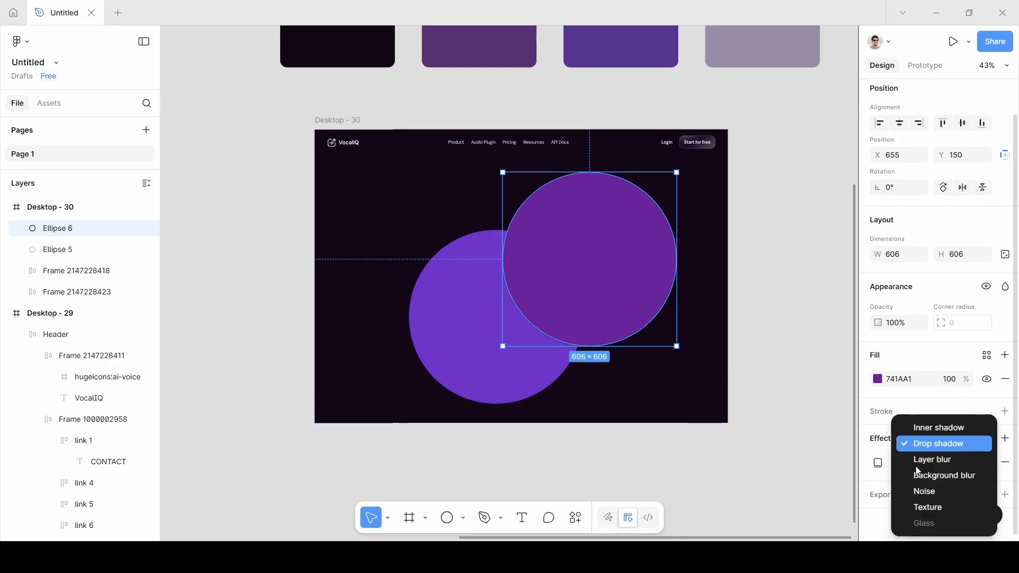
pyautogui.click(935, 463)
pyautogui.click(879, 467)
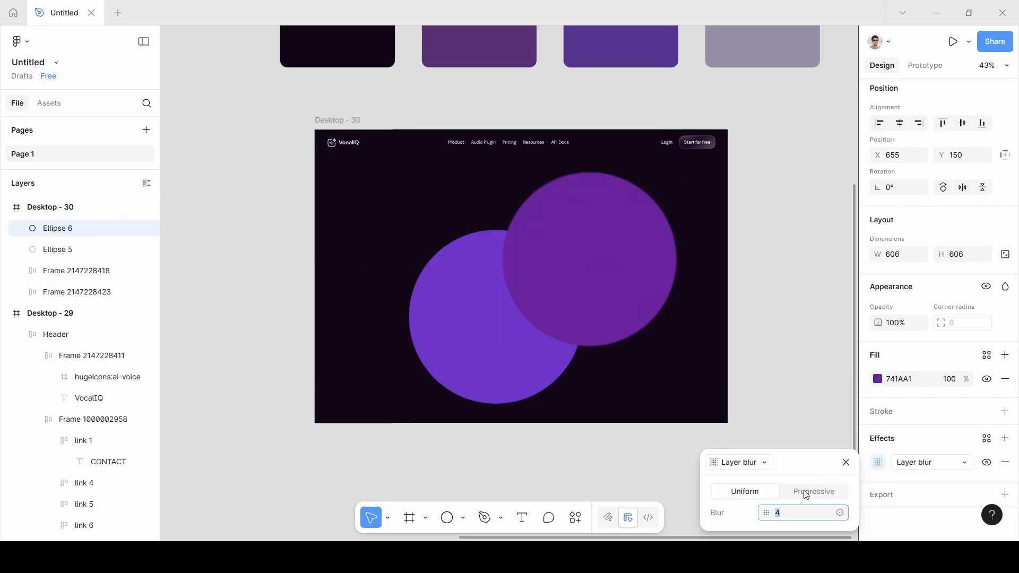
pyautogui.write('400')
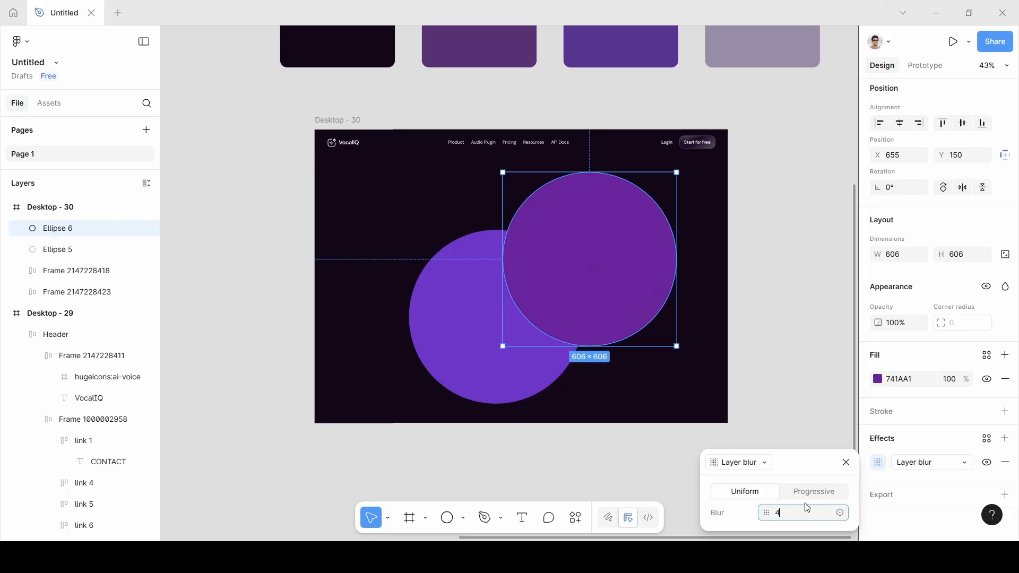
pyautogui.press('Return')
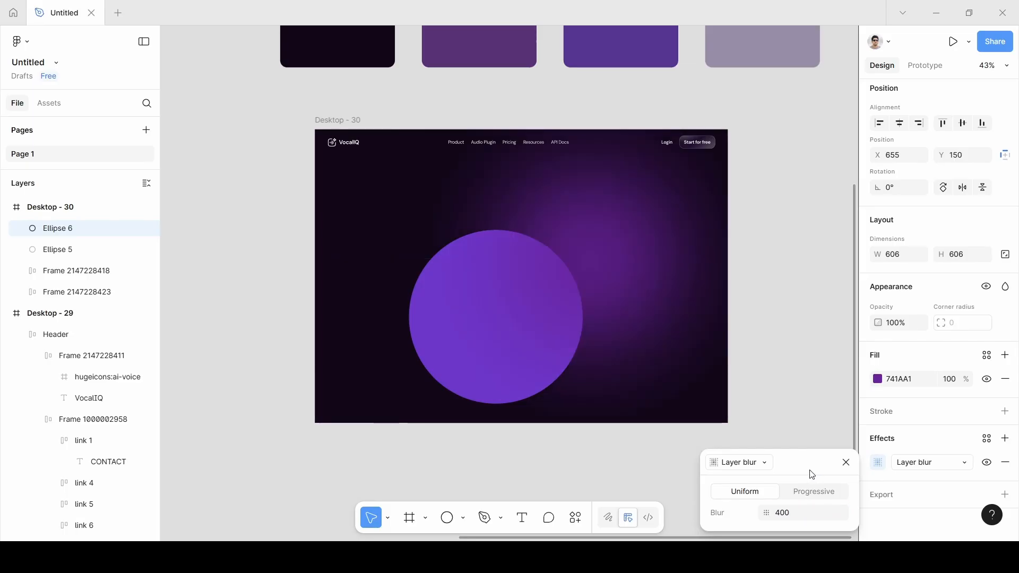
# Step: Apply a uniform layer blur of 400 to the 7730D2 circle at the page's lower left
pyautogui.click(513, 342)
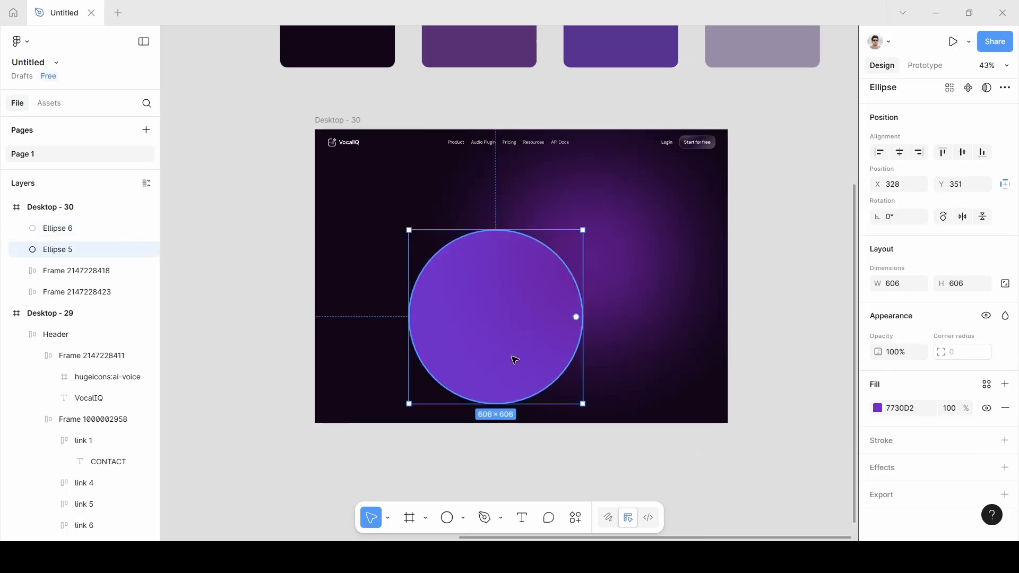
pyautogui.click(882, 468)
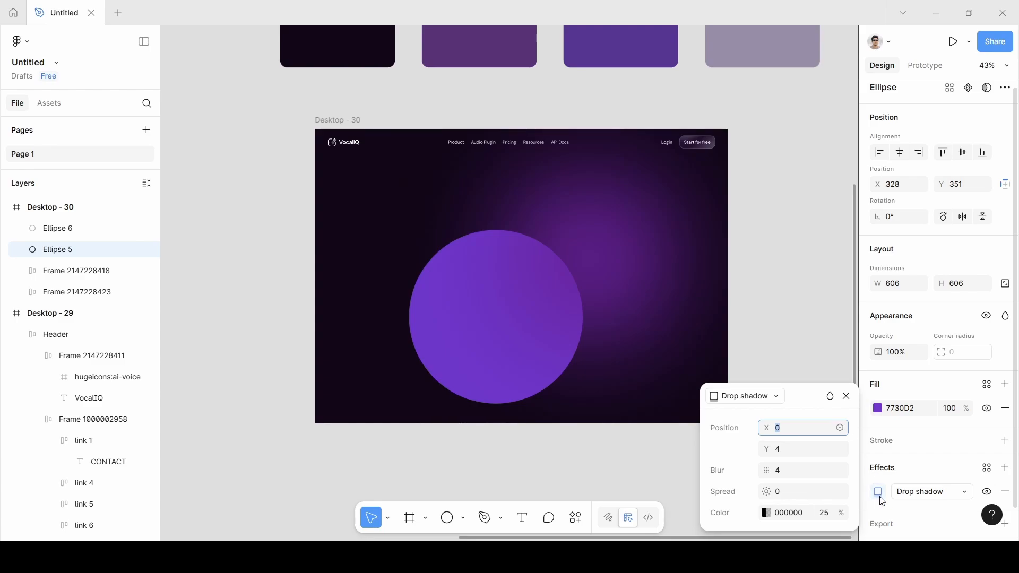
pyautogui.click(922, 492)
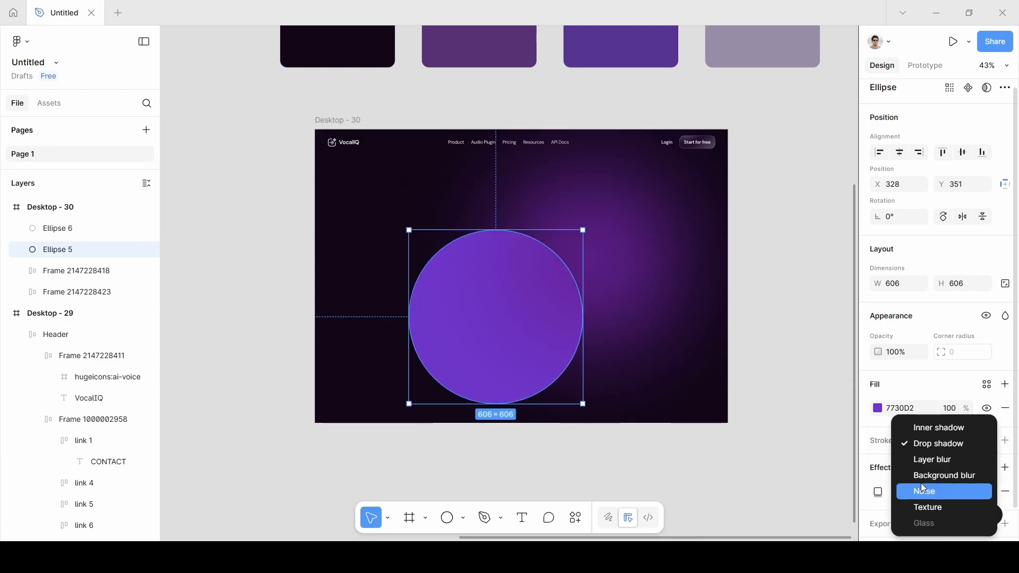
pyautogui.click(930, 458)
pyautogui.click(879, 493)
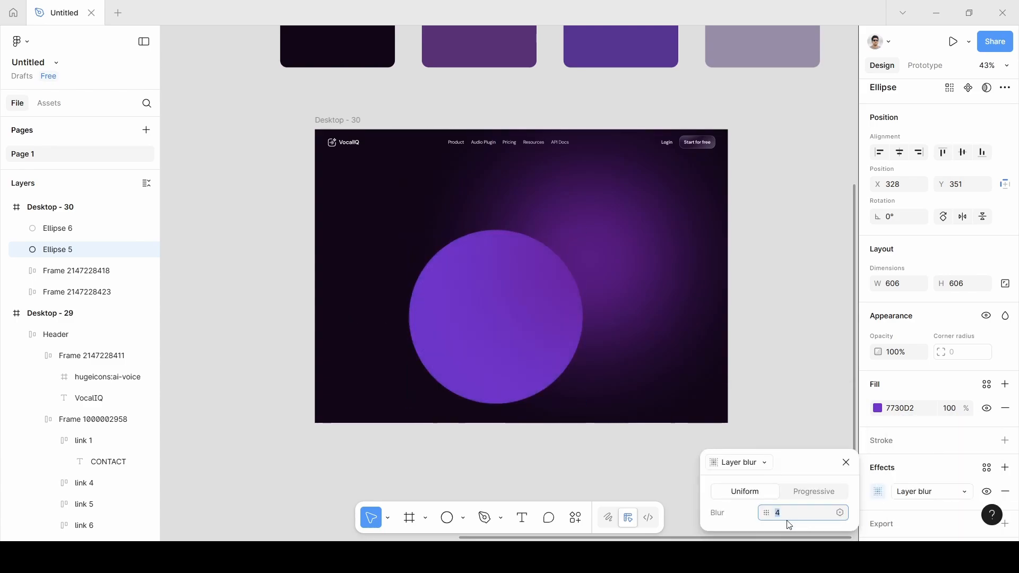
pyautogui.write('400')
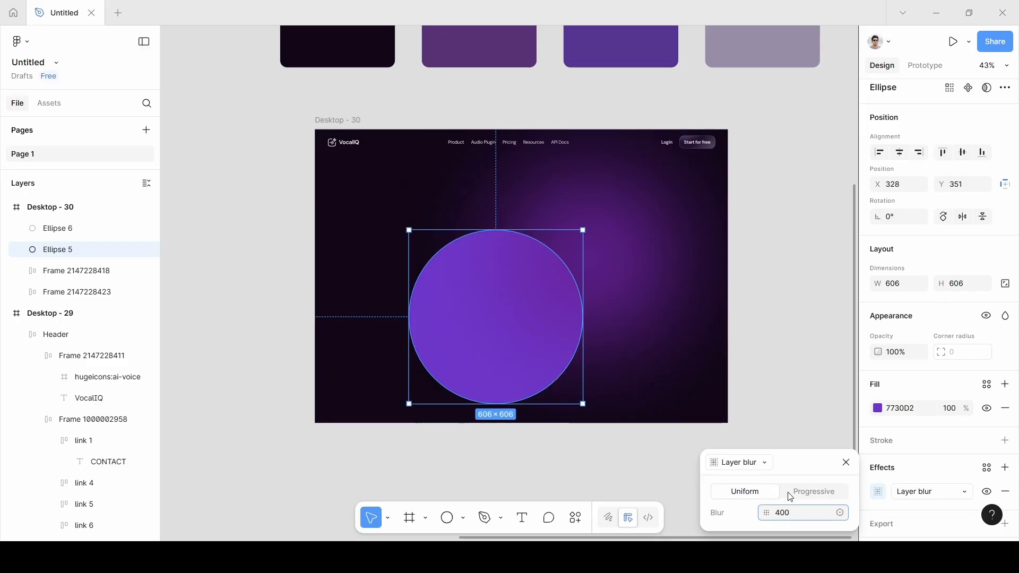
pyautogui.press('Return')
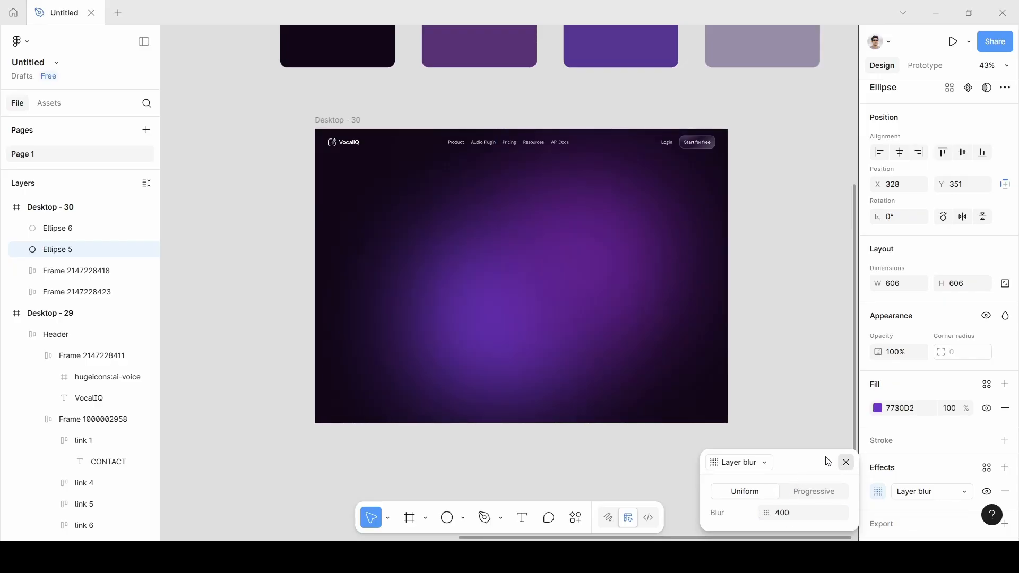
pyautogui.click(846, 463)
# Step: Adjust both blurred circles against the Desktop - 29 glow, placing the 7730D2 one at about X 293, Y 324
pyautogui.click(609, 305)
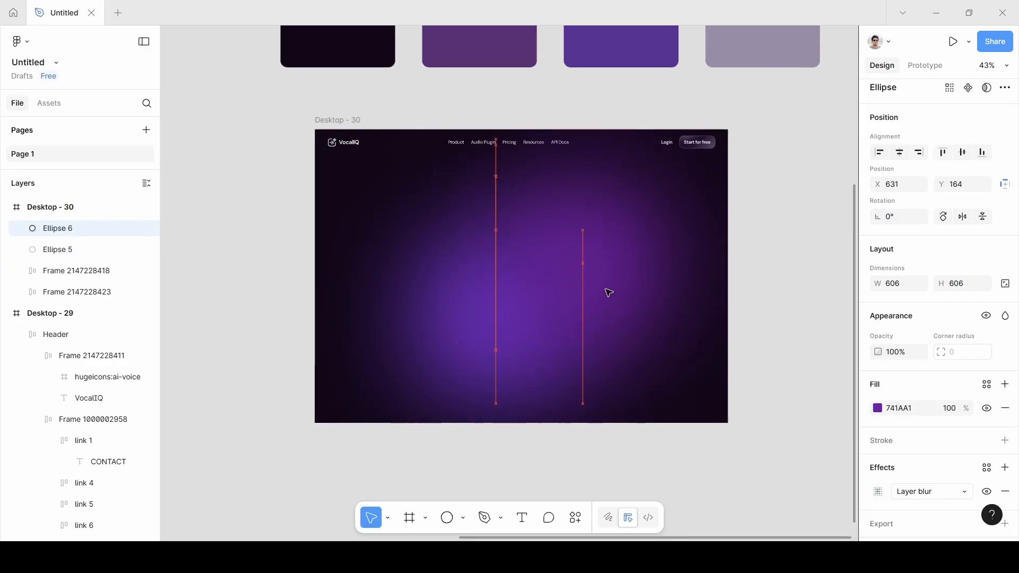
pyautogui.click(466, 358)
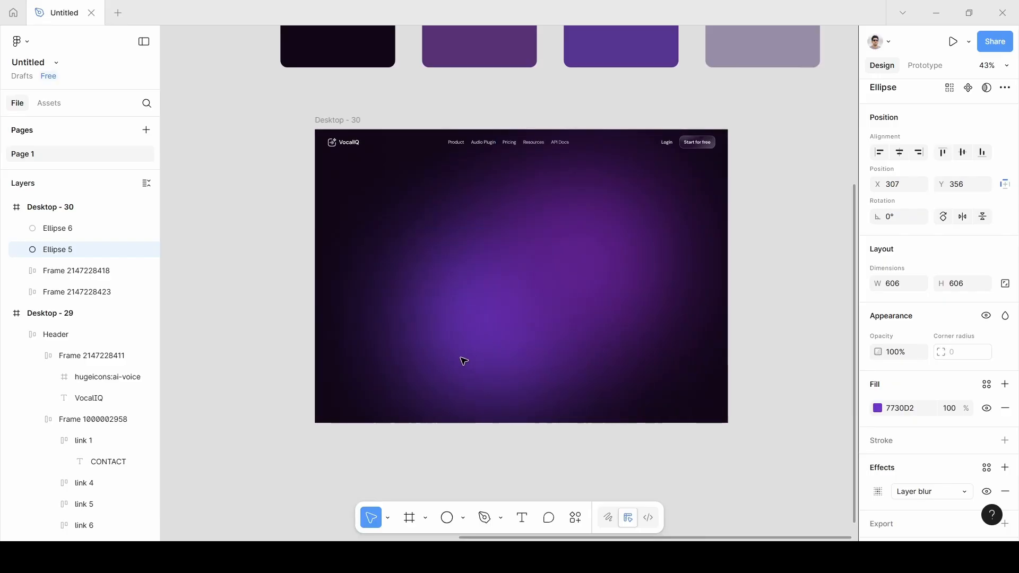
pyautogui.moveTo(472, 353); pyautogui.dragTo(476, 350)
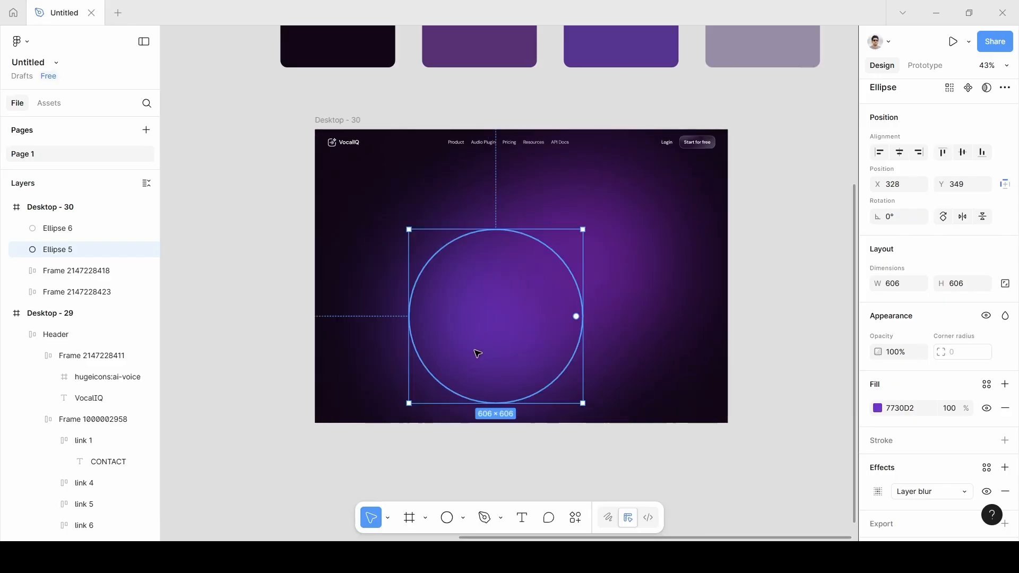
pyautogui.scroll(-3, 475, 350)
pyautogui.hscroll(-5, 474, 349)
pyautogui.hscroll(4, 483, 355)
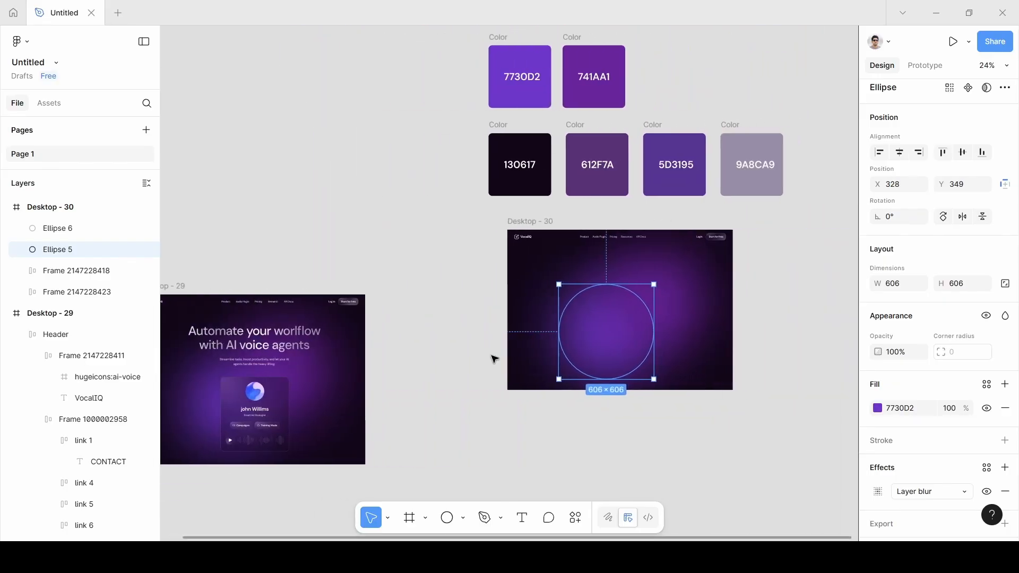
pyautogui.moveTo(606, 347); pyautogui.dragTo(602, 344)
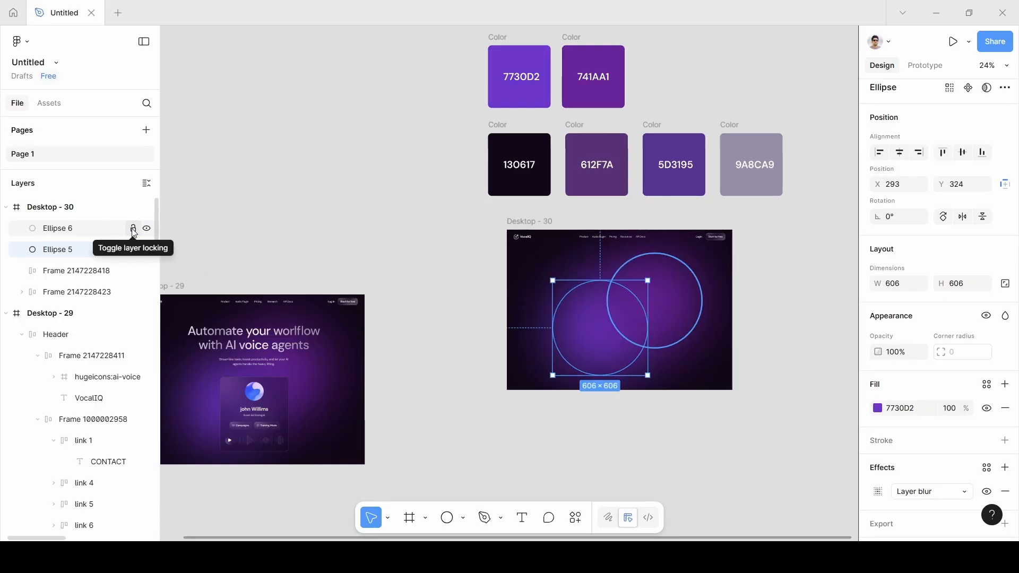
# Step: Lock the Ellipse 6 and Ellipse 5 layers and clear the selection
pyautogui.click(133, 230)
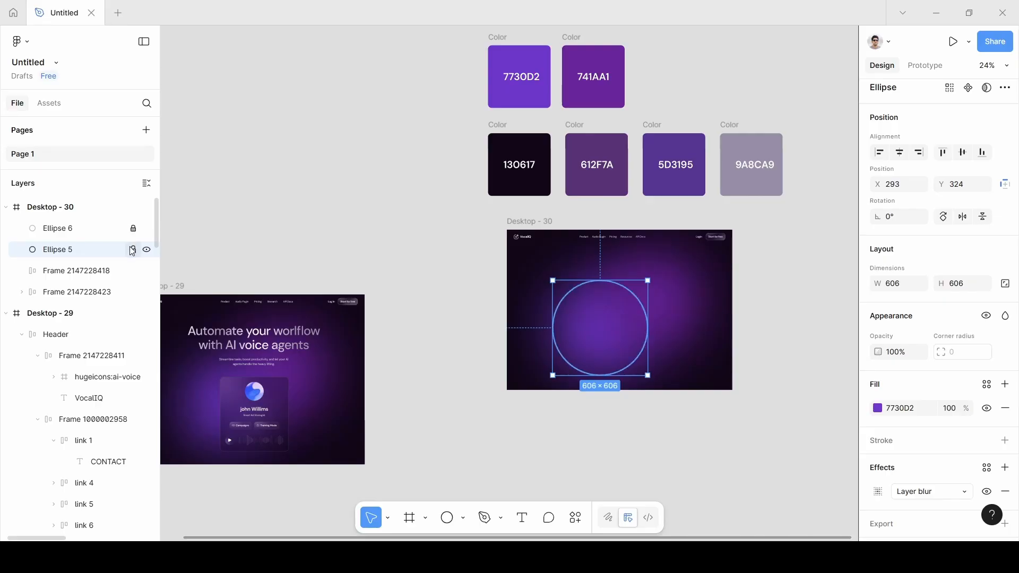
pyautogui.click(133, 250)
pyautogui.click(712, 314)
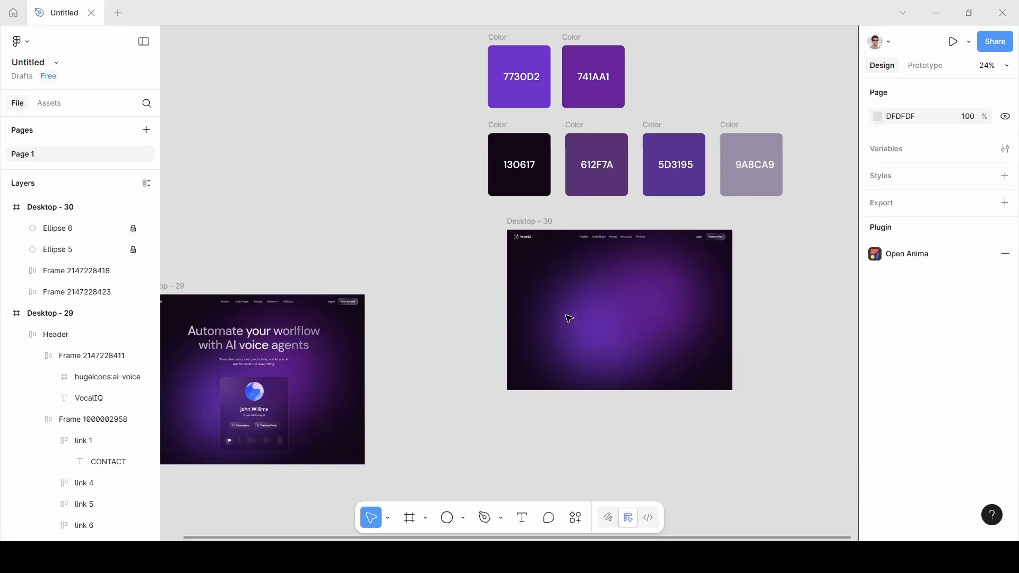
# Step: Add heading text reading "Automate your workflow" at about X 440, Y 238 on the Desktop - 30 page
pyautogui.scroll(5, 637, 320)
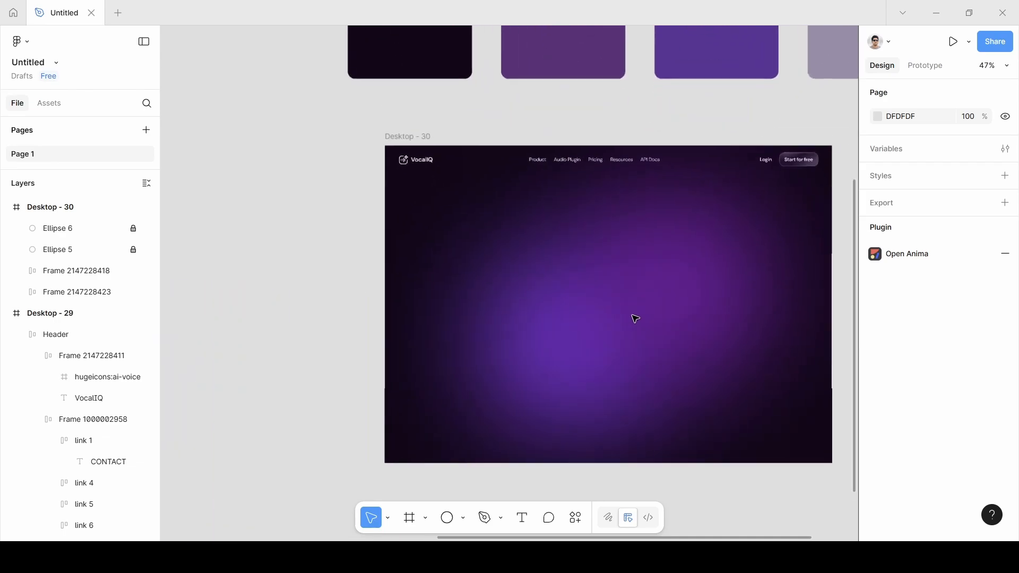
pyautogui.hscroll(2, 635, 317)
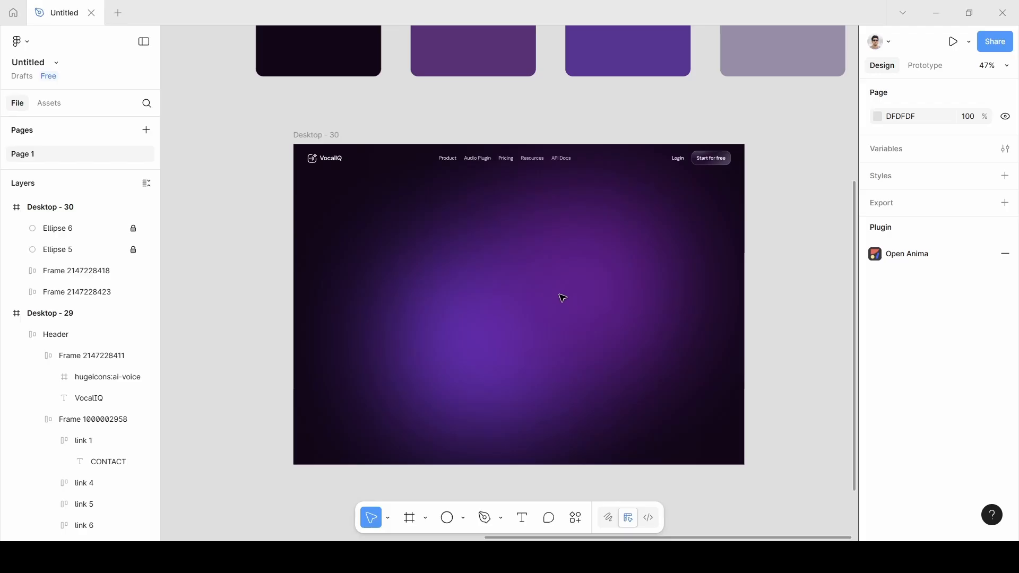
pyautogui.hscroll(-10, 562, 297)
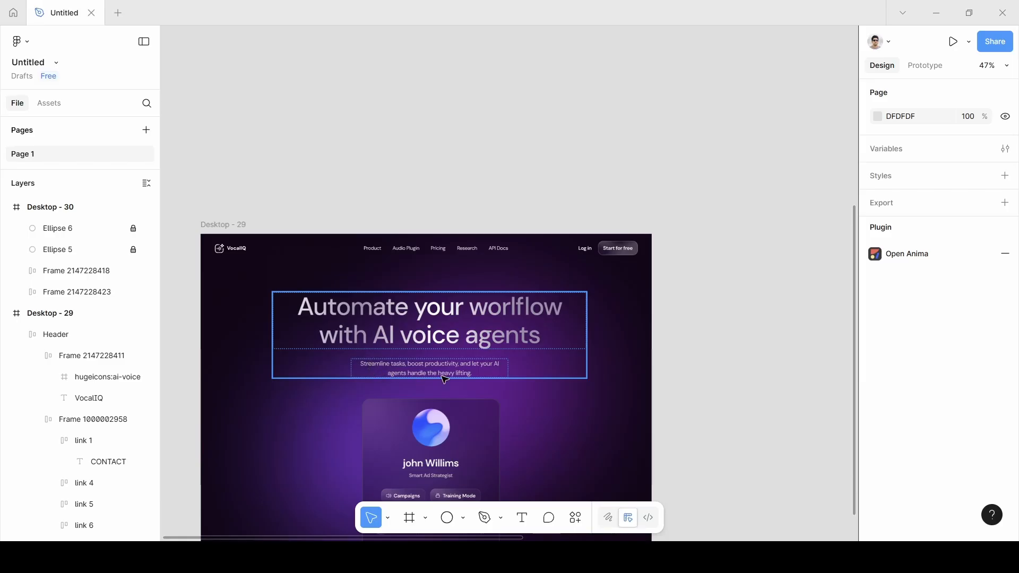
pyautogui.hscroll(10, 443, 376)
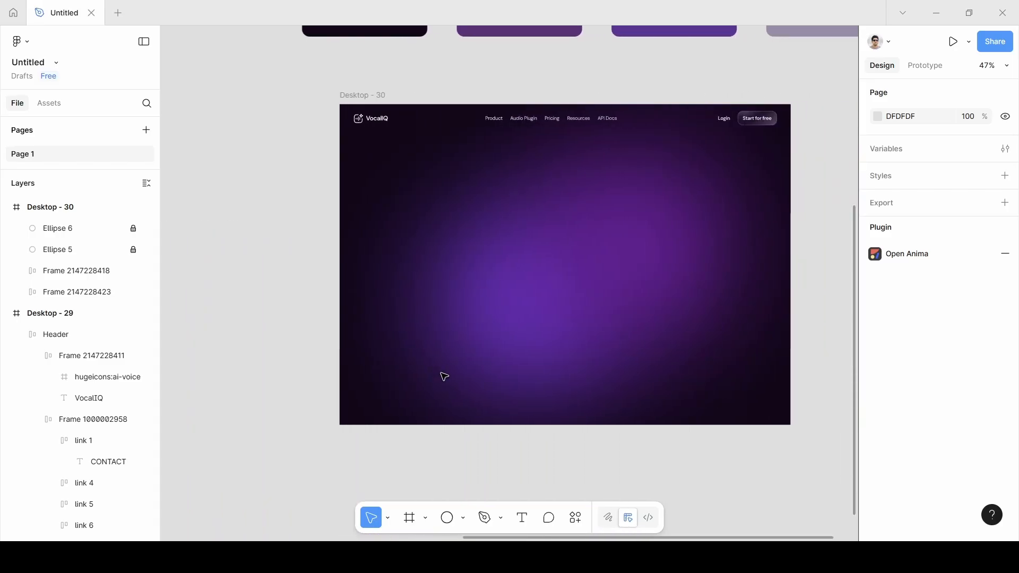
pyautogui.press('t')
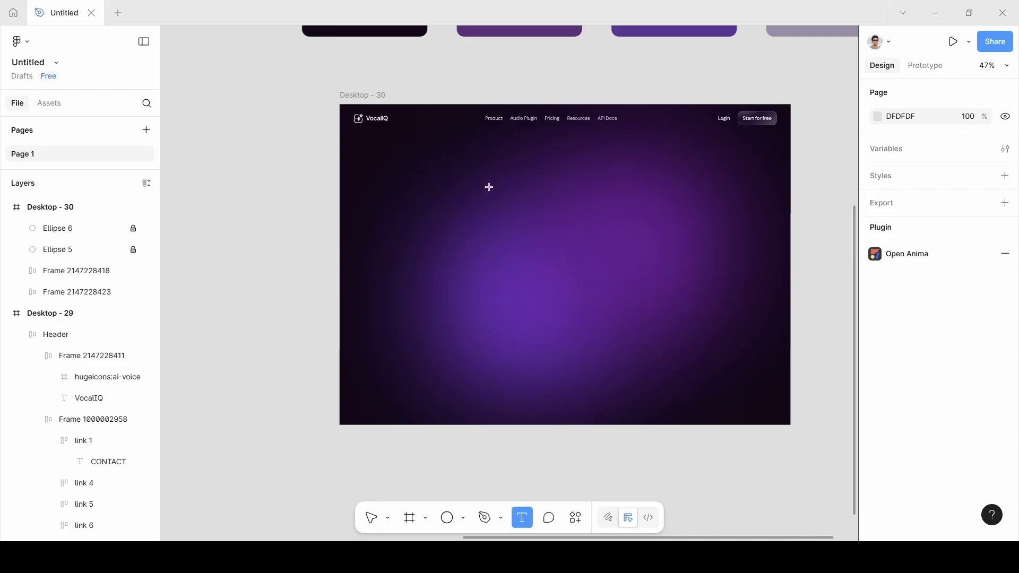
pyautogui.click(479, 179)
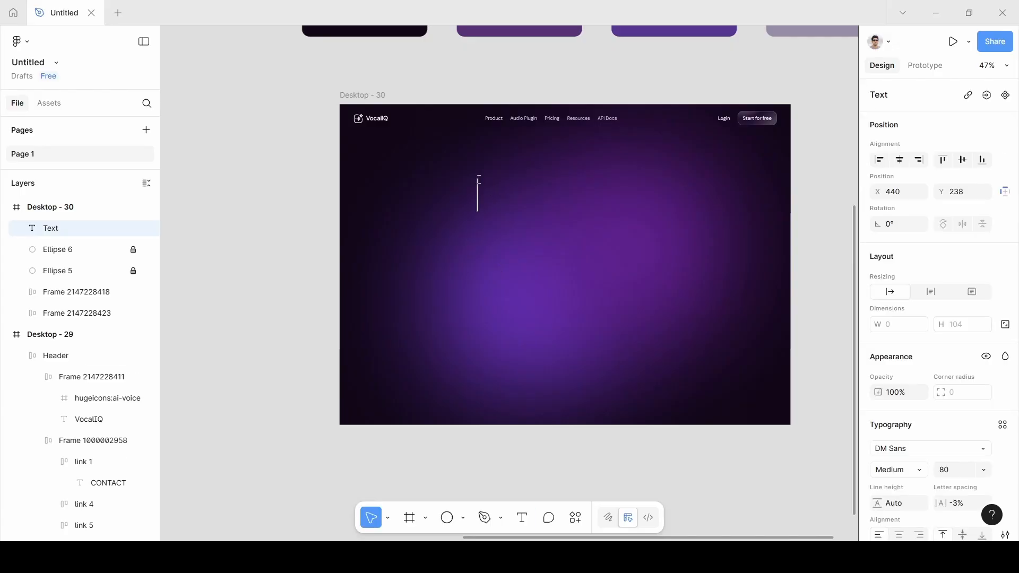
pyautogui.write('Automte')
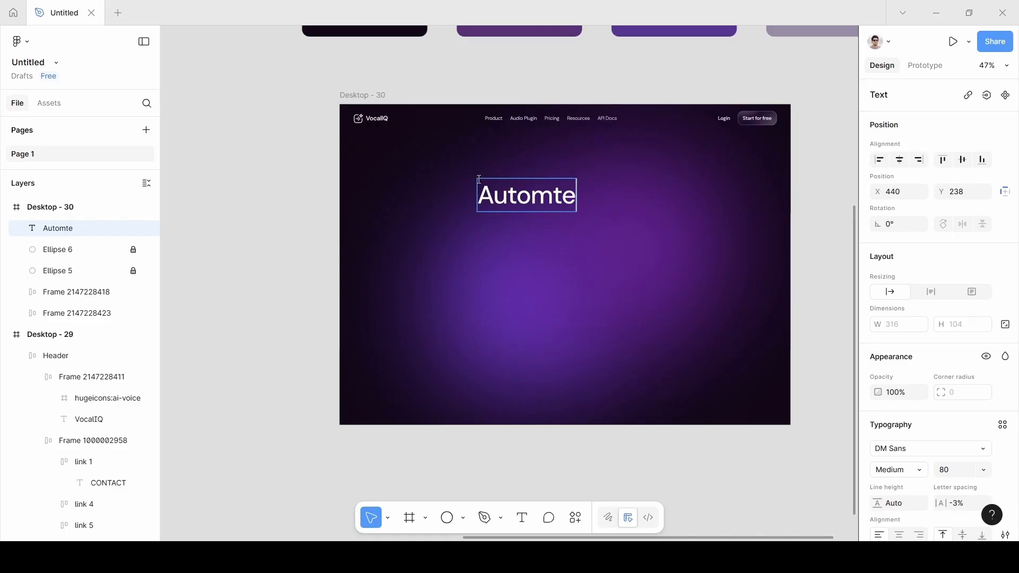
pyautogui.press('BackSpace')
pyautogui.press('BackSpace')
pyautogui.write('ate you')
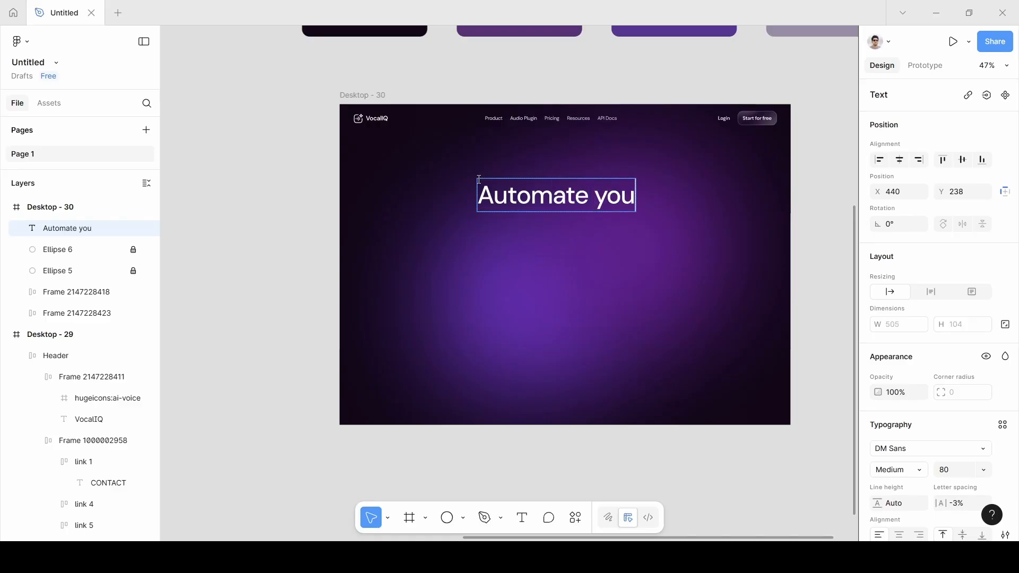
pyautogui.write('r work')
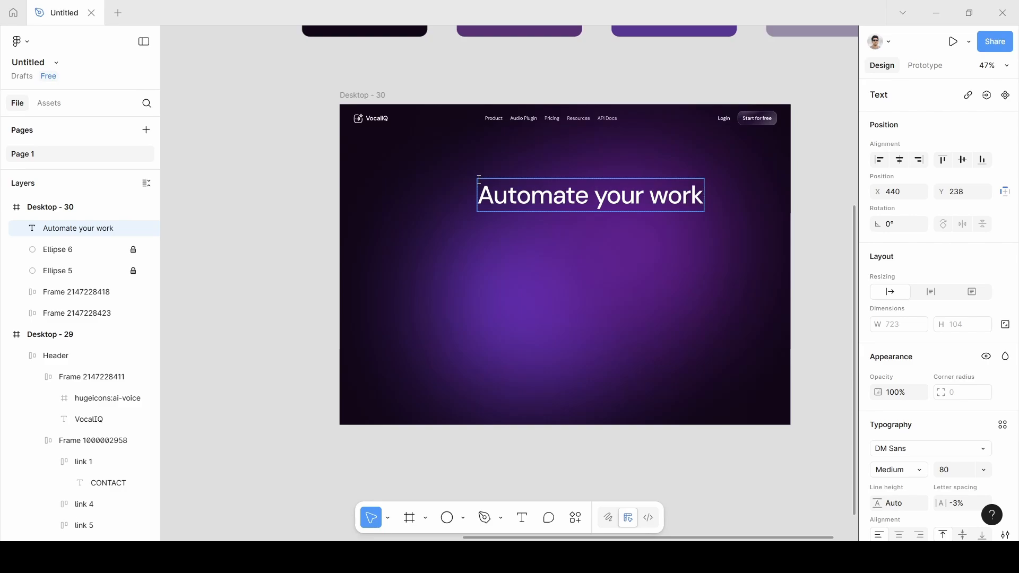
pyautogui.write('flow')
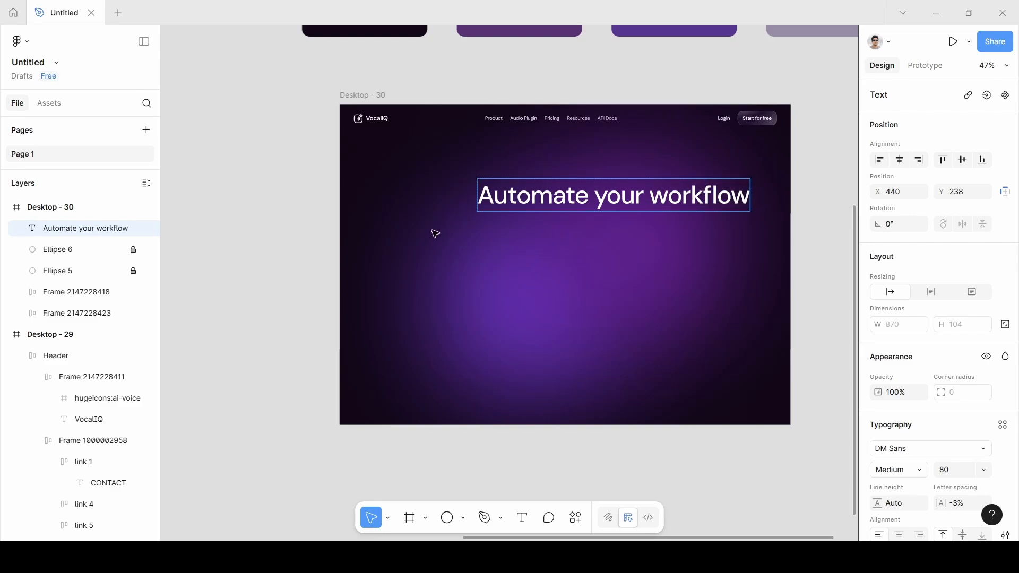
# Step: Complete the heading with a second line, "with AI voice agents", following the Desktop - 29 reference
pyautogui.scroll(-5, 432, 232)
pyautogui.hscroll(-3, 399, 241)
pyautogui.hscroll(2, 396, 242)
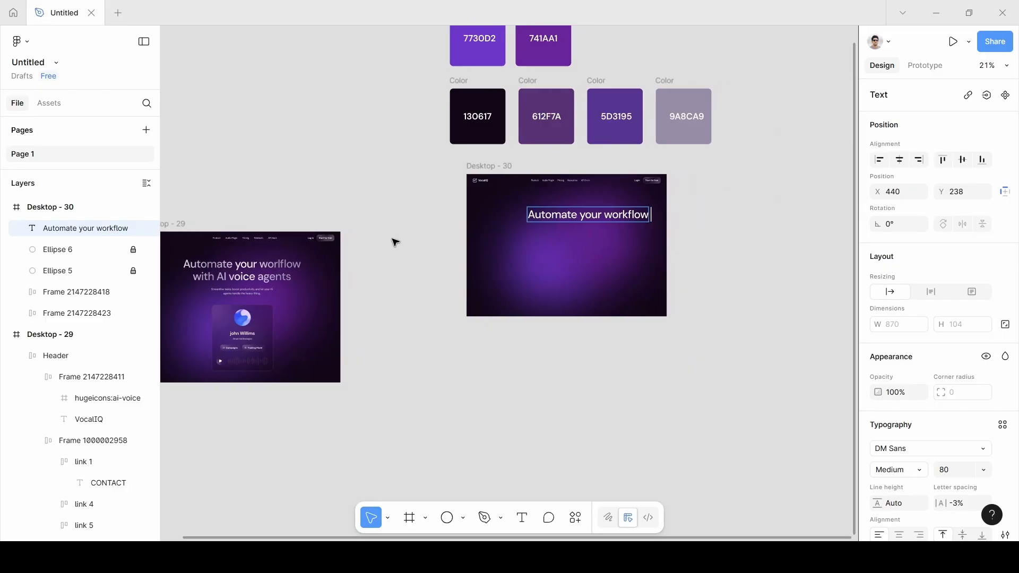
pyautogui.scroll(5, 395, 242)
pyautogui.hscroll(1, 397, 243)
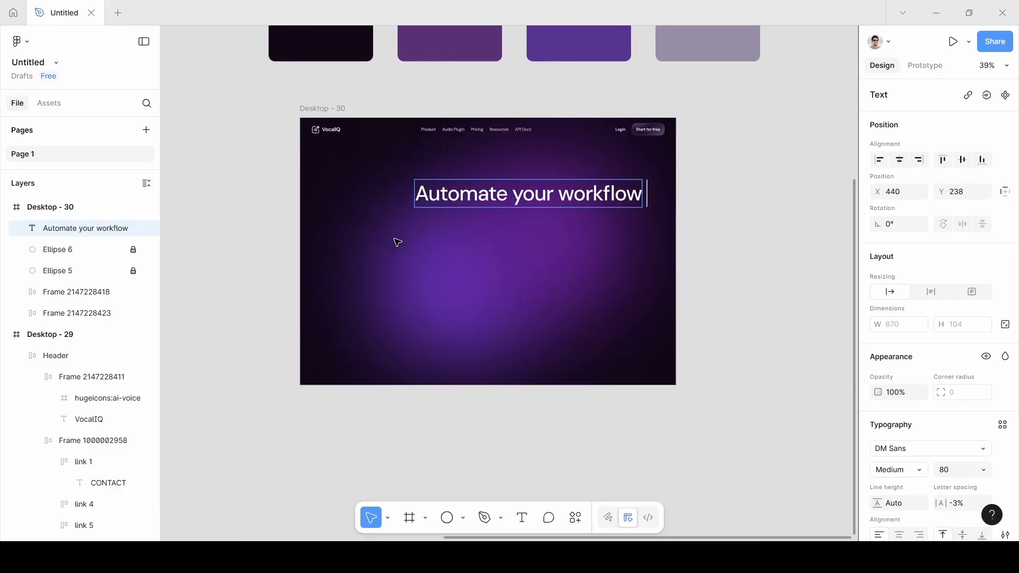
pyautogui.press('Return')
pyautogui.write('with A')
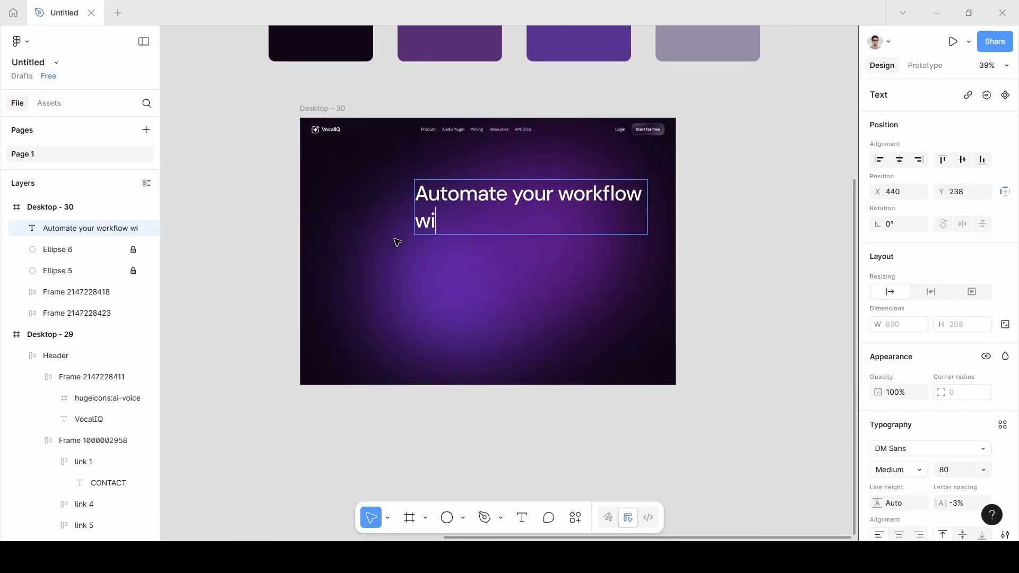
pyautogui.write('I voice ')
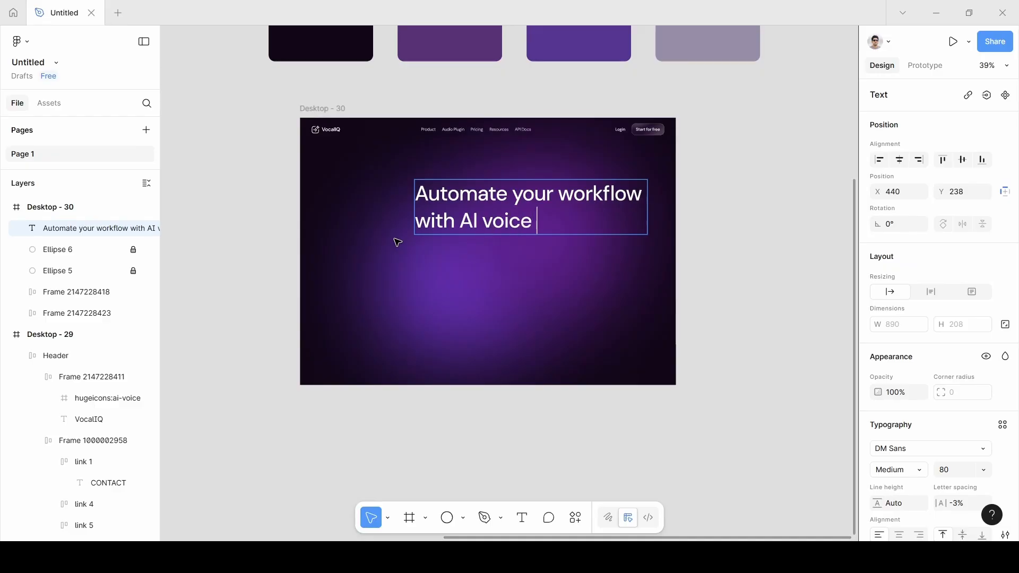
pyautogui.write('agents')
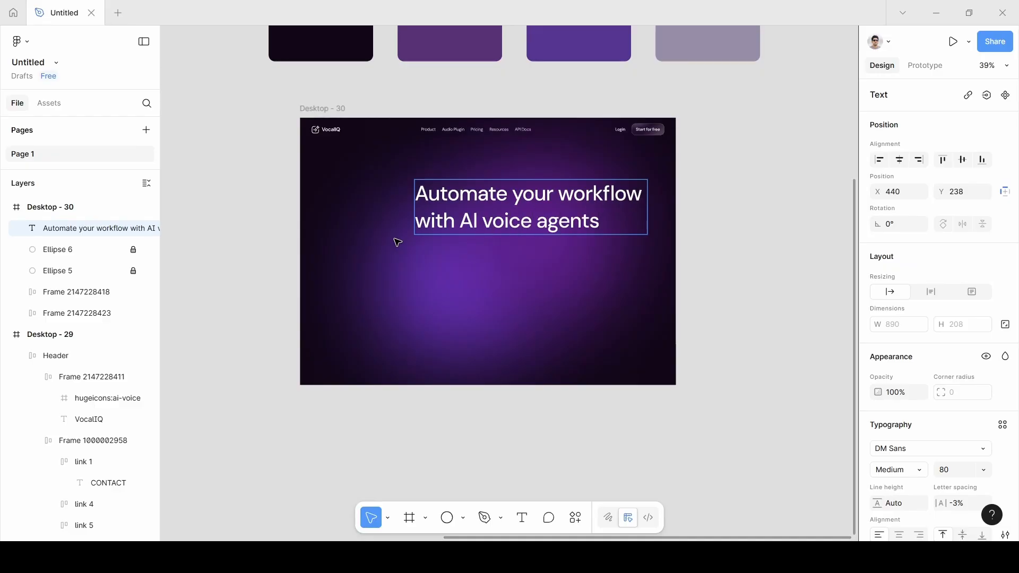
pyautogui.press('Escape')
pyautogui.scroll(-3, 976, 380)
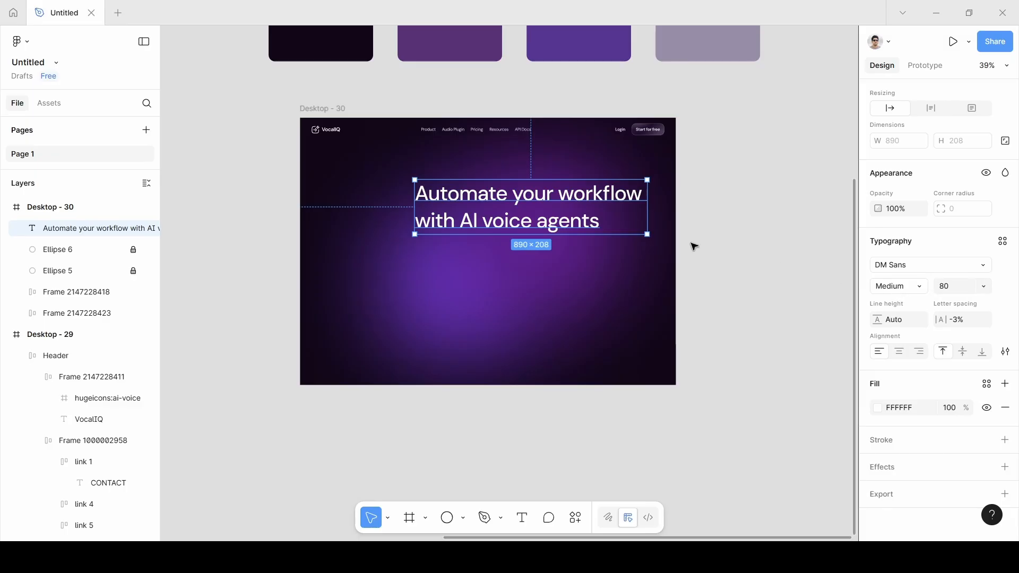
# Step: Center-align the two-line heading, set its line height to 90 and reposition it at about X 306, Y 202
pyautogui.click(901, 352)
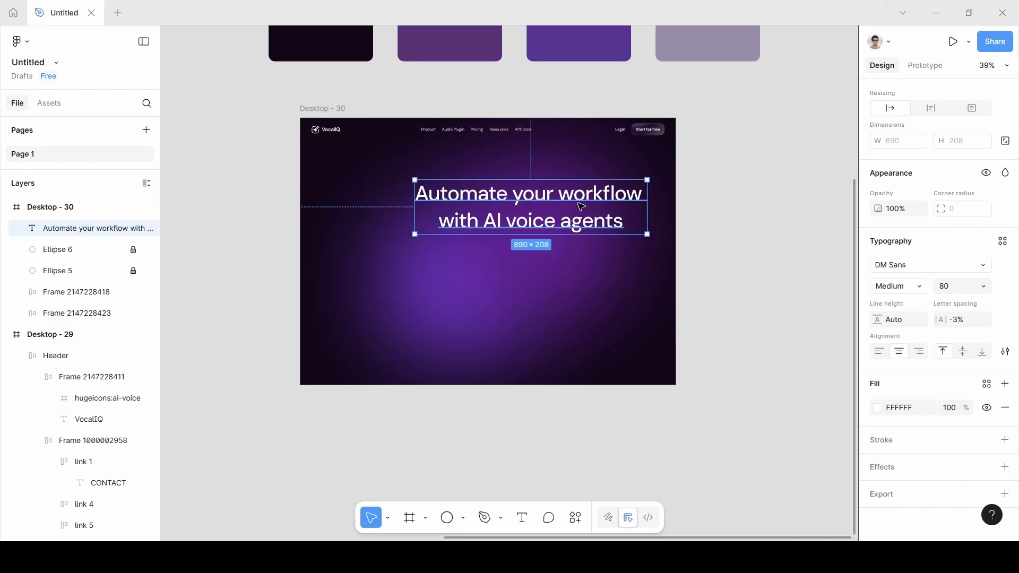
pyautogui.moveTo(554, 207); pyautogui.dragTo(544, 199)
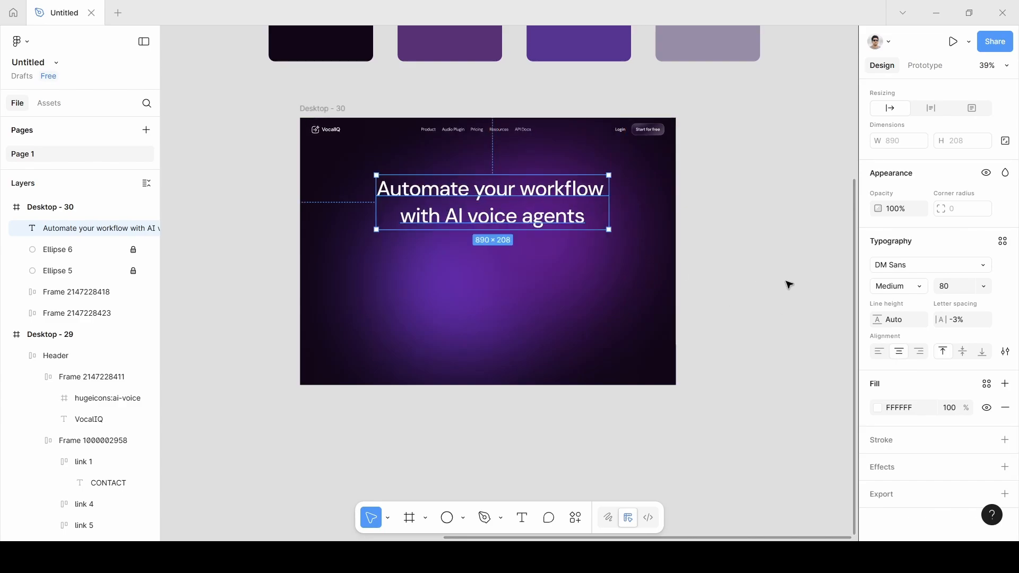
pyautogui.click(894, 320)
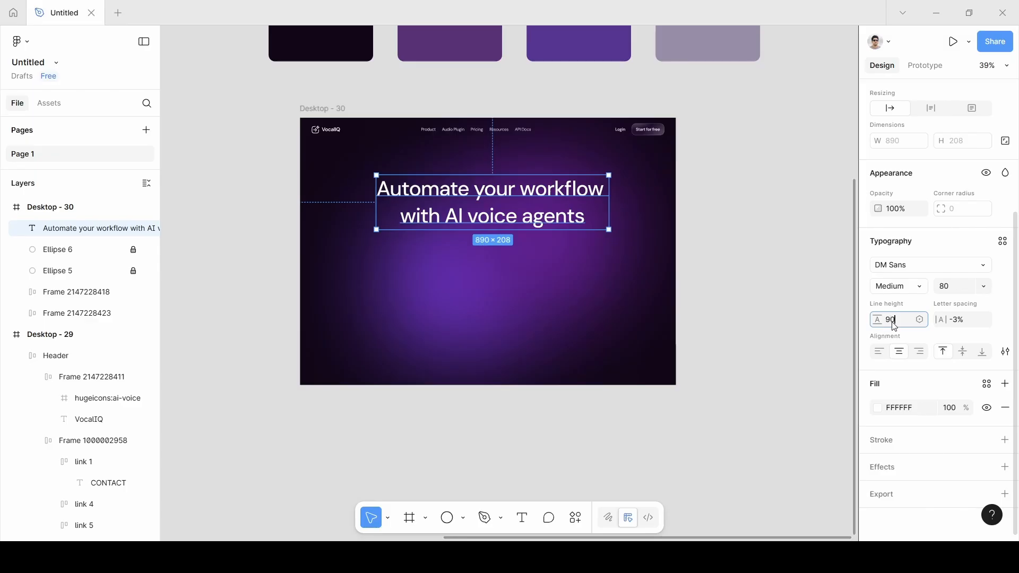
pyautogui.write('90')
pyautogui.press('Return')
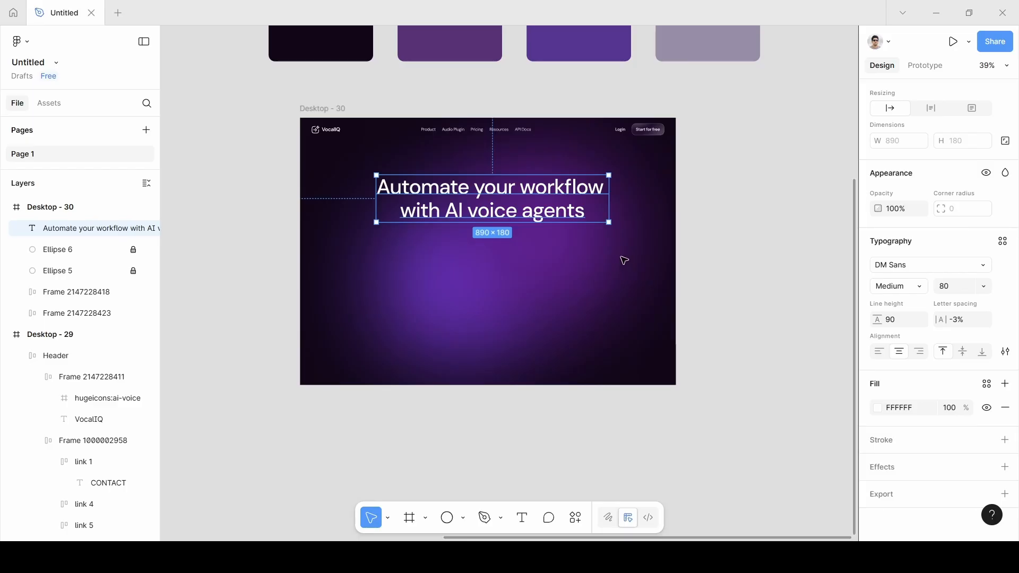
pyautogui.moveTo(511, 209); pyautogui.dragTo(514, 205)
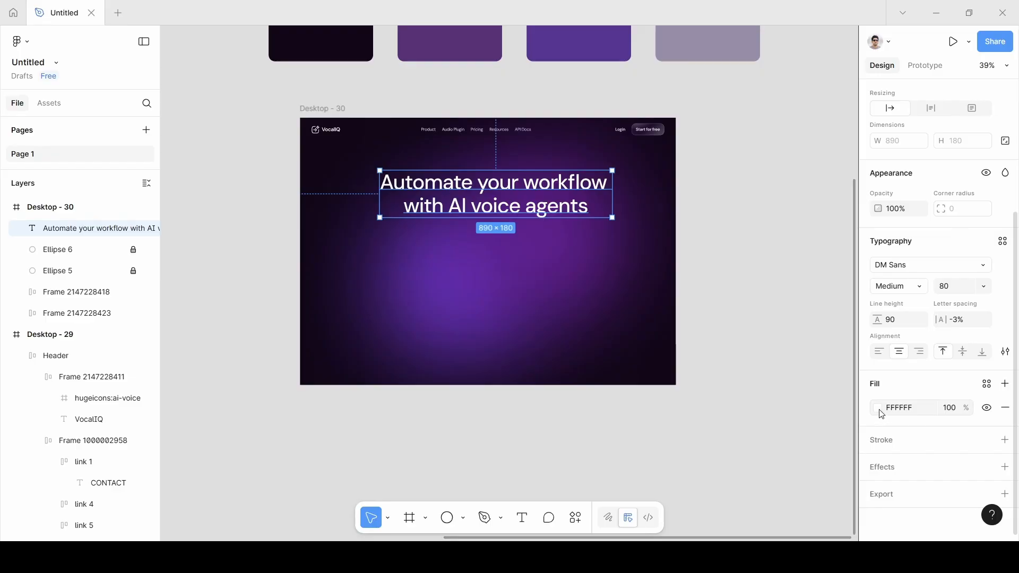
# Step: Give the heading a linear gradient fill, with the 100% stop sampled from the 9A8CA9 color swatch
pyautogui.click(878, 409)
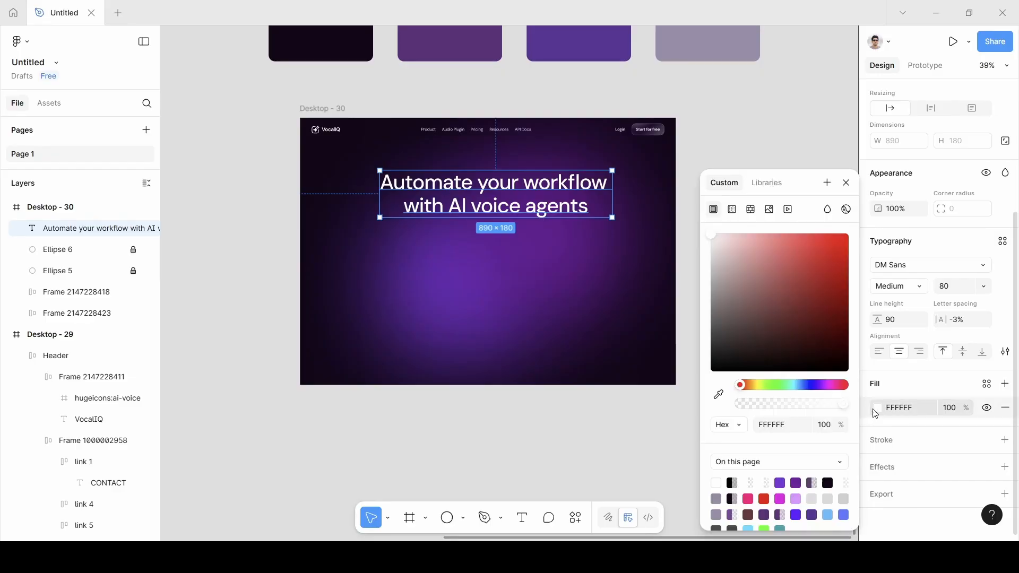
pyautogui.click(733, 210)
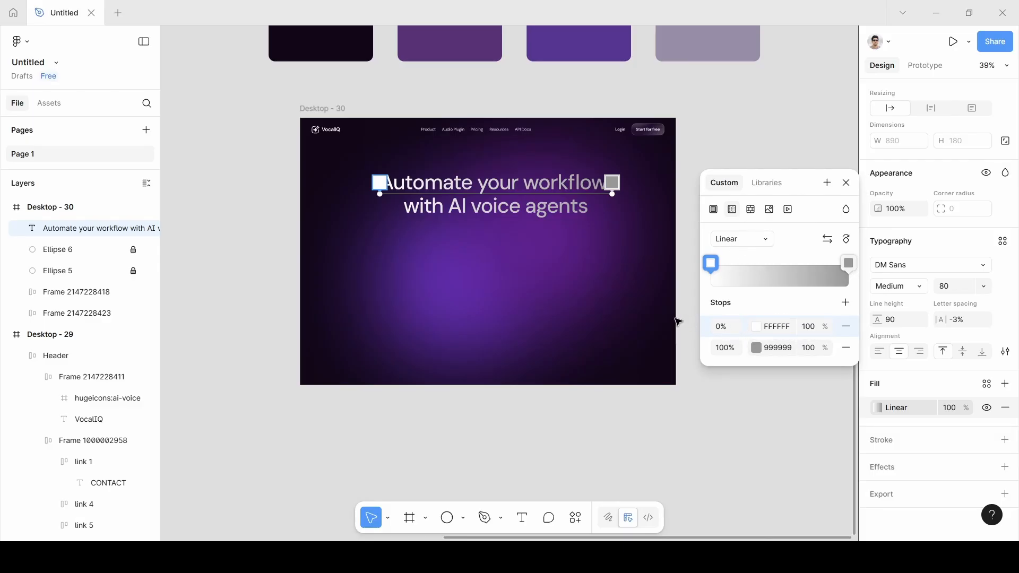
pyautogui.scroll(5, 677, 321)
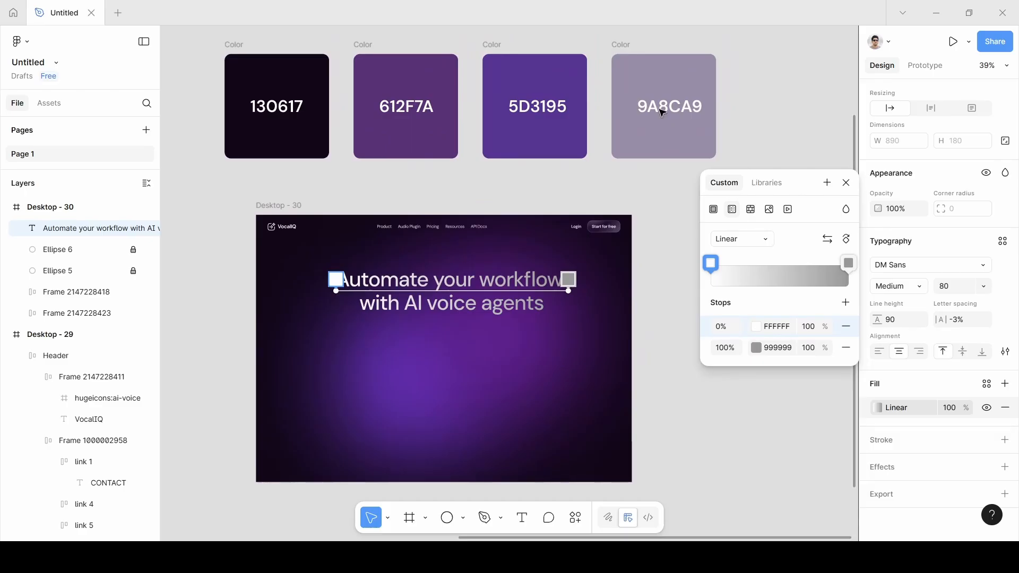
pyautogui.click(758, 348)
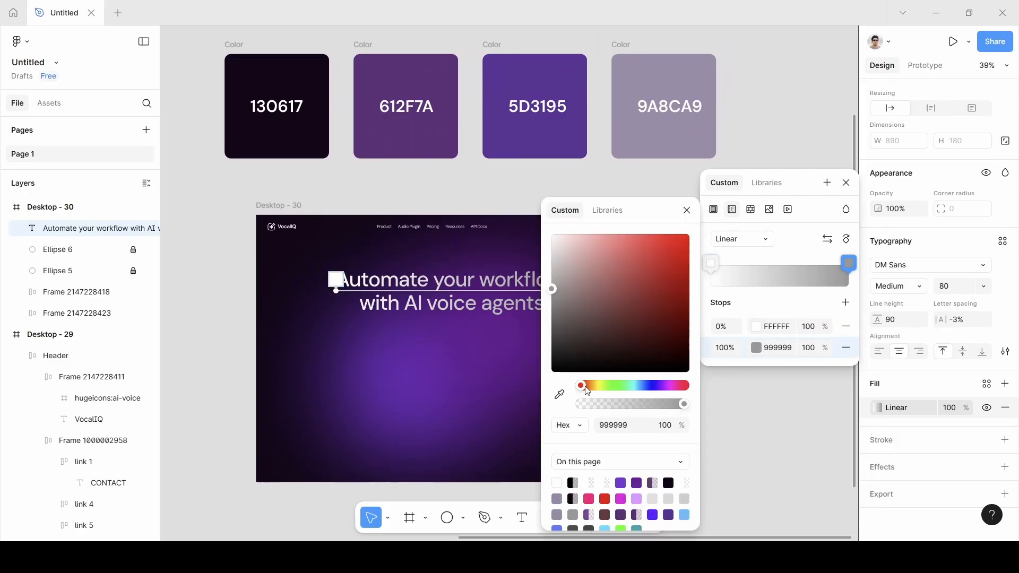
pyautogui.click(559, 394)
pyautogui.click(658, 101)
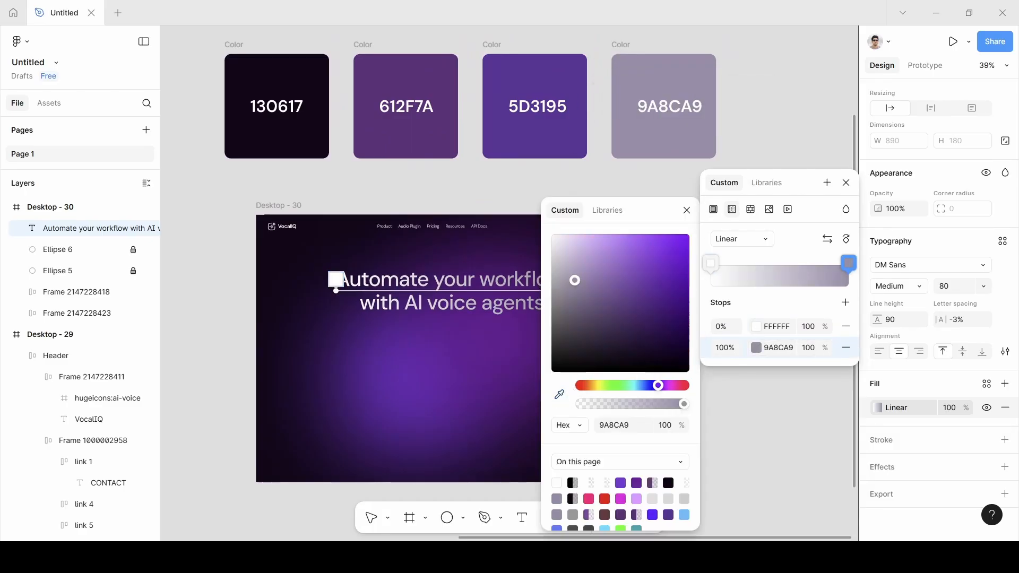
pyautogui.click(770, 304)
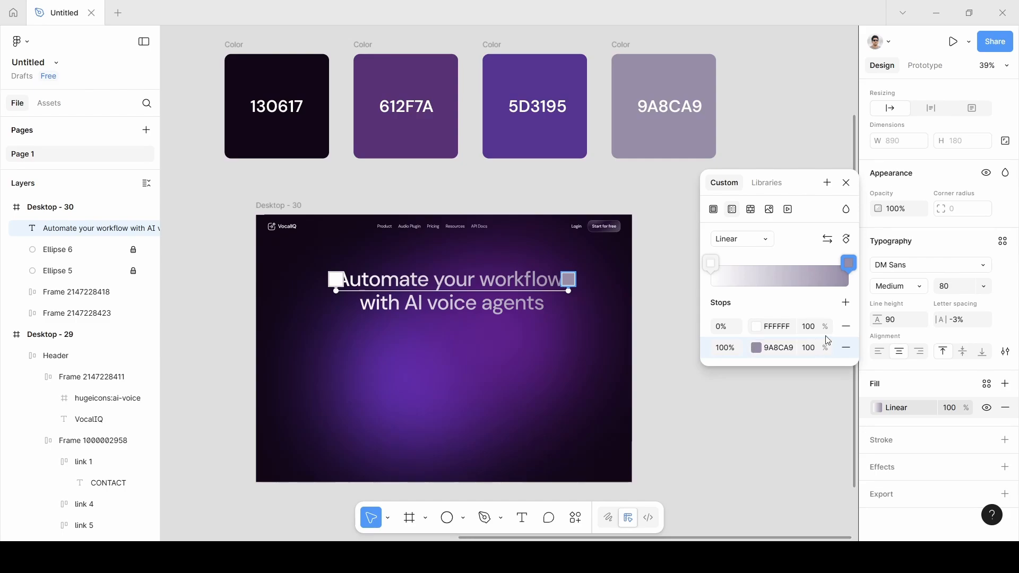
# Step: Add two middle stops to the heading gradient at about 34% and 65%, making the 65% stop FFFFFF
pyautogui.click(847, 305)
pyautogui.click(846, 303)
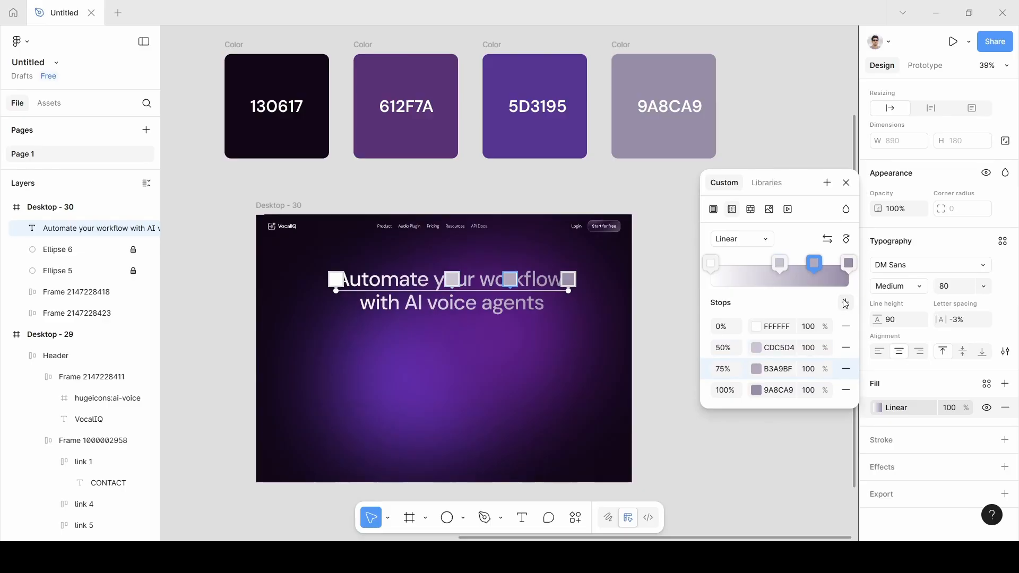
pyautogui.moveTo(453, 279); pyautogui.dragTo(513, 285)
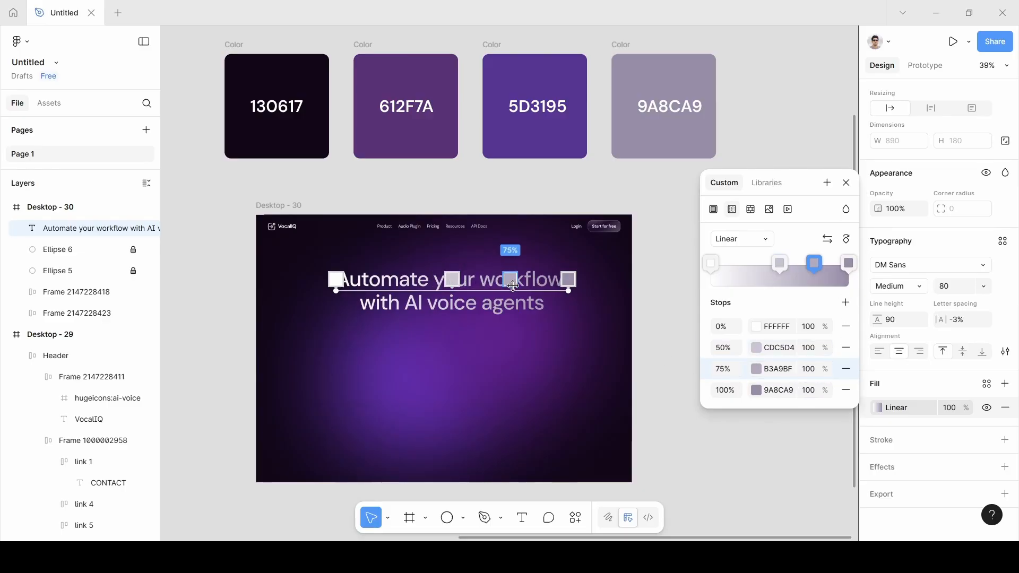
pyautogui.click(787, 372)
pyautogui.write('f')
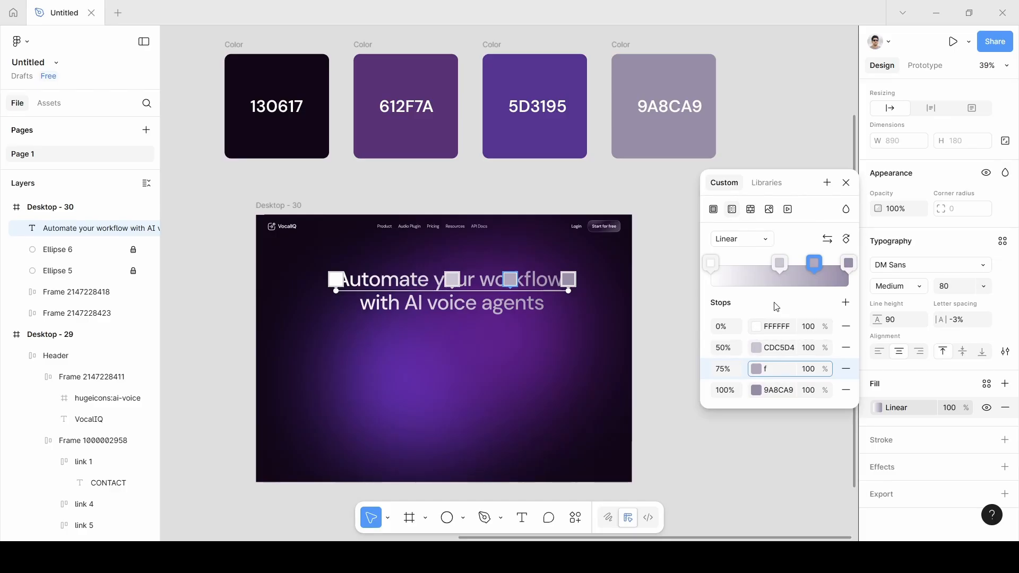
pyautogui.press('Return')
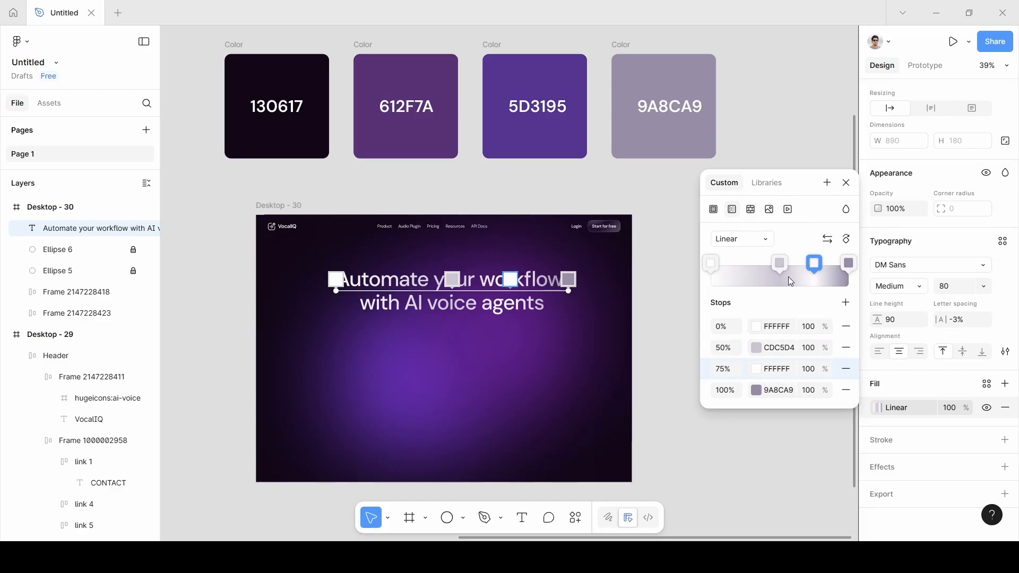
pyautogui.moveTo(780, 264); pyautogui.dragTo(802, 263)
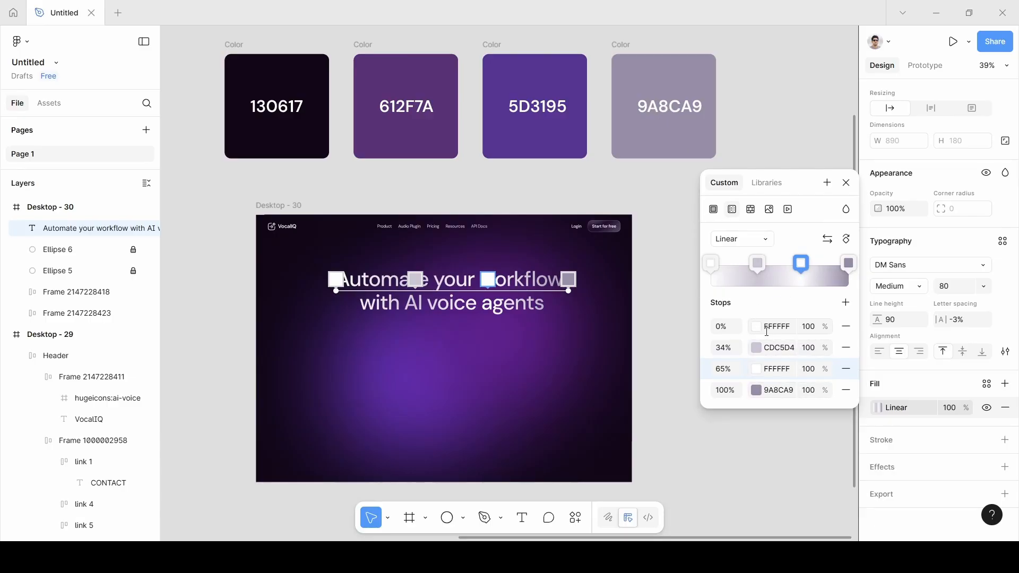
# Step: Set the 34% stop of the heading gradient to 9A8CA9 from the color swatch and clear the selection
pyautogui.click(780, 394)
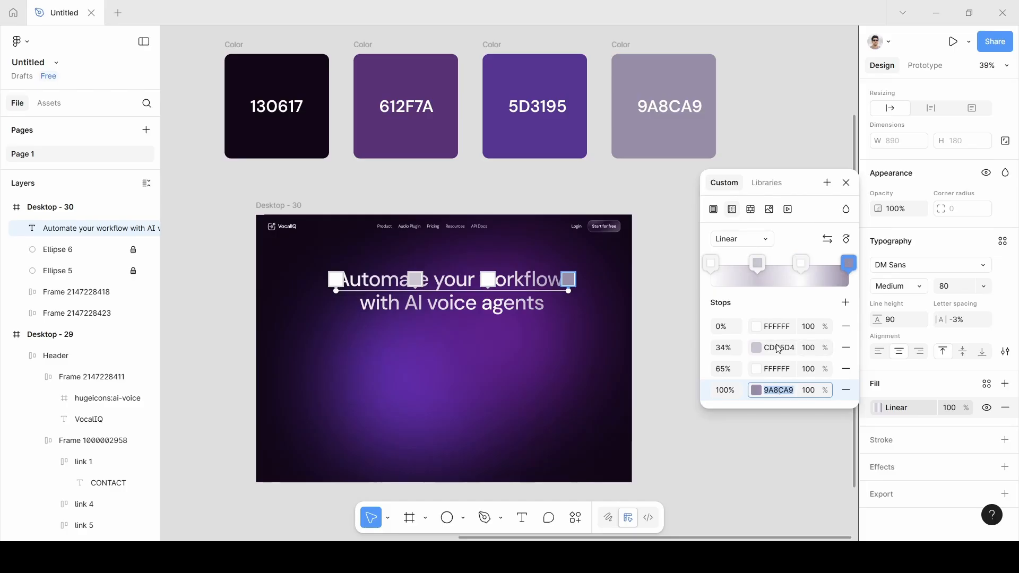
pyautogui.click(756, 348)
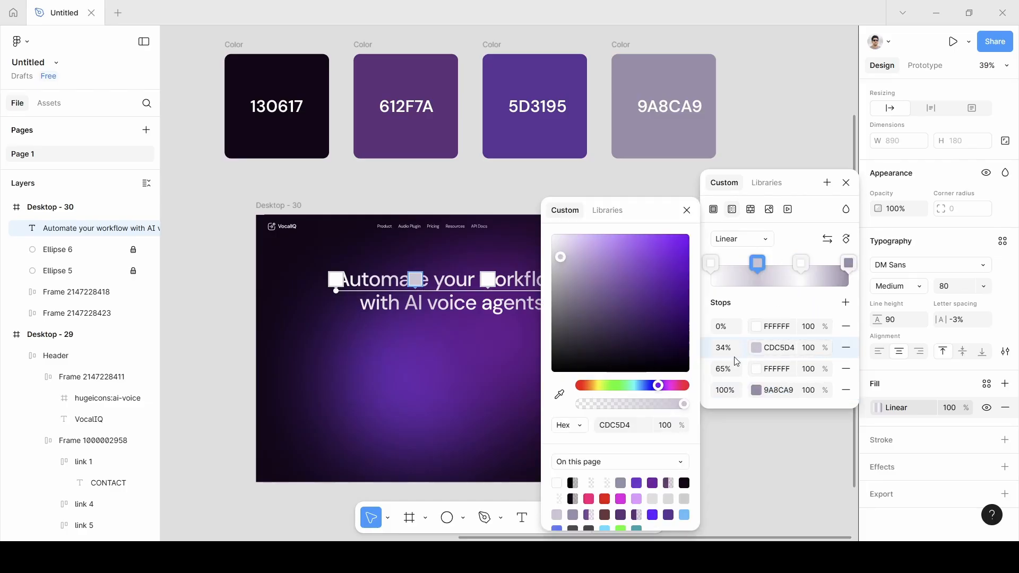
pyautogui.click(559, 393)
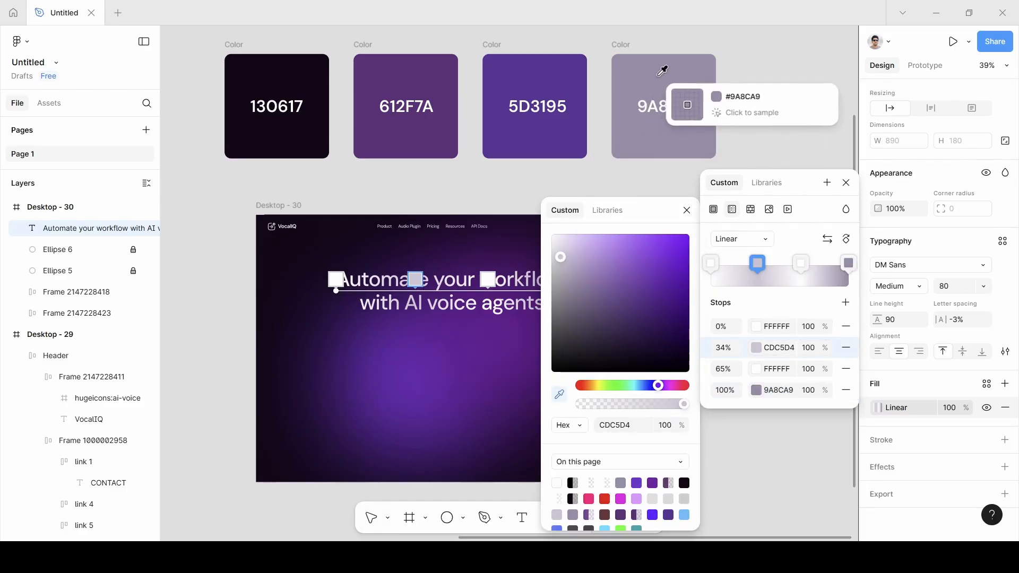
pyautogui.click(686, 106)
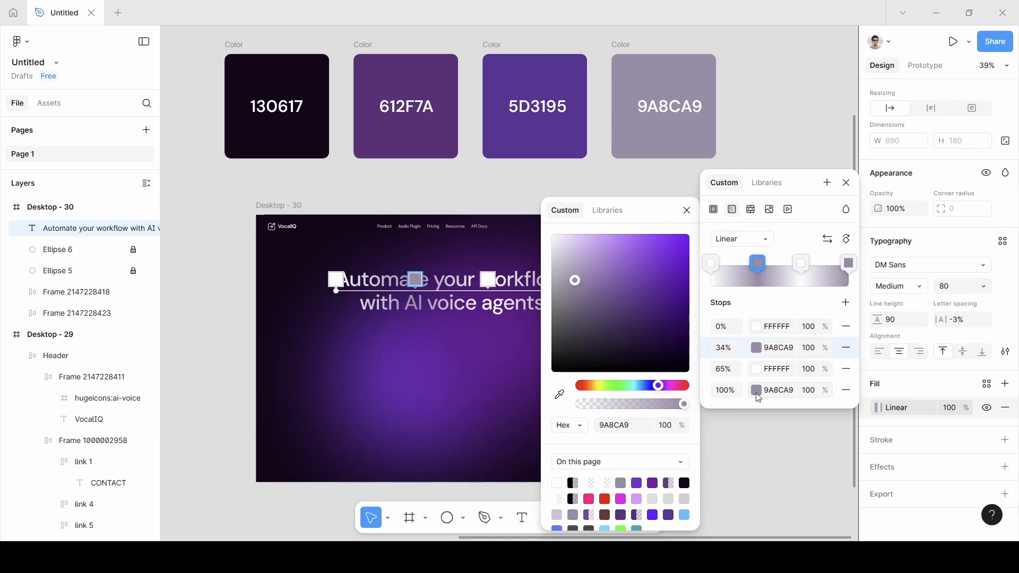
pyautogui.click(846, 183)
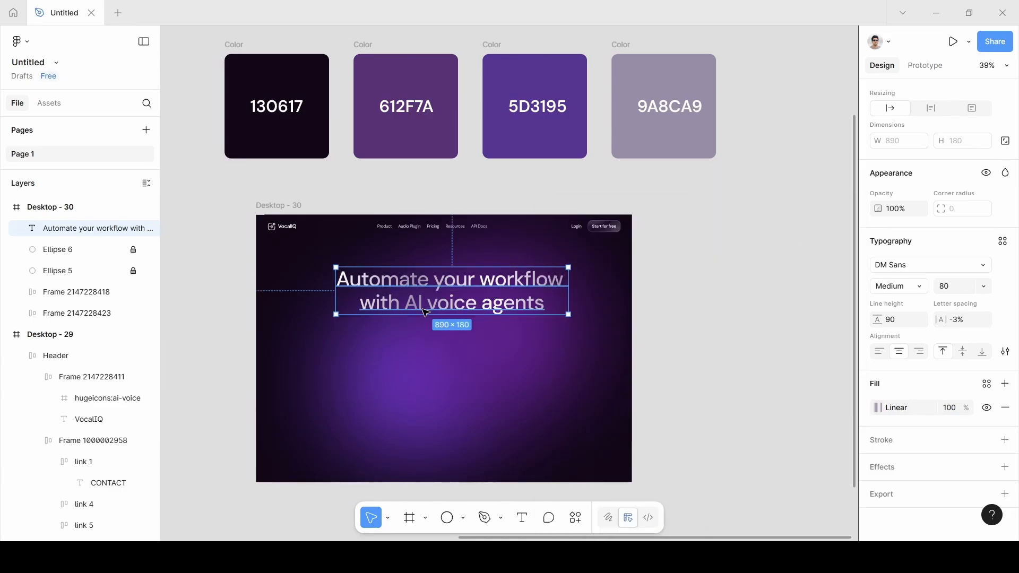
pyautogui.scroll(3, 425, 310)
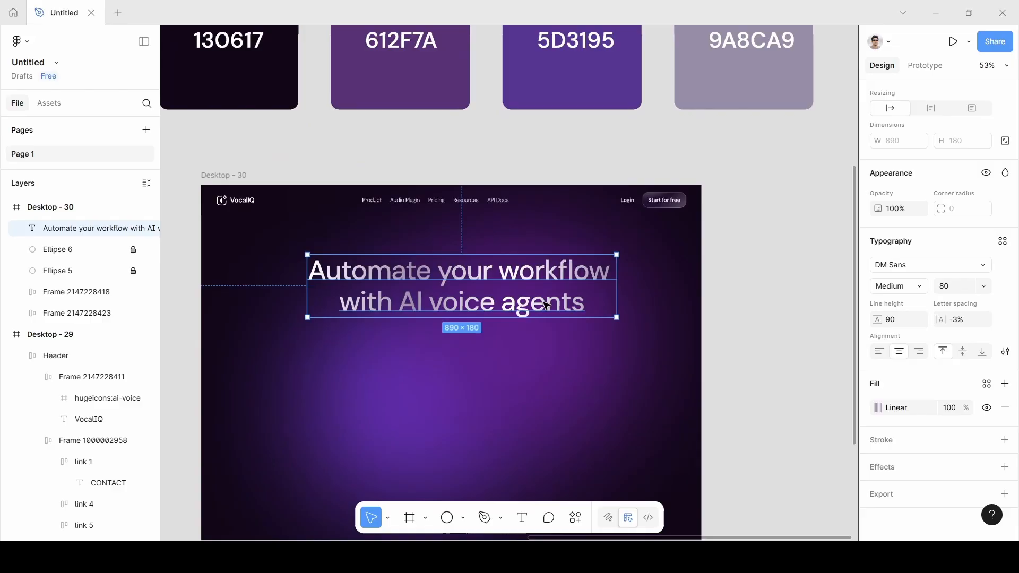
pyautogui.click(718, 289)
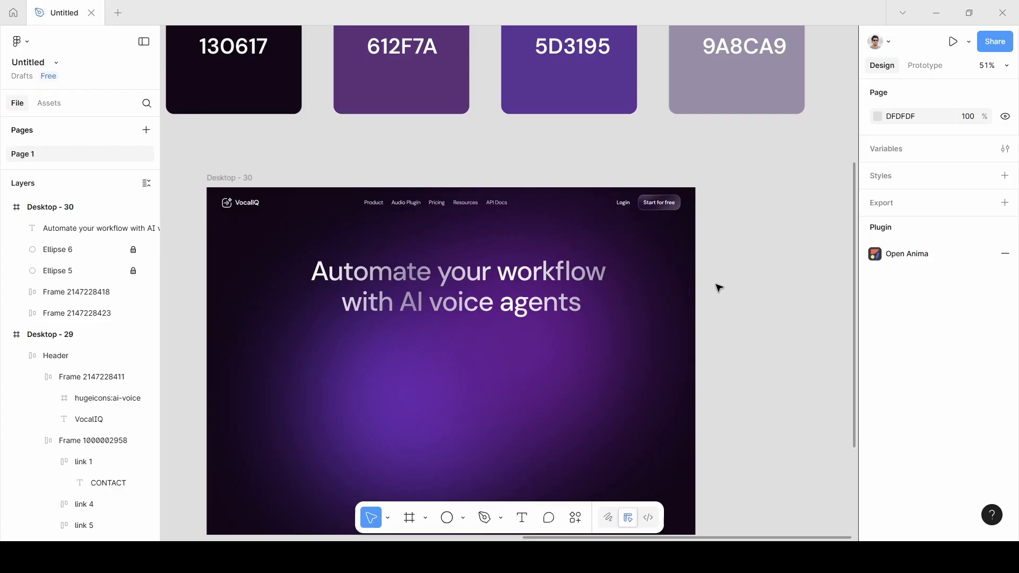
# Step: Copy the "Streamline tasks, boost productivity" subtitle text below the heading on Desktop - 29
pyautogui.scroll(-5, 718, 288)
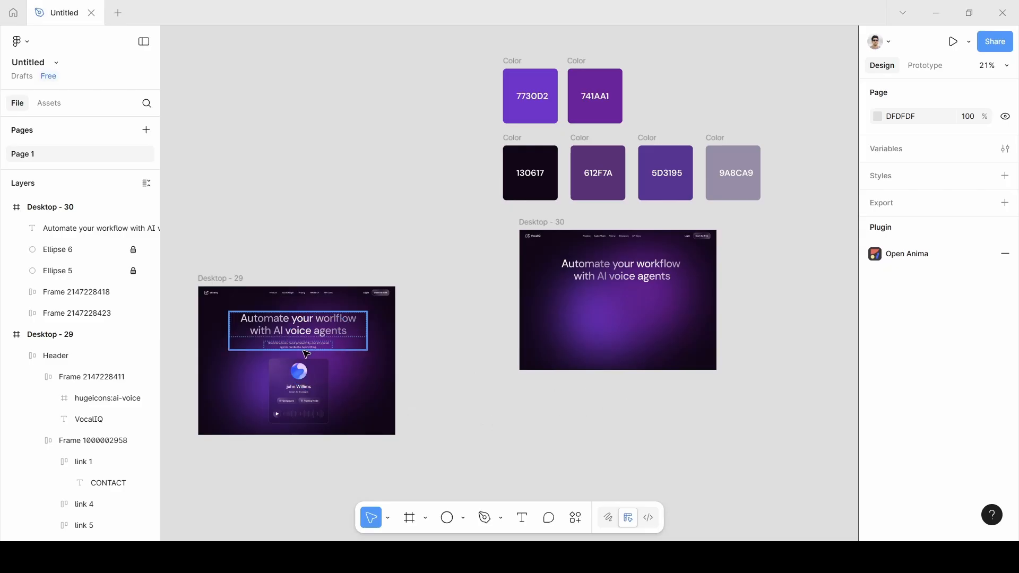
pyautogui.scroll(5, 301, 349)
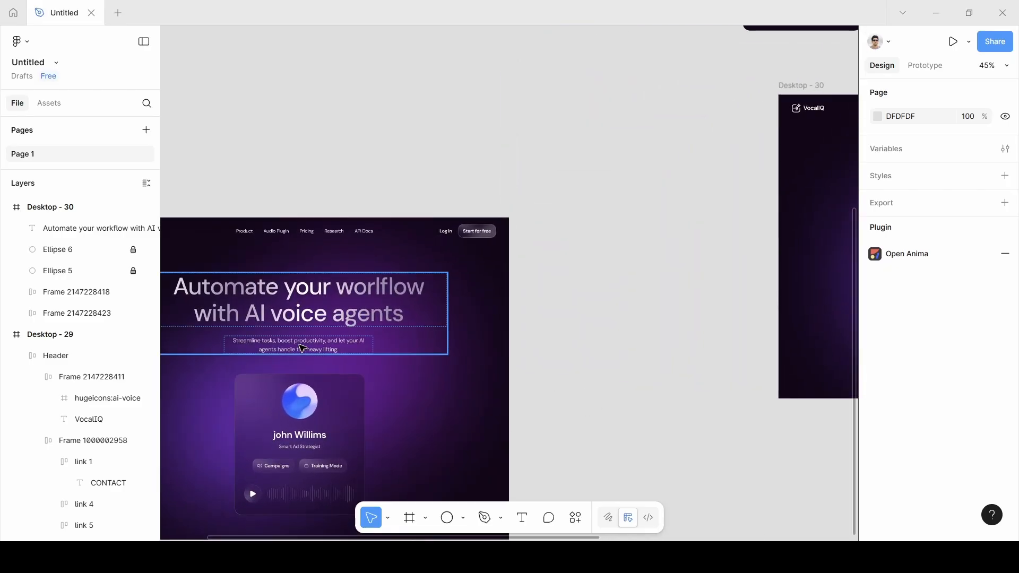
pyautogui.doubleClick(301, 349)
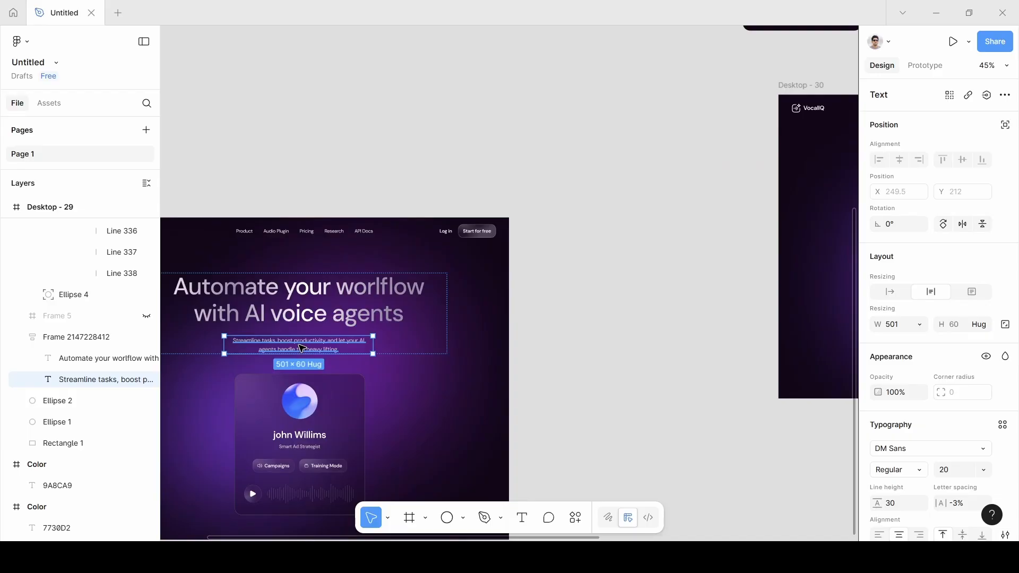
pyautogui.doubleClick(297, 346)
pyautogui.hotkey('ctrl', 'c')
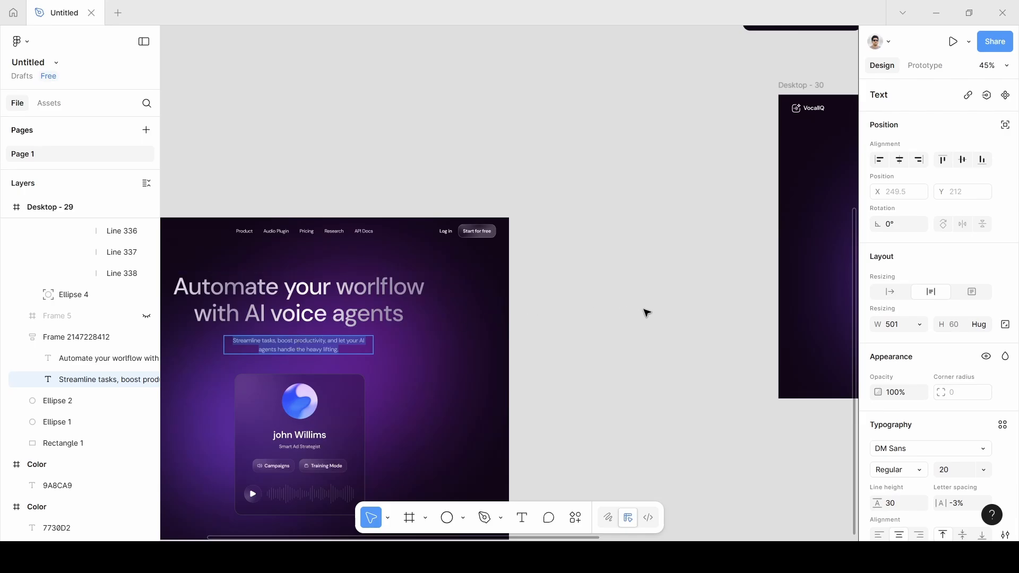
# Step: Paste the subtitle into Desktop - 30, place it below the heading at about Y 431 and widen it to about 535
pyautogui.hscroll(6, 646, 311)
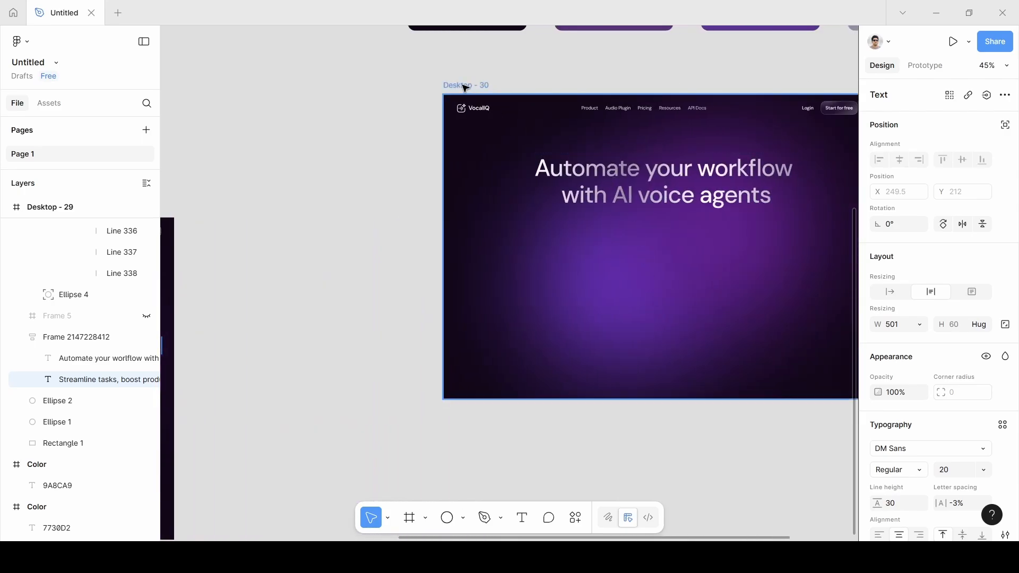
pyautogui.click(469, 90)
pyautogui.hscroll(3, 601, 246)
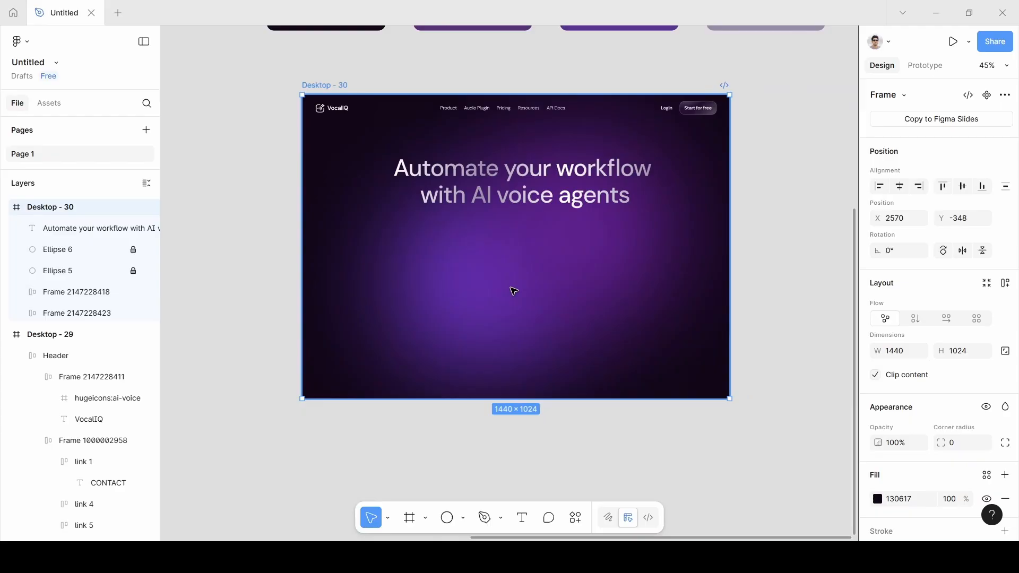
pyautogui.hotkey('ctrl', 'v')
pyautogui.moveTo(396, 165); pyautogui.dragTo(464, 232)
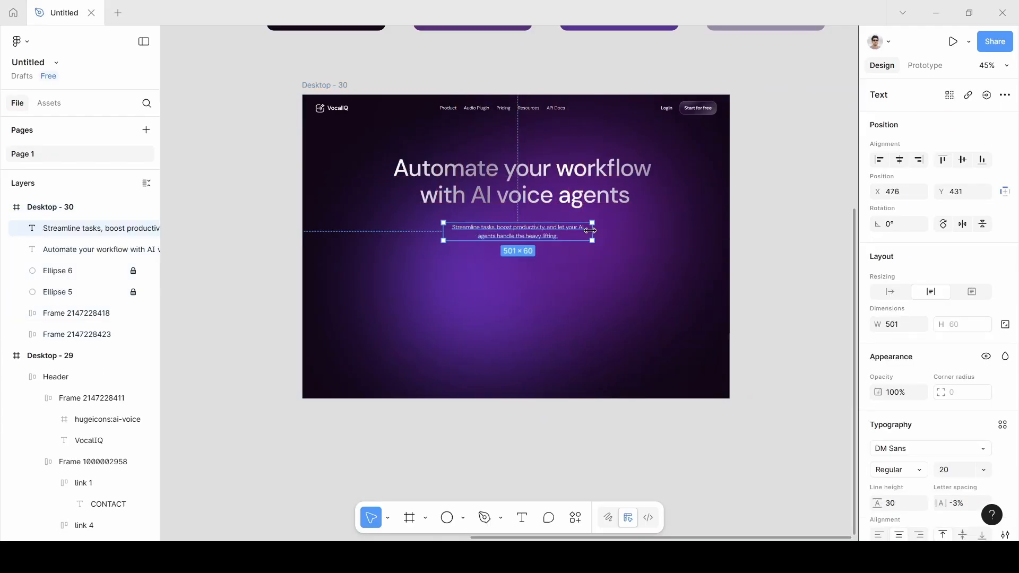
pyautogui.moveTo(592, 231); pyautogui.dragTo(603, 231)
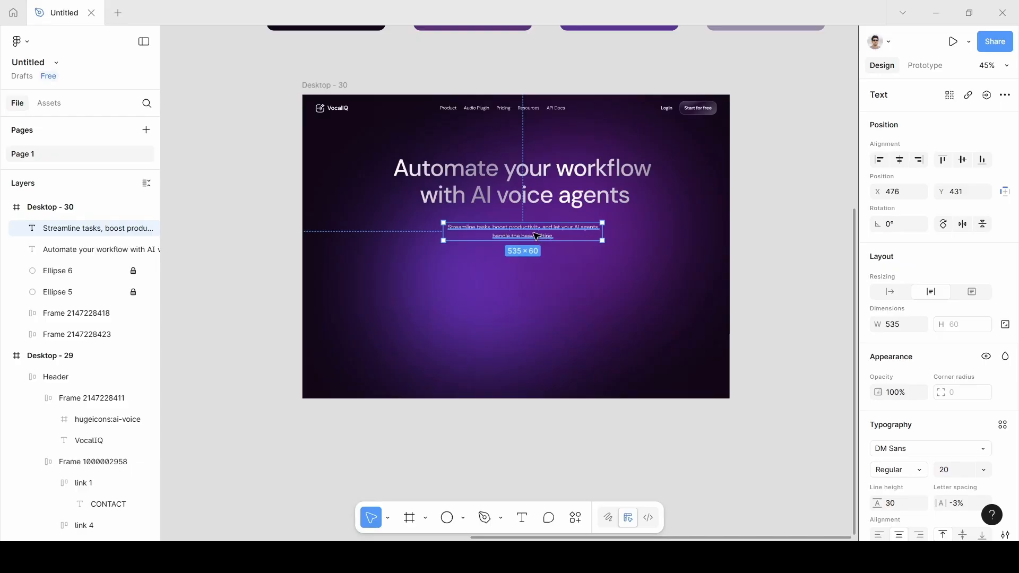
pyautogui.moveTo(529, 234); pyautogui.dragTo(528, 234)
# Step: Group the heading and the subtitle on Desktop - 30 in a vertical auto layout with a gap of 32
pyautogui.click(523, 183)
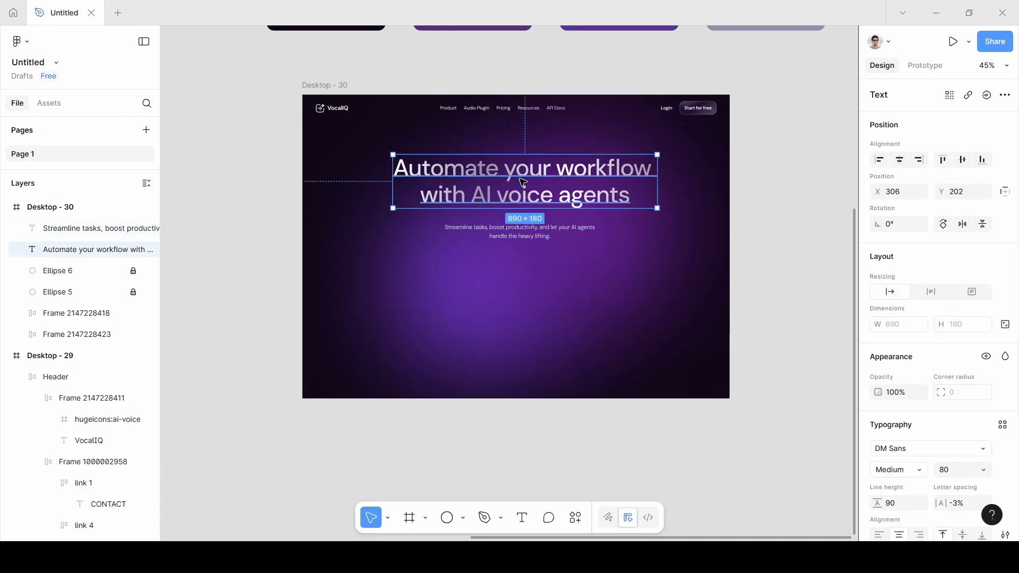
pyautogui.keyDown('shift'); pyautogui.click(526, 236); pyautogui.keyUp('shift')
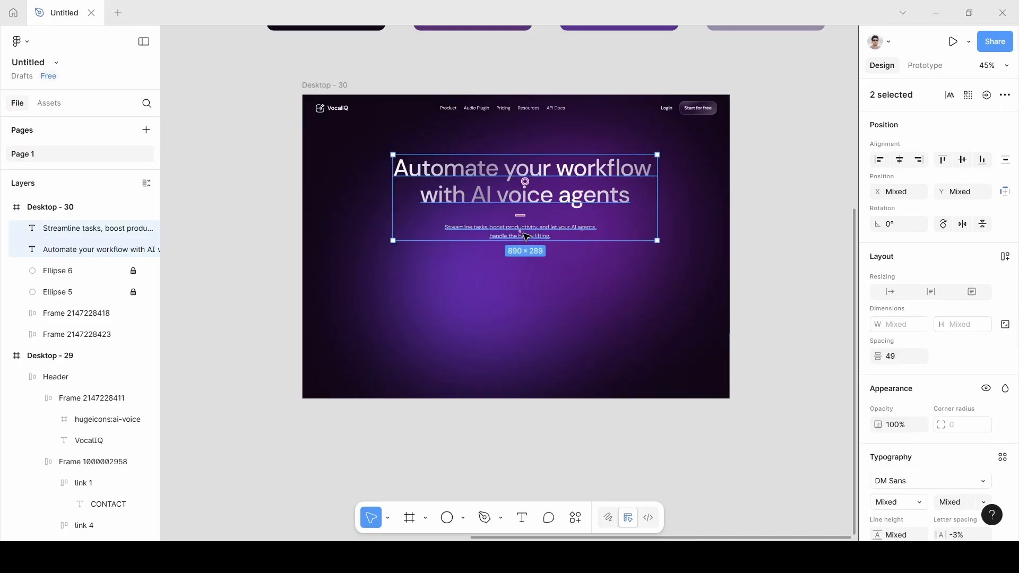
pyautogui.hotkey('shift', 'a')
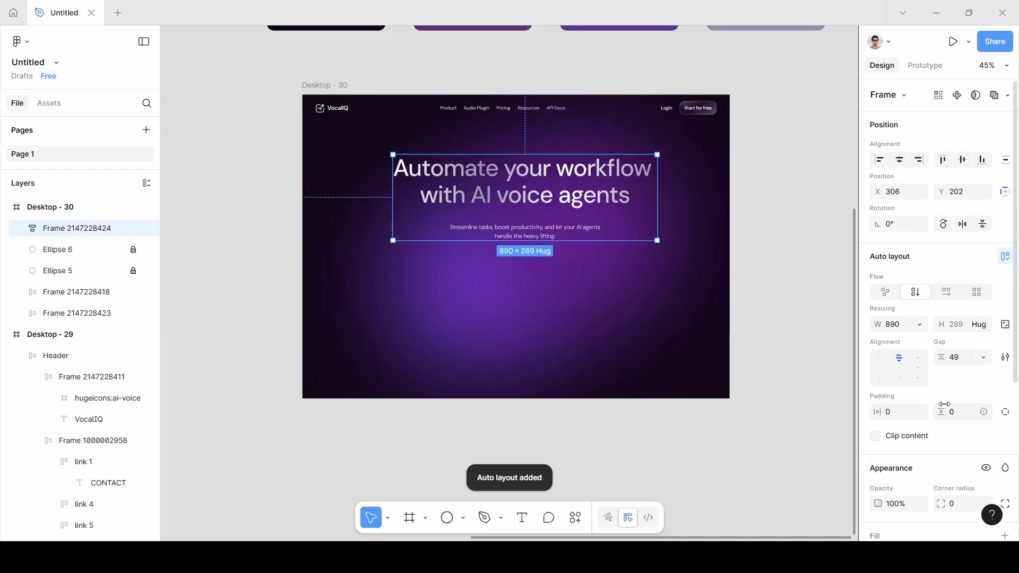
pyautogui.scroll(-3, 965, 266)
pyautogui.click(969, 230)
pyautogui.press('BackSpace')
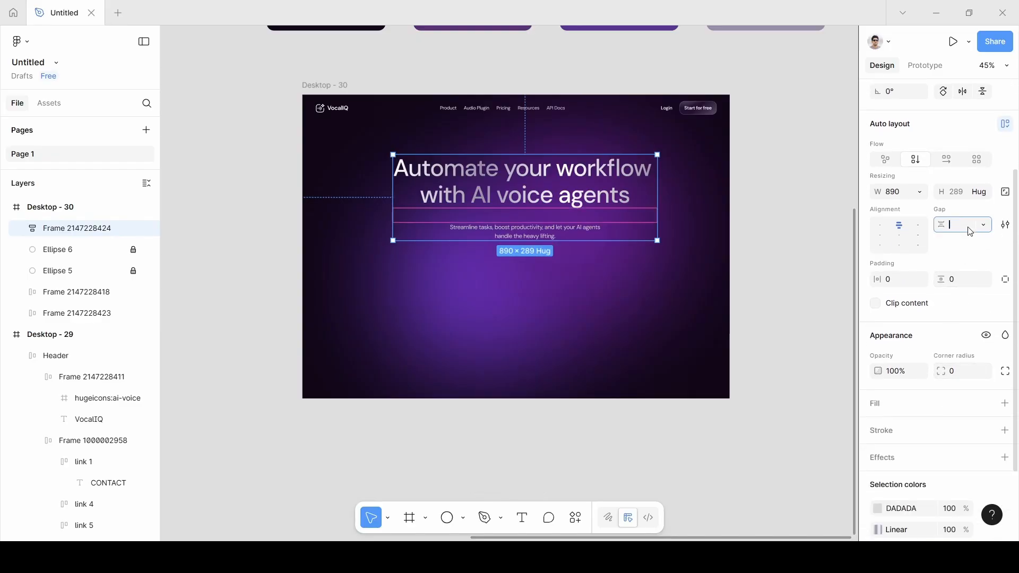
pyautogui.press('Return')
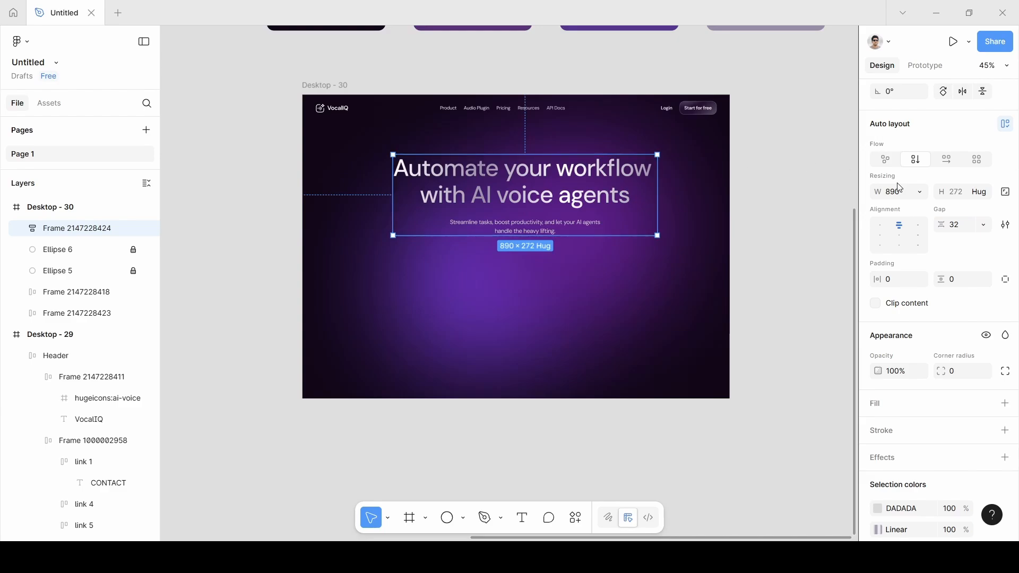
# Step: Center the heading group horizontally on Desktop - 30, then shift it slightly by hand, starting with a move to about X 270, Y 211
pyautogui.scroll(3, 903, 185)
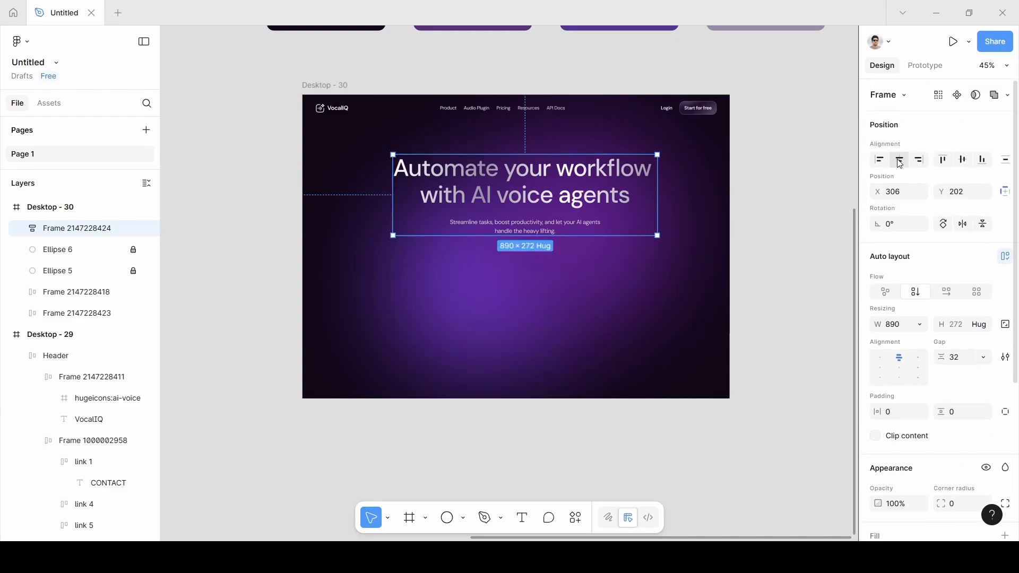
pyautogui.click(900, 161)
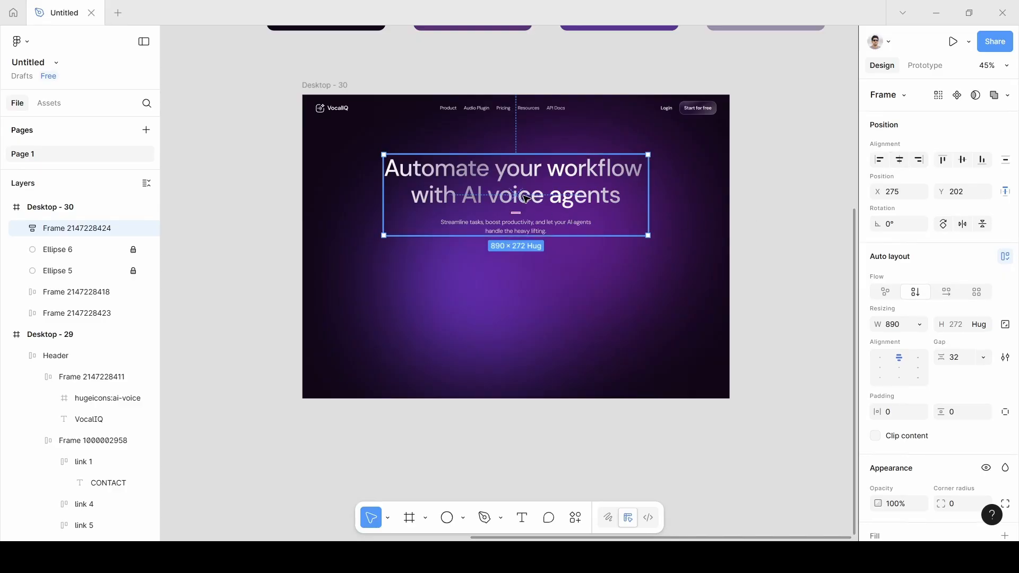
pyautogui.moveTo(536, 199); pyautogui.dragTo(523, 201)
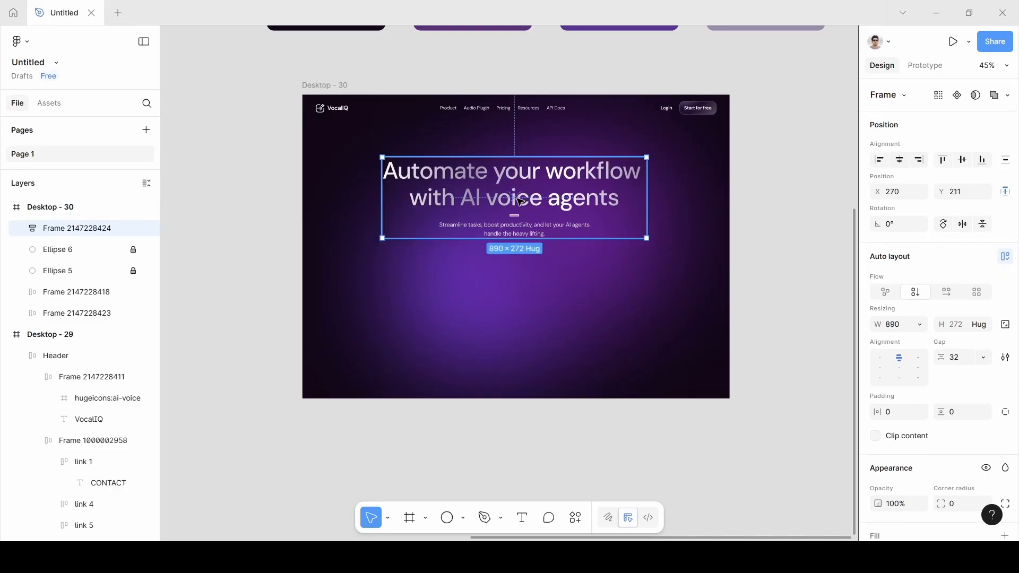
pyautogui.click(774, 164)
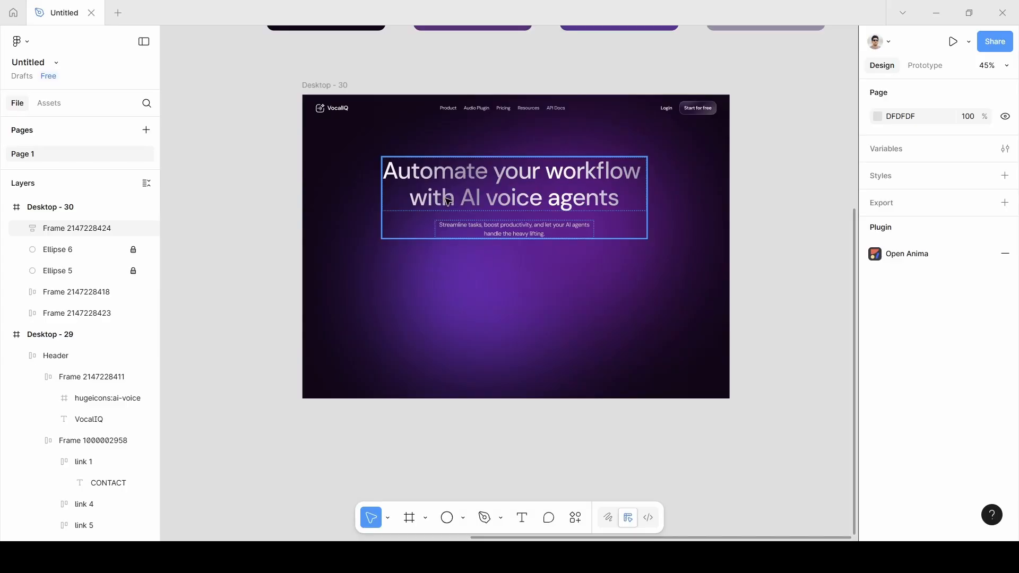
pyautogui.moveTo(452, 191); pyautogui.dragTo(454, 197)
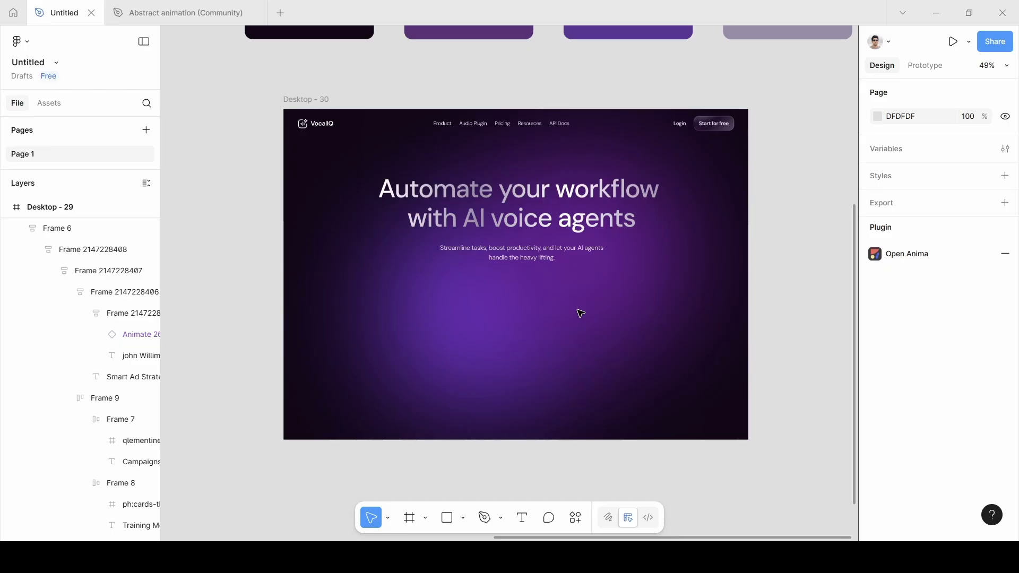
# Step: Check the agent card on Desktop - 29 and draw a frame of about 501 × 444 below the subtitle on Desktop - 30
pyautogui.hscroll(-10, 580, 314)
pyautogui.scroll(-4, 578, 314)
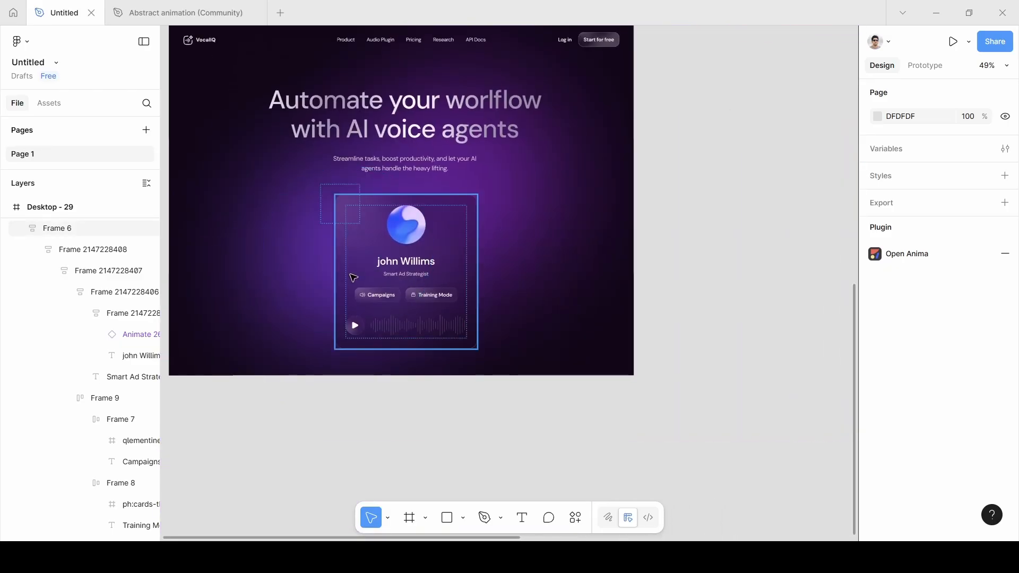
pyautogui.hscroll(5, 704, 280)
pyautogui.scroll(1, 705, 282)
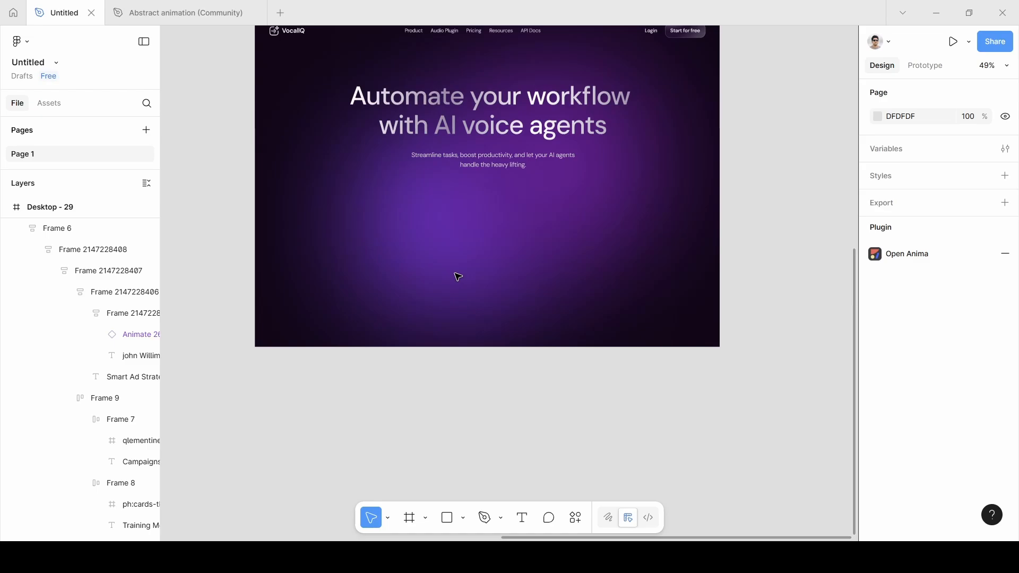
pyautogui.press('f')
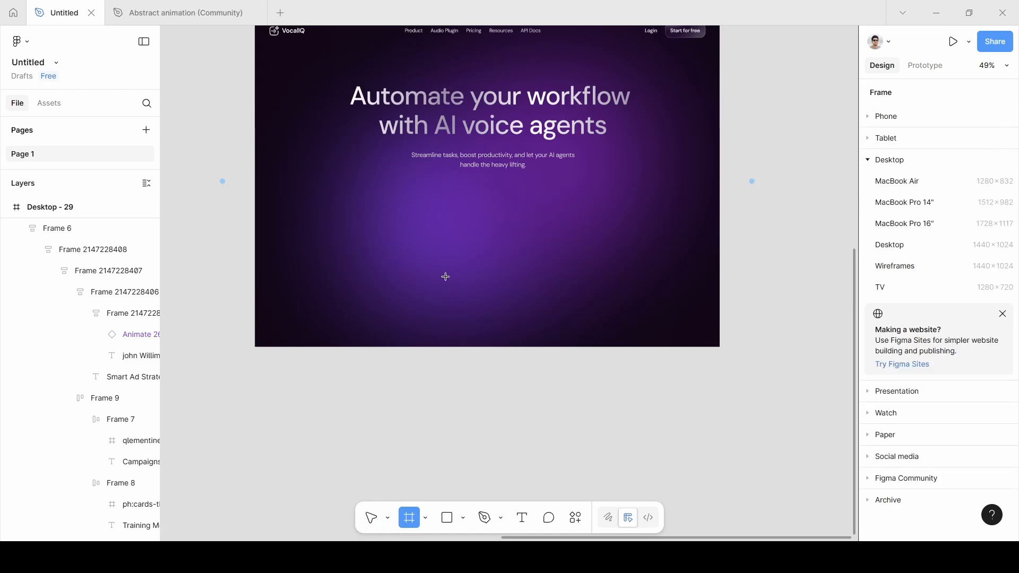
pyautogui.moveTo(414, 189); pyautogui.dragTo(576, 332)
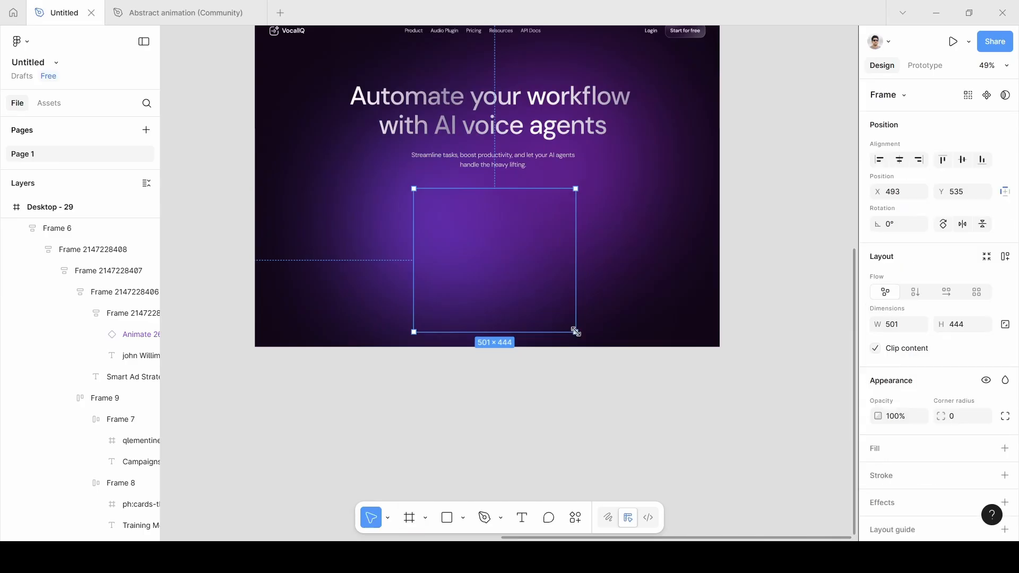
# Step: Extend the Desktop - 30 frame downward to a height of about 1182
pyautogui.scroll(2, 313, 275)
pyautogui.scroll(2, 313, 275)
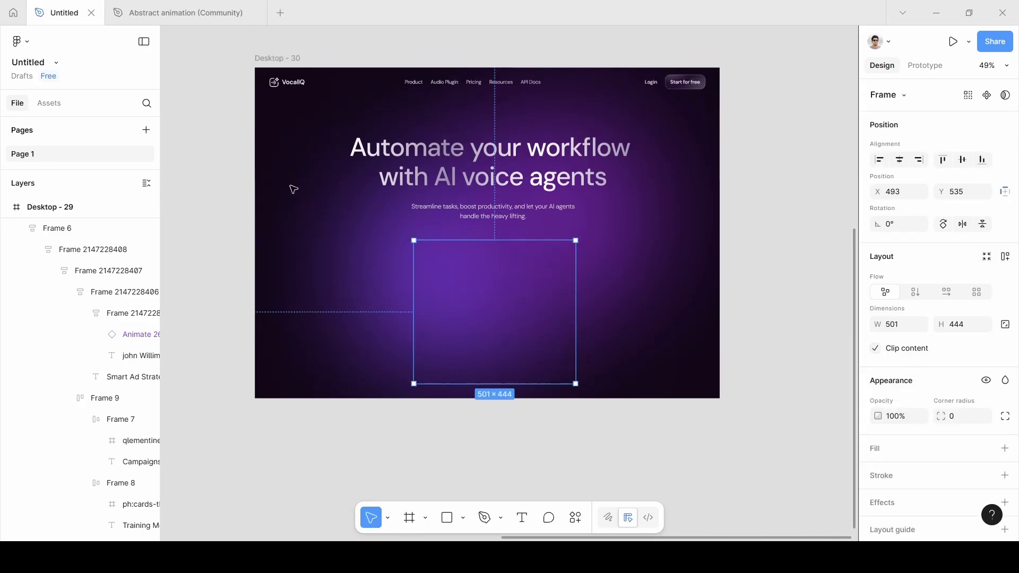
pyautogui.click(277, 58)
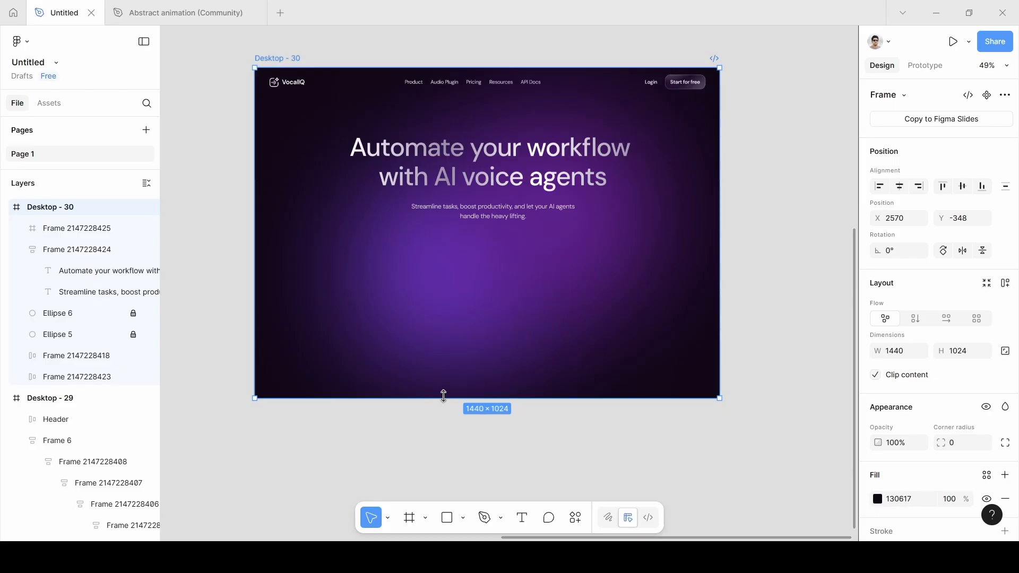
pyautogui.moveTo(443, 396); pyautogui.dragTo(444, 448)
# Step: Move the new card frame down to about X 487, Y 627 on Desktop - 30
pyautogui.click(479, 368)
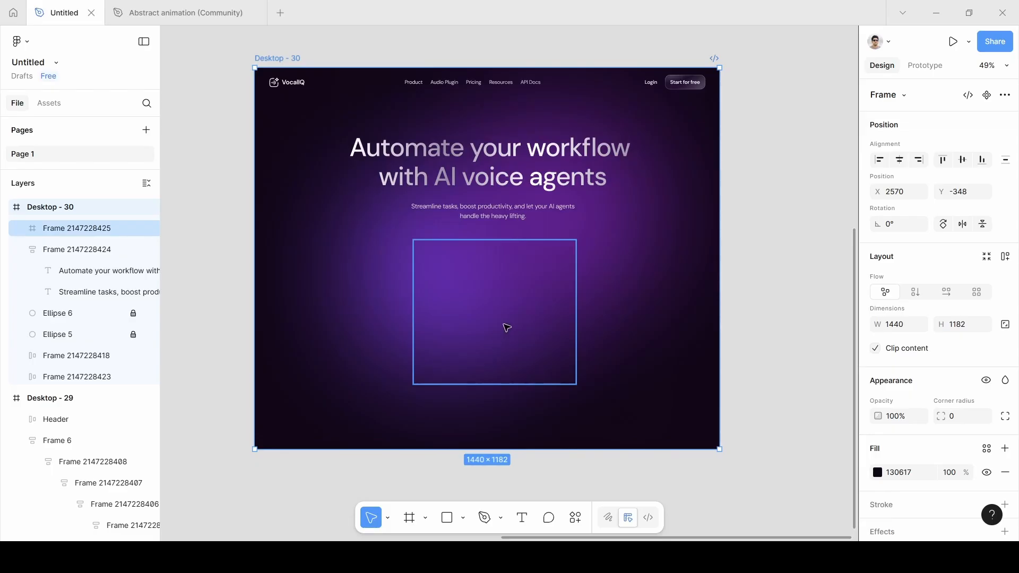
pyautogui.scroll(2, 507, 328)
pyautogui.moveTo(507, 328); pyautogui.dragTo(506, 349)
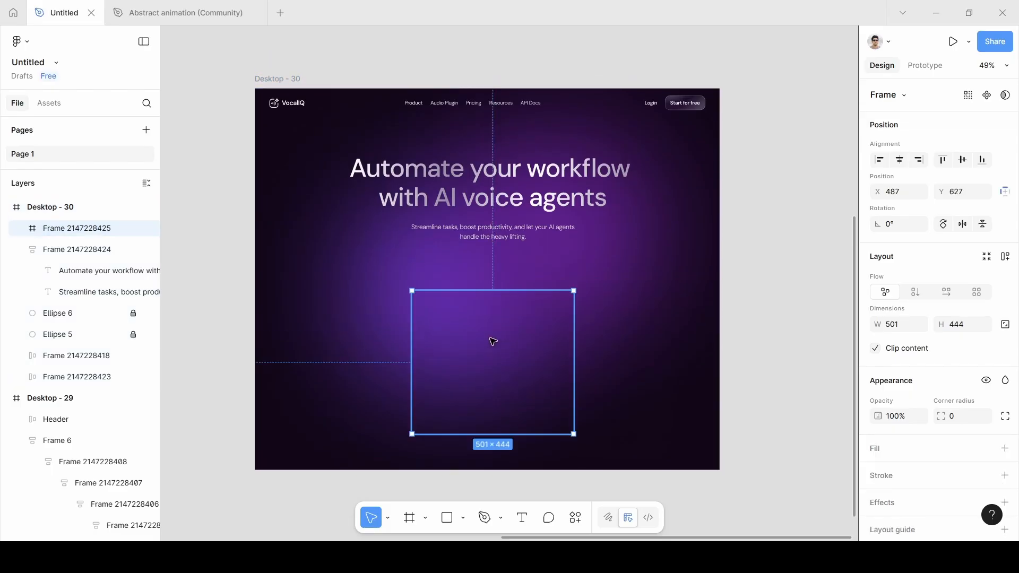
# Step: Give the card frame an FFFFFF fill and a corner radius of 24
pyautogui.scroll(-3, 493, 341)
pyautogui.hscroll(3, 493, 341)
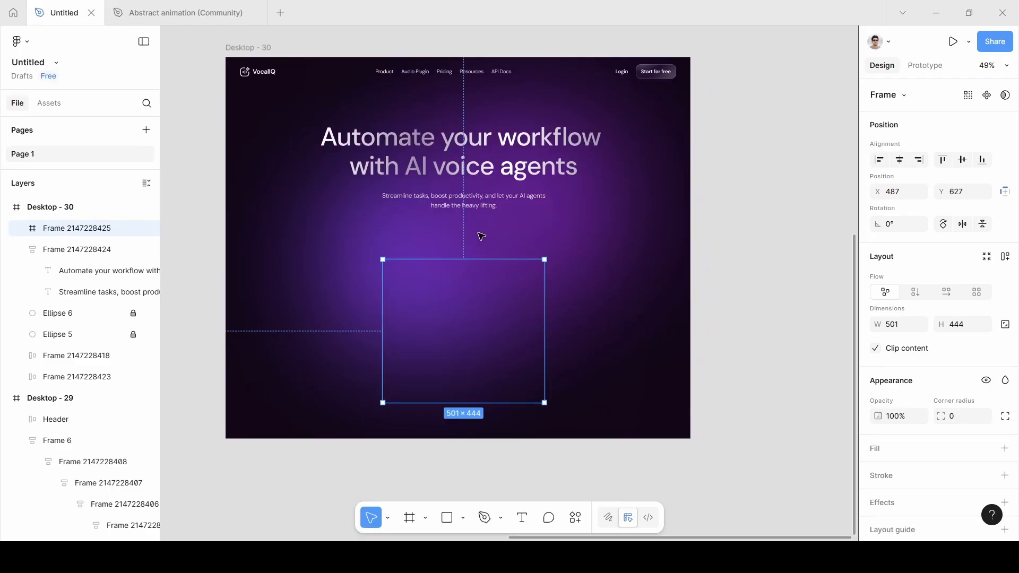
pyautogui.scroll(-2, 453, 344)
pyautogui.hscroll(4, 453, 344)
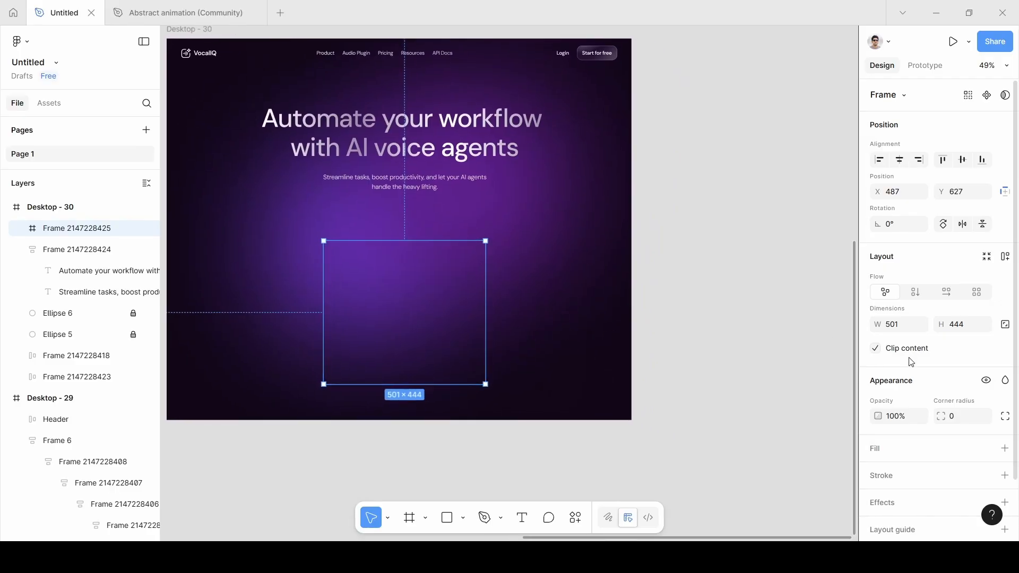
pyautogui.click(930, 453)
pyautogui.click(945, 365)
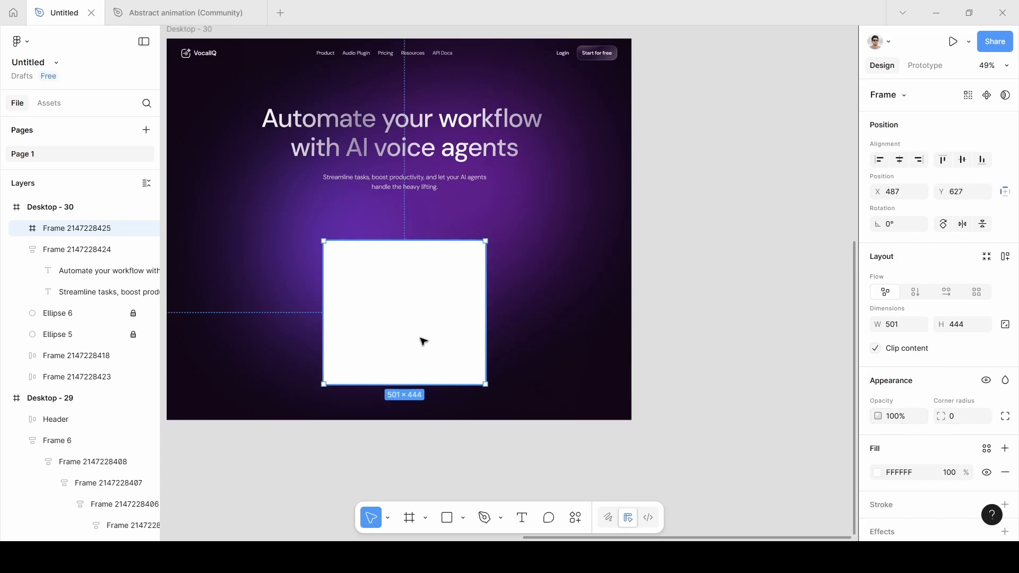
pyautogui.scroll(3, 423, 342)
pyautogui.hscroll(-2, 478, 341)
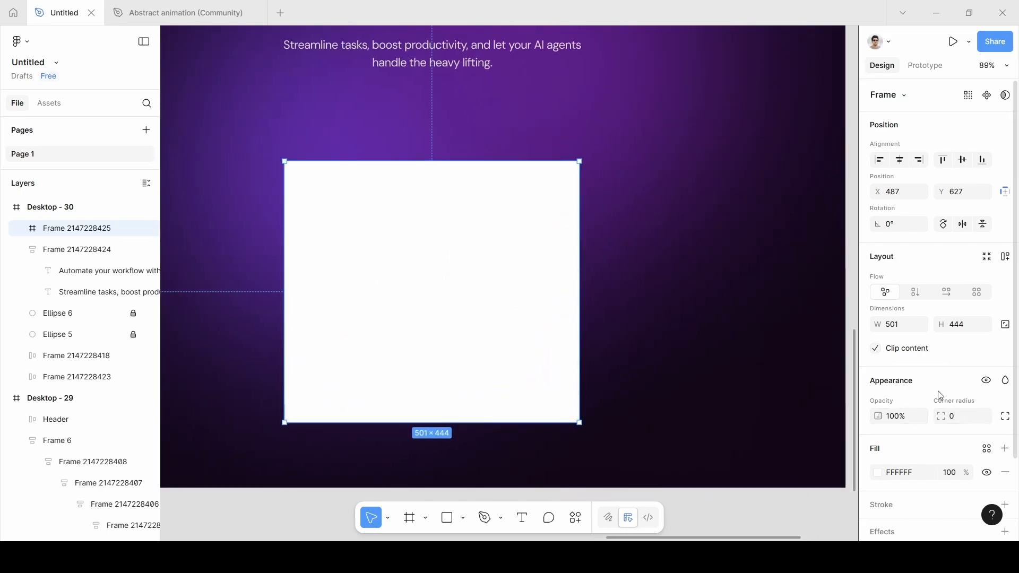
pyautogui.click(962, 423)
pyautogui.press('Return')
# Step: Change the card's fill to 130617 by sampling the dark color swatch above Desktop - 30
pyautogui.click(879, 472)
pyautogui.click(719, 395)
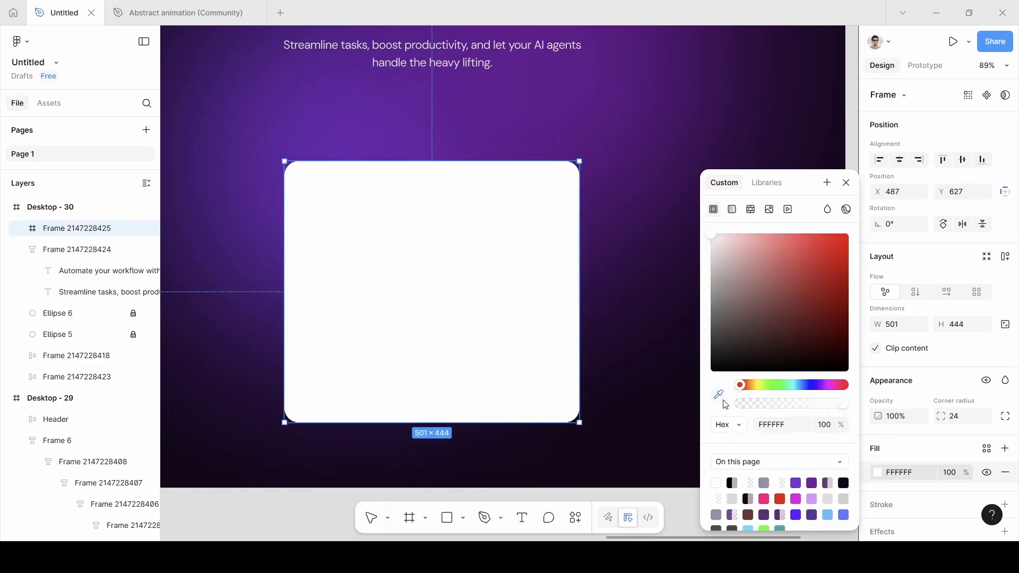
pyautogui.scroll(5, 690, 380)
pyautogui.scroll(-8, 663, 372)
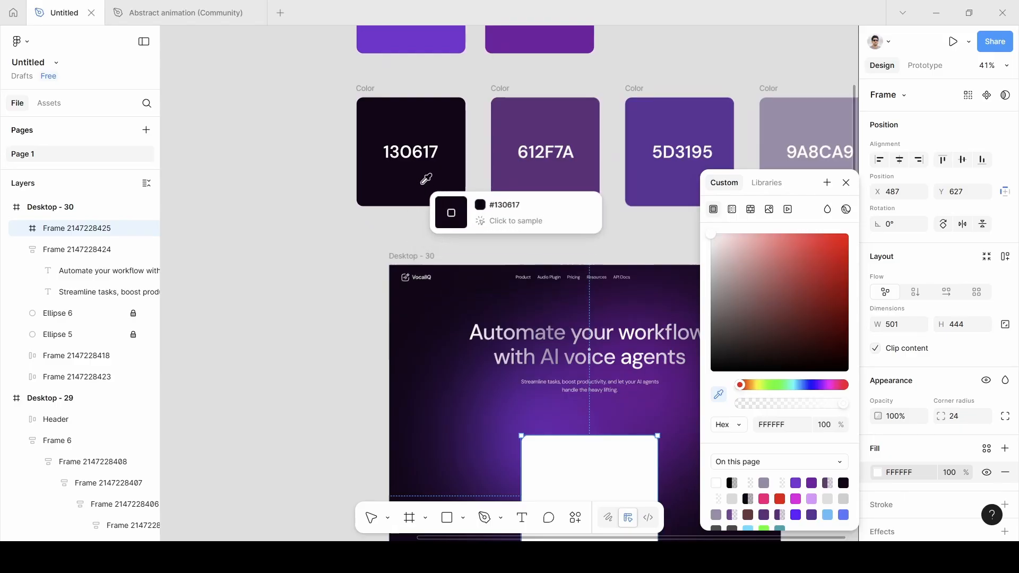
pyautogui.click(423, 146)
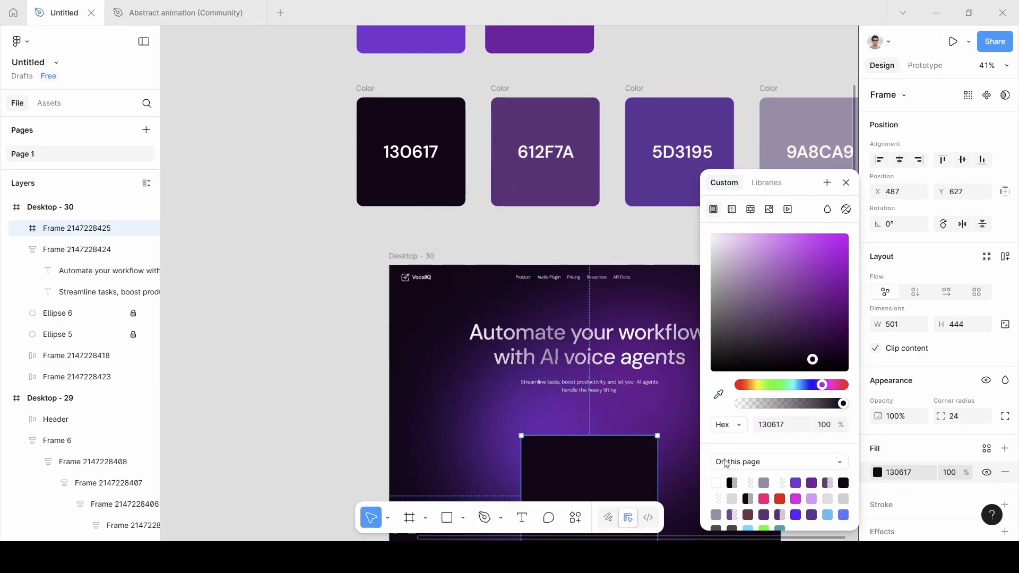
pyautogui.click(847, 183)
# Step: Set the opacity of the card's 130617 fill to 30%
pyautogui.scroll(-1, 897, 425)
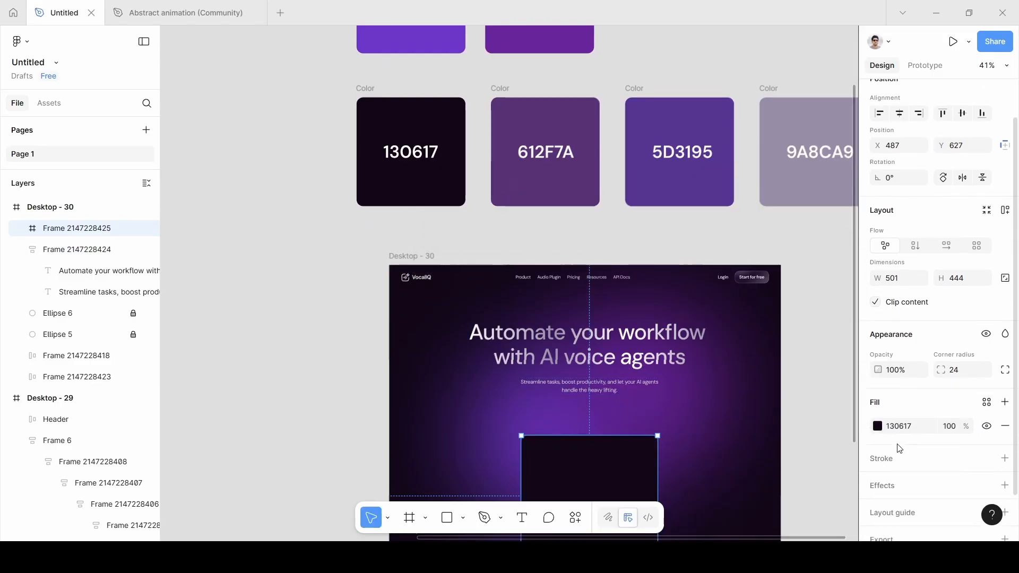
pyautogui.scroll(-3, 617, 383)
pyautogui.keyDown('ctrl'); pyautogui.scroll(3, 645, 351); pyautogui.keyUp('ctrl')
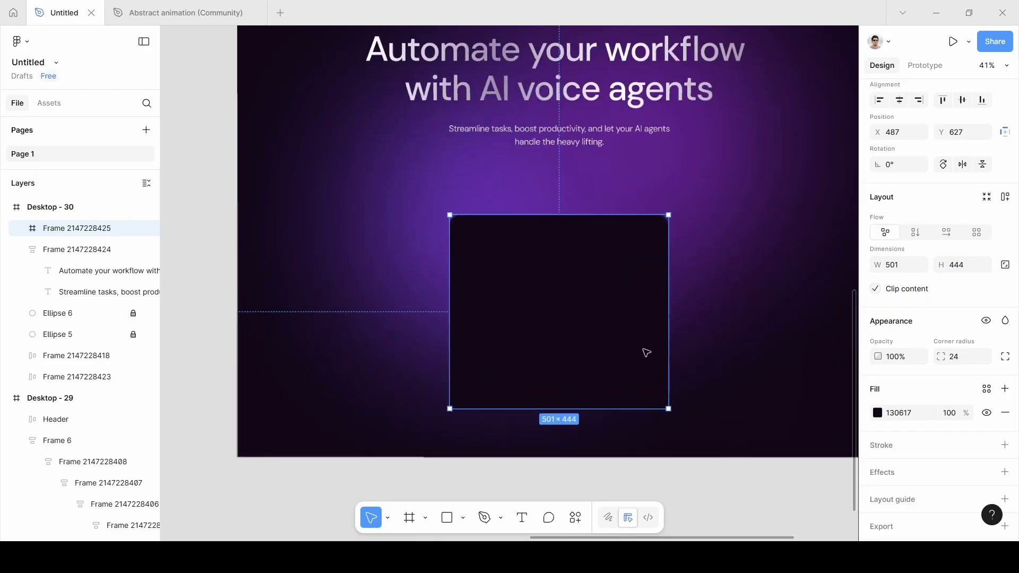
pyautogui.keyDown('ctrl'); pyautogui.scroll(3, 646, 353); pyautogui.keyUp('ctrl')
pyautogui.click(954, 413)
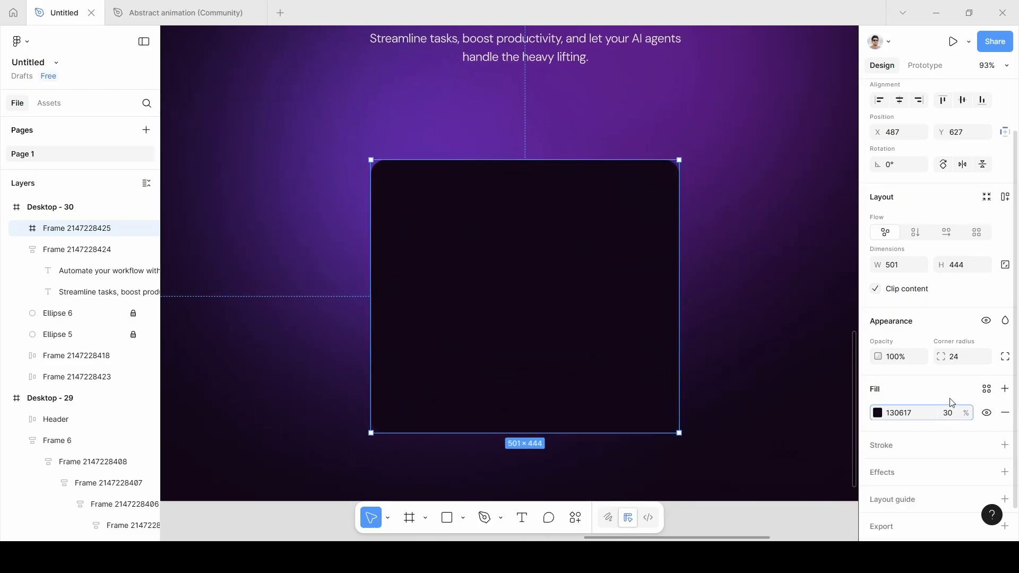
pyautogui.press('Return')
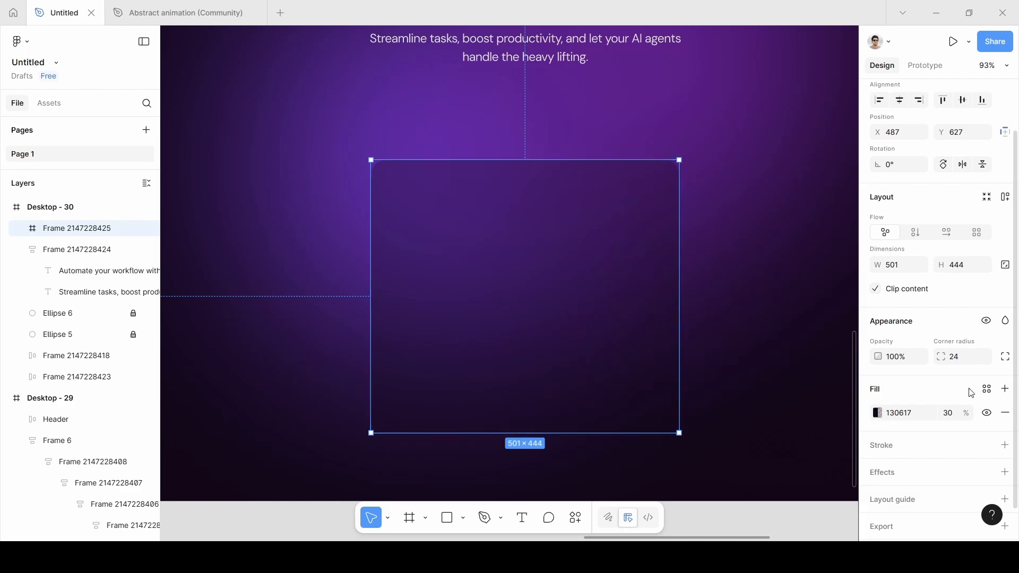
# Step: Add a second FFFFFF fill to the card frame and turn it into a radial gradient
pyautogui.click(1005, 389)
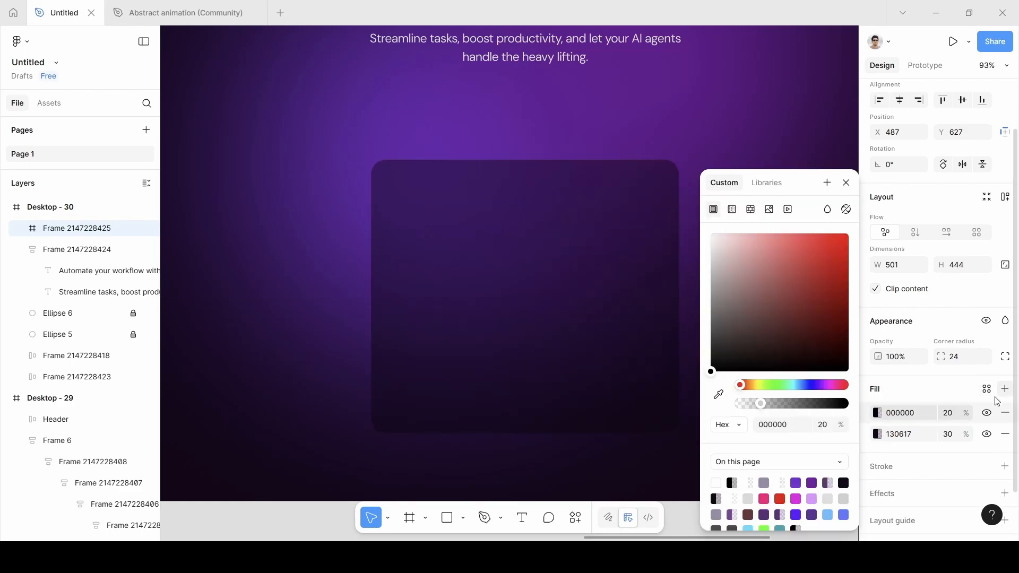
pyautogui.moveTo(732, 268); pyautogui.dragTo(701, 232)
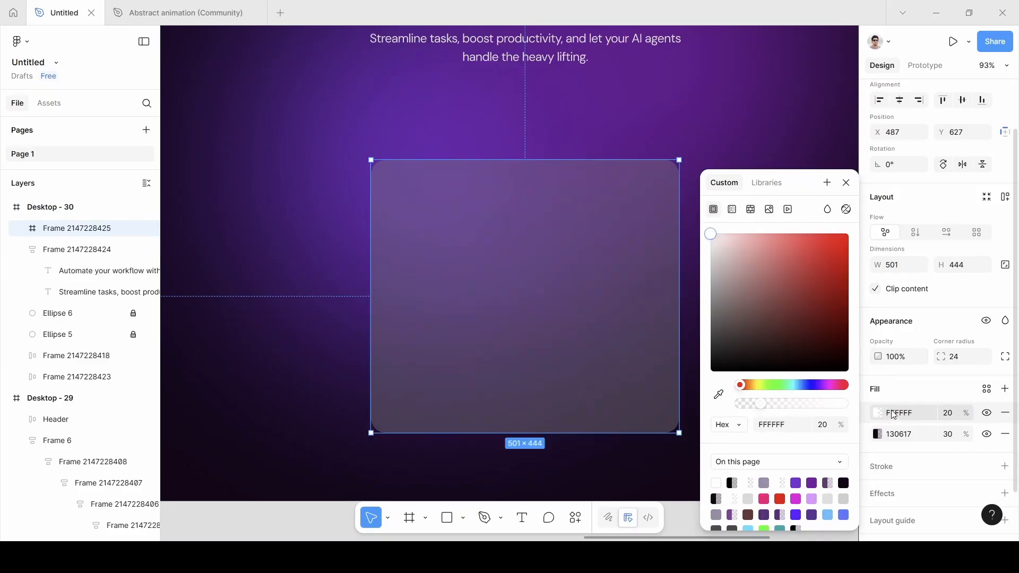
pyautogui.click(732, 209)
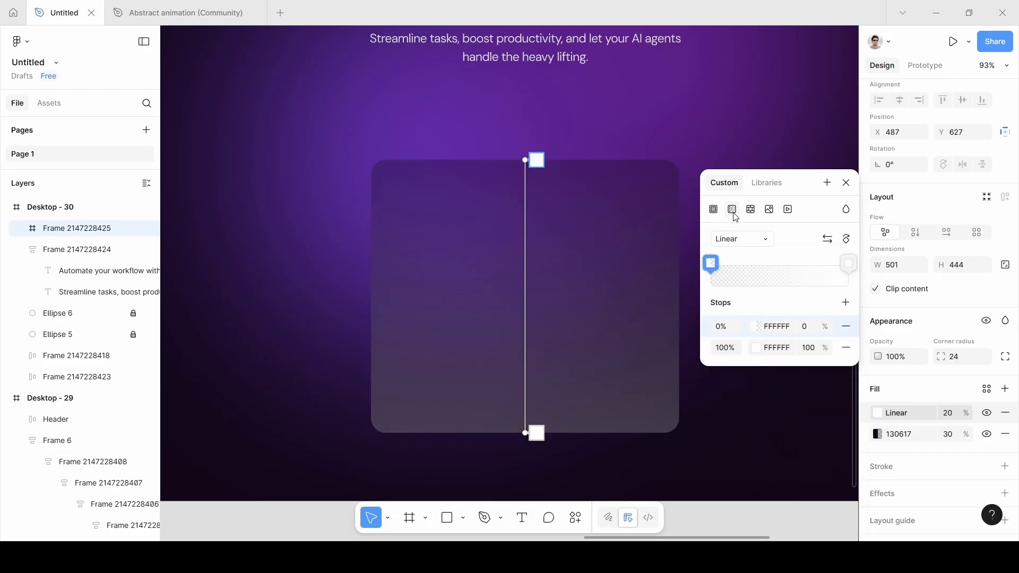
pyautogui.click(742, 240)
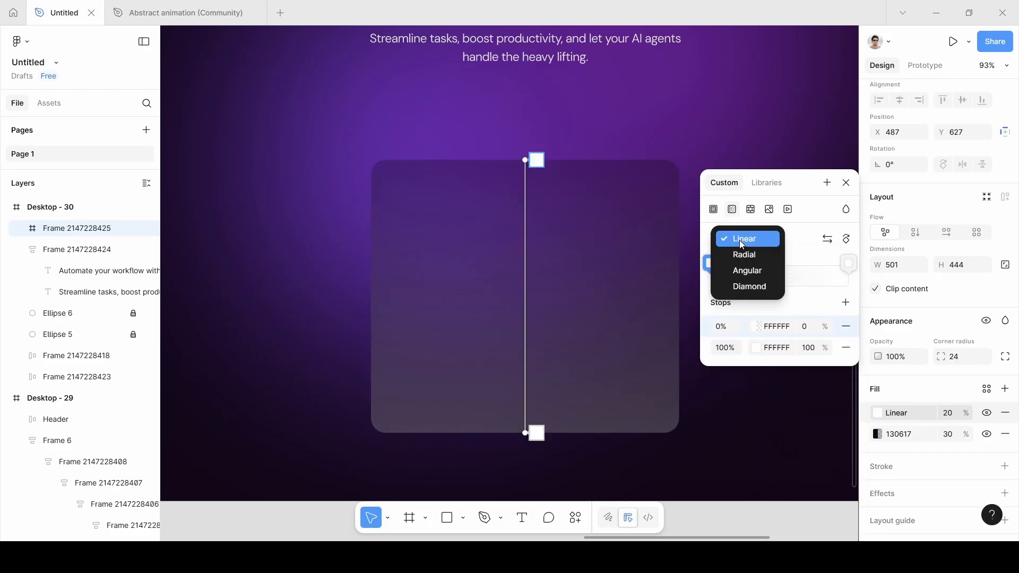
pyautogui.click(748, 253)
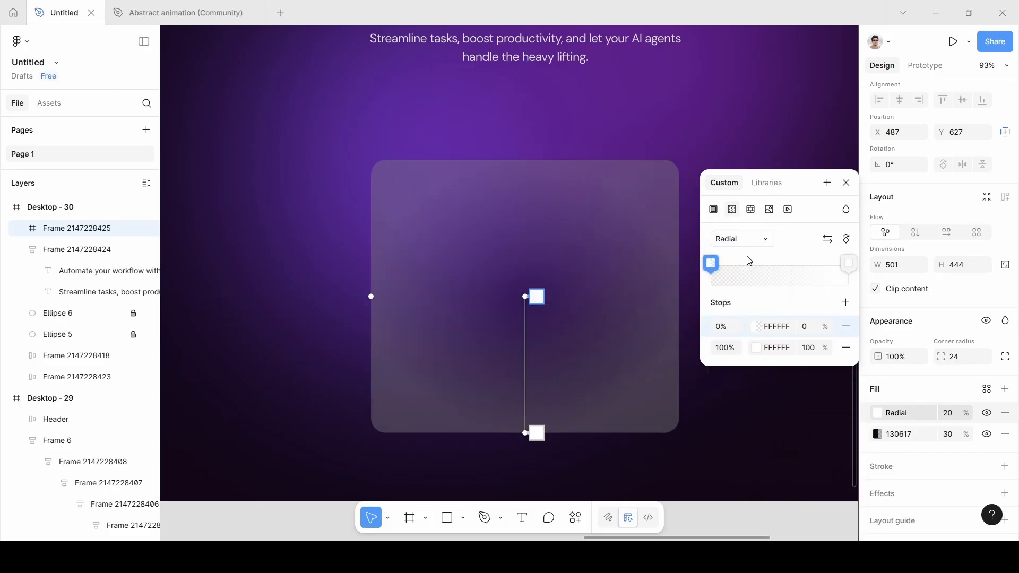
# Step: Set the radial gradient's center stop to 100% opacity and its outer stop to 0%
pyautogui.click(811, 331)
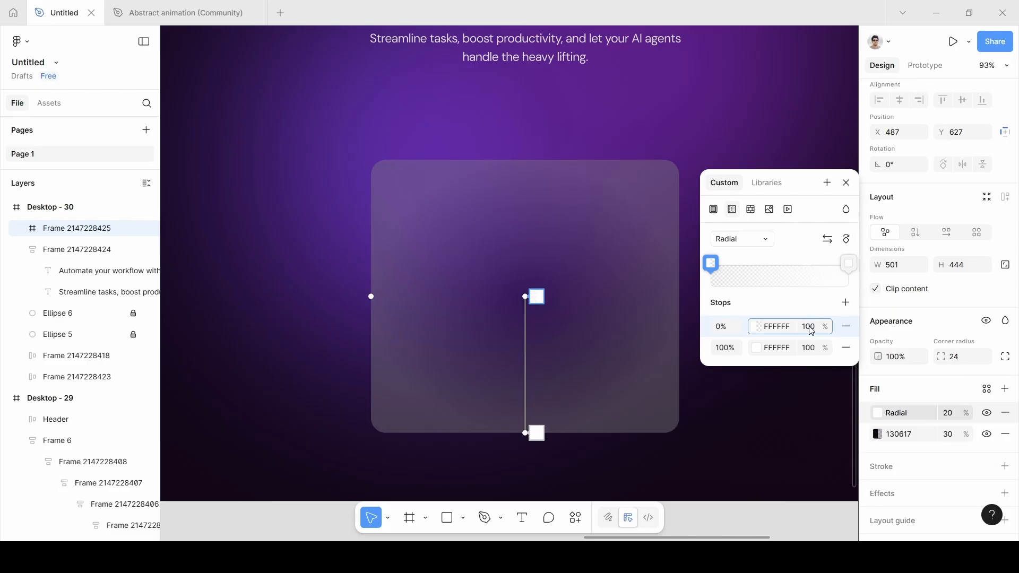
pyautogui.click(819, 349)
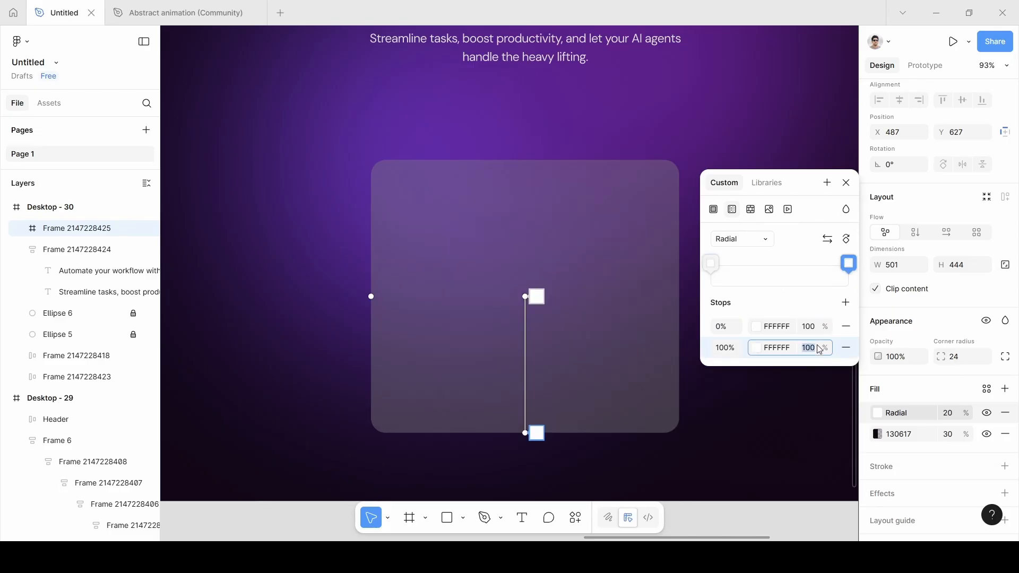
pyautogui.press('BackSpace')
pyautogui.press('Return')
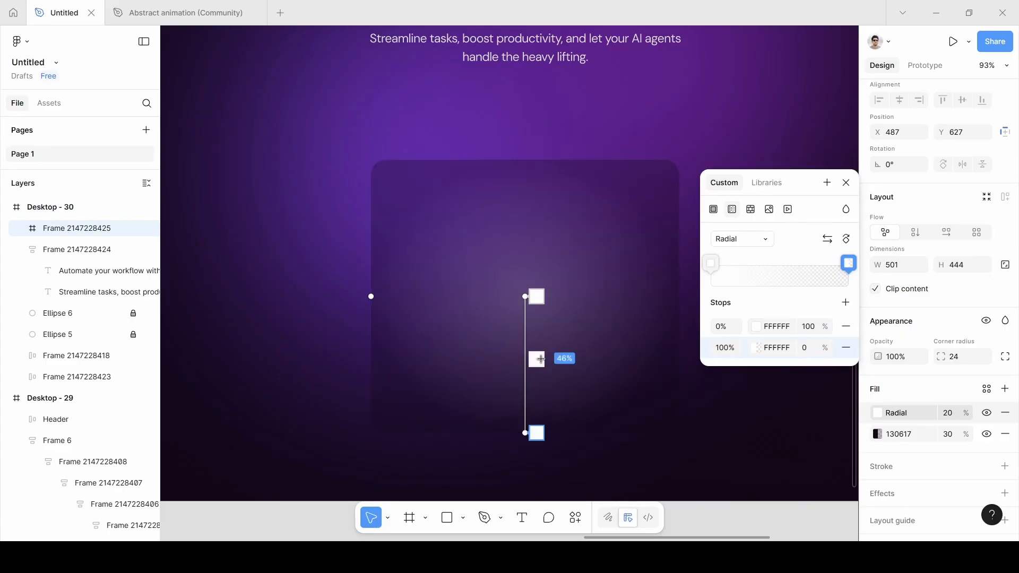
# Step: Lower the card's radial fill opacity to 5% and compare the card with that fill hidden and shown
pyautogui.click(949, 417)
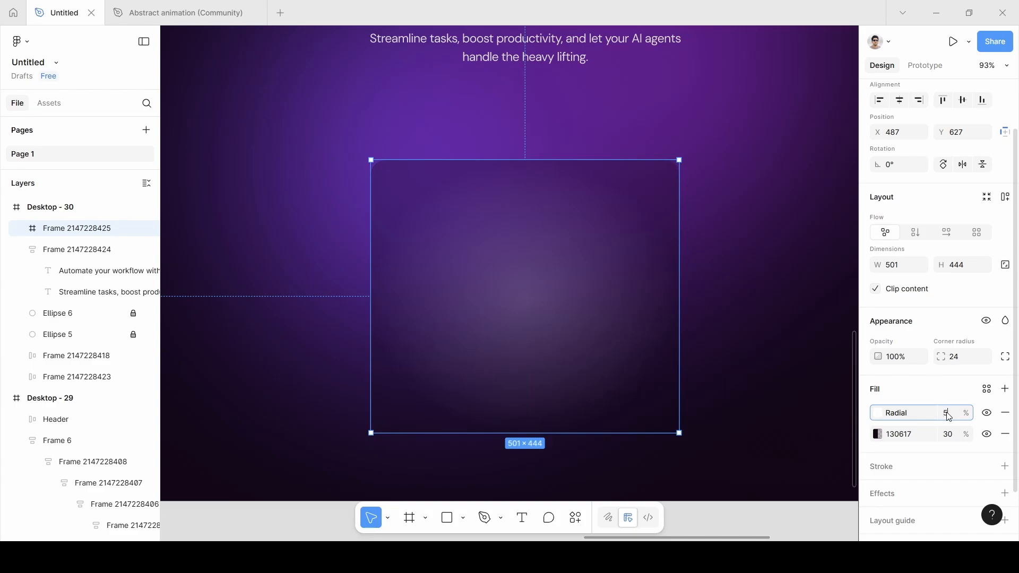
pyautogui.press('Return')
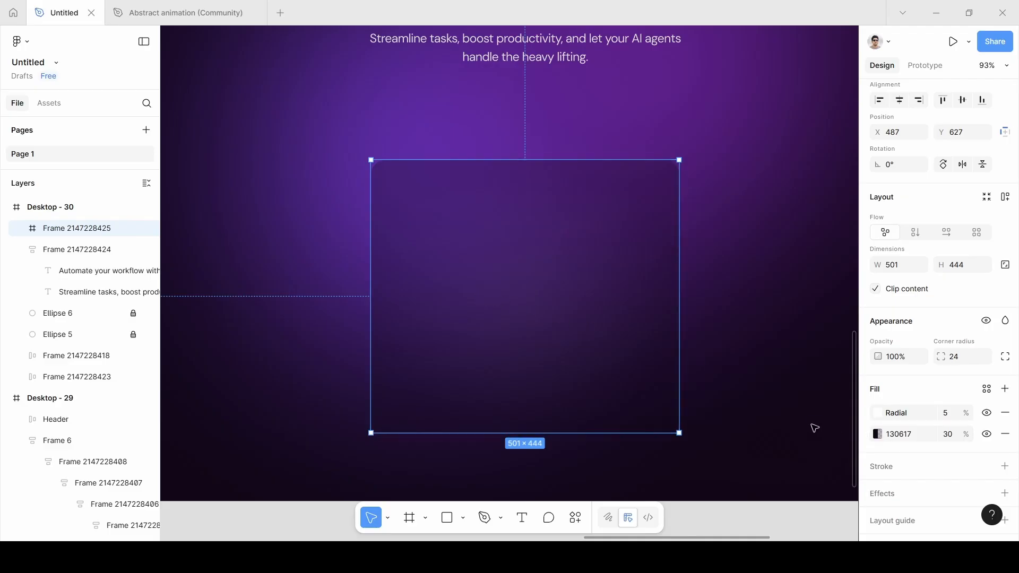
pyautogui.click(986, 415)
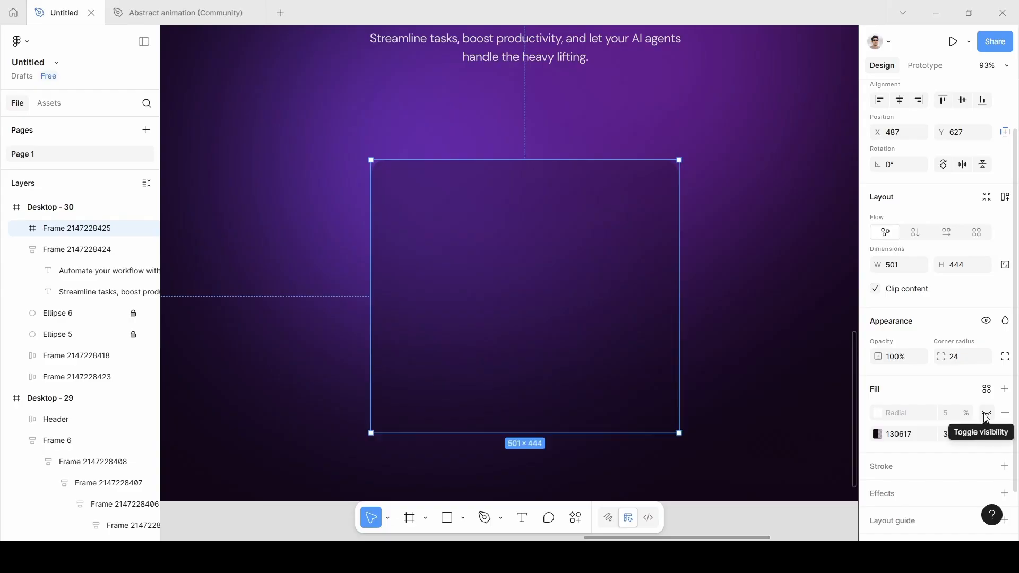
pyautogui.click(986, 415)
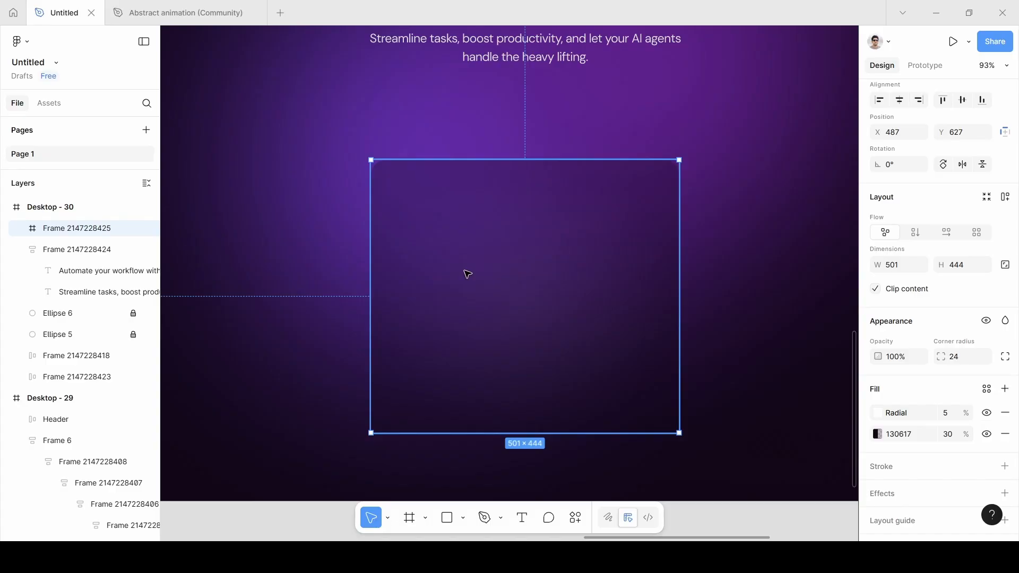
# Step: Draw a circle about 120 × 120 overlapping the card's upper-left corner, at about X -27, Y -22 inside the card frame
pyautogui.hscroll(-1, 468, 274)
pyautogui.scroll(1, 467, 274)
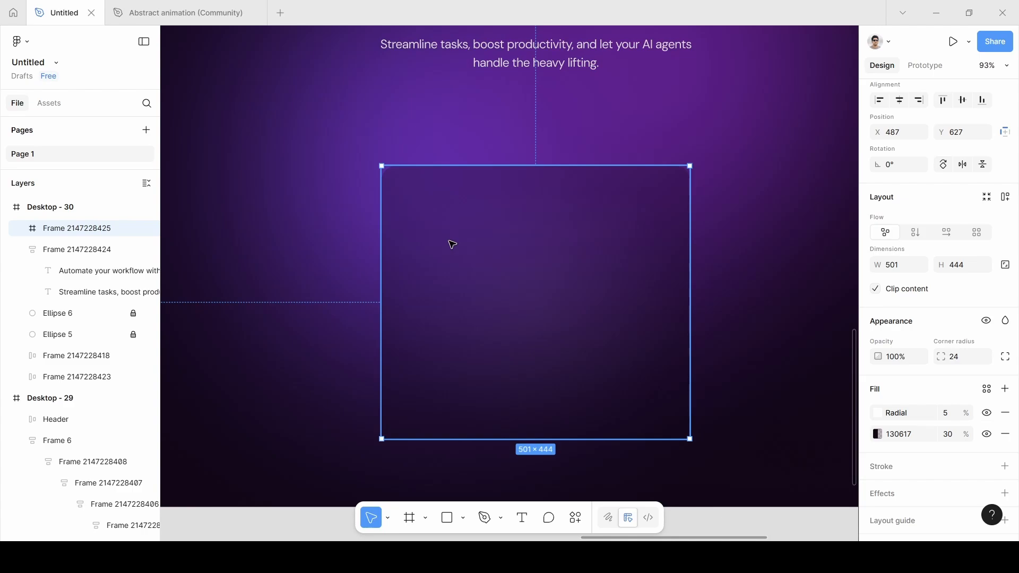
pyautogui.press('o')
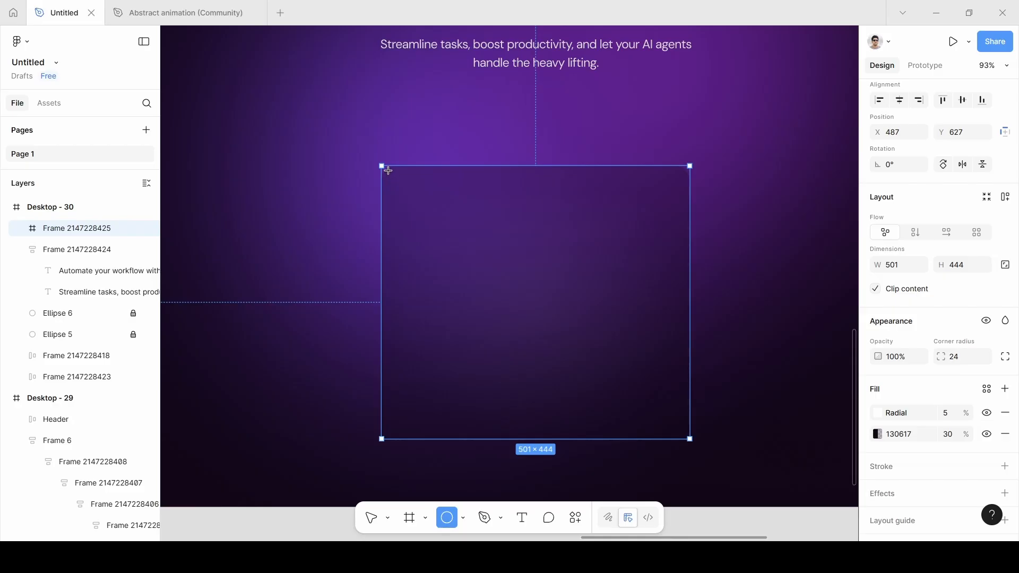
pyautogui.moveTo(388, 171); pyautogui.dragTo(427, 203)
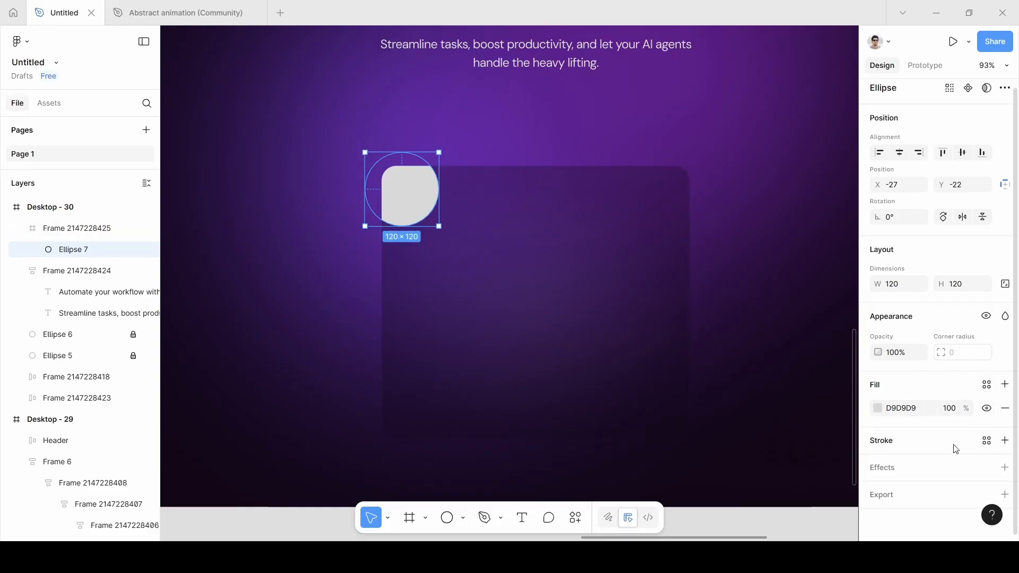
# Step: Open the new circle's fill color for editing
pyautogui.click(877, 408)
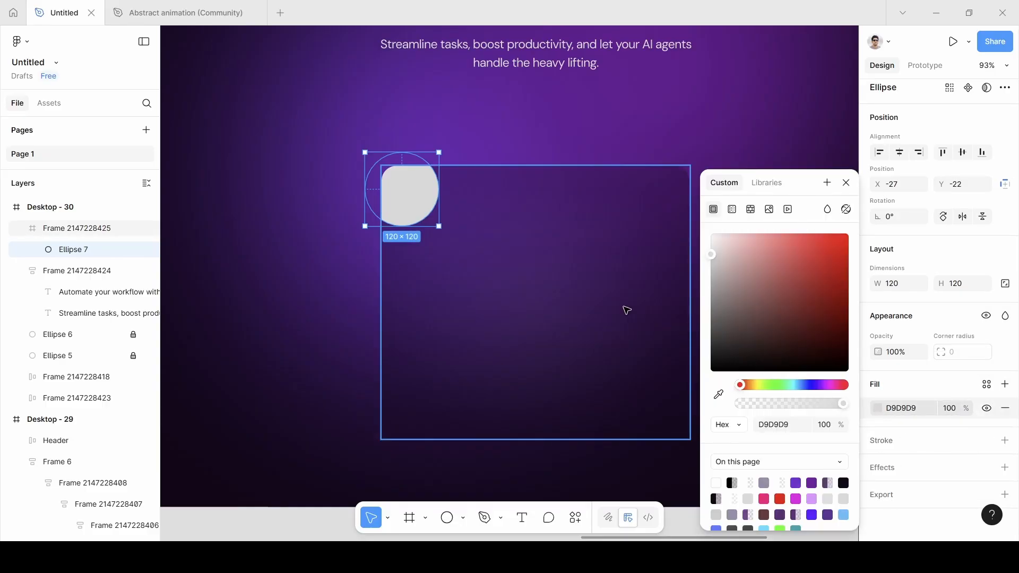
pyautogui.scroll(-8, 638, 307)
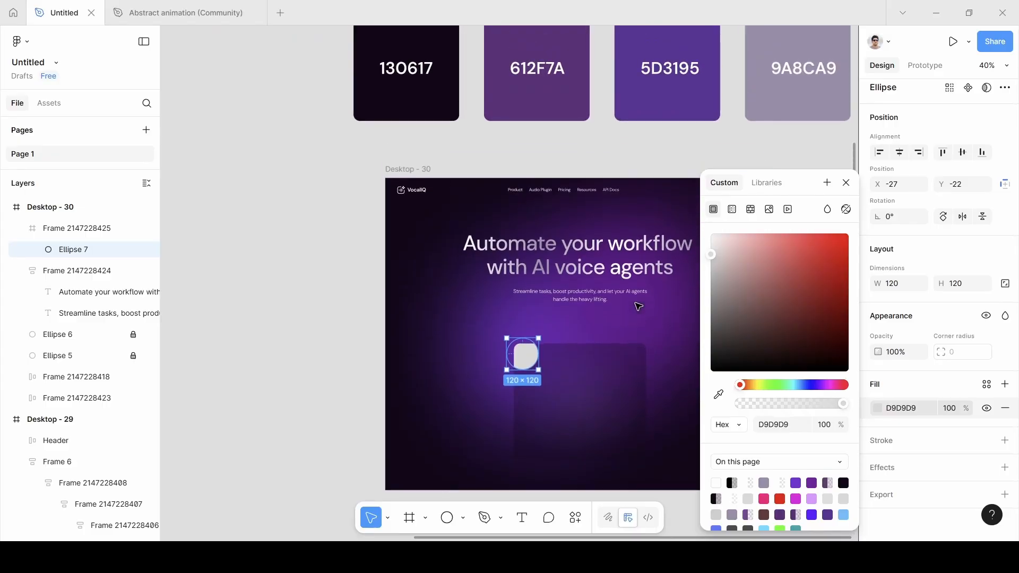
# Step: Sample the 741AA1 swatch as the fill of Ellipse 7 and lighten the color to D88BFF
pyautogui.scroll(2, 640, 307)
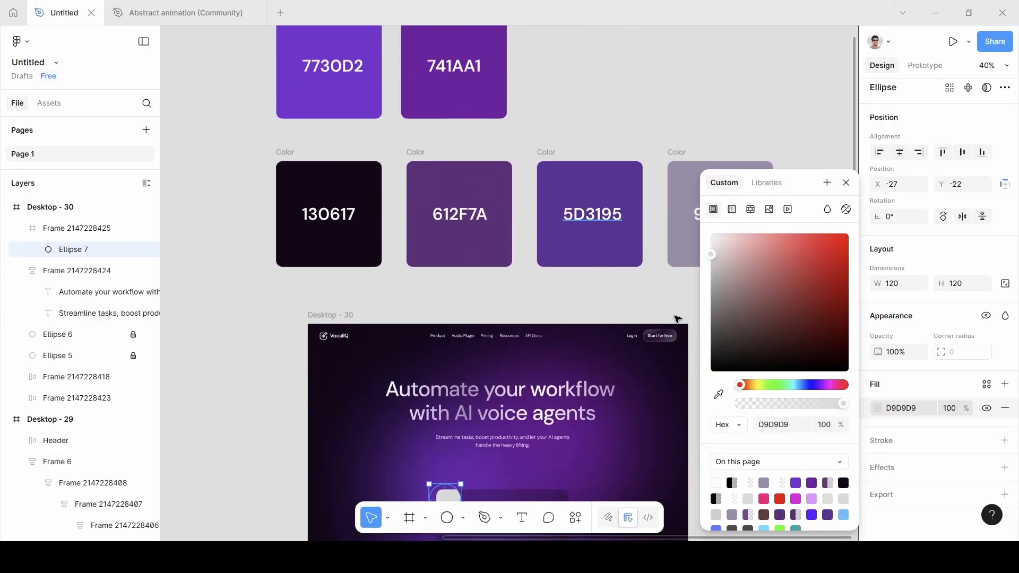
pyautogui.click(719, 394)
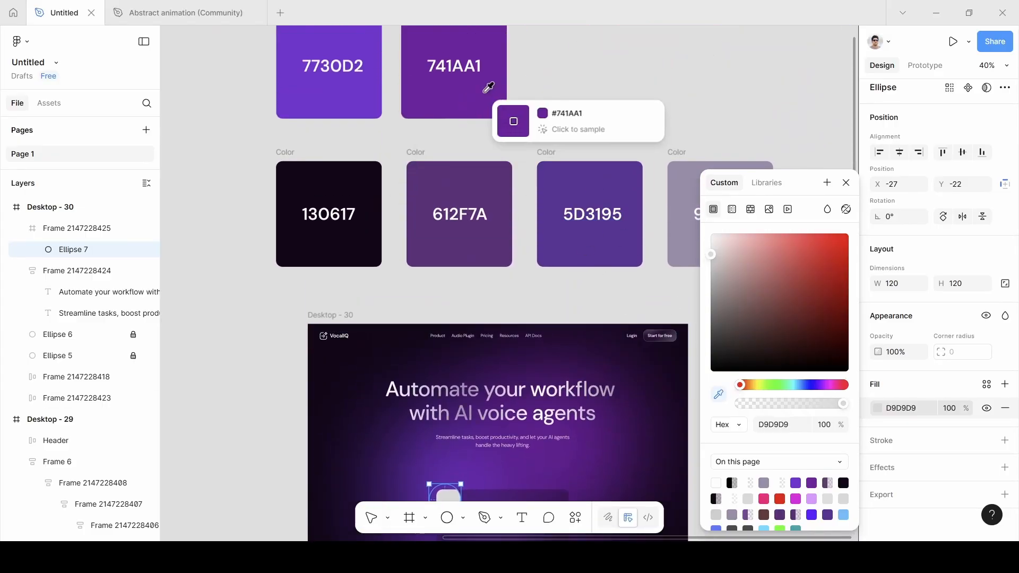
pyautogui.click(467, 87)
pyautogui.scroll(-6, 482, 311)
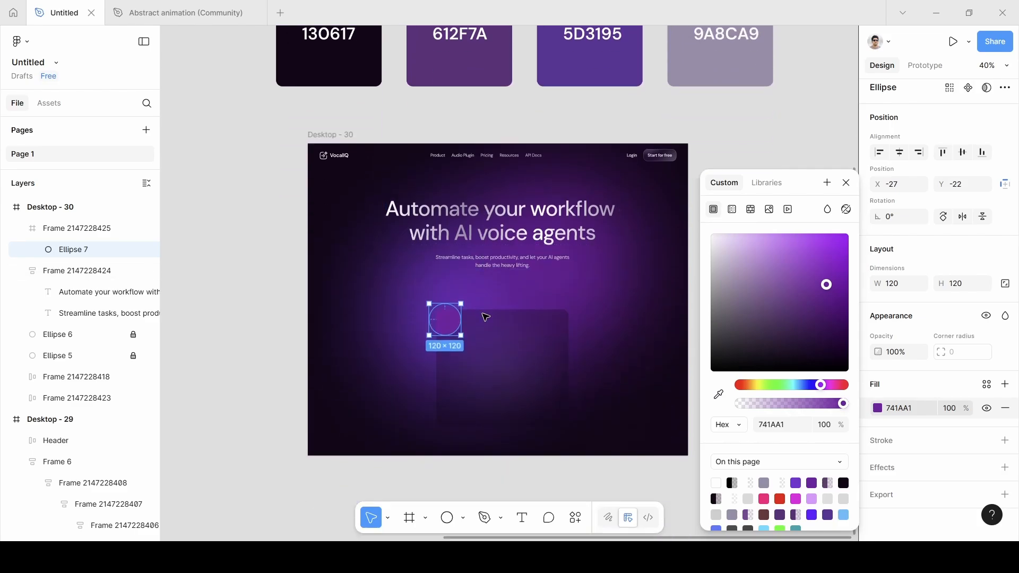
pyautogui.scroll(5, 484, 316)
pyautogui.scroll(-1, 485, 316)
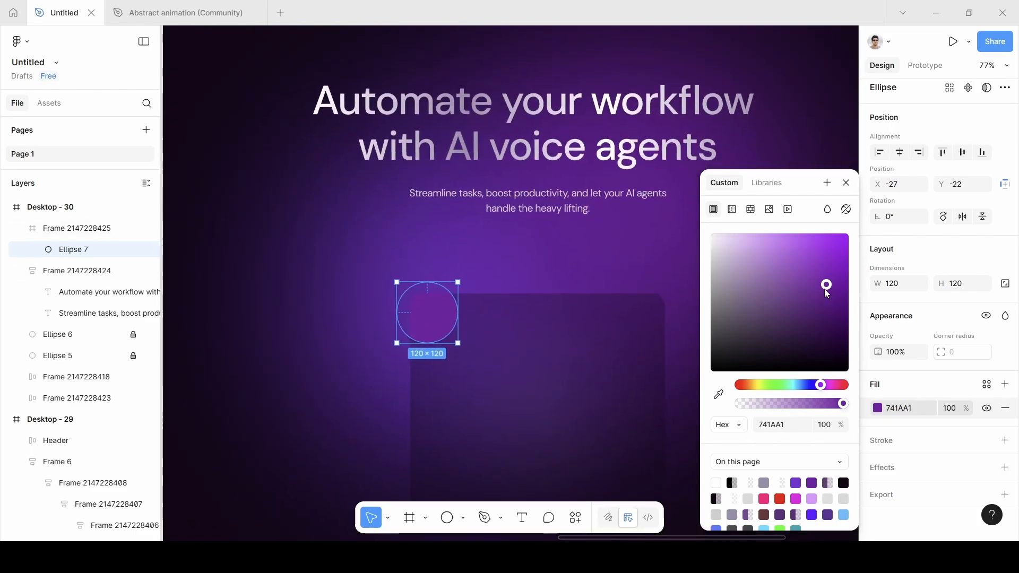
pyautogui.moveTo(826, 289); pyautogui.dragTo(772, 244)
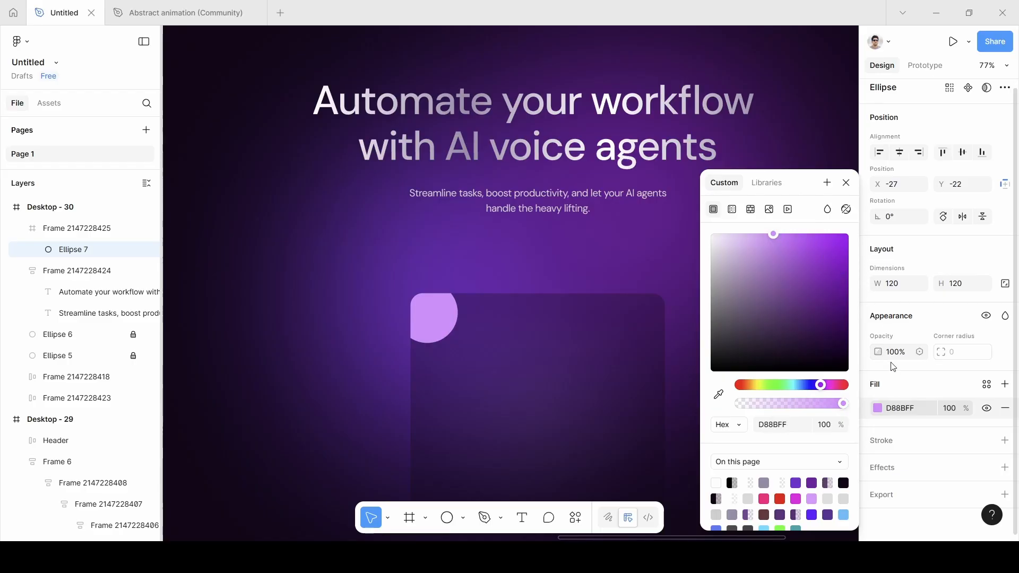
pyautogui.click(897, 377)
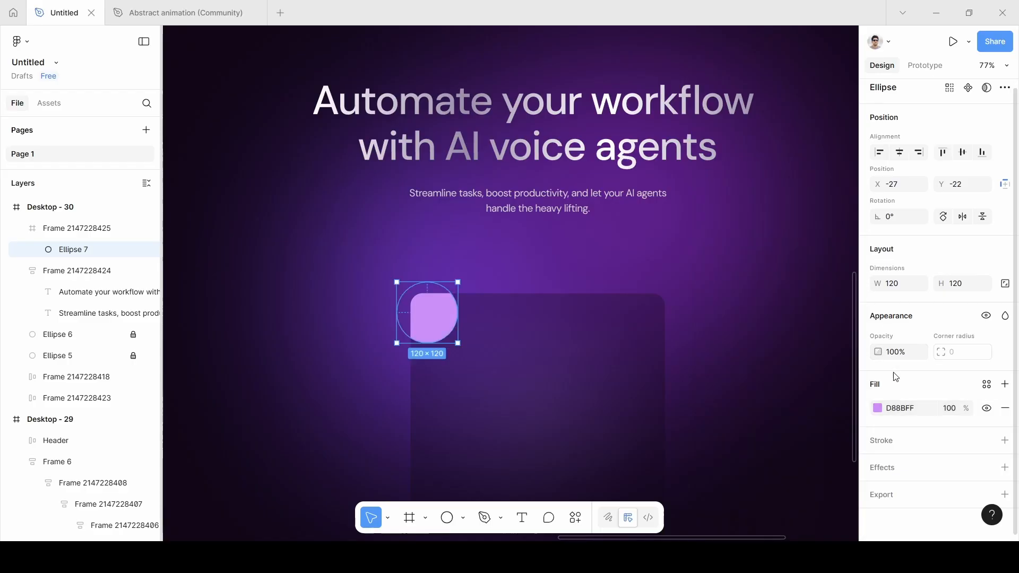
# Step: Add a uniform layer blur of 200 to Ellipse 7
pyautogui.click(894, 469)
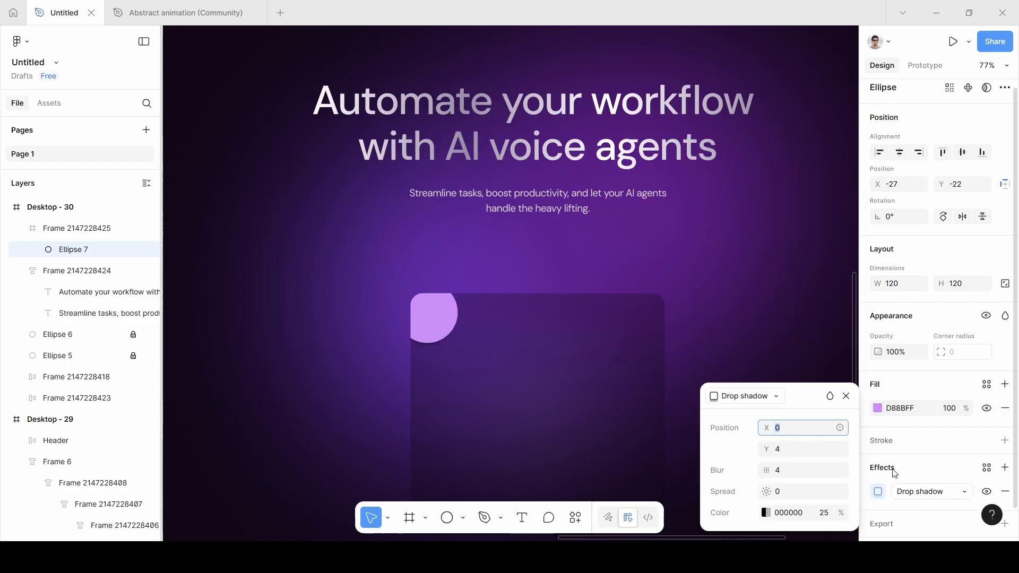
pyautogui.click(929, 491)
pyautogui.click(932, 461)
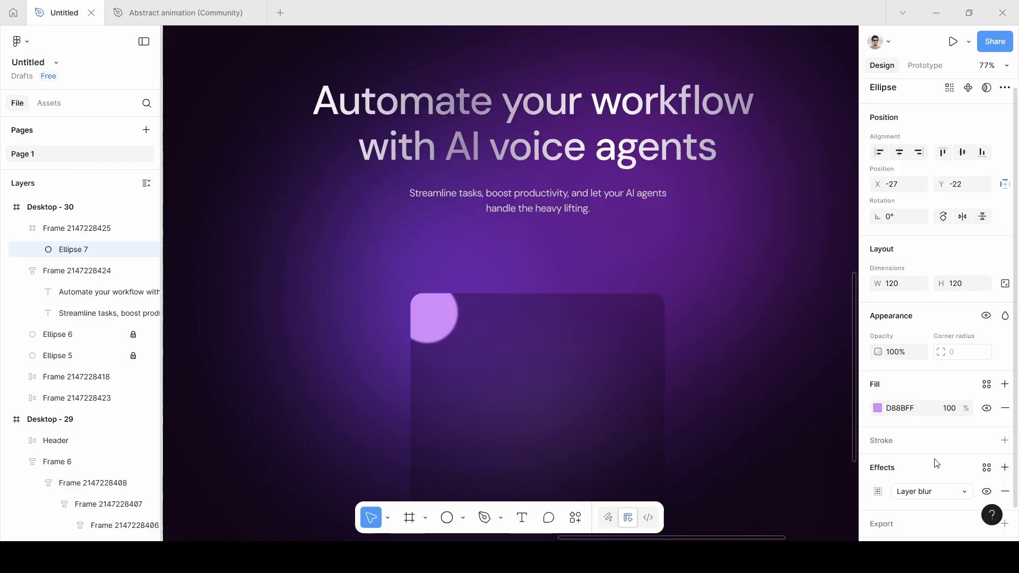
pyautogui.click(878, 491)
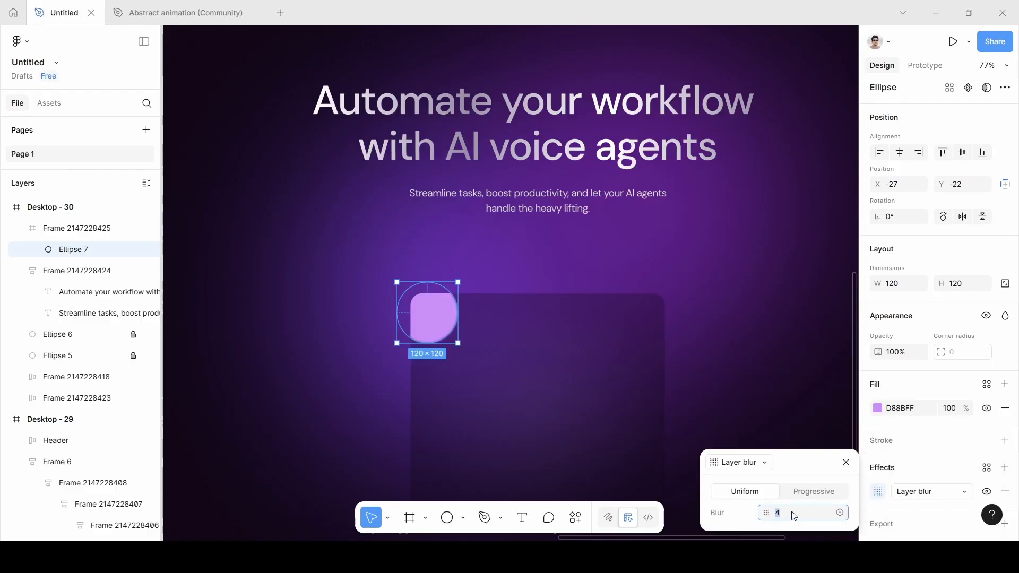
pyautogui.write('200')
pyautogui.press('Return')
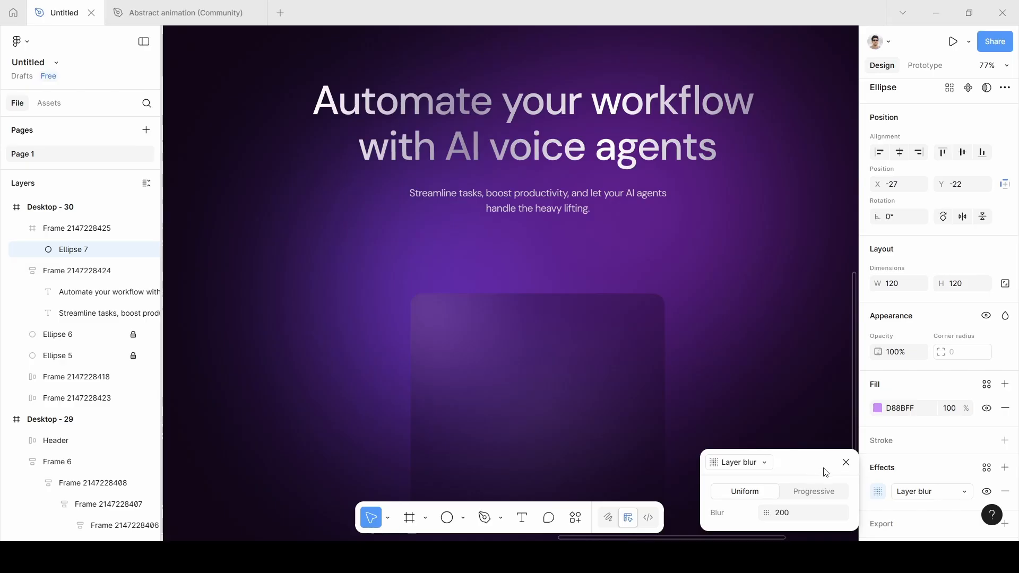
pyautogui.click(845, 463)
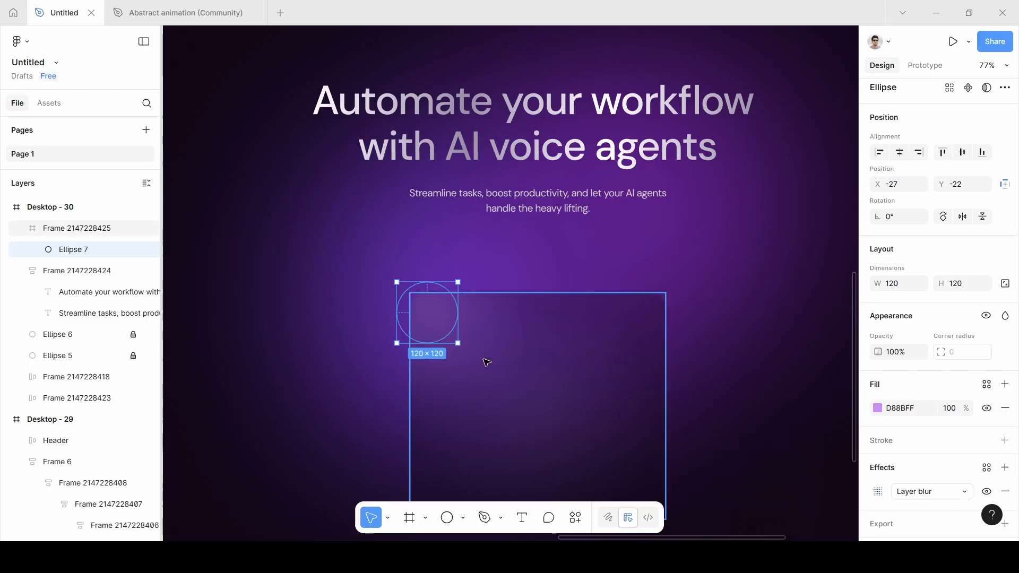
# Step: Nudge the blurred Ellipse 7 outward over the card's upper-left corner to X -34, Y -27 and lock its layer
pyautogui.moveTo(440, 330); pyautogui.dragTo(435, 326)
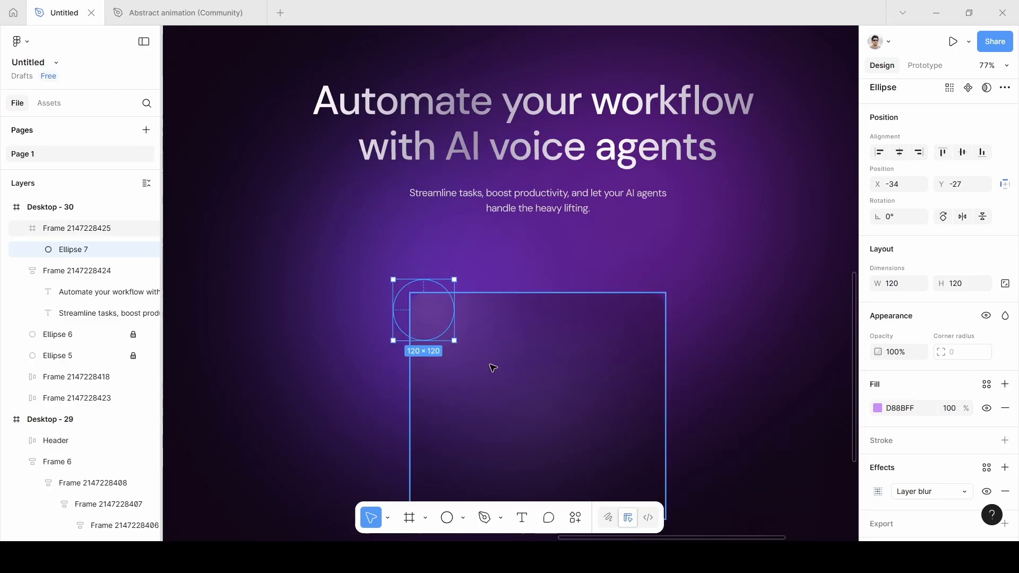
pyautogui.scroll(-3, 492, 366)
pyautogui.scroll(-3, 491, 366)
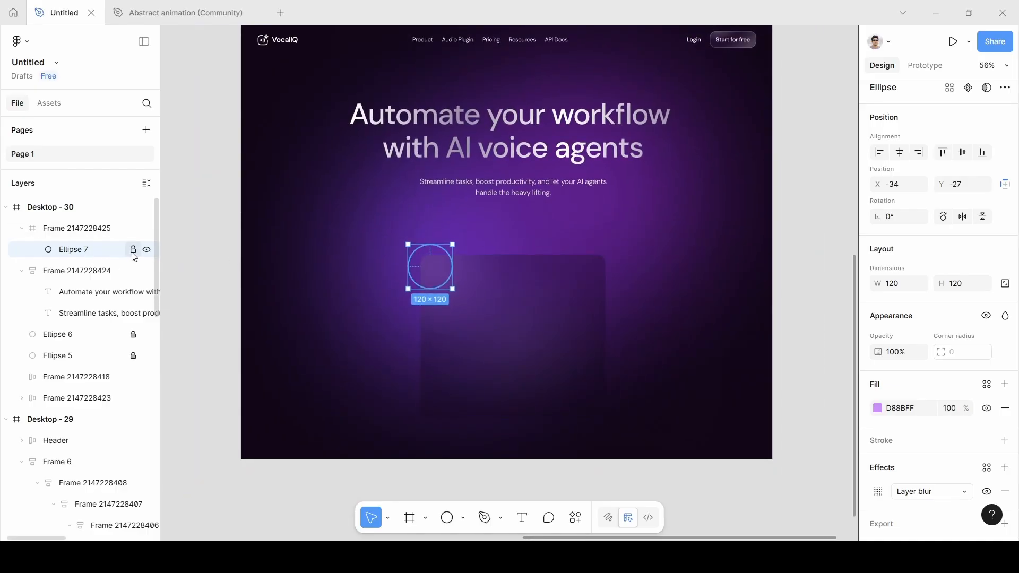
pyautogui.click(133, 250)
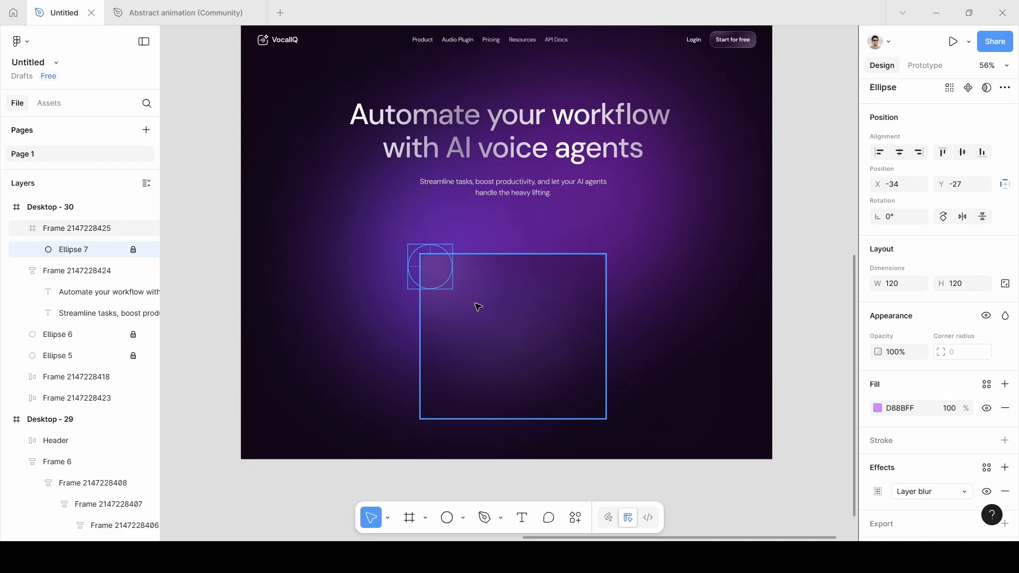
pyautogui.click(606, 474)
# Step: Compare the new card in Desktop - 30 with the finished agent card in Desktop - 29, examining its circular avatar
pyautogui.scroll(5, 511, 367)
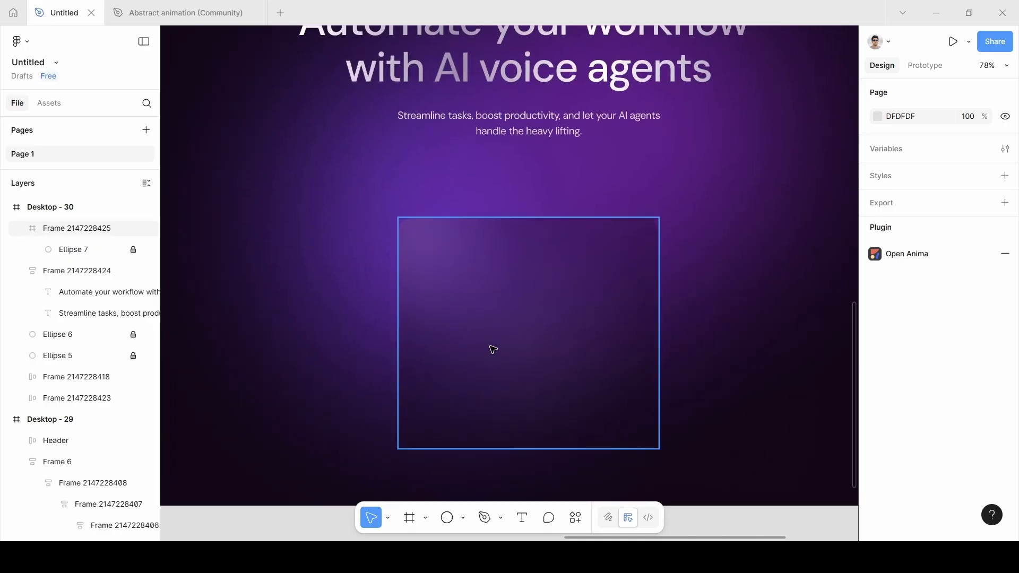
pyautogui.scroll(-5, 494, 349)
pyautogui.hscroll(-5, 494, 349)
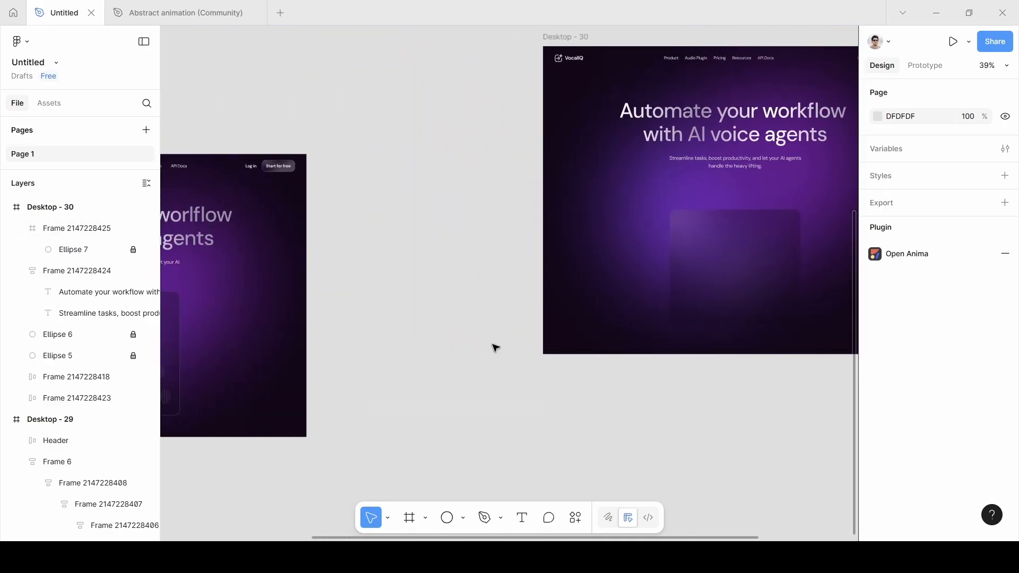
pyautogui.hscroll(-3, 494, 349)
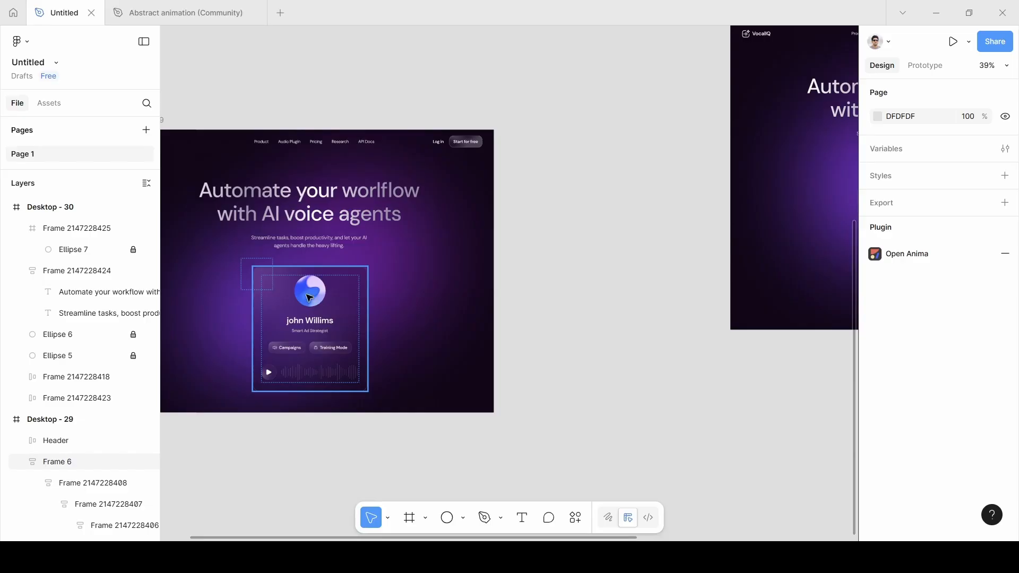
pyautogui.scroll(5, 325, 304)
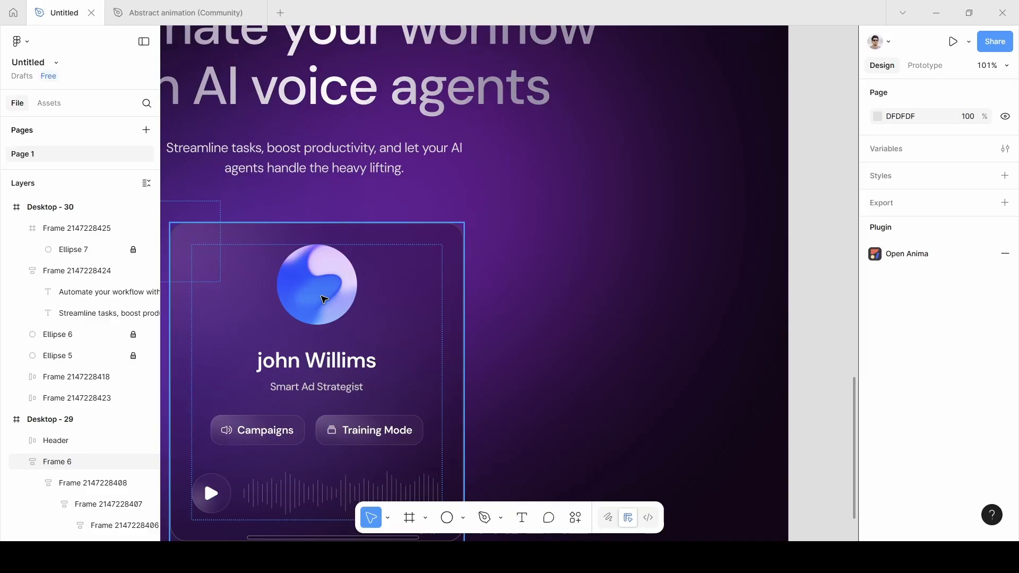
pyautogui.scroll(-1, 324, 300)
pyautogui.scroll(-5, 324, 300)
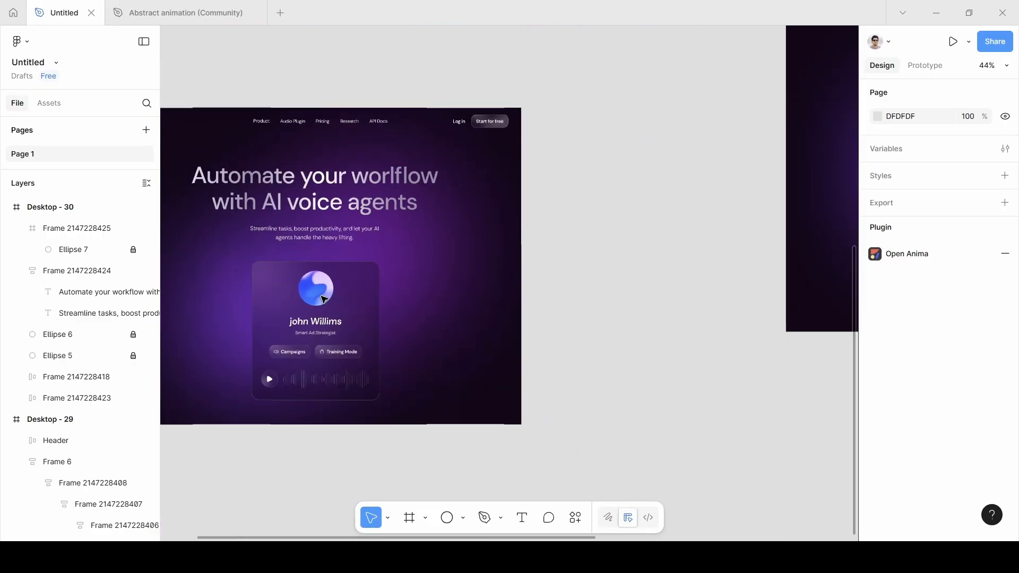
pyautogui.hscroll(1, 324, 300)
pyautogui.hscroll(1, 325, 300)
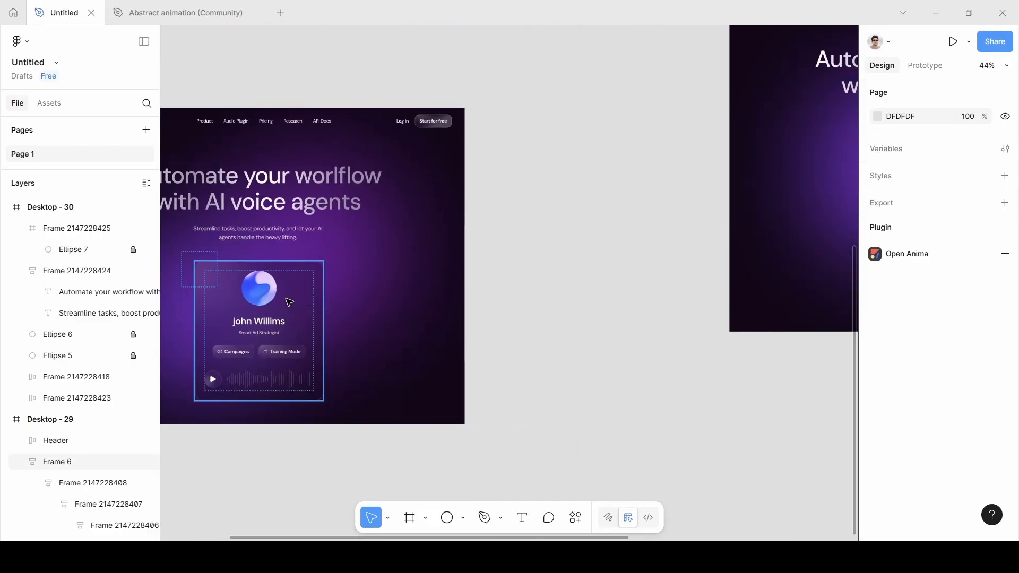
pyautogui.scroll(3, 265, 296)
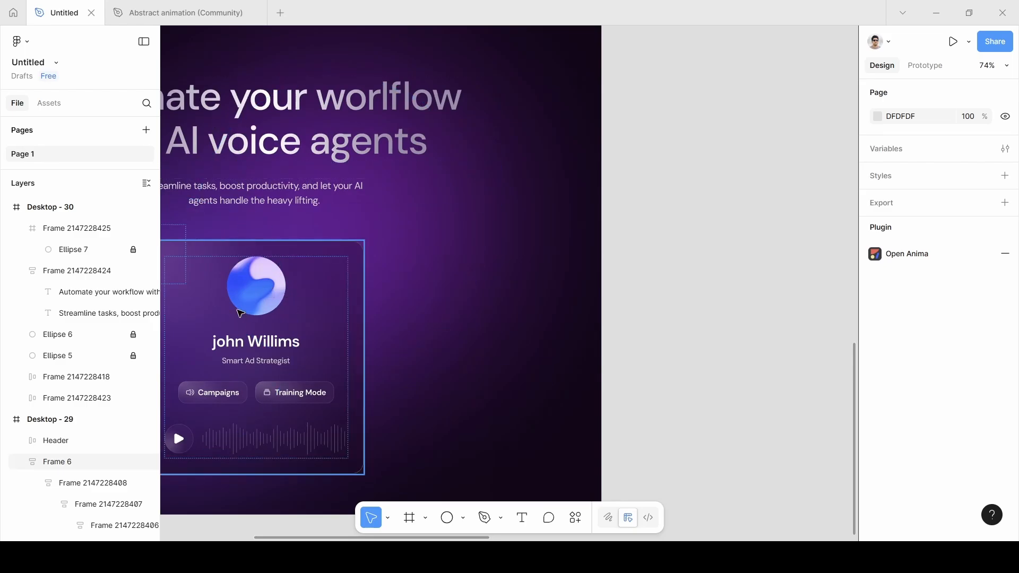
# Step: Switch to the Abstract animation (Community) file and copy the circular blue Animate 26 instance below the component sets
pyautogui.click(189, 17)
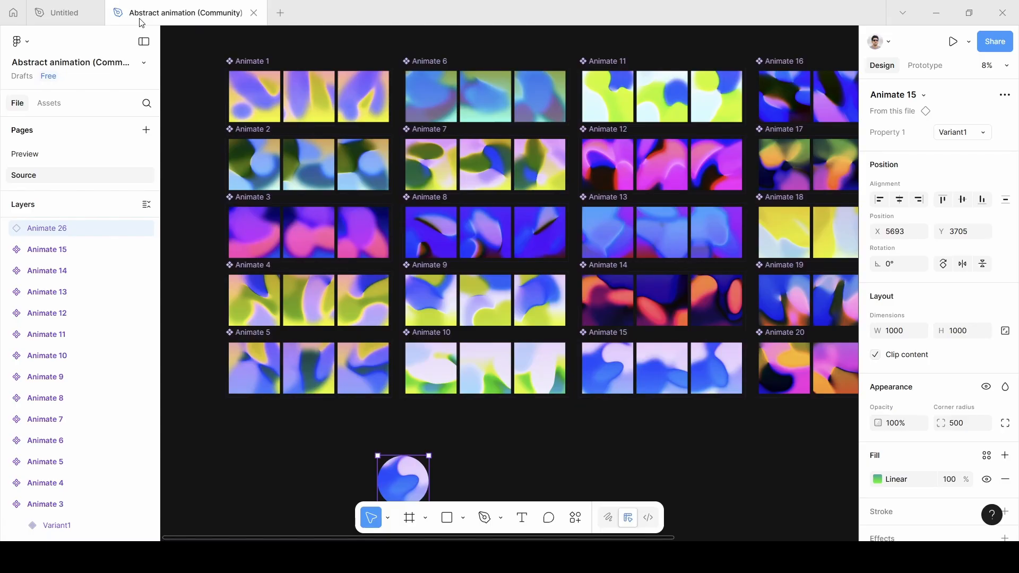
pyautogui.scroll(-5, 480, 196)
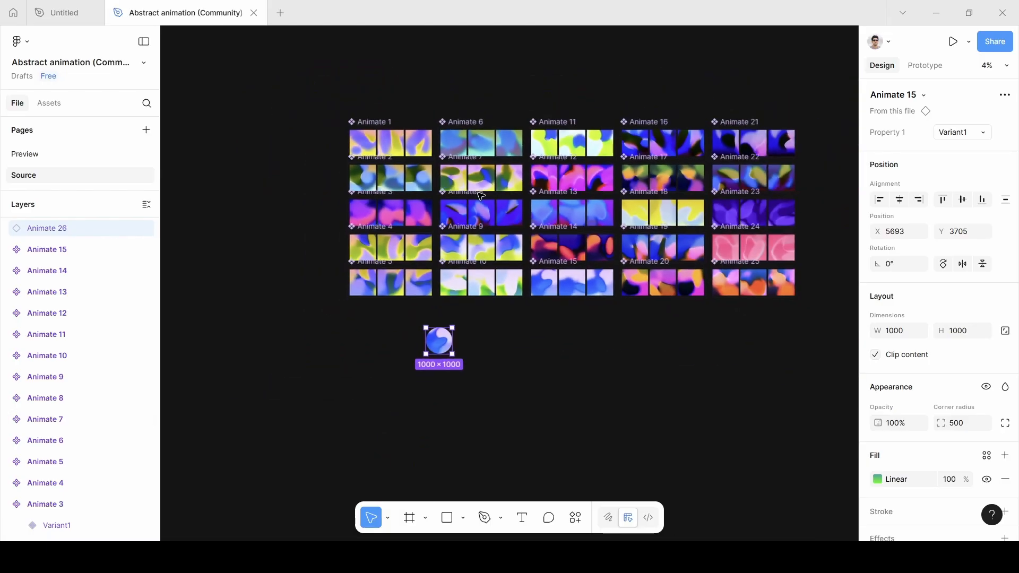
pyautogui.scroll(3, 480, 196)
pyautogui.hscroll(2, 480, 196)
pyautogui.scroll(-2, 480, 196)
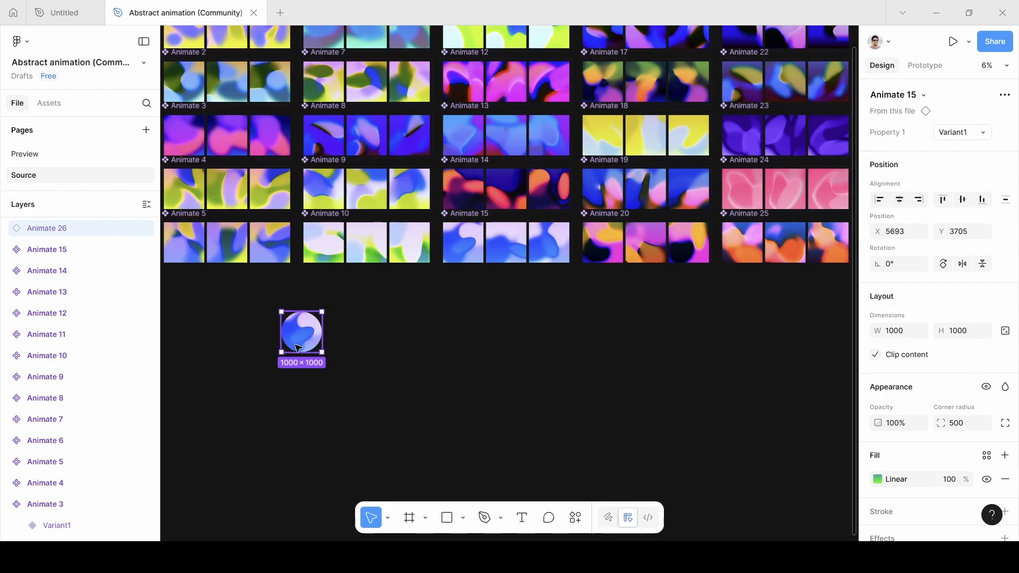
# Step: Return to the Untitled file and paste the circular Animate 26 instance on the empty canvas below Desktop - 30
pyautogui.click(67, 5)
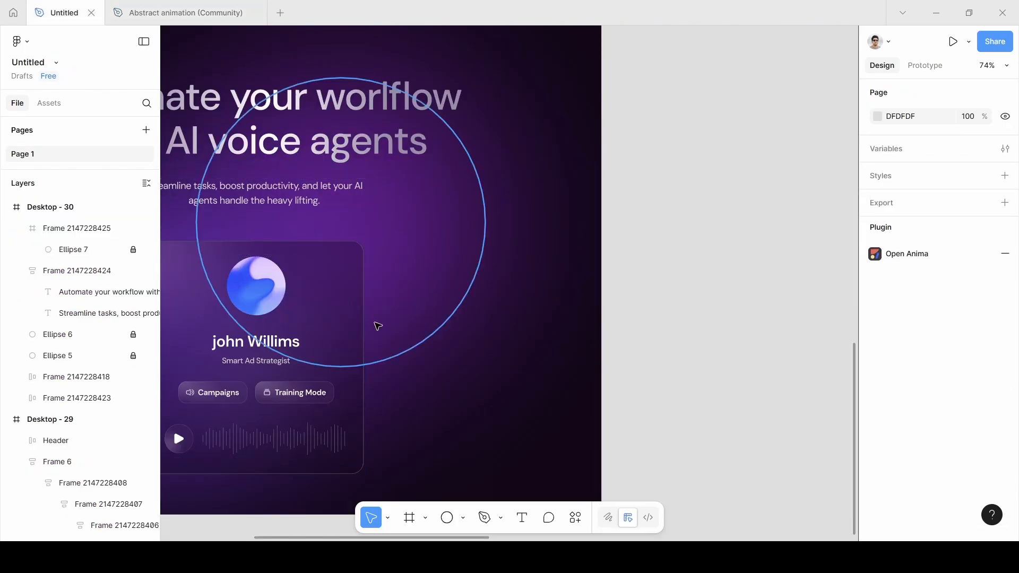
pyautogui.scroll(-3, 376, 325)
pyautogui.scroll(-5, 378, 326)
pyautogui.hscroll(5, 547, 313)
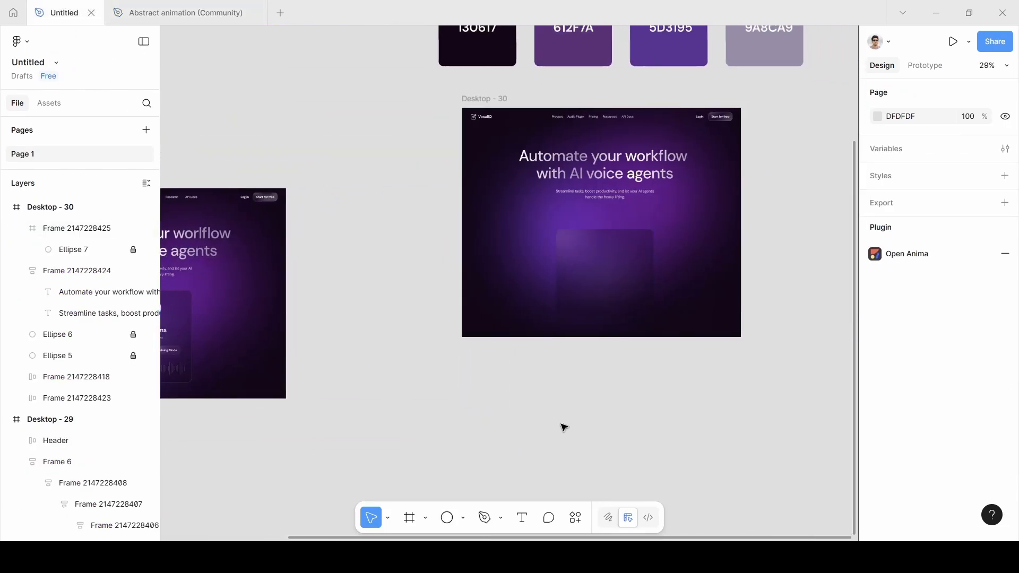
pyautogui.scroll(-4, 508, 422)
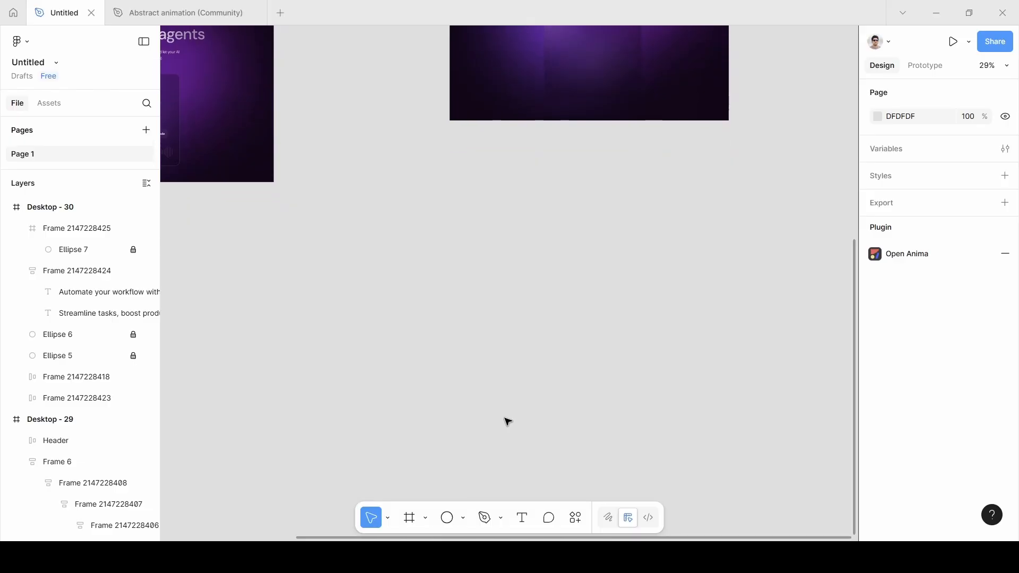
pyautogui.scroll(-3, 508, 421)
pyautogui.scroll(-3, 508, 421)
pyautogui.hscroll(4, 508, 421)
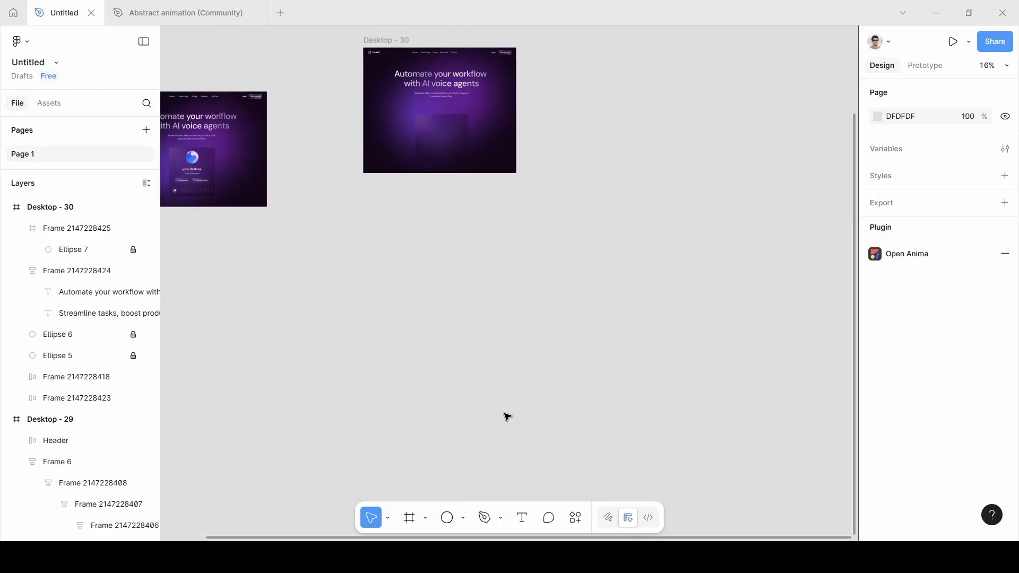
pyautogui.hscroll(3, 506, 415)
pyautogui.scroll(1, 506, 415)
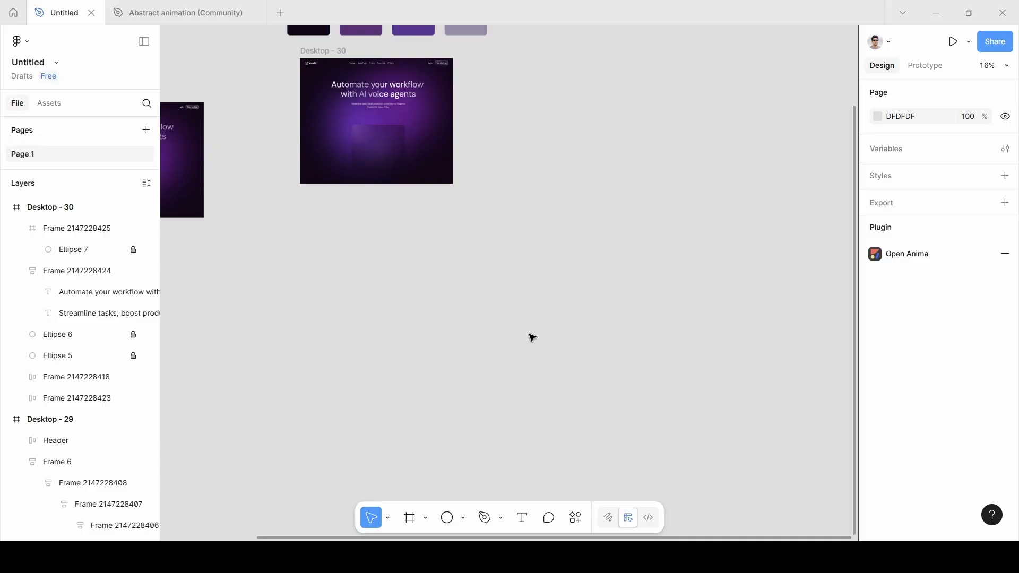
pyautogui.hotkey('ctrl', 'v')
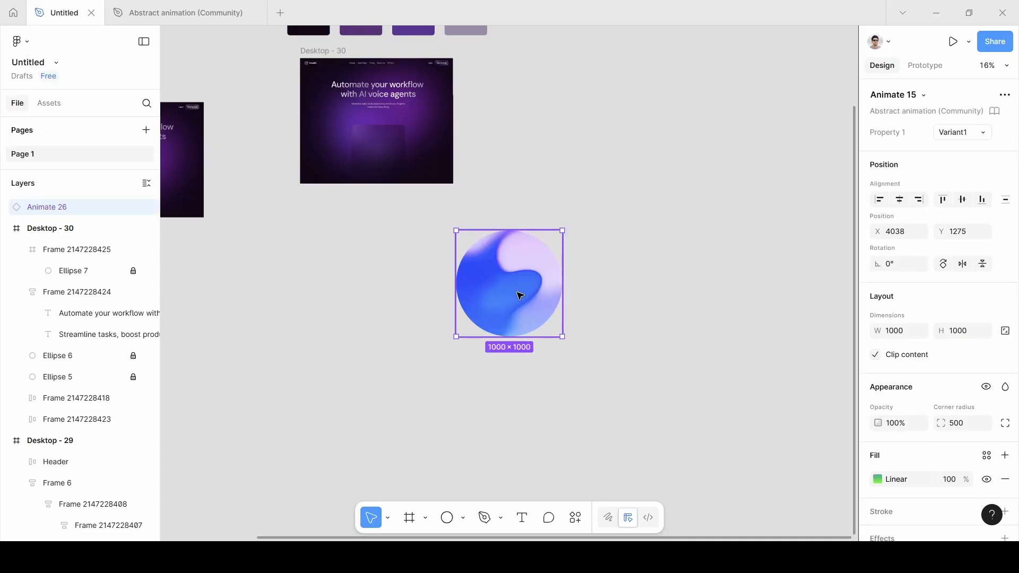
# Step: Scale the pasted circular Animate 26 instance proportionally to a width of 120
pyautogui.press('k')
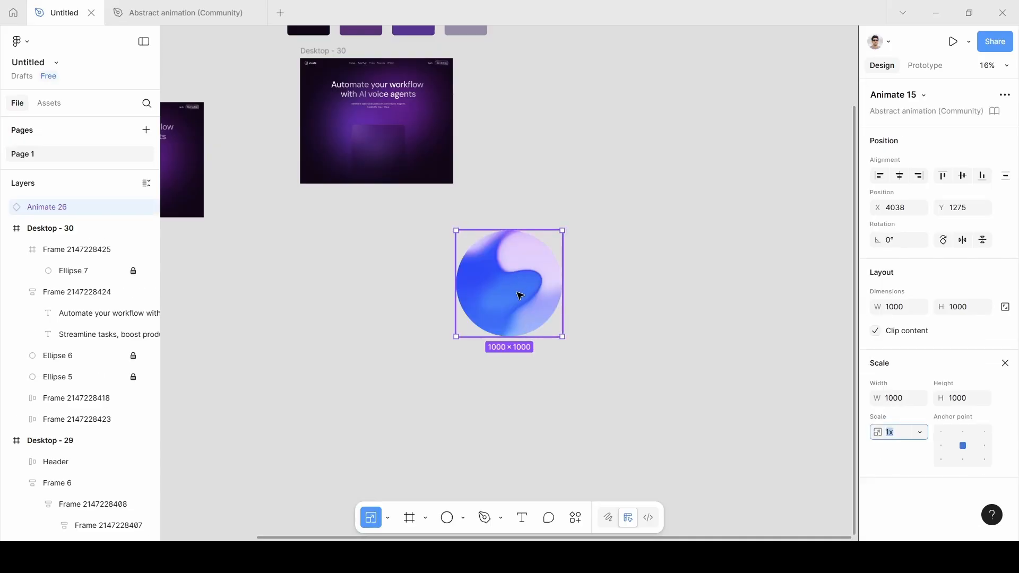
pyautogui.click(903, 401)
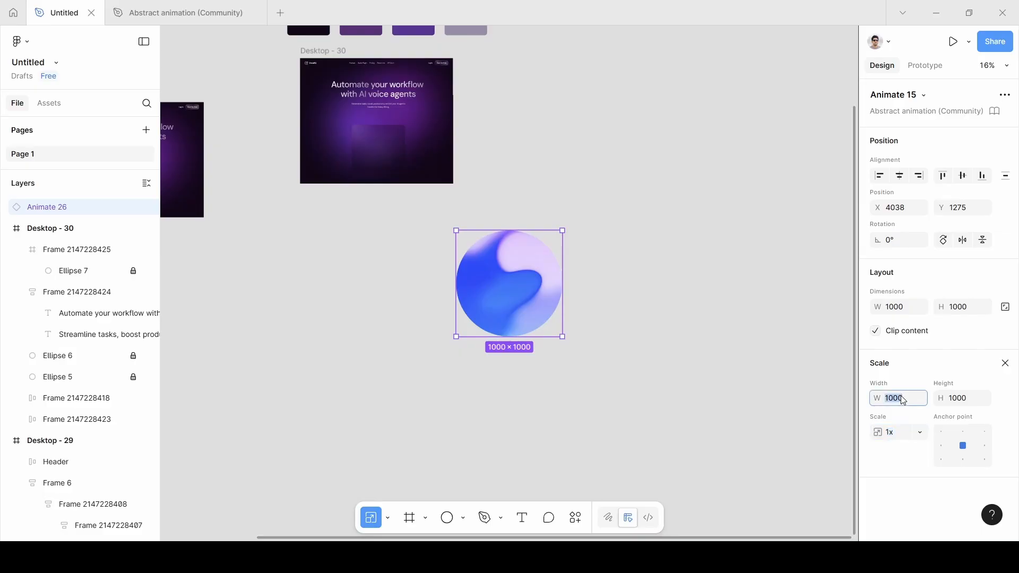
pyautogui.press('BackSpace')
pyautogui.write('120')
pyautogui.click(961, 400)
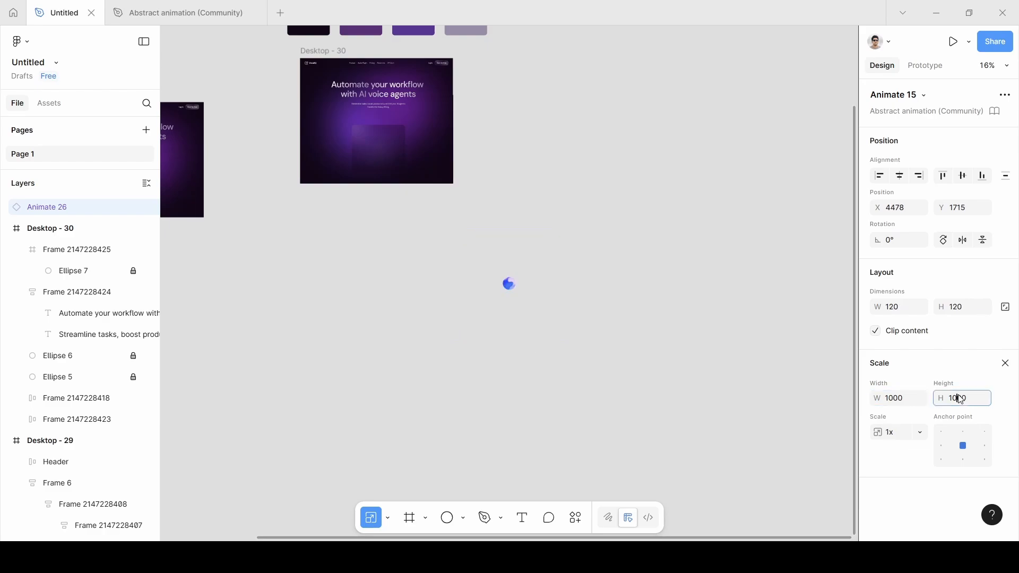
pyautogui.click(965, 366)
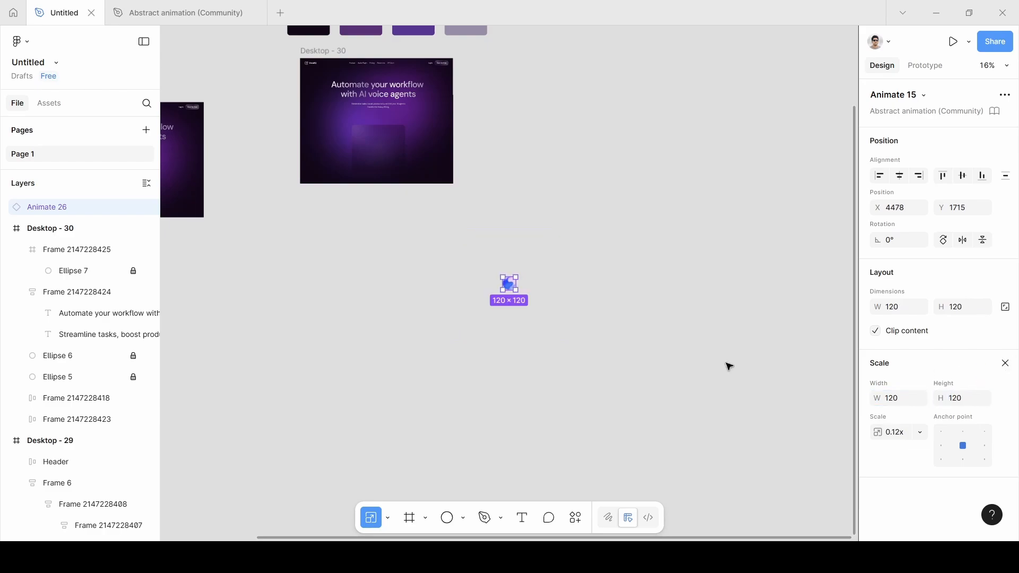
pyautogui.scroll(5, 528, 292)
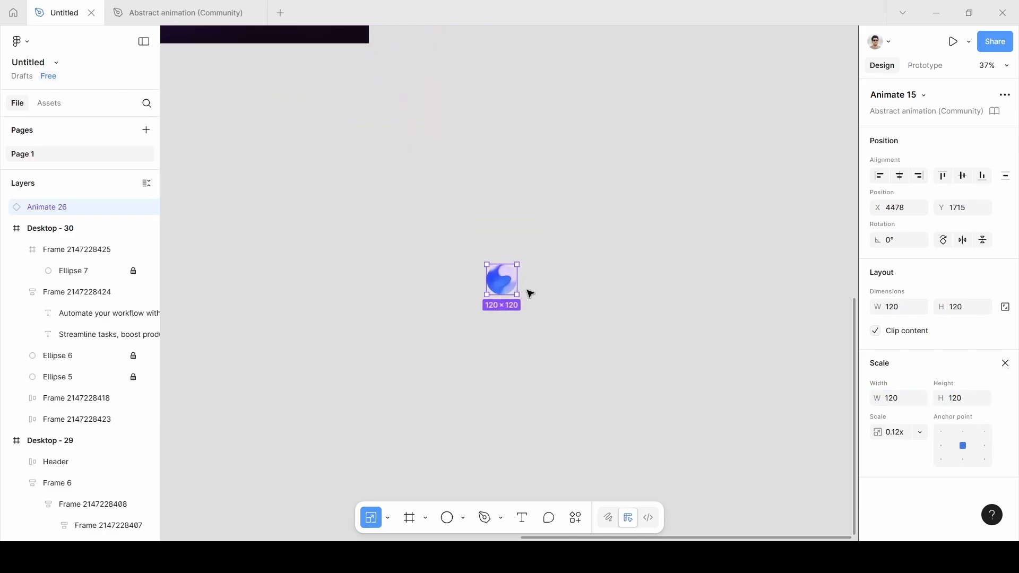
# Step: Cut the scaled circular Animate 26 instance from the empty canvas and paste it into the agent card frame in Desktop - 30
pyautogui.scroll(1, 529, 292)
pyautogui.hscroll(-2, 529, 292)
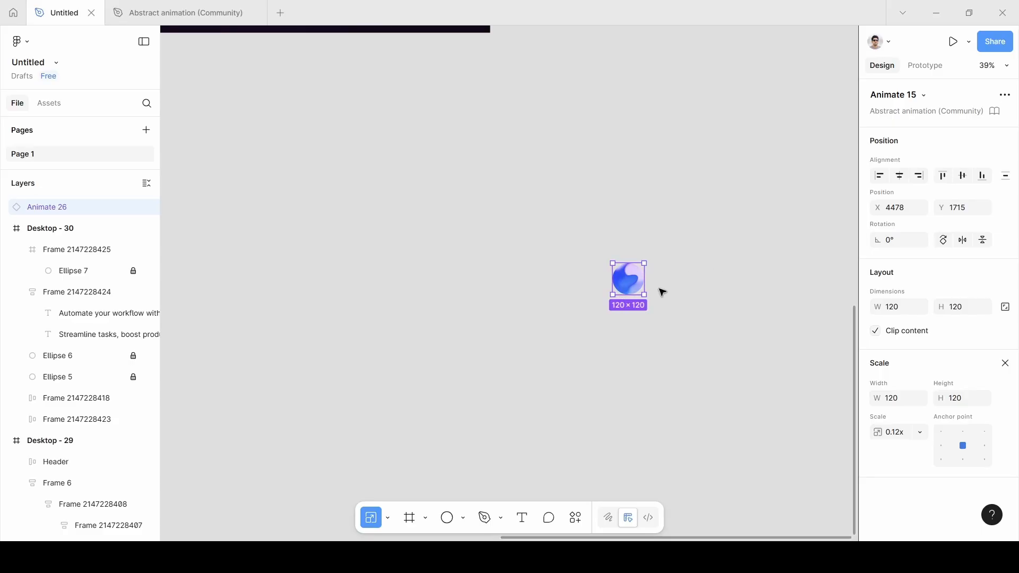
pyautogui.press('Delete')
pyautogui.scroll(8, 660, 291)
pyautogui.hscroll(-2, 660, 292)
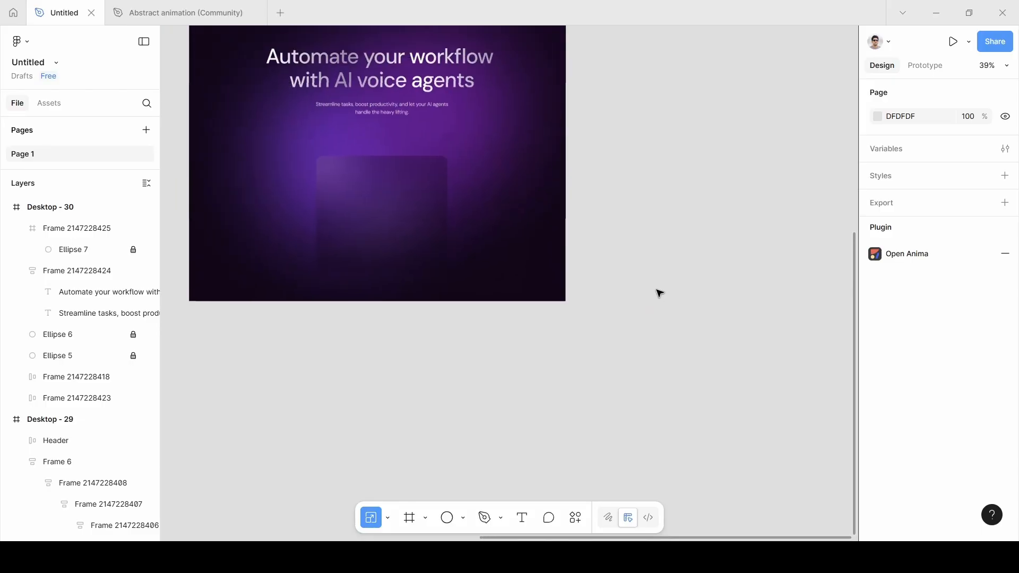
pyautogui.click(397, 254)
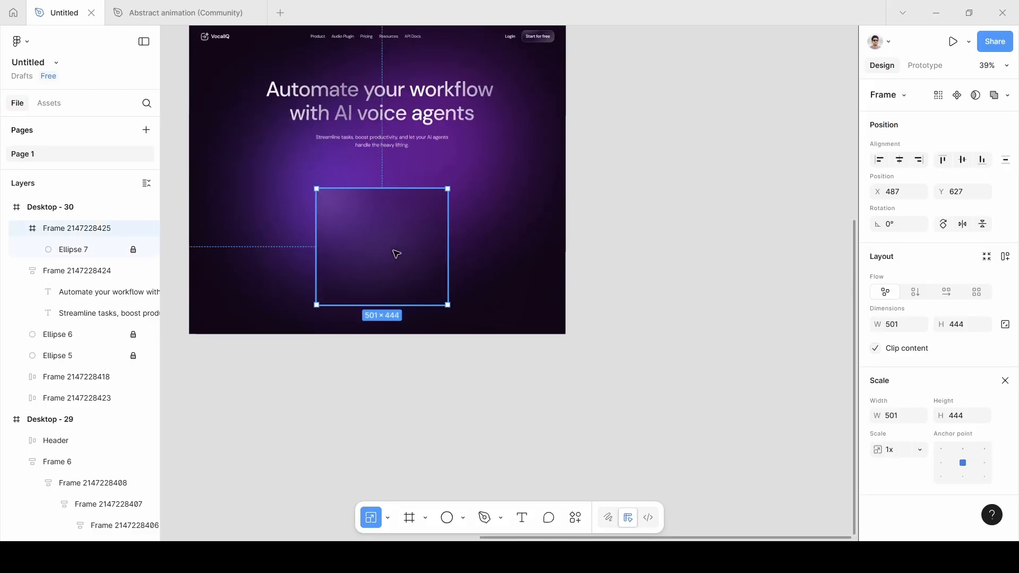
pyautogui.hotkey('ctrl', 'v')
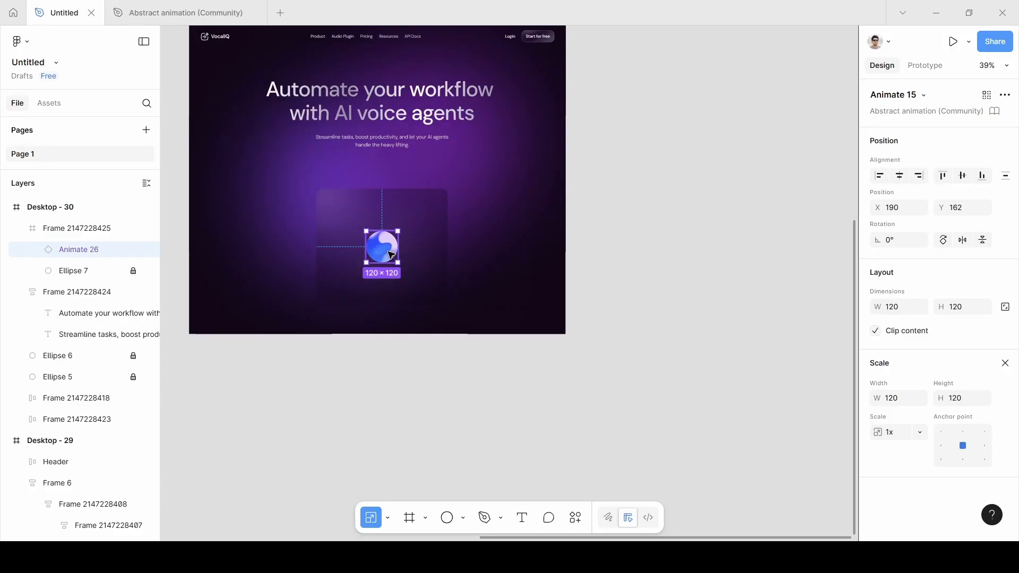
# Step: Move the circular avatar to the horizontal centre near the card's upper edge, at about X 191, Y 33, and leave scaling mode
pyautogui.moveTo(390, 255); pyautogui.dragTo(418, 212)
pyautogui.hscroll(-3, 403, 223)
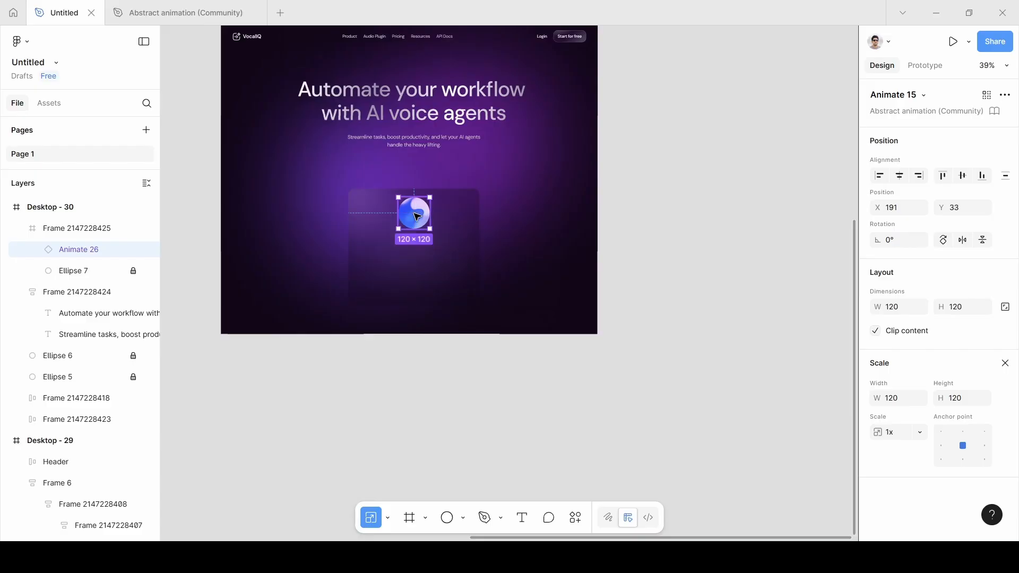
pyautogui.click(398, 272)
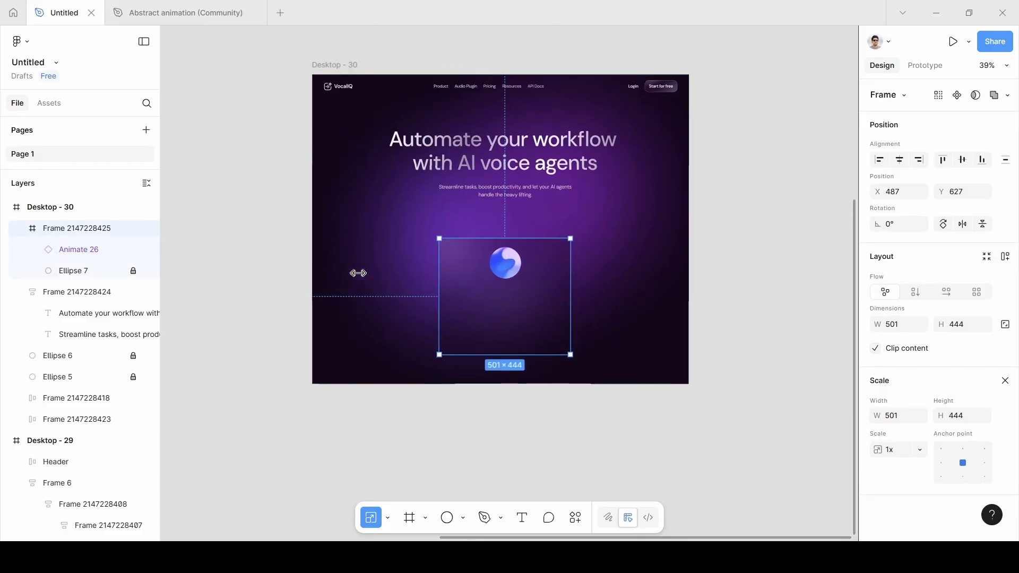
pyautogui.hscroll(-10, 357, 273)
pyautogui.scroll(-2, 357, 273)
pyautogui.hscroll(10, 309, 267)
pyautogui.scroll(2, 309, 267)
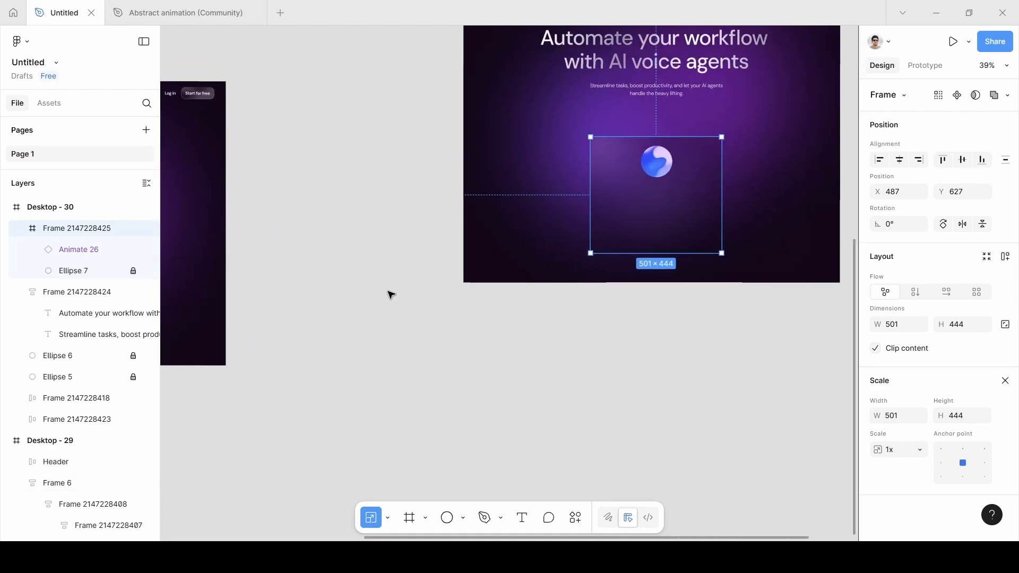
pyautogui.click(1005, 381)
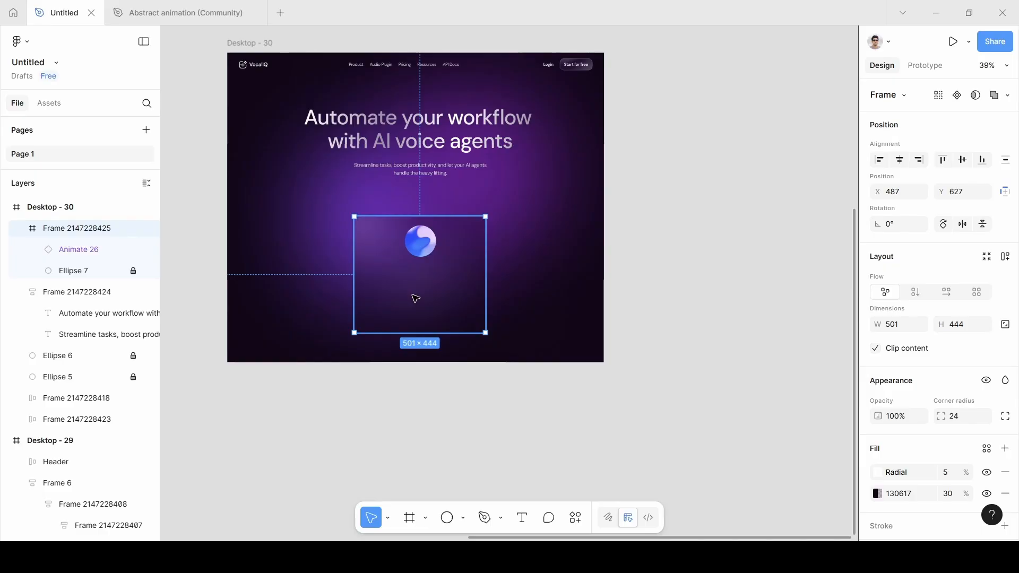
# Step: Add a text layer with the agent's full name below the avatar and centre it horizontally in the card
pyautogui.press('t')
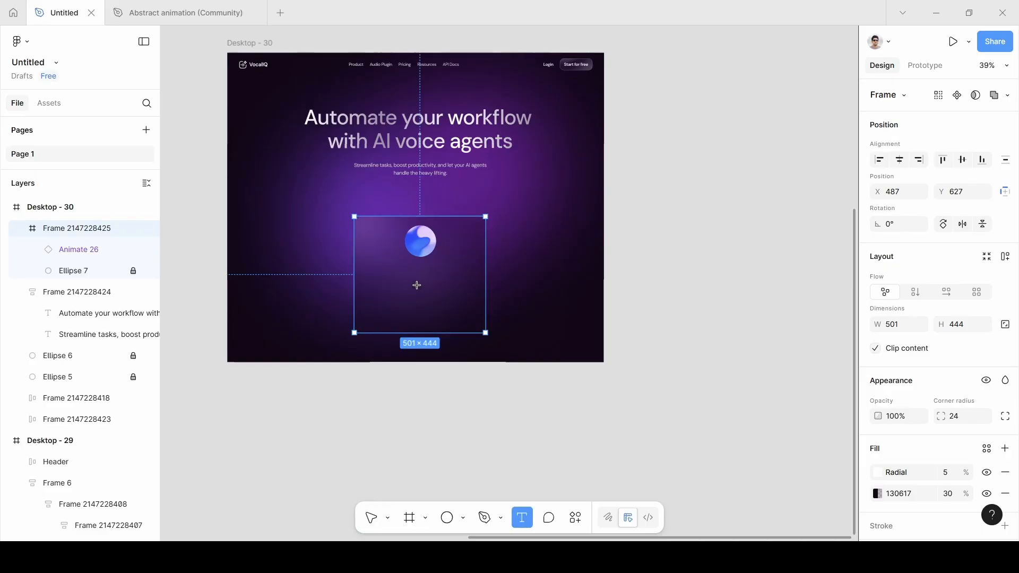
pyautogui.click(396, 275)
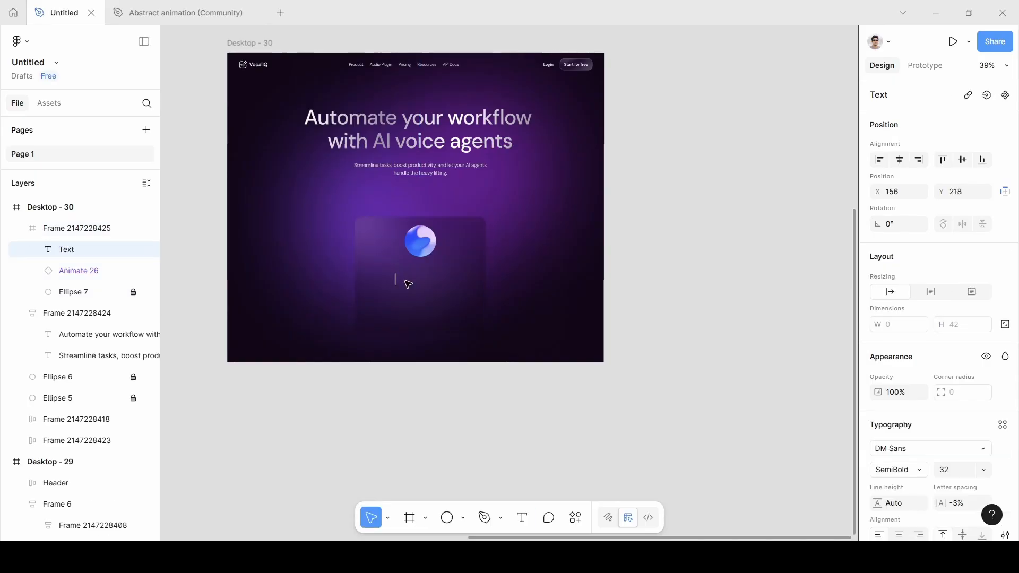
pyautogui.write('John')
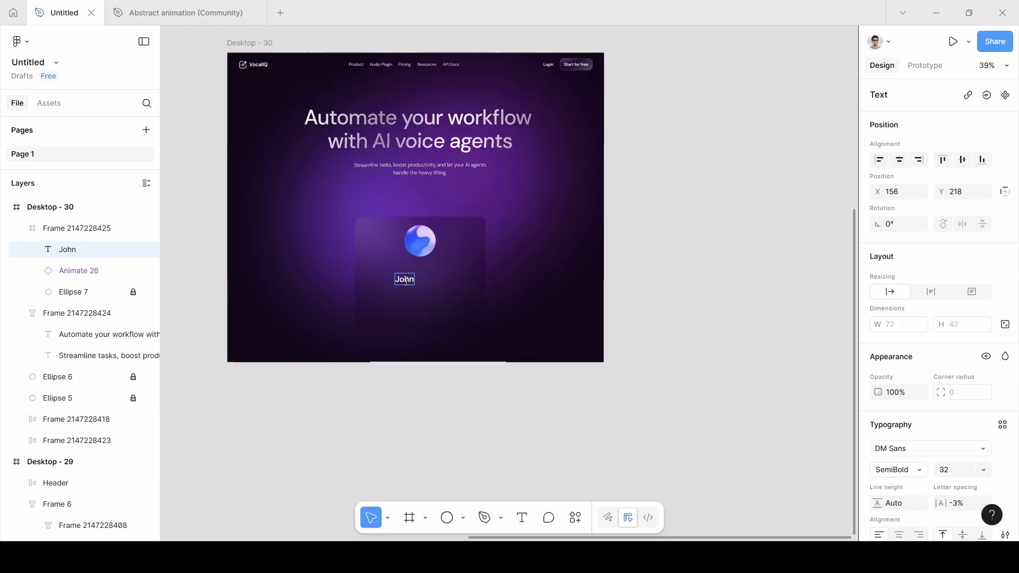
pyautogui.write(' Williams')
pyautogui.press('Escape')
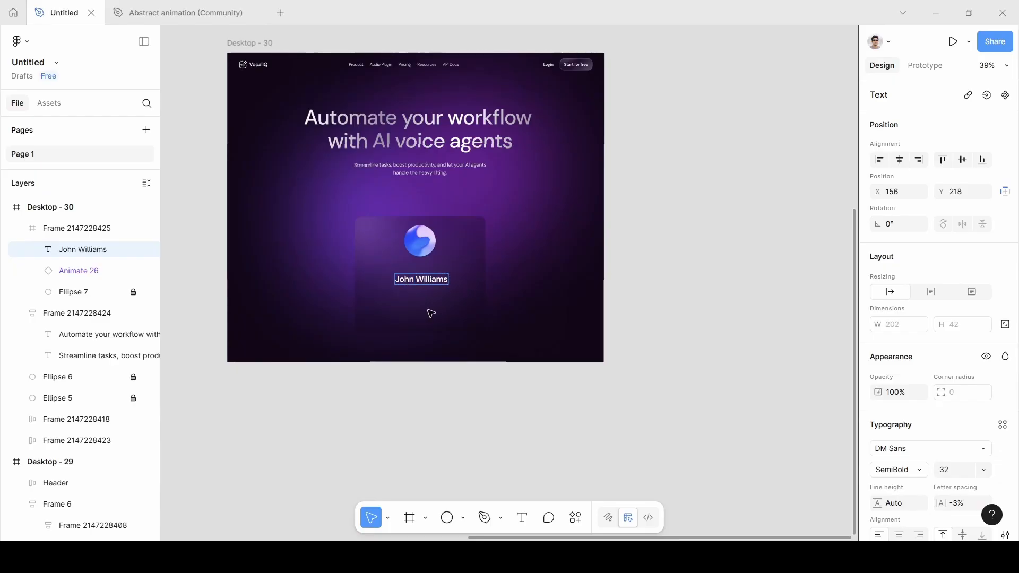
pyautogui.moveTo(425, 282); pyautogui.dragTo(424, 274)
# Step: Keep the agent name text in SemiBold and move it slightly closer to the avatar
pyautogui.scroll(-3, 972, 370)
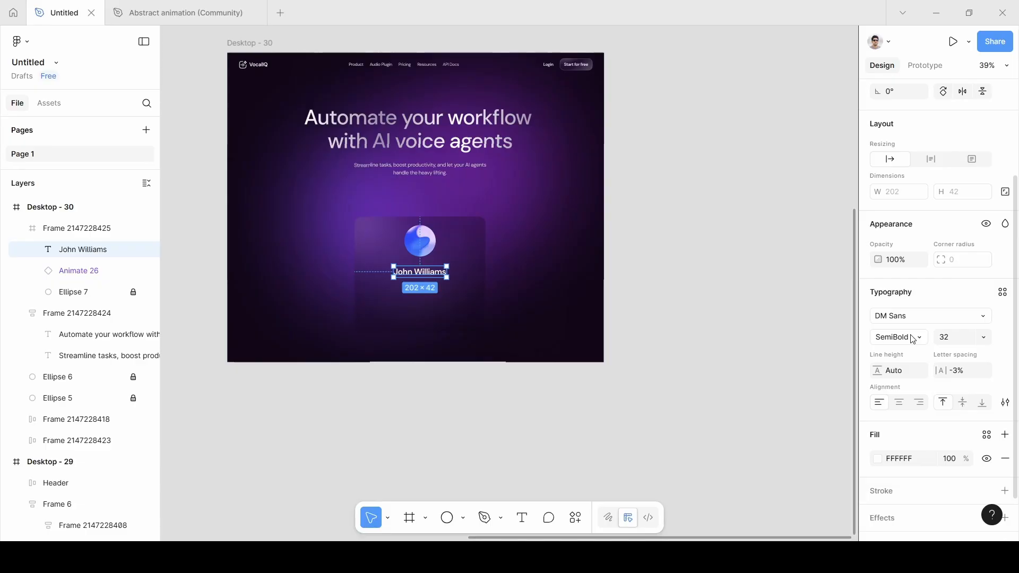
pyautogui.click(913, 340)
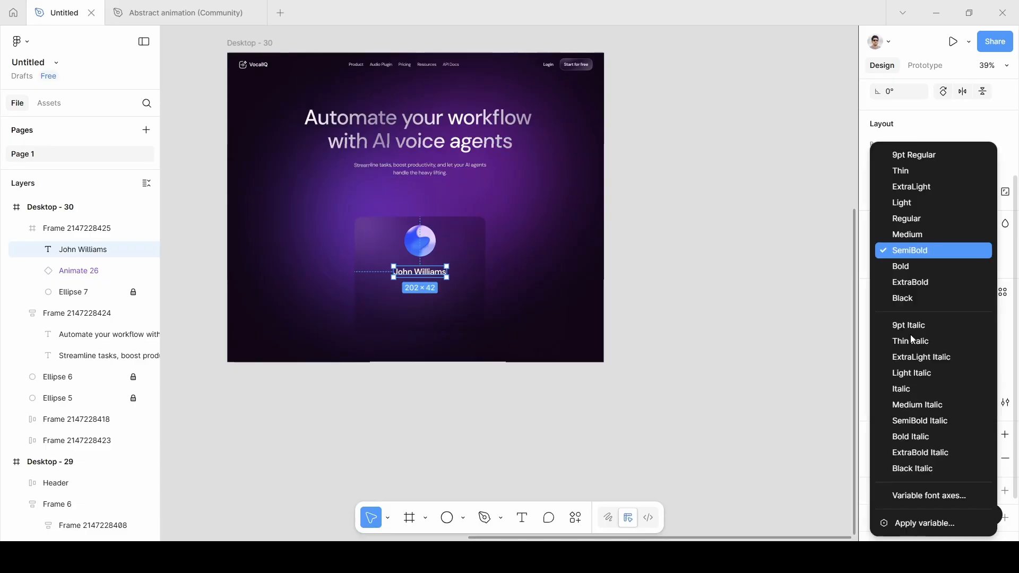
pyautogui.click(915, 257)
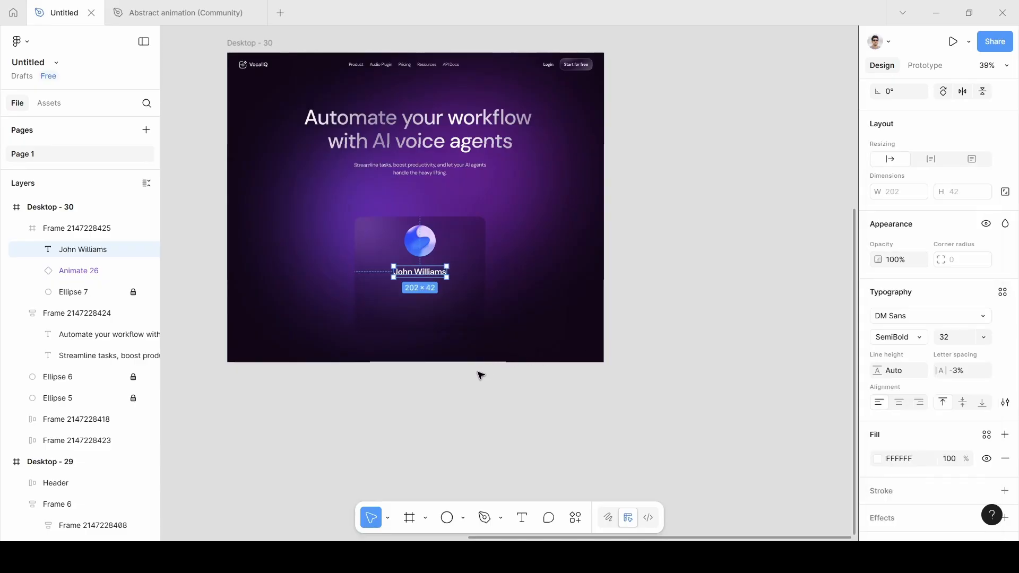
pyautogui.hscroll(-2, 480, 375)
pyautogui.scroll(3, 481, 375)
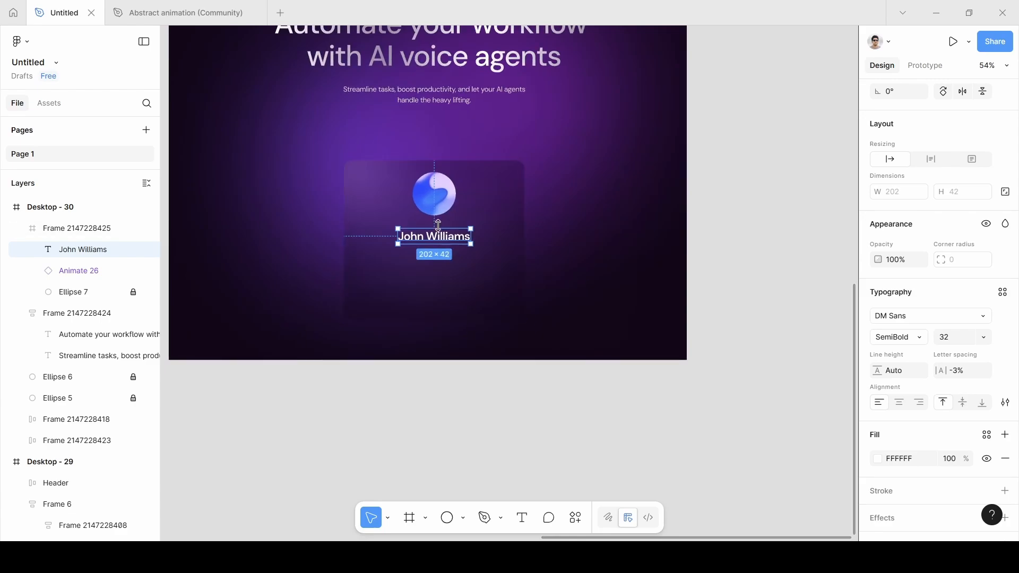
pyautogui.moveTo(431, 243); pyautogui.dragTo(432, 239)
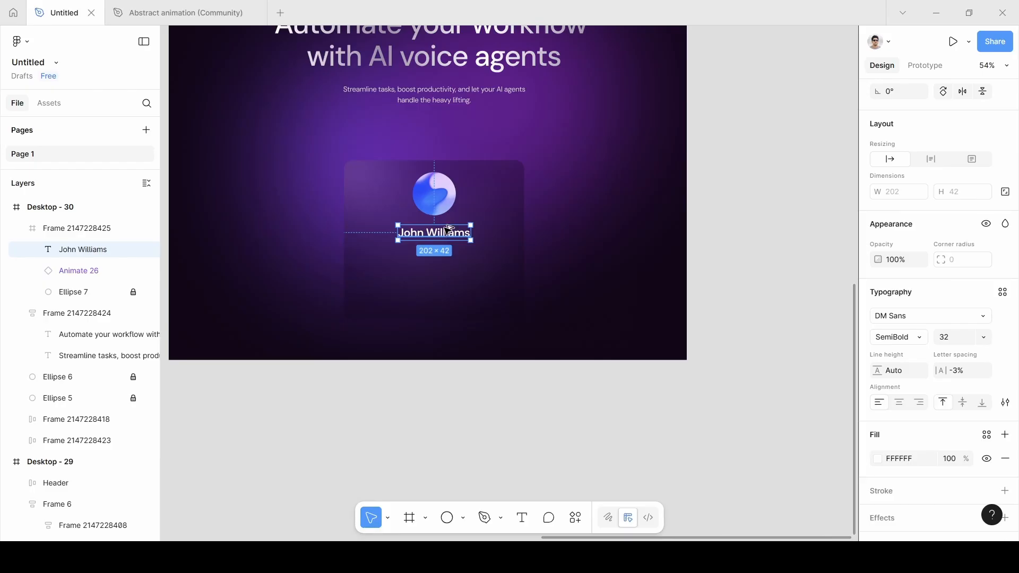
# Step: Duplicate the agent name text directly below the original in the card
pyautogui.keyDown('alt'); pyautogui.moveTo(446, 230); pyautogui.dragTo(445, 259); pyautogui.keyUp('alt')
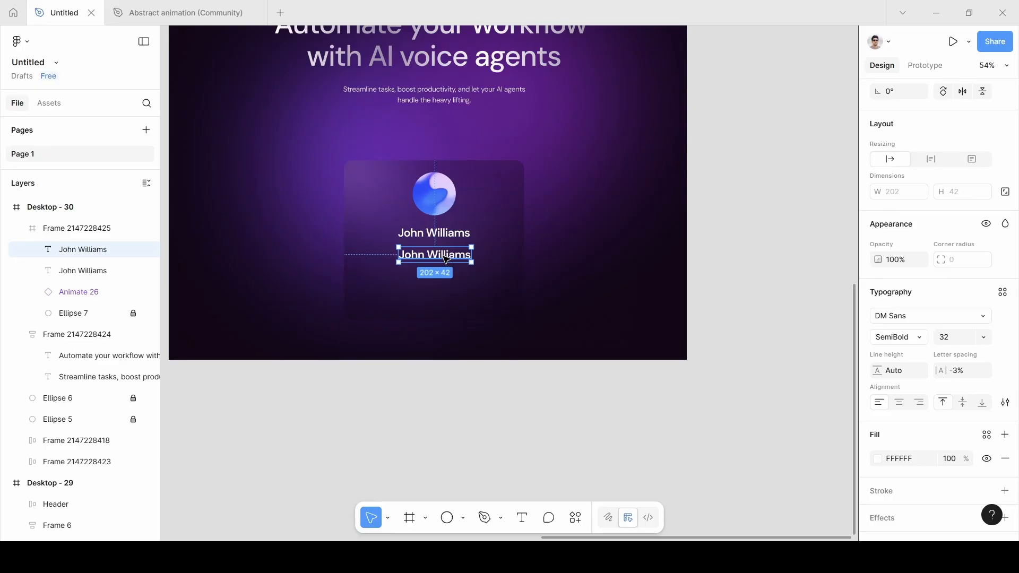
pyautogui.doubleClick(443, 256)
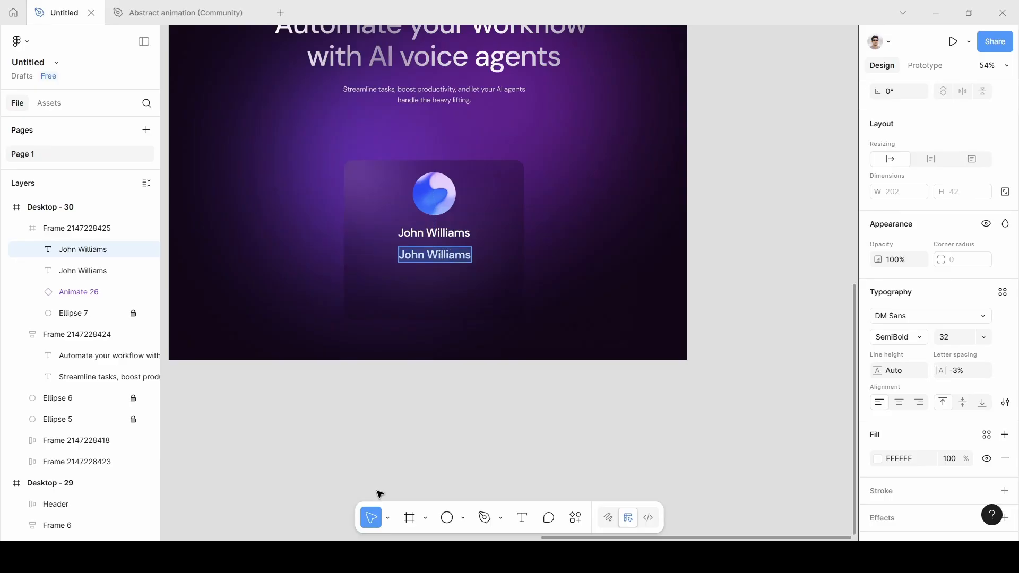
pyautogui.press('Escape')
# Step: Check the subtitle on the Desktop - 29 card and replace the duplicated name text with "Smart Ad Strategist"
pyautogui.hscroll(-10, 340, 414)
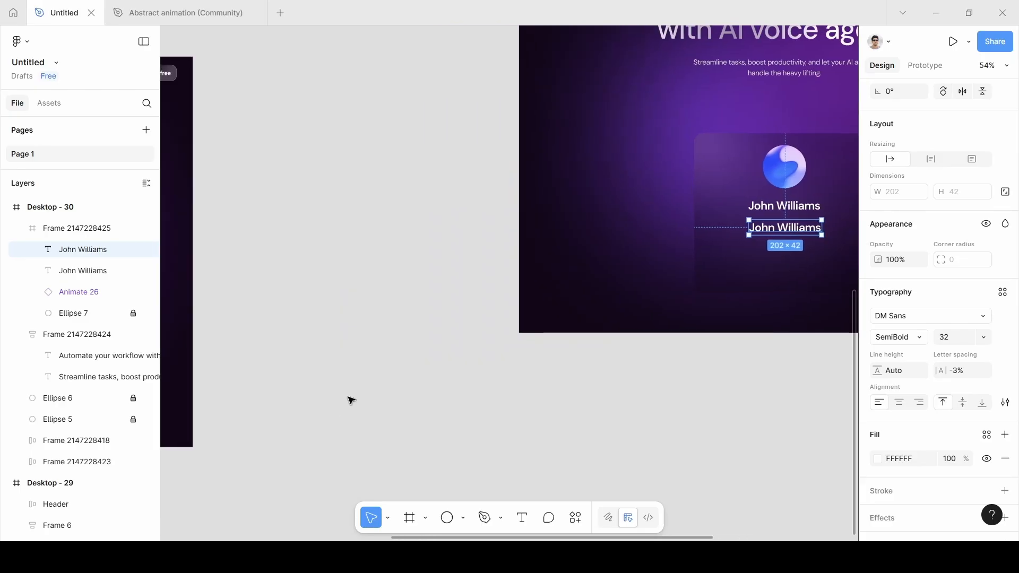
pyautogui.scroll(-5, 314, 416)
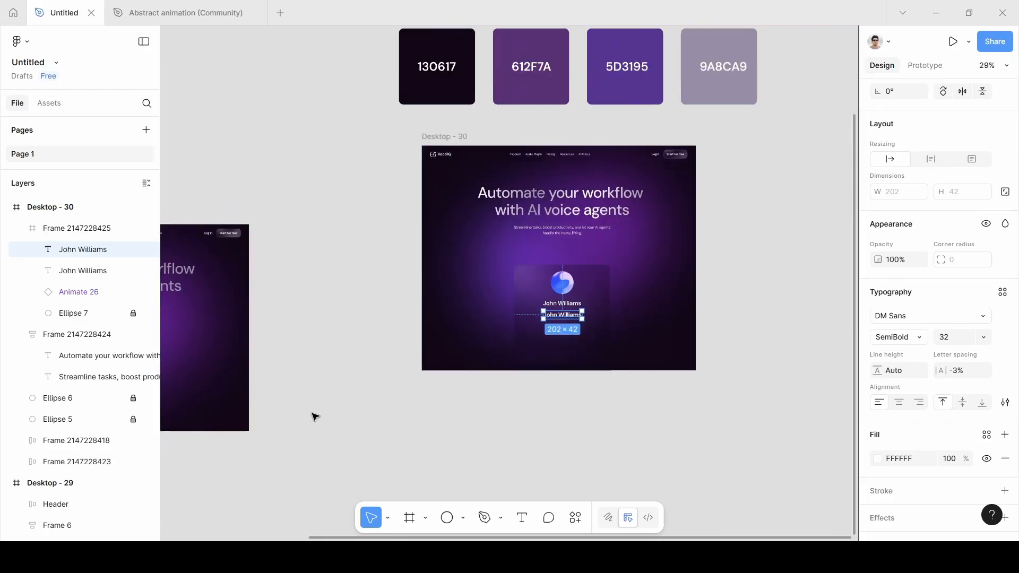
pyautogui.scroll(6, 312, 415)
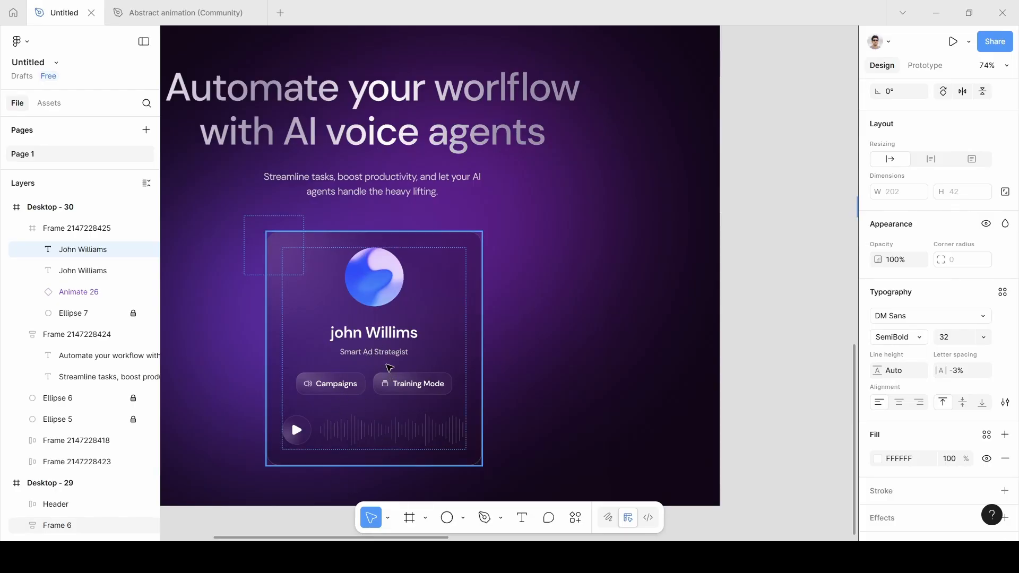
pyautogui.hscroll(15, 426, 366)
pyautogui.hscroll(10, 572, 393)
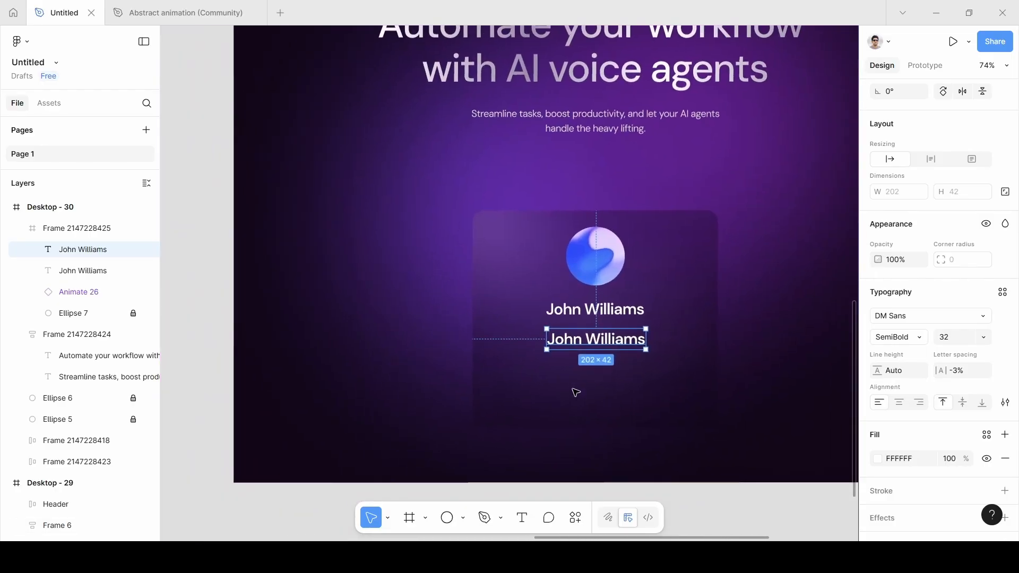
pyautogui.doubleClick(594, 334)
pyautogui.press('BackSpace')
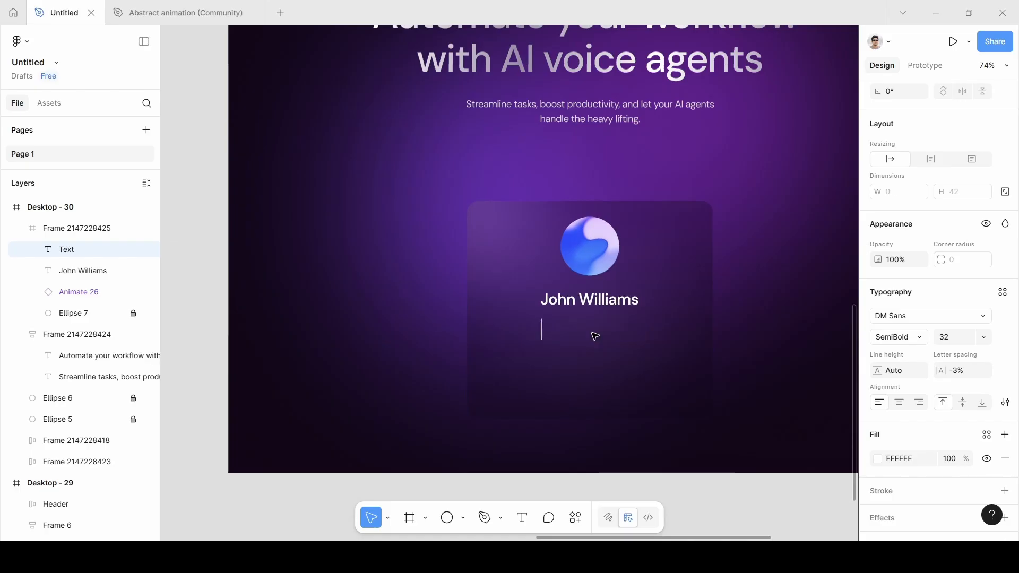
pyautogui.write('Smart ')
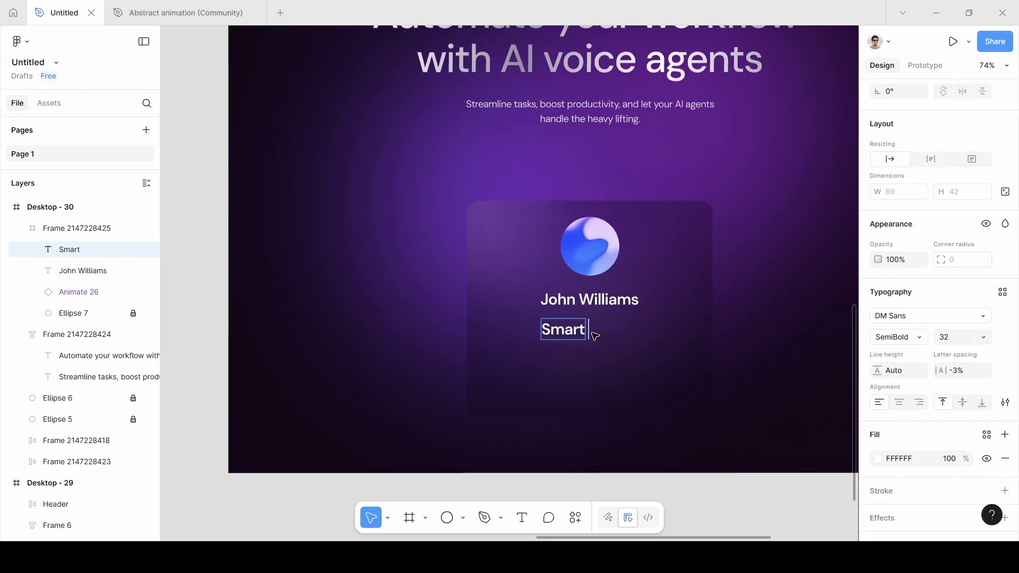
pyautogui.write('Ad S')
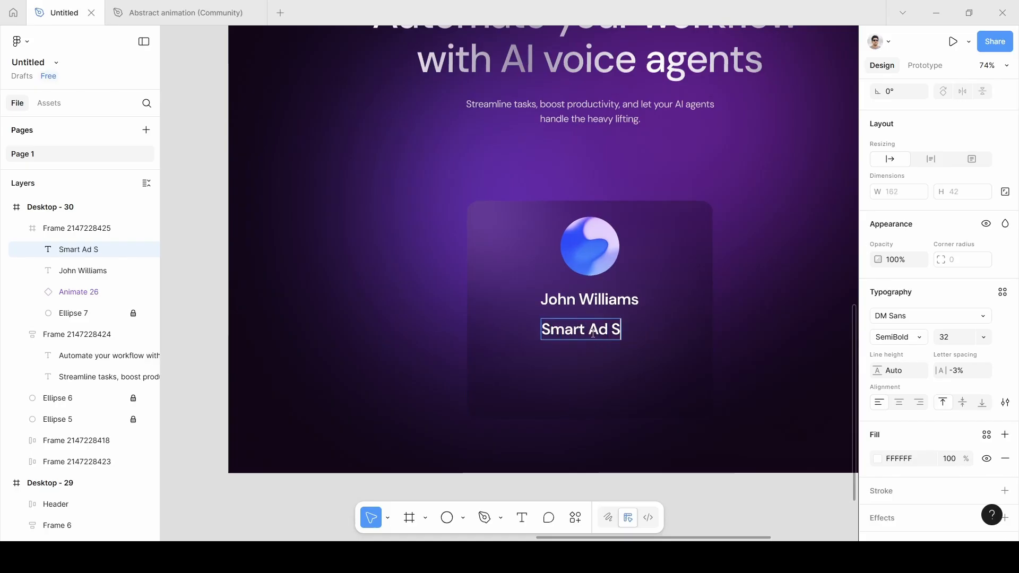
pyautogui.write('trat')
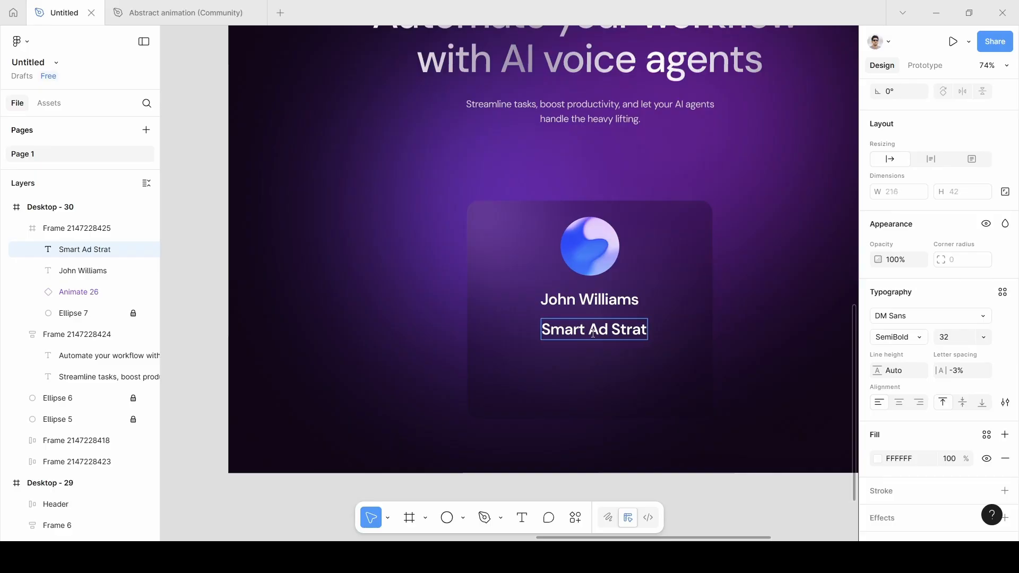
pyautogui.write('egist')
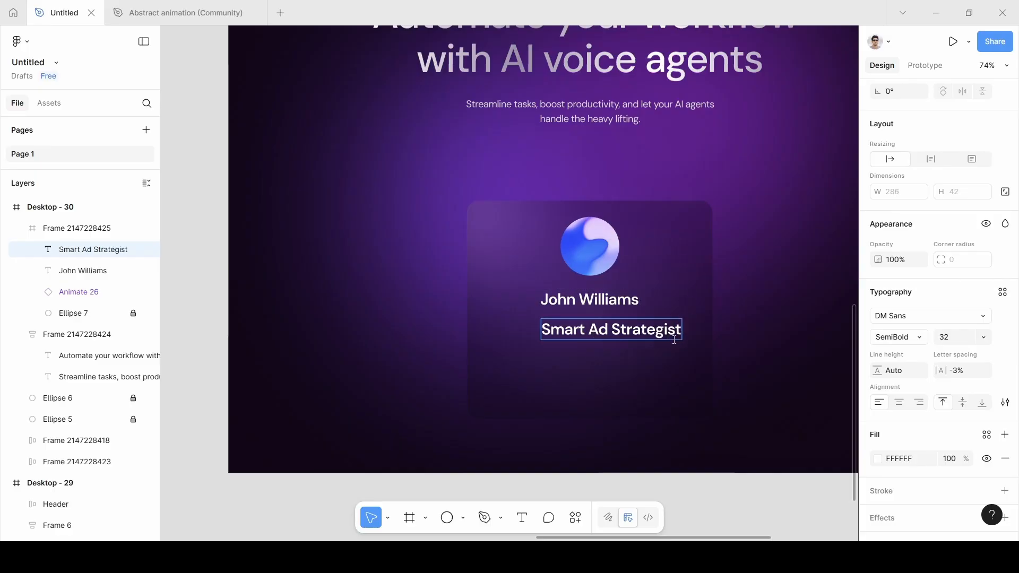
pyautogui.press('Escape')
# Step: Set the "Smart Ad Strategist" text to size 16 and Regular weight, and centre it just below the agent name
pyautogui.moveTo(640, 336); pyautogui.dragTo(620, 336)
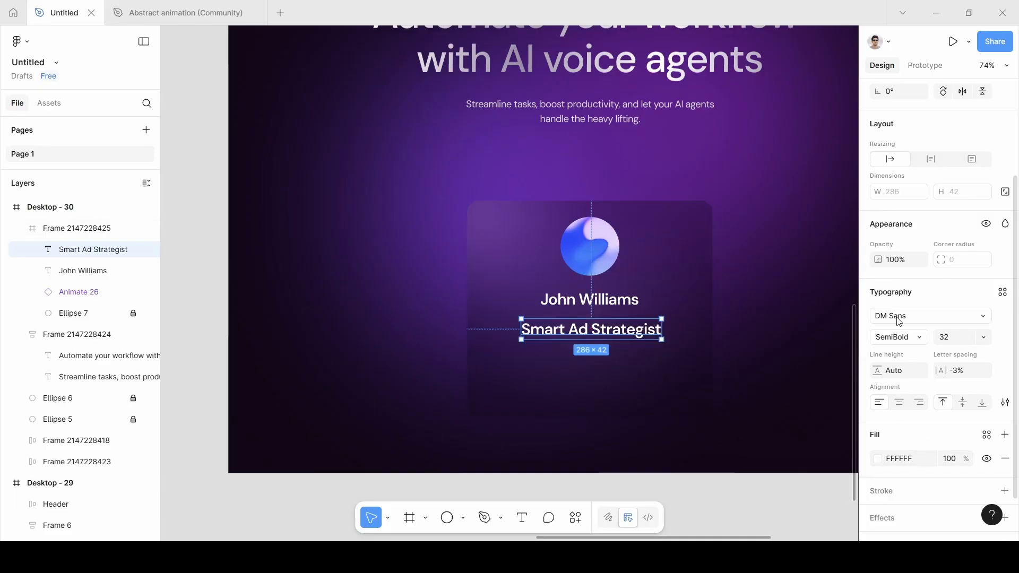
pyautogui.click(988, 342)
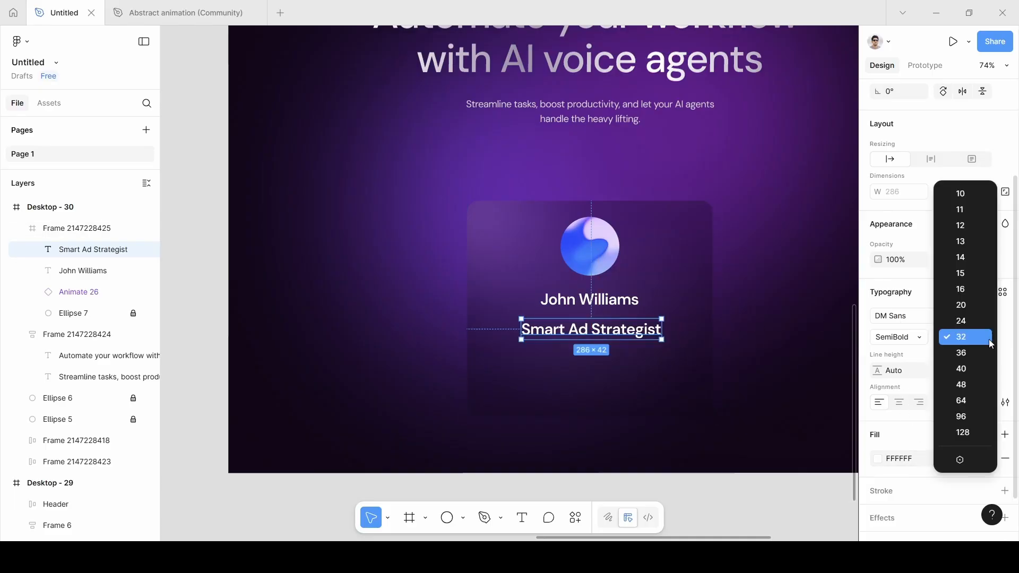
pyautogui.click(962, 290)
pyautogui.moveTo(578, 326); pyautogui.dragTo(613, 330)
pyautogui.click(874, 337)
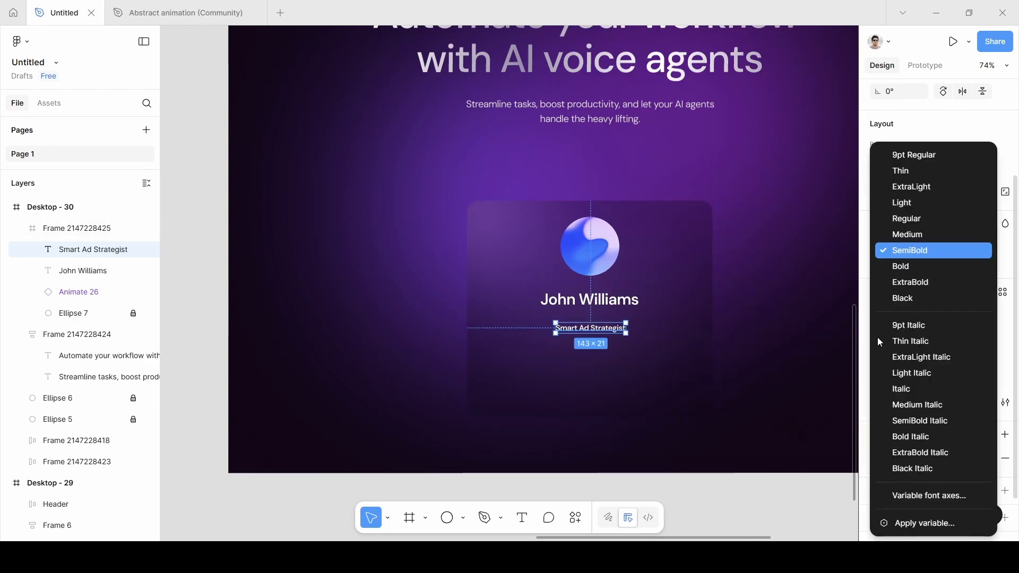
pyautogui.click(902, 220)
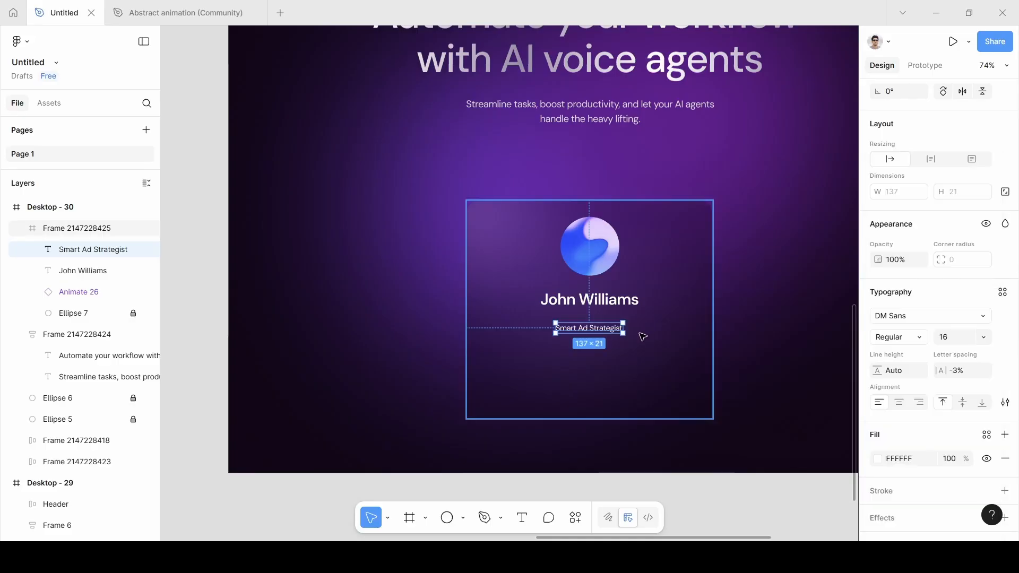
pyautogui.moveTo(589, 330); pyautogui.dragTo(591, 325)
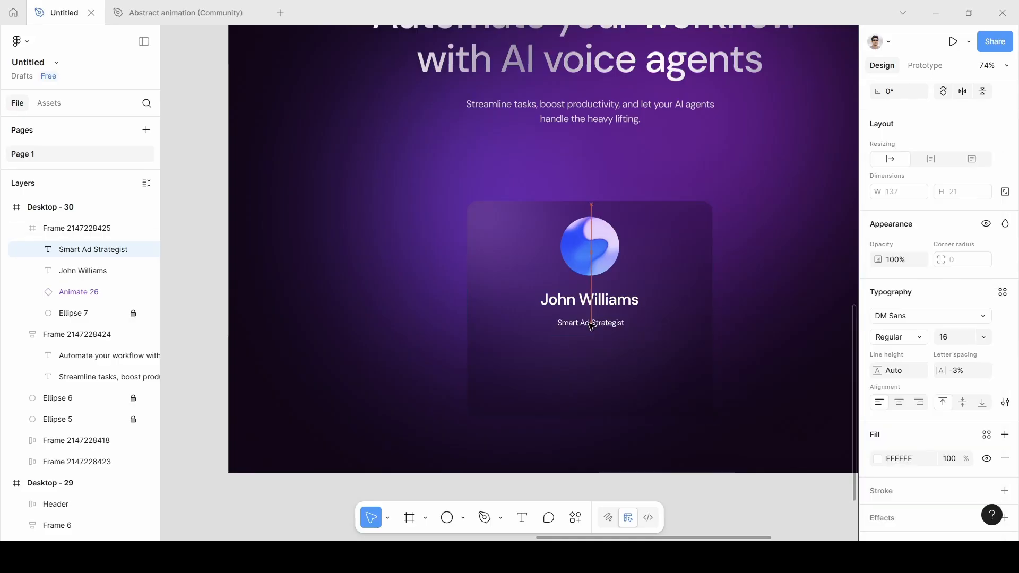
pyautogui.click(322, 500)
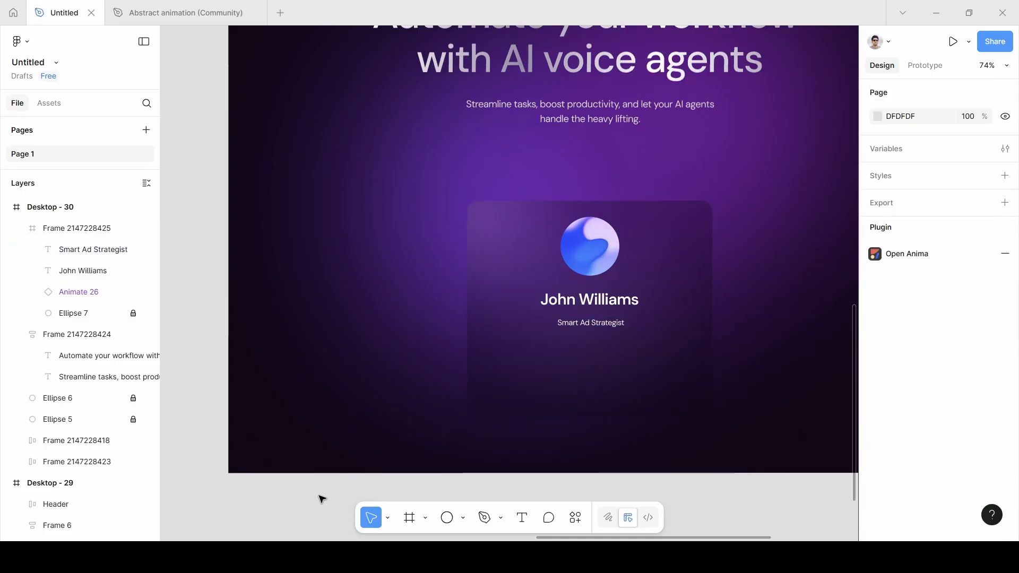
# Step: Examine the two labelled buttons and the audio row below the subtitle on the Desktop - 29 reference card
pyautogui.scroll(-5, 322, 499)
pyautogui.scroll(-1, 322, 499)
pyautogui.hscroll(-8, 322, 499)
pyautogui.scroll(-2, 321, 499)
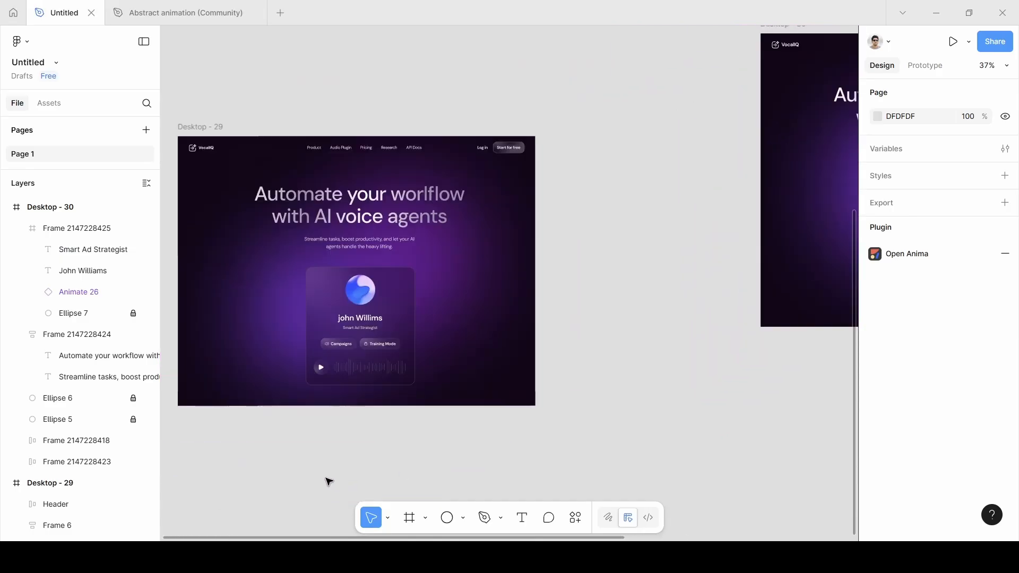
pyautogui.scroll(5, 328, 481)
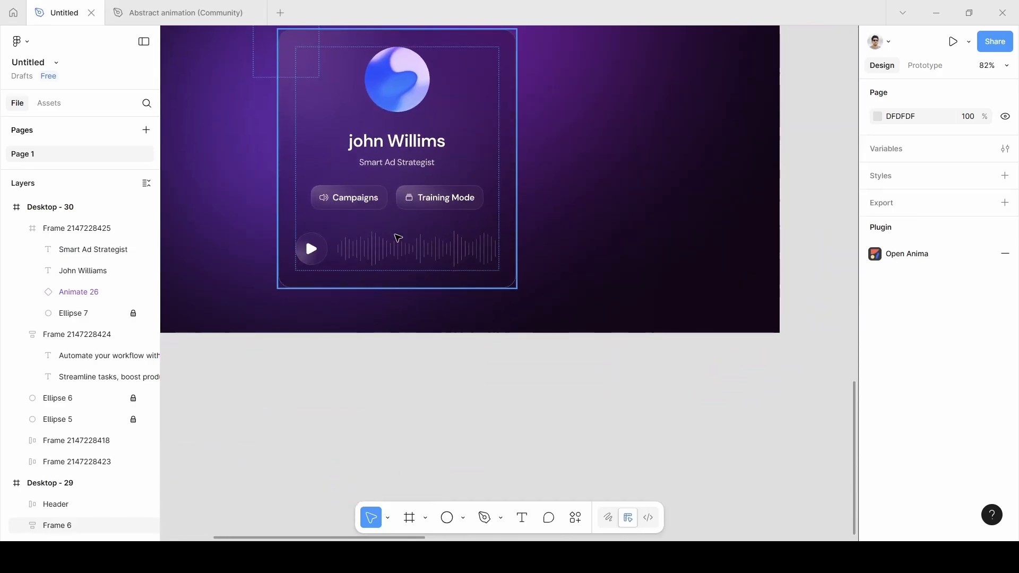
pyautogui.hscroll(2, 466, 334)
pyautogui.scroll(-3, 467, 335)
pyautogui.hscroll(6, 467, 334)
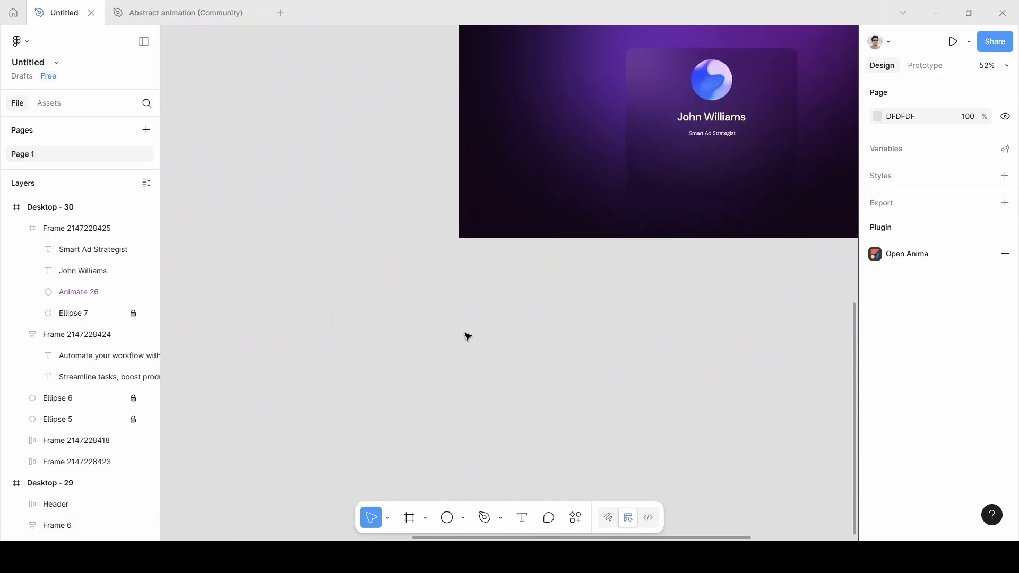
# Step: Duplicate the "Smart Ad Strategist" text in the Desktop - 30 card, placing the copy below and to the left of the original
pyautogui.scroll(2, 468, 337)
pyautogui.hscroll(3, 467, 337)
pyautogui.scroll(5, 467, 337)
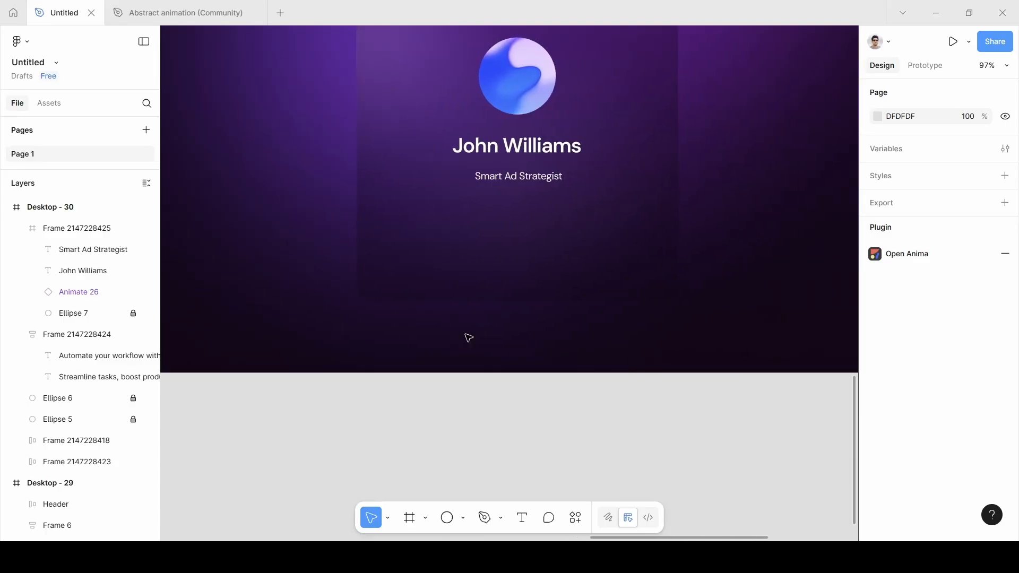
pyautogui.scroll(3, 468, 338)
pyautogui.doubleClick(497, 262)
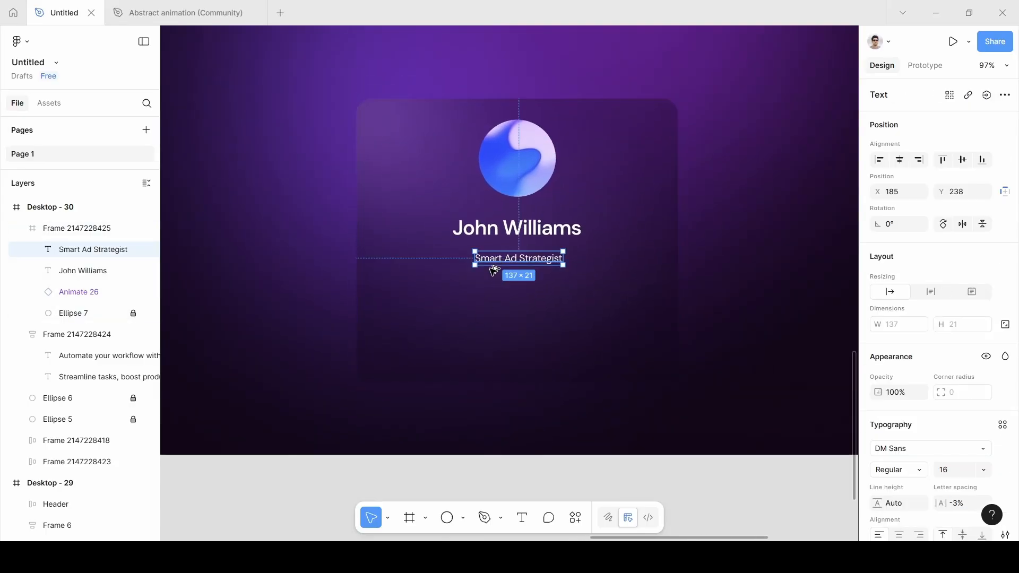
pyautogui.moveTo(497, 261); pyautogui.dragTo(423, 296)
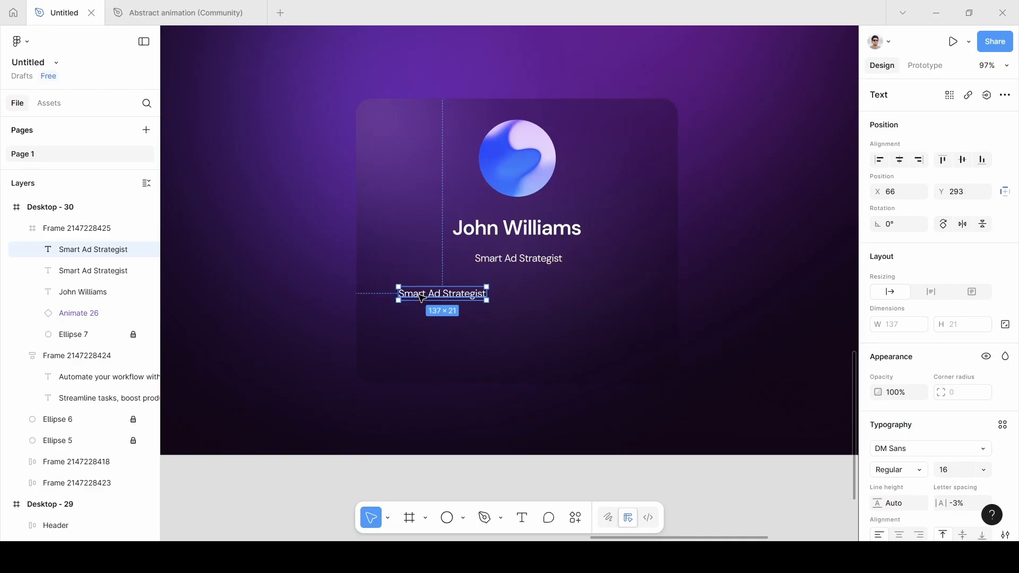
# Step: Replace the duplicated subtitle's text with "Campaigns" and shift it slightly right to about X 110, Y 297
pyautogui.doubleClick(438, 294)
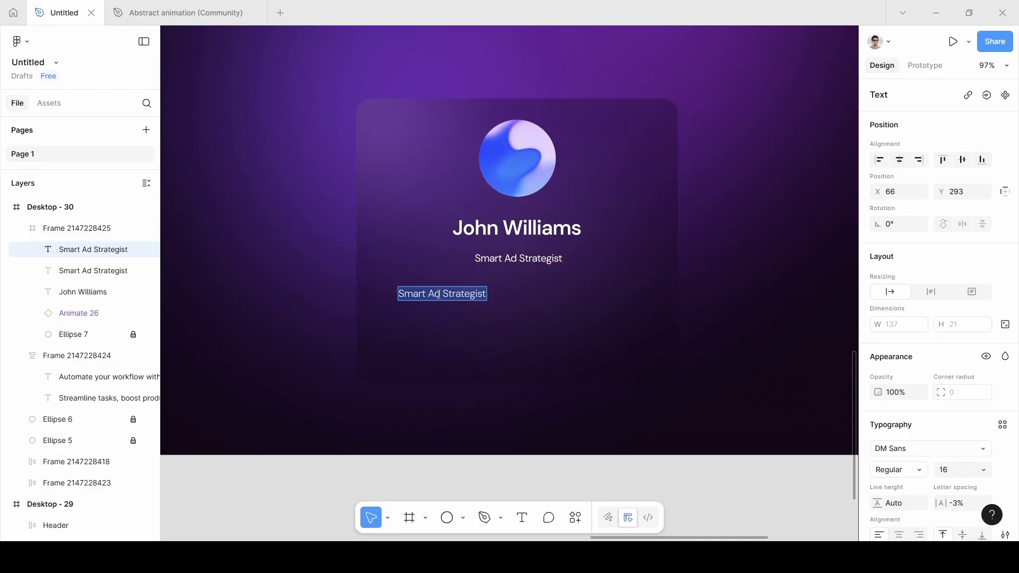
pyautogui.press('BackSpace')
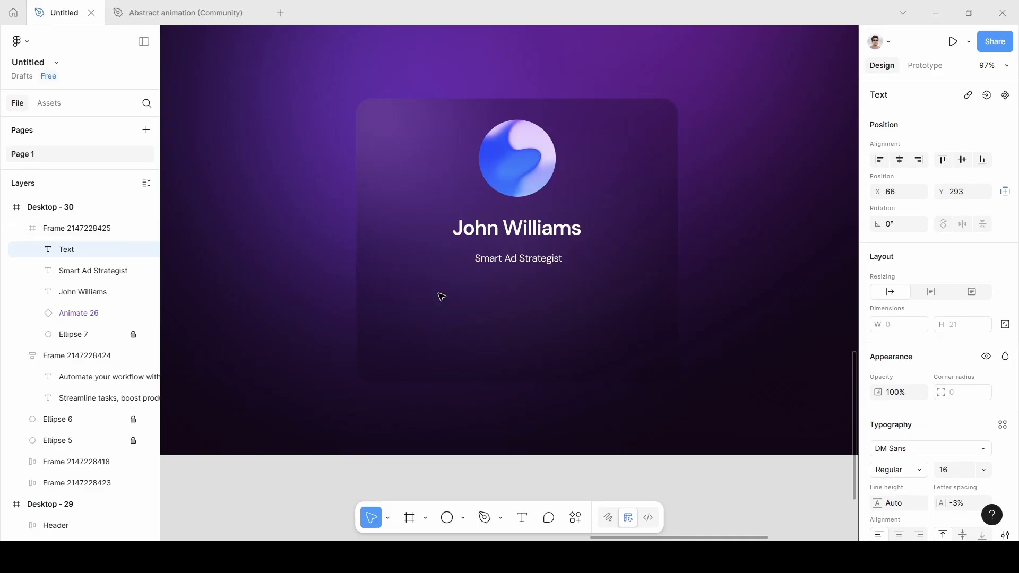
pyautogui.write('Campag')
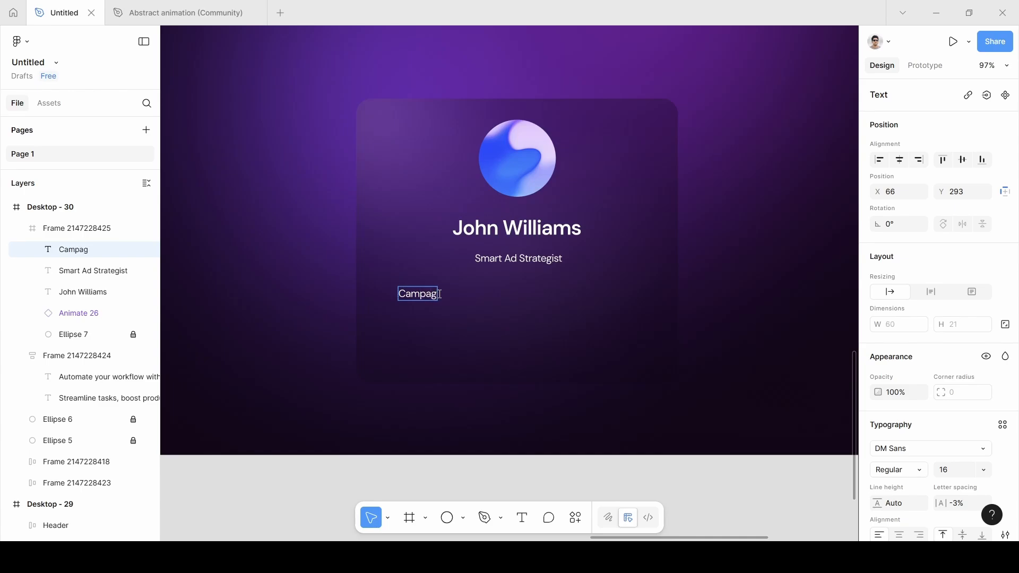
pyautogui.press('BackSpace')
pyautogui.press('BackSpace')
pyautogui.write('aigns')
pyautogui.press('Escape')
pyautogui.moveTo(419, 298); pyautogui.dragTo(428, 301)
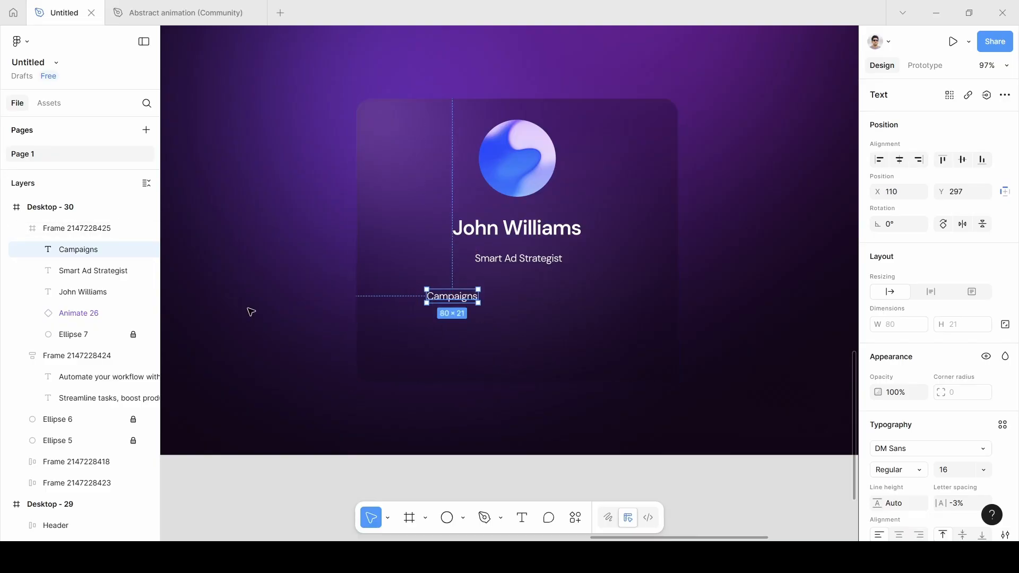
# Step: Select the card frame as the import target and open the Iconify plugin
pyautogui.click(576, 517)
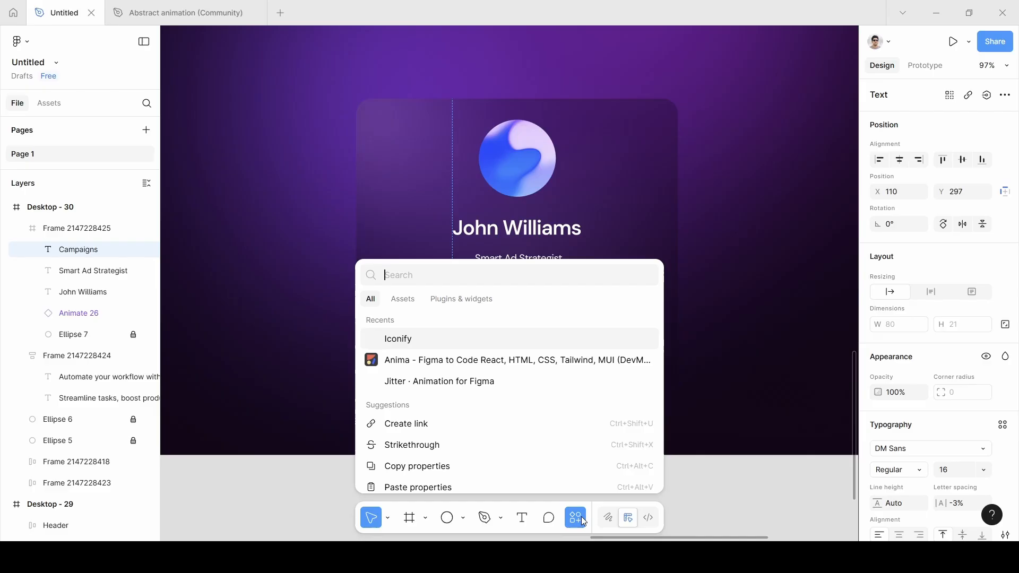
pyautogui.click(291, 359)
pyautogui.click(410, 128)
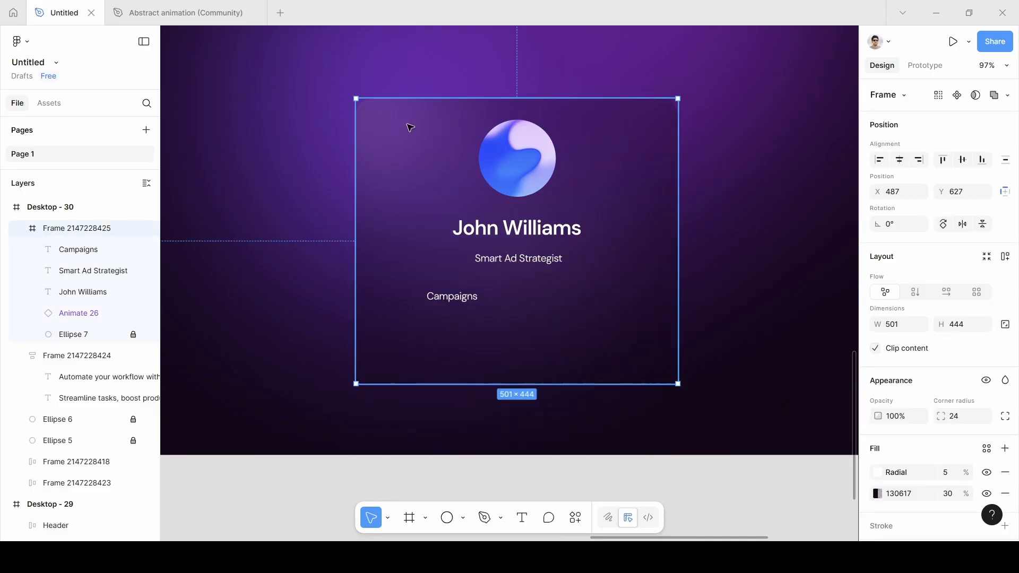
pyautogui.click(577, 521)
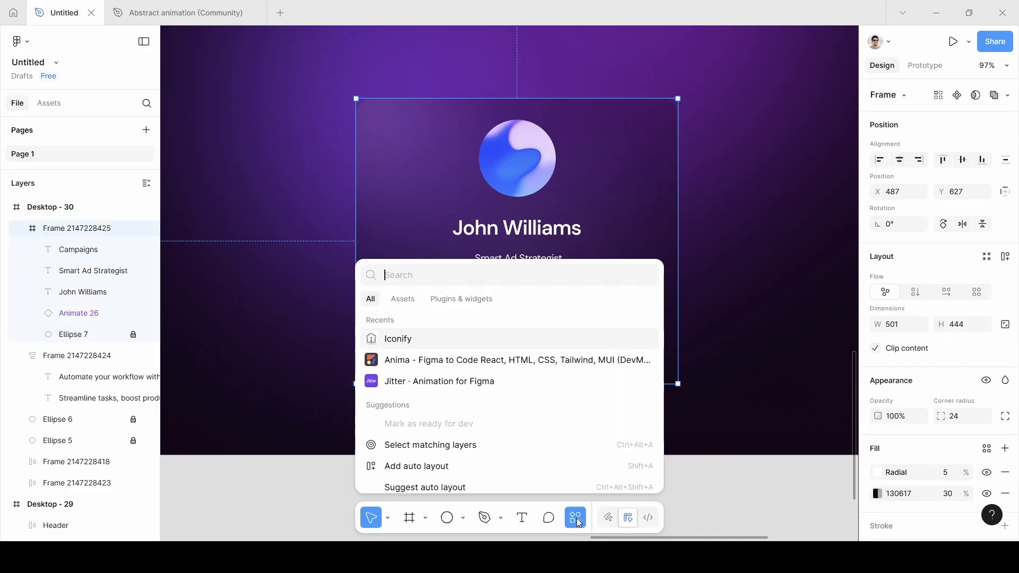
pyautogui.click(420, 345)
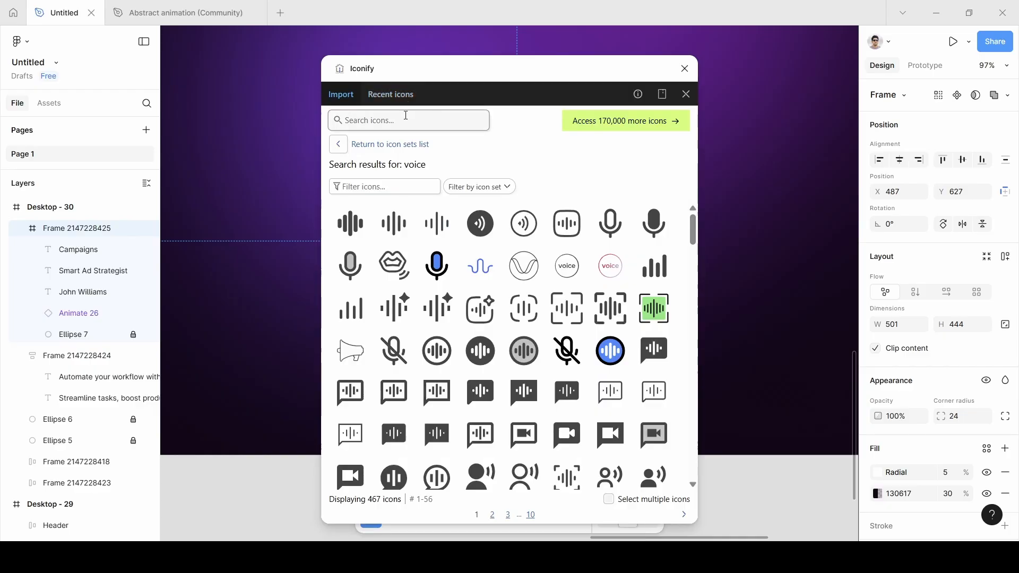
# Step: Search the Iconify library for "Campaign" icons
pyautogui.click(406, 117)
pyautogui.write('Campa')
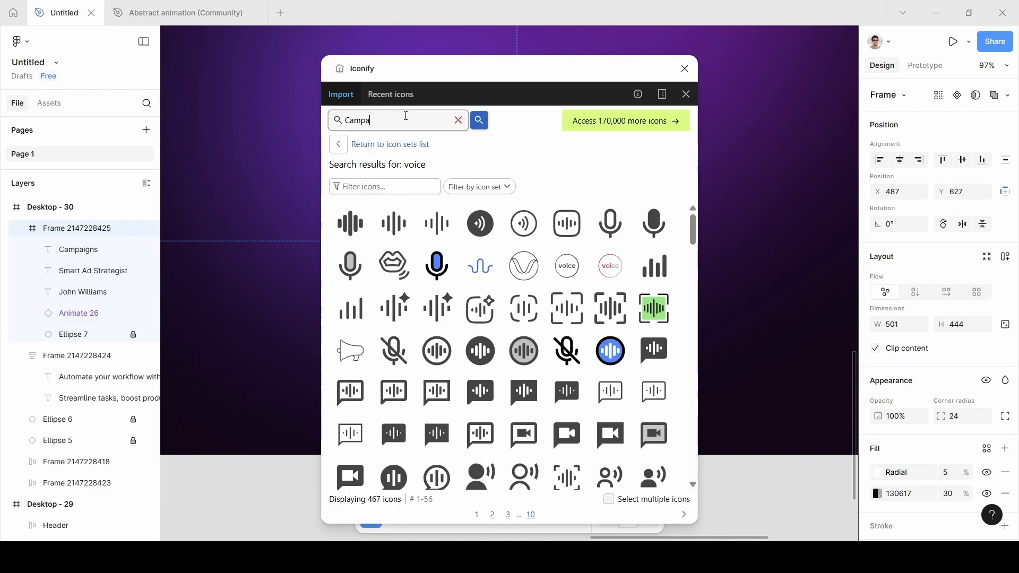
pyautogui.write('ign')
pyautogui.press('Return')
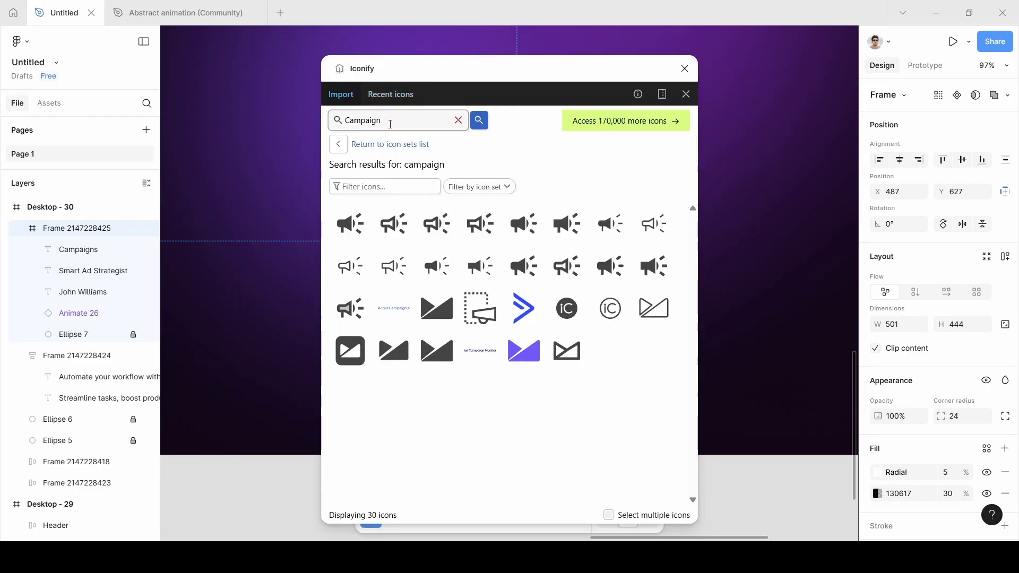
# Step: Replace the icon search term with "Speaker" and run the search
pyautogui.press('BackSpace')
pyautogui.press('BackSpace')
pyautogui.press('BackSpace')
pyautogui.press('BackSpace')
pyautogui.press('BackSpace')
pyautogui.press('BackSpace')
pyautogui.press('BackSpace')
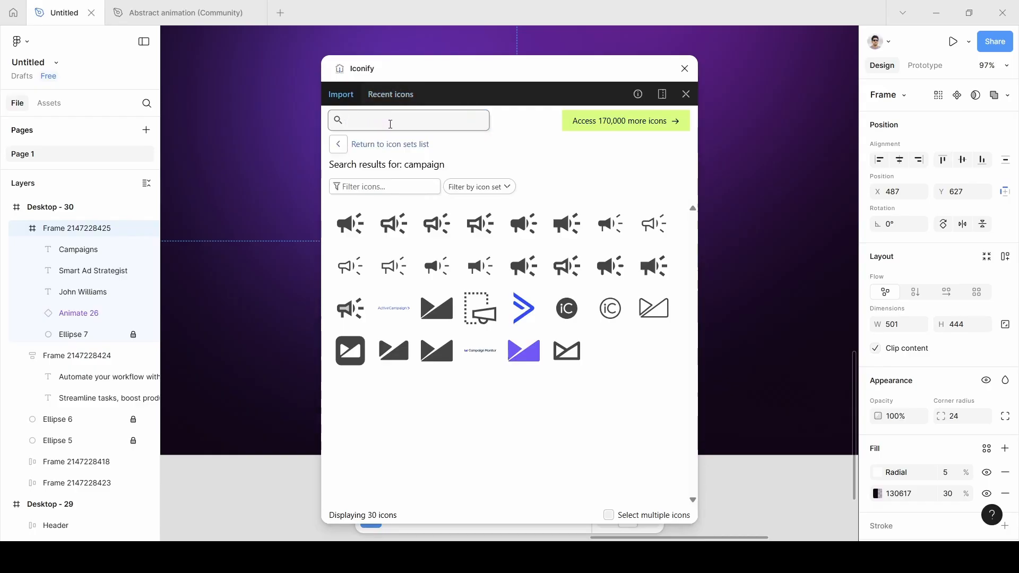
pyautogui.write('Speaker')
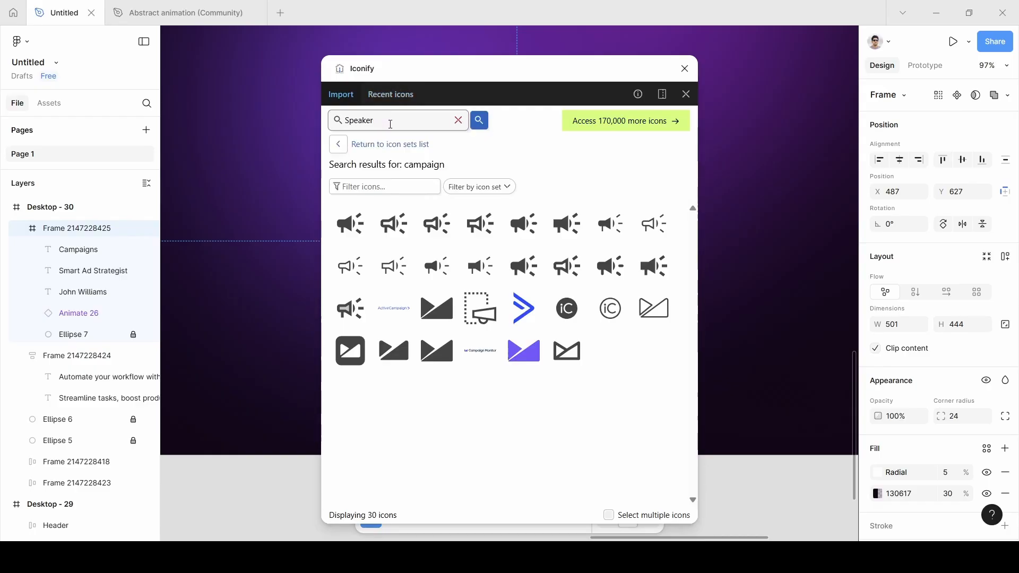
pyautogui.press('Return')
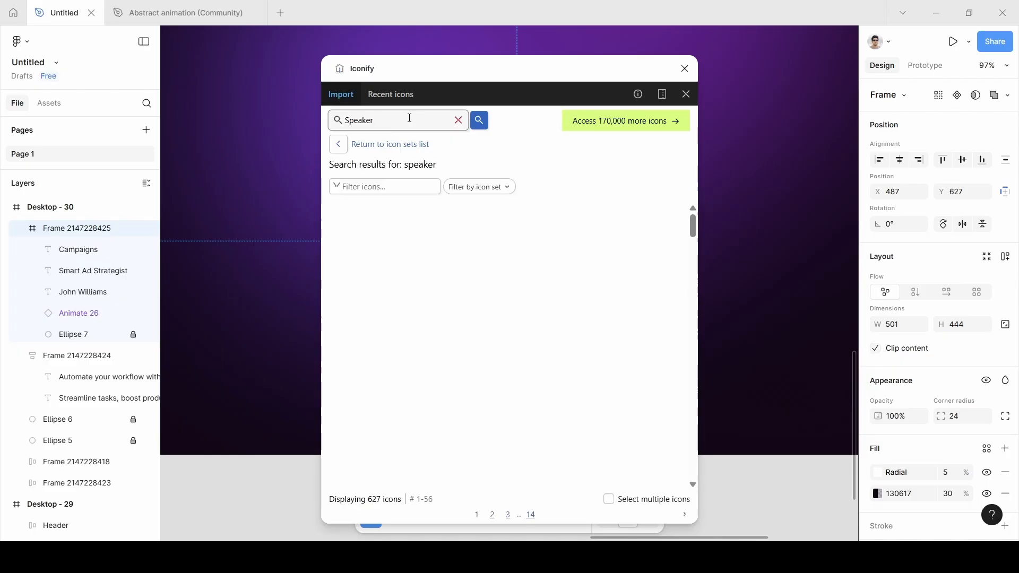
# Step: Import the outlined speaker icon with two sound waves as a frame into the card and close Iconify
pyautogui.scroll(-3, 480, 393)
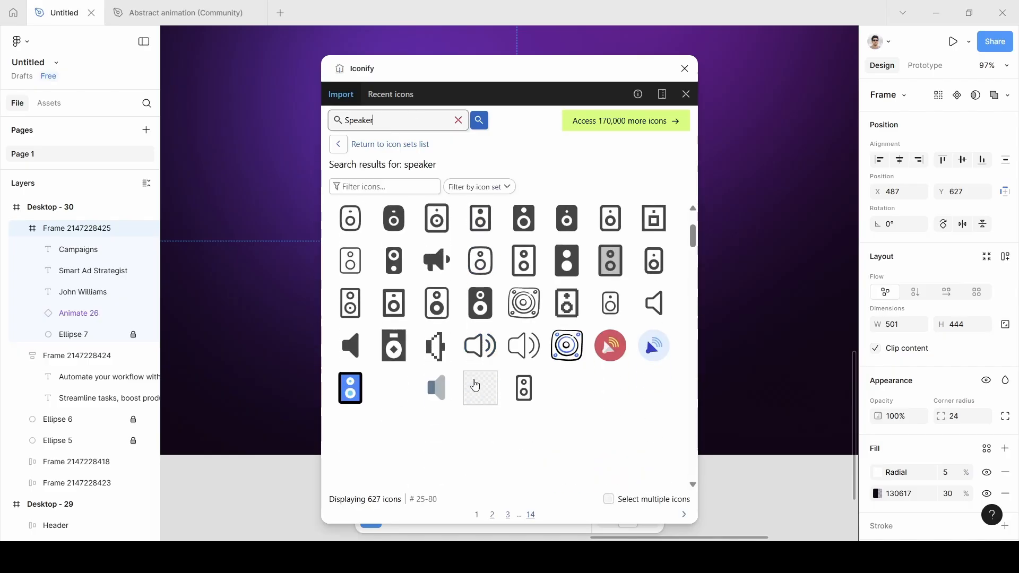
pyautogui.scroll(-5, 509, 400)
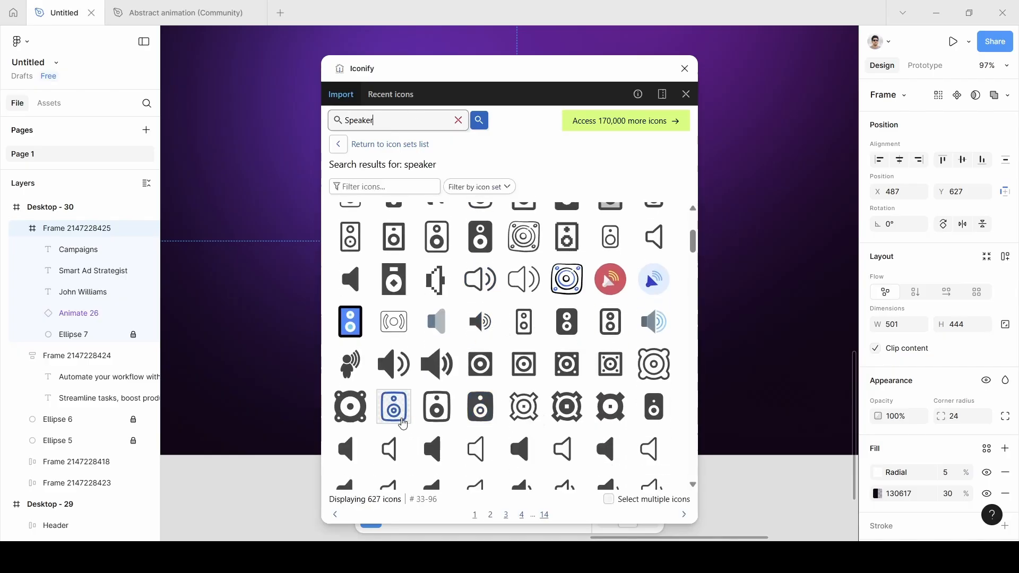
pyautogui.scroll(-3, 507, 463)
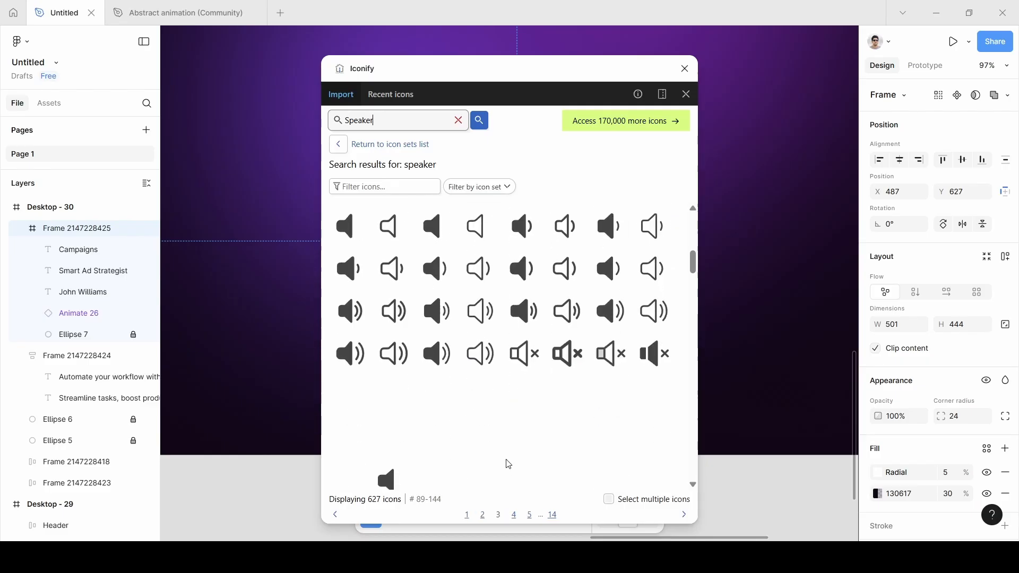
pyautogui.moveTo(648, 315)
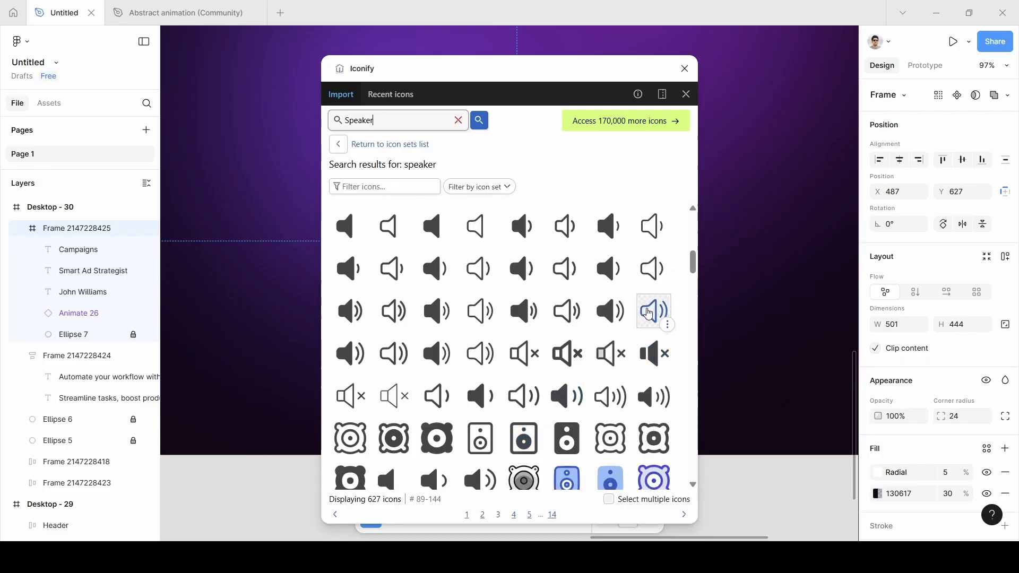
pyautogui.moveTo(391, 360)
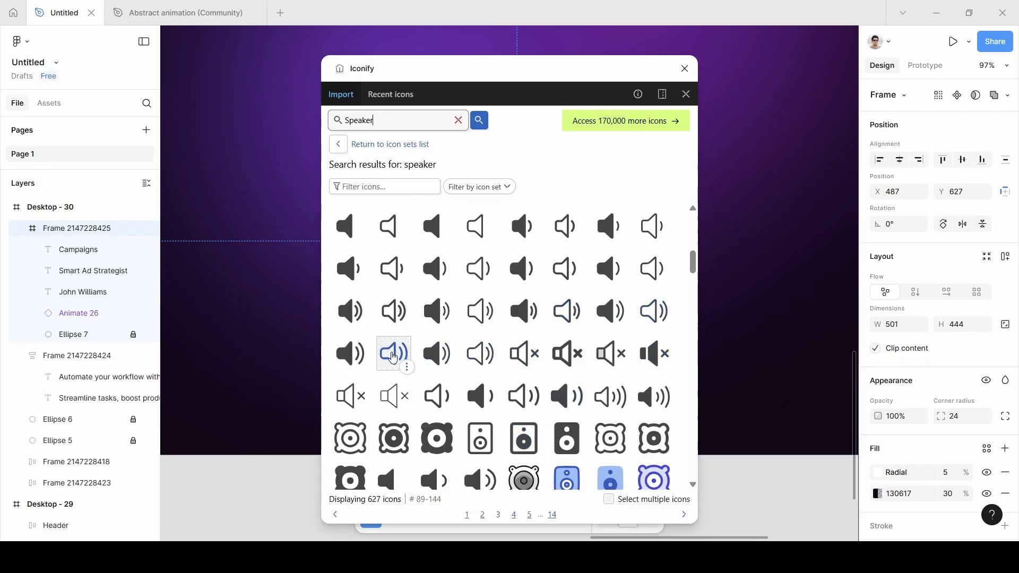
pyautogui.click(391, 361)
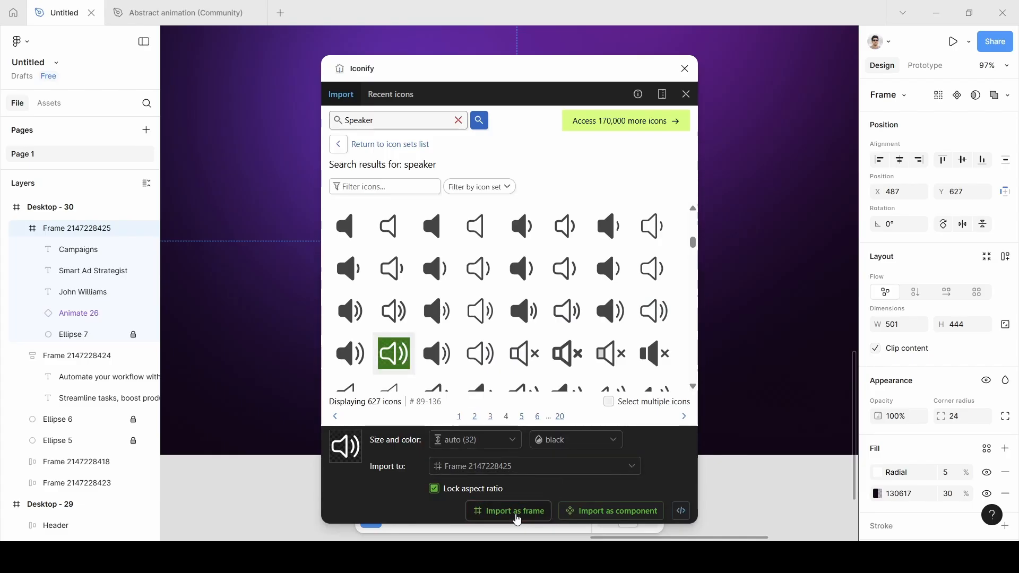
pyautogui.click(518, 511)
pyautogui.click(685, 69)
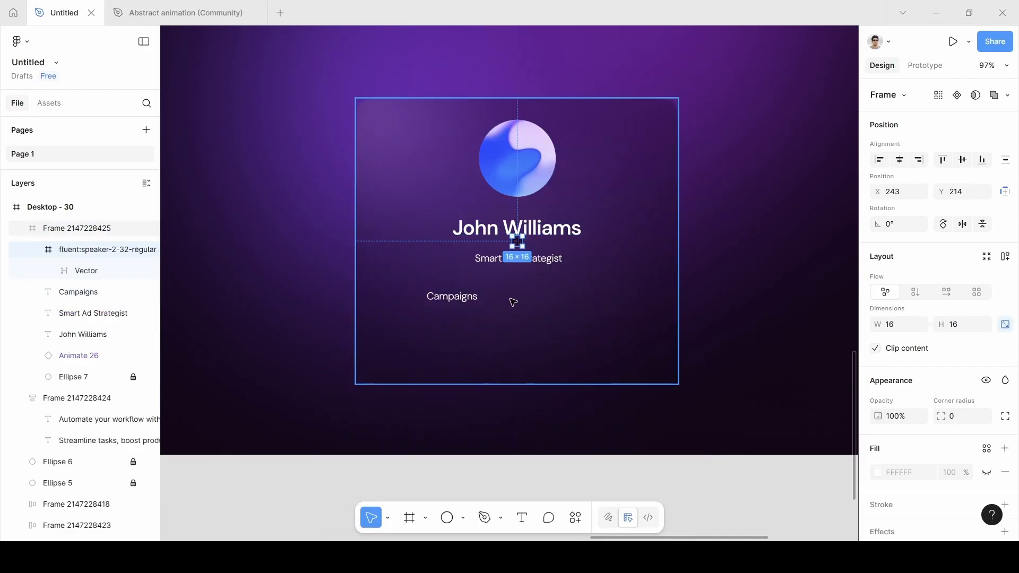
# Step: Place the speaker icon directly before the "Campaigns" text and set its color to FFFFFF
pyautogui.moveTo(518, 247); pyautogui.dragTo(418, 300)
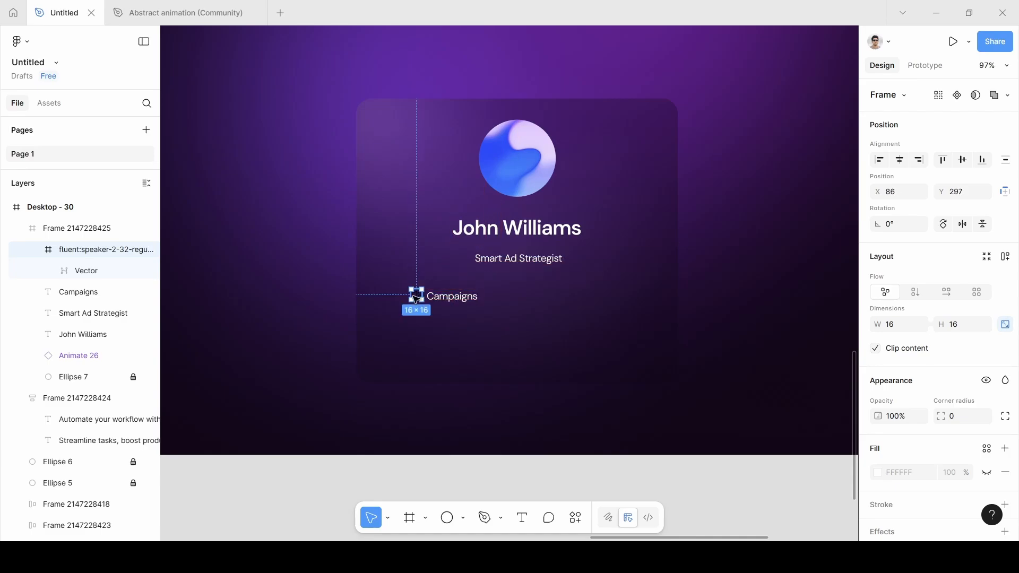
pyautogui.scroll(-4, 907, 463)
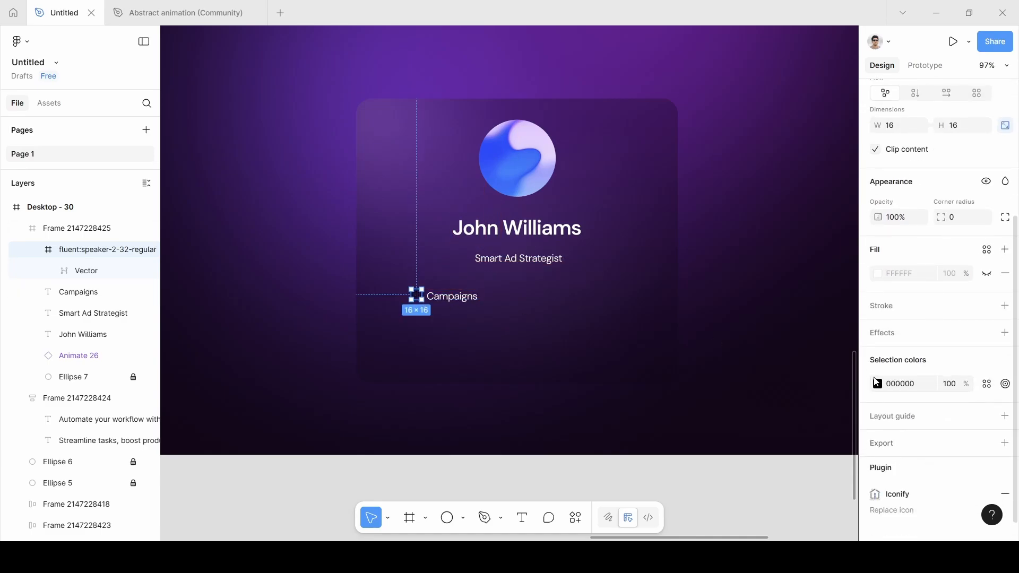
pyautogui.click(879, 386)
pyautogui.moveTo(731, 260); pyautogui.dragTo(698, 225)
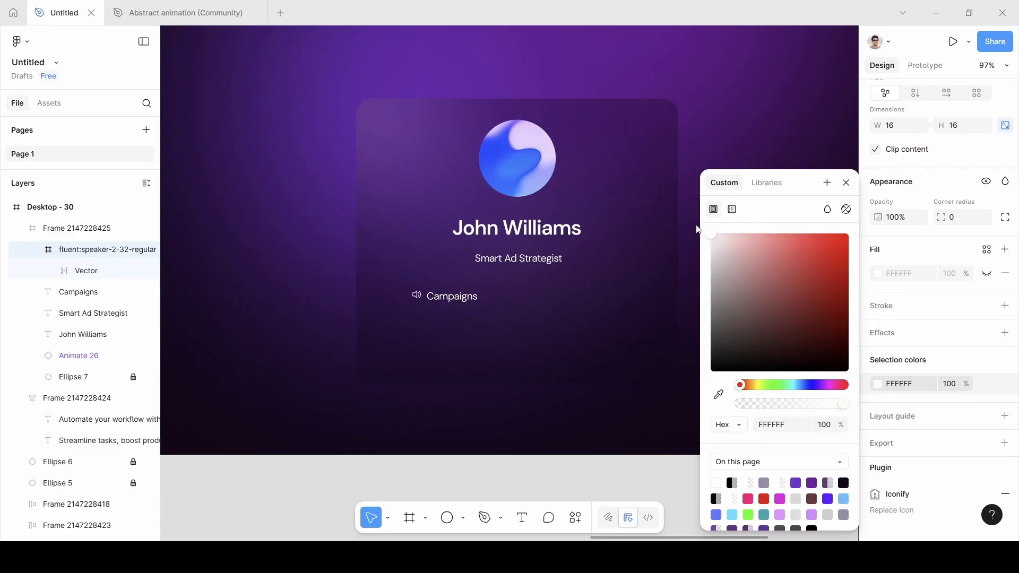
pyautogui.click(846, 183)
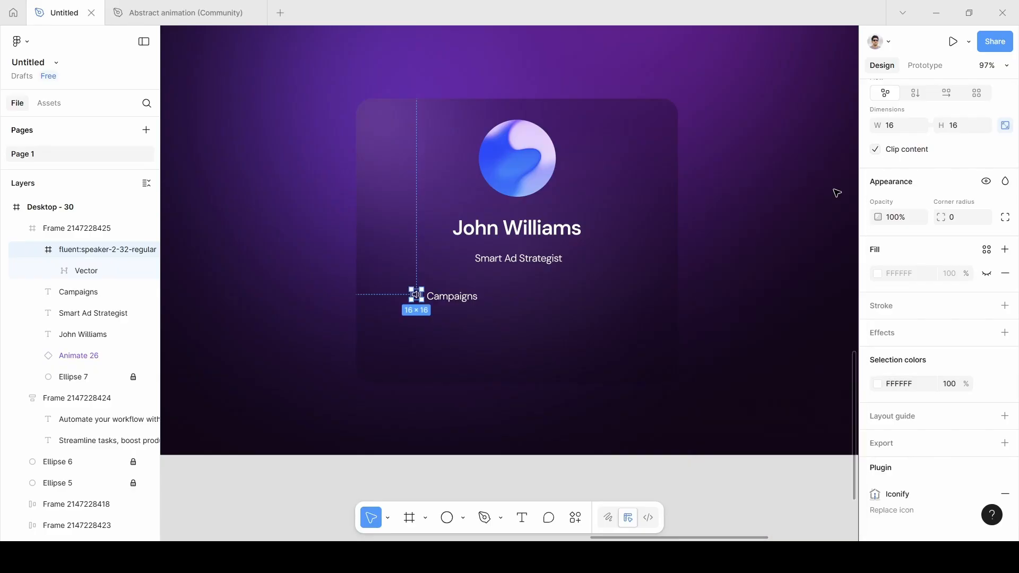
# Step: Move the speaker icon slightly farther from the "Campaigns" text and vertically level with it
pyautogui.click(427, 303)
pyautogui.doubleClick(419, 297)
pyautogui.moveTo(418, 301); pyautogui.dragTo(413, 304)
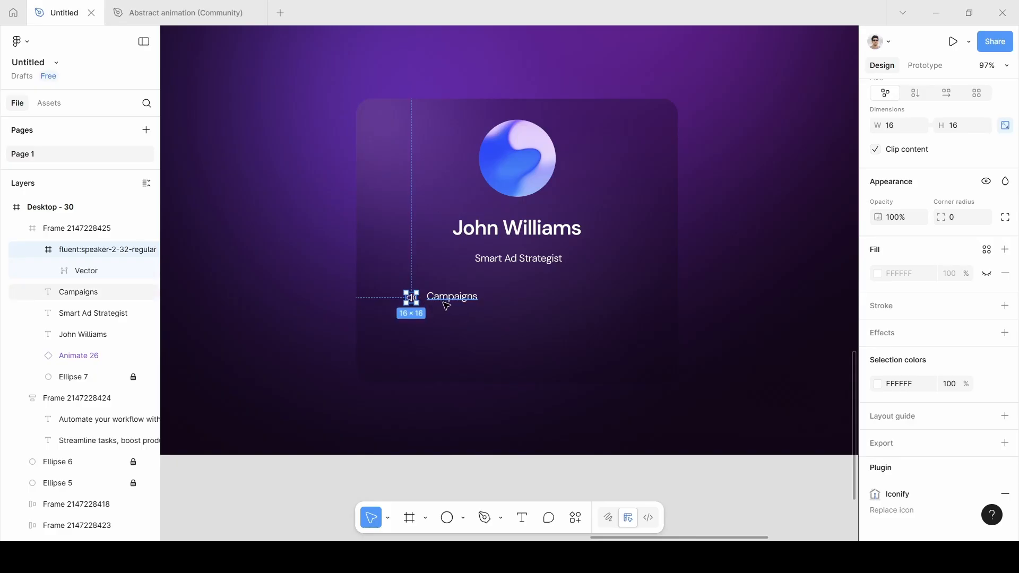
# Step: Combine the speaker icon and "Campaigns" text in a horizontal auto layout with a gap of 8
pyautogui.keyDown('shift'); pyautogui.click(448, 306); pyautogui.keyUp('shift')
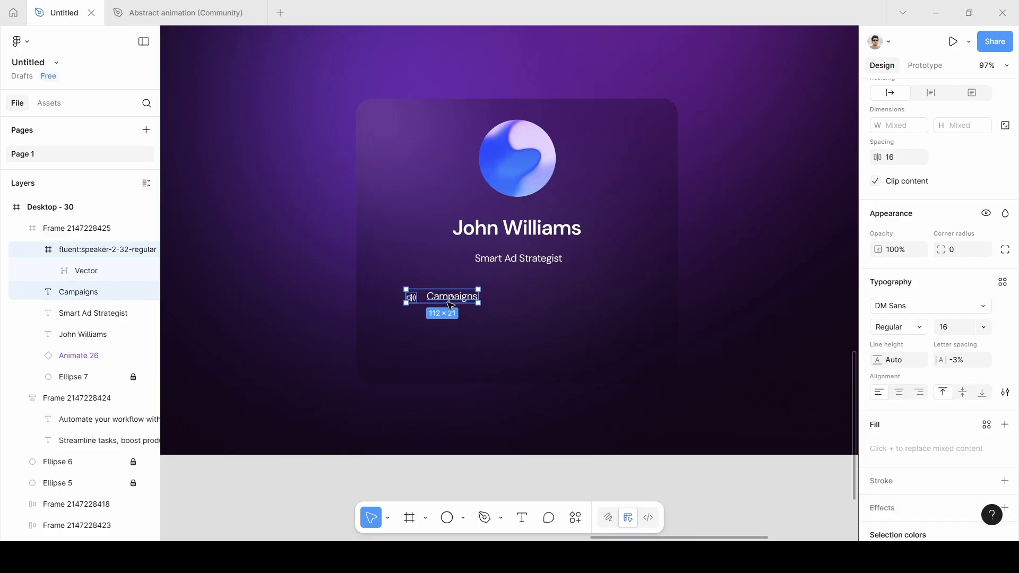
pyautogui.hotkey('shift', 'a')
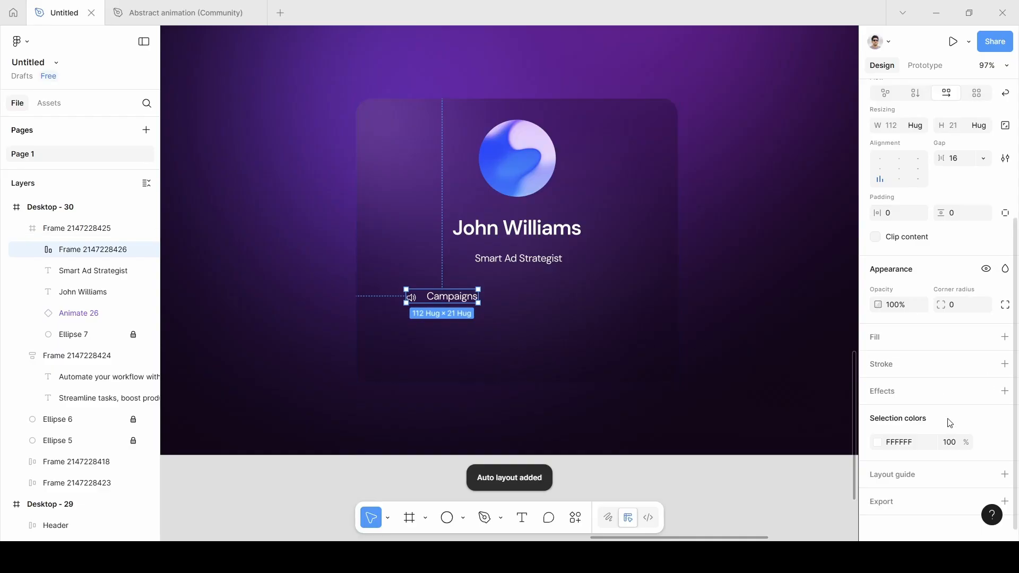
pyautogui.scroll(2, 969, 229)
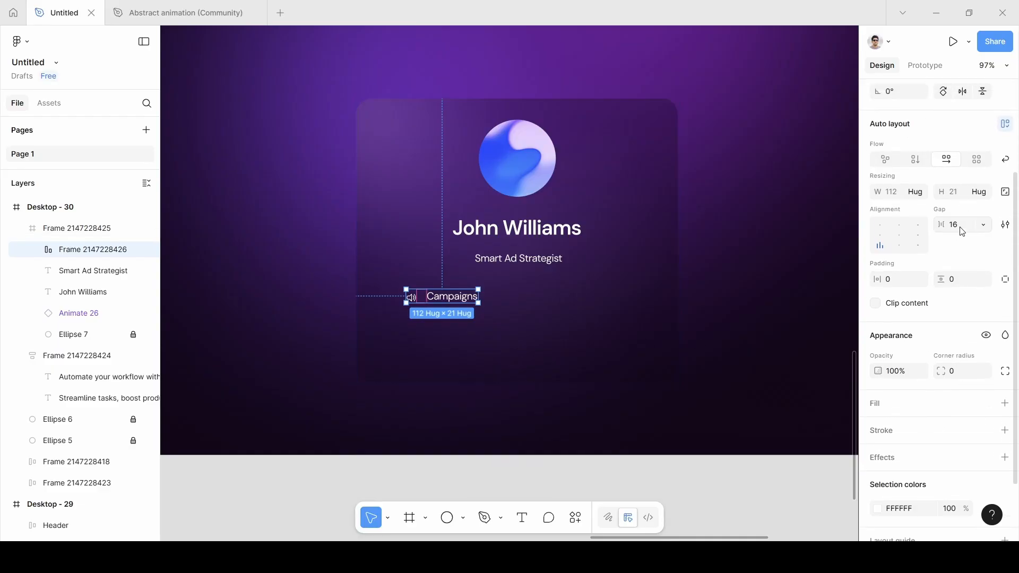
pyautogui.click(962, 230)
pyautogui.press('Return')
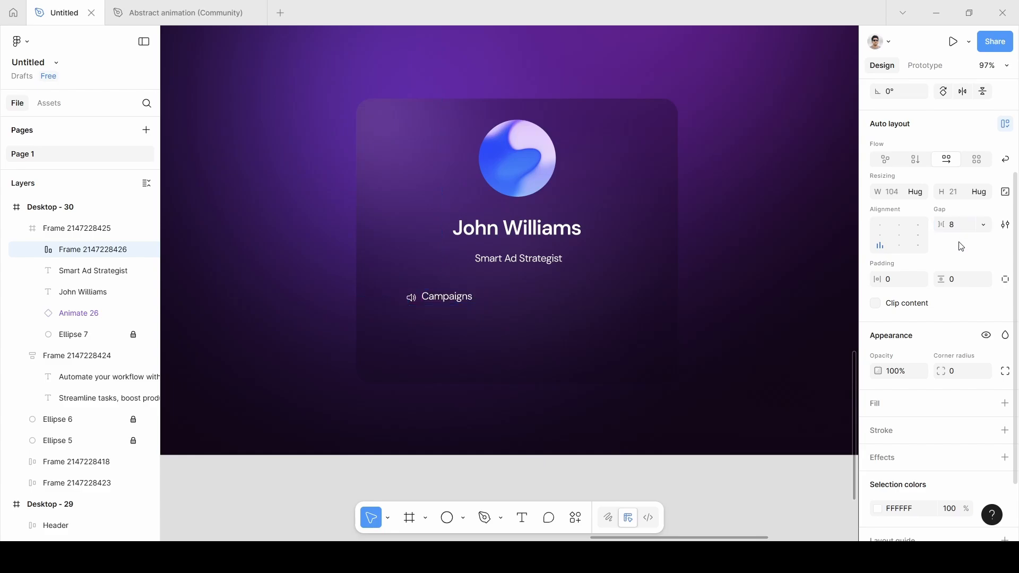
# Step: Vertically center the icon and text in the Campaigns auto layout and move it slightly down and right within the card
pyautogui.click(884, 236)
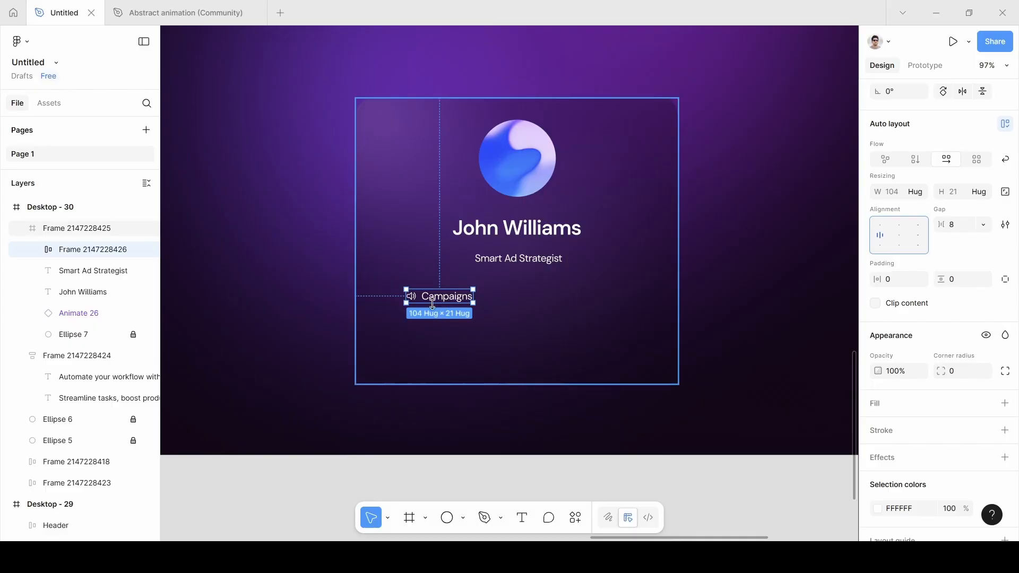
pyautogui.moveTo(432, 304); pyautogui.dragTo(438, 309)
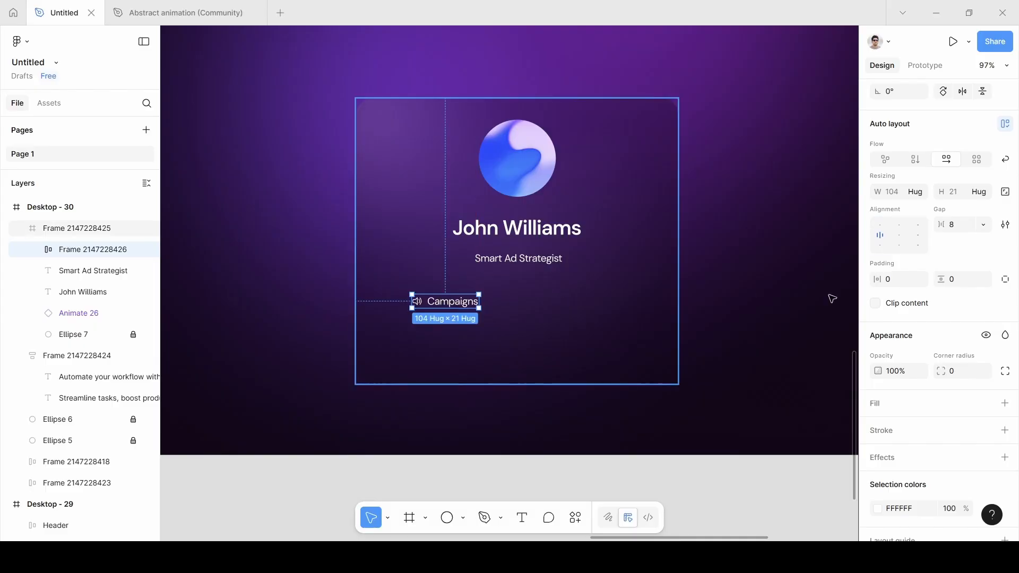
# Step: Set the Campaigns auto layout's horizontal and vertical padding to 12
pyautogui.click(905, 284)
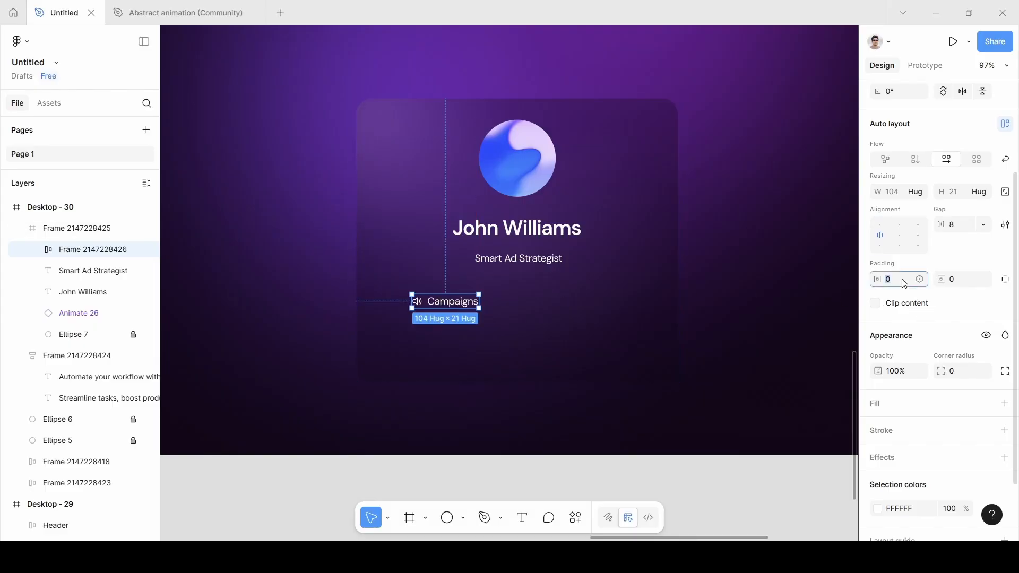
pyautogui.write('12')
pyautogui.click(956, 287)
pyautogui.write('12')
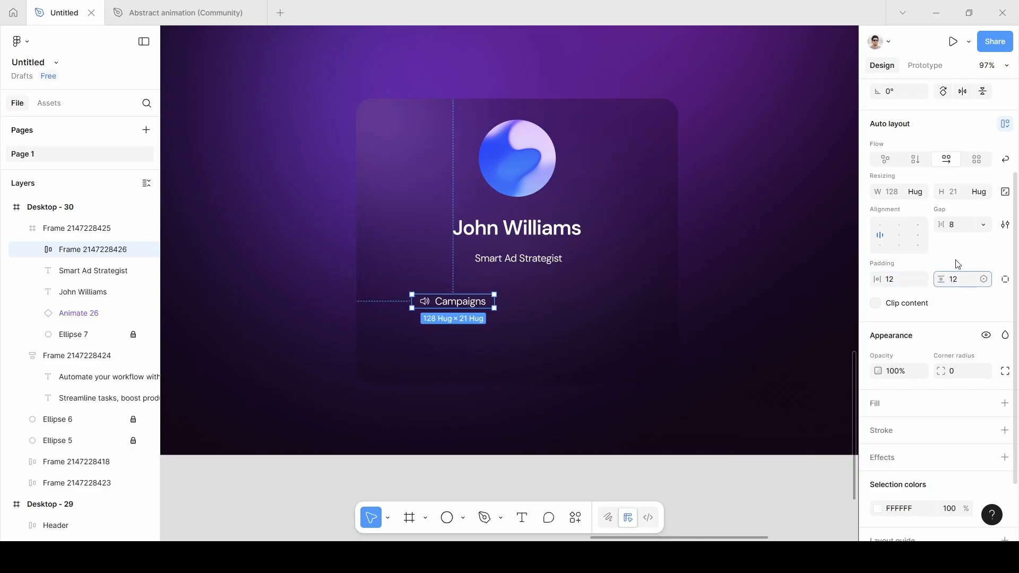
pyautogui.press('Return')
# Step: Add a fill to the Campaigns frame, sampling its color from the 612F7A swatch above Desktop - 30
pyautogui.scroll(-2, 924, 419)
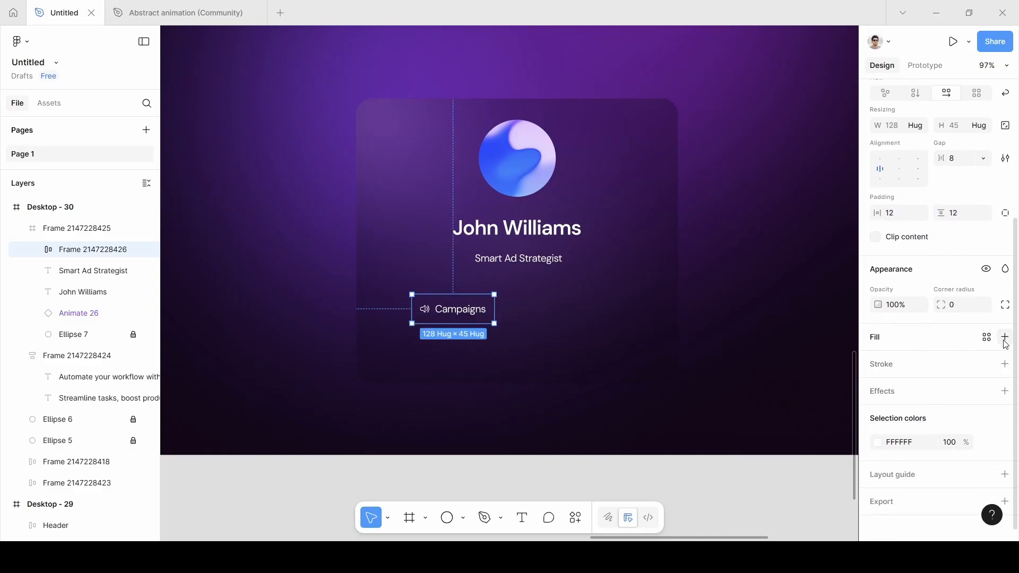
pyautogui.click(1005, 337)
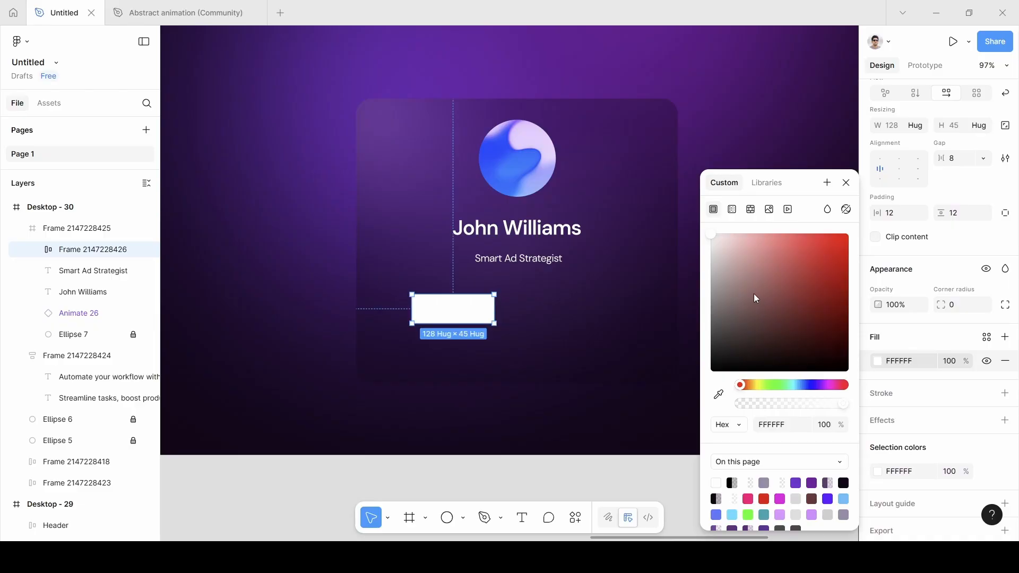
pyautogui.scroll(-3, 519, 377)
pyautogui.scroll(-2, 519, 377)
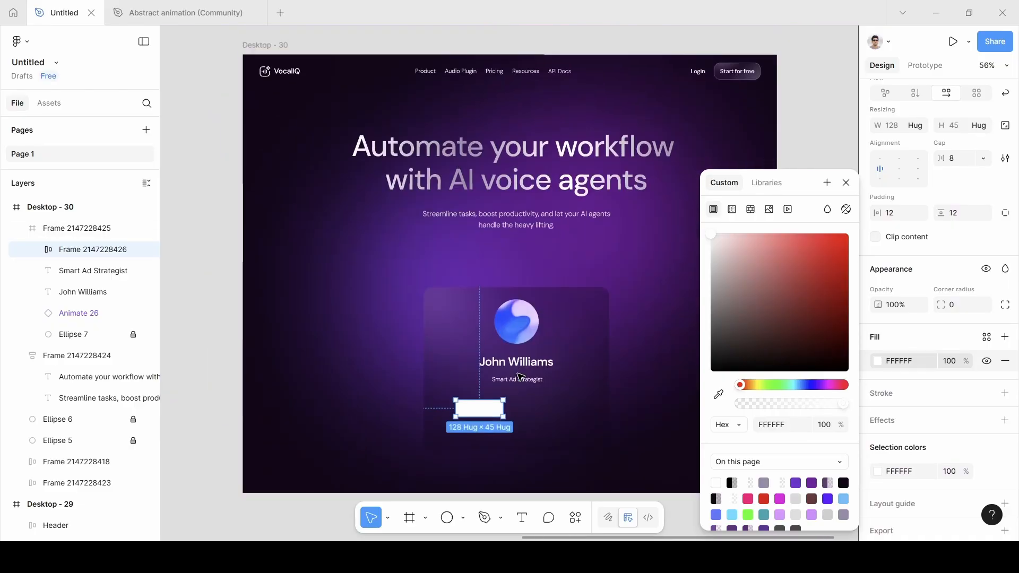
pyautogui.scroll(3, 523, 375)
pyautogui.scroll(-4, 520, 371)
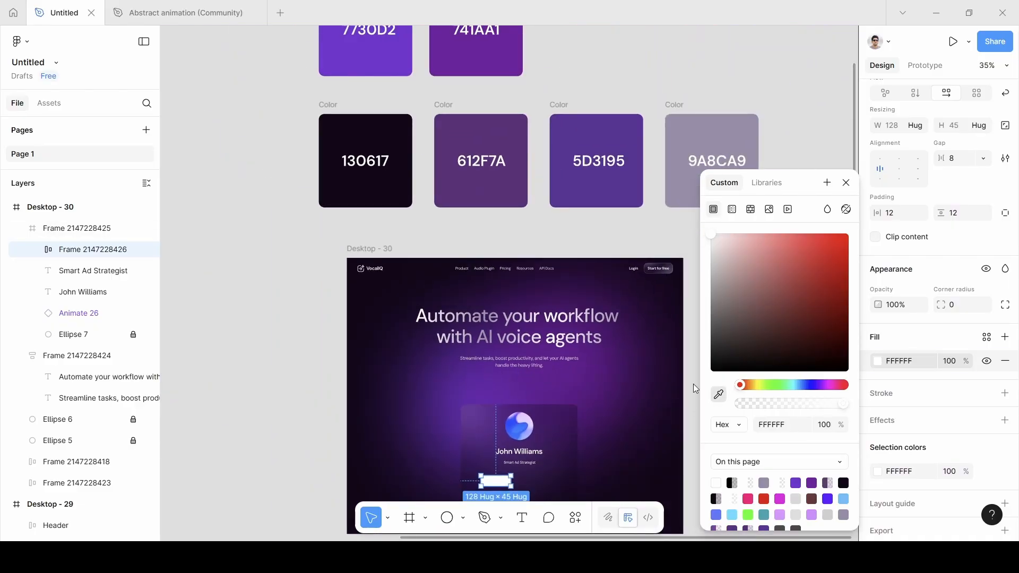
pyautogui.click(719, 395)
pyautogui.click(484, 197)
pyautogui.scroll(-1, 606, 297)
pyautogui.scroll(-2, 606, 297)
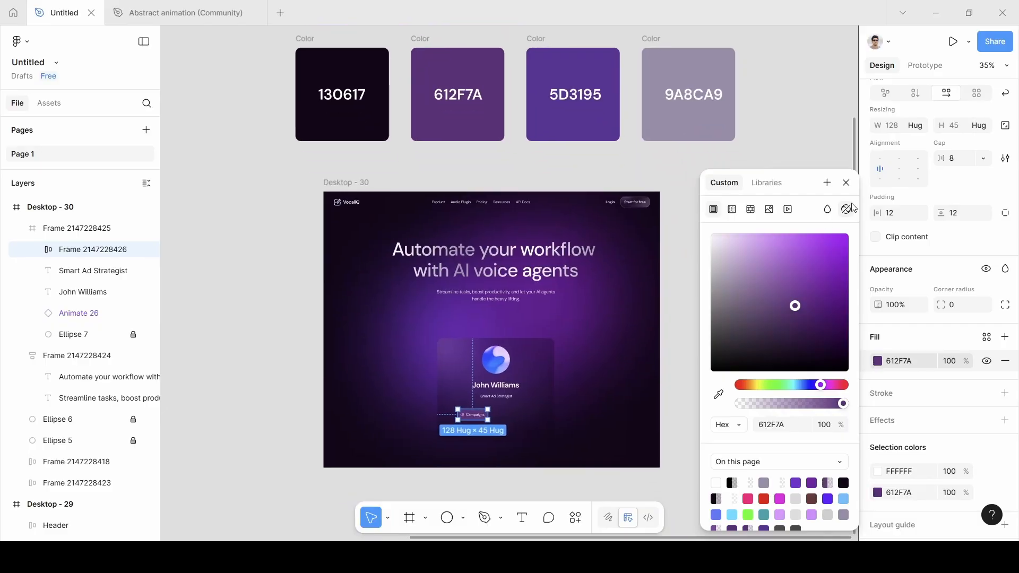
pyautogui.click(846, 183)
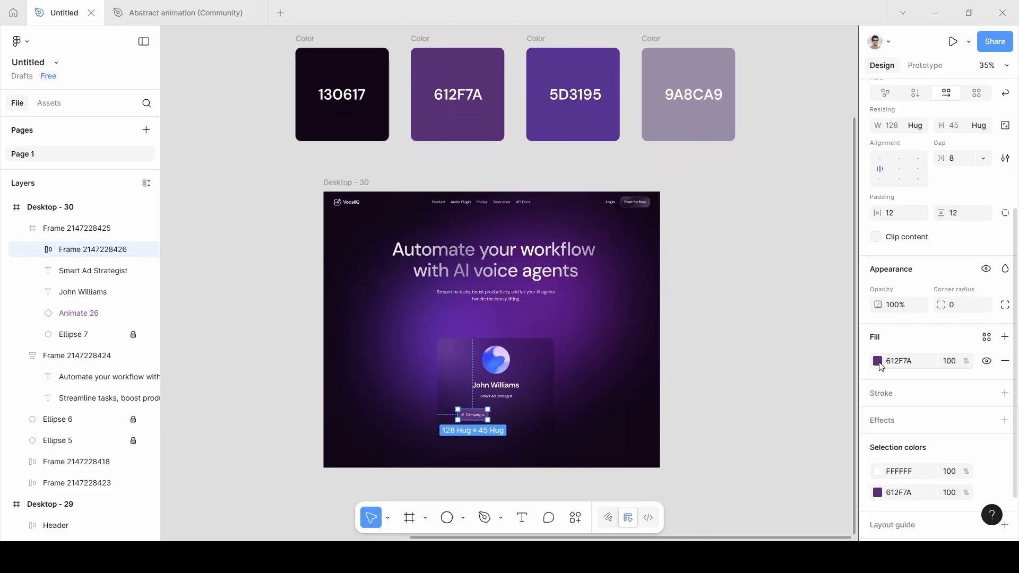
# Step: Reduce the opacity of the Campaigns button's 612F7A fill to 20%
pyautogui.click(954, 365)
pyautogui.write('20')
pyautogui.press('Return')
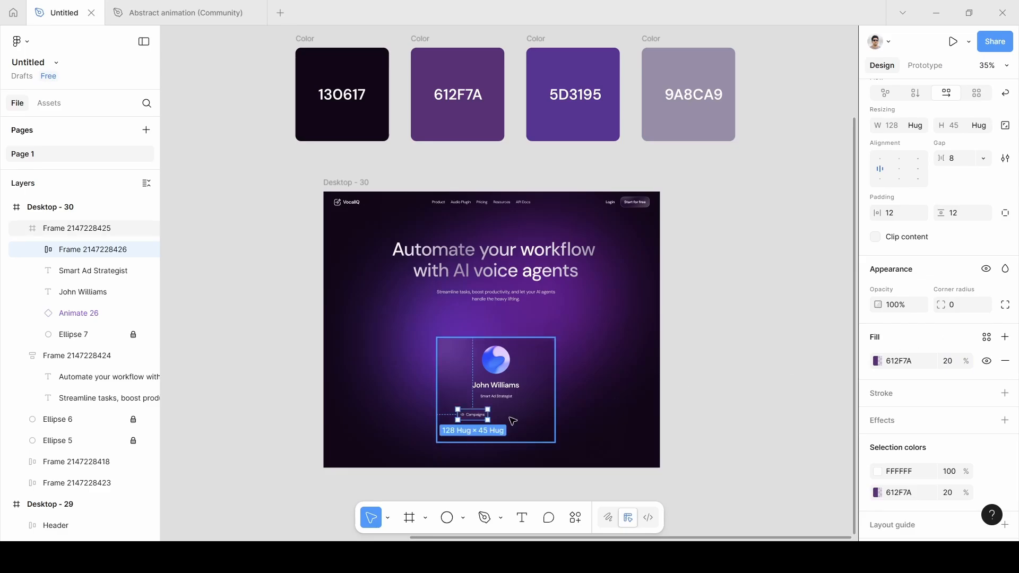
pyautogui.scroll(5, 512, 421)
pyautogui.scroll(5, 512, 421)
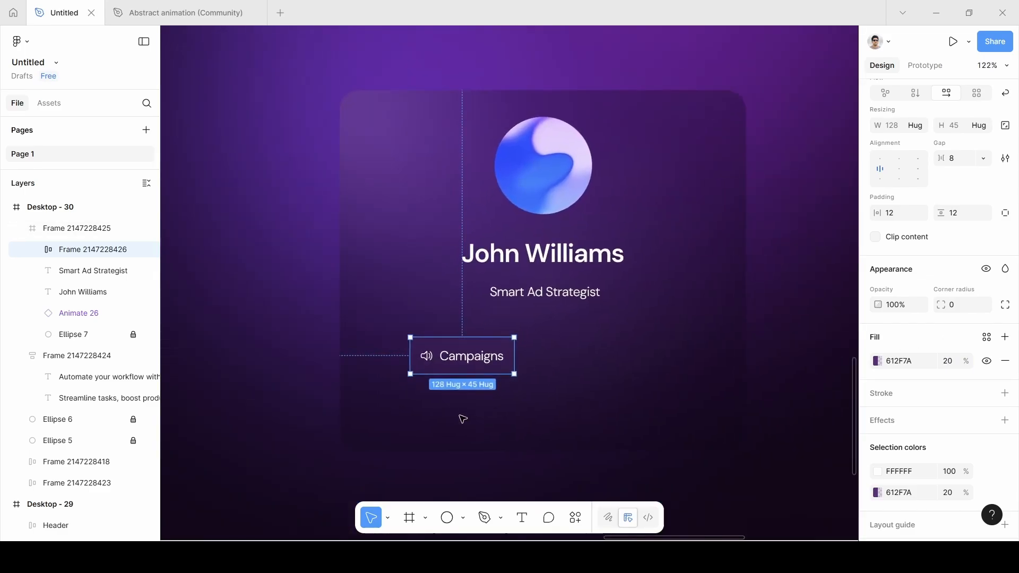
pyautogui.click(290, 383)
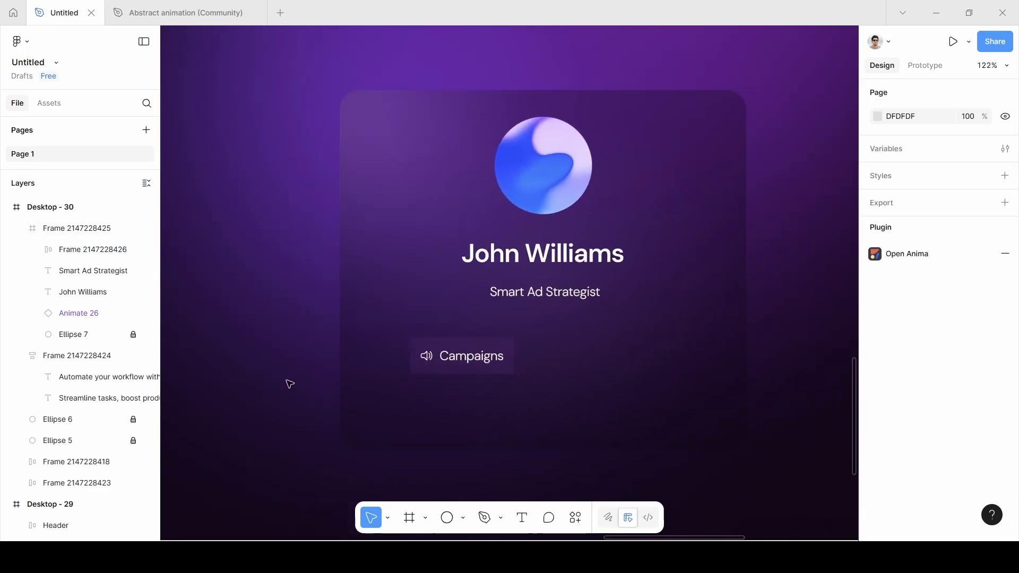
# Step: Give the Campaigns button a 555555 inside stroke of weight 1 and a corner radius of 16
pyautogui.scroll(-2, 370, 399)
pyautogui.doubleClick(455, 361)
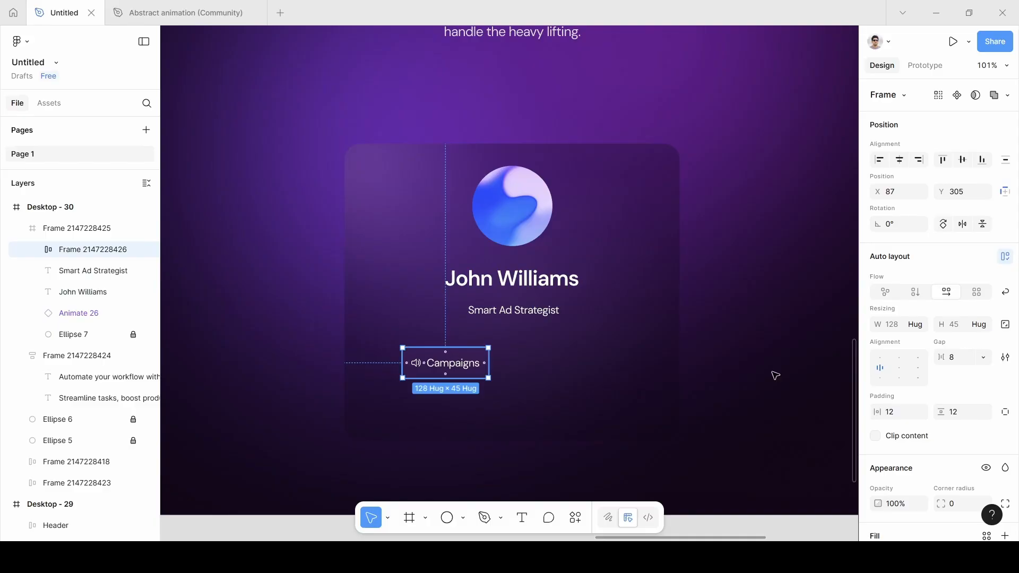
pyautogui.scroll(-4, 964, 406)
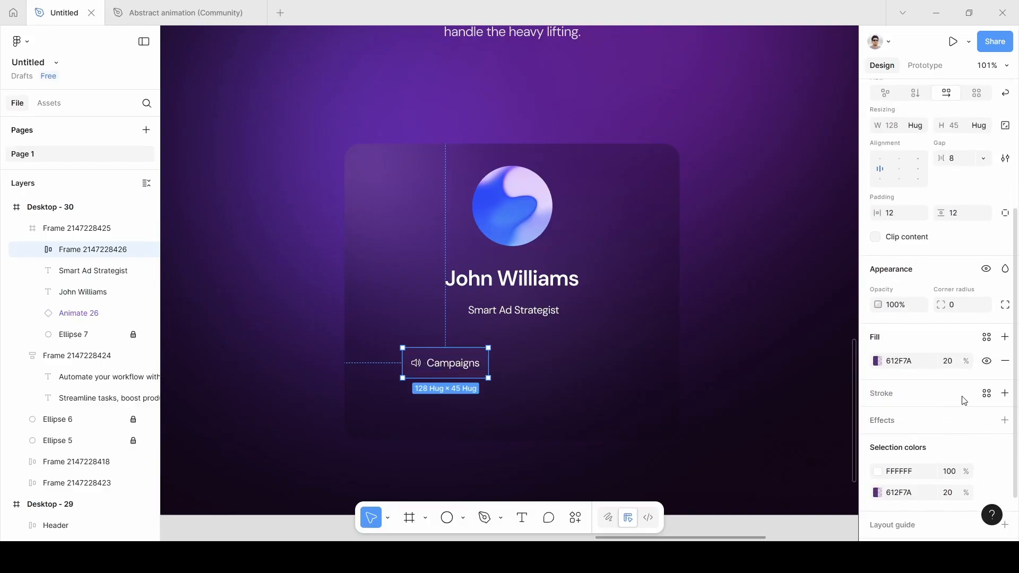
pyautogui.click(1005, 393)
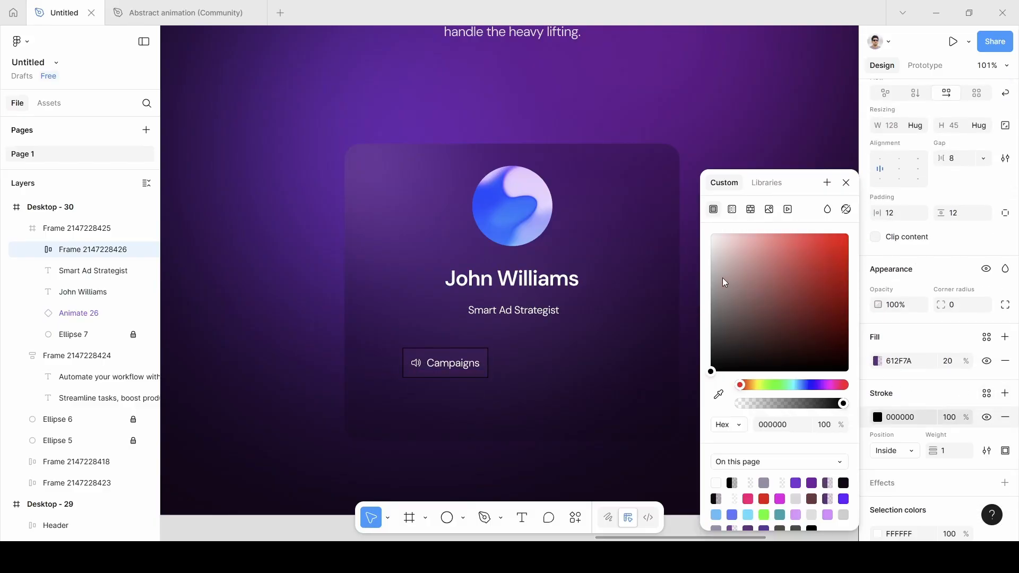
pyautogui.moveTo(725, 282)
pyautogui.mouseDown()
pyautogui.moveTo(714, 270)
pyautogui.moveTo(687, 290)
pyautogui.moveTo(658, 334)
pyautogui.mouseUp()
pyautogui.click(964, 312)
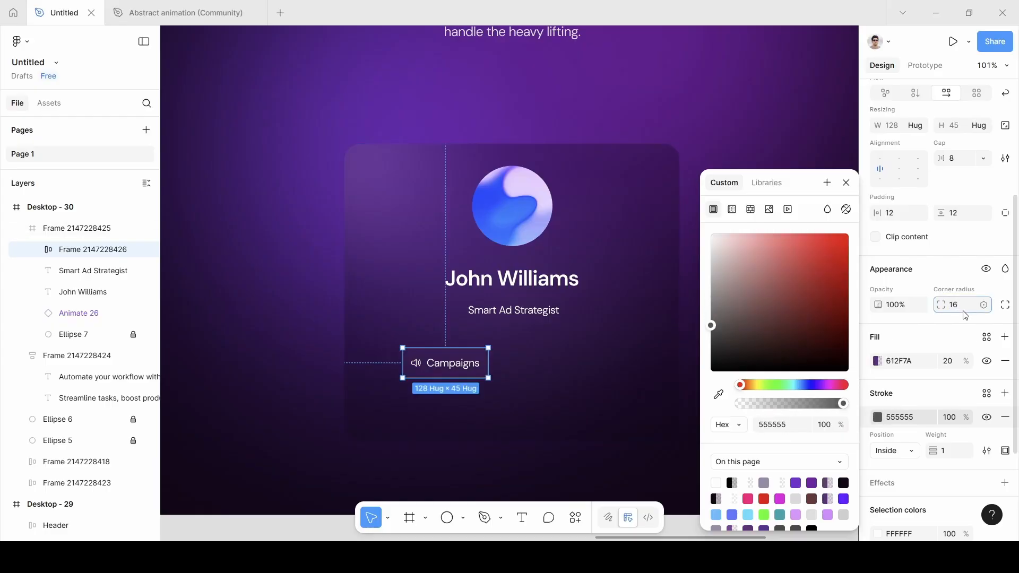
pyautogui.click(954, 275)
# Step: Move the Campaigns button slightly up and to the left within the card
pyautogui.click(432, 368)
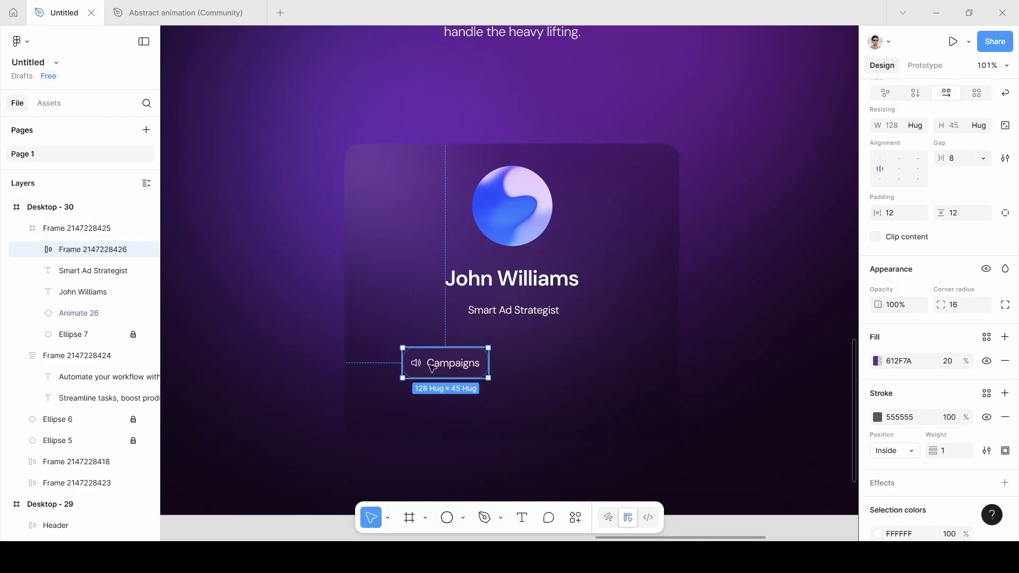
pyautogui.moveTo(434, 366); pyautogui.dragTo(425, 362)
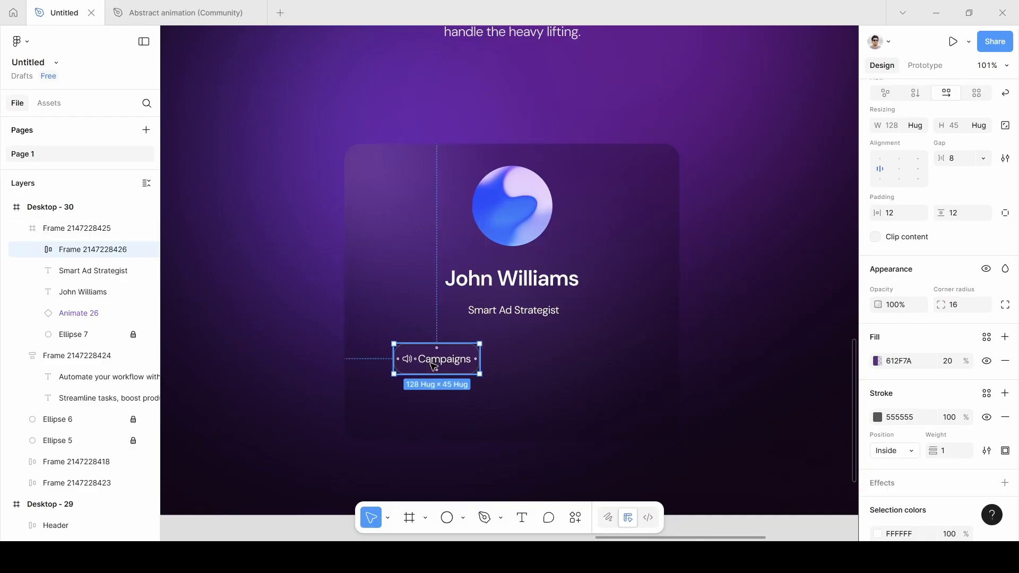
# Step: Add a second fill at 20% above the 612F7A fill on the Campaigns button and make it a radial gradient
pyautogui.click(1005, 337)
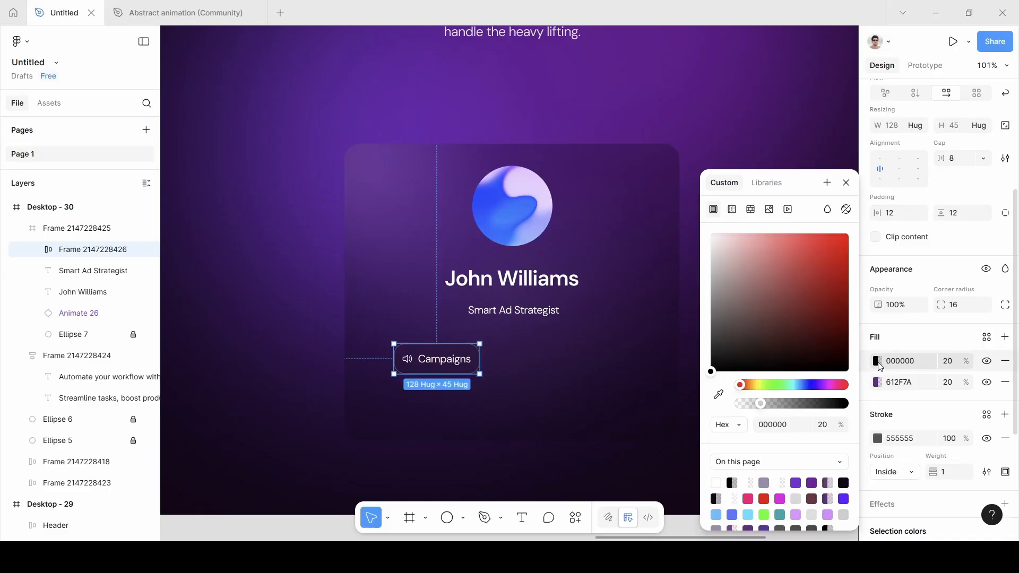
pyautogui.click(878, 362)
pyautogui.click(878, 362)
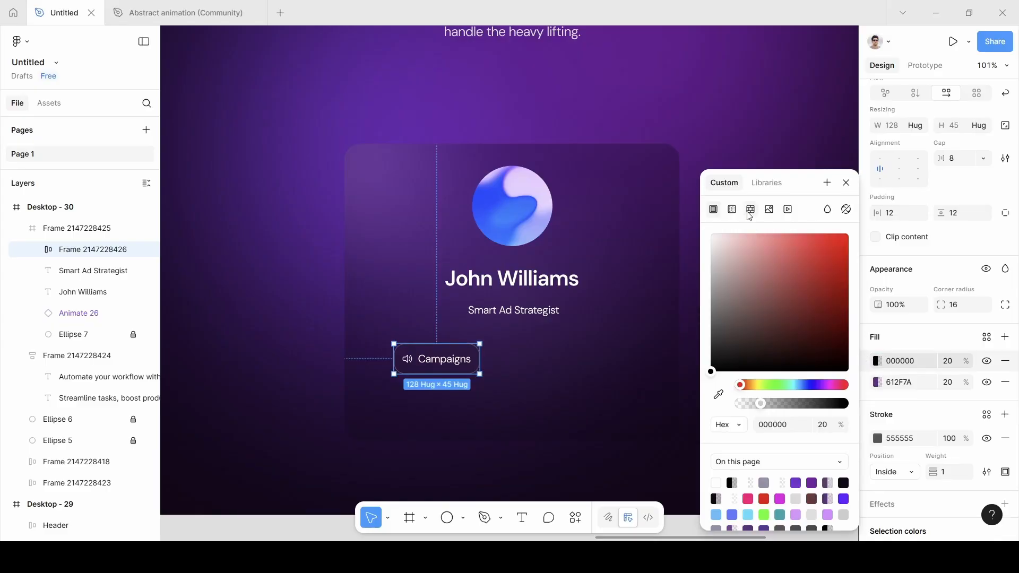
pyautogui.click(733, 210)
pyautogui.click(745, 244)
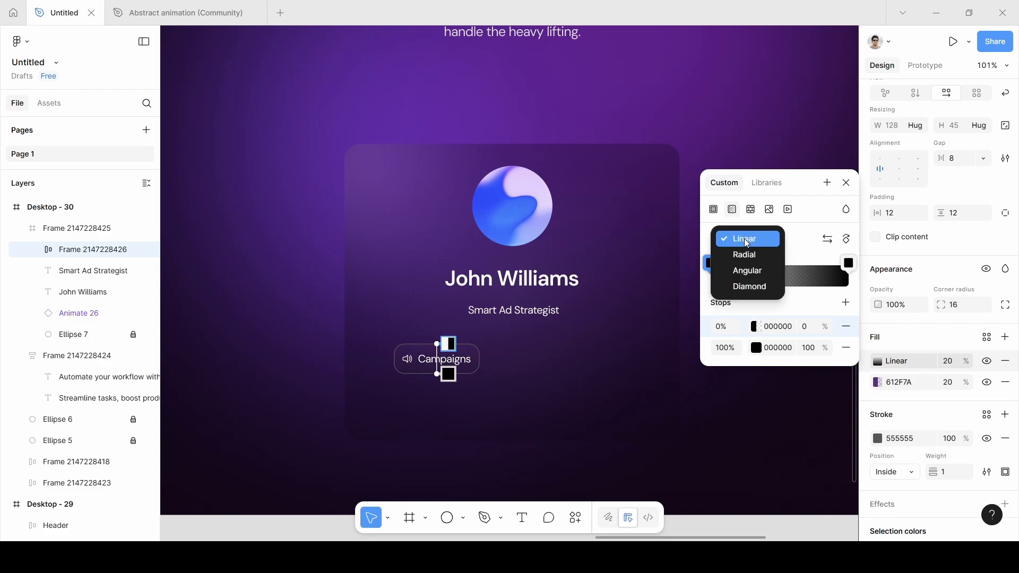
pyautogui.click(746, 254)
# Step: Set both radial gradient stops to FFFFFF, with 100% opacity at the start and 0% at the end
pyautogui.click(814, 331)
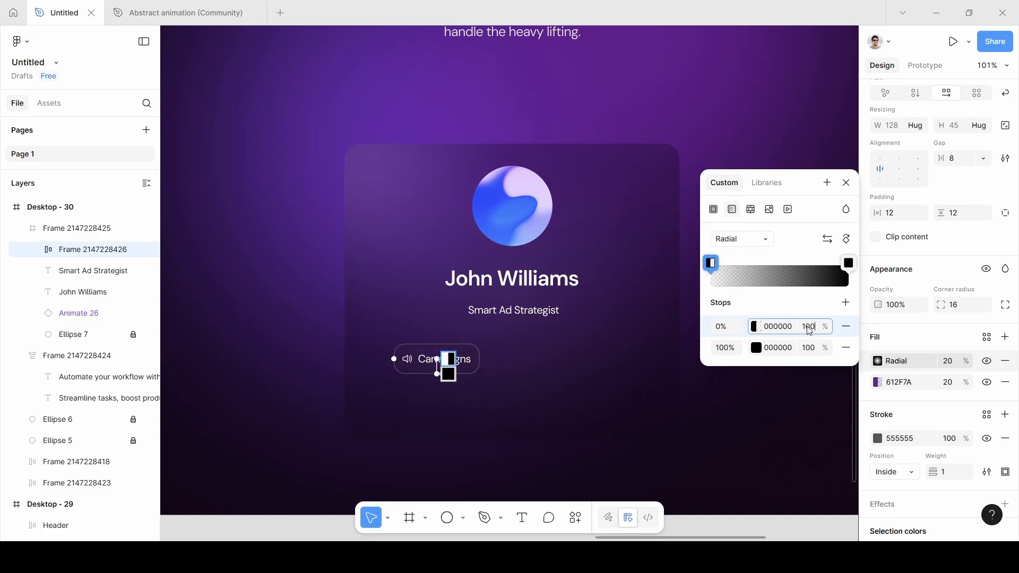
pyautogui.write('100')
pyautogui.click(813, 350)
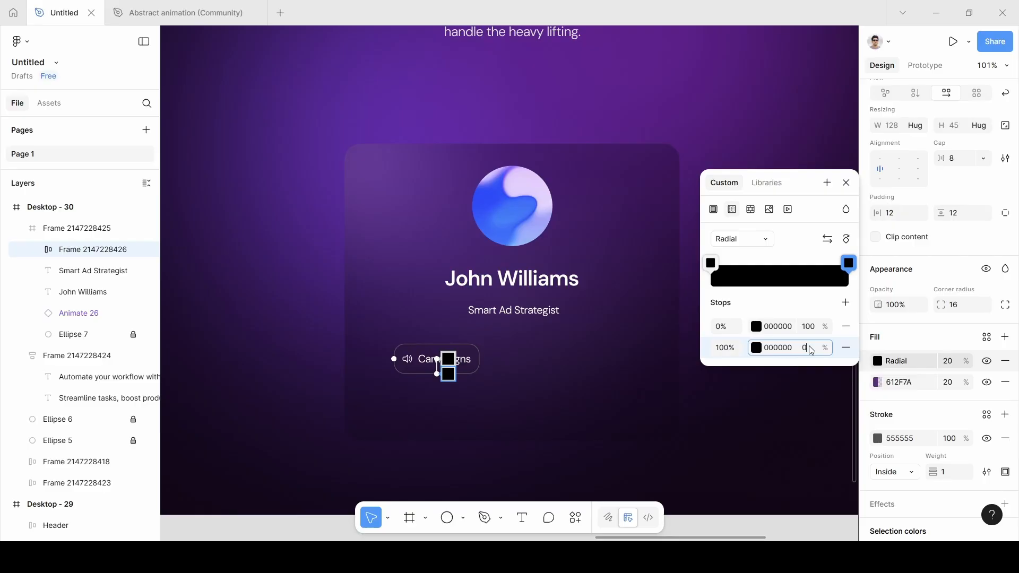
pyautogui.write('0')
pyautogui.press('Return')
pyautogui.click(773, 327)
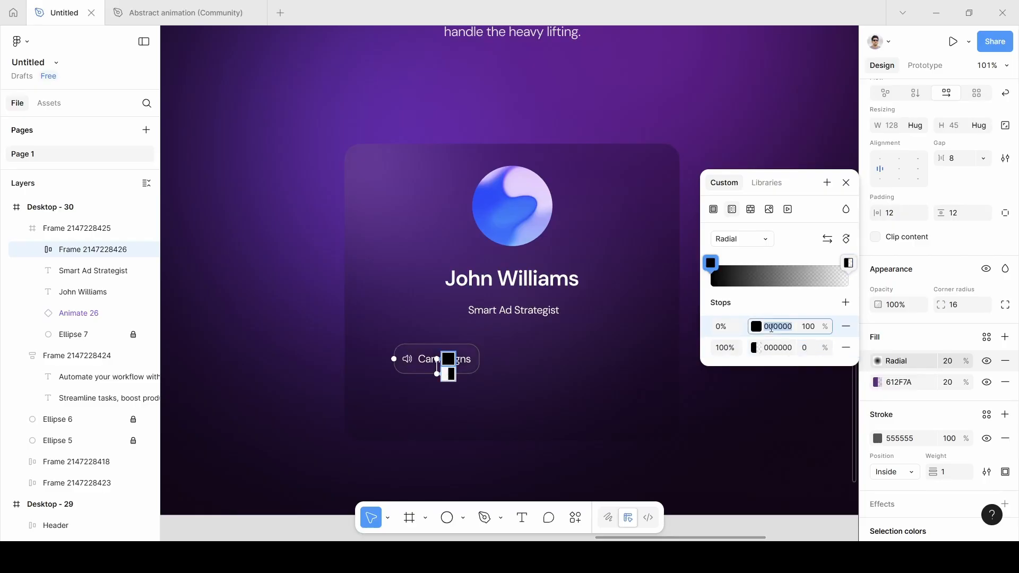
pyautogui.write('FFFFFF')
pyautogui.click(777, 347)
pyautogui.write('FFFFFF')
pyautogui.press('Return')
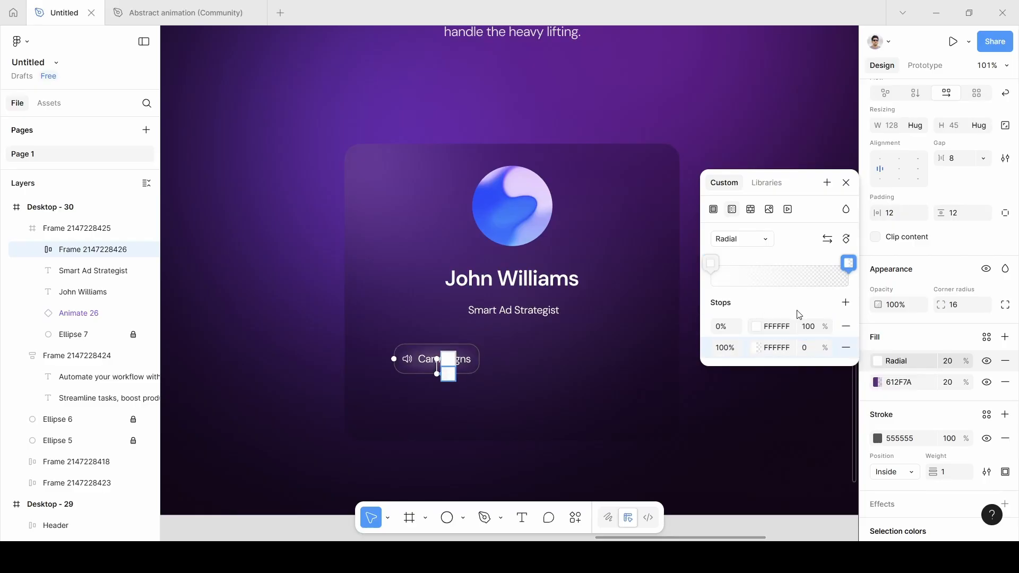
# Step: Reposition the radial gradient as a small diagonal highlight starting at the Campaigns button's upper edge, above the icon and text
pyautogui.scroll(5, 441, 390)
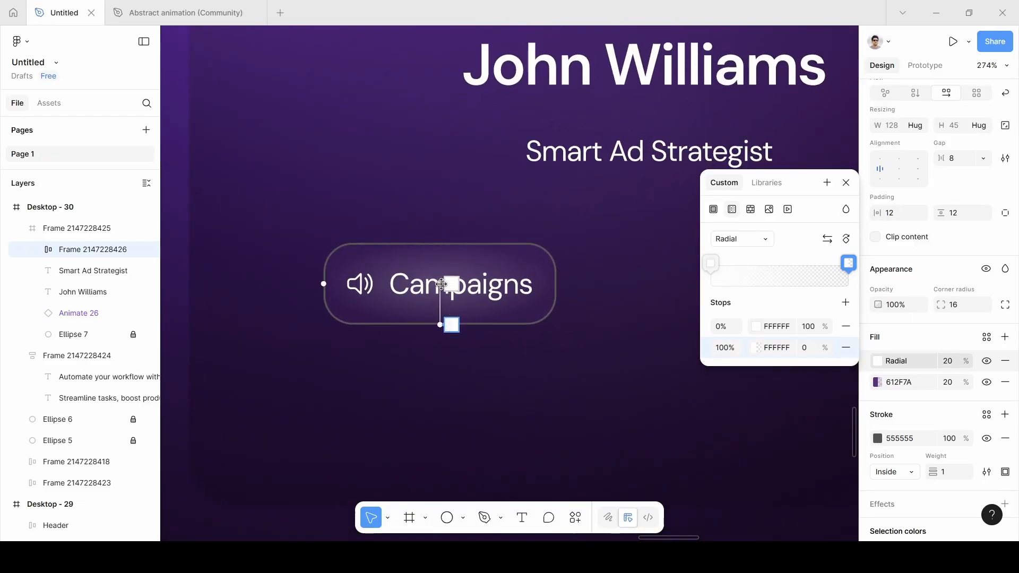
pyautogui.moveTo(441, 284); pyautogui.dragTo(390, 254)
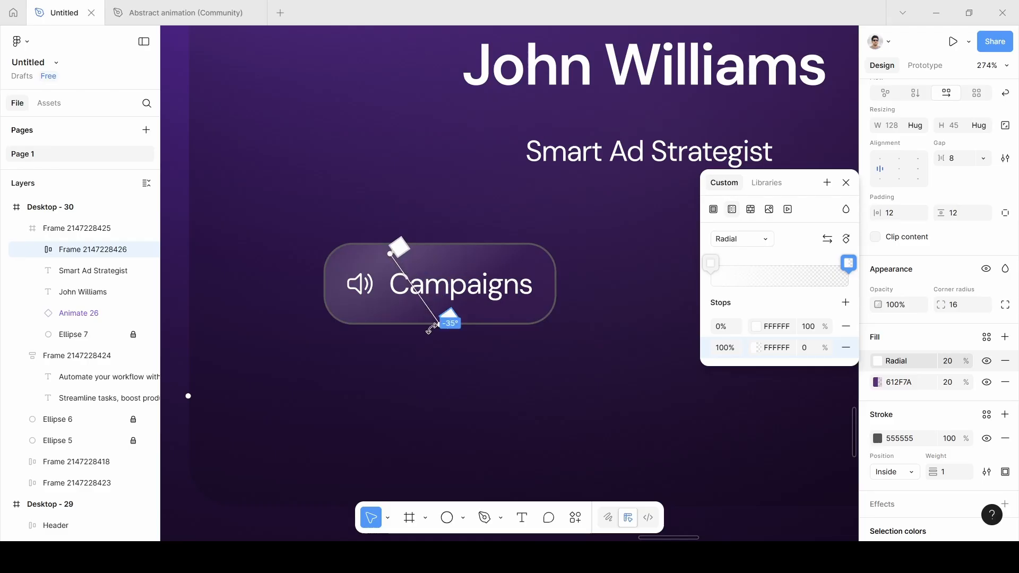
pyautogui.moveTo(445, 320); pyautogui.dragTo(412, 297)
pyautogui.moveTo(373, 251)
pyautogui.mouseDown()
pyautogui.moveTo(377, 242)
pyautogui.moveTo(386, 249)
pyautogui.mouseUp()
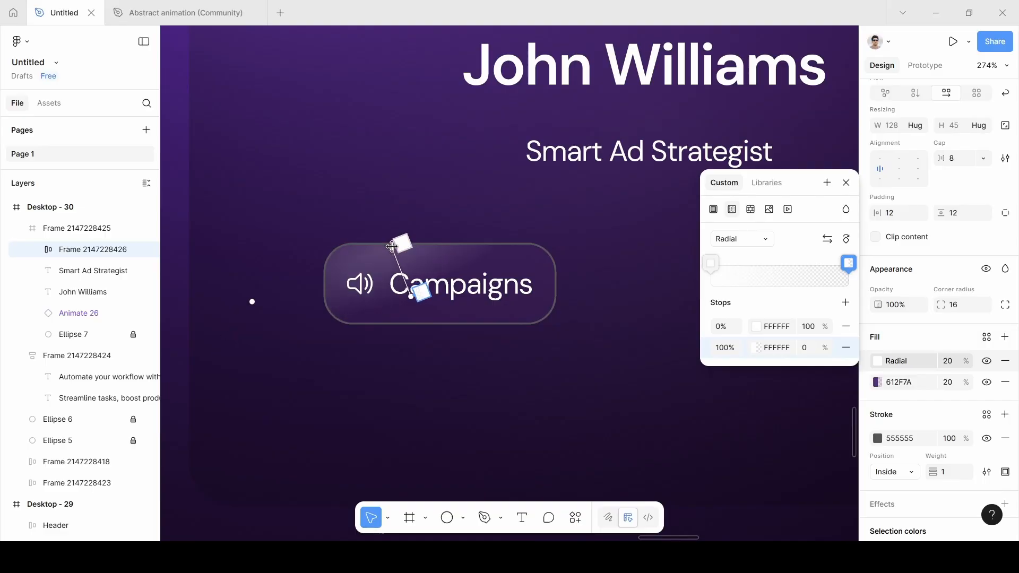
pyautogui.moveTo(412, 293); pyautogui.dragTo(406, 296)
pyautogui.click(846, 182)
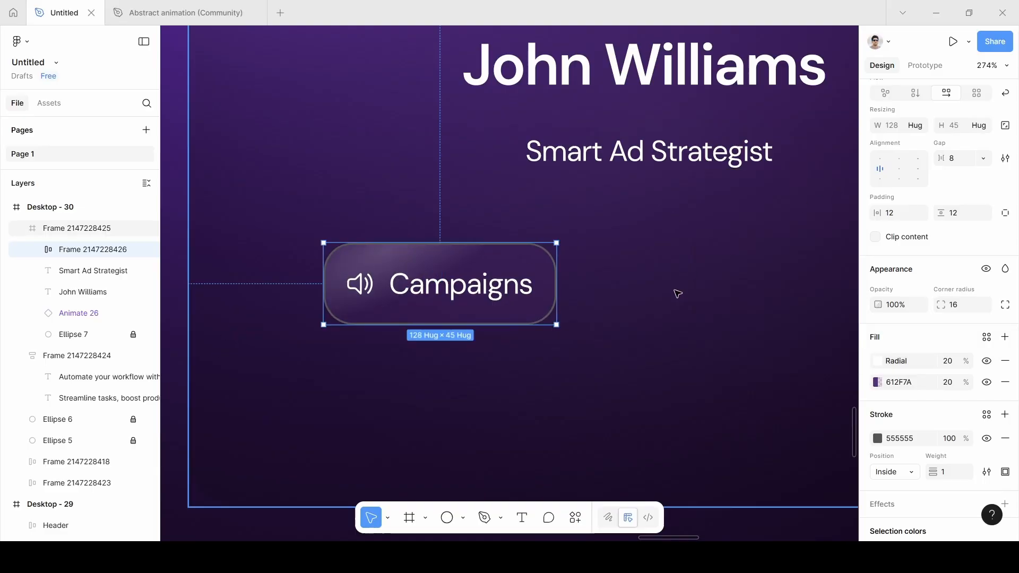
# Step: Darken the Campaigns button's stroke color to 2D2D2D
pyautogui.click(878, 439)
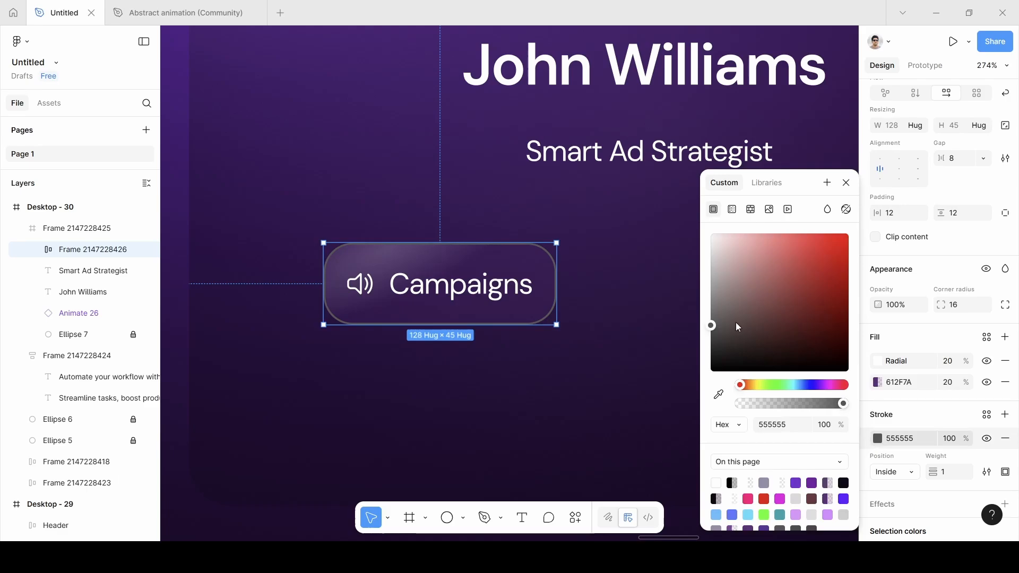
pyautogui.moveTo(716, 332)
pyautogui.mouseDown()
pyautogui.moveTo(713, 313)
pyautogui.moveTo(713, 356)
pyautogui.moveTo(701, 360)
pyautogui.moveTo(709, 346)
pyautogui.mouseUp()
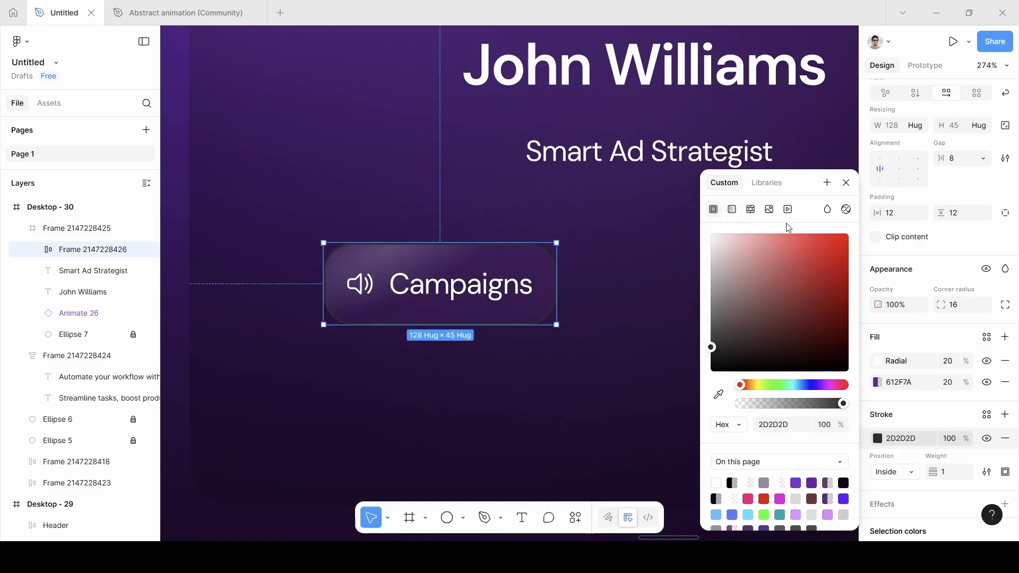
pyautogui.click(846, 183)
pyautogui.click(621, 353)
# Step: Duplicate the Campaigns button horizontally beside the original in the card and select the copy's text
pyautogui.scroll(-5, 621, 352)
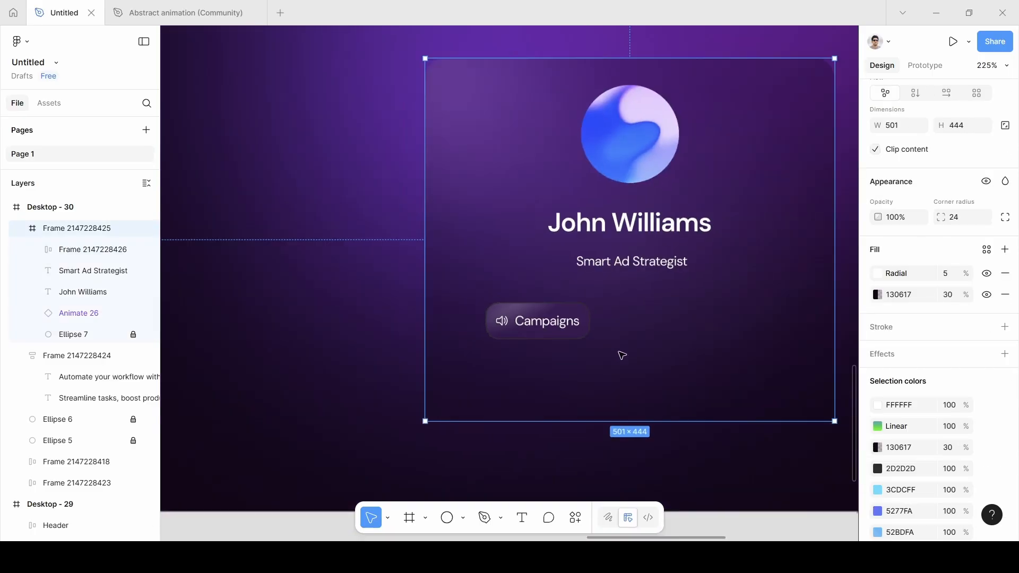
pyautogui.hscroll(3, 621, 353)
pyautogui.click(445, 314)
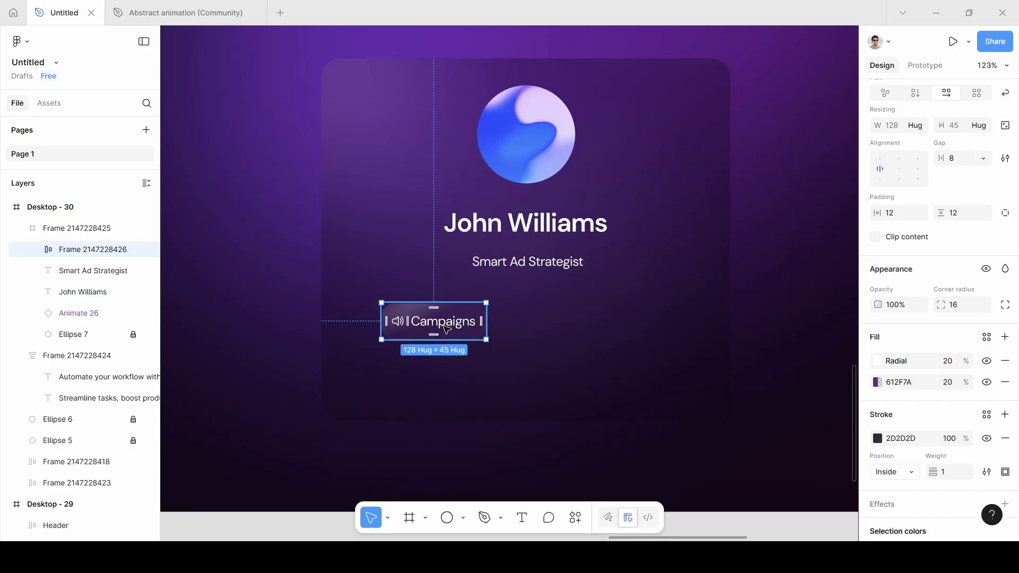
pyautogui.moveTo(445, 329); pyautogui.dragTo(564, 329)
pyautogui.click(564, 330)
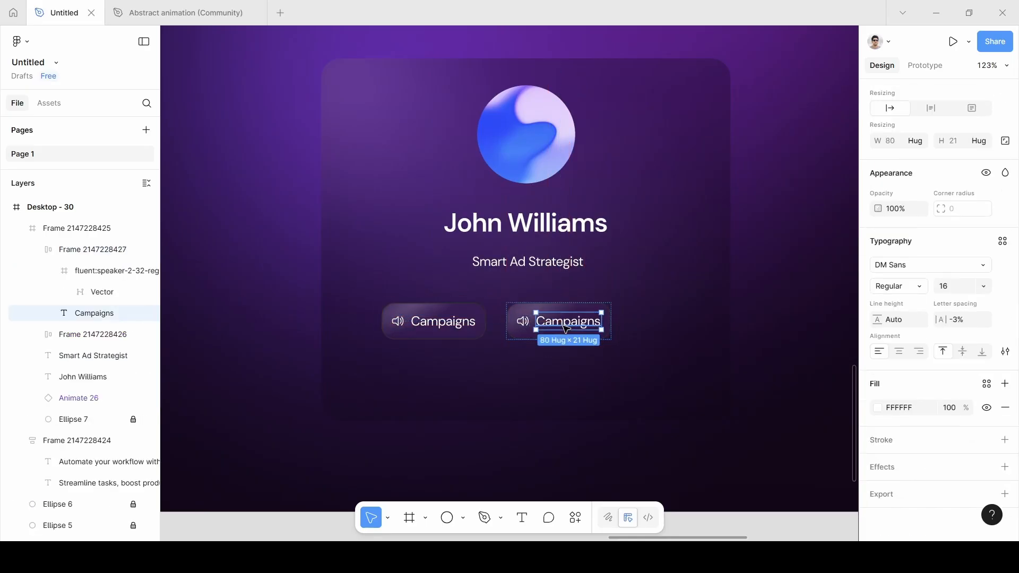
# Step: Change the duplicated Campaigns button's label to Training Mode, matching the second button in Desktop - 29
pyautogui.doubleClick(566, 329)
pyautogui.press('BackSpace')
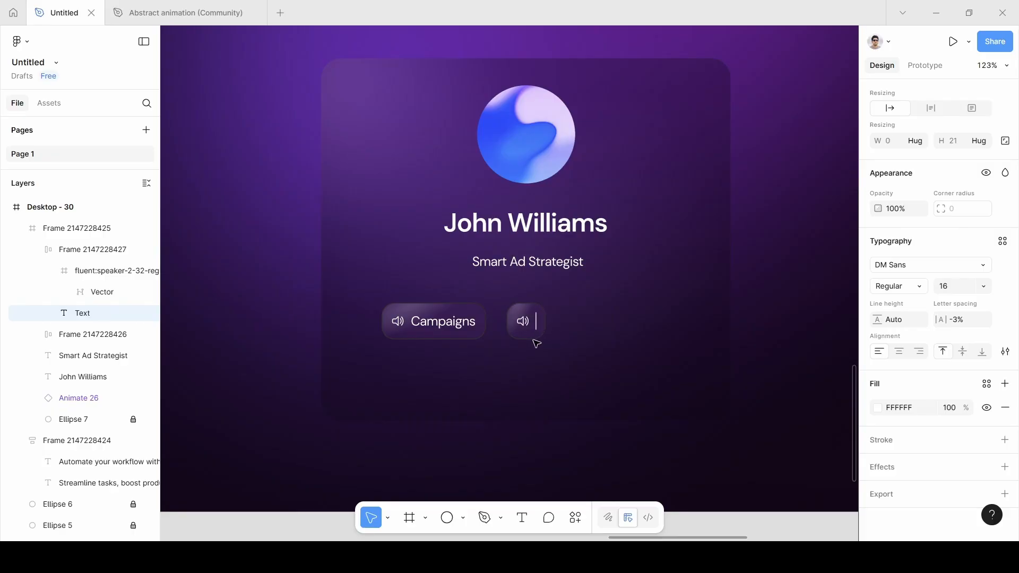
pyautogui.hotkey('ctrl', 'z')
pyautogui.hotkey('shift', '1')
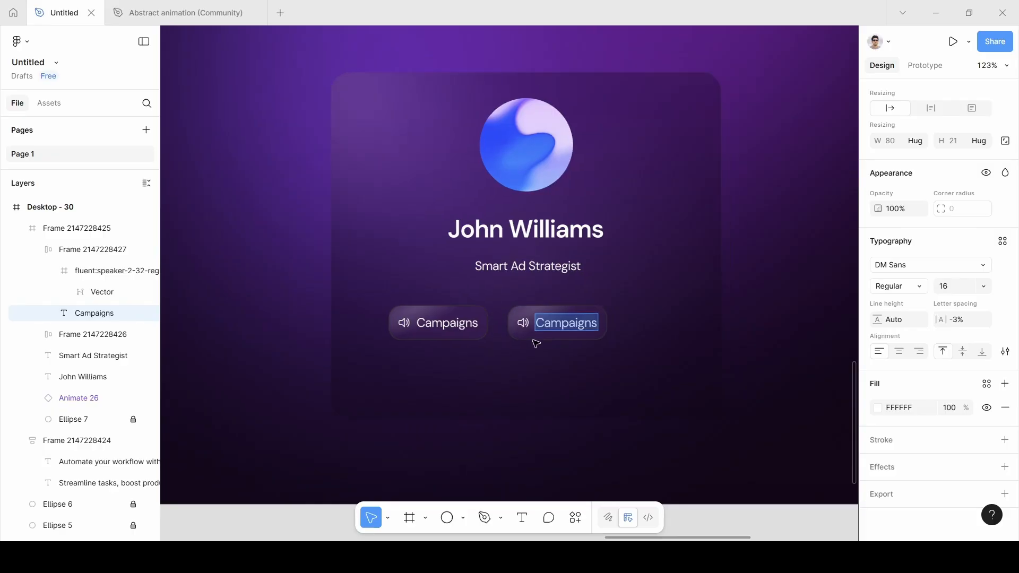
pyautogui.scroll(5, 329, 377)
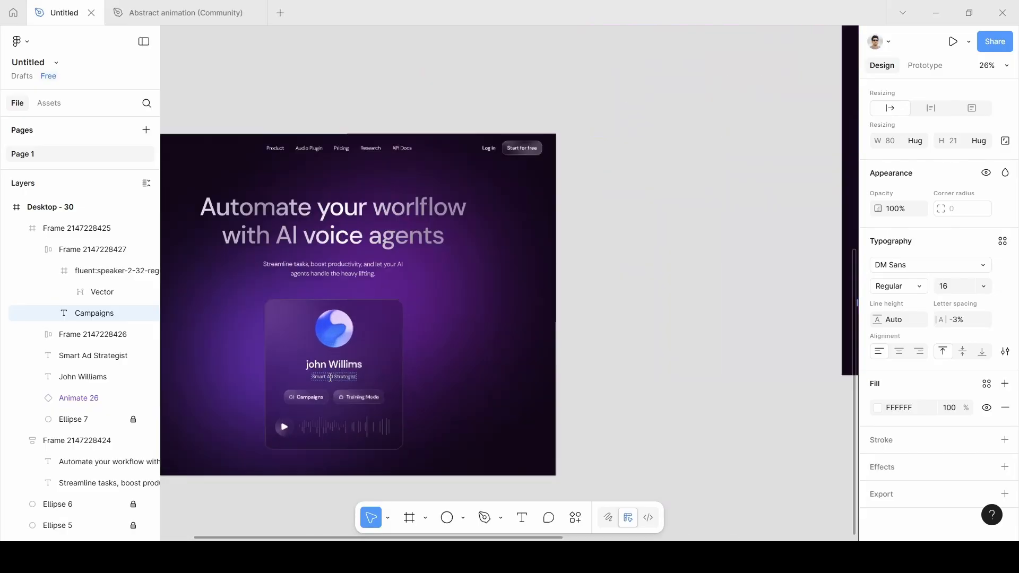
pyautogui.scroll(-4, 330, 377)
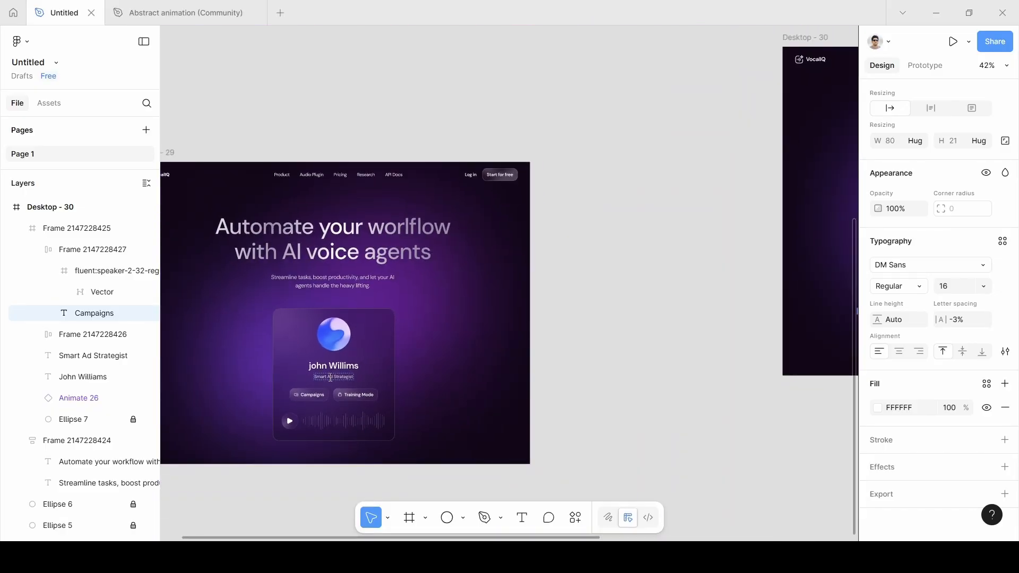
pyautogui.hscroll(9, 330, 379)
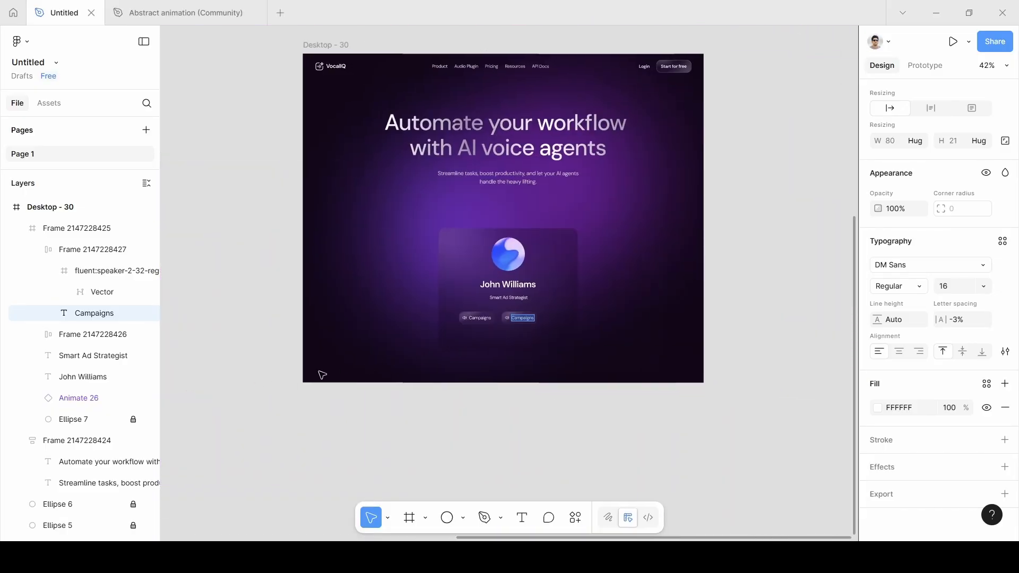
pyautogui.scroll(5, 405, 361)
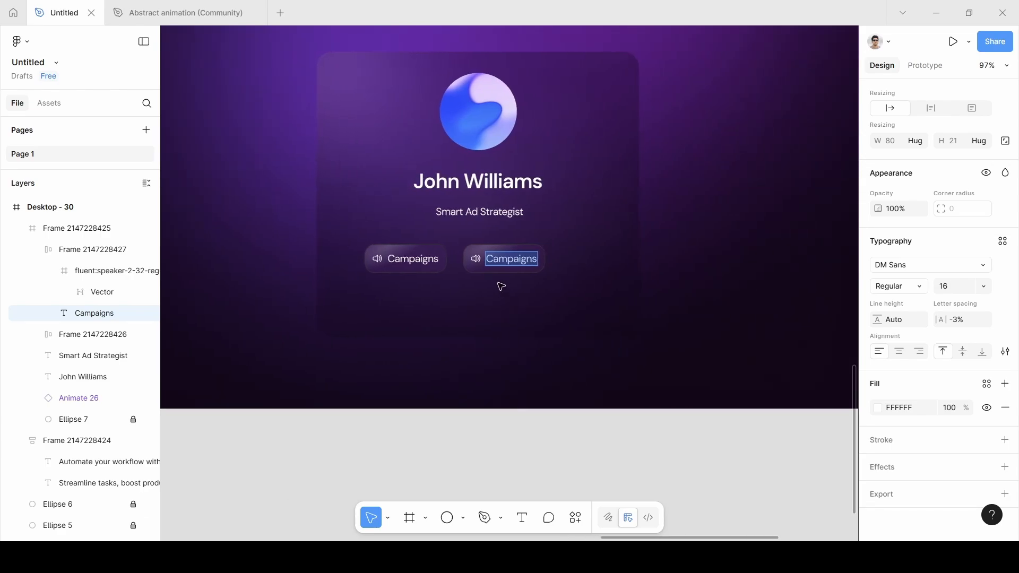
pyautogui.press('BackSpace')
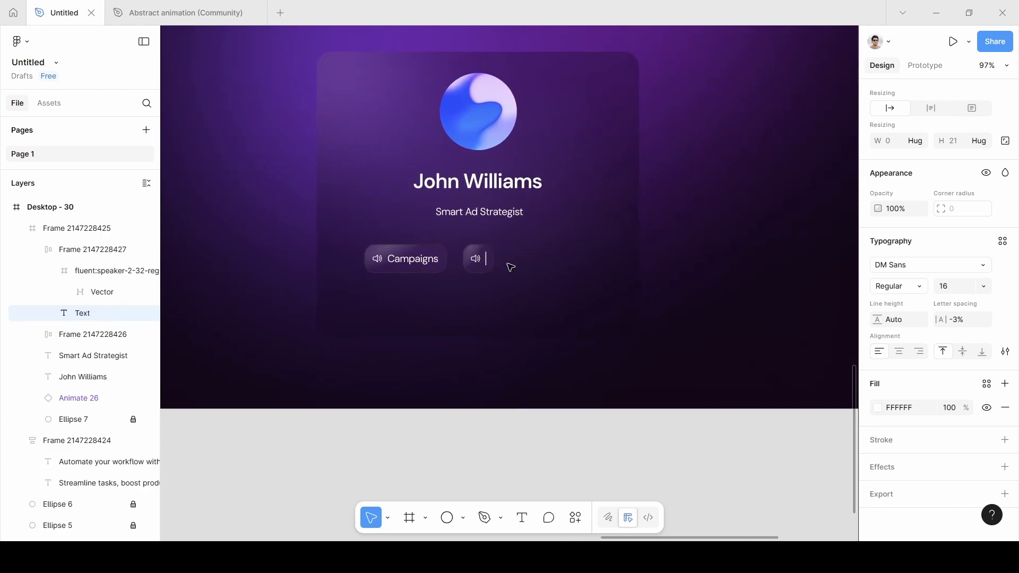
pyautogui.write('Training')
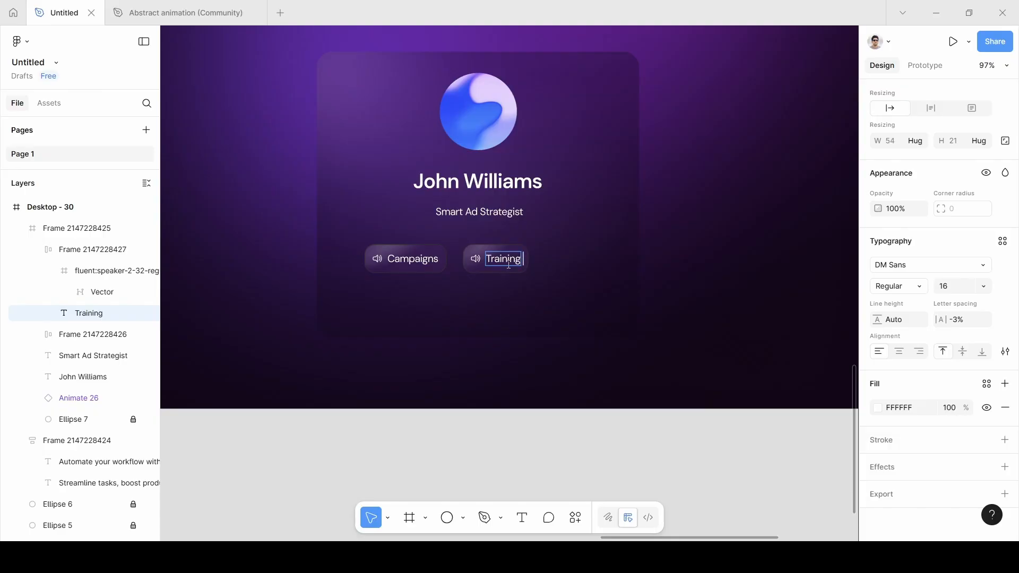
pyautogui.write(' Mode')
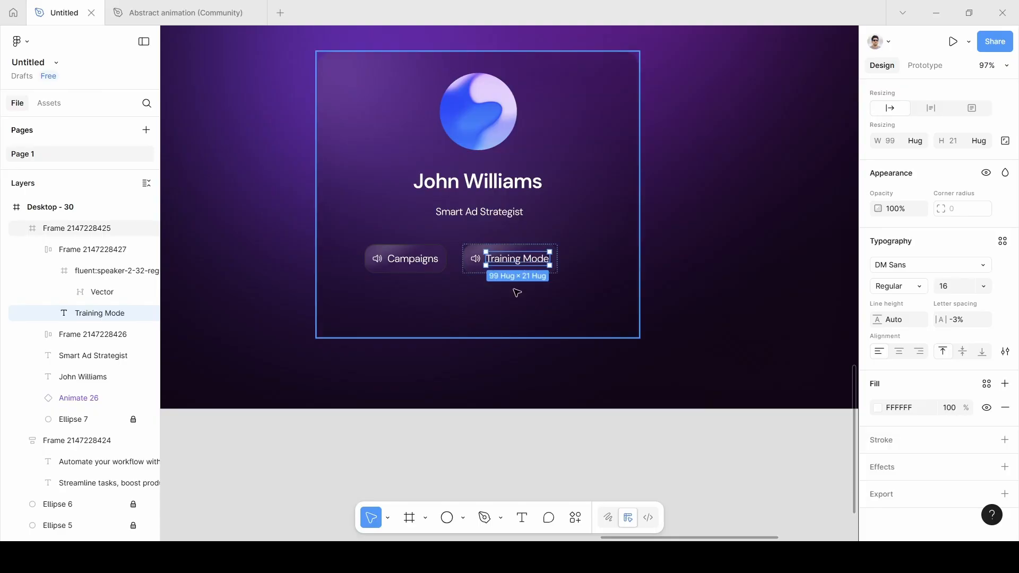
pyautogui.click(517, 293)
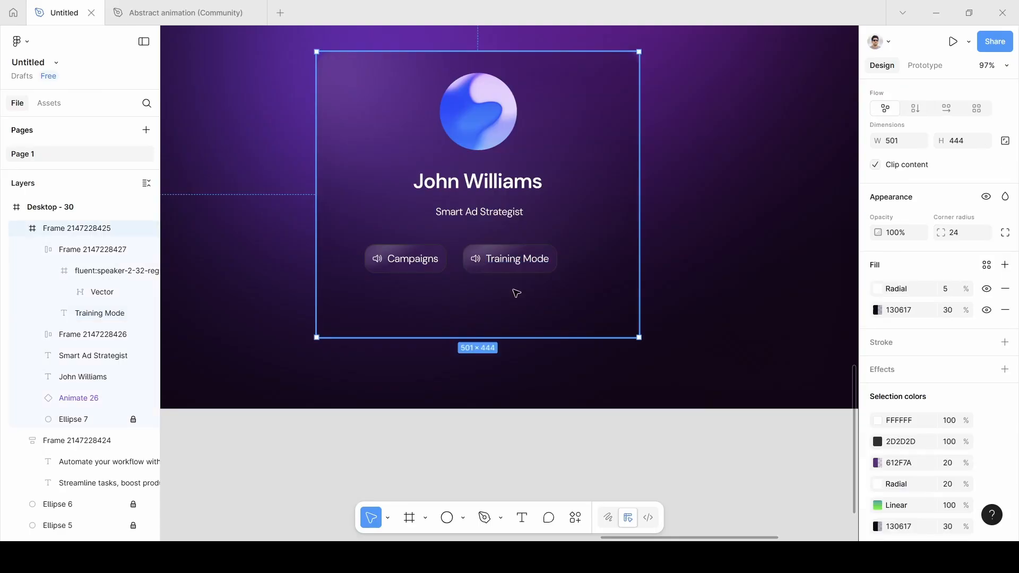
# Step: Select the speaker icon inside the Training Mode button and search the Iconify plugin for files
pyautogui.click(504, 260)
pyautogui.click(480, 260)
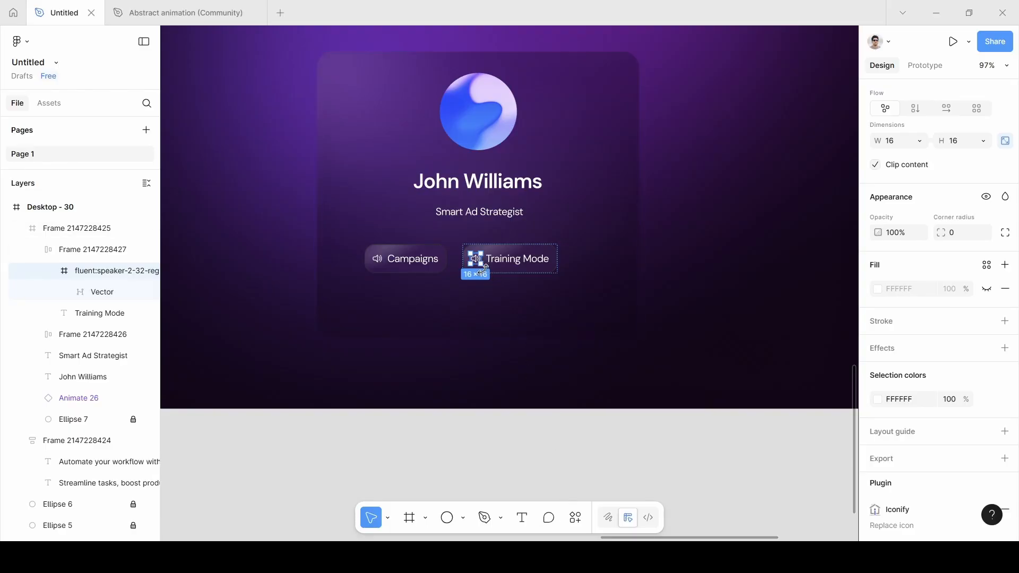
pyautogui.click(576, 518)
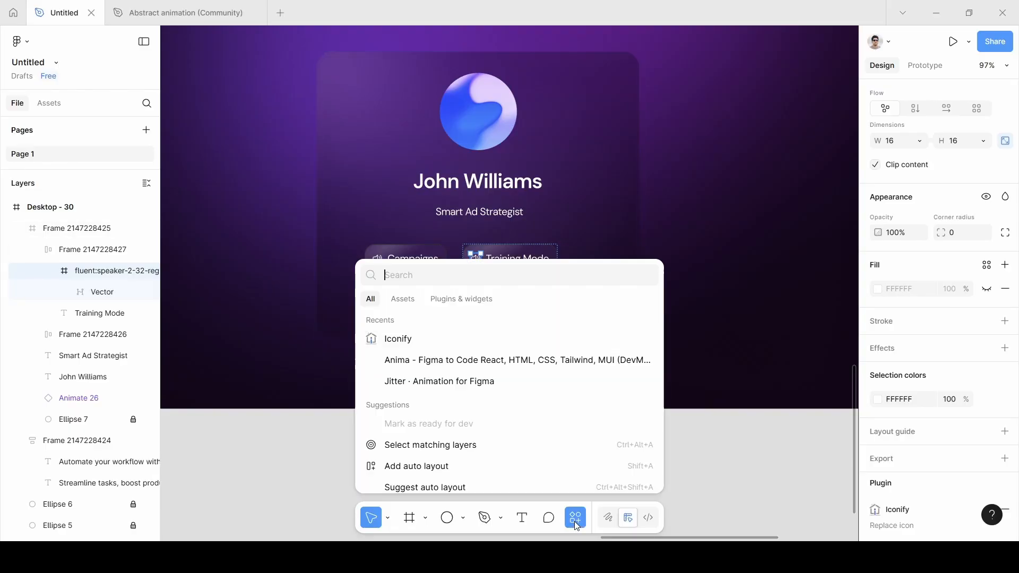
pyautogui.click(418, 340)
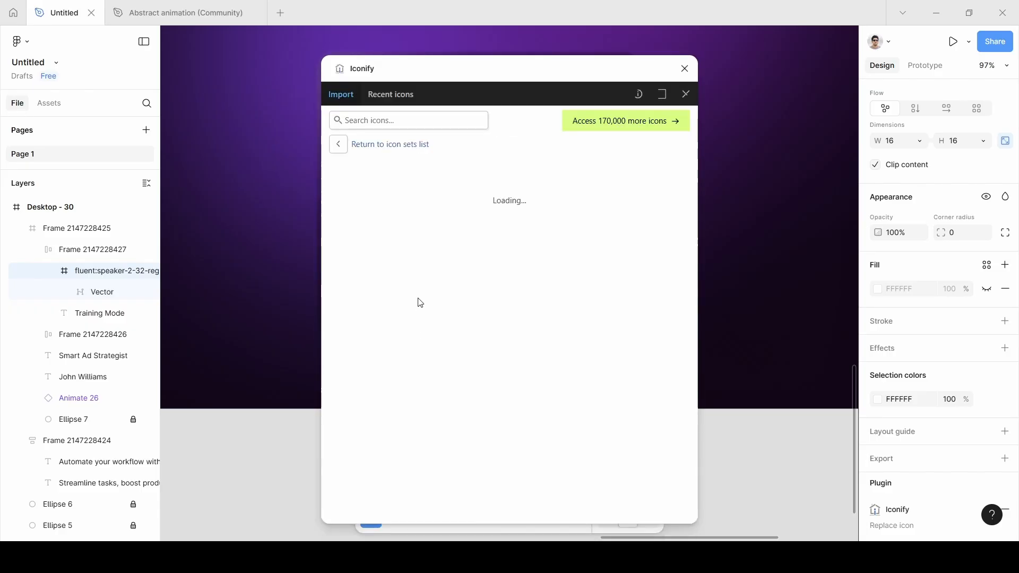
pyautogui.click(411, 121)
pyautogui.write('f')
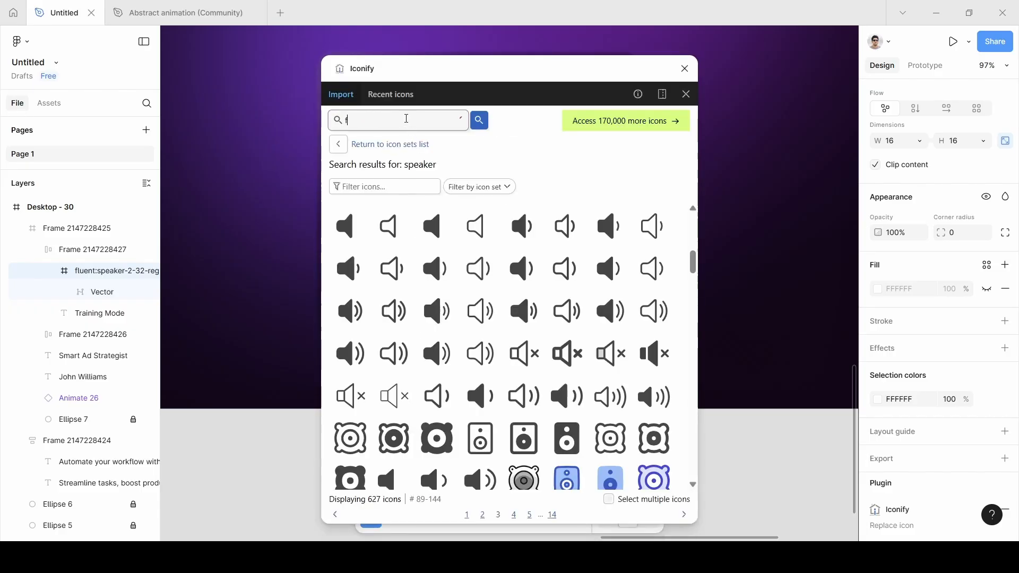
pyautogui.write('iles')
pyautogui.press('Return')
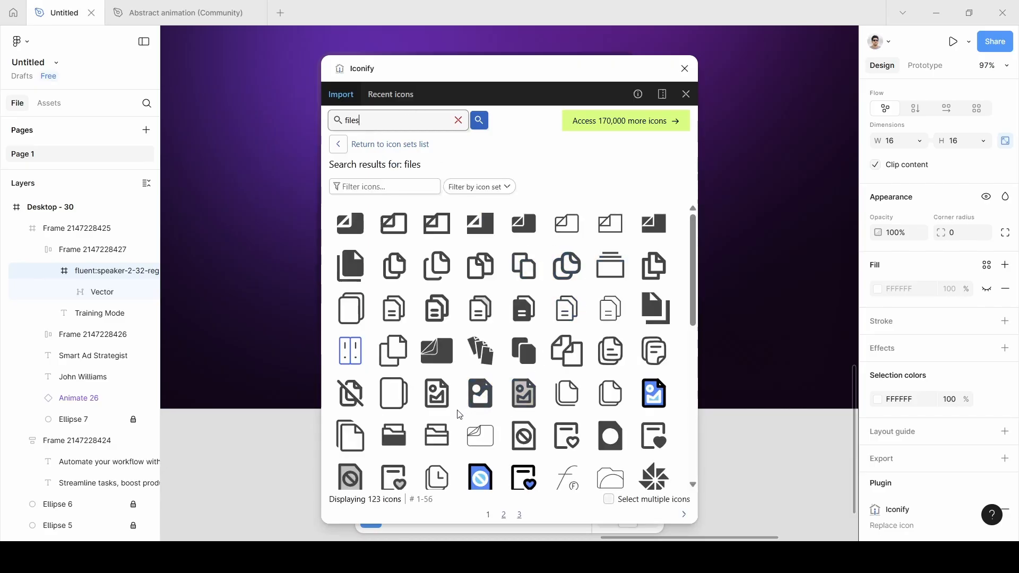
# Step: Replace the Training Mode button's speaker icon with the hugeicons:files-01 icon and close the plugin
pyautogui.scroll(-3, 462, 419)
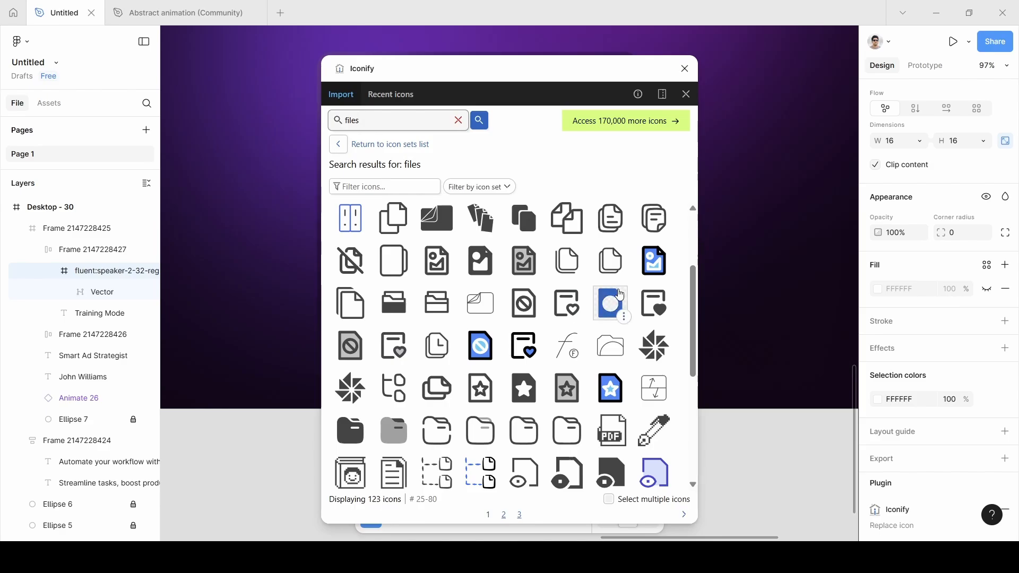
pyautogui.scroll(-5, 539, 364)
pyautogui.scroll(-2, 427, 452)
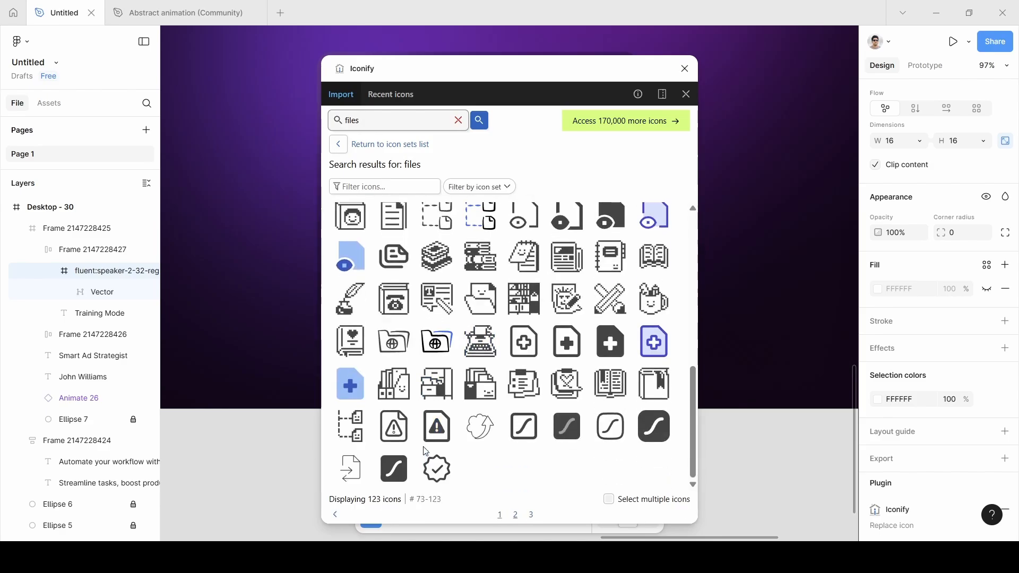
pyautogui.scroll(10, 589, 358)
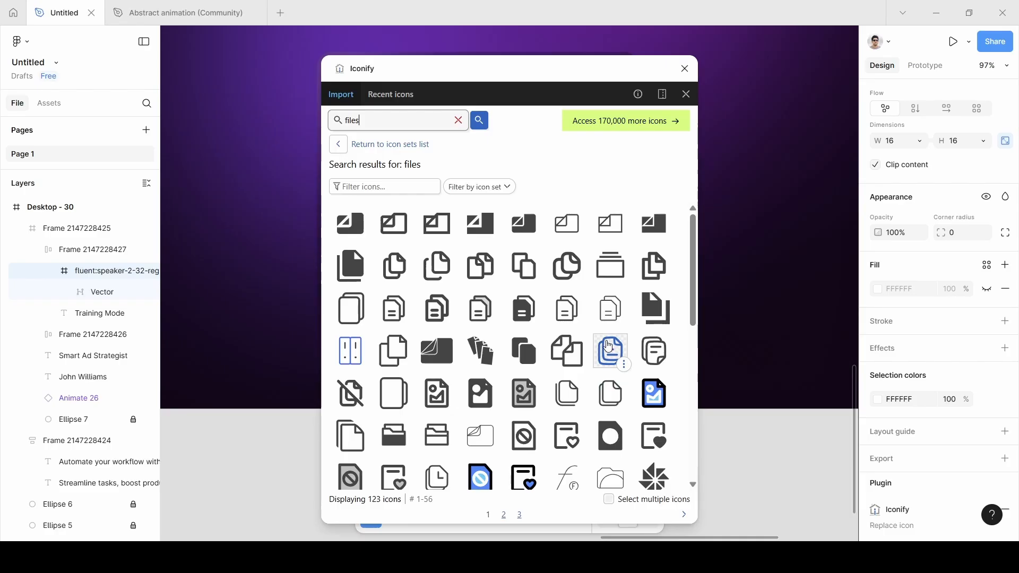
pyautogui.click(611, 348)
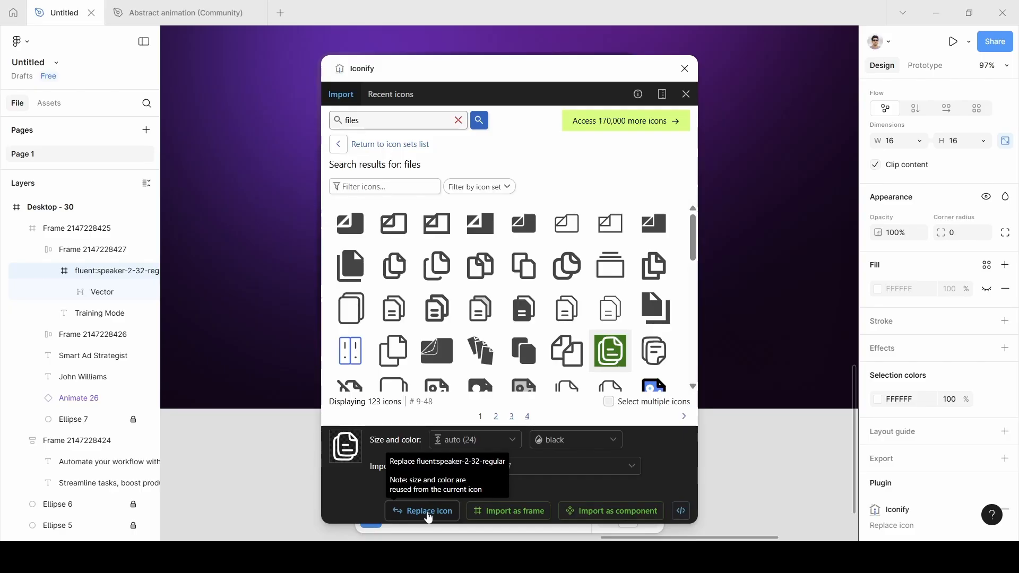
pyautogui.click(429, 514)
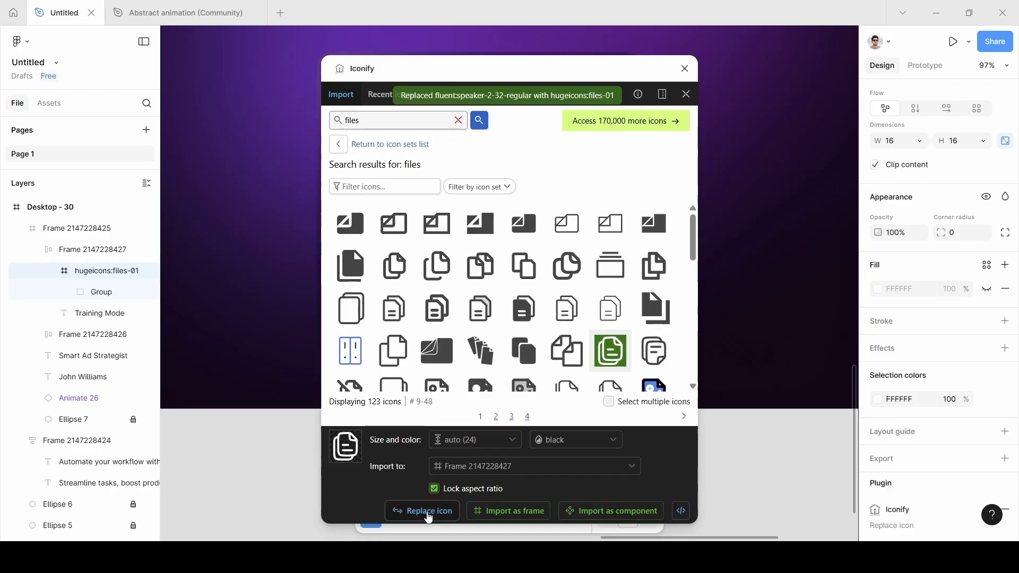
pyautogui.click(685, 69)
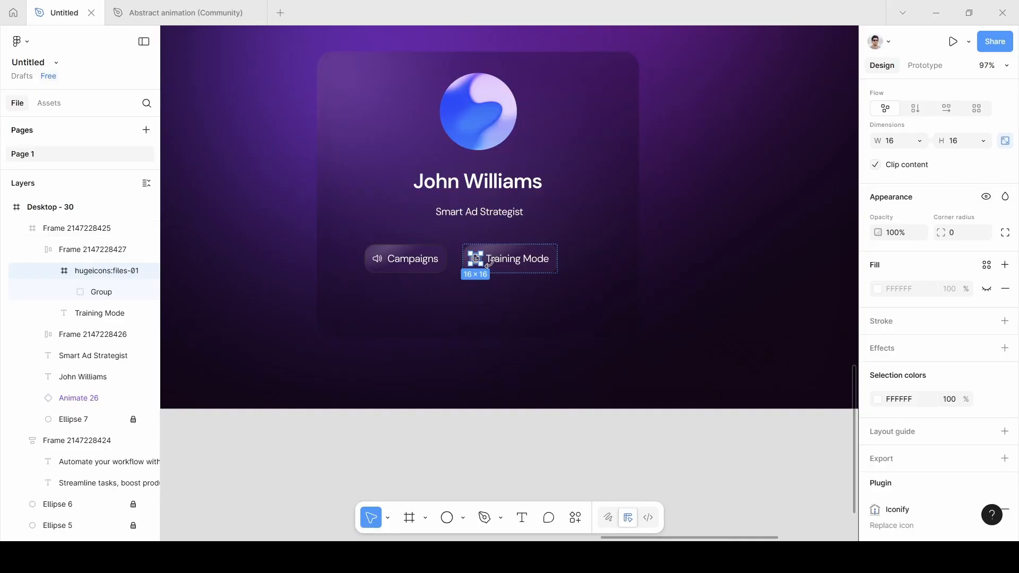
pyautogui.scroll(5, 483, 281)
pyautogui.click(465, 297)
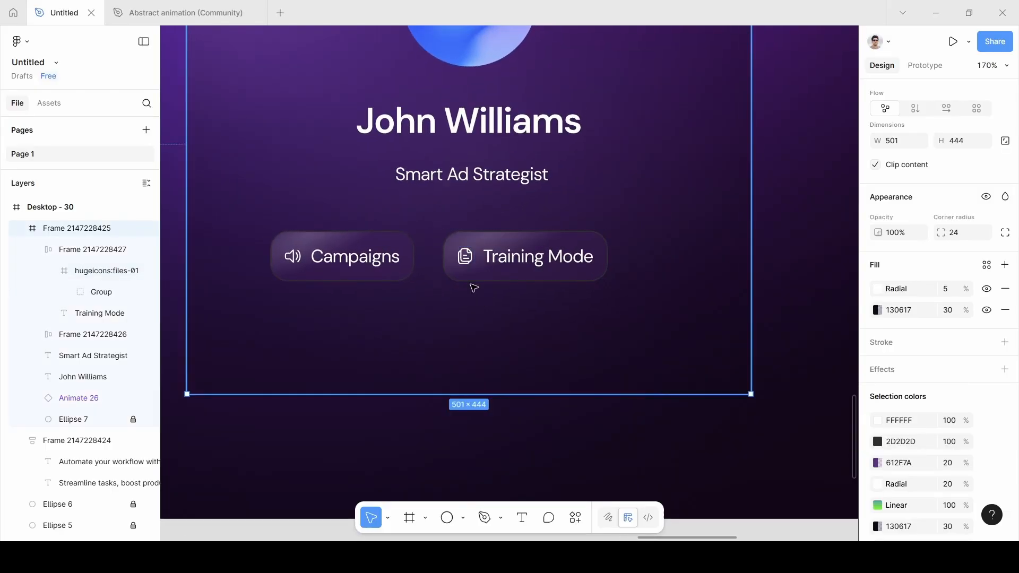
# Step: Move the Campaigns and Training Mode buttons closer together and slightly higher, roughly centered beneath the job title
pyautogui.scroll(-5, 474, 287)
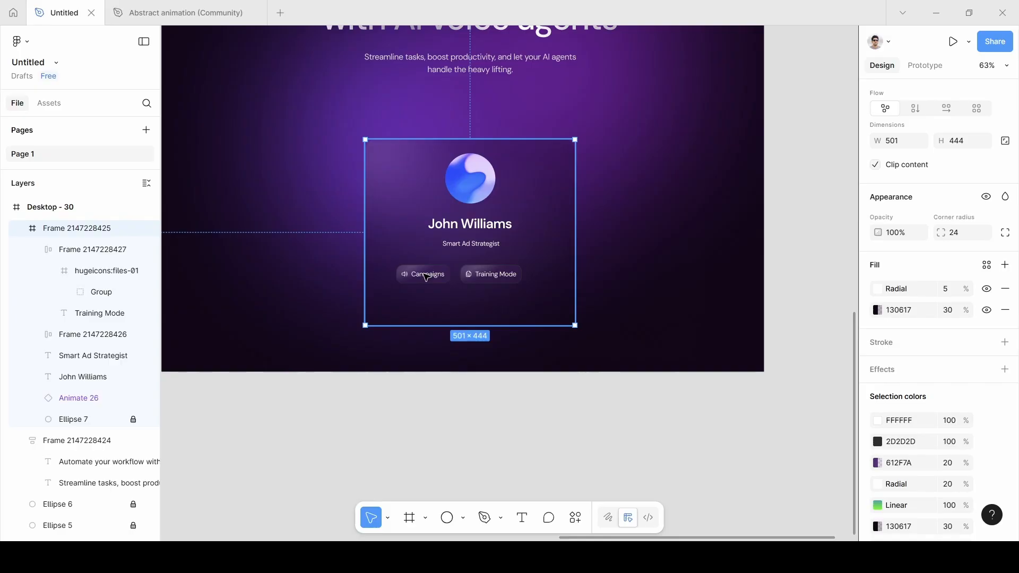
pyautogui.doubleClick(426, 277)
pyautogui.moveTo(426, 277)
pyautogui.mouseDown()
pyautogui.moveTo(505, 271)
pyautogui.moveTo(430, 273)
pyautogui.mouseUp()
pyautogui.click(511, 272)
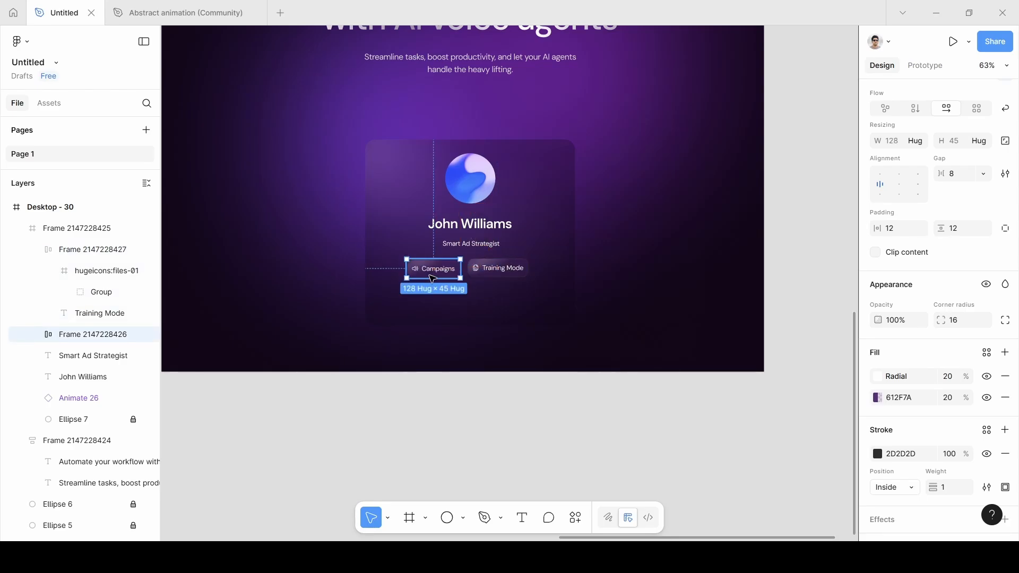
# Step: Check the play control in Desktop - 29's card, select the card frame in Desktop - 30 and search Iconify for play
pyautogui.hscroll(-10, 431, 277)
pyautogui.scroll(-5, 432, 277)
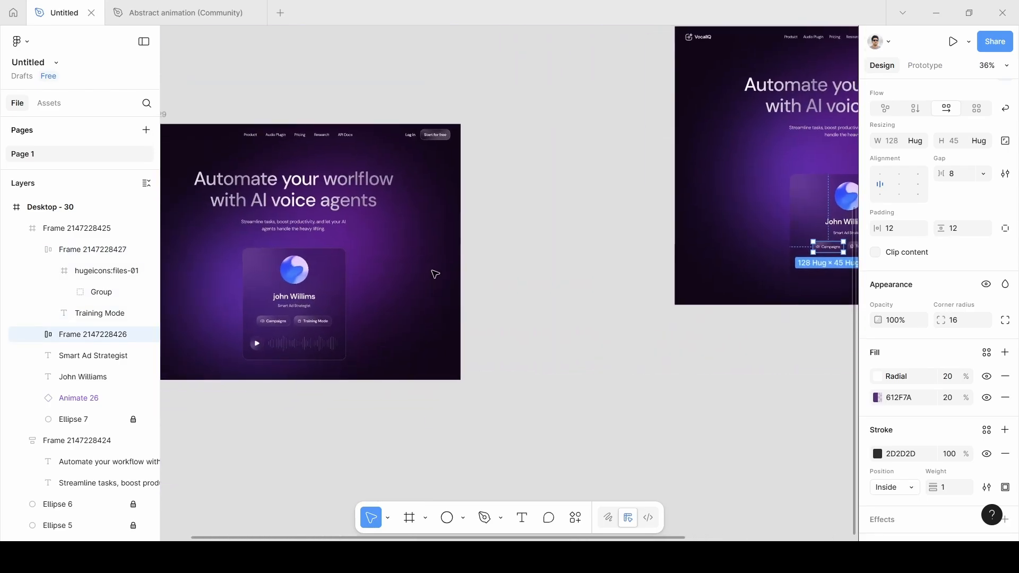
pyautogui.scroll(5, 434, 273)
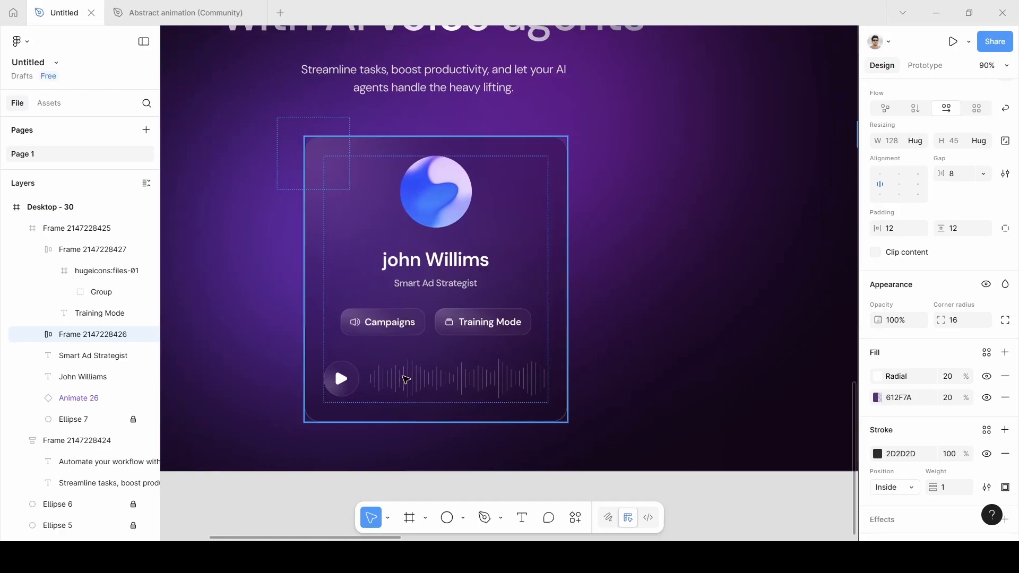
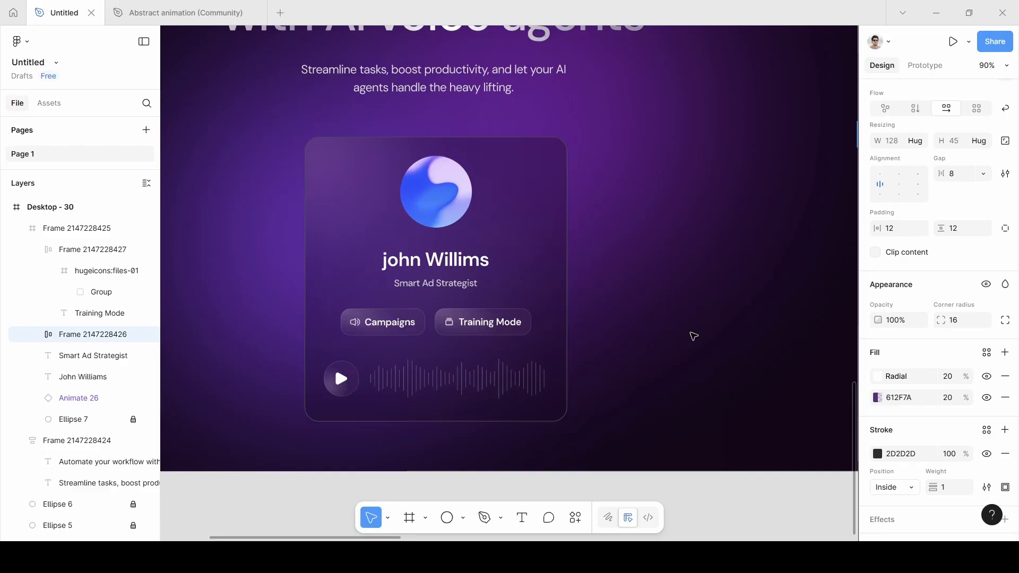
pyautogui.hscroll(10, 692, 334)
pyautogui.hscroll(10, 692, 336)
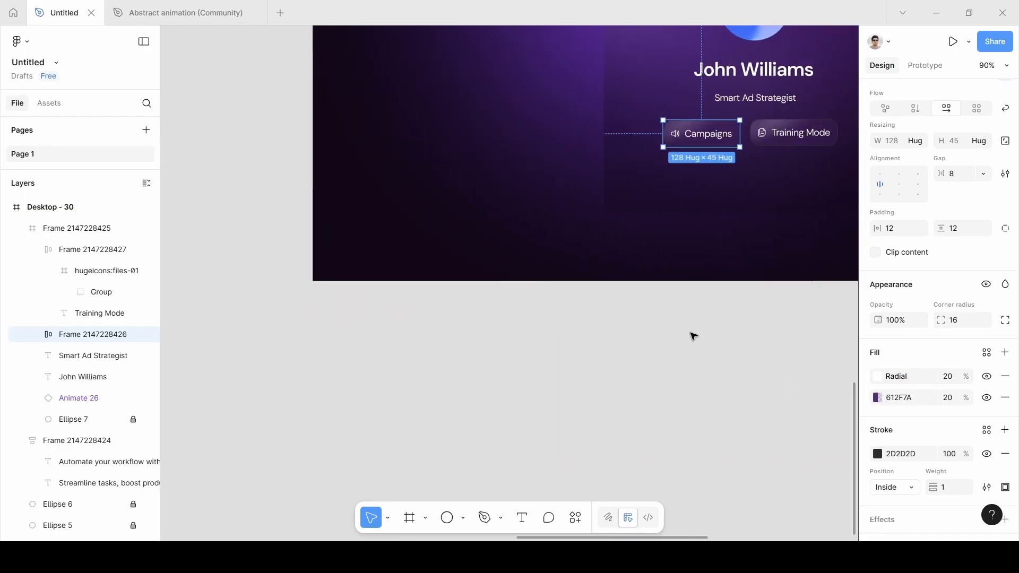
pyautogui.scroll(3, 692, 335)
pyautogui.click(403, 310)
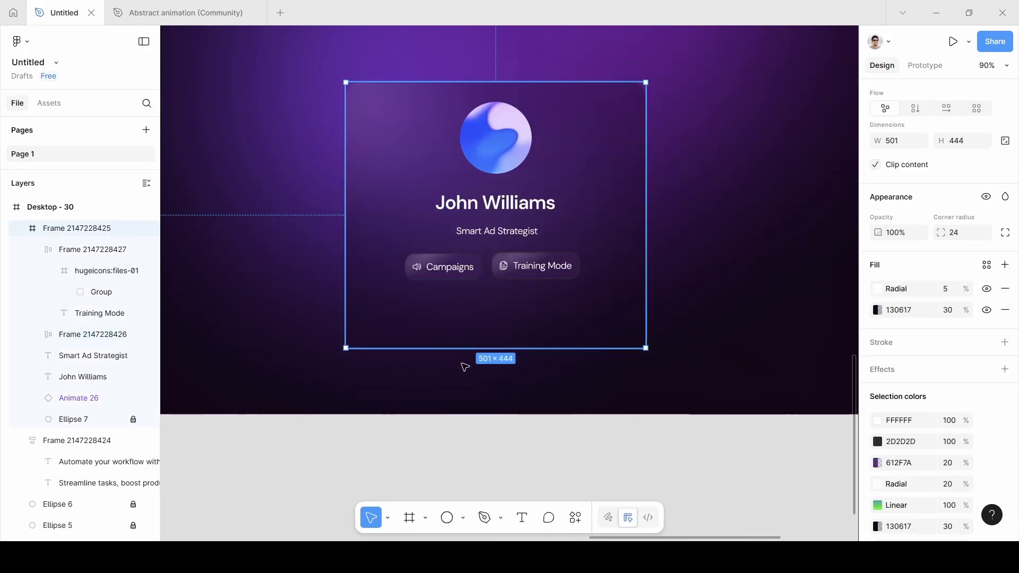
pyautogui.click(575, 518)
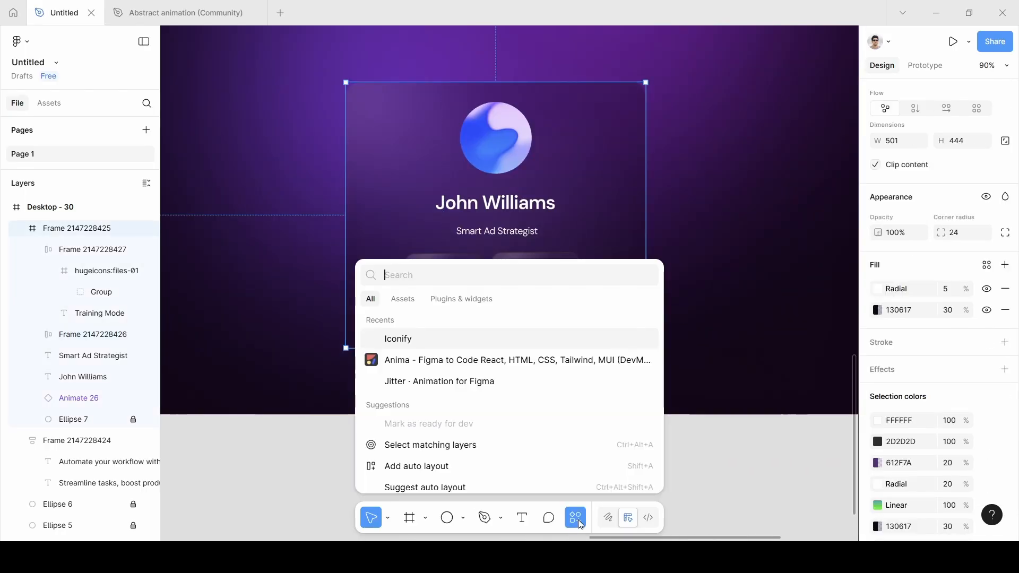
pyautogui.click(393, 339)
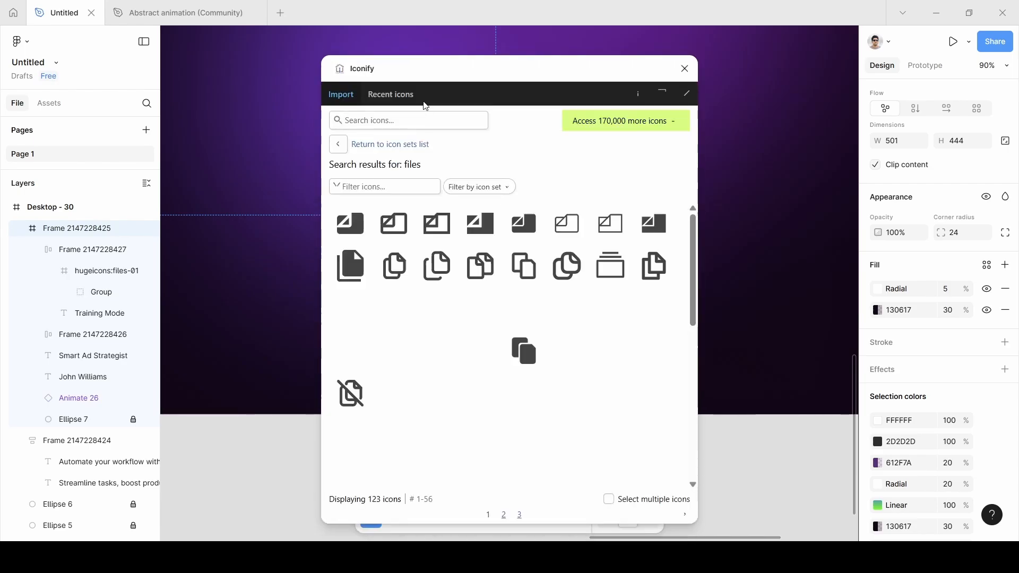
pyautogui.click(399, 121)
pyautogui.write('play')
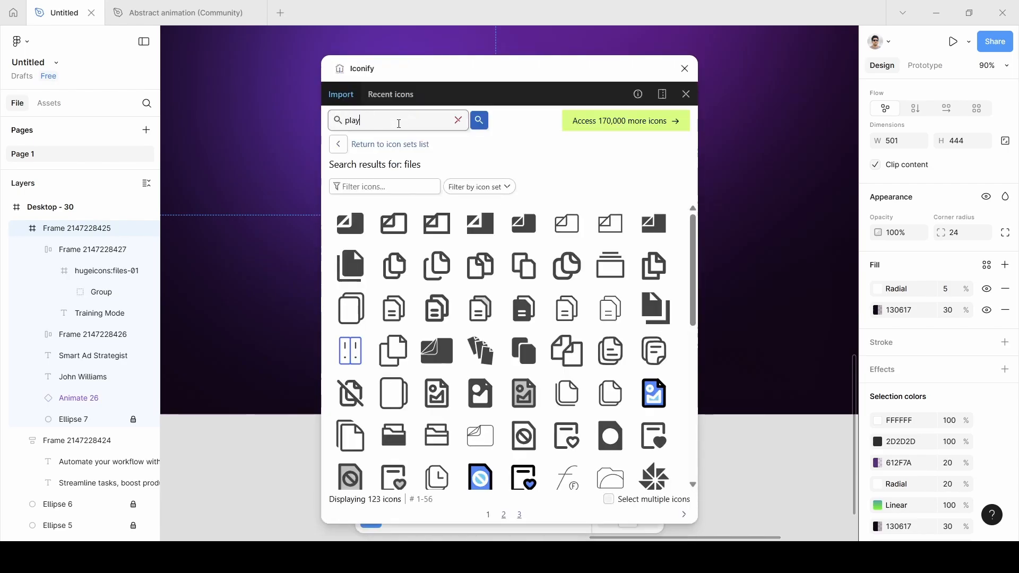
pyautogui.press('Return')
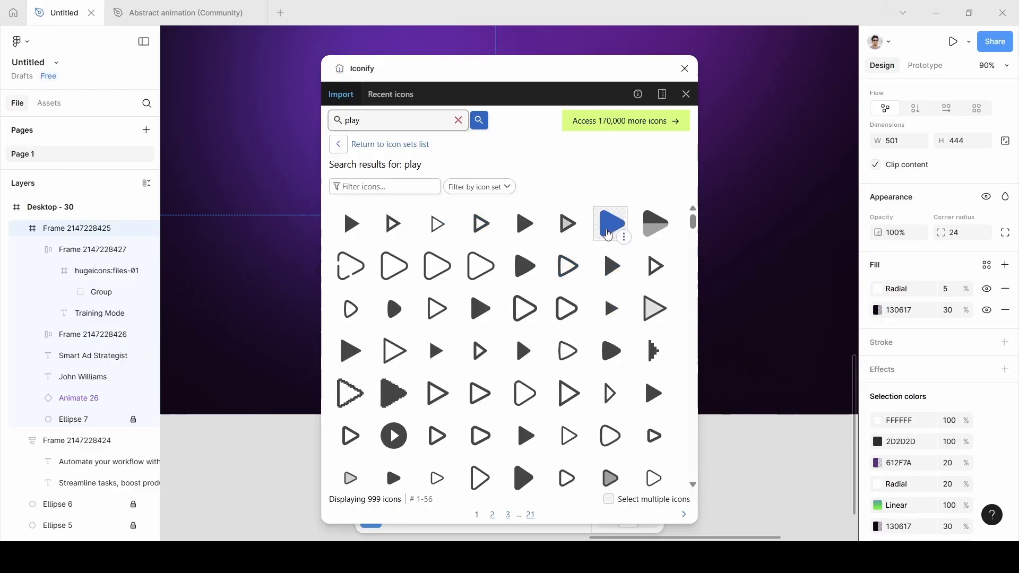
# Step: Import the solar:play-bold icon as a frame into the Desktop - 30 card and close the plugin
pyautogui.click(611, 234)
pyautogui.click(493, 519)
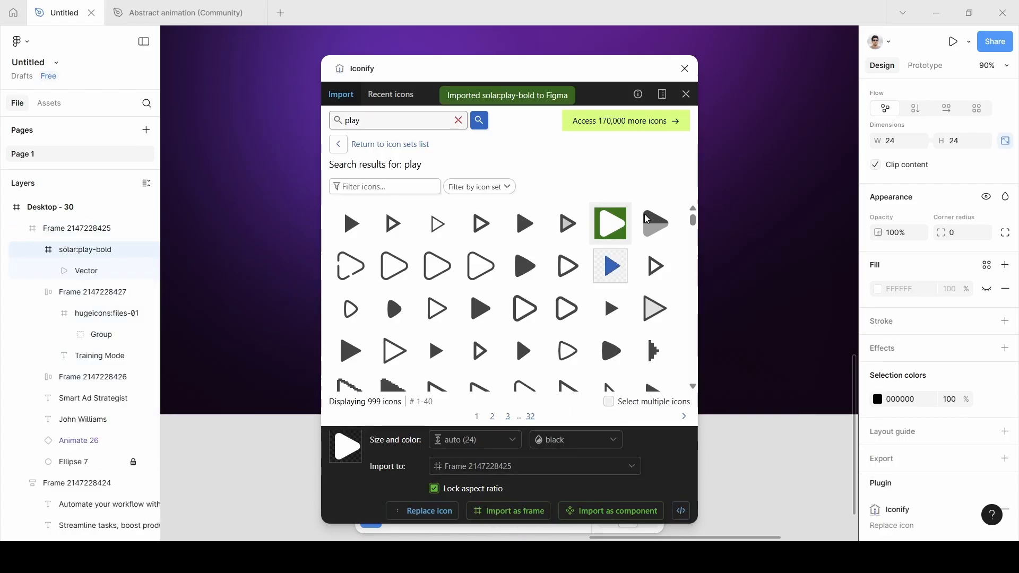
pyautogui.click(685, 69)
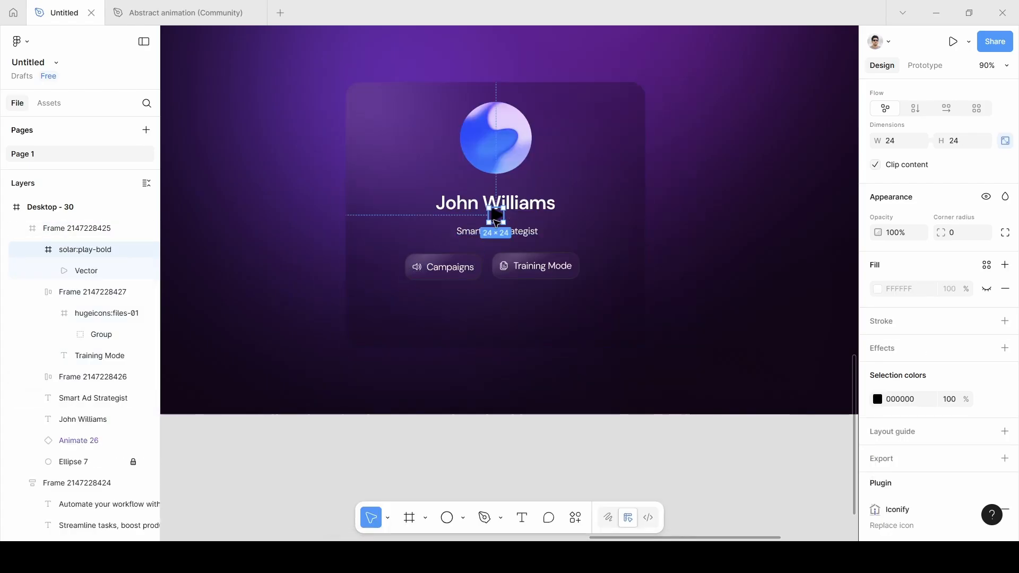
# Step: Move the play icon to the card's lower-left area below the buttons and recolor it to white FFFFFF
pyautogui.moveTo(496, 216); pyautogui.dragTo(381, 320)
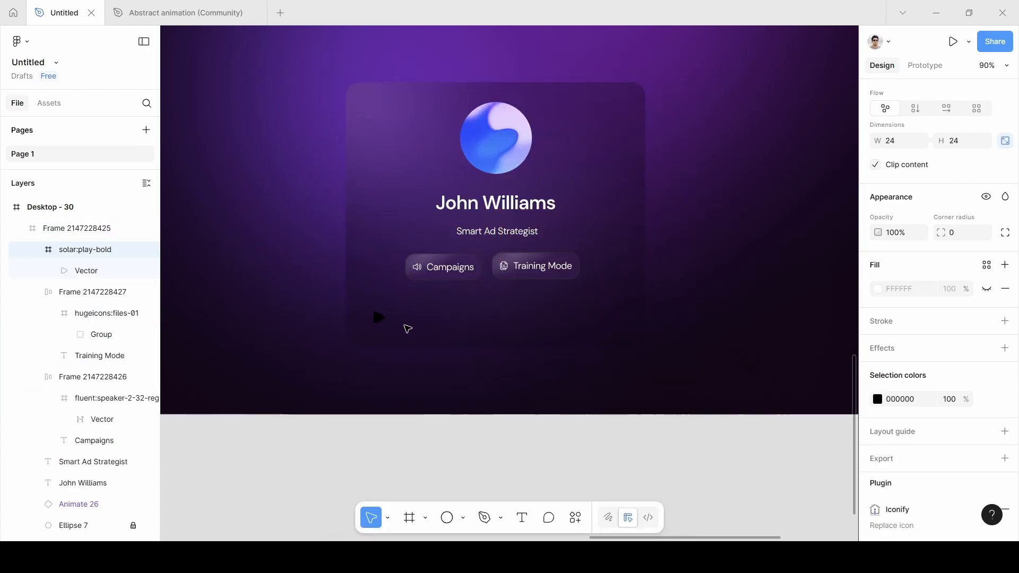
pyautogui.scroll(-1, 878, 372)
pyautogui.click(878, 367)
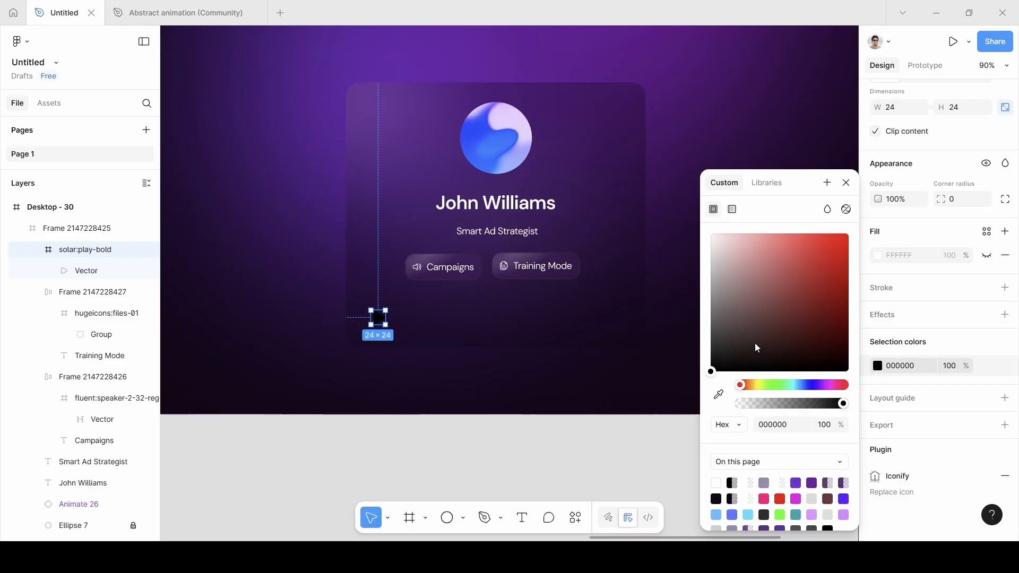
pyautogui.moveTo(755, 344); pyautogui.dragTo(678, 182)
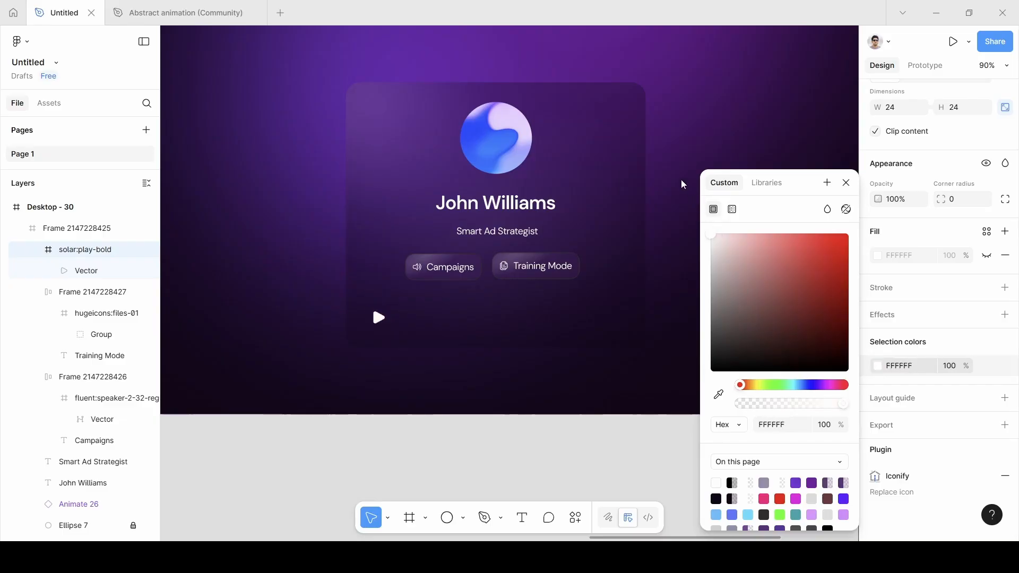
pyautogui.click(846, 183)
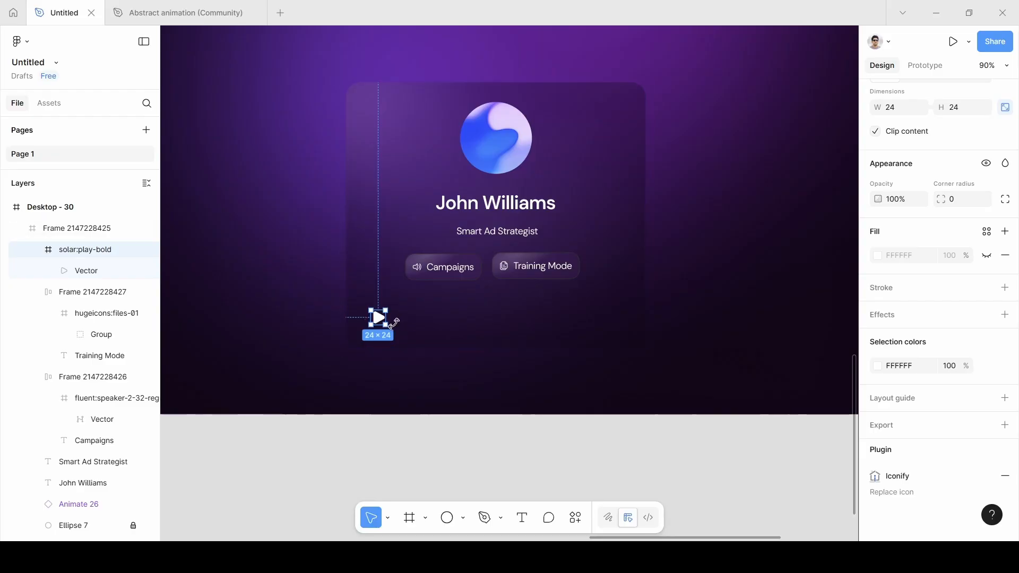
# Step: Add auto layout to the play icon frame with horizontal and vertical padding of 20
pyautogui.hotkey('shift', 'a')
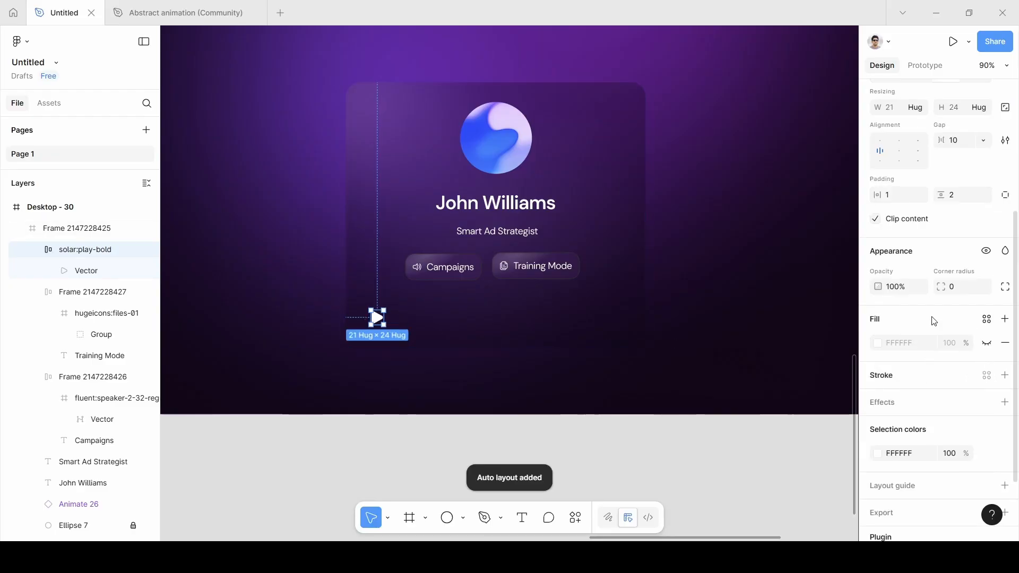
pyautogui.click(895, 195)
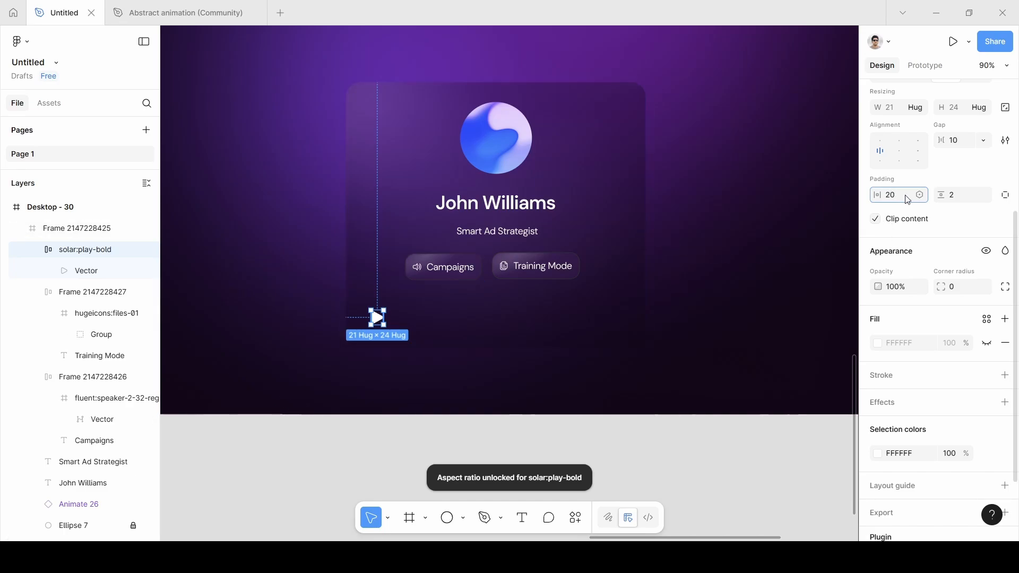
pyautogui.write('20')
pyautogui.click(969, 201)
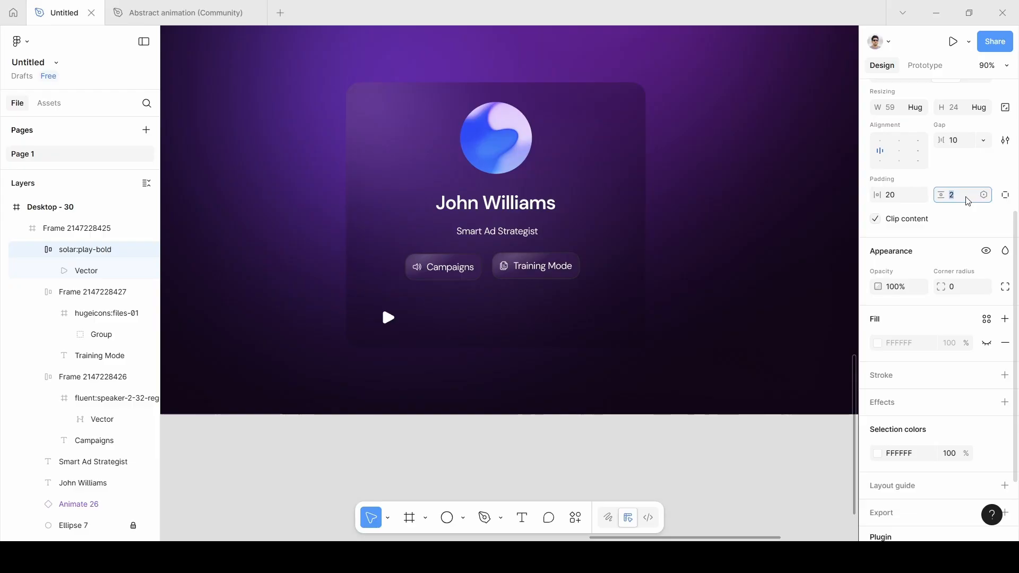
pyautogui.press('BackSpace')
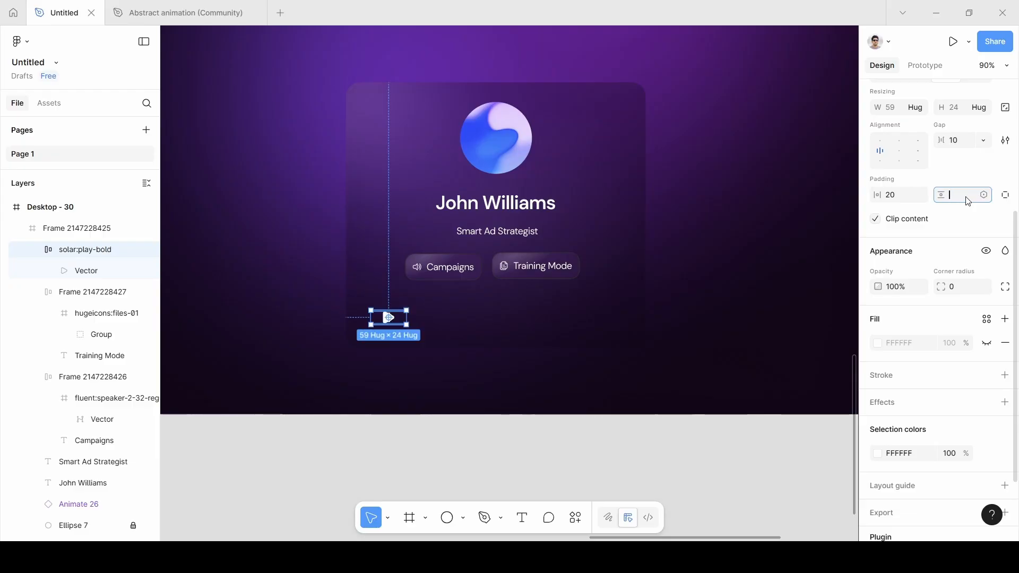
pyautogui.write('20')
pyautogui.press('Return')
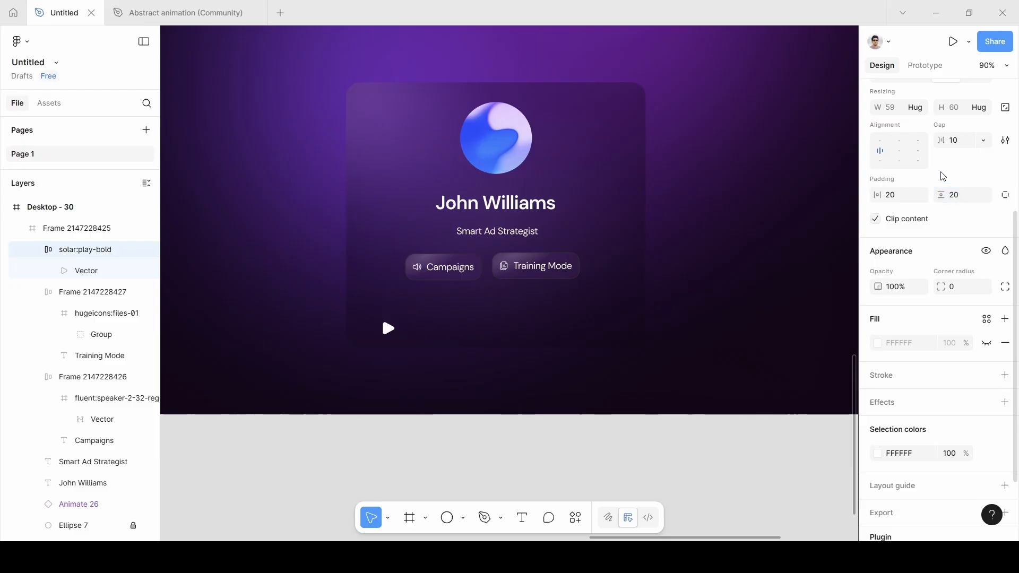
# Step: Give the play icon frame a corner radius of 100 and move it slightly higher in the card
pyautogui.click(962, 291)
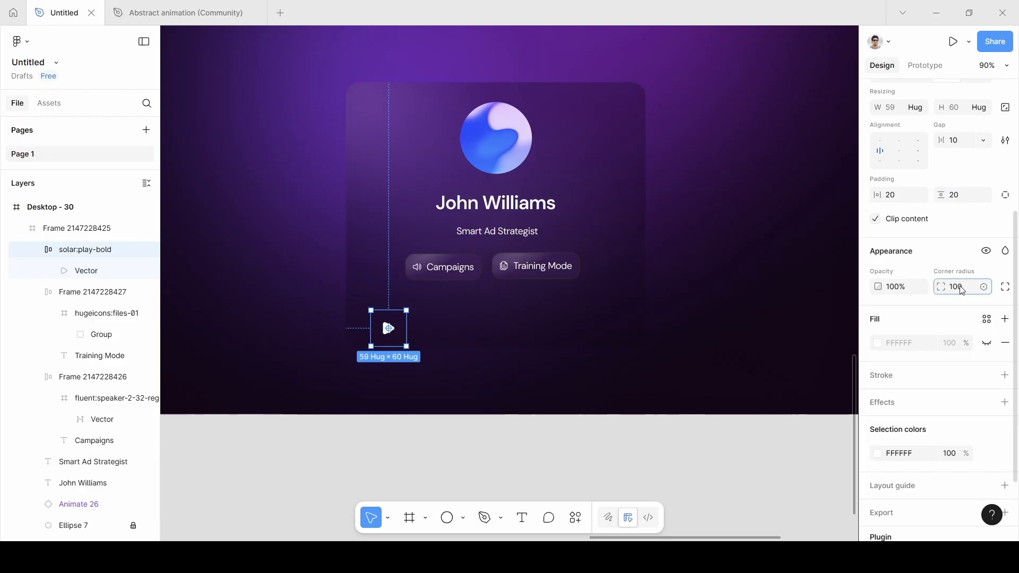
pyautogui.press('Return')
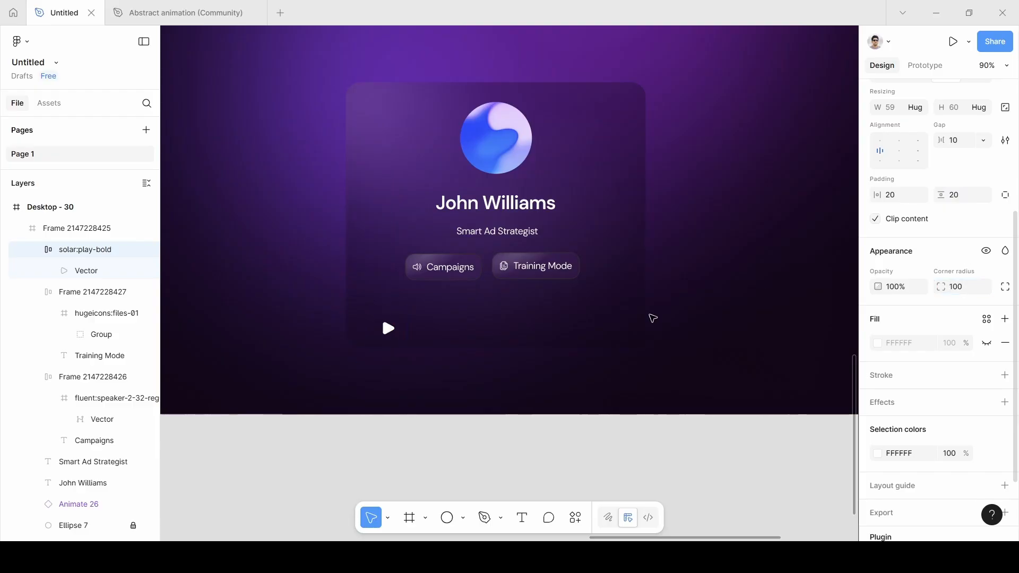
pyautogui.moveTo(401, 326); pyautogui.dragTo(400, 316)
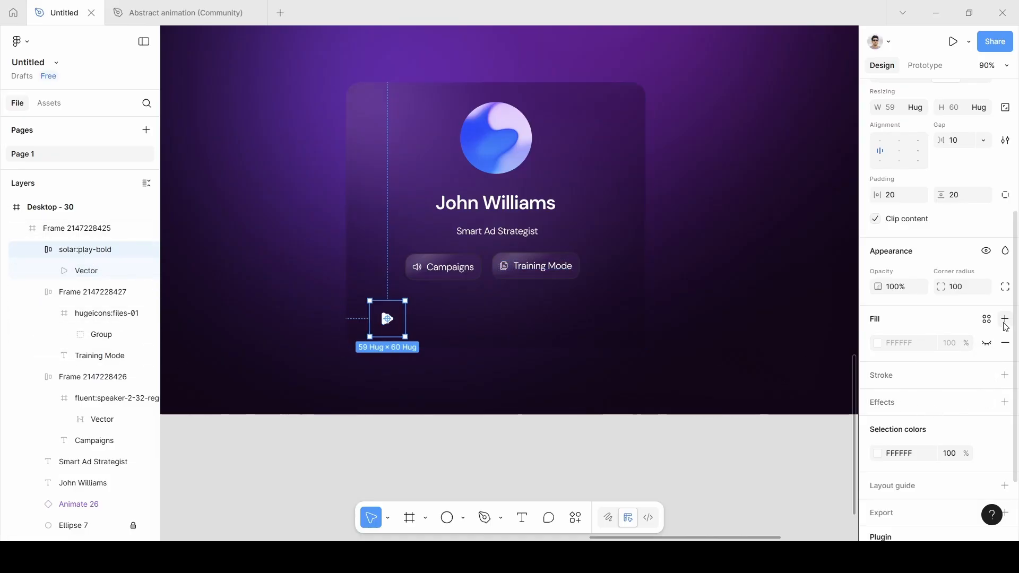
# Step: Show the play button frame's fill and color it 612F7A by sampling the purple swatch above the design
pyautogui.click(988, 343)
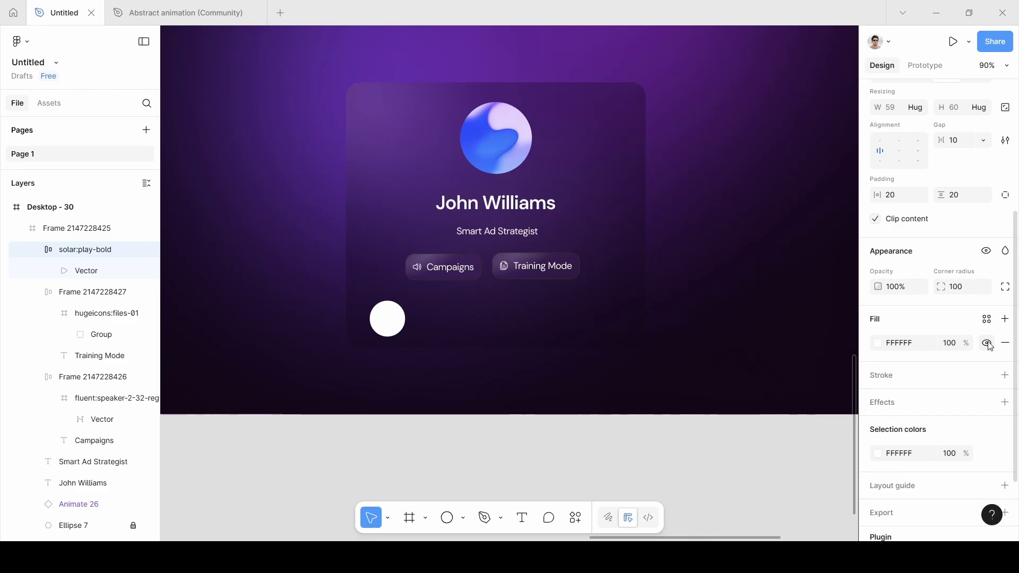
pyautogui.click(100, 275)
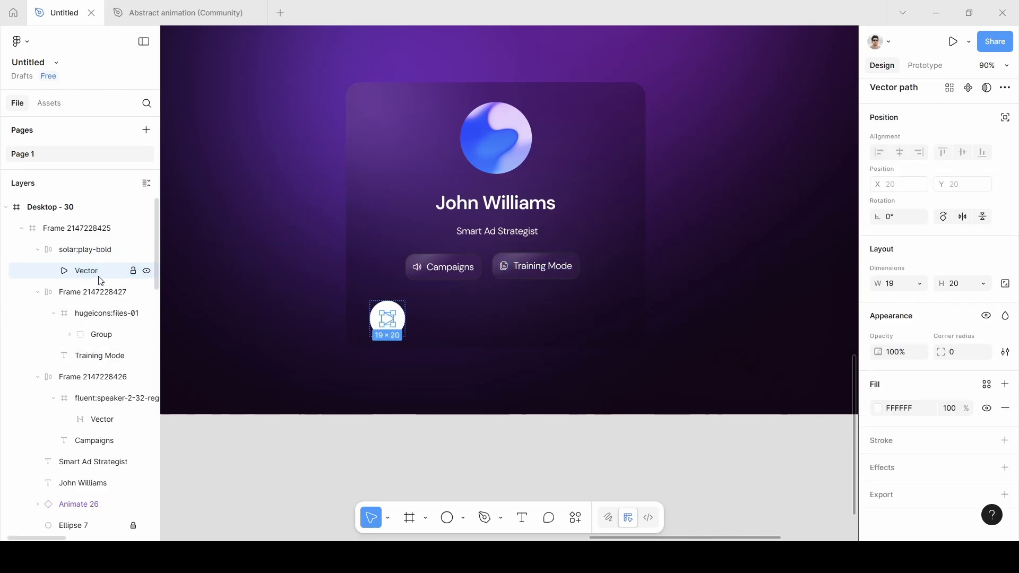
pyautogui.click(86, 253)
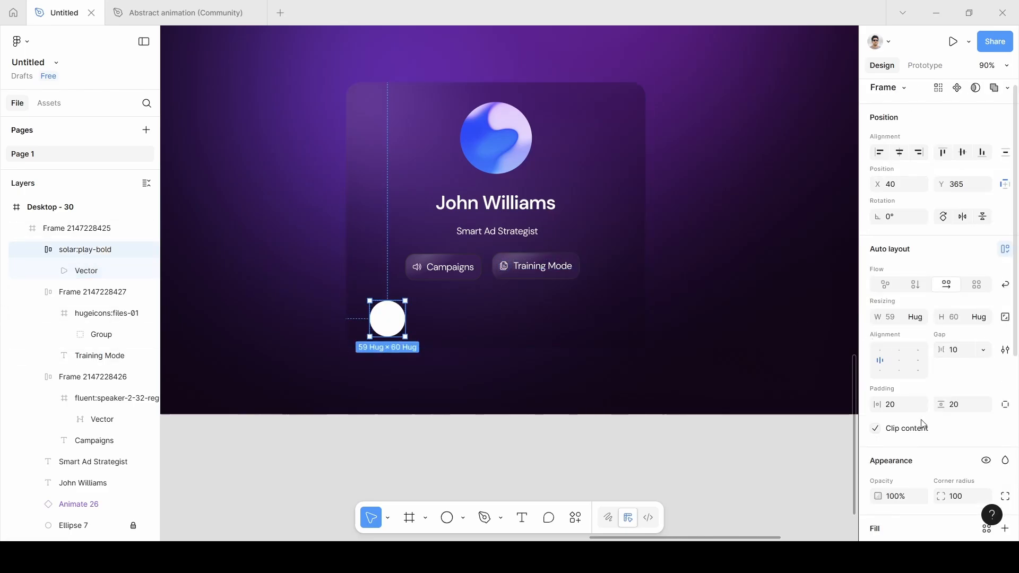
pyautogui.scroll(-3, 922, 425)
pyautogui.click(879, 421)
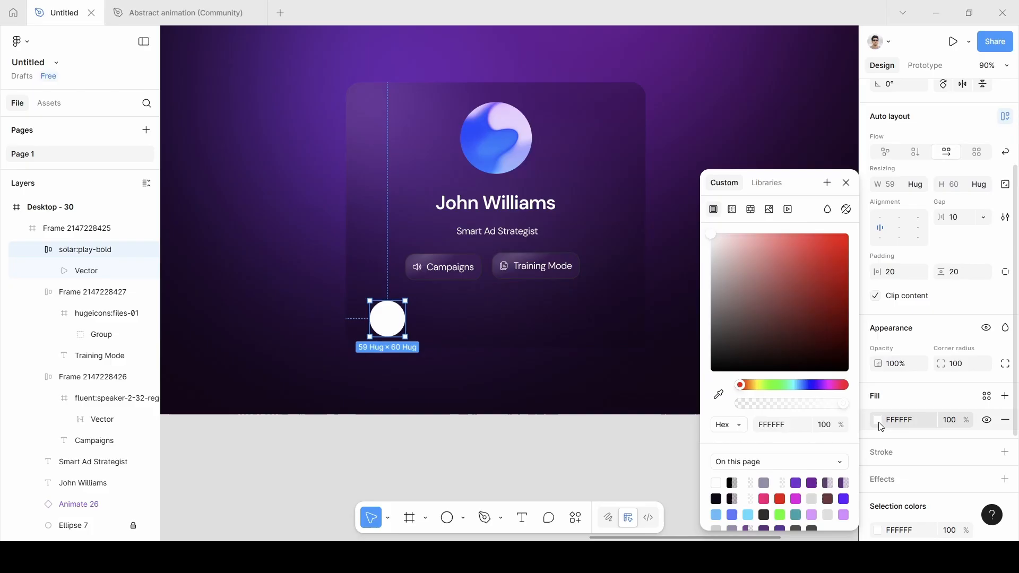
pyautogui.click(719, 394)
pyautogui.scroll(5, 563, 292)
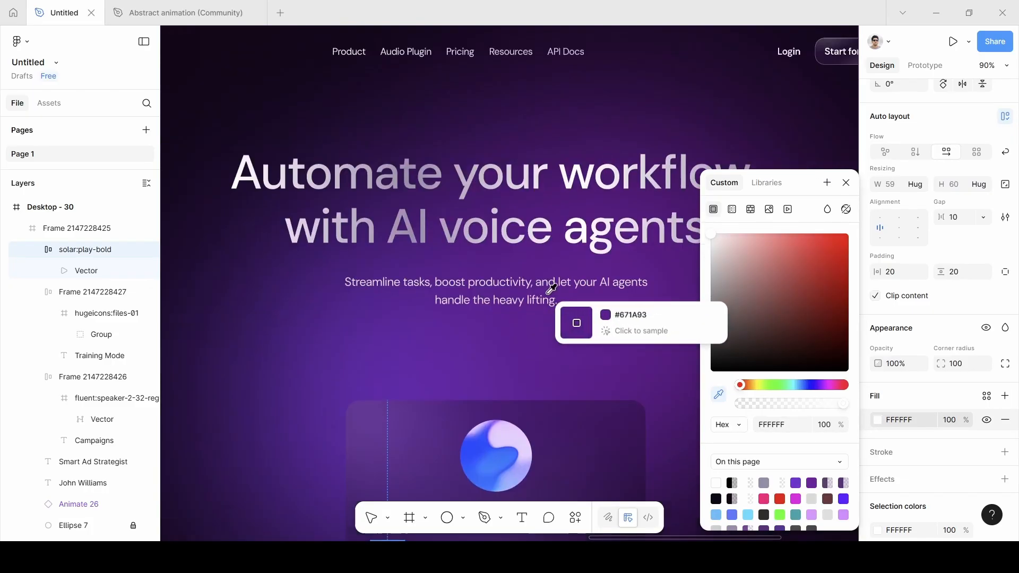
pyautogui.scroll(5, 551, 290)
pyautogui.click(387, 137)
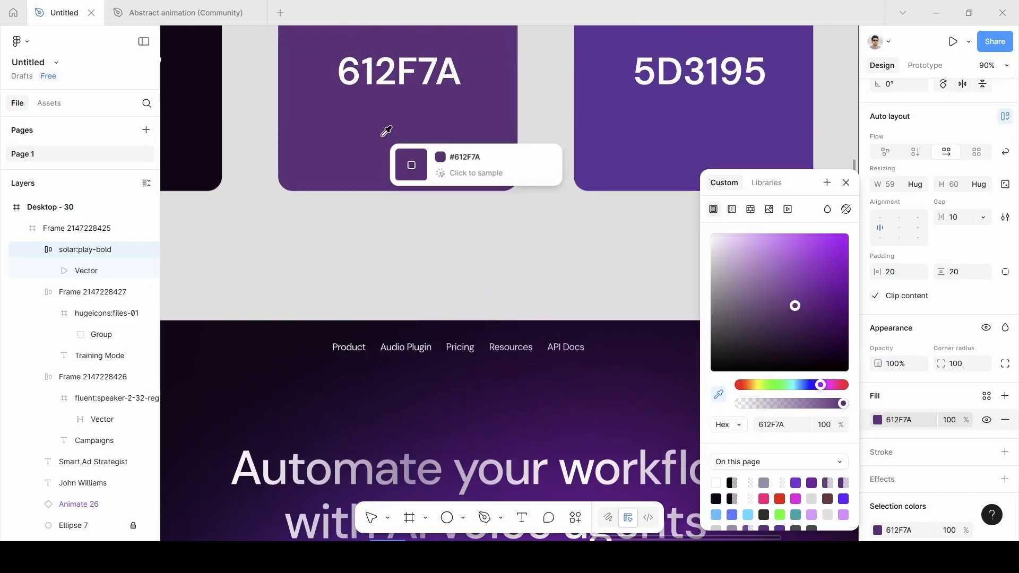
pyautogui.click(846, 183)
# Step: Set the opacity of the play button's 612F7A fill to 30%
pyautogui.scroll(-1, 896, 440)
pyautogui.scroll(-12, 452, 413)
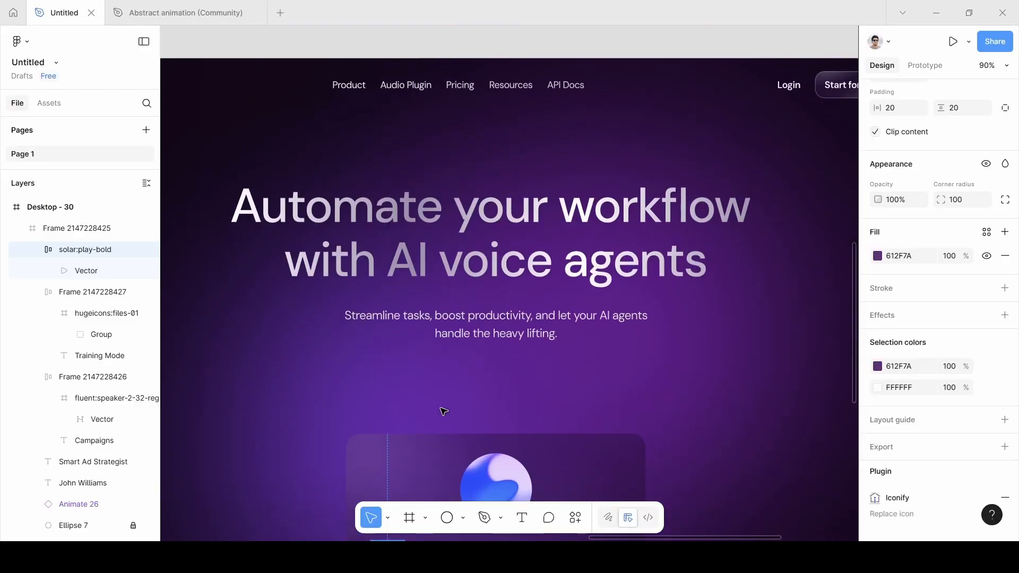
pyautogui.scroll(1, 939, 276)
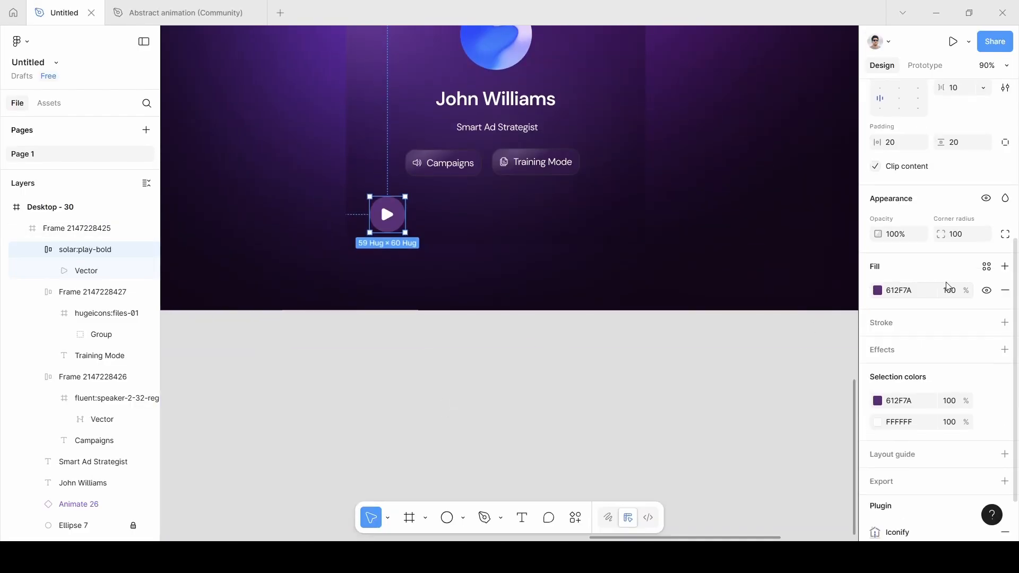
pyautogui.click(957, 296)
pyautogui.press('BackSpace')
pyautogui.press('Return')
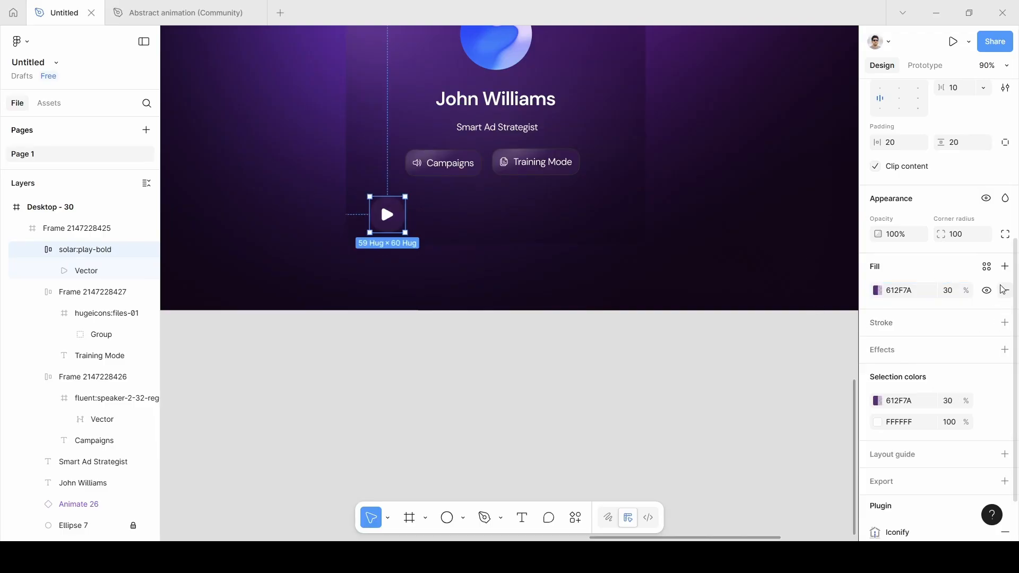
# Step: Add a second fill to the play button above the purple one, colored FFFFFF at 20% opacity
pyautogui.click(1005, 266)
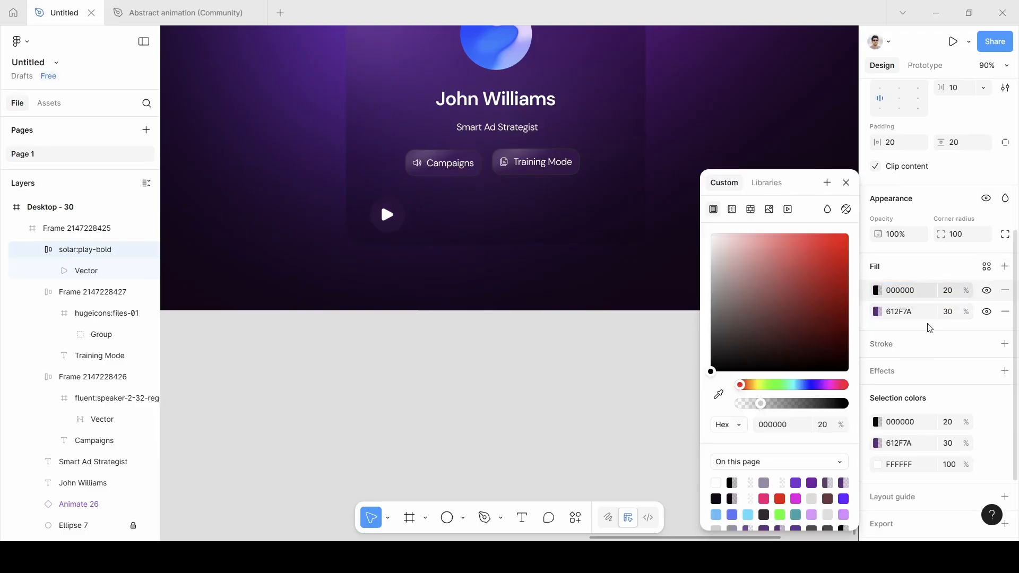
pyautogui.click(878, 293)
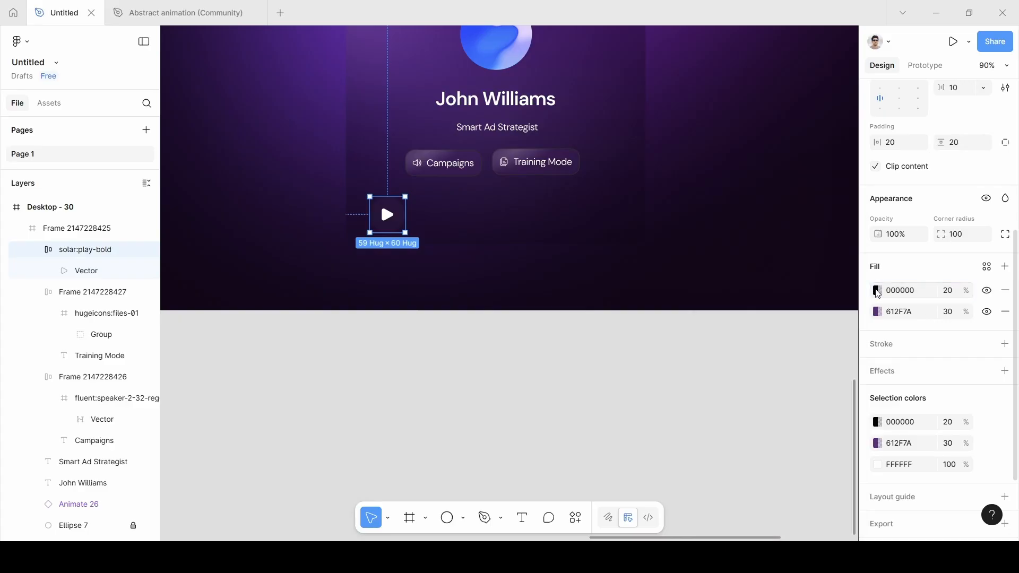
pyautogui.click(879, 294)
pyautogui.click(903, 291)
pyautogui.write('f')
pyautogui.press('Return')
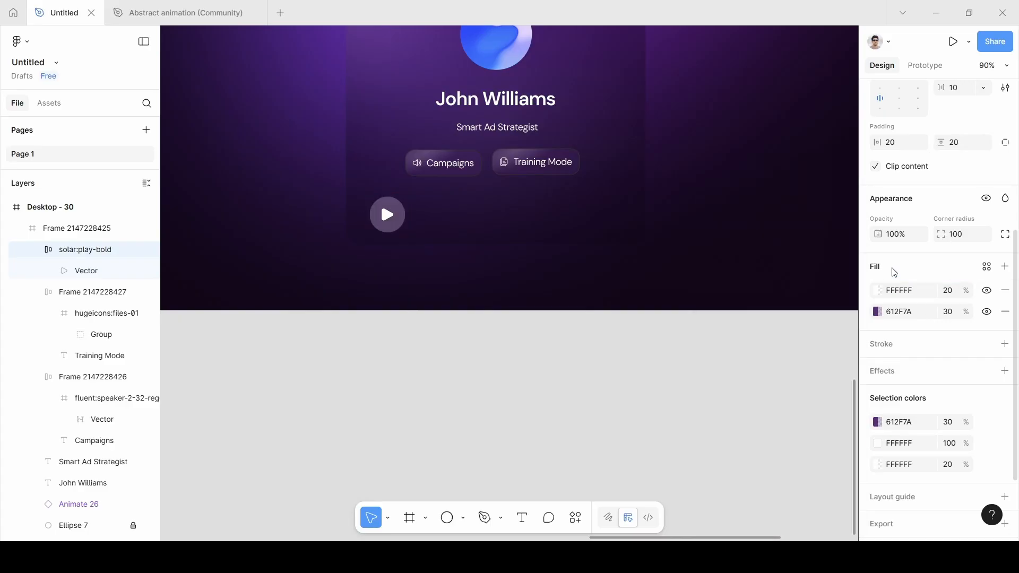
# Step: Turn the play button's white fill into a radial gradient fading from 100% opacity at the center stop to 0%
pyautogui.click(883, 293)
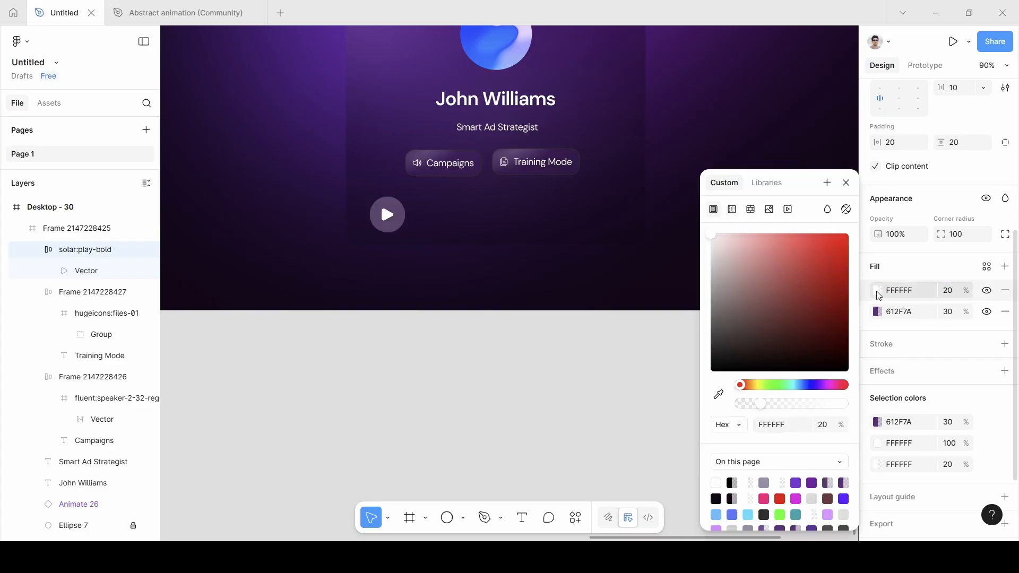
pyautogui.click(734, 210)
pyautogui.click(738, 242)
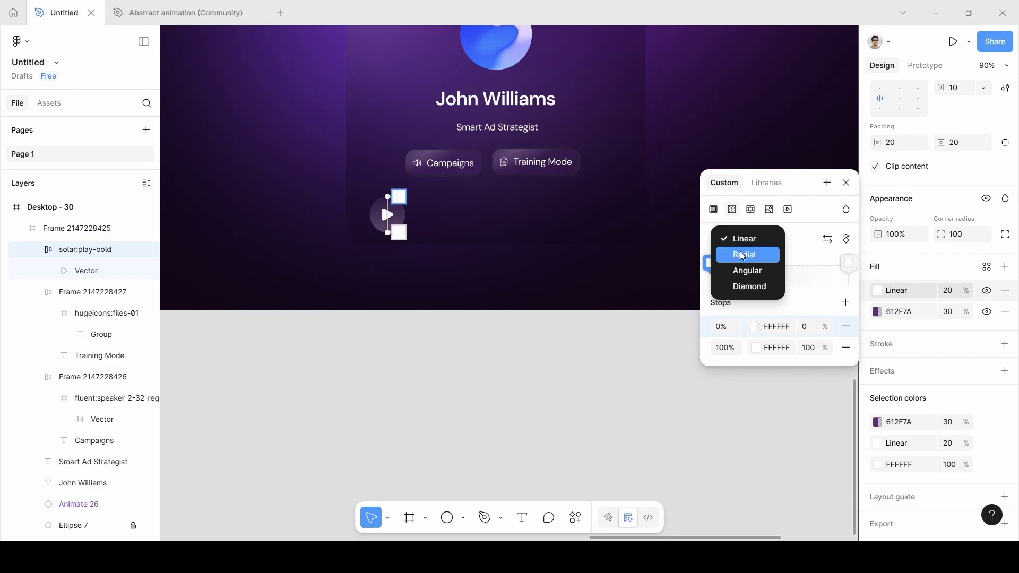
pyautogui.click(745, 253)
pyautogui.click(805, 326)
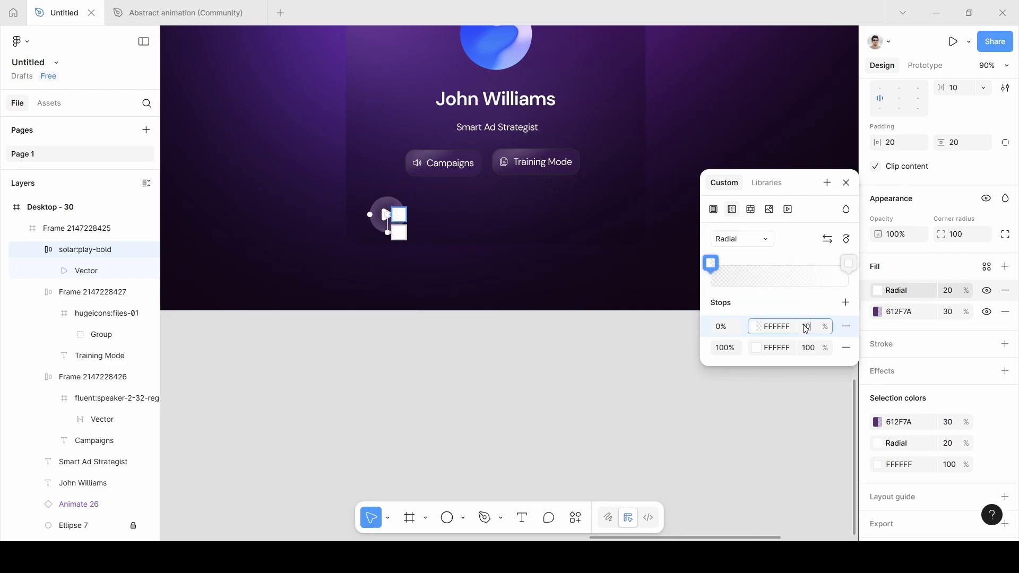
pyautogui.press('Return')
pyautogui.click(814, 347)
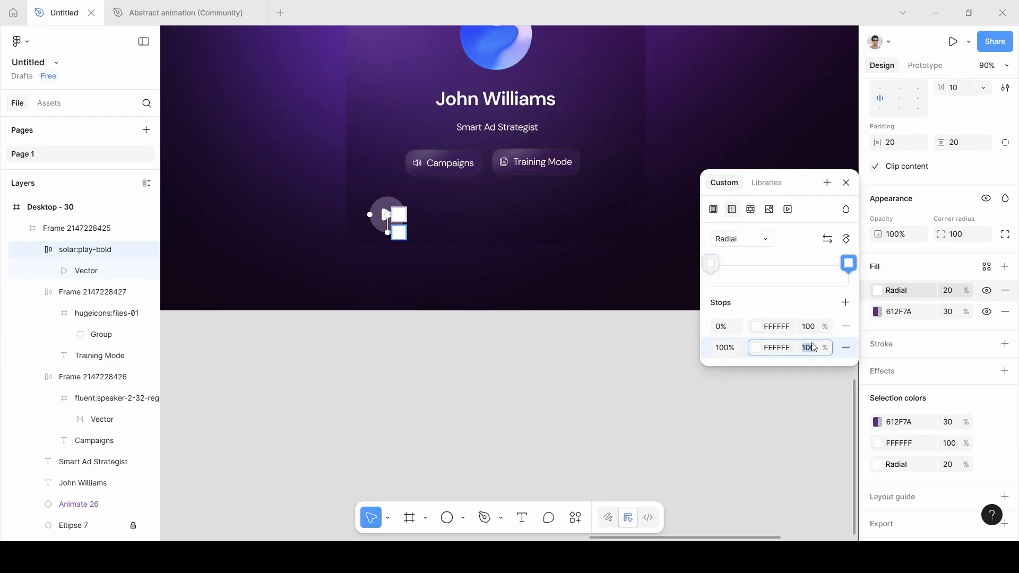
pyautogui.press('Return')
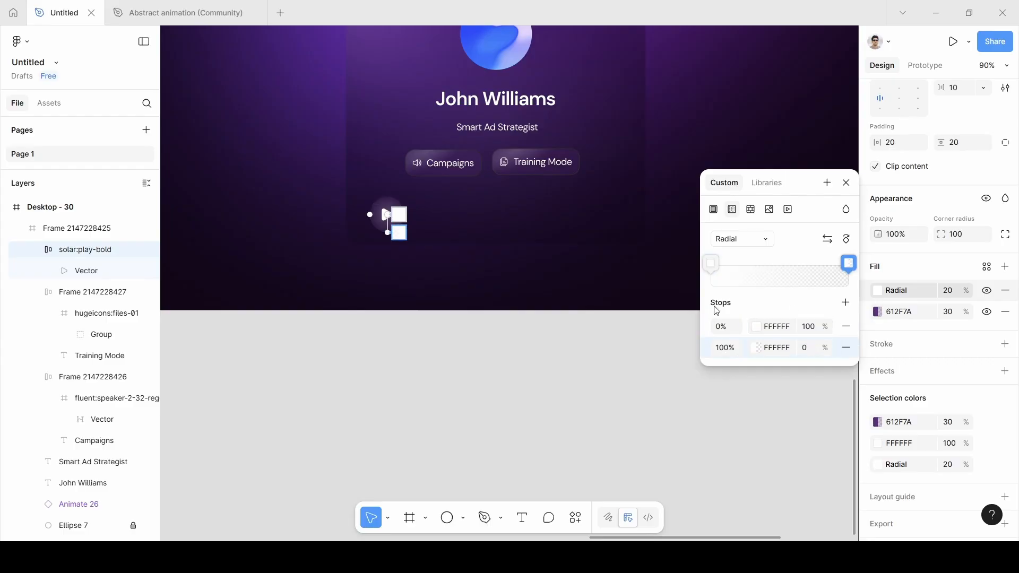
# Step: Shift the radial gradient's center to the play button's lower-left edge and its end point just past the bottom edge
pyautogui.scroll(6, 377, 308)
pyautogui.scroll(4, 375, 303)
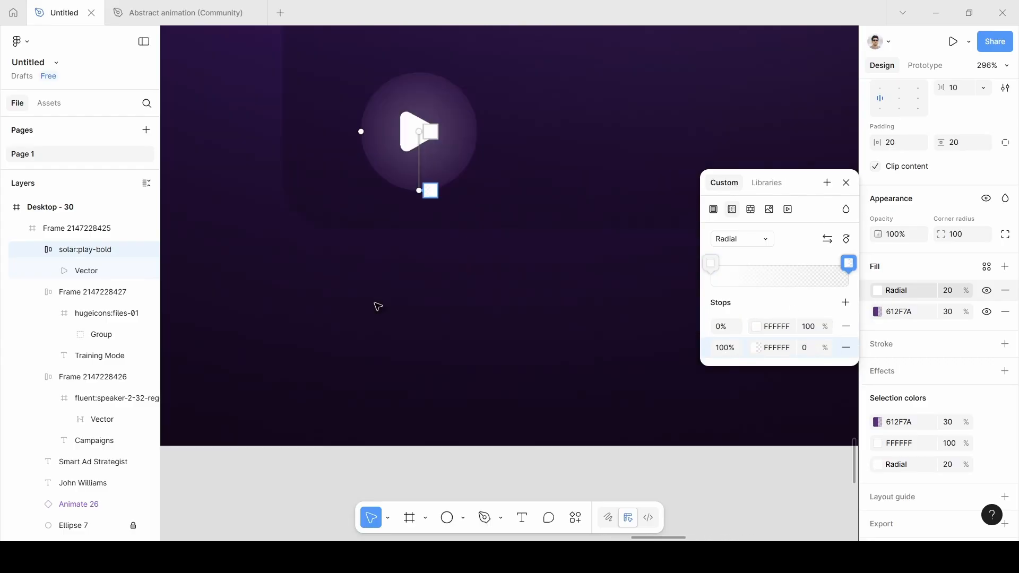
pyautogui.moveTo(420, 194); pyautogui.dragTo(377, 216)
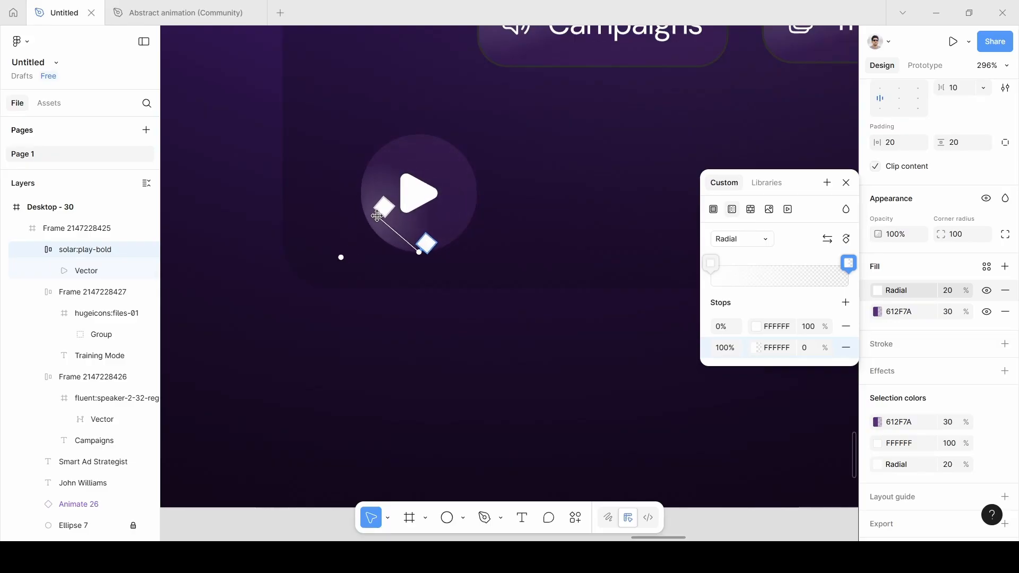
pyautogui.moveTo(418, 253)
pyautogui.mouseDown()
pyautogui.moveTo(432, 241)
pyautogui.moveTo(430, 260)
pyautogui.mouseUp()
pyautogui.moveTo(386, 215); pyautogui.dragTo(383, 227)
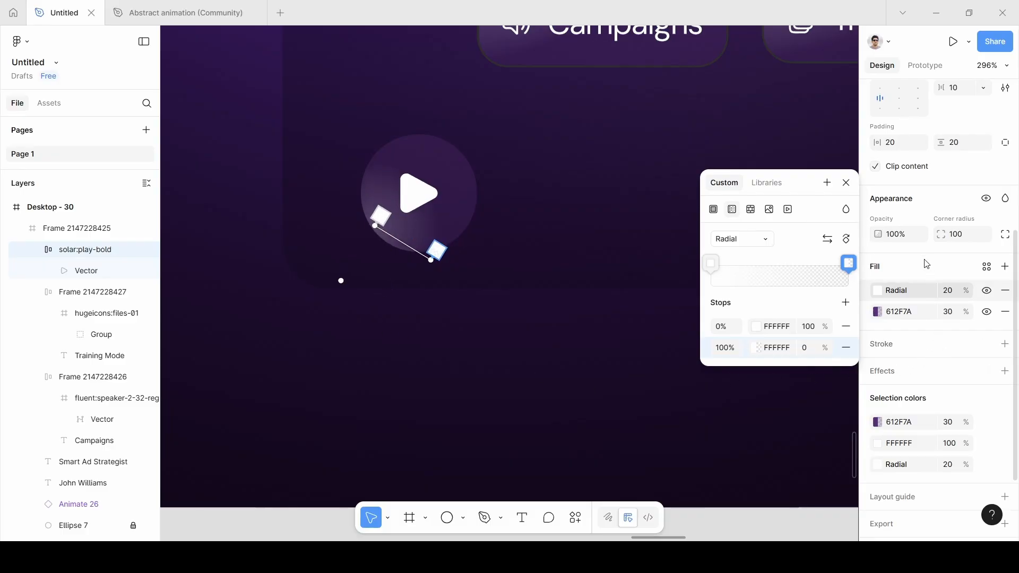
pyautogui.press('Escape')
# Step: Check the play button's gradient look within the card, then select the play button frame
pyautogui.scroll(-3, 535, 280)
pyautogui.scroll(-5, 535, 281)
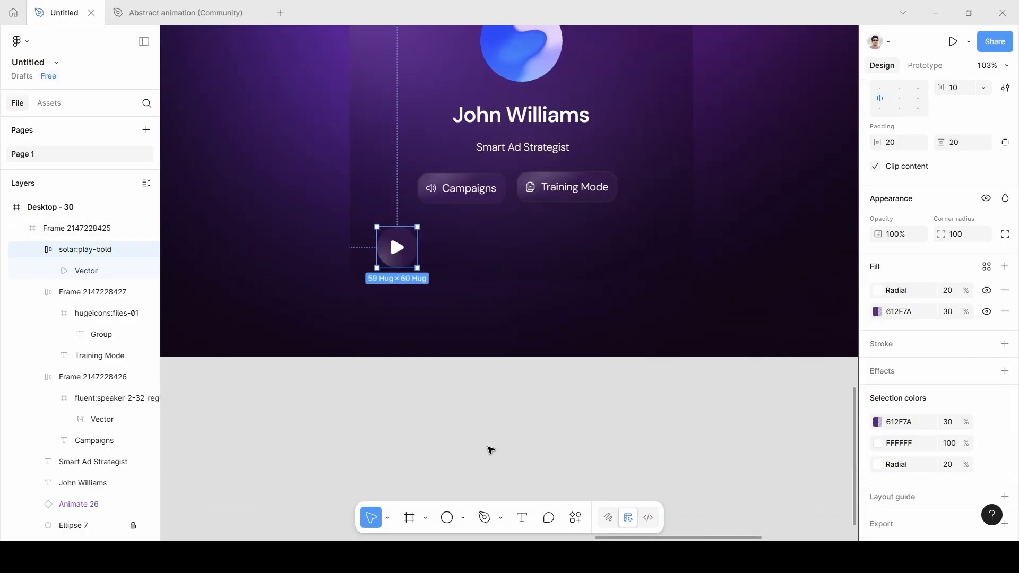
pyautogui.click(489, 451)
pyautogui.scroll(-2, 490, 450)
pyautogui.scroll(-2, 489, 451)
pyautogui.scroll(6, 464, 277)
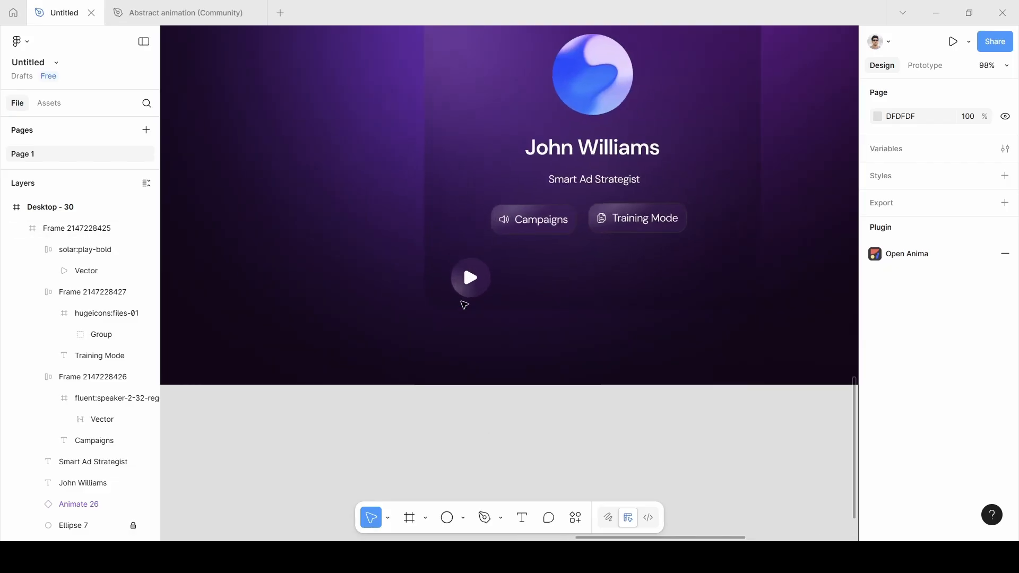
pyautogui.doubleClick(509, 237)
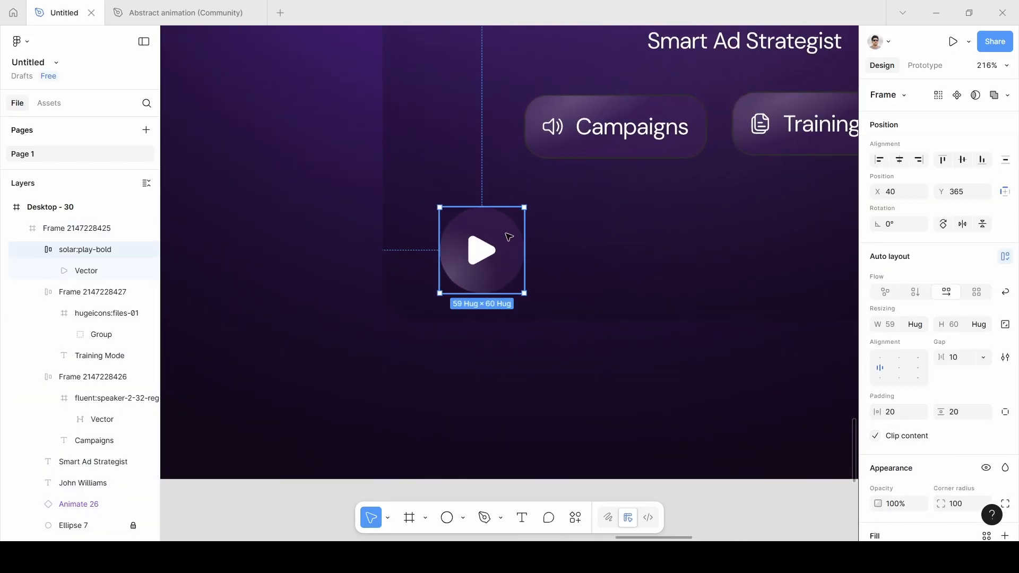
# Step: Add an inside stroke of weight 1 in dark gray 2C2C2C to the round play button frame
pyautogui.scroll(-3, 971, 420)
pyautogui.scroll(-3, 942, 421)
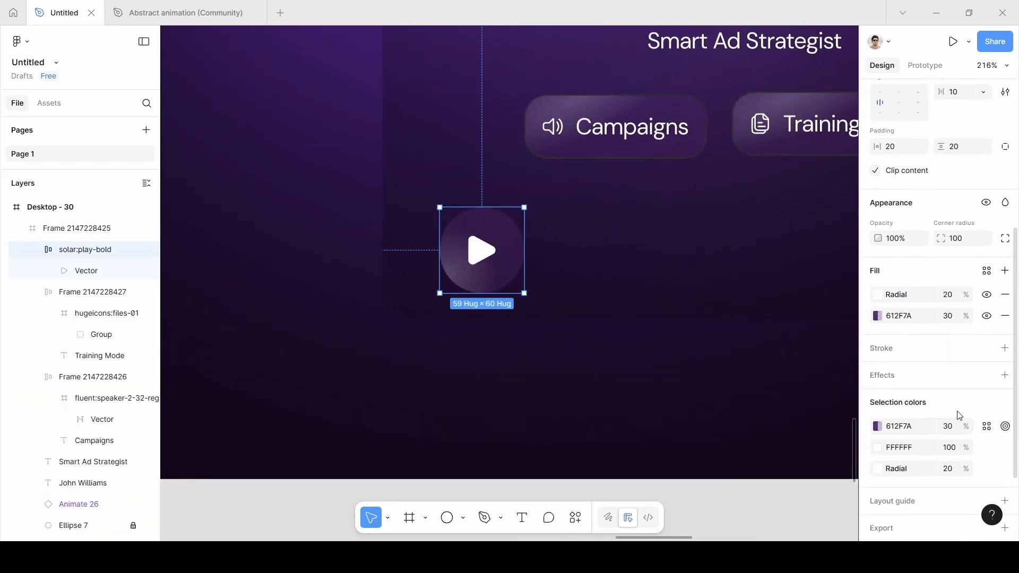
pyautogui.click(1005, 349)
pyautogui.scroll(-1, 938, 402)
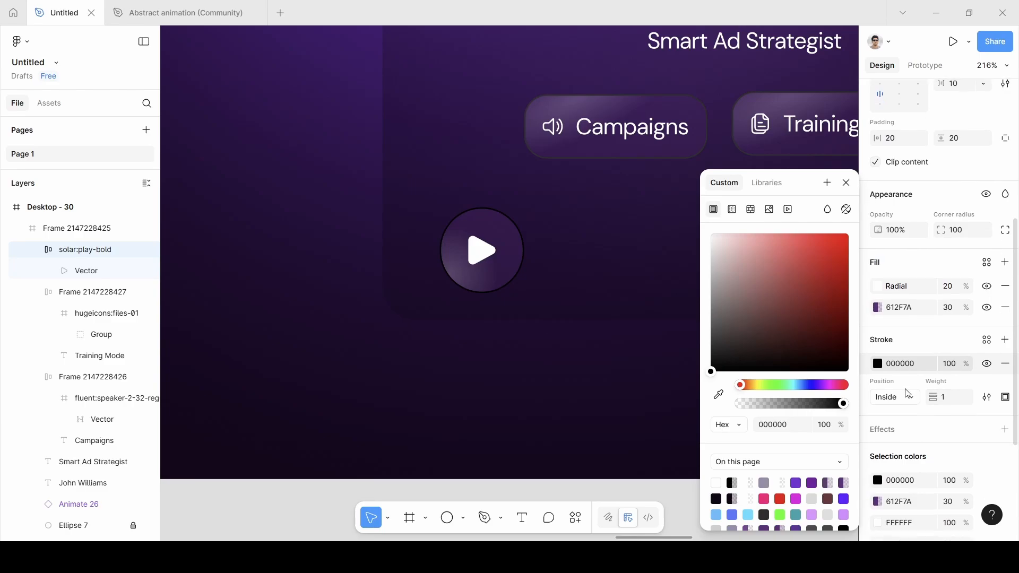
pyautogui.moveTo(707, 314)
pyautogui.mouseDown()
pyautogui.moveTo(718, 318)
pyautogui.moveTo(676, 354)
pyautogui.mouseUp()
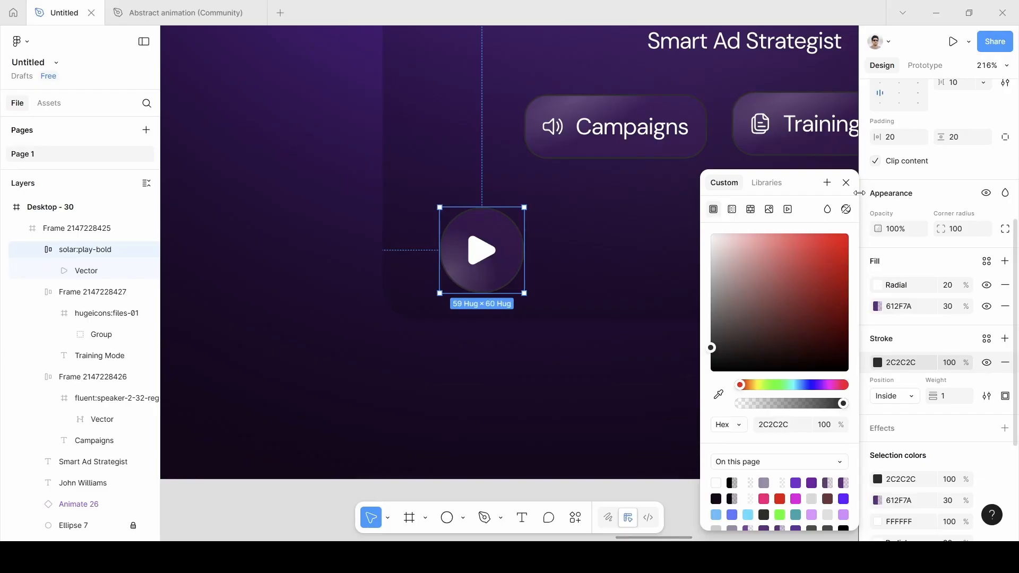
pyautogui.click(847, 183)
pyautogui.click(292, 529)
# Step: Examine how the waveform beside the play button in Desktop - 29's card is built from individual line layers
pyautogui.scroll(-6, 293, 527)
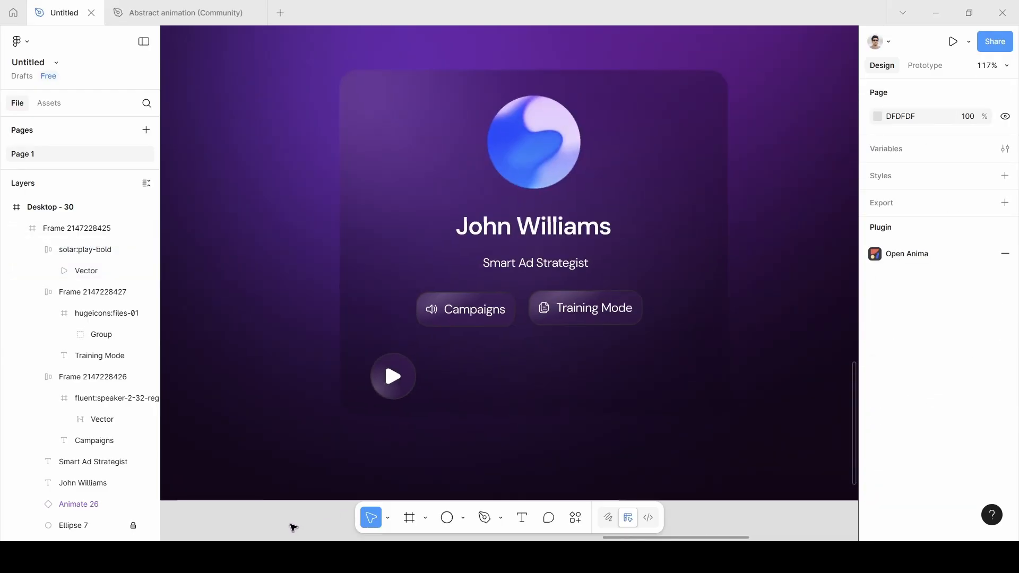
pyautogui.hscroll(-15, 294, 524)
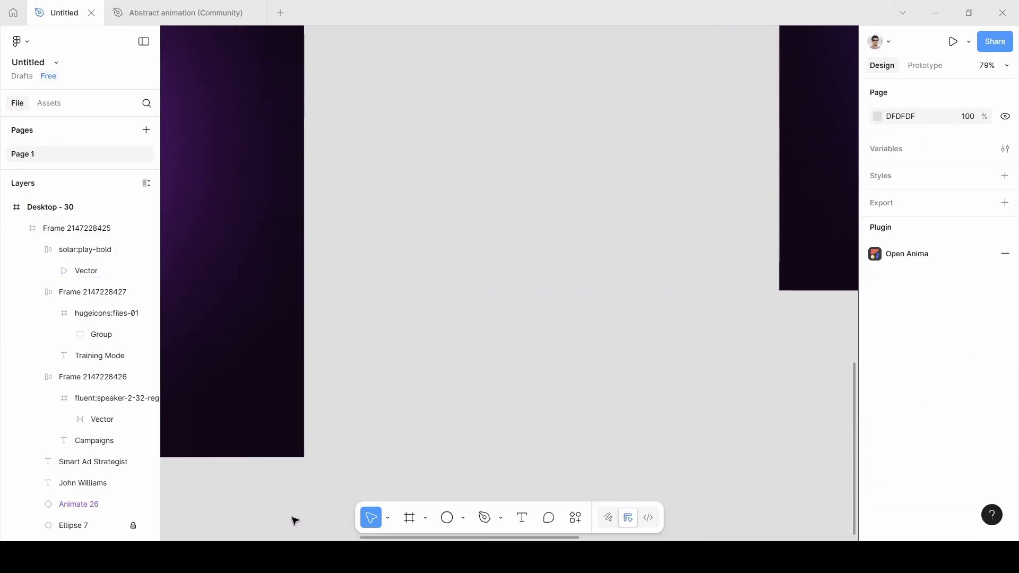
pyautogui.hscroll(-3, 299, 518)
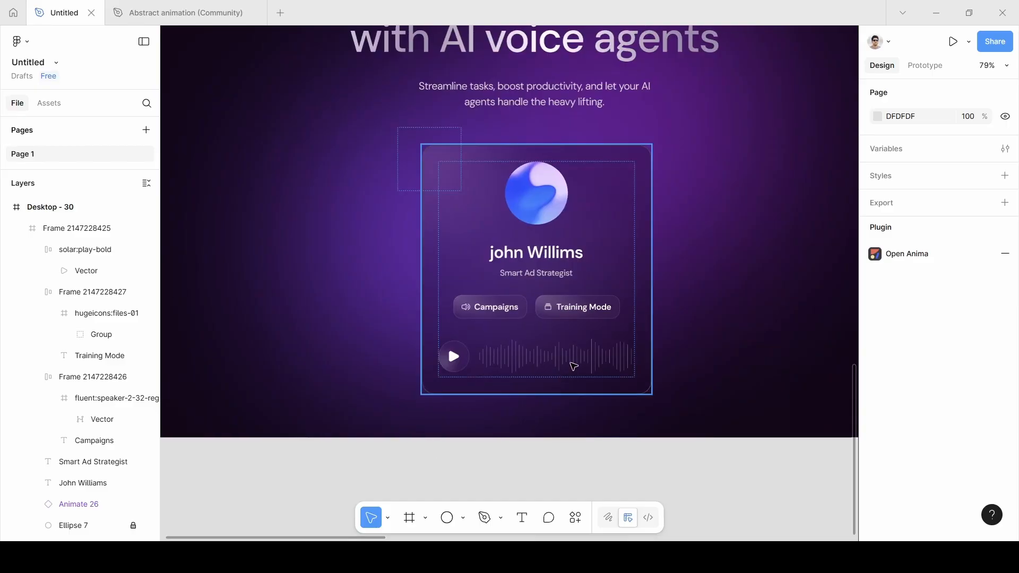
pyautogui.click(573, 365)
pyautogui.doubleClick(573, 365)
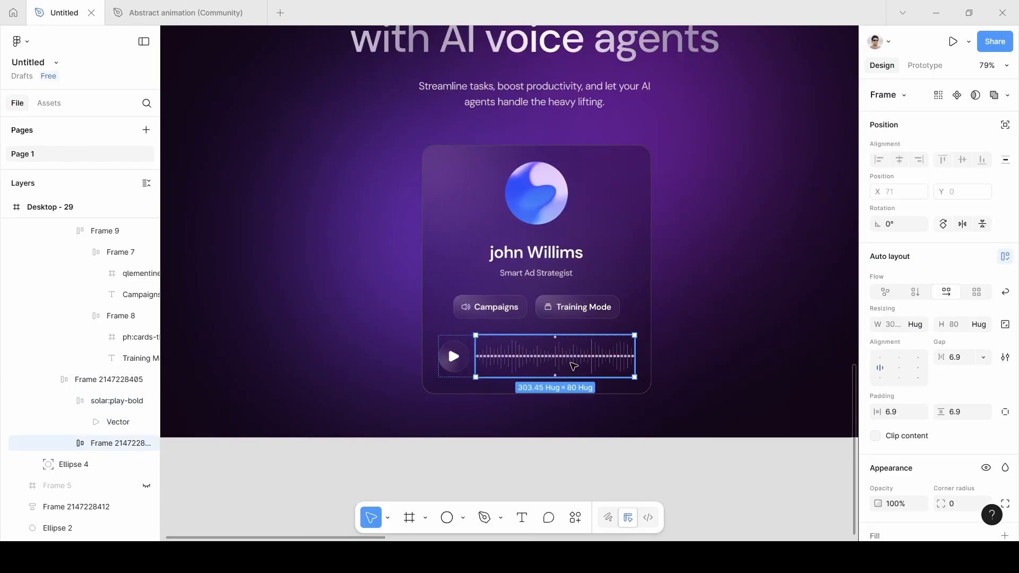
pyautogui.scroll(-3, 80, 430)
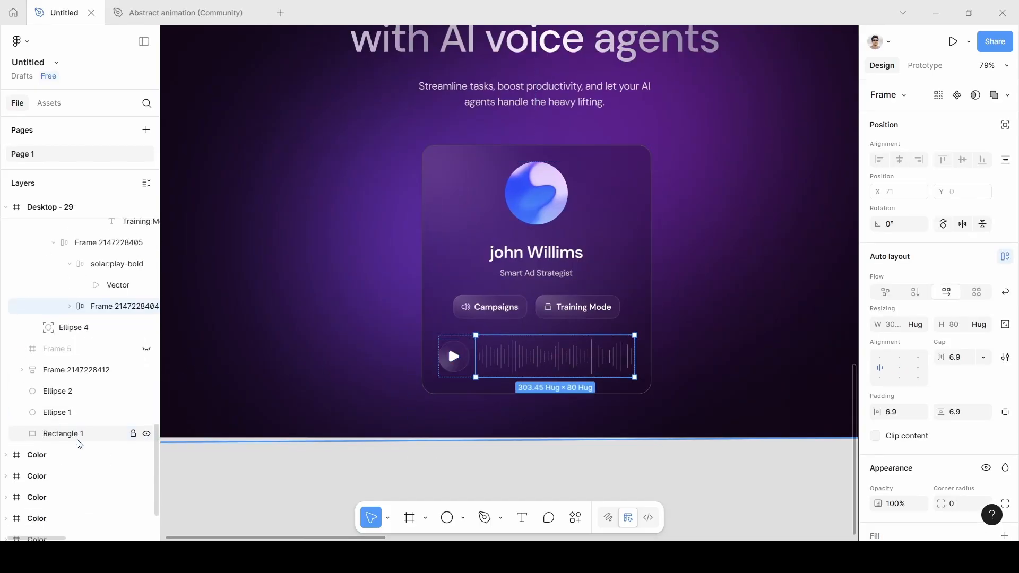
pyautogui.click(70, 306)
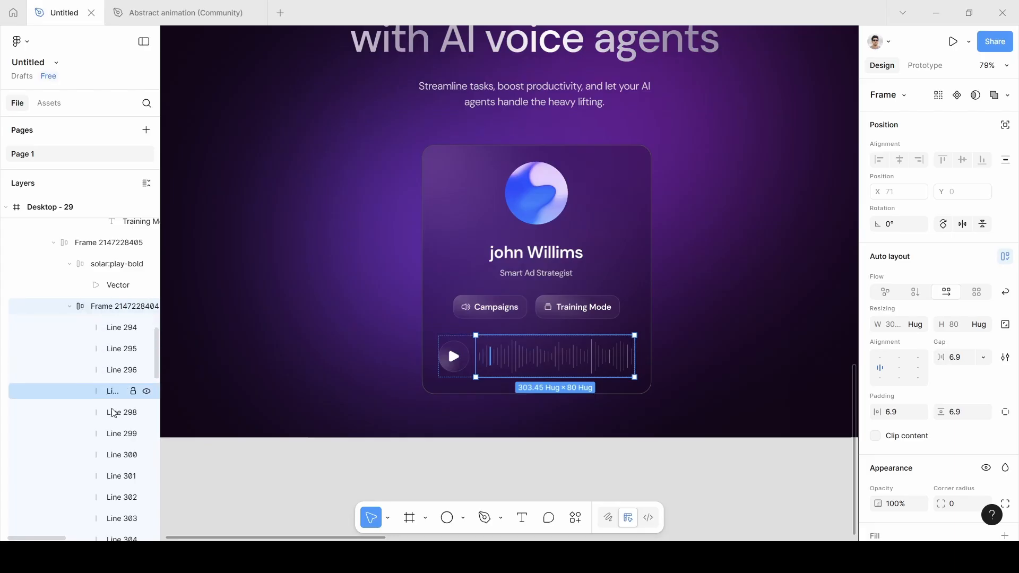
pyautogui.scroll(-2, 112, 440)
pyautogui.scroll(-10, 113, 467)
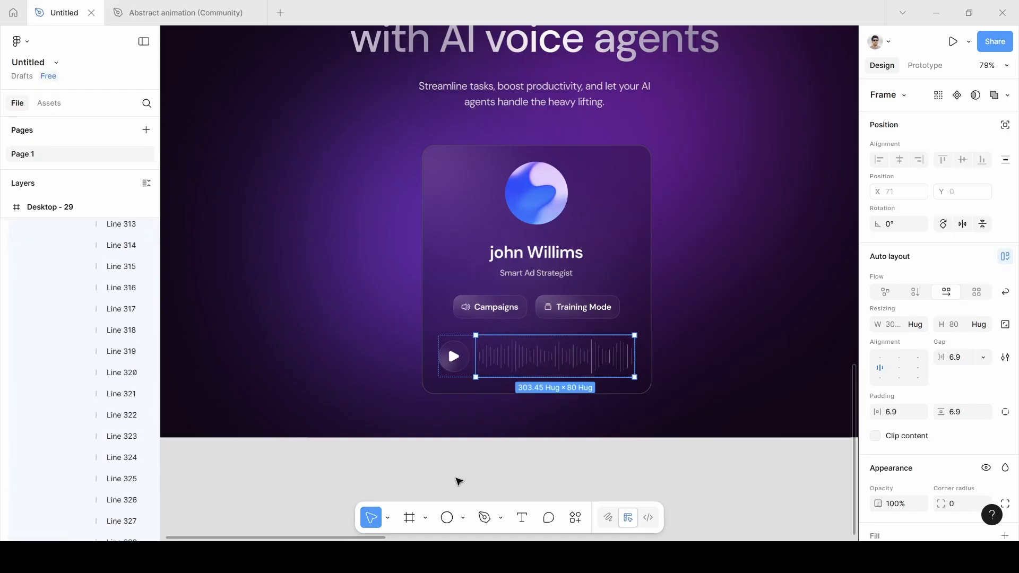
pyautogui.click(461, 472)
pyautogui.scroll(-12, 102, 393)
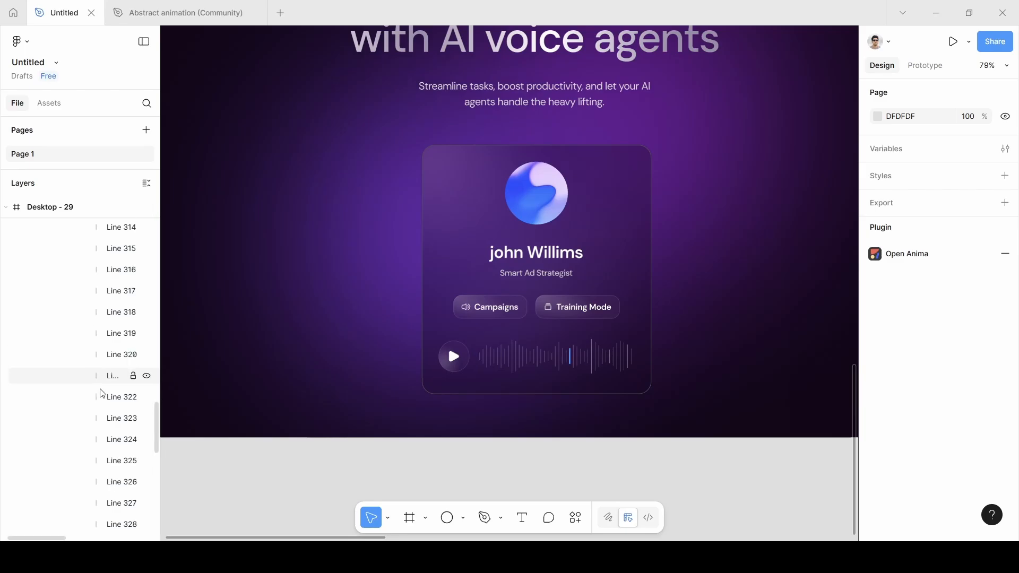
pyautogui.scroll(-3, 103, 393)
pyautogui.scroll(-5, 601, 473)
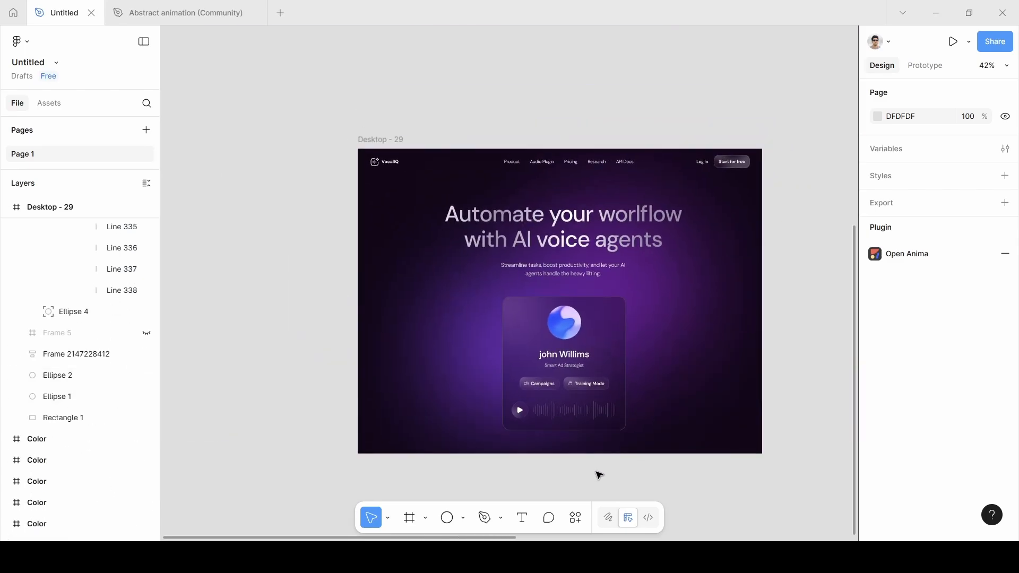
# Step: Copy the waveform frame from Desktop - 29's card into Desktop - 30's card and place it beside the play button
pyautogui.hscroll(2, 599, 473)
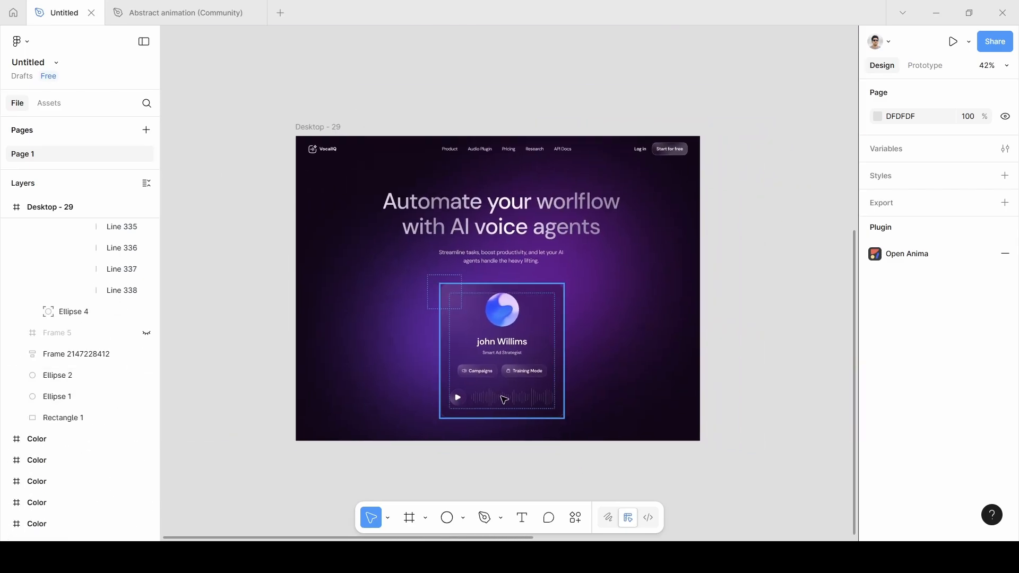
pyautogui.doubleClick(505, 400)
pyautogui.doubleClick(504, 400)
pyautogui.doubleClick(505, 400)
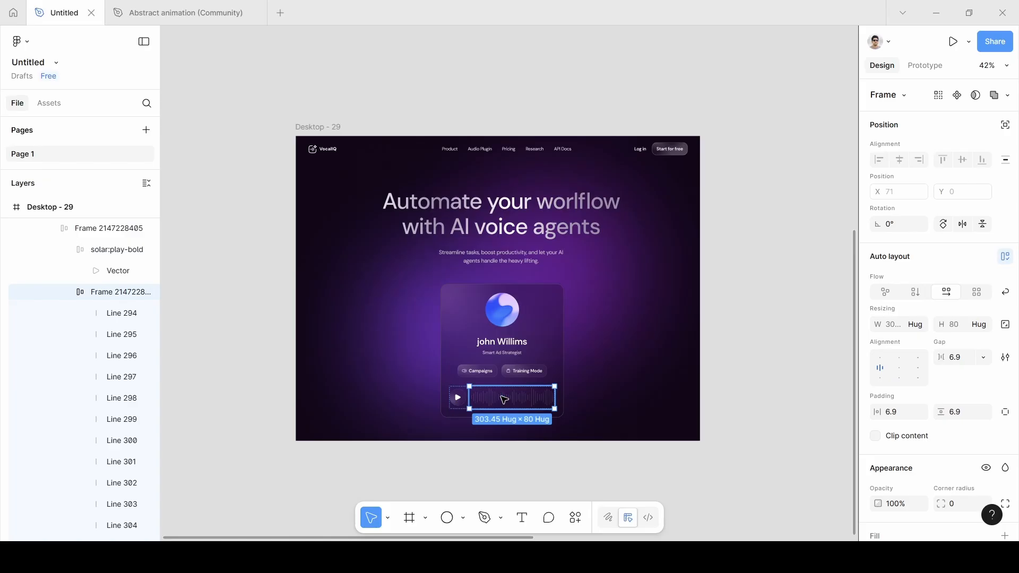
pyautogui.hscroll(10, 504, 400)
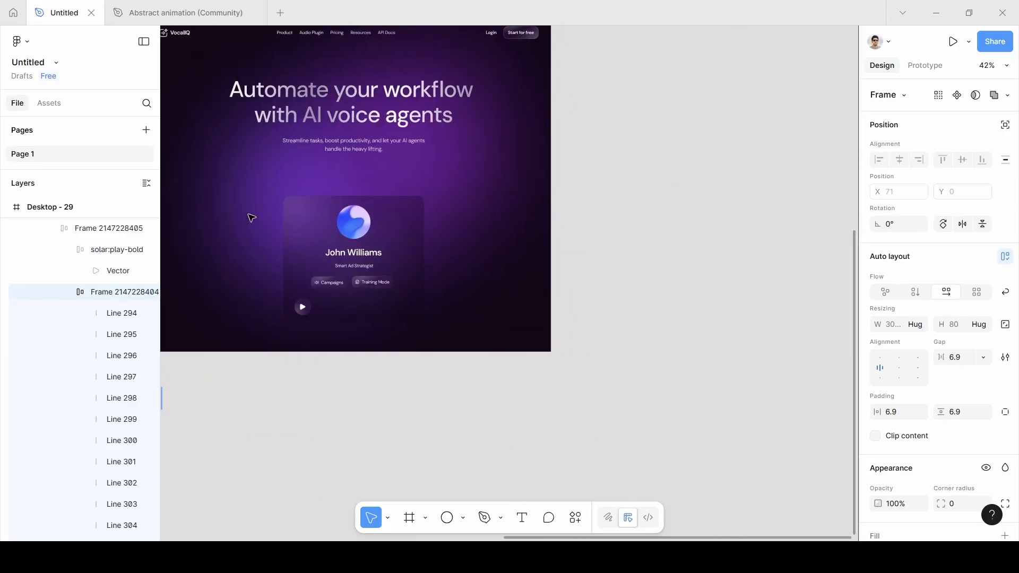
pyautogui.click(317, 228)
pyautogui.scroll(5, 359, 319)
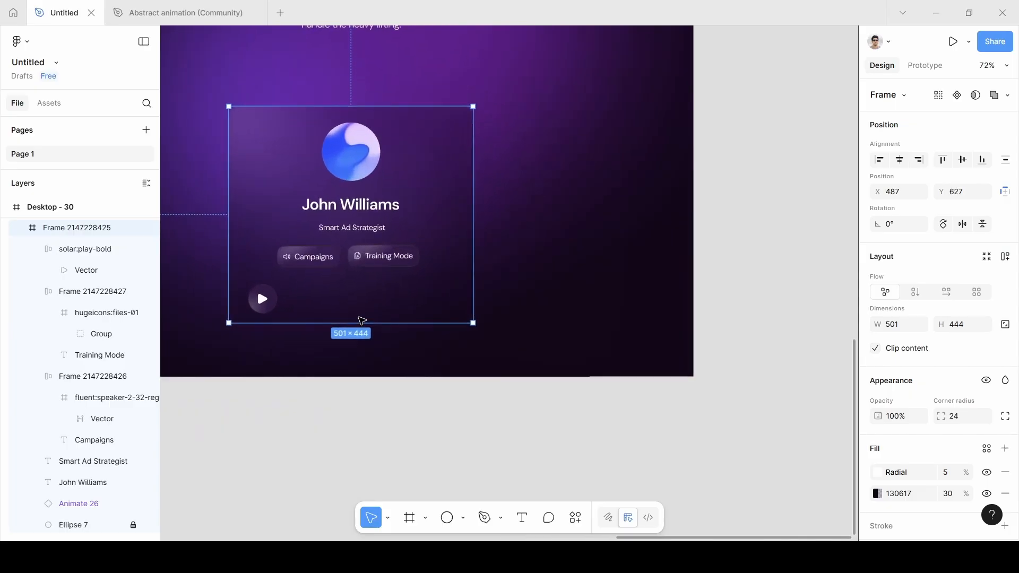
pyautogui.scroll(1, 361, 320)
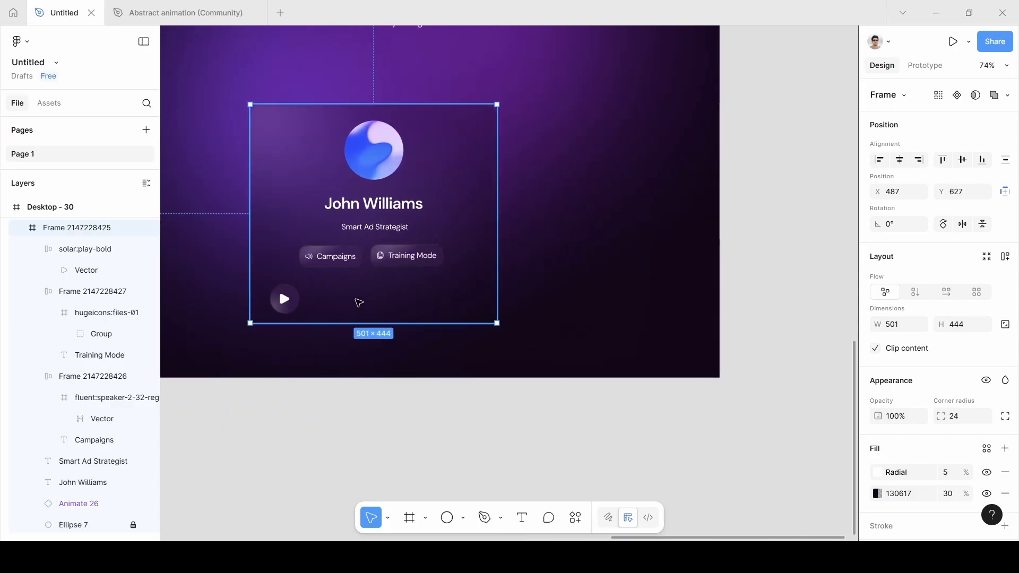
pyautogui.click(317, 129)
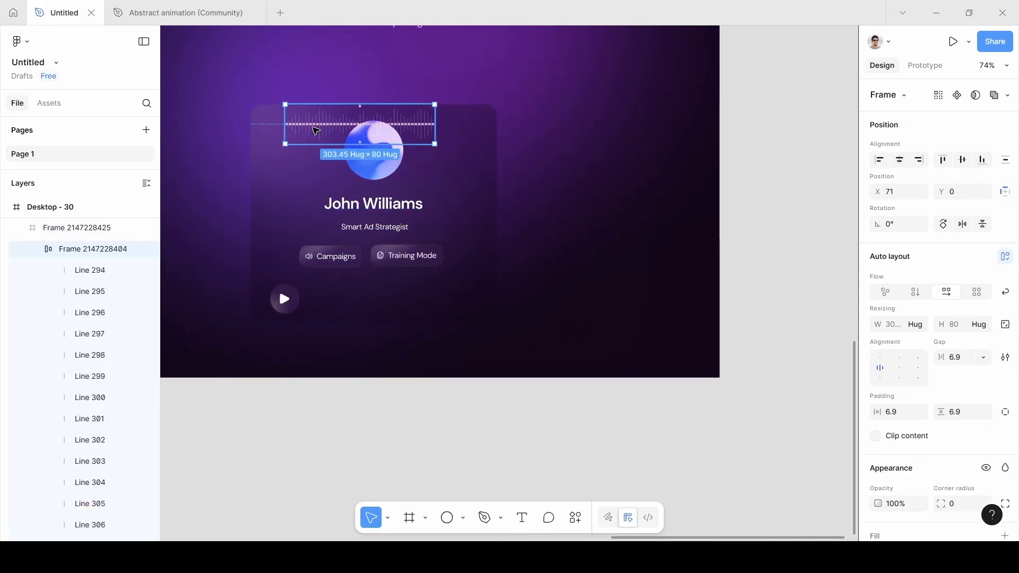
pyautogui.moveTo(316, 130); pyautogui.dragTo(338, 301)
pyautogui.click(365, 410)
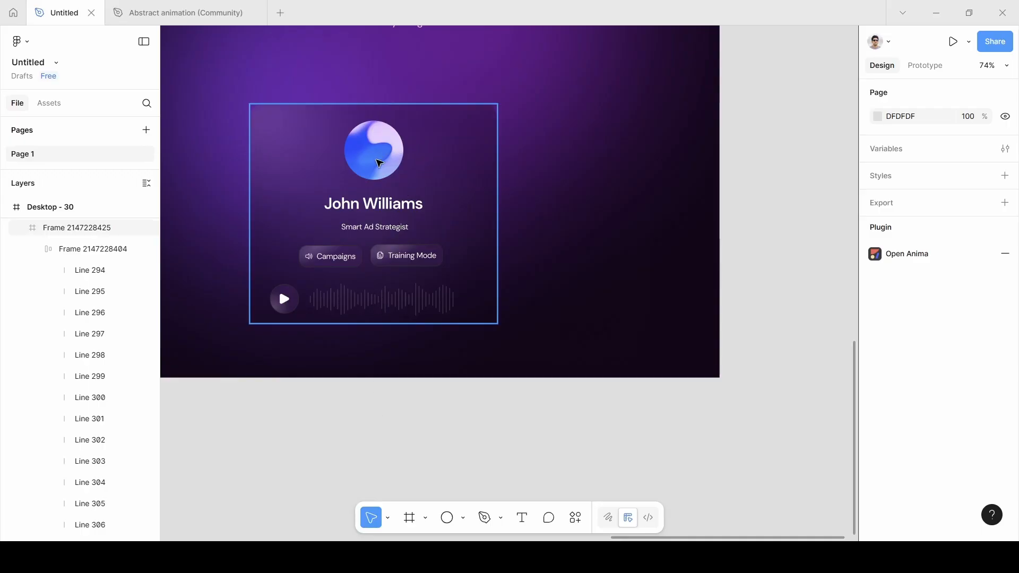
# Step: Group the name and Smart Ad Strategist texts in a vertical auto layout with a gap of 8
pyautogui.doubleClick(379, 163)
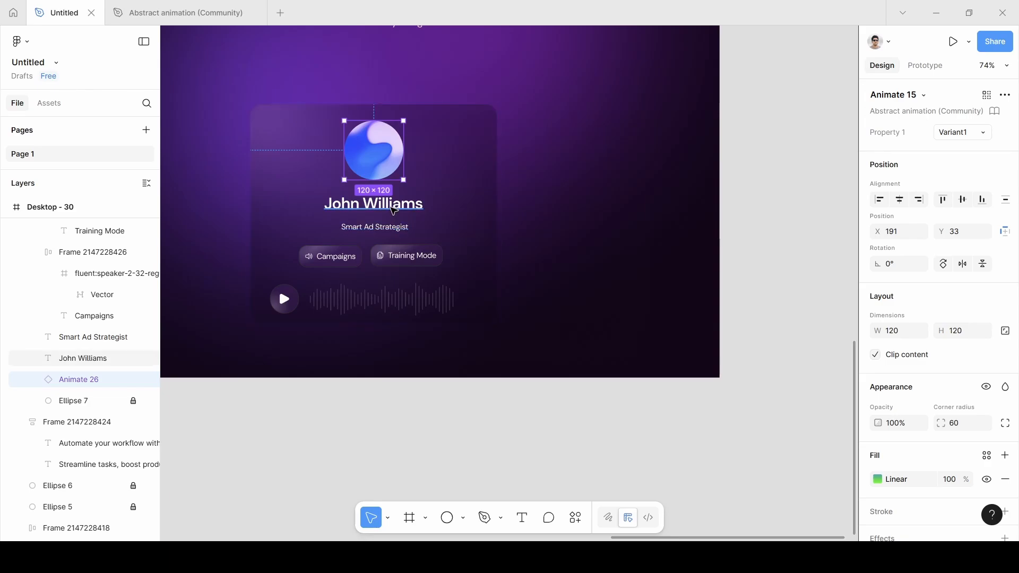
pyautogui.click(394, 211)
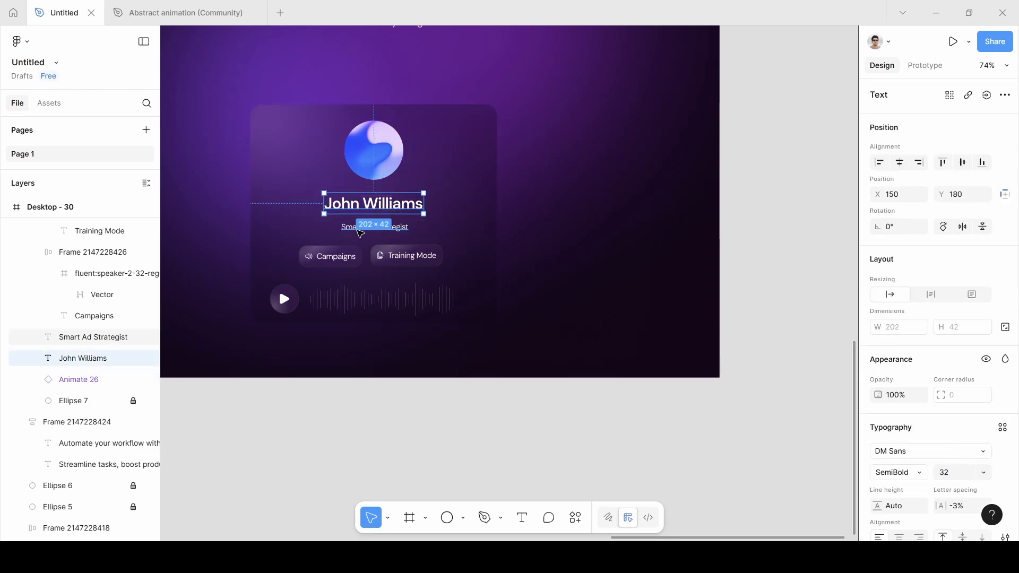
pyautogui.keyDown('shift'); pyautogui.click(350, 230); pyautogui.keyUp('shift')
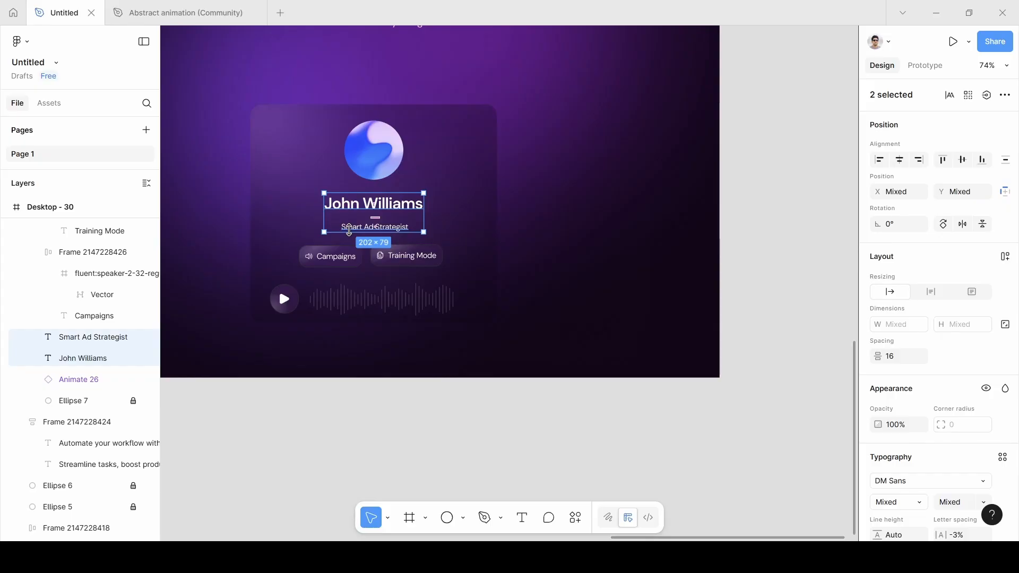
pyautogui.hotkey('shift', 'a')
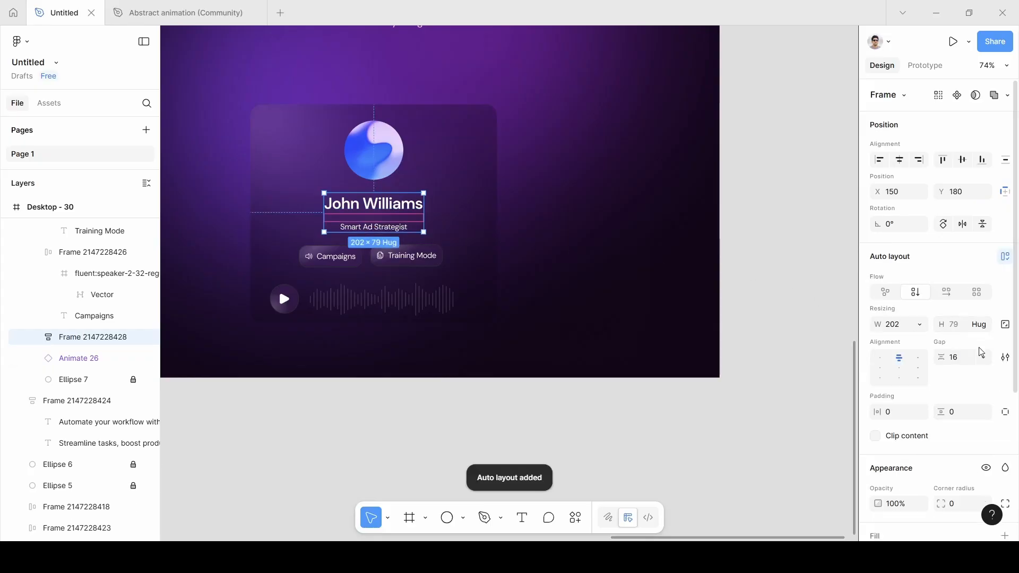
pyautogui.click(960, 359)
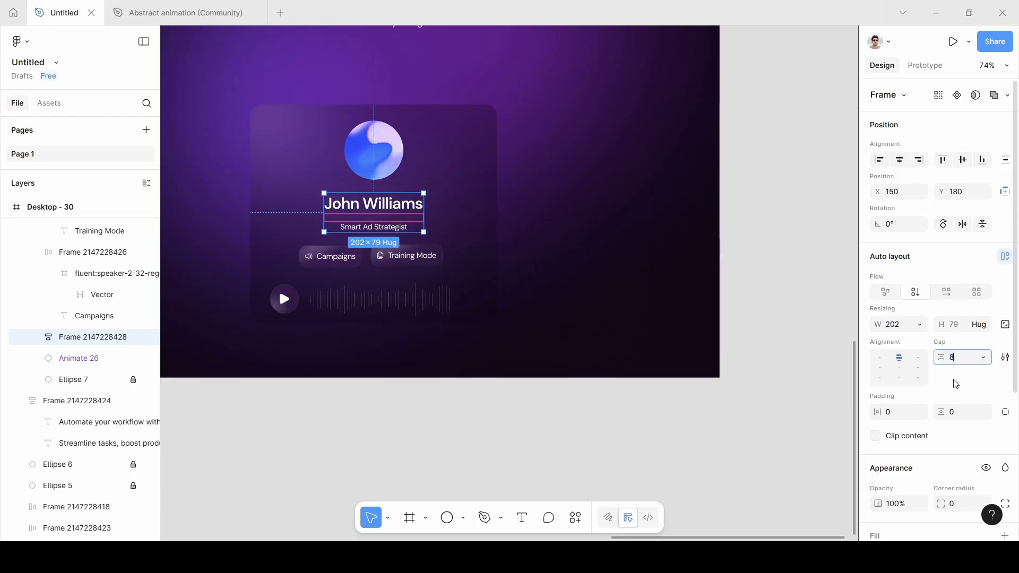
pyautogui.press('Return')
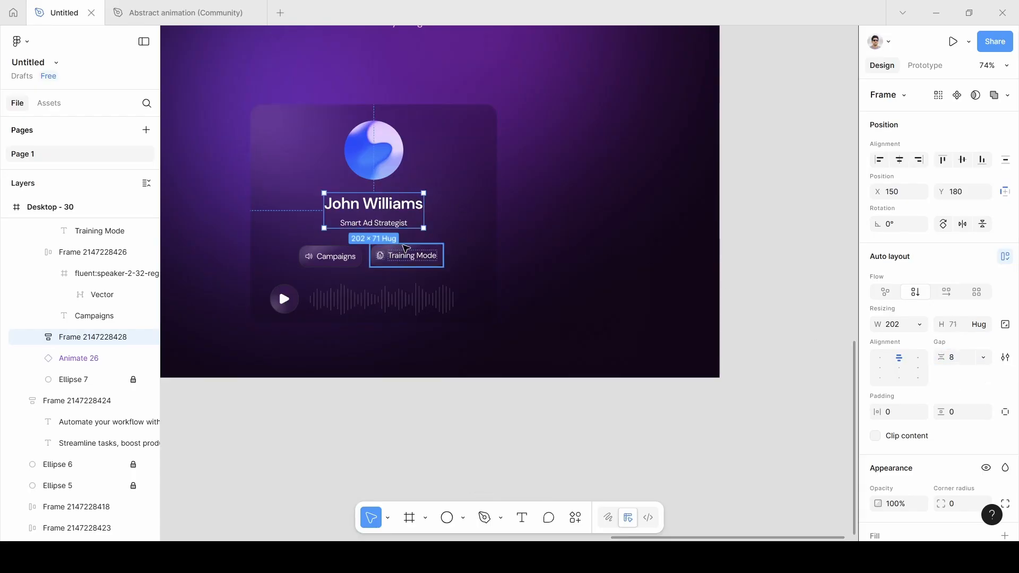
# Step: Group the Campaigns and Training Mode buttons in a horizontal auto layout with a gap of 16
pyautogui.click(338, 261)
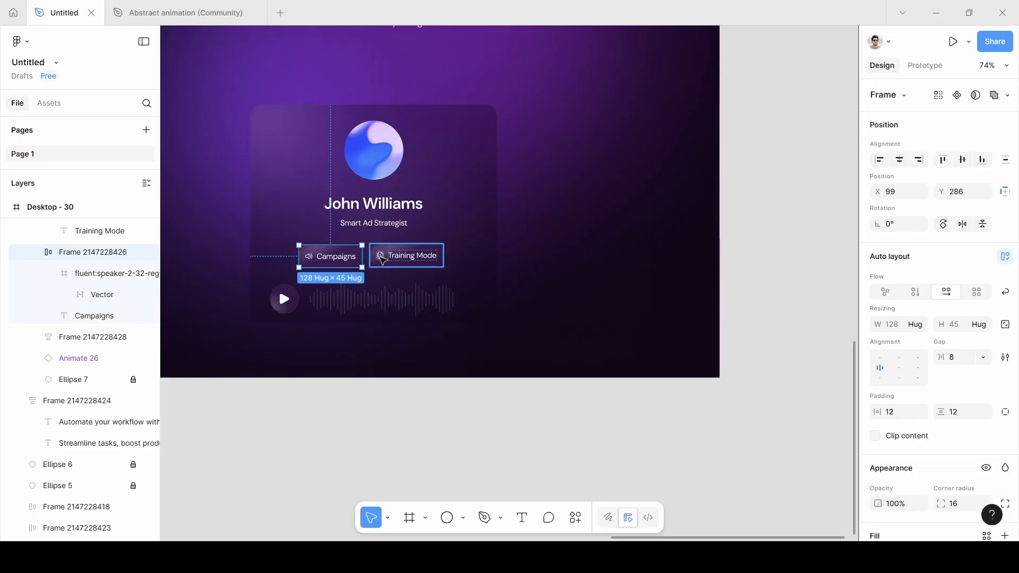
pyautogui.keyDown('shift'); pyautogui.click(383, 260); pyautogui.keyUp('shift')
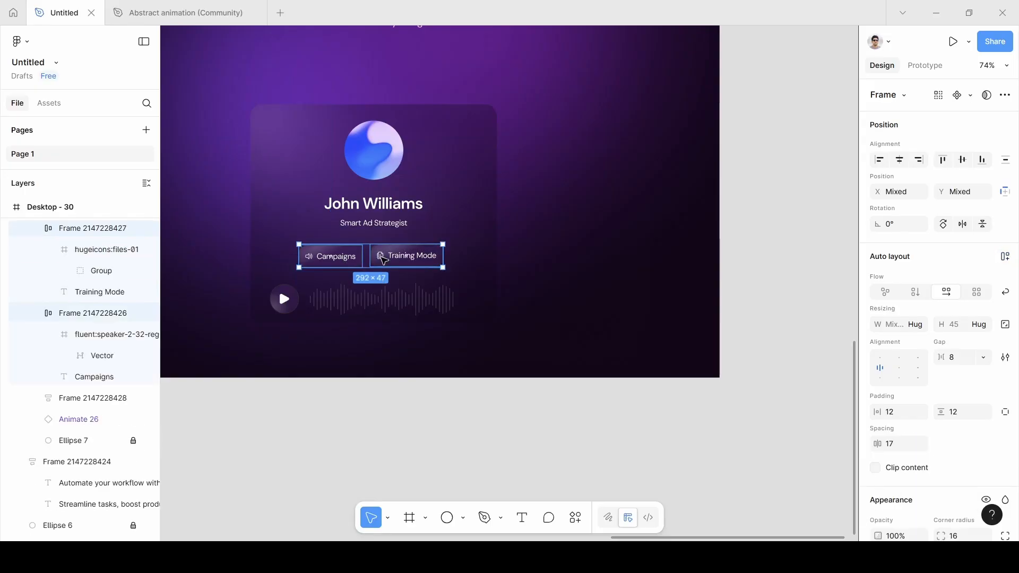
pyautogui.hotkey('shift', 'a')
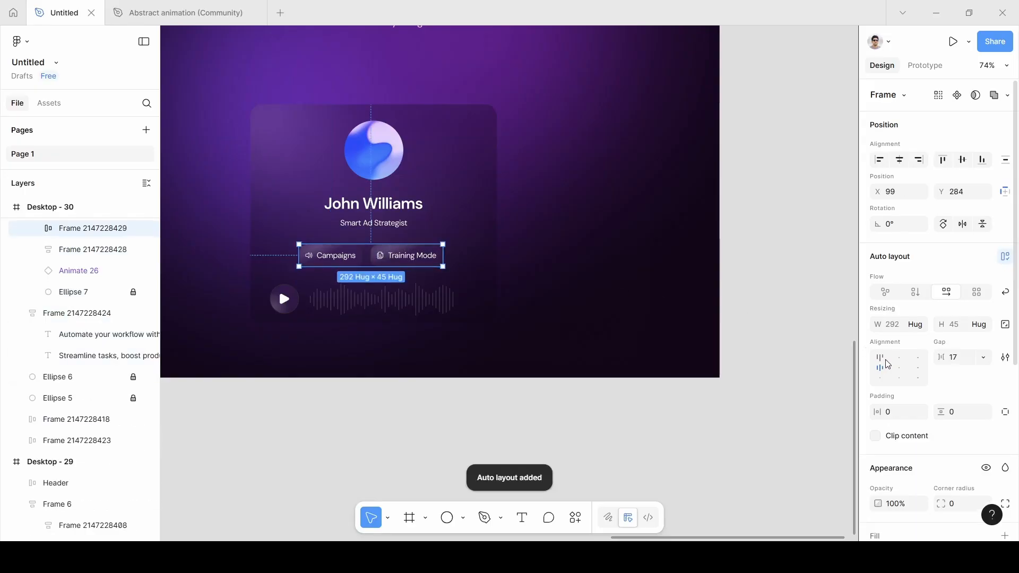
pyautogui.click(962, 361)
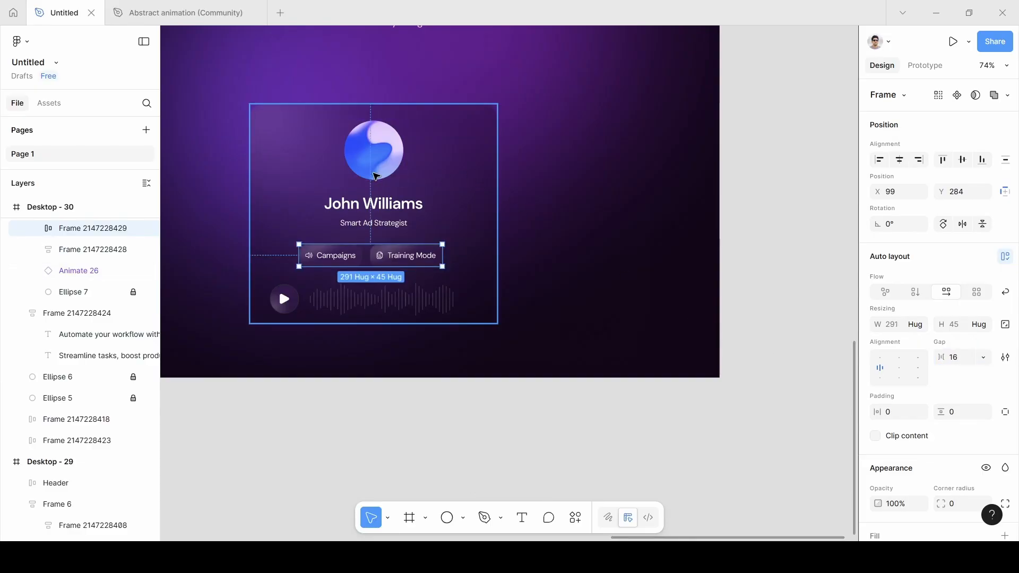
# Step: Group the play button and waveform in a horizontal auto layout with a gap of 12, and shift the row right to X 67
pyautogui.click(377, 172)
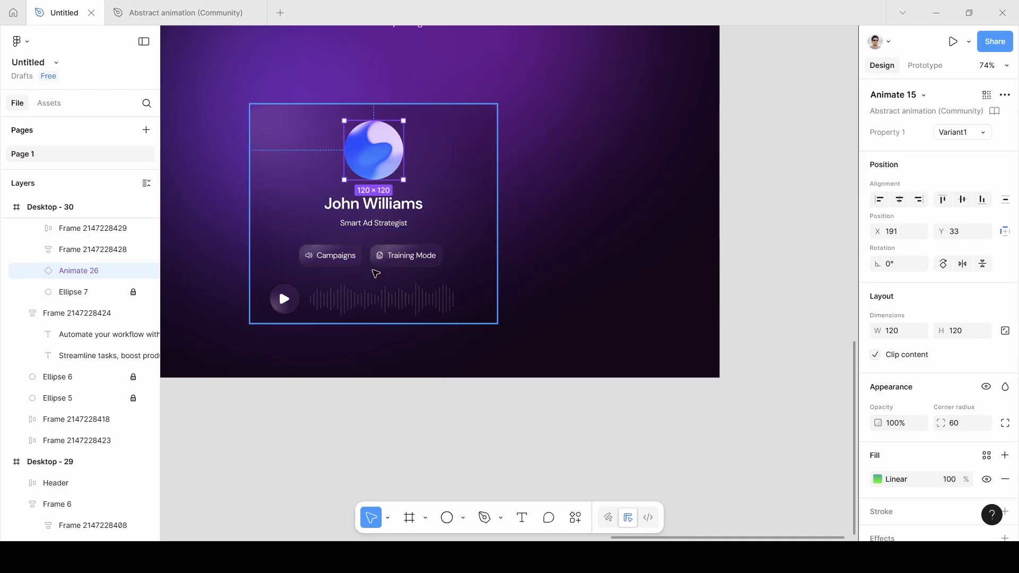
pyautogui.click(285, 298)
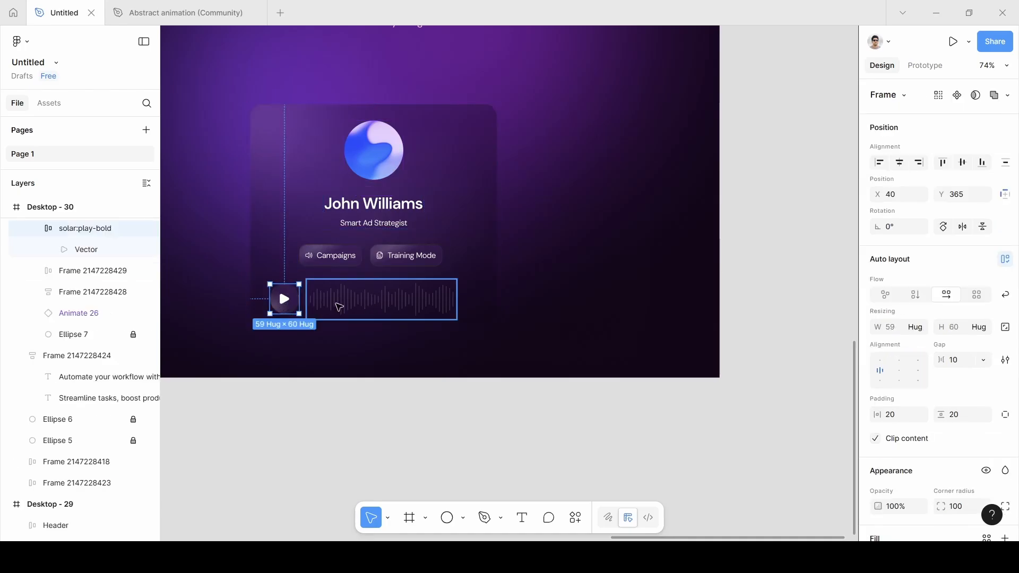
pyautogui.keyDown('shift'); pyautogui.click(339, 307); pyautogui.keyUp('shift')
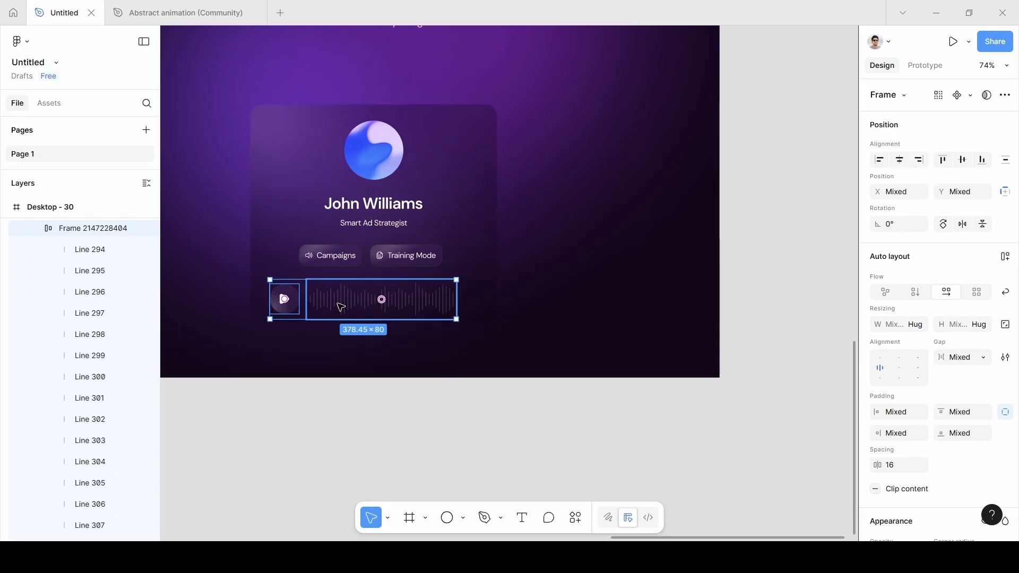
pyautogui.hotkey('shift', 'a')
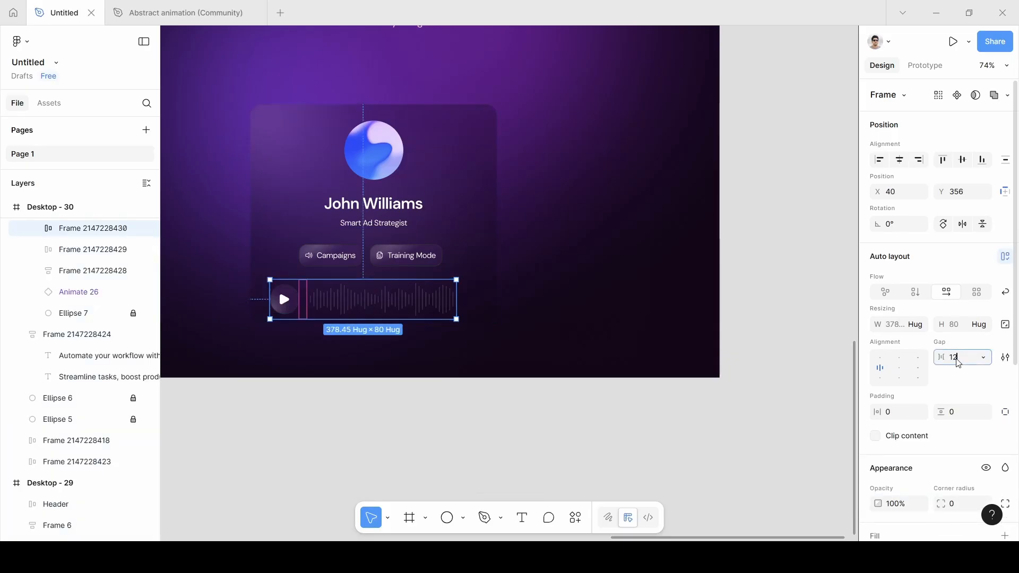
pyautogui.press('Return')
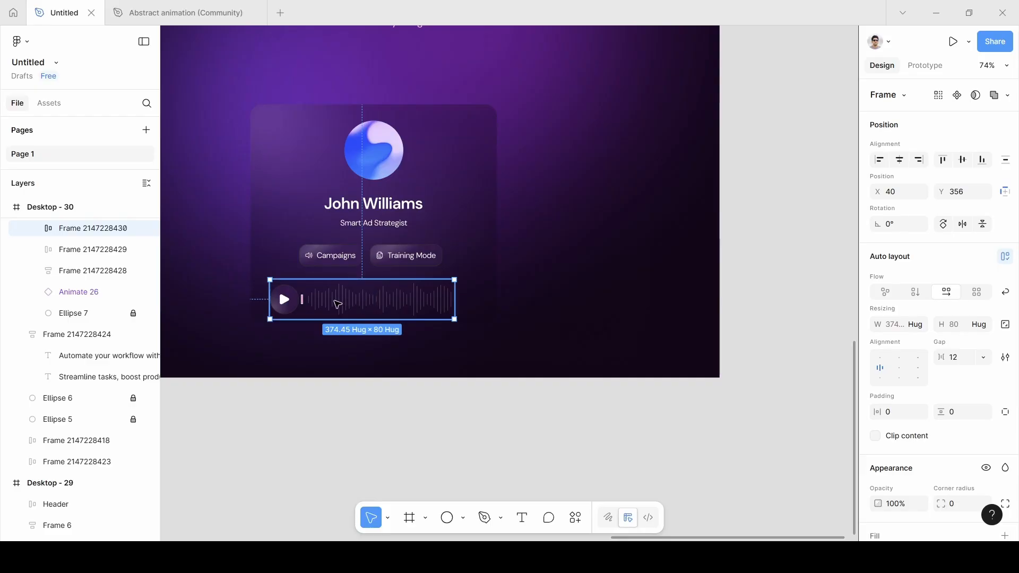
pyautogui.moveTo(338, 304); pyautogui.dragTo(352, 304)
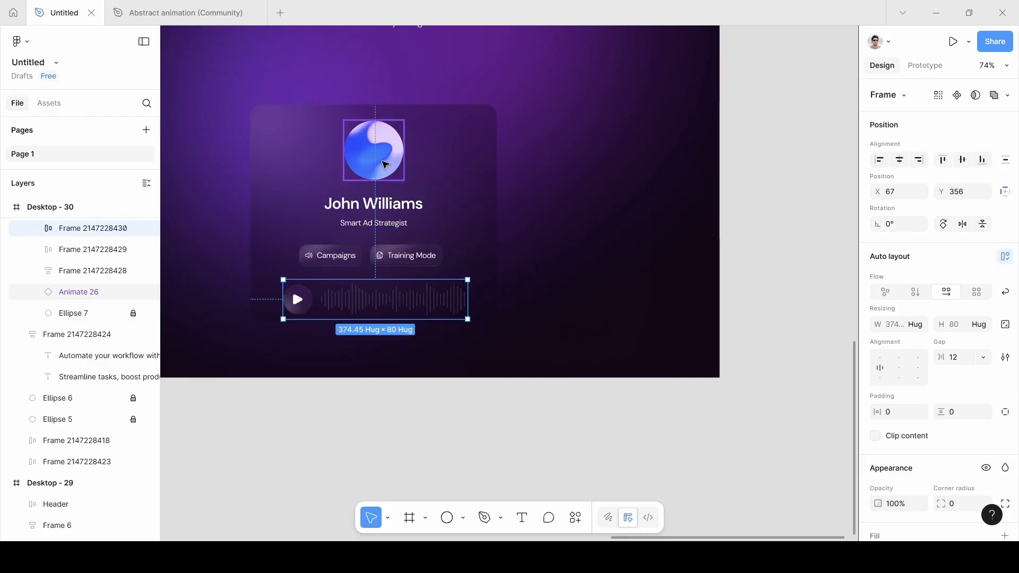
# Step: Group the avatar, name block, buttons row and play row in a vertical auto layout with a gap of 32
pyautogui.click(385, 163)
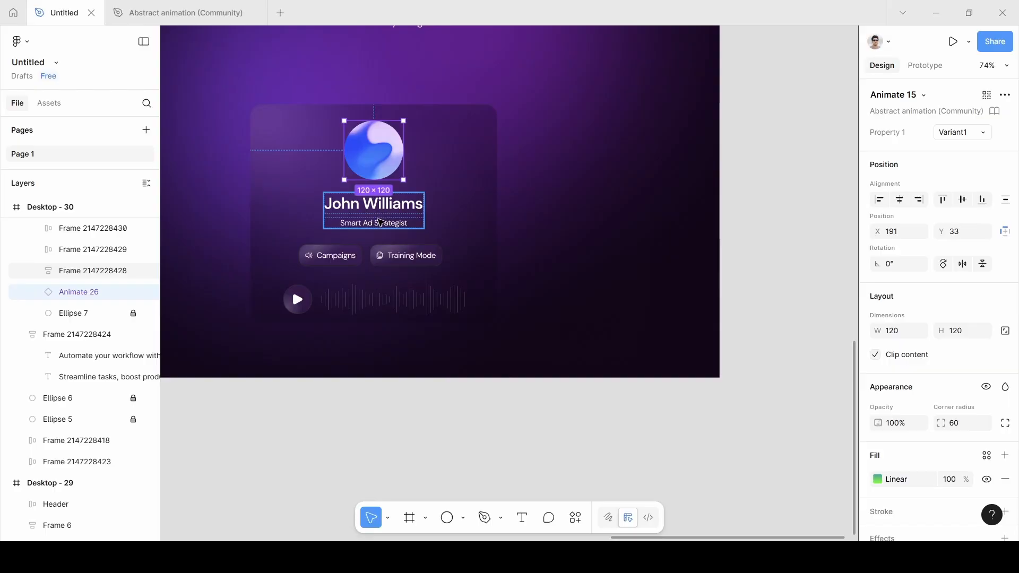
pyautogui.keyDown('shift'); pyautogui.click(378, 220); pyautogui.keyUp('shift')
pyautogui.keyDown('shift'); pyautogui.click(341, 256); pyautogui.keyUp('shift')
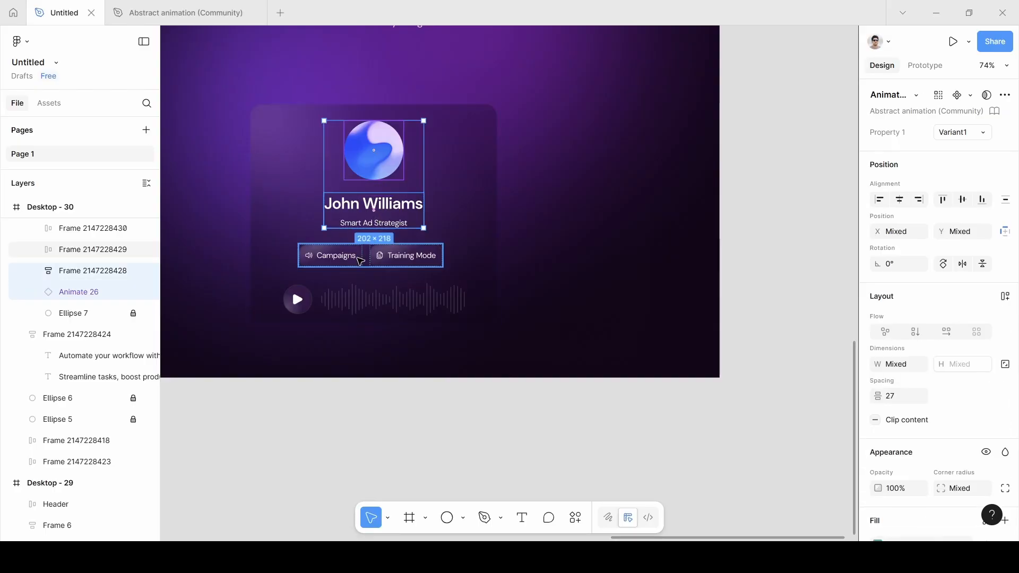
pyautogui.keyDown('shift'); pyautogui.click(357, 301); pyautogui.keyUp('shift')
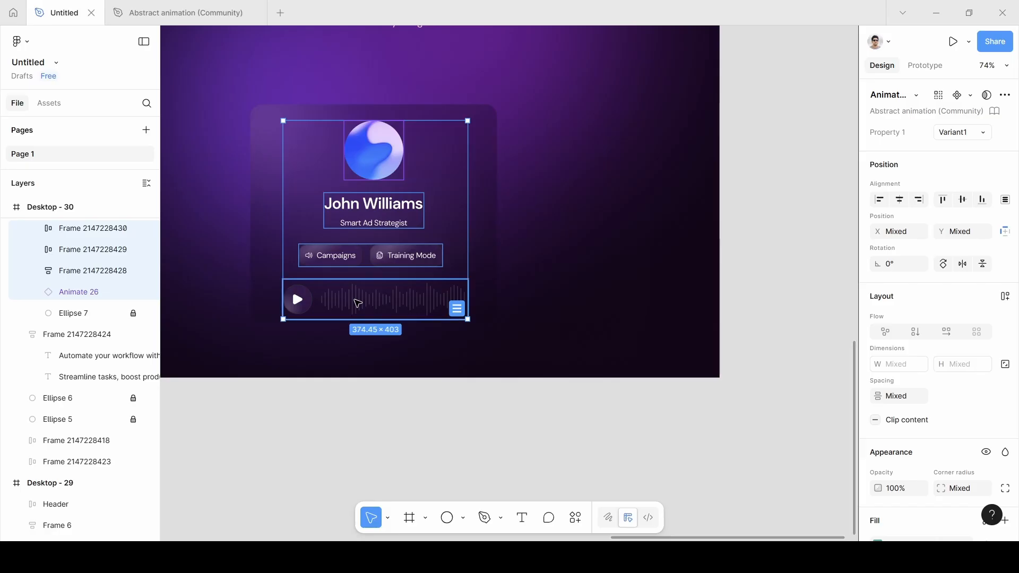
pyautogui.hotkey('shift', 'a')
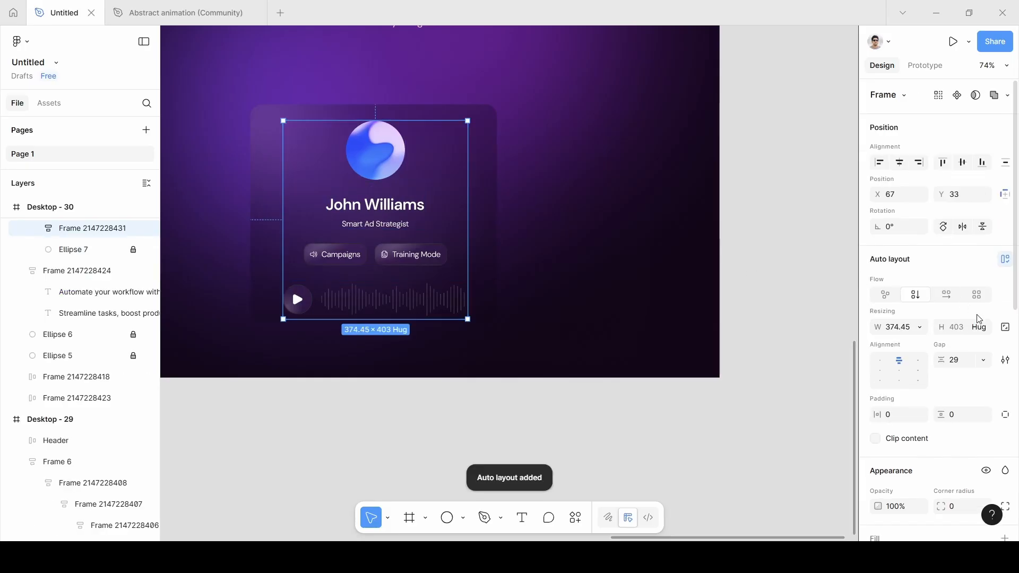
pyautogui.click(968, 360)
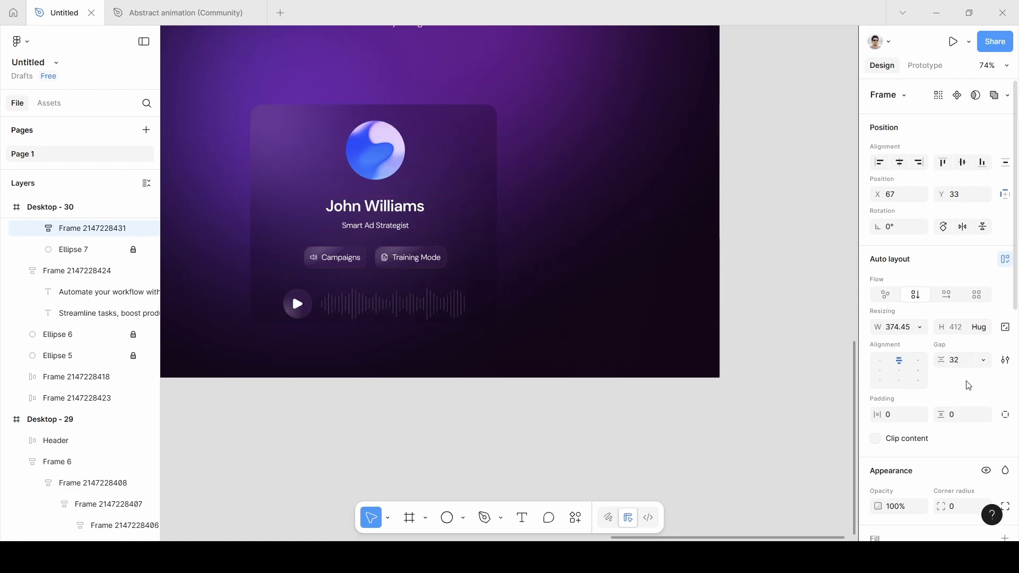
# Step: Resize the card frame to a height of about 478 and narrow both sides around its content
pyautogui.click(264, 165)
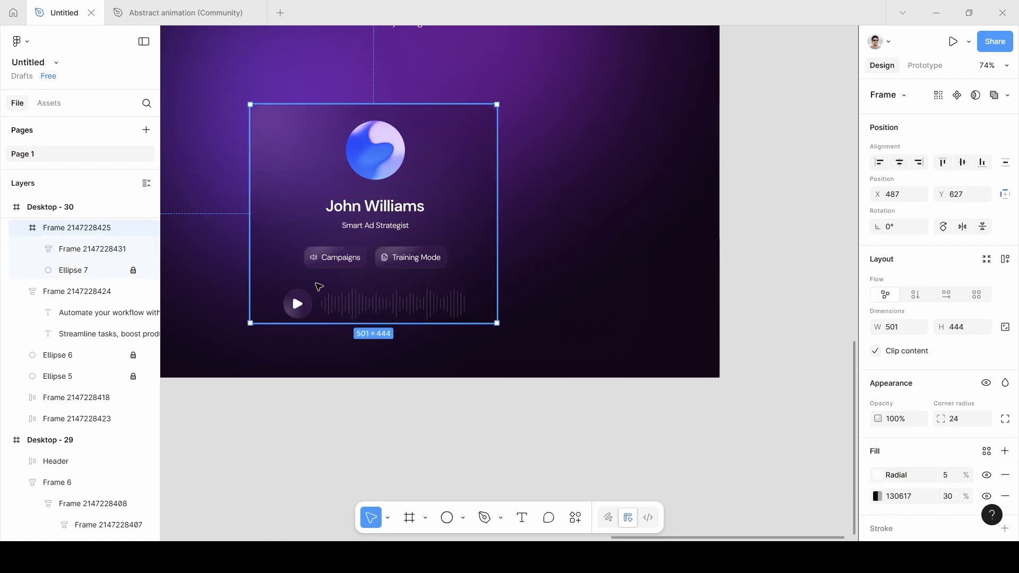
pyautogui.moveTo(348, 322); pyautogui.dragTo(347, 336)
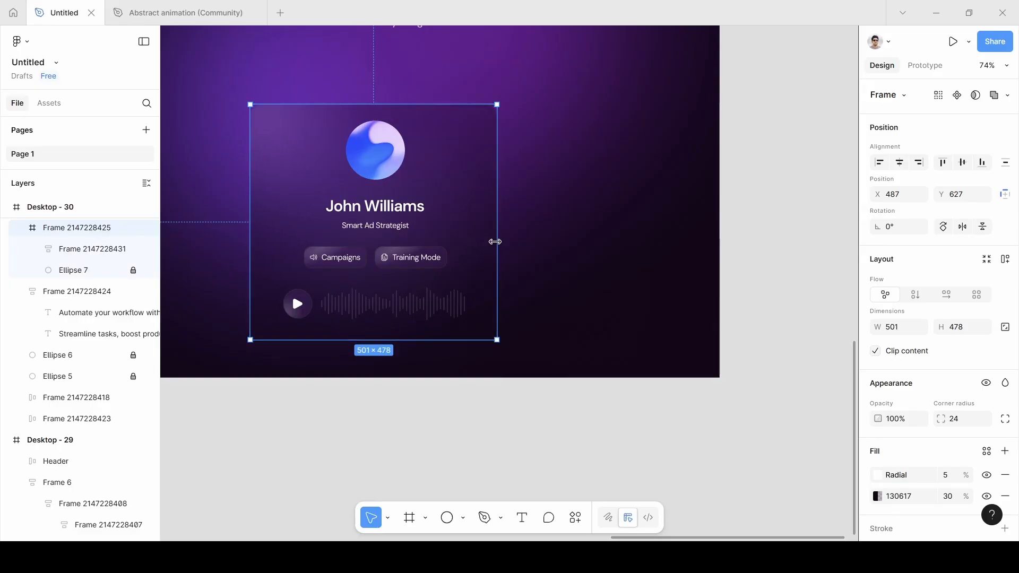
pyautogui.moveTo(497, 243); pyautogui.dragTo(481, 242)
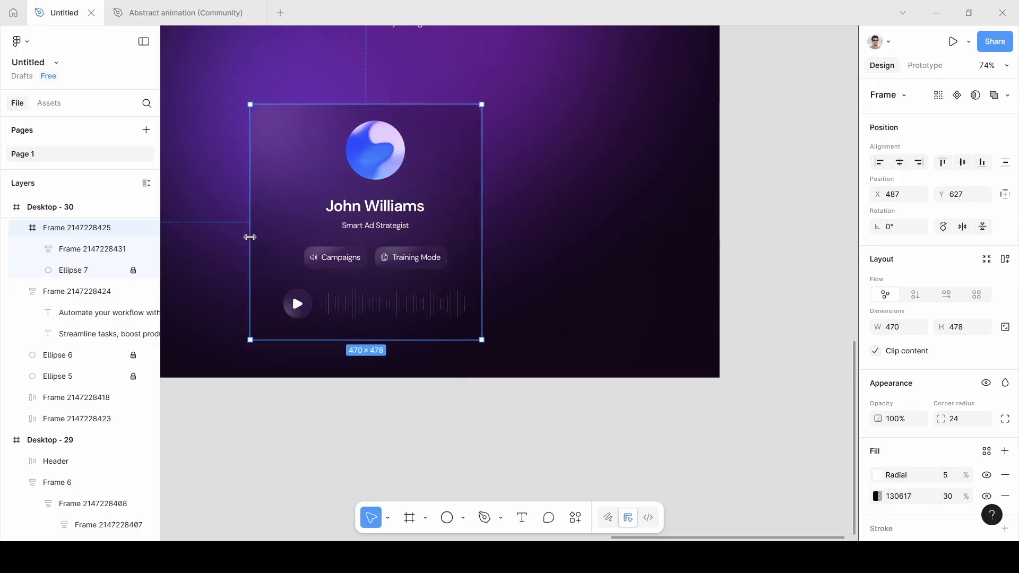
pyautogui.moveTo(251, 236)
pyautogui.mouseDown()
pyautogui.moveTo(260, 234)
pyautogui.moveTo(245, 234)
pyautogui.mouseUp()
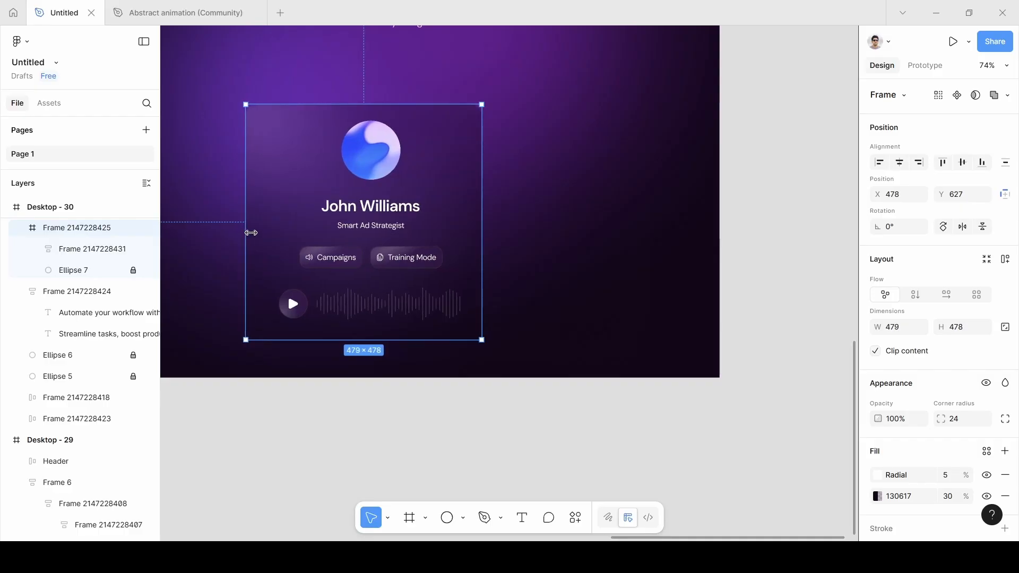
pyautogui.moveTo(251, 233); pyautogui.dragTo(266, 233)
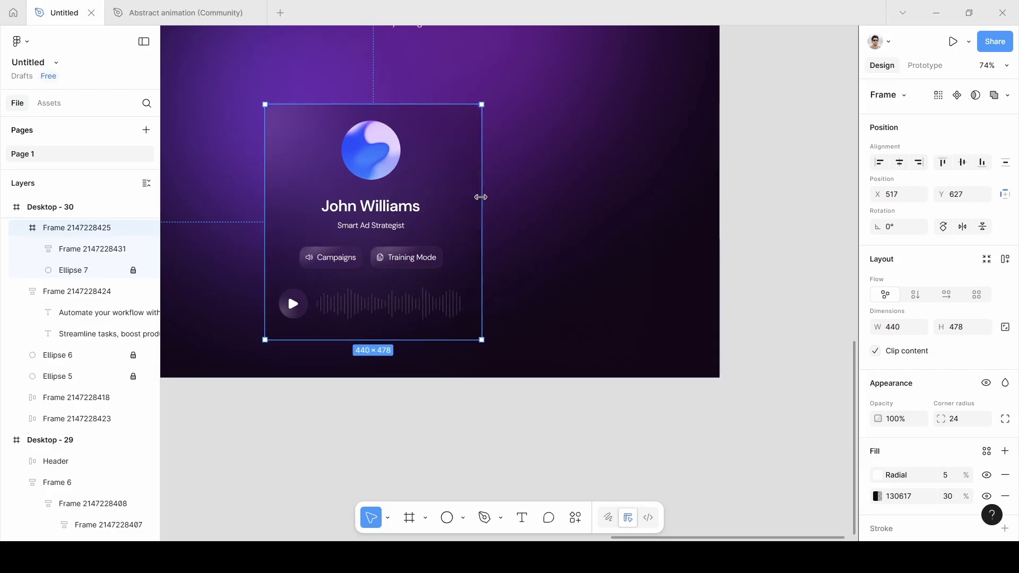
pyautogui.moveTo(477, 198); pyautogui.dragTo(473, 198)
pyautogui.click(423, 414)
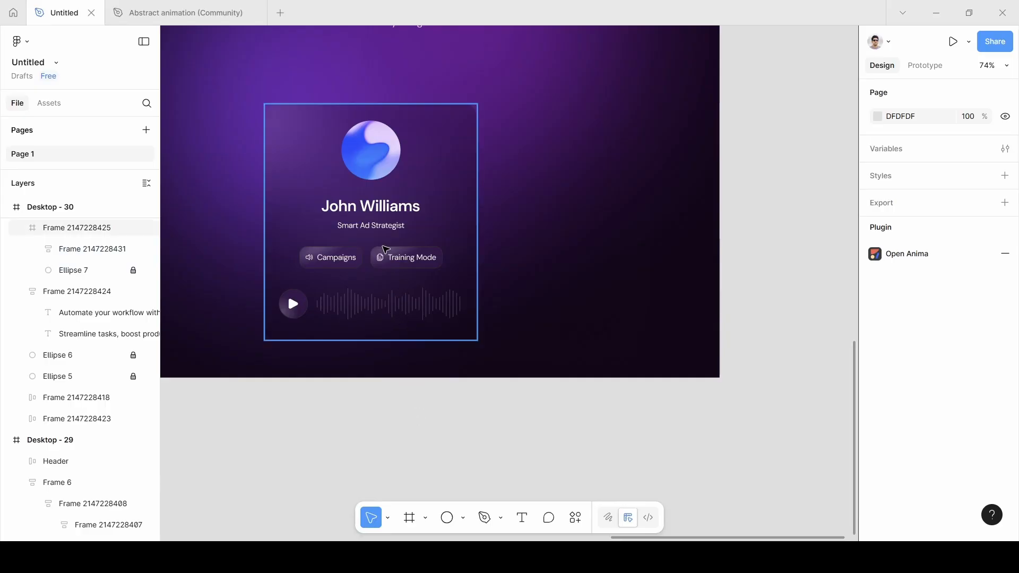
# Step: Compare the card and overall hero layout of Desktop - 30 with the Desktop - 29 reference
pyautogui.scroll(-5, 406, 255)
pyautogui.hscroll(-10, 386, 246)
pyautogui.hscroll(-6, 386, 245)
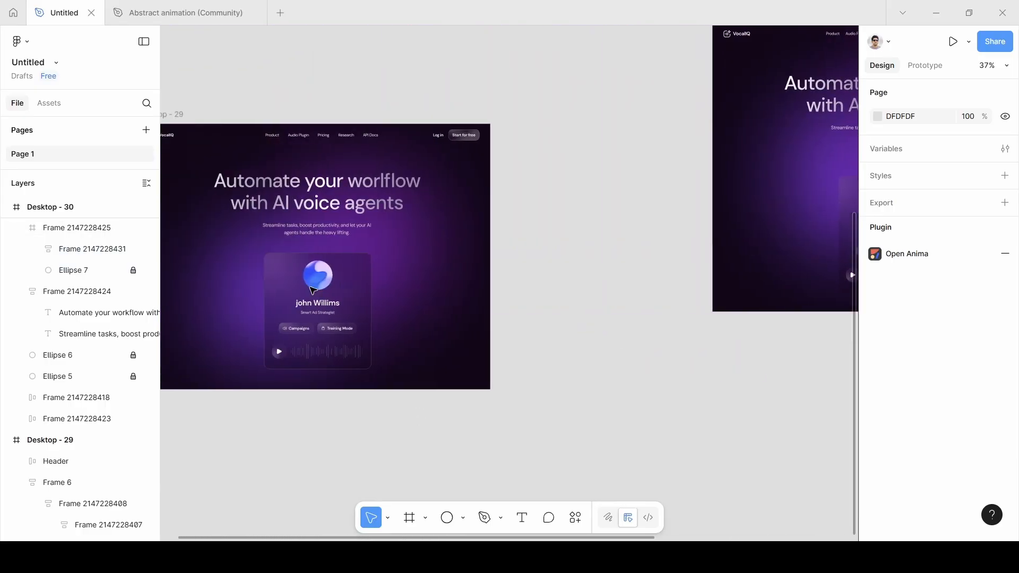
pyautogui.hscroll(15, 373, 423)
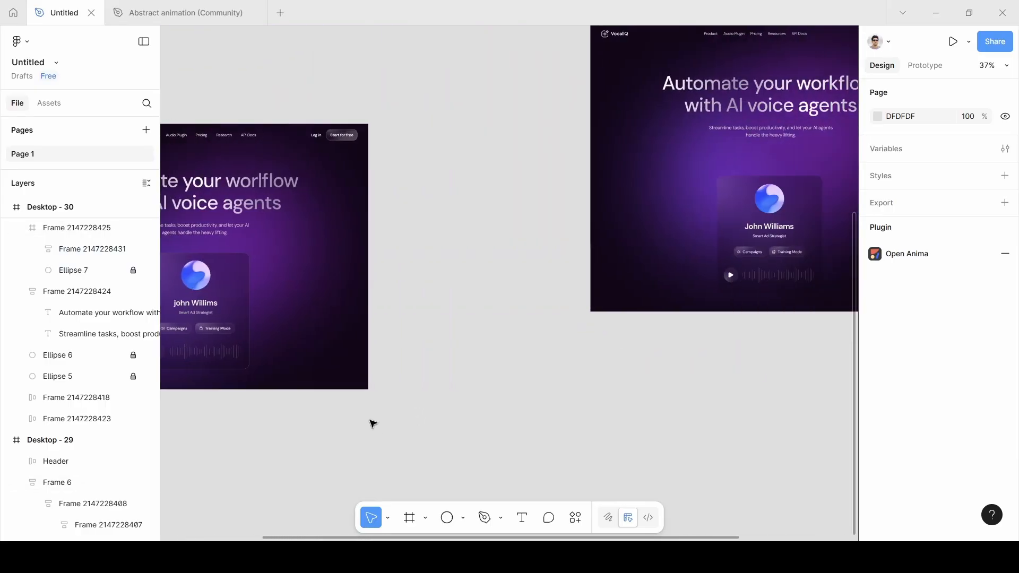
pyautogui.scroll(3, 445, 268)
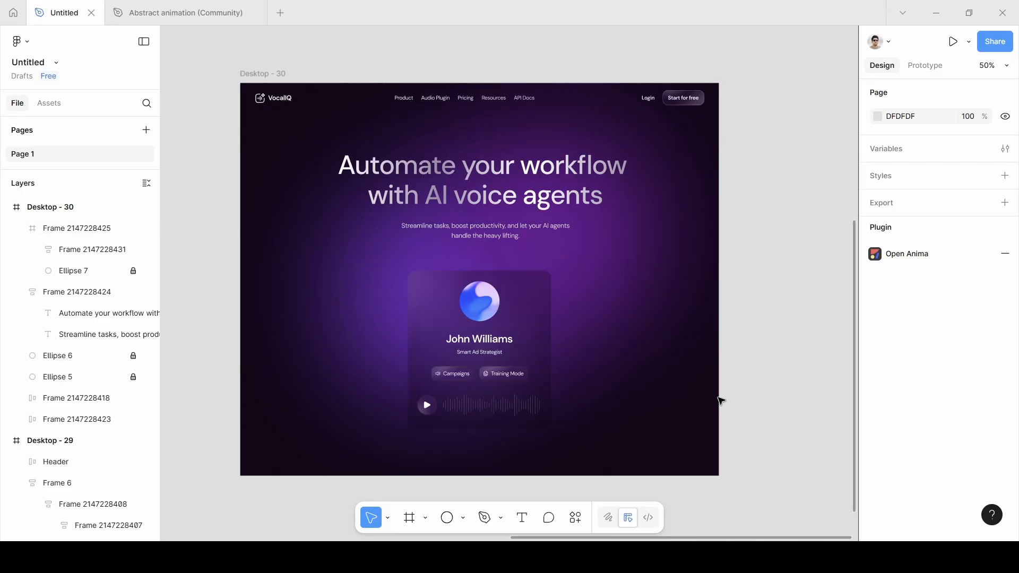
pyautogui.scroll(-1, 721, 401)
pyautogui.keyDown('ctrl'); pyautogui.scroll(4, 721, 400); pyautogui.keyUp('ctrl')
pyautogui.scroll(2, 721, 401)
pyautogui.hscroll(-3, 720, 401)
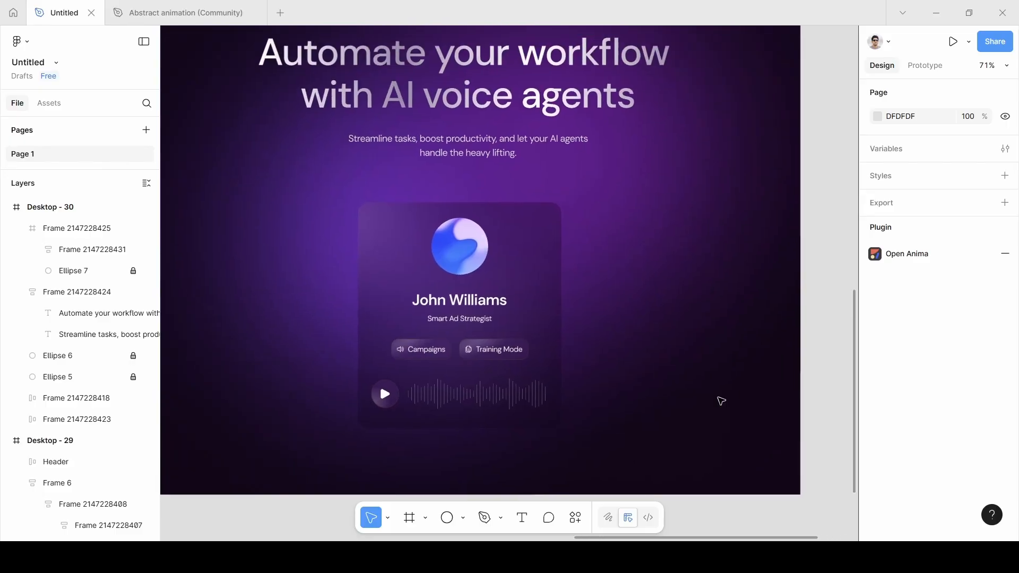
pyautogui.keyDown('ctrl'); pyautogui.scroll(-4, 721, 401); pyautogui.keyUp('ctrl')
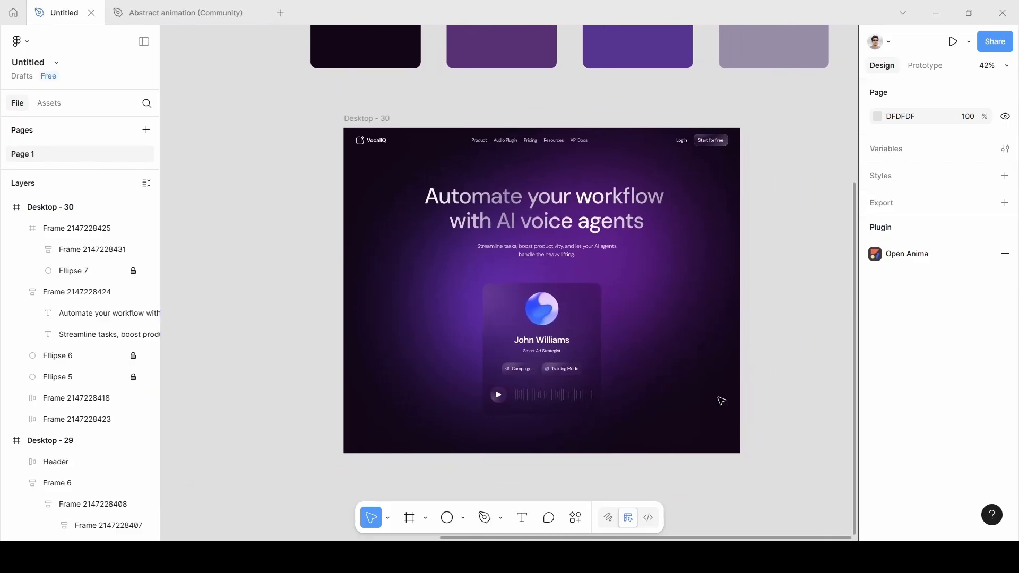
pyautogui.hscroll(1, 718, 398)
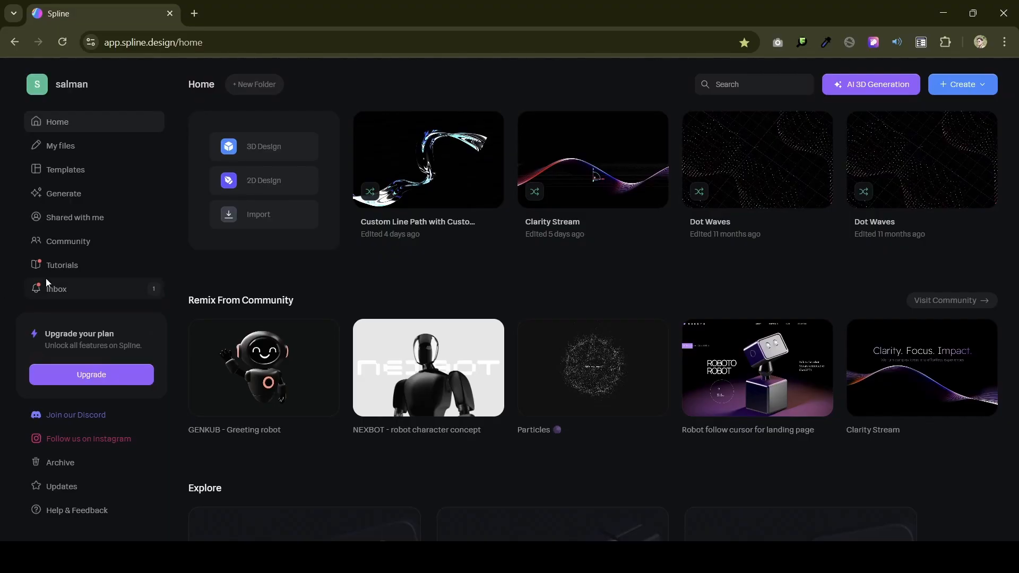
# Step: In Spline, search the community scenes for "wave"
pyautogui.click(61, 247)
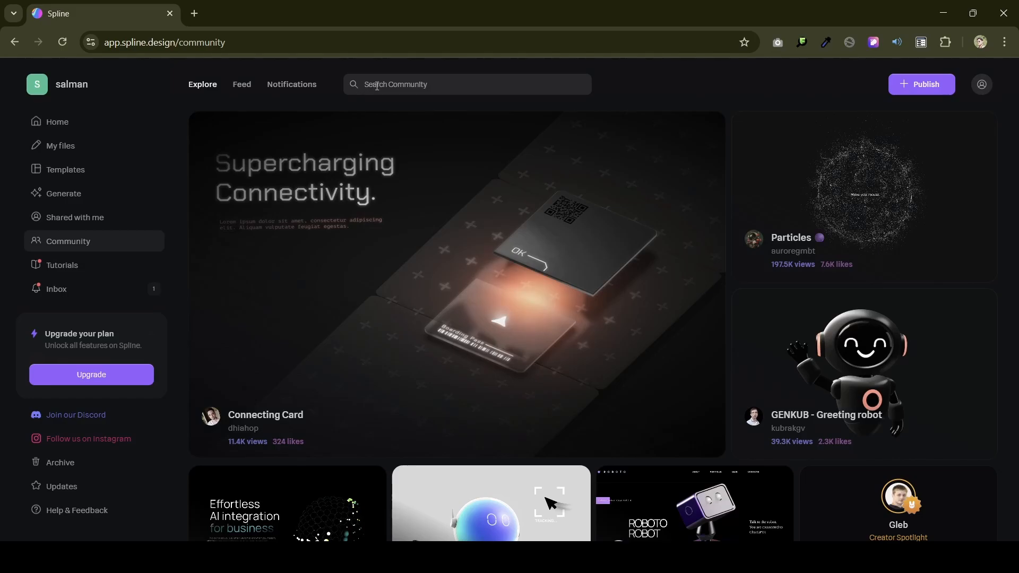
pyautogui.click(411, 83)
pyautogui.write('wave')
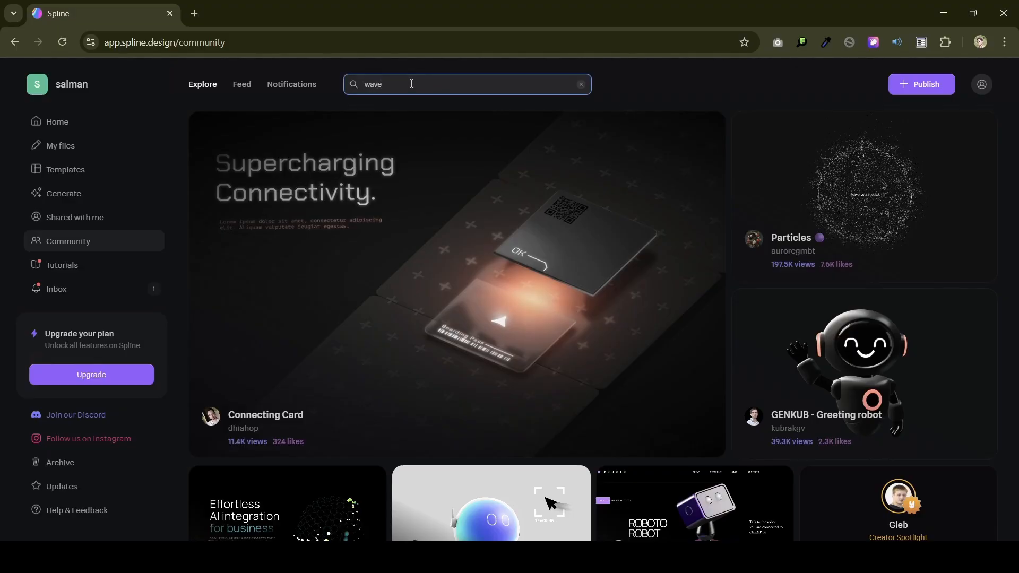
pyautogui.press('Return')
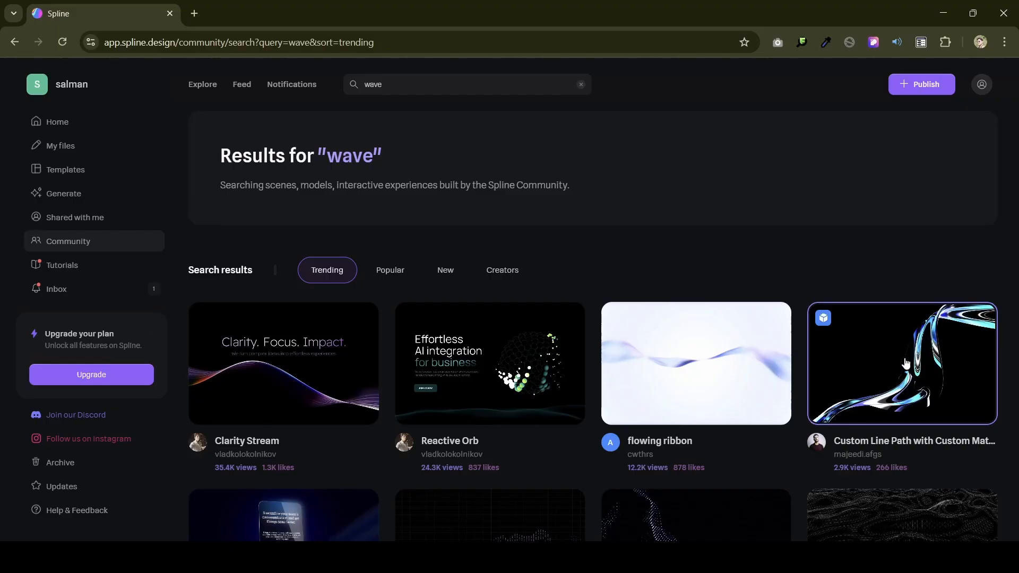
# Step: Open the Custom Line Path with Custom Matcap community scene and remix it
pyautogui.click(907, 363)
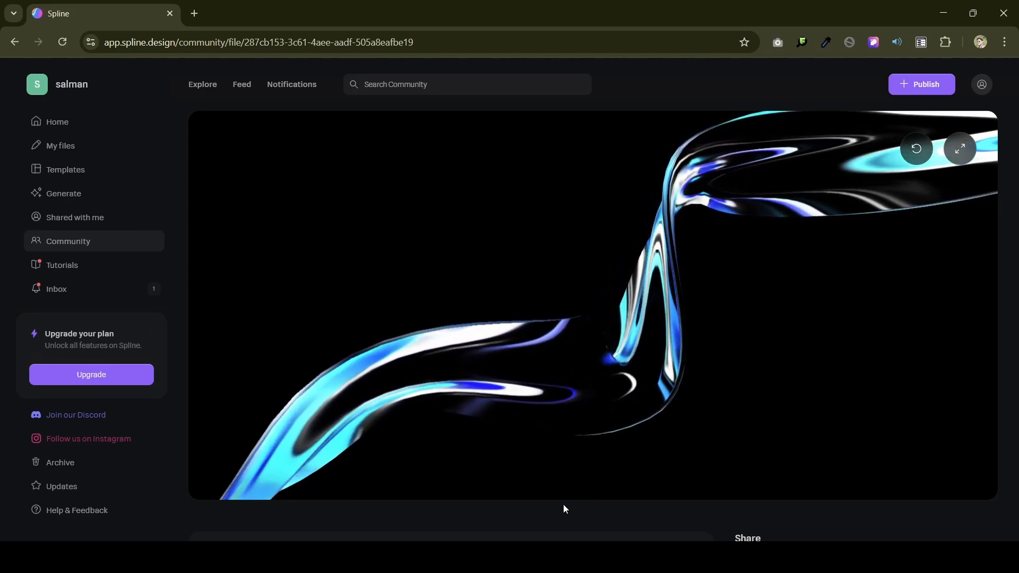
pyautogui.scroll(-3, 563, 505)
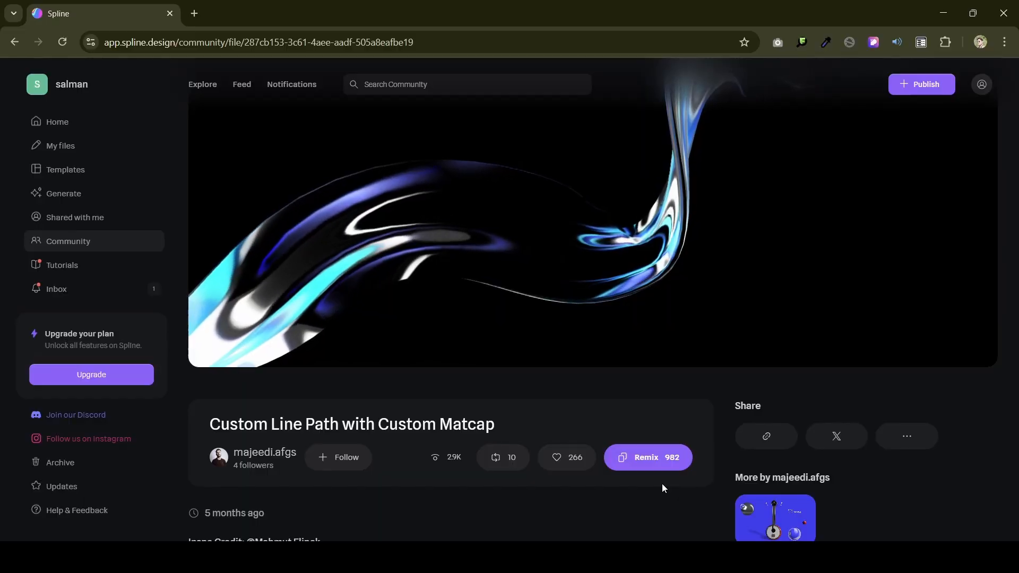
pyautogui.click(647, 458)
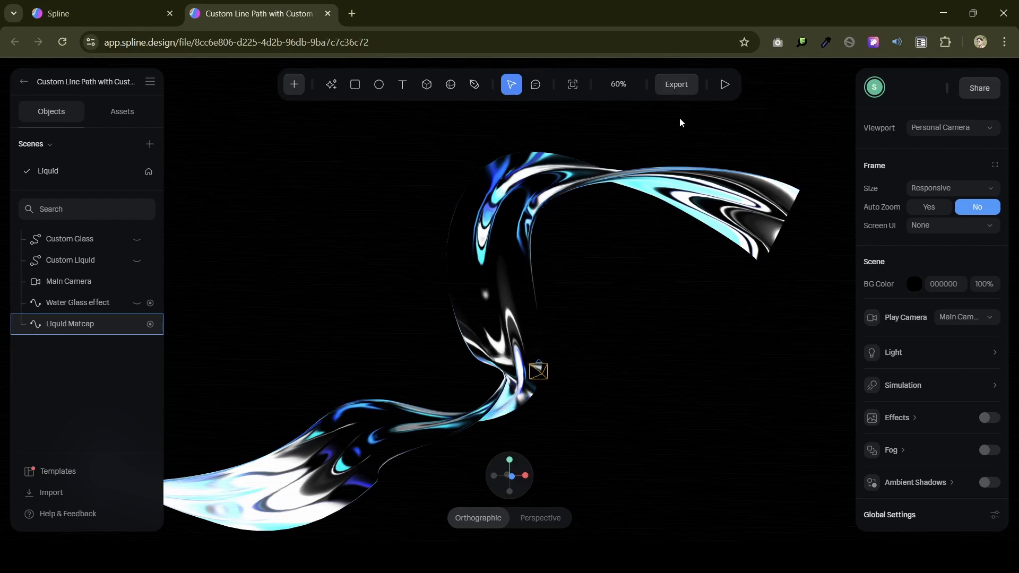
# Step: Hide the BG Color in the play settings of the scene's Public URL export
pyautogui.click(685, 87)
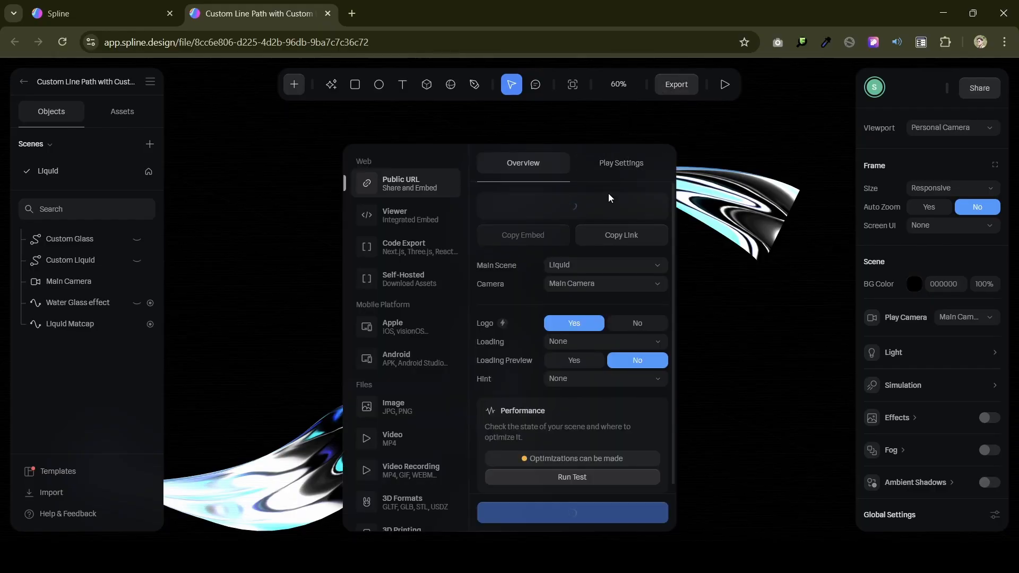
pyautogui.click(625, 164)
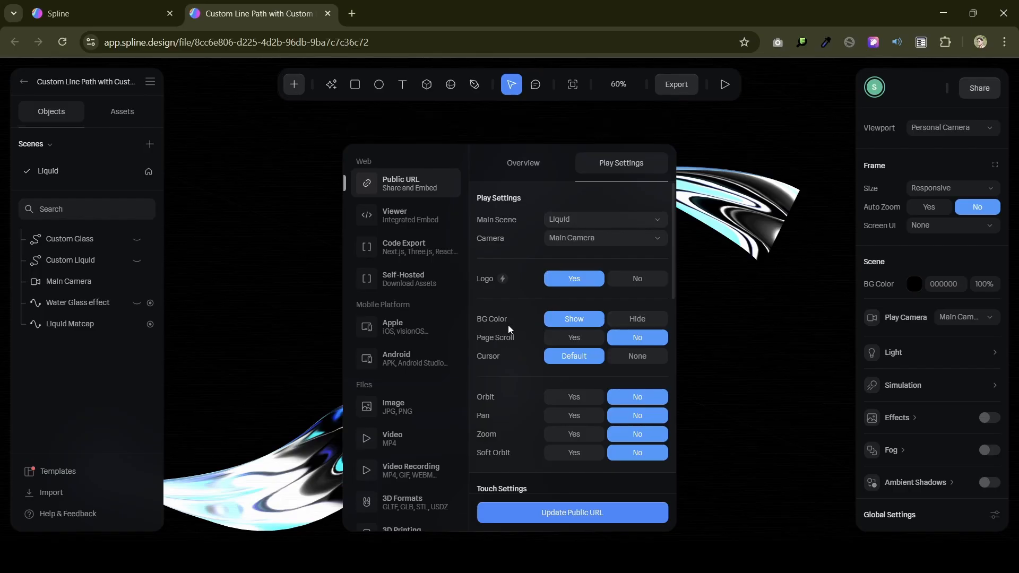
pyautogui.click(639, 318)
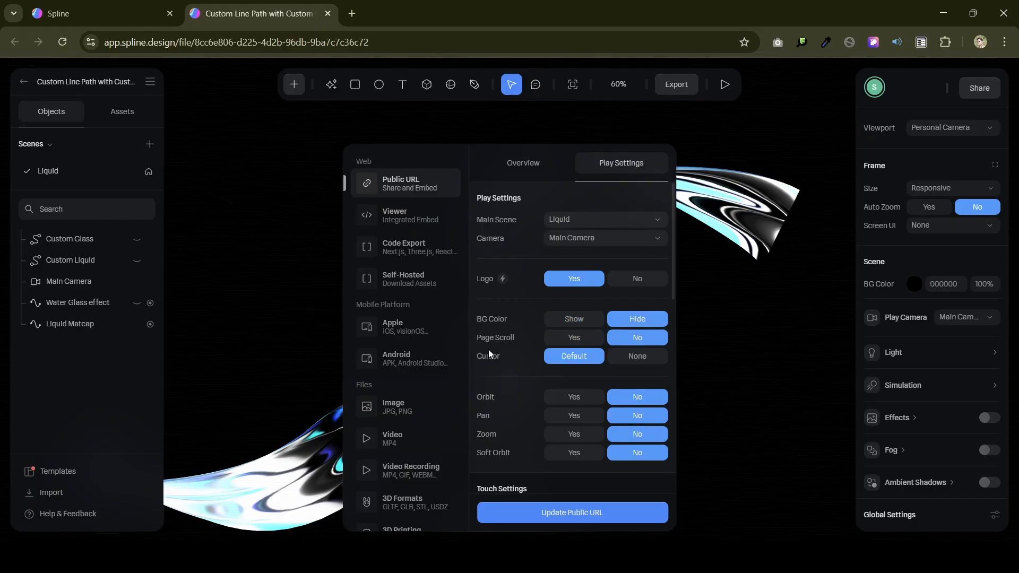
pyautogui.scroll(-3, 494, 352)
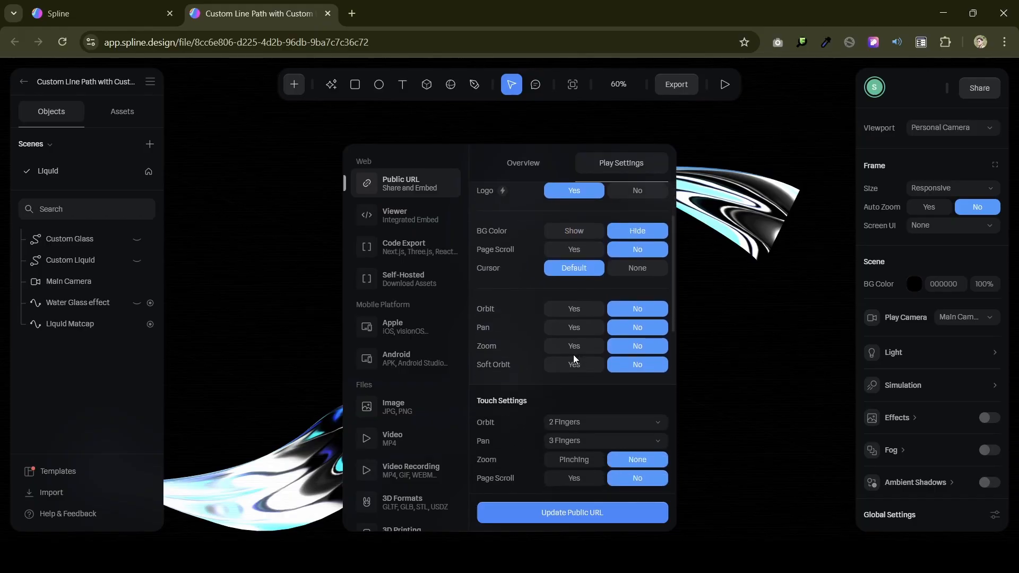
pyautogui.scroll(-4, 574, 354)
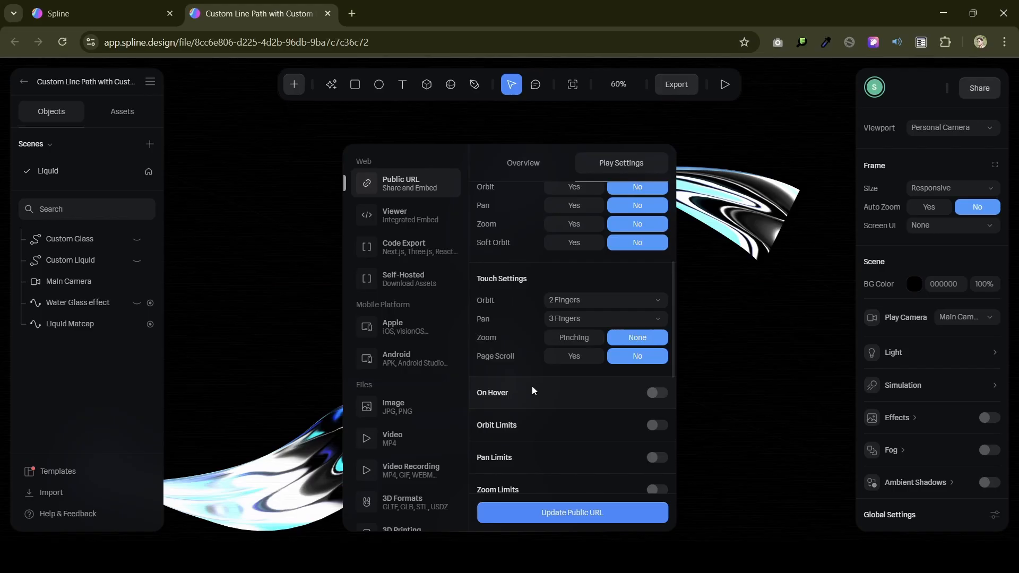
pyautogui.scroll(6, 532, 389)
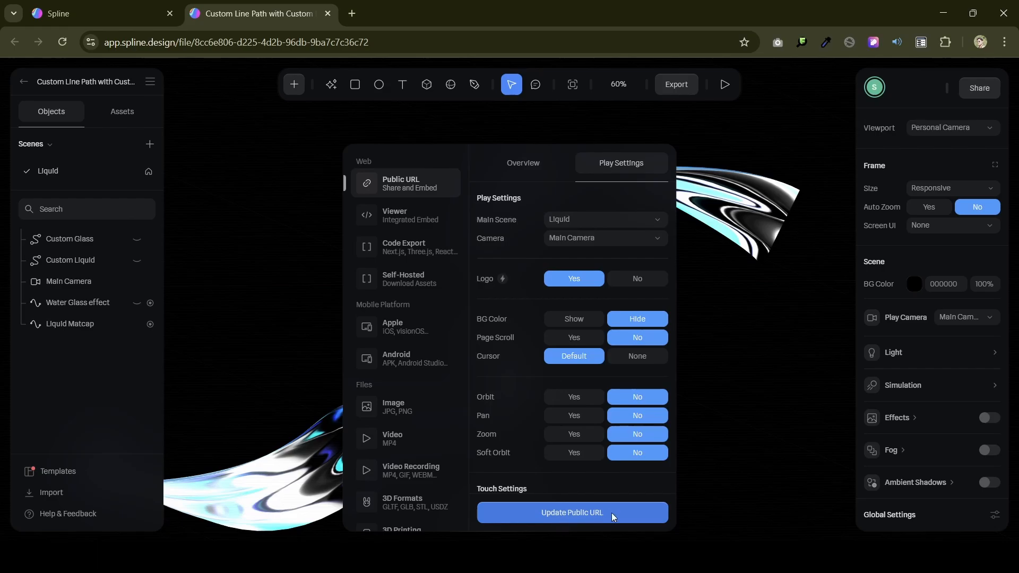
# Step: Update the scene's public URL and copy its embed code
pyautogui.click(574, 516)
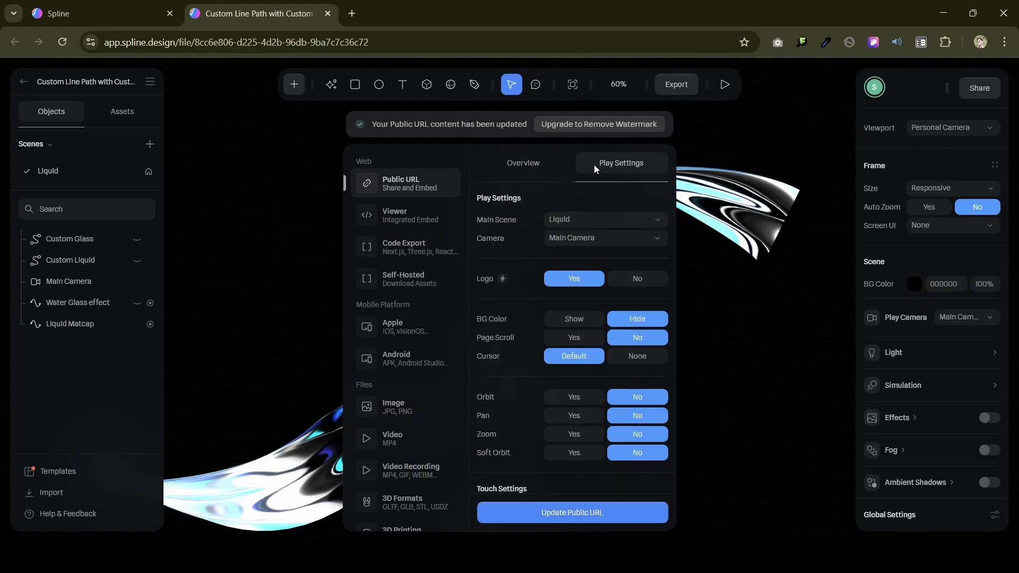
pyautogui.click(527, 163)
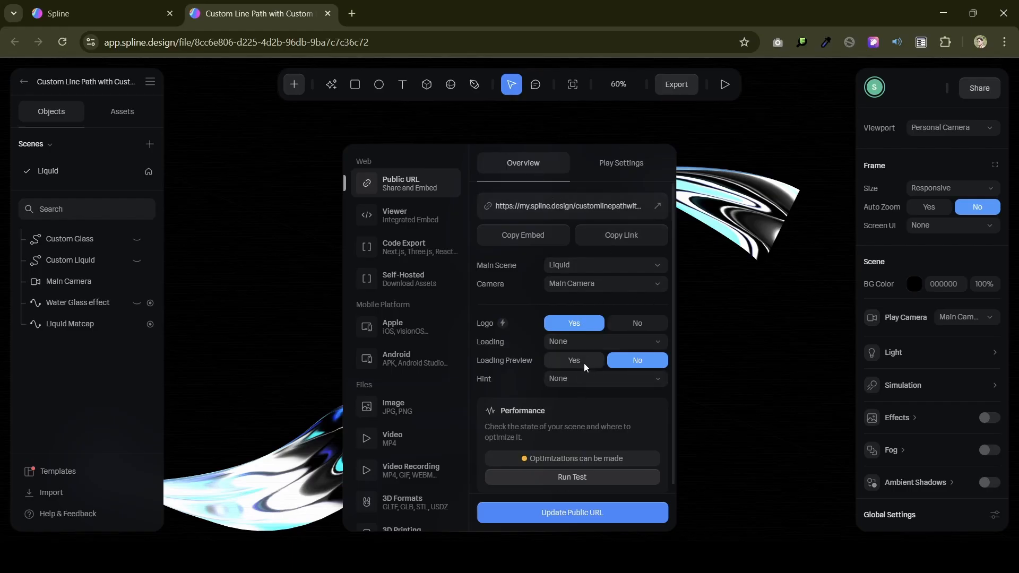
pyautogui.click(517, 238)
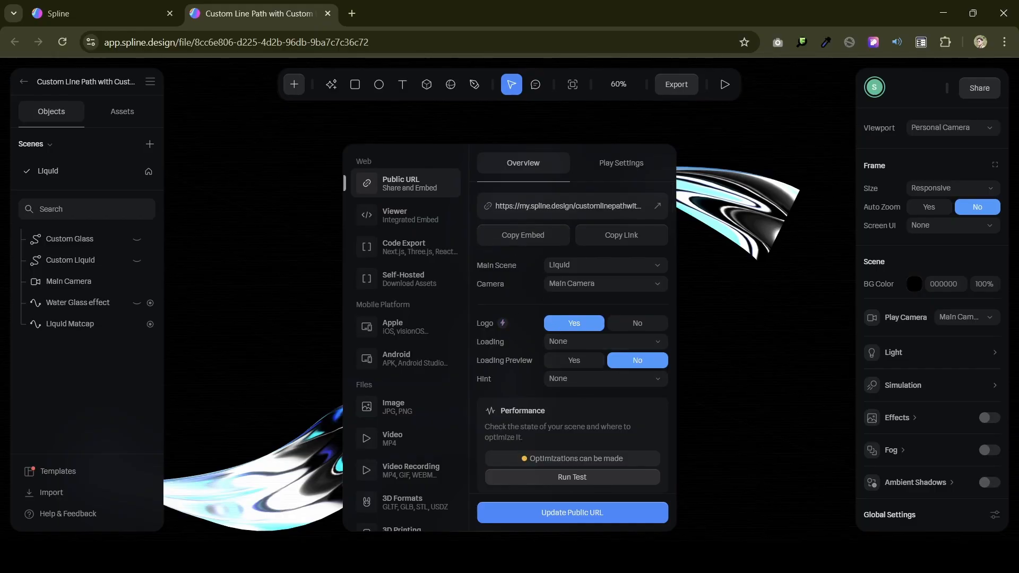
# Step: Switch back to Figma, move Desktop - 30's heading and subtitle frame up to Y 181, and centre it horizontally
pyautogui.click(576, 558)
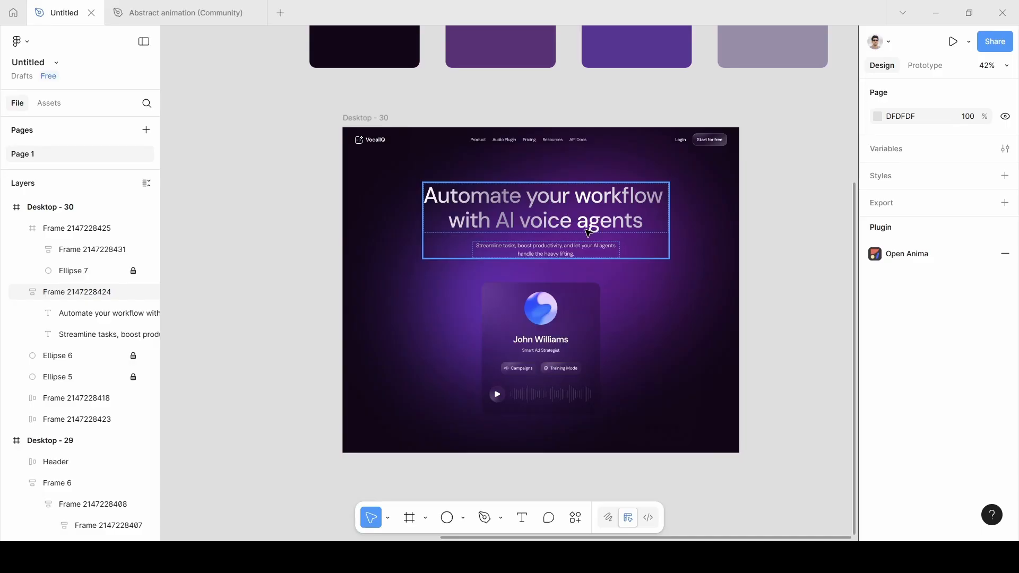
pyautogui.moveTo(571, 223)
pyautogui.mouseDown()
pyautogui.moveTo(561, 215)
pyautogui.moveTo(573, 212)
pyautogui.mouseUp()
pyautogui.moveTo(569, 209); pyautogui.dragTo(569, 209)
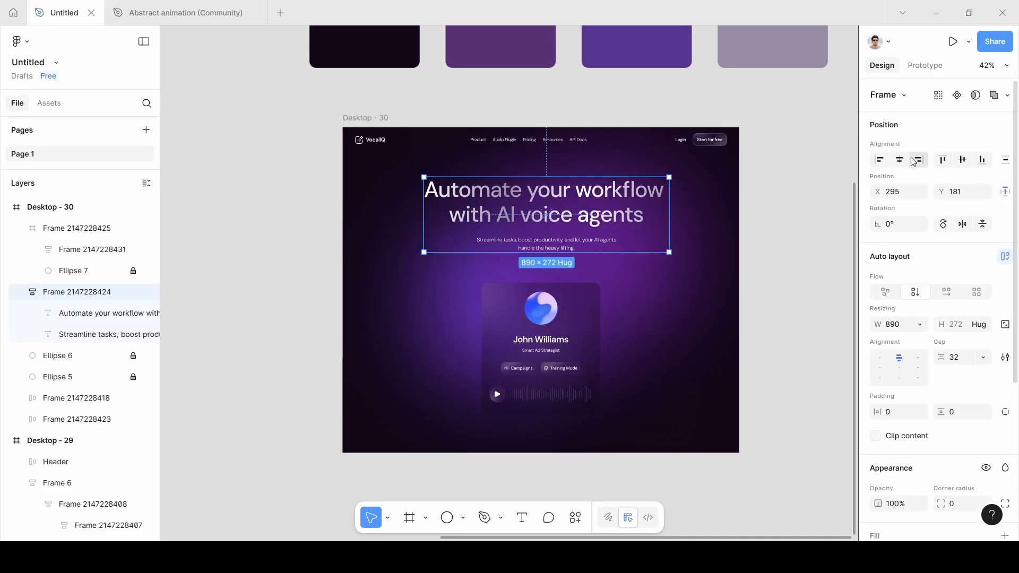
pyautogui.click(907, 162)
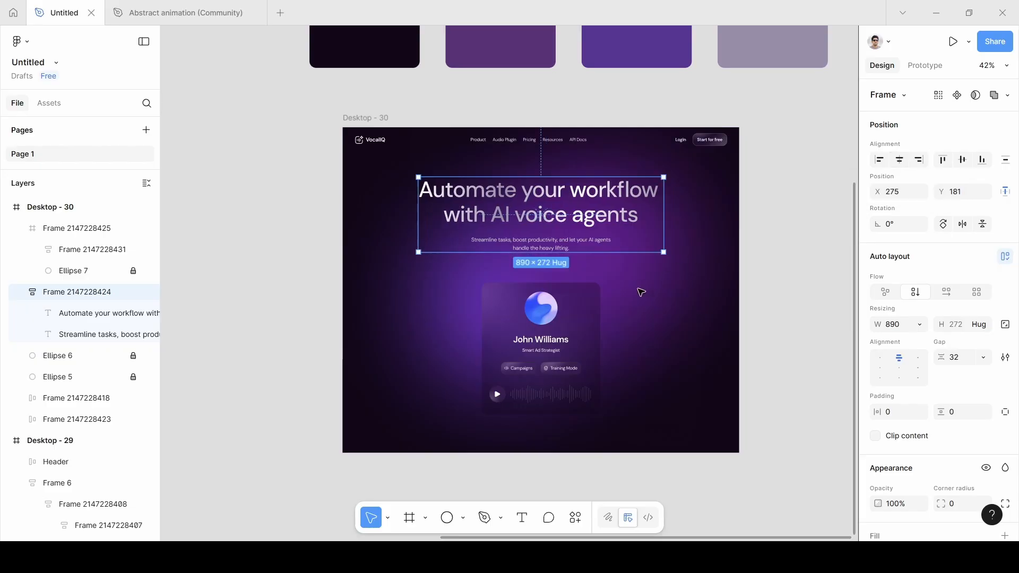
# Step: Move the agent profile card up to Y 517 and shorten the Desktop - 30 frame to a height of 1102
pyautogui.click(554, 358)
pyautogui.moveTo(554, 358); pyautogui.dragTo(552, 345)
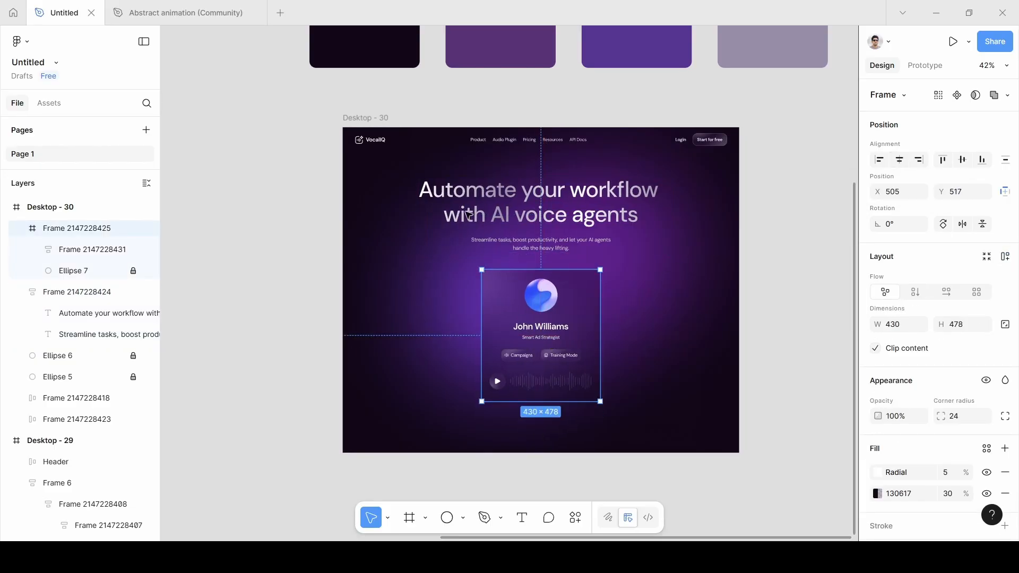
pyautogui.click(378, 119)
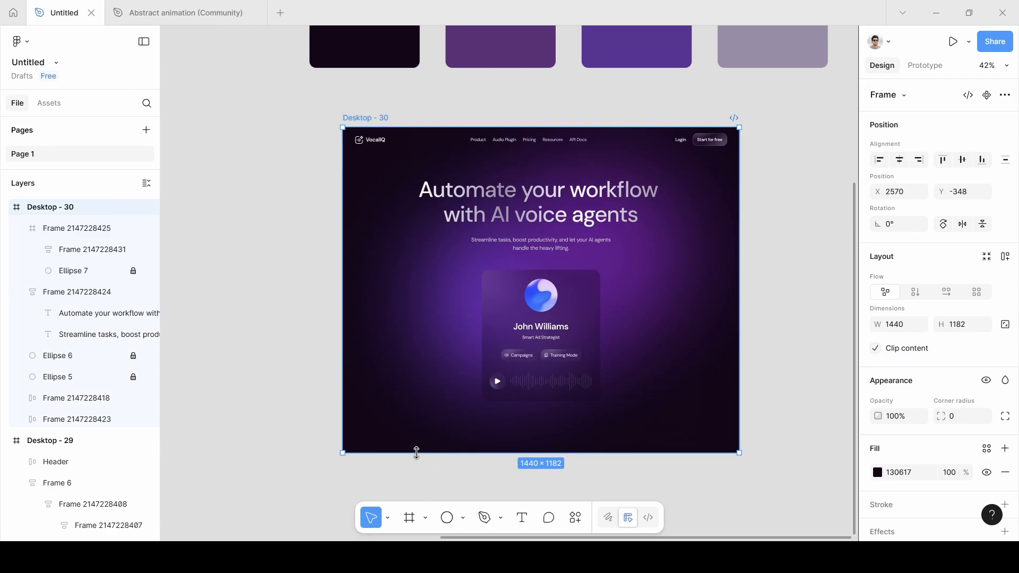
pyautogui.moveTo(417, 454); pyautogui.dragTo(416, 431)
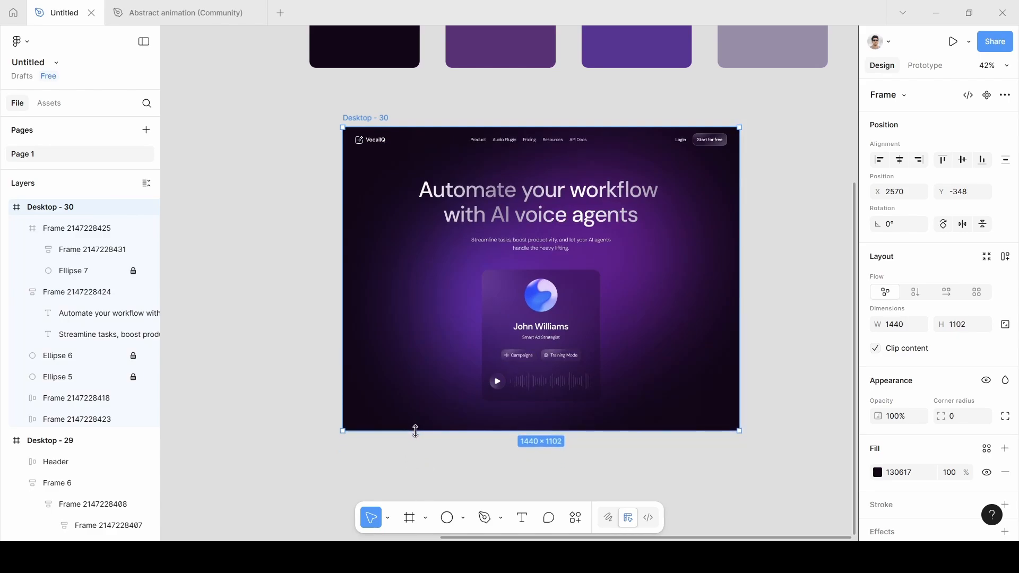
pyautogui.click(314, 411)
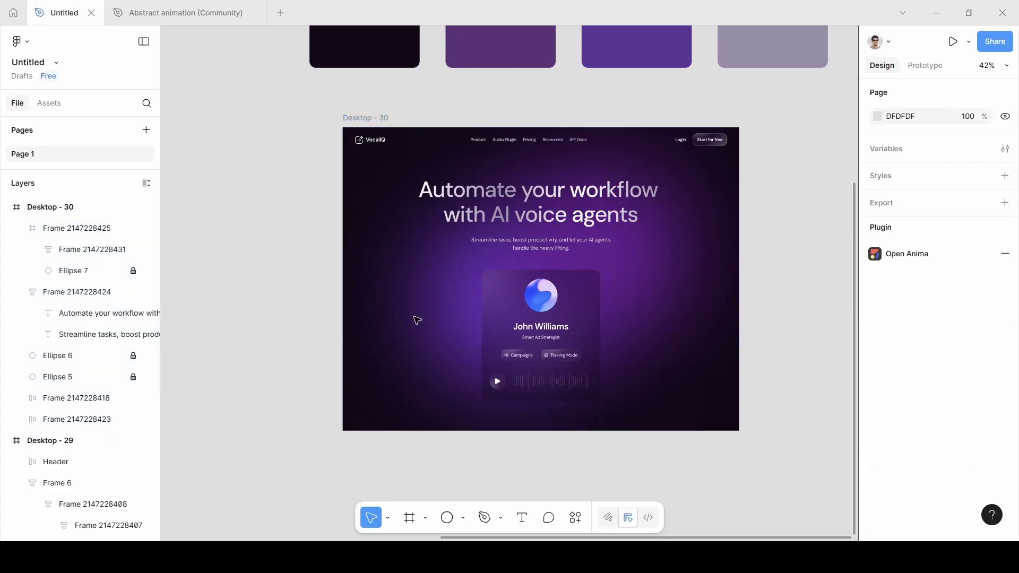
# Step: Draw a 1440 × 1102 rectangle covering the whole Desktop - 30 frame and hide its fill
pyautogui.press('r')
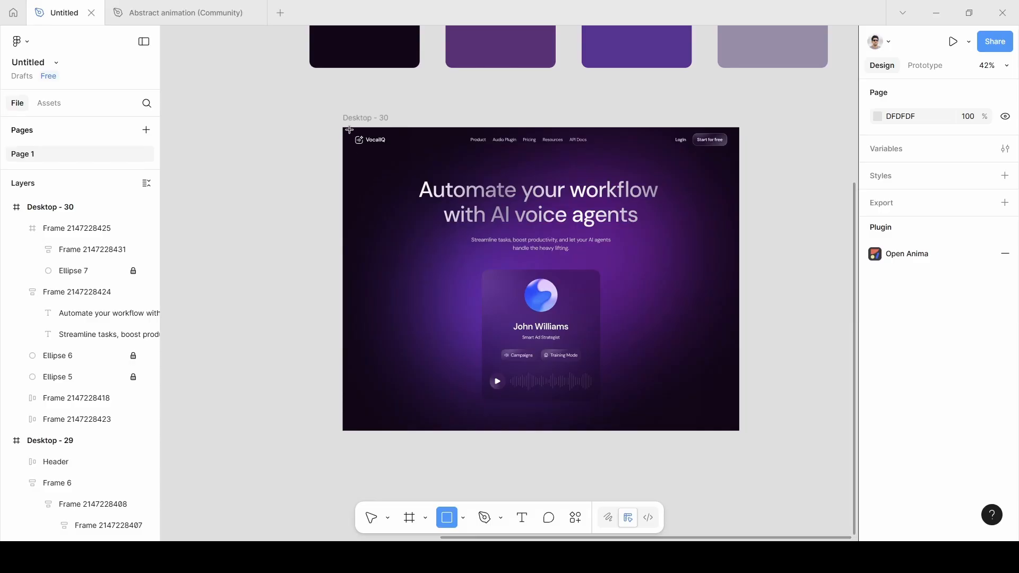
pyautogui.moveTo(349, 130); pyautogui.dragTo(739, 430)
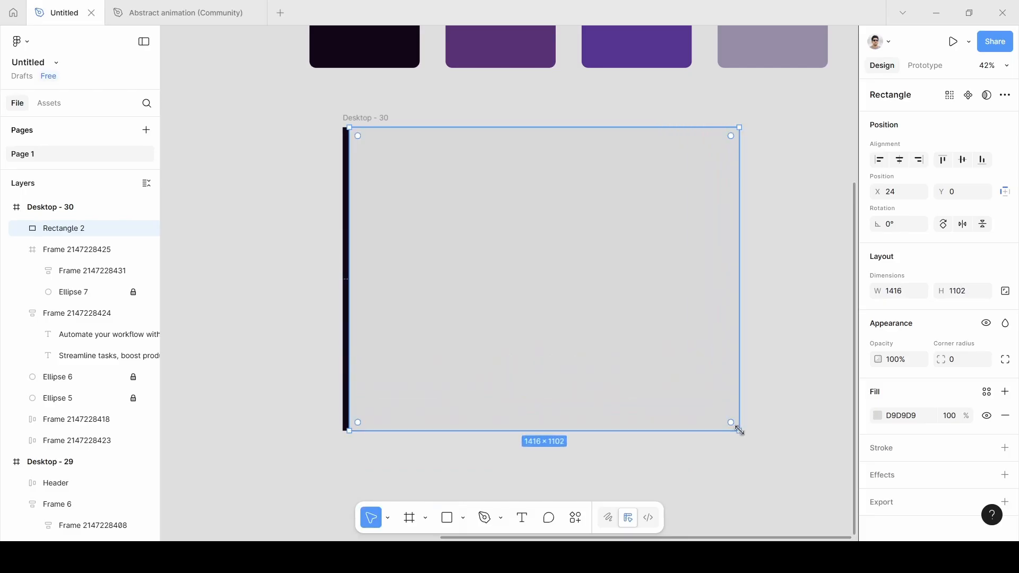
pyautogui.moveTo(348, 285); pyautogui.dragTo(342, 285)
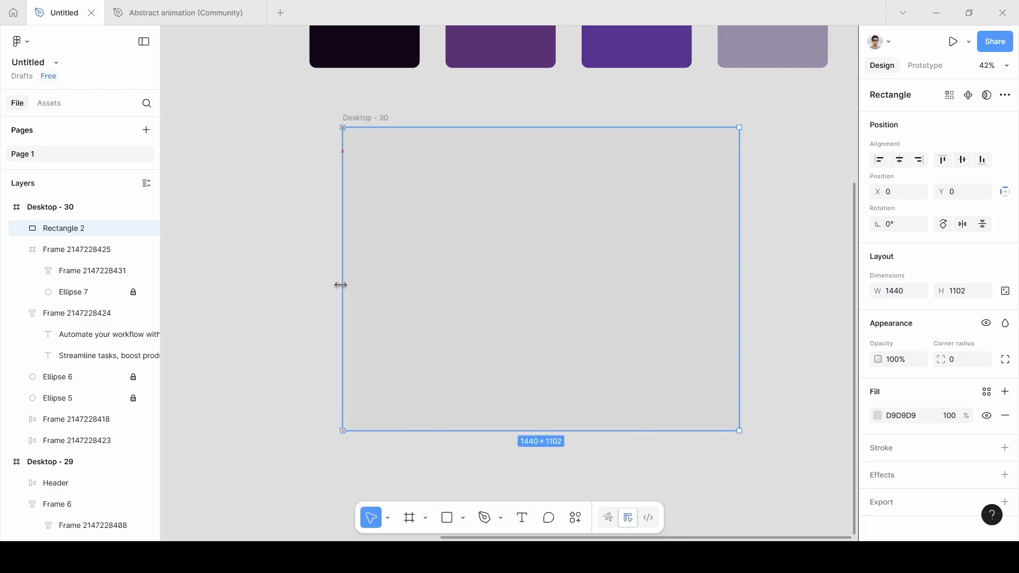
pyautogui.scroll(-1, 940, 391)
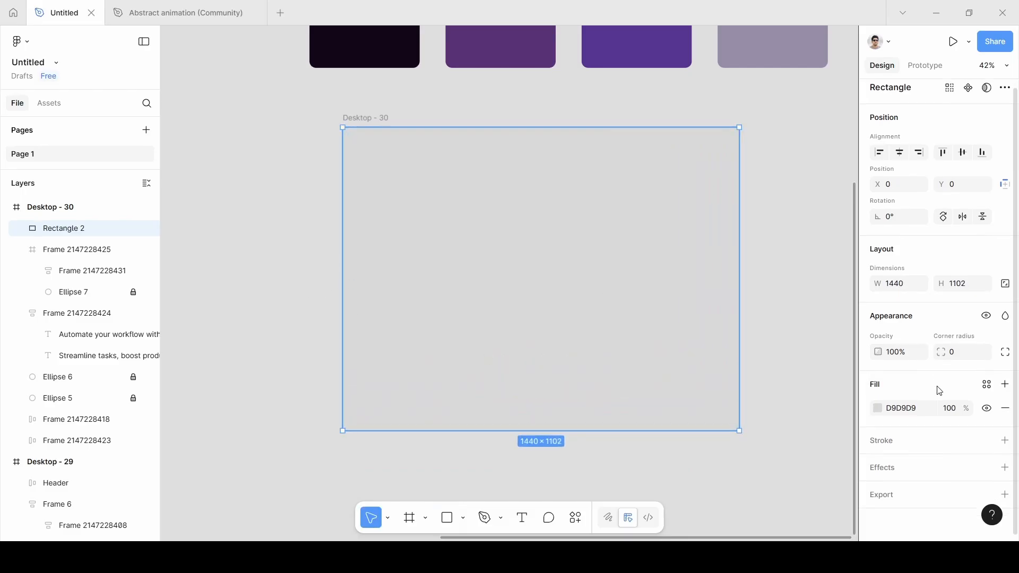
pyautogui.click(987, 408)
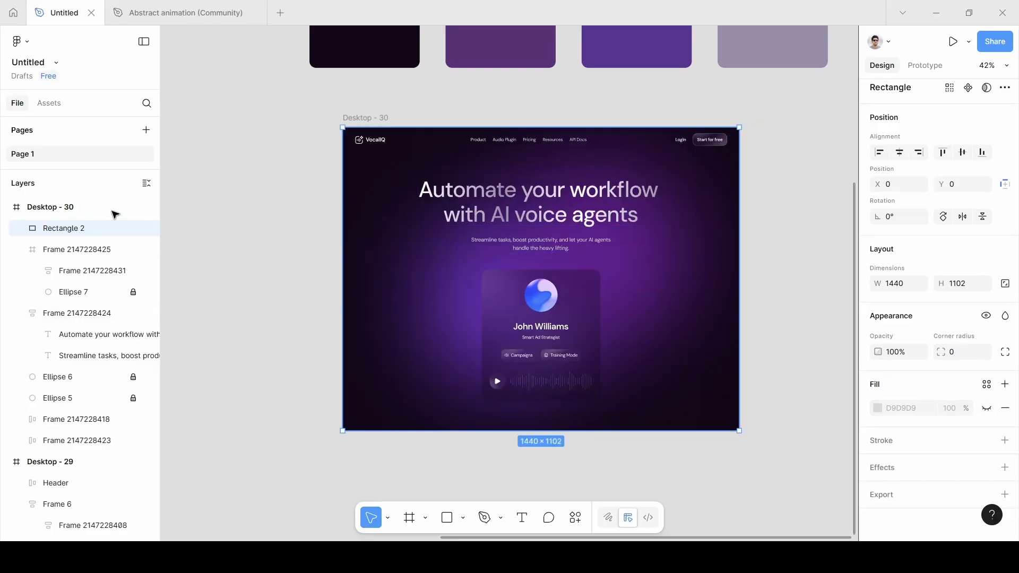
# Step: Reorder Desktop - 30's layers so Rectangle 2 sits below the content frames, with the unlocked Ellipse 5 and Ellipse 6 beneath it
pyautogui.click(22, 250)
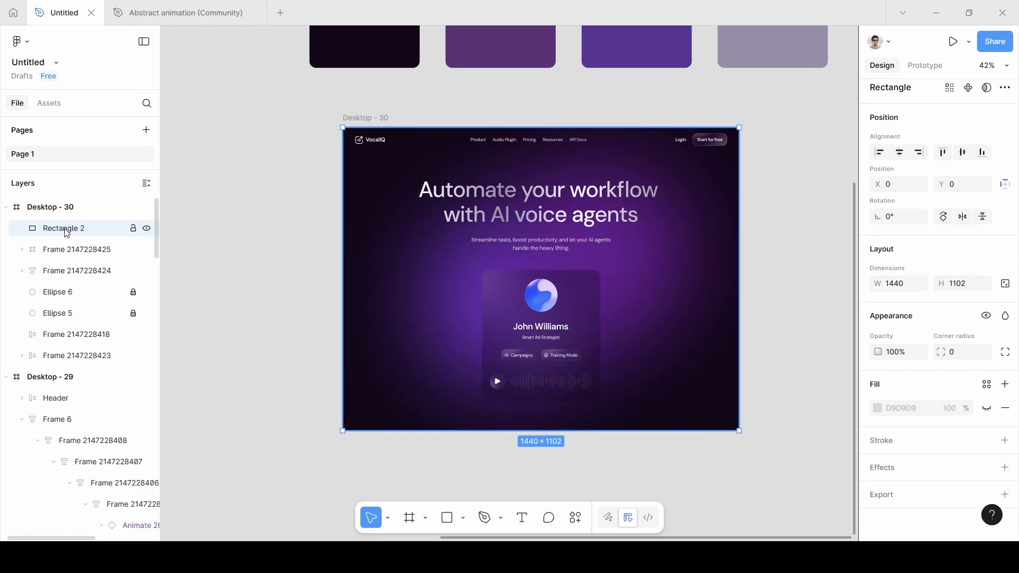
pyautogui.moveTo(66, 232); pyautogui.dragTo(61, 365)
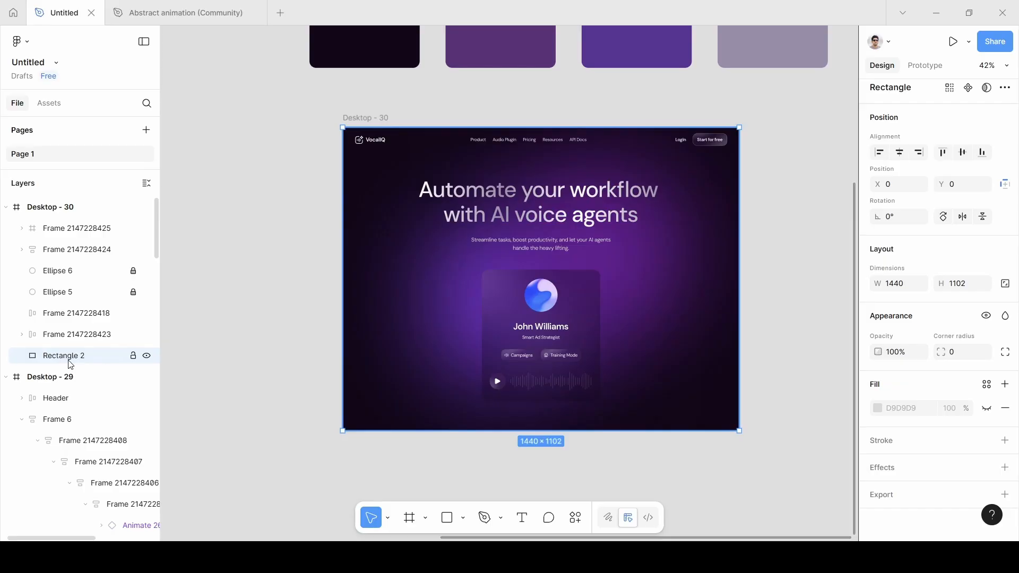
pyautogui.click(78, 274)
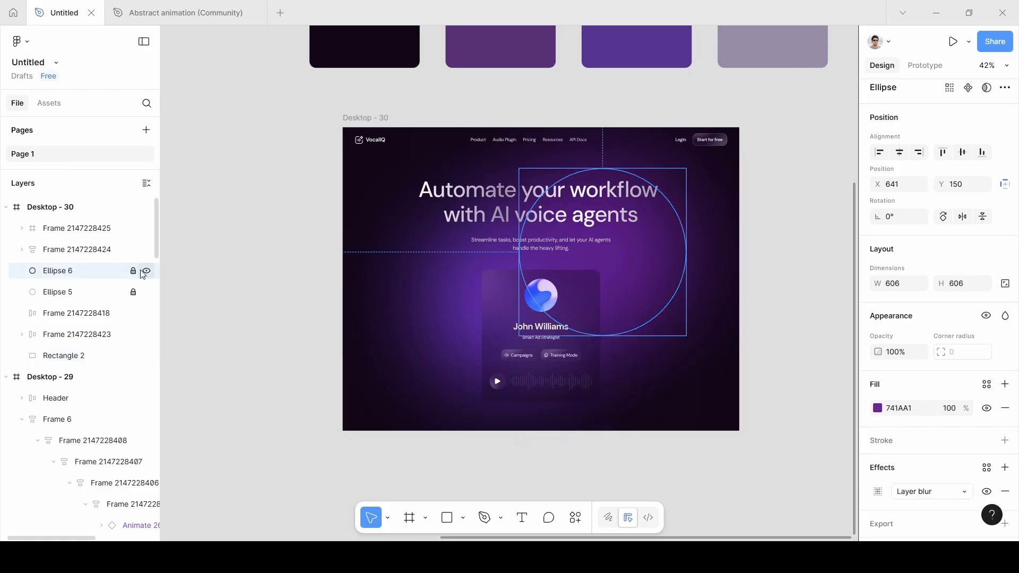
pyautogui.click(133, 271)
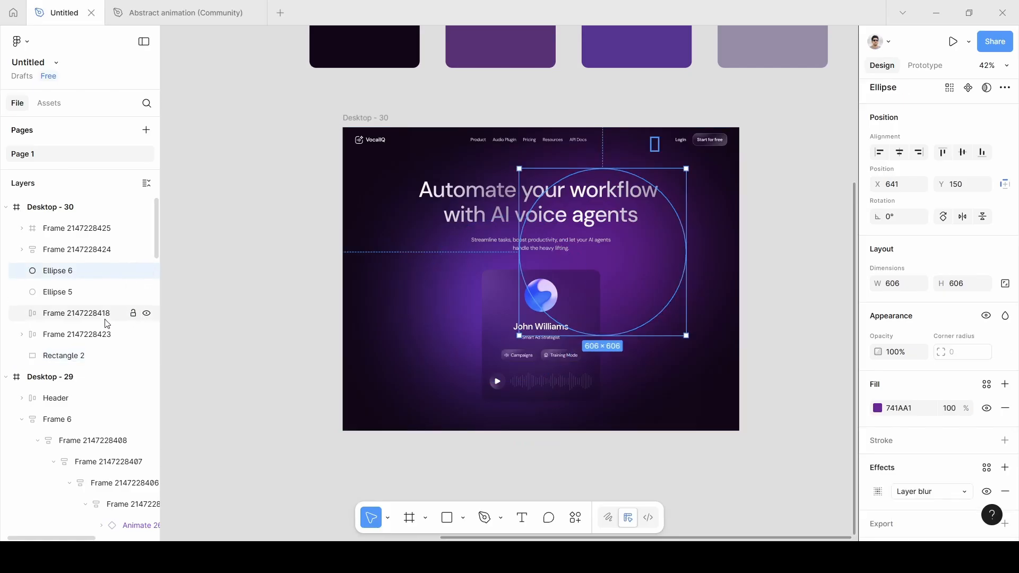
pyautogui.moveTo(66, 273); pyautogui.dragTo(59, 365)
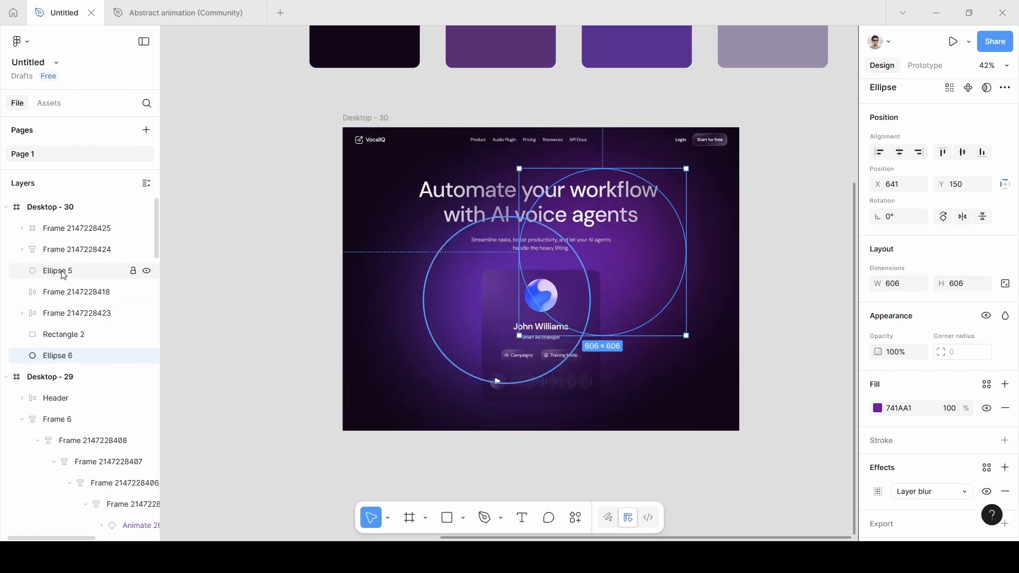
pyautogui.moveTo(63, 275); pyautogui.dragTo(64, 347)
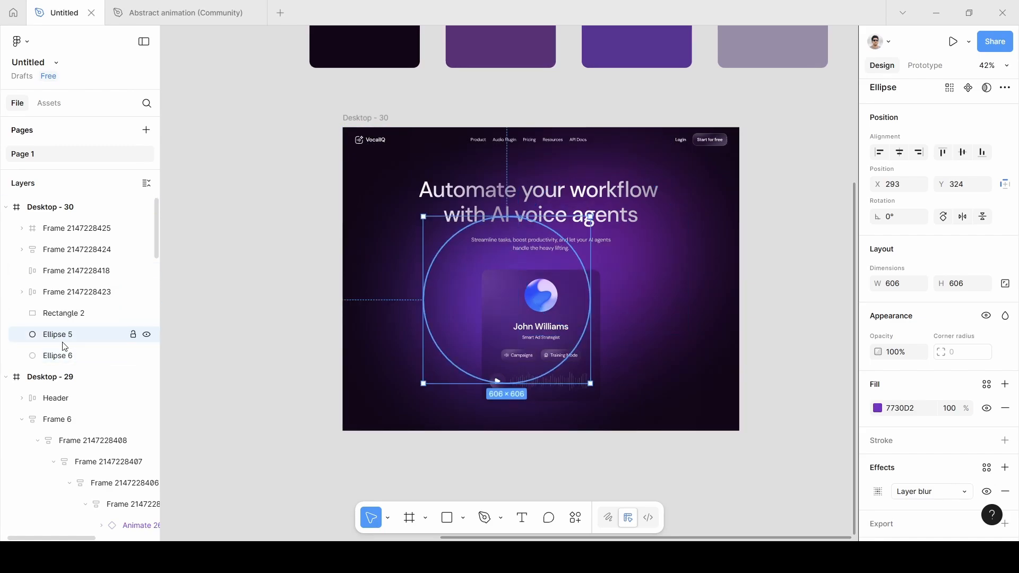
# Step: Lock Ellipse 5 and Ellipse 6 again and select Rectangle 2
pyautogui.click(70, 320)
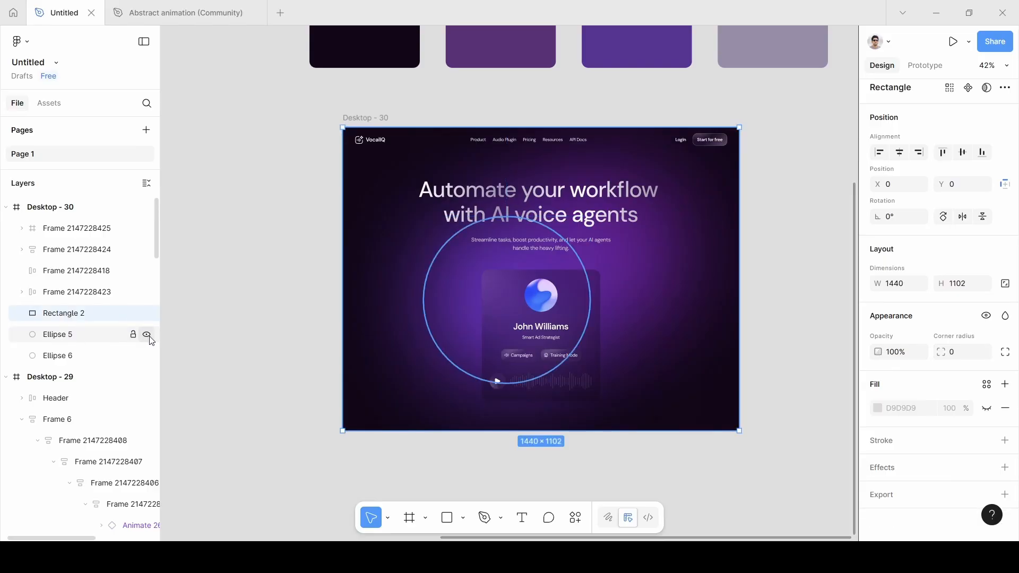
pyautogui.click(134, 334)
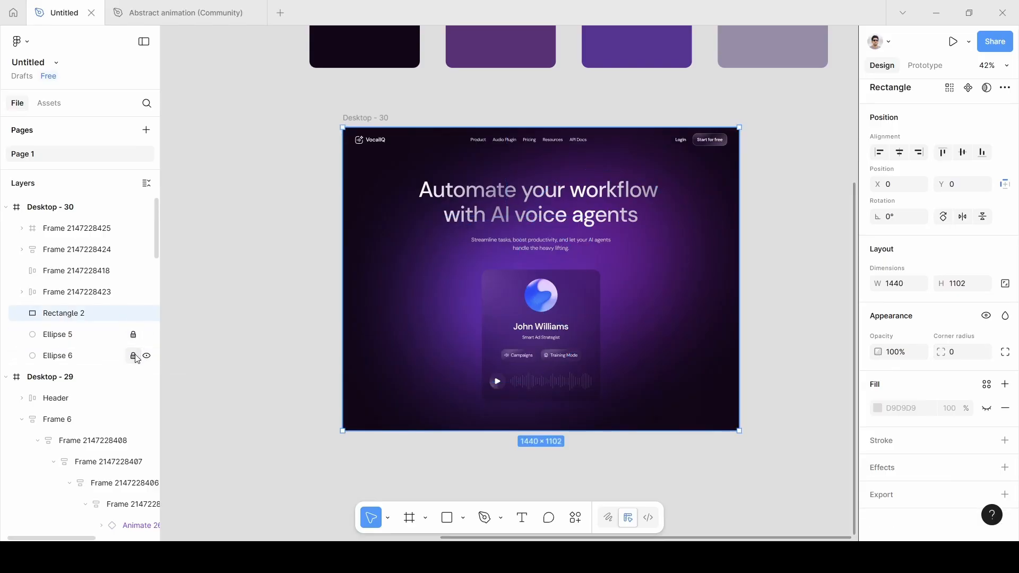
pyautogui.click(133, 356)
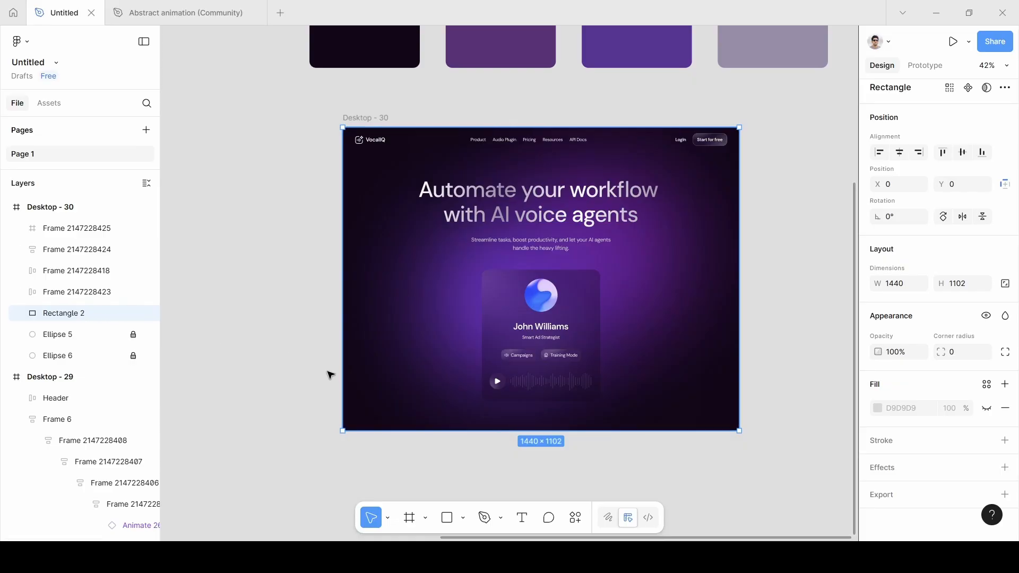
# Step: Run the Anima plugin on Rectangle 2, move its window clear of the design, and keep it in full flows mode
pyautogui.moveTo(366, 378)
pyautogui.click(577, 519)
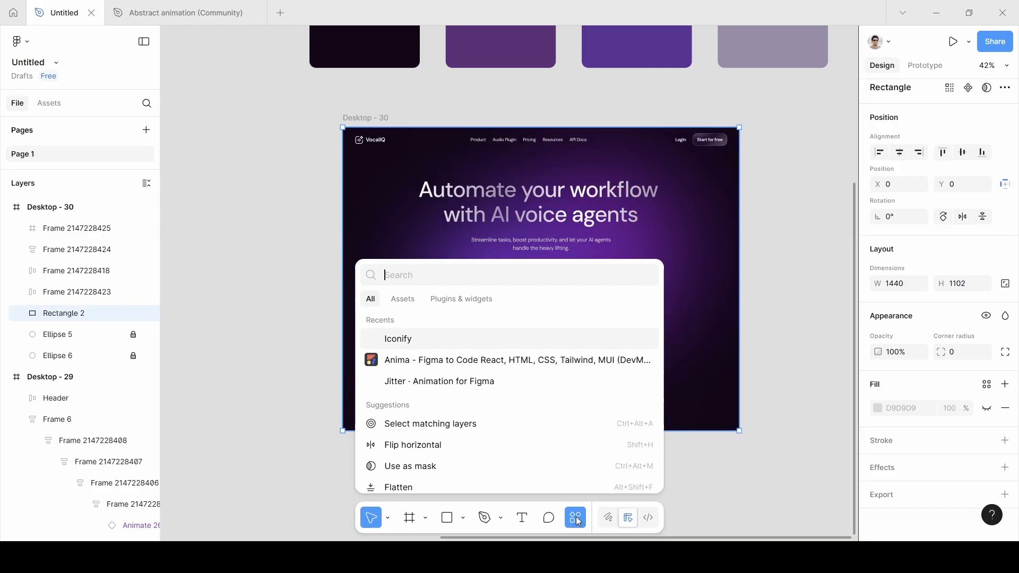
pyautogui.click(452, 361)
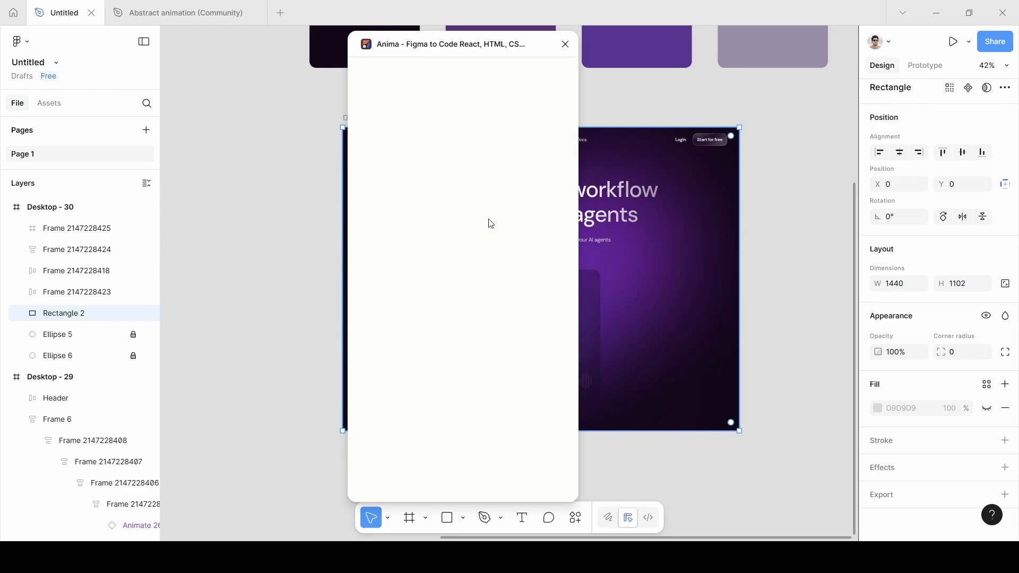
pyautogui.moveTo(481, 51); pyautogui.dragTo(143, 74)
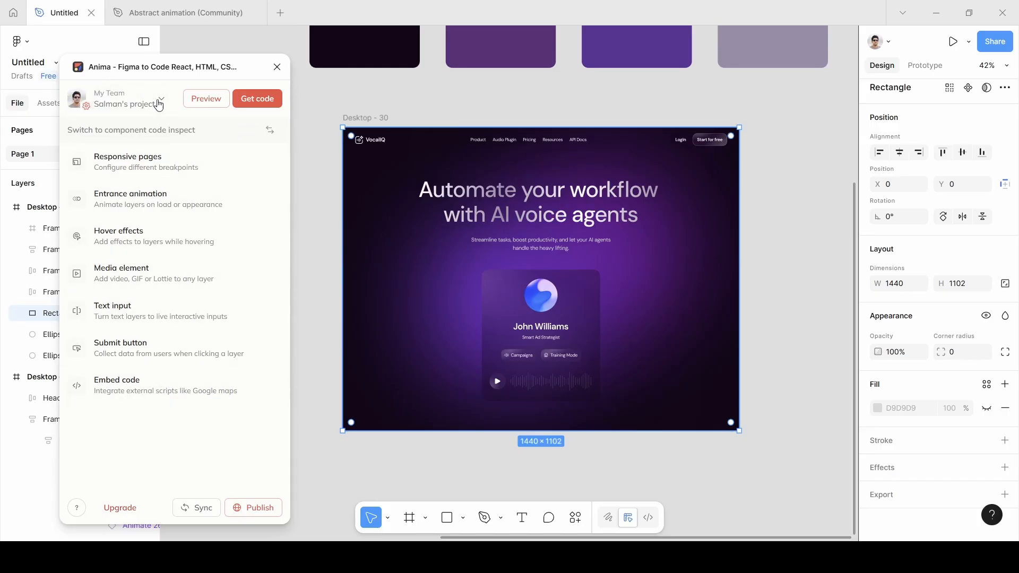
pyautogui.click(264, 133)
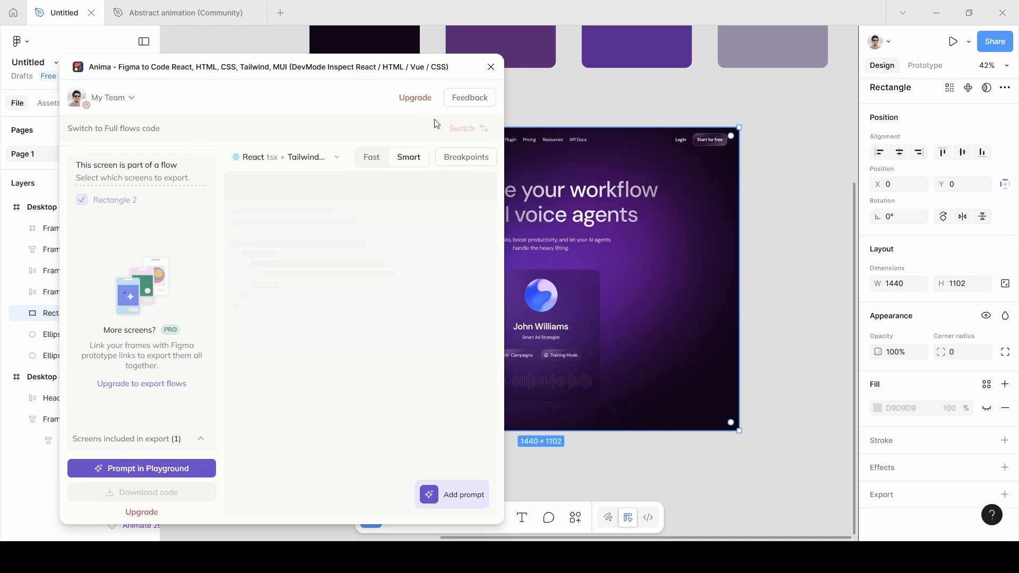
pyautogui.click(480, 129)
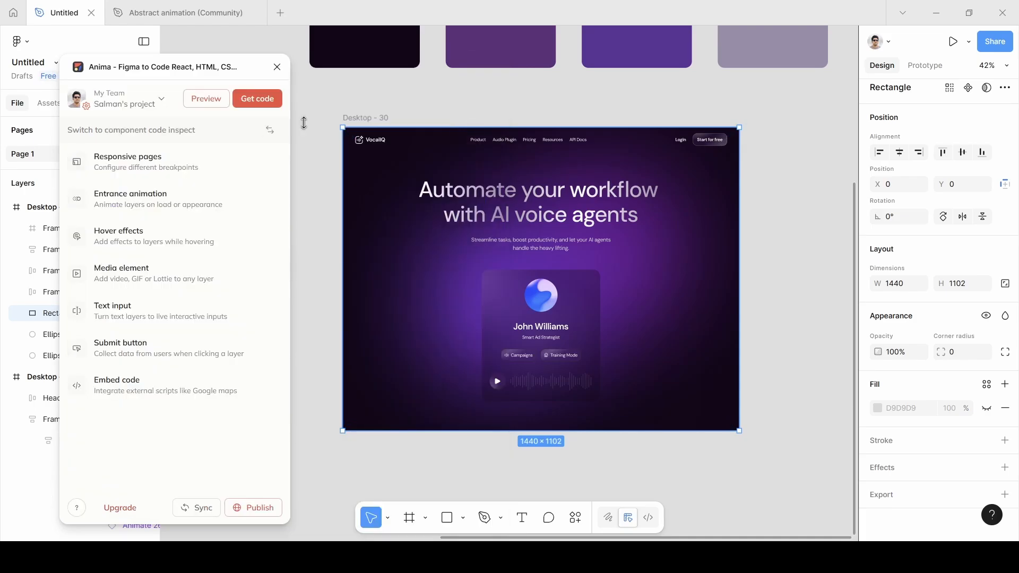
# Step: Paste the copied Spline iframe as Anima embed code on the selected rectangle layer and save it
pyautogui.click(130, 388)
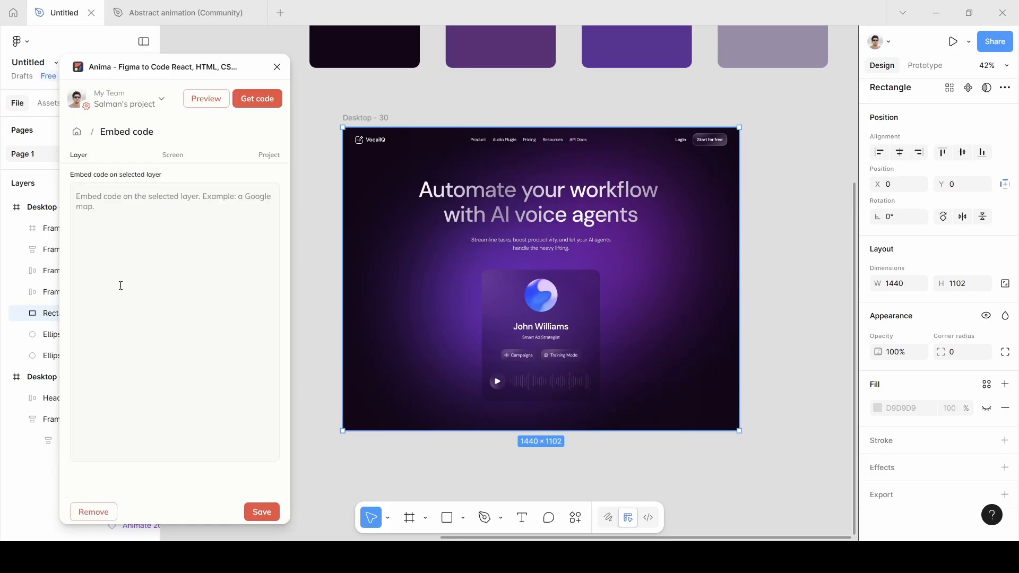
pyautogui.click(117, 209)
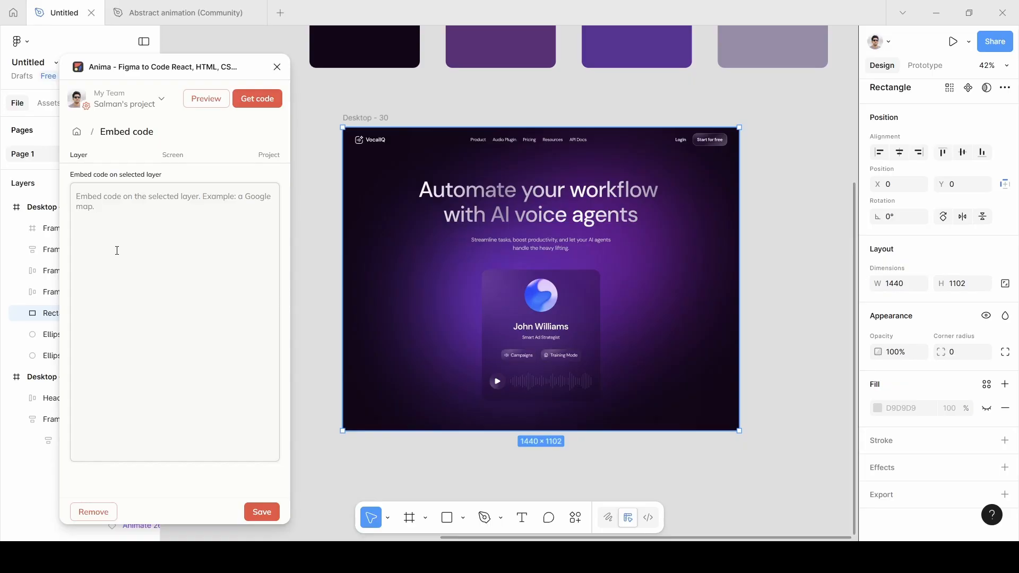
pyautogui.hotkey('ctrl', 'v')
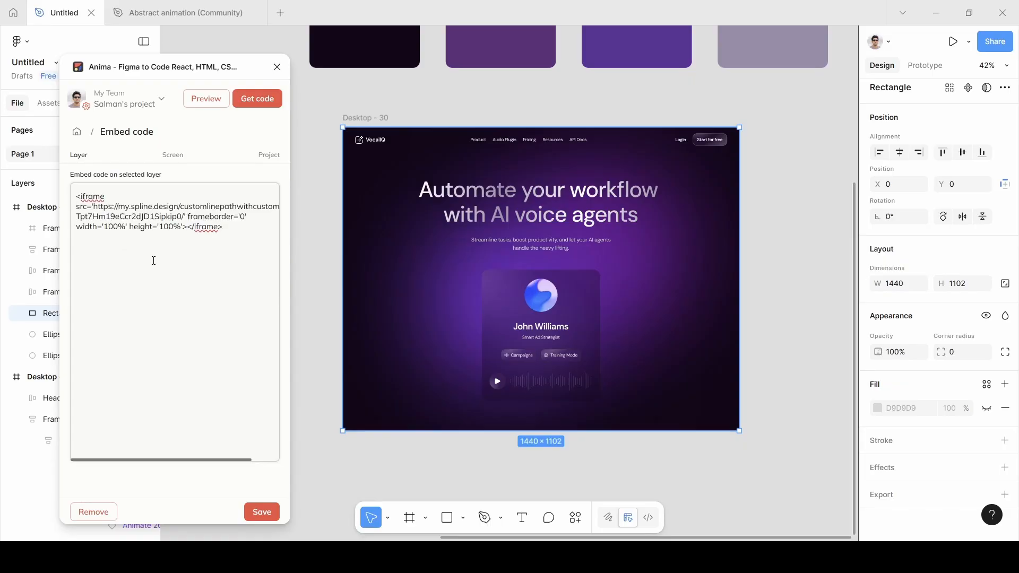
pyautogui.click(260, 513)
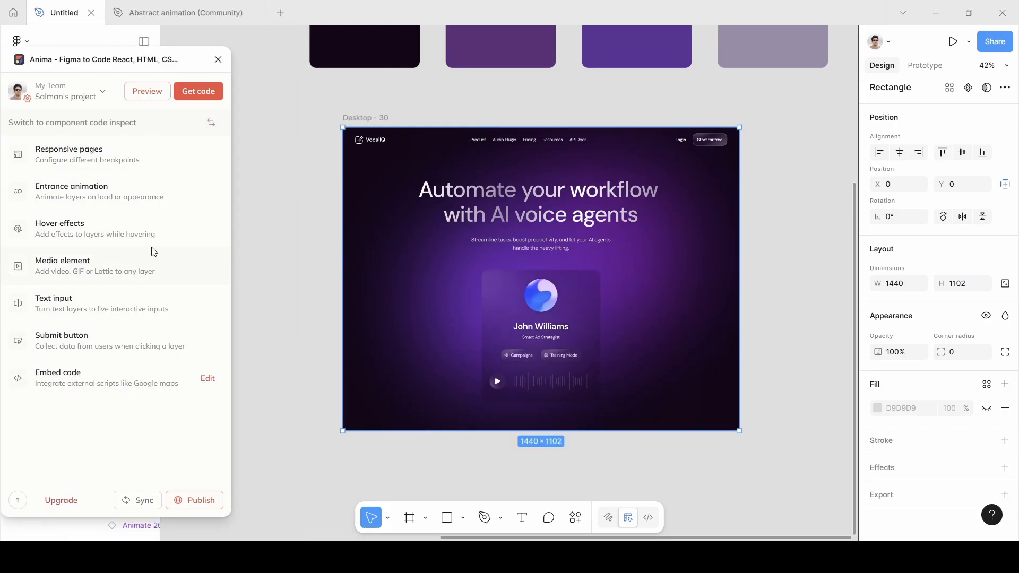
# Step: Preview the Desktop - 30 page with its embedded animation in Anima, fitted to the screen, and close the plugin
pyautogui.click(143, 96)
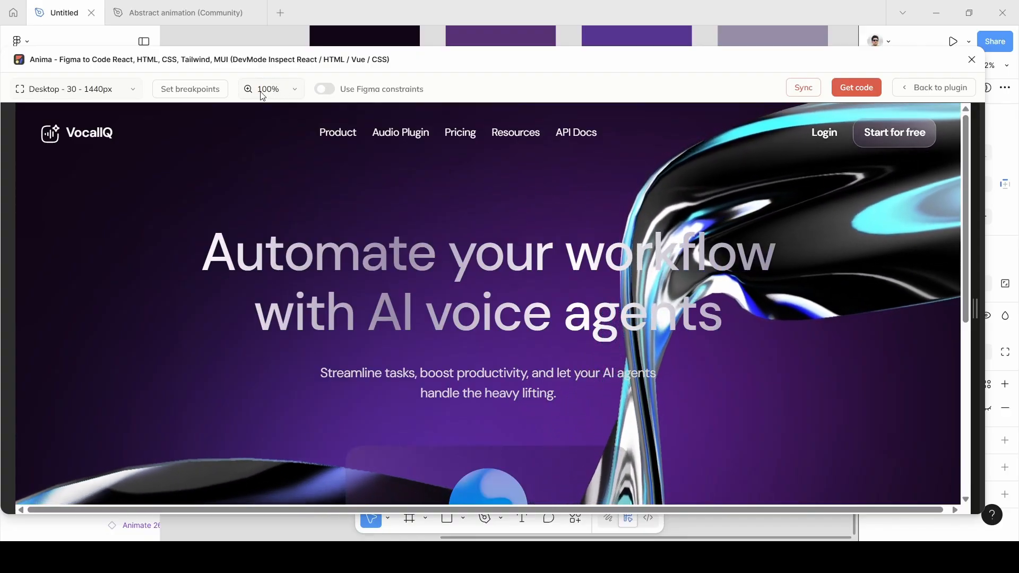
pyautogui.click(295, 89)
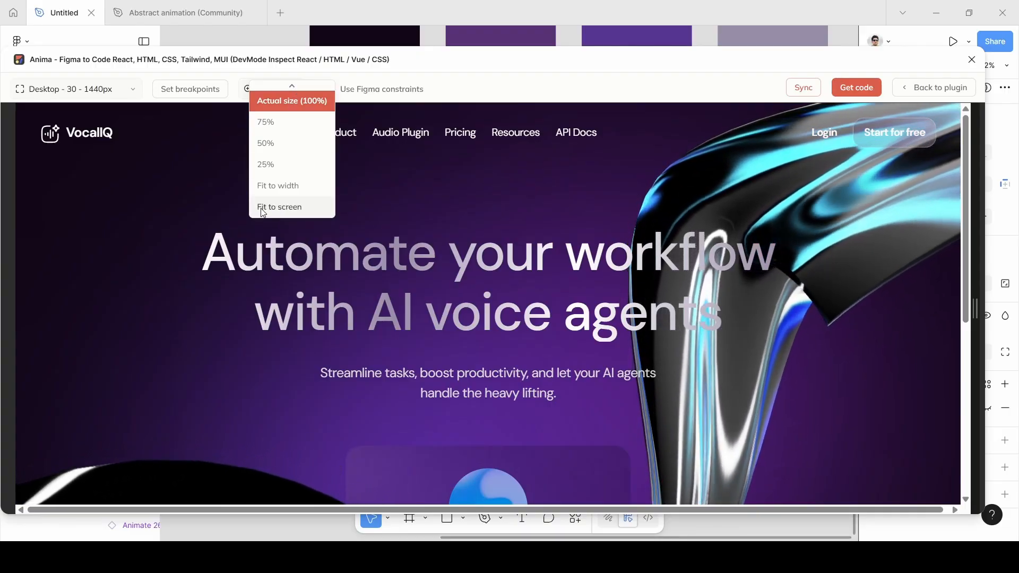
pyautogui.click(289, 209)
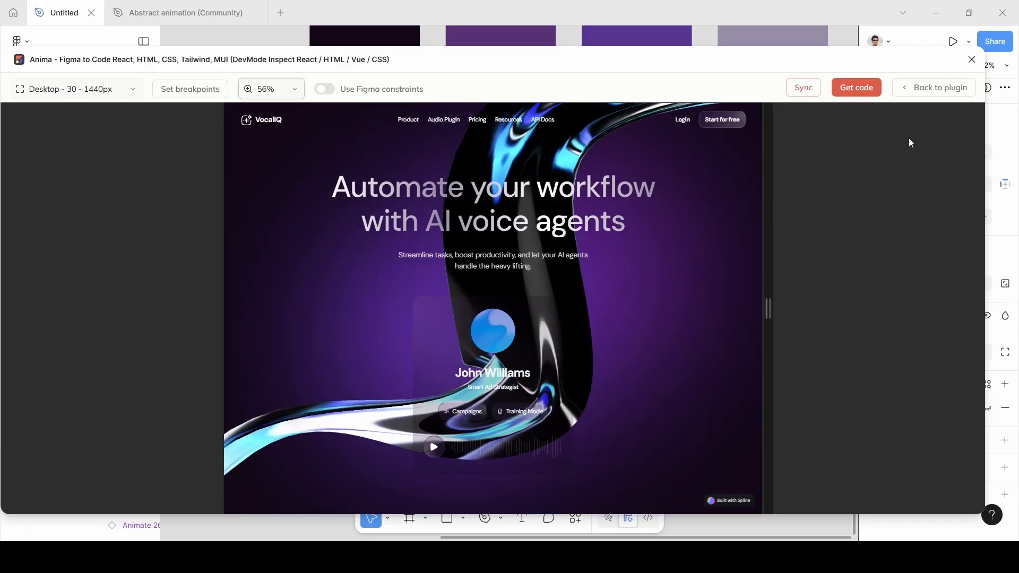
pyautogui.click(972, 60)
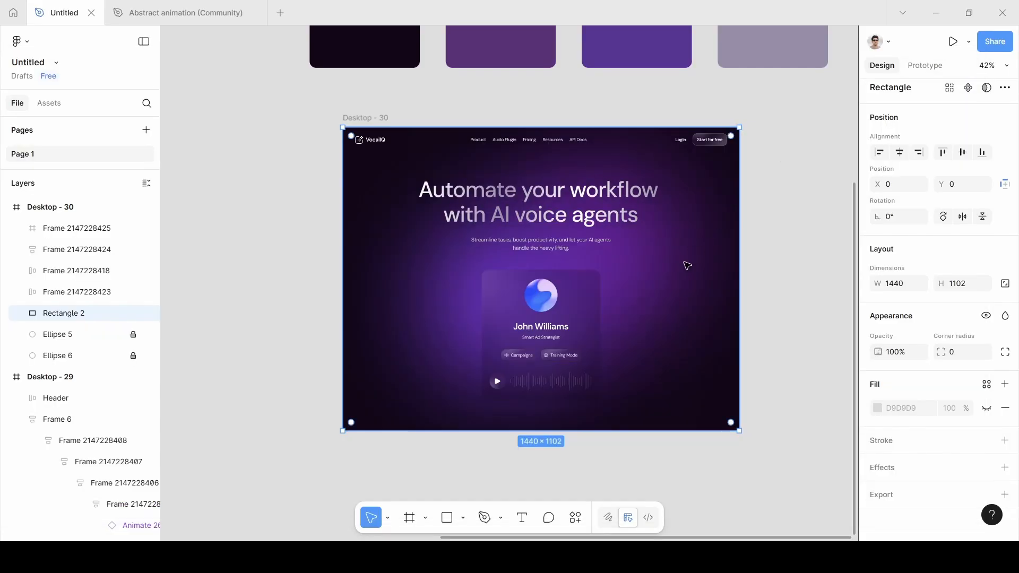
# Step: Set the opacity of the profile card's 130617 fill to 50%
pyautogui.click(593, 302)
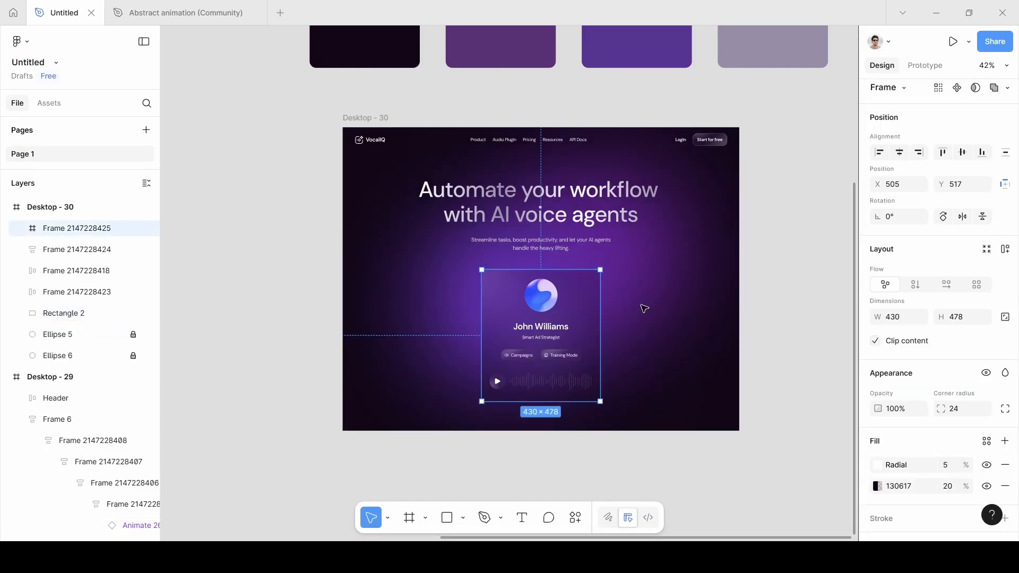
pyautogui.scroll(-3, 934, 417)
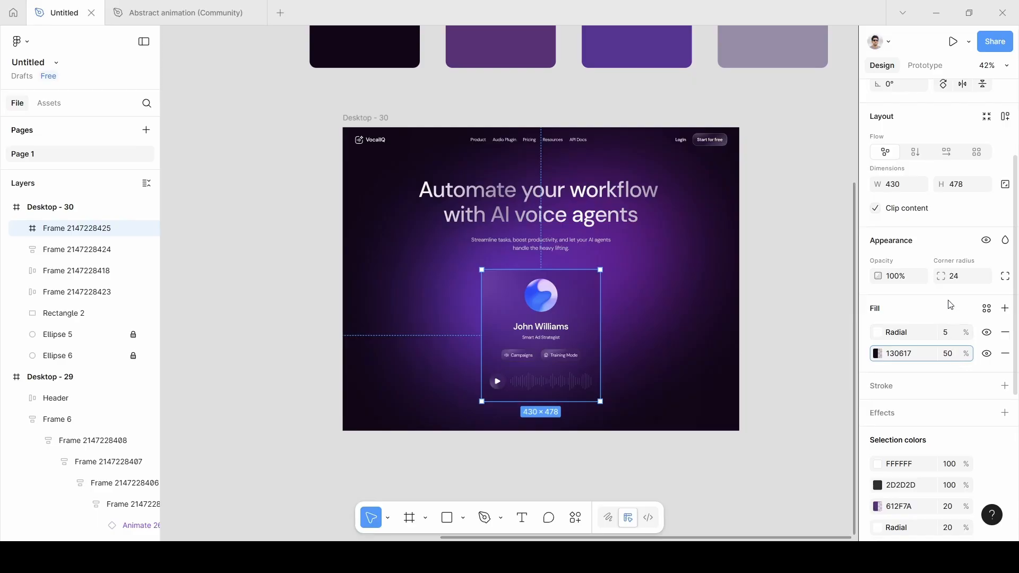
pyautogui.press('Return')
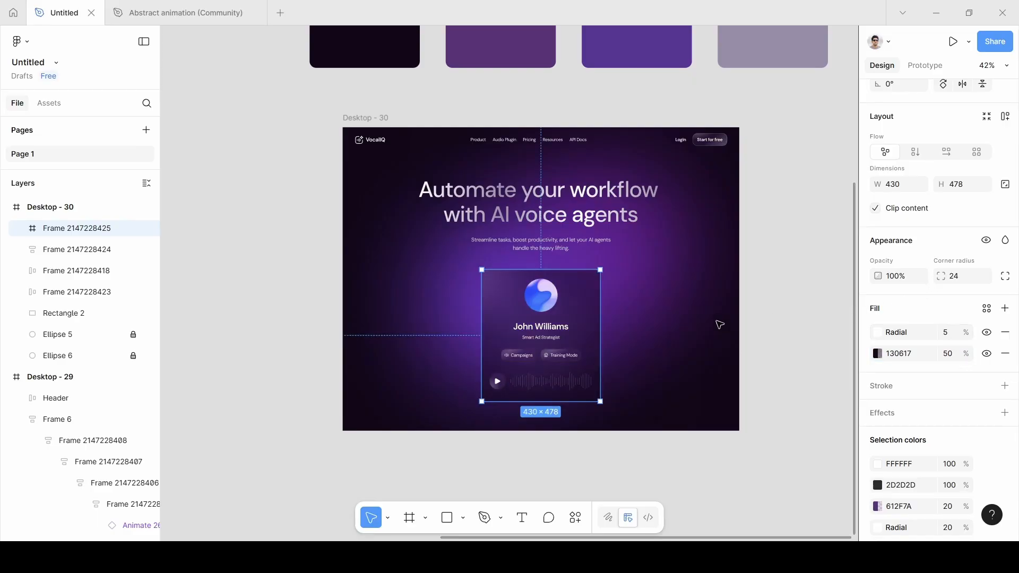
pyautogui.click(242, 363)
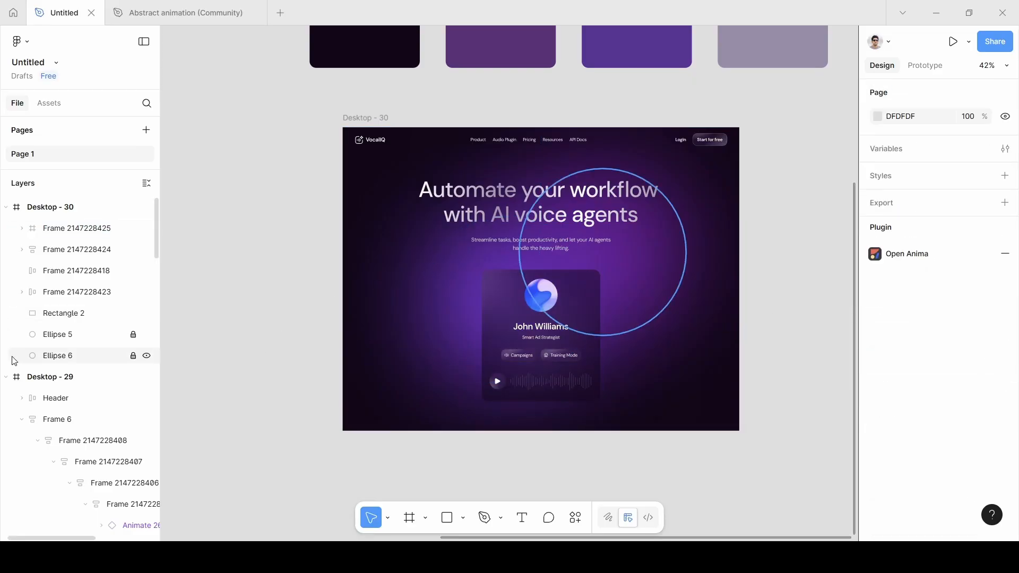
# Step: Reopen Anima on Rectangle 2 and preview the page fitted to the screen to check the card over the animation
pyautogui.click(66, 314)
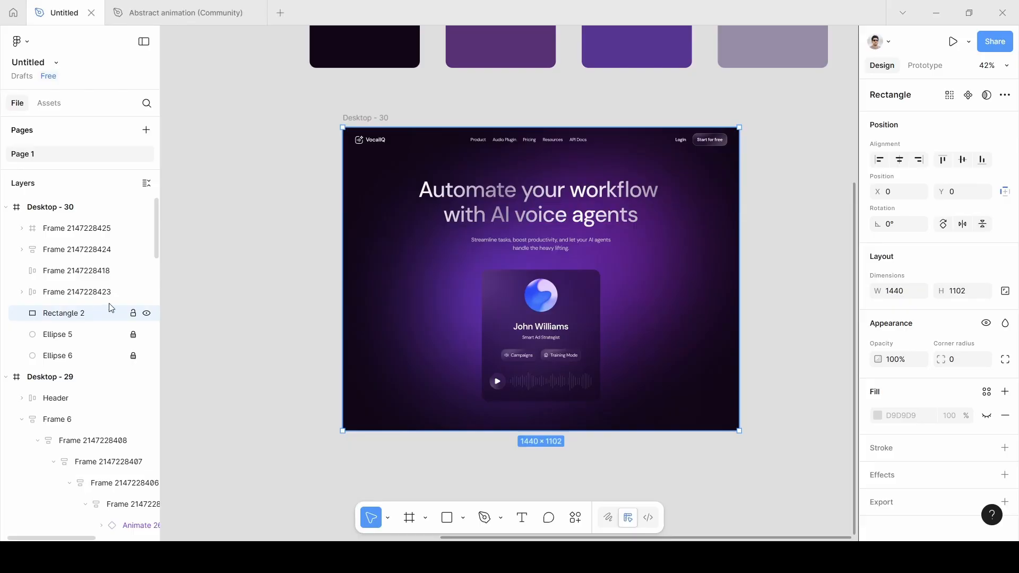
pyautogui.click(577, 519)
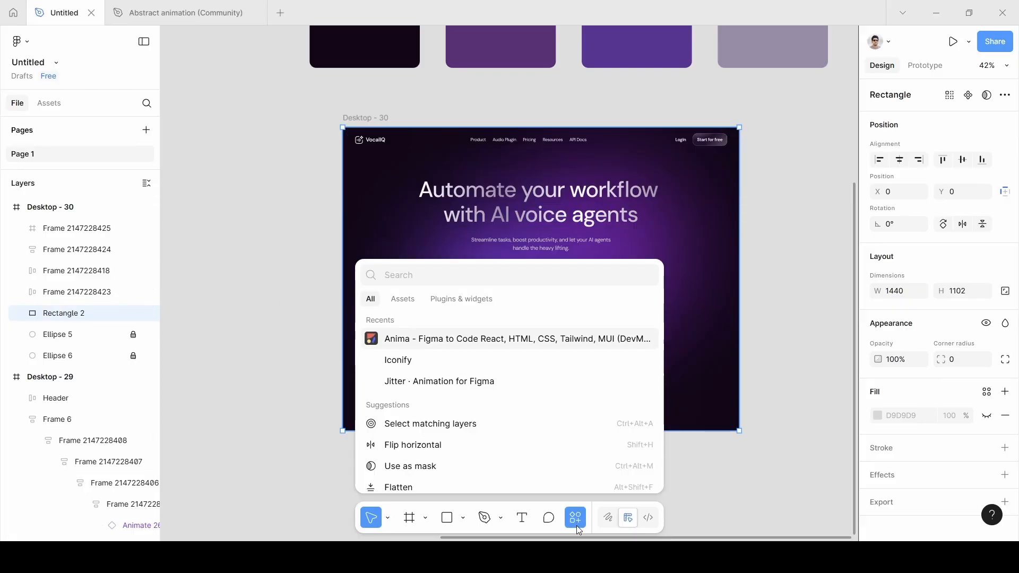
pyautogui.click(439, 340)
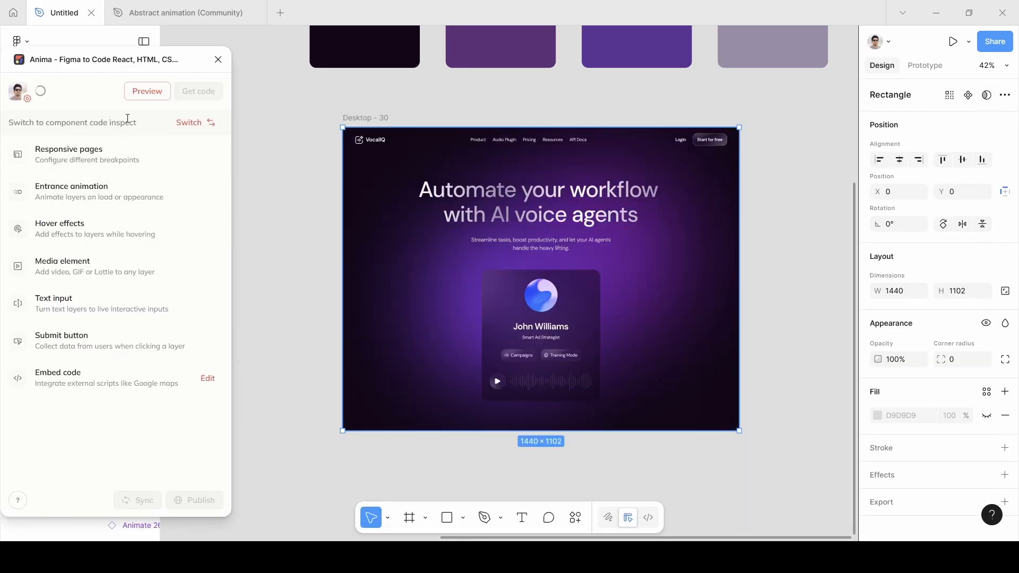
pyautogui.click(144, 97)
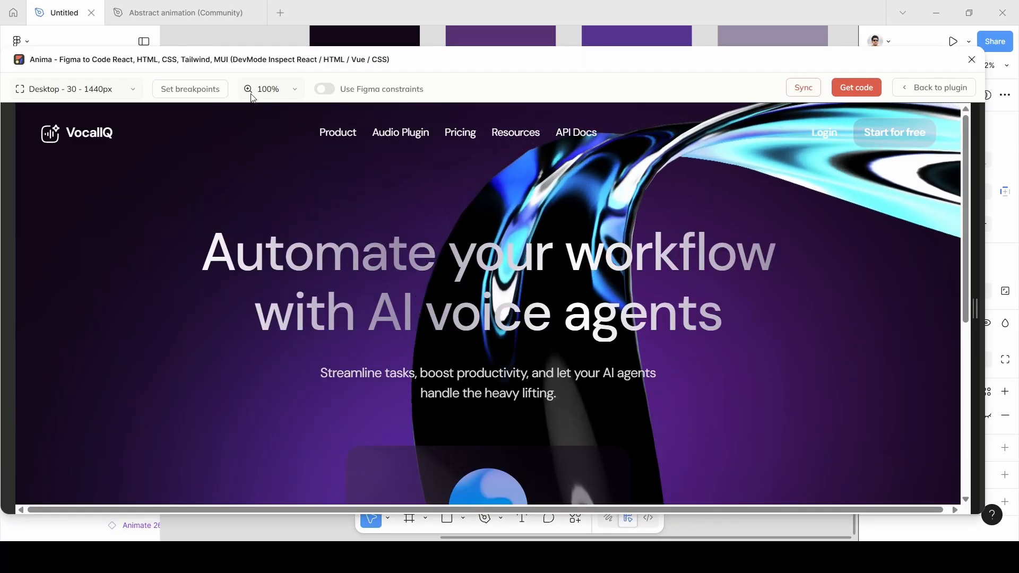
pyautogui.click(263, 89)
pyautogui.click(287, 205)
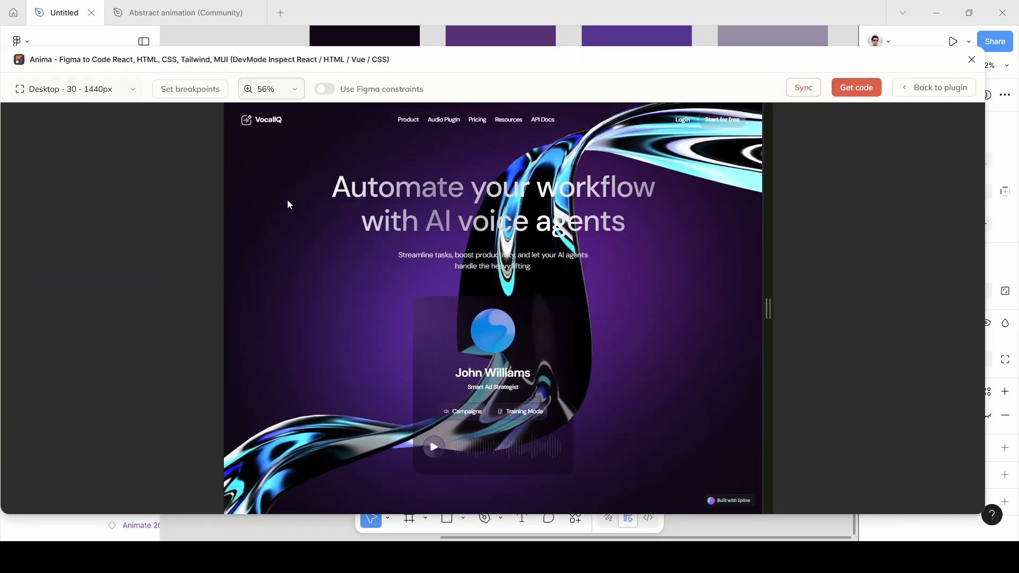